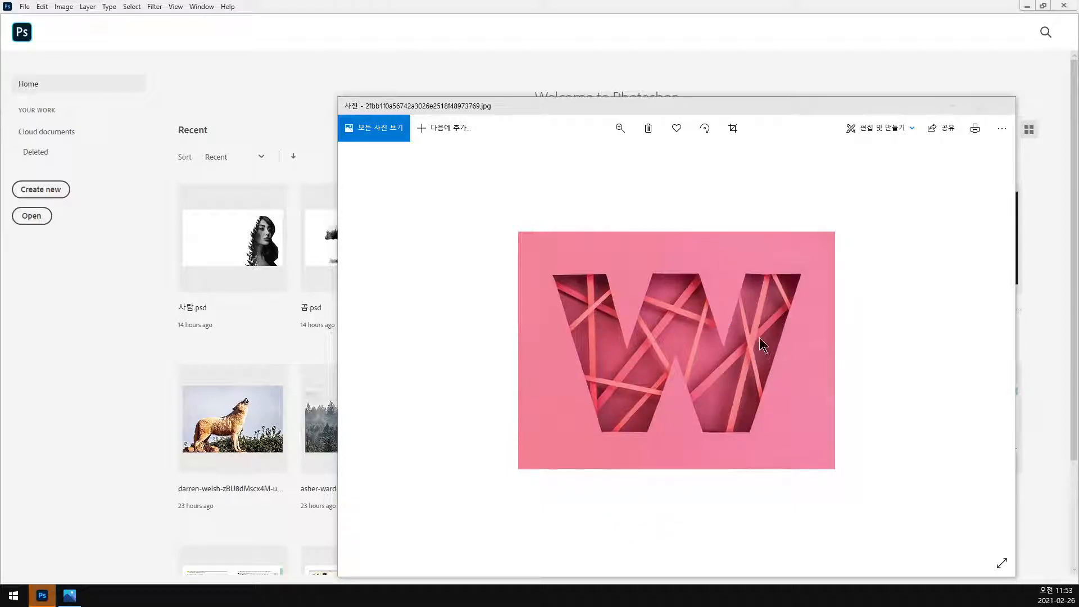
Step: Create a new 1920 x 1080 px document at 72 pixels/inch in RGB Color with artboards turned off
click(664, 42)
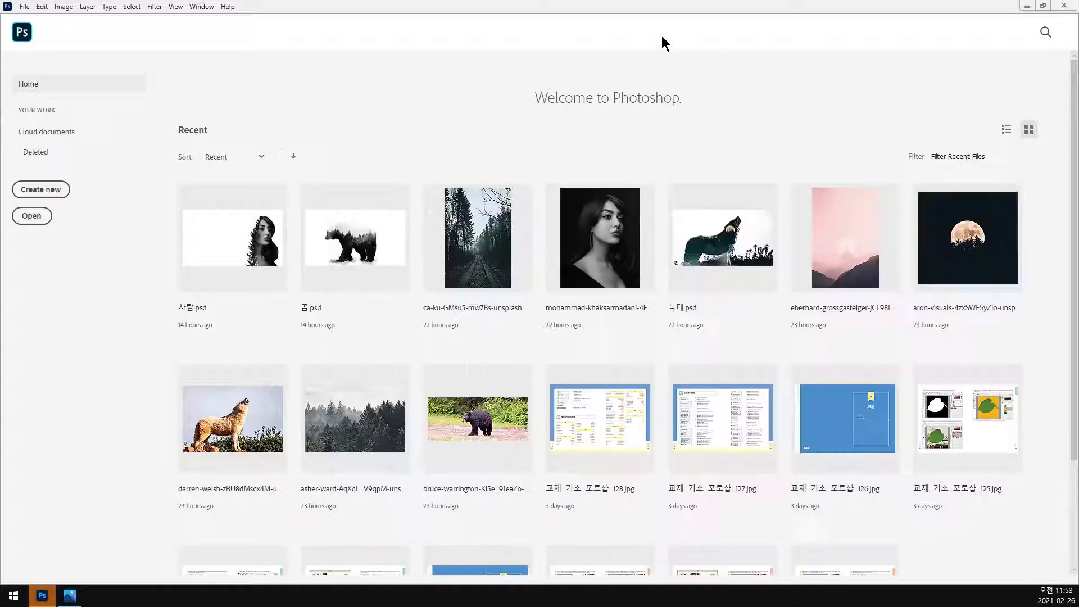
click(25, 6)
click(37, 20)
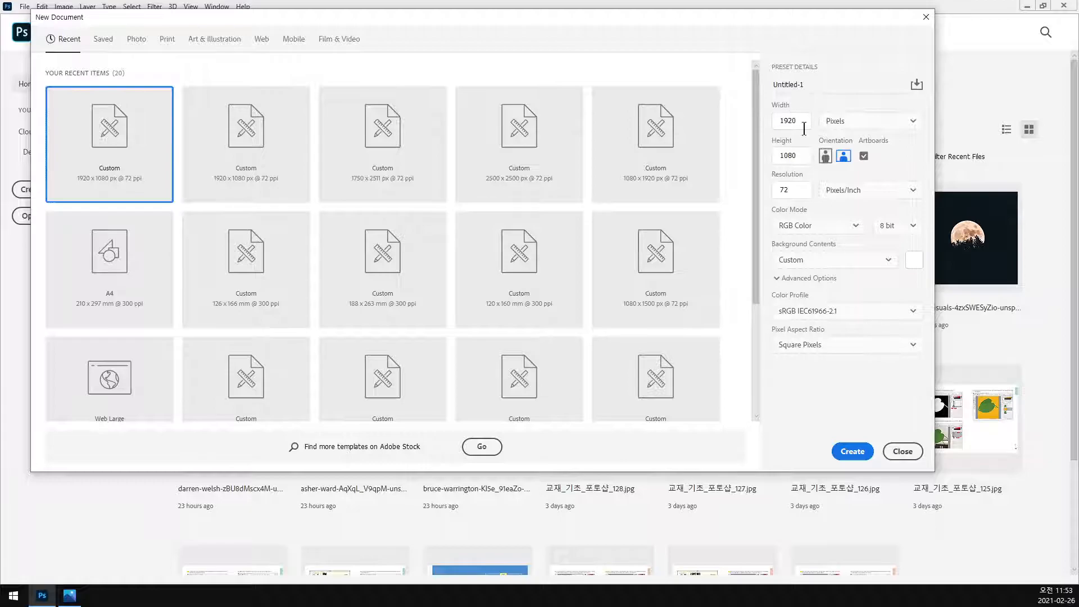
drag(809, 17, 852, 35)
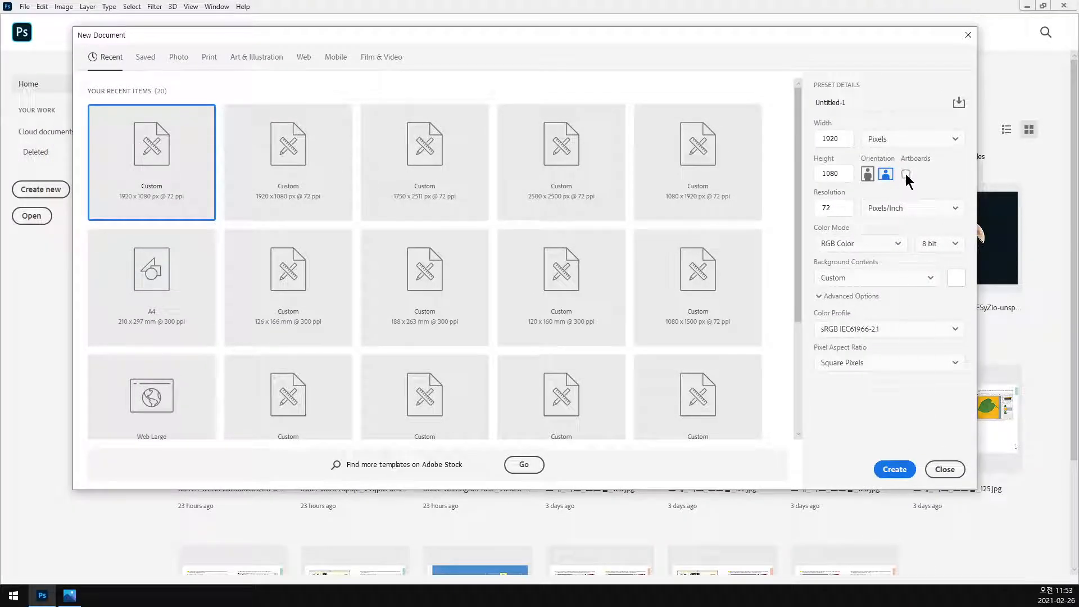
click(897, 472)
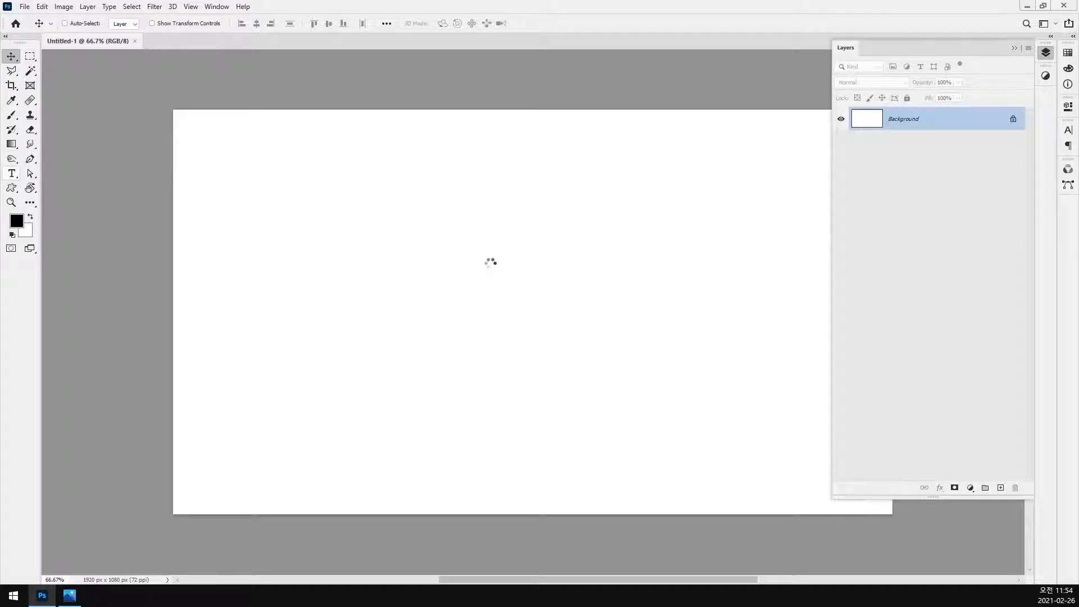
Step: Add a text layer with the letter "W" in the upper middle of the canvas
click(11, 173)
click(67, 173)
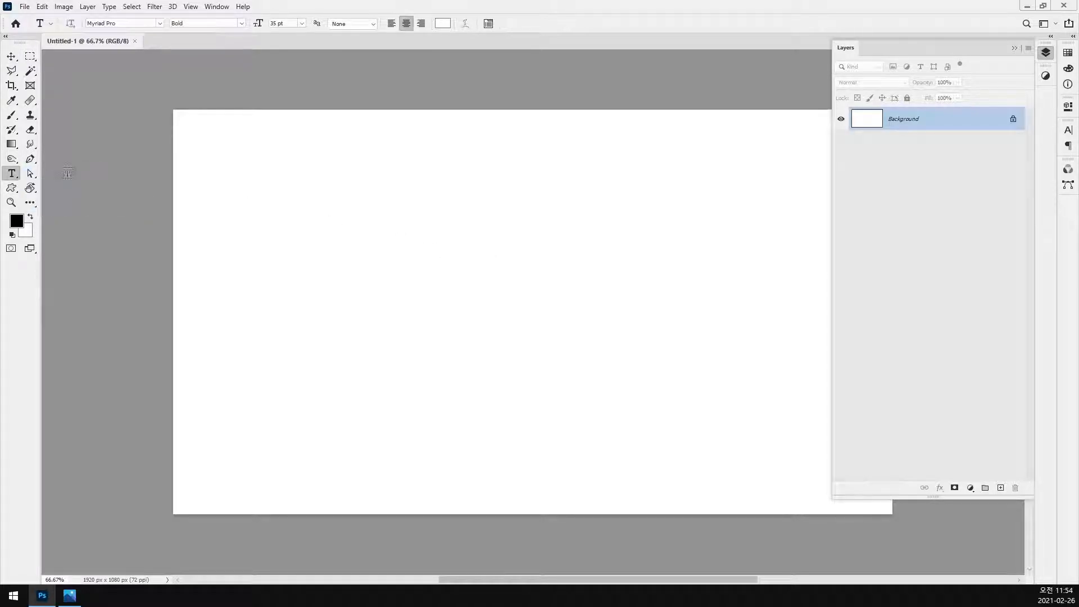
click(441, 247)
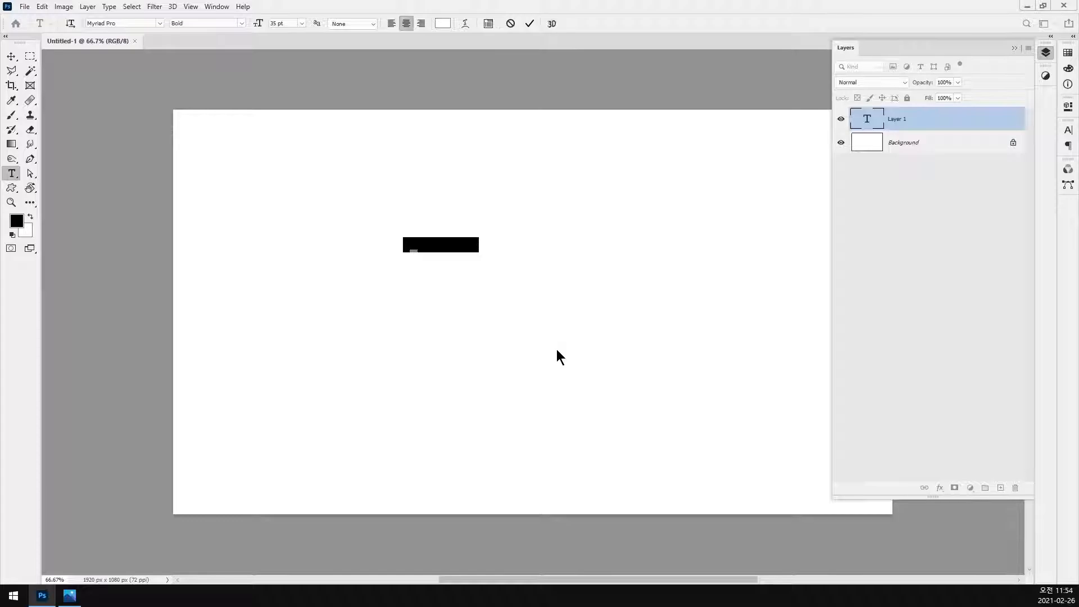
key(BackSpace)
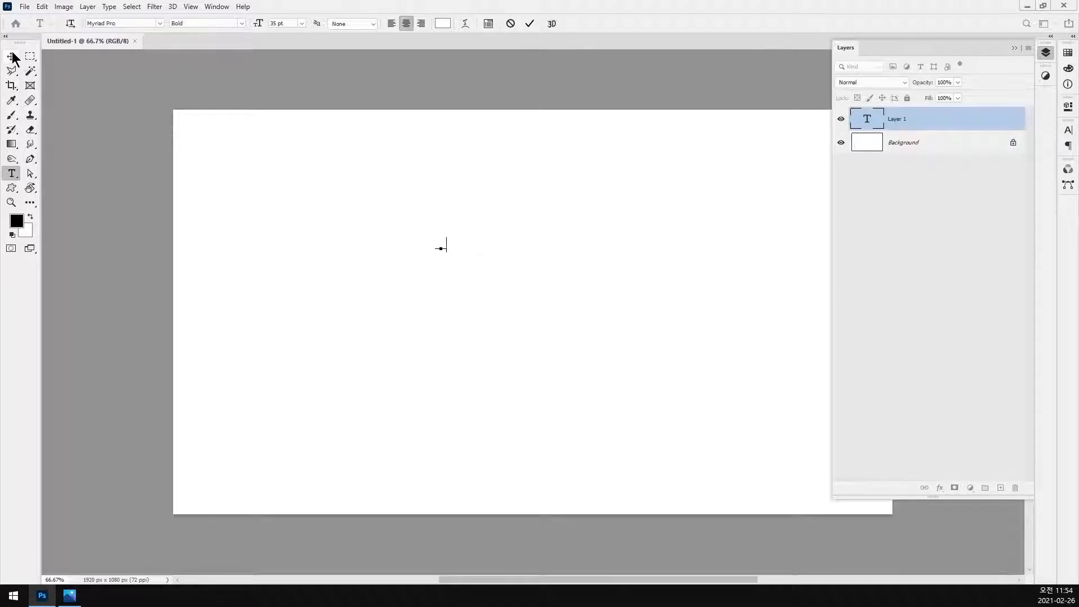
click(11, 56)
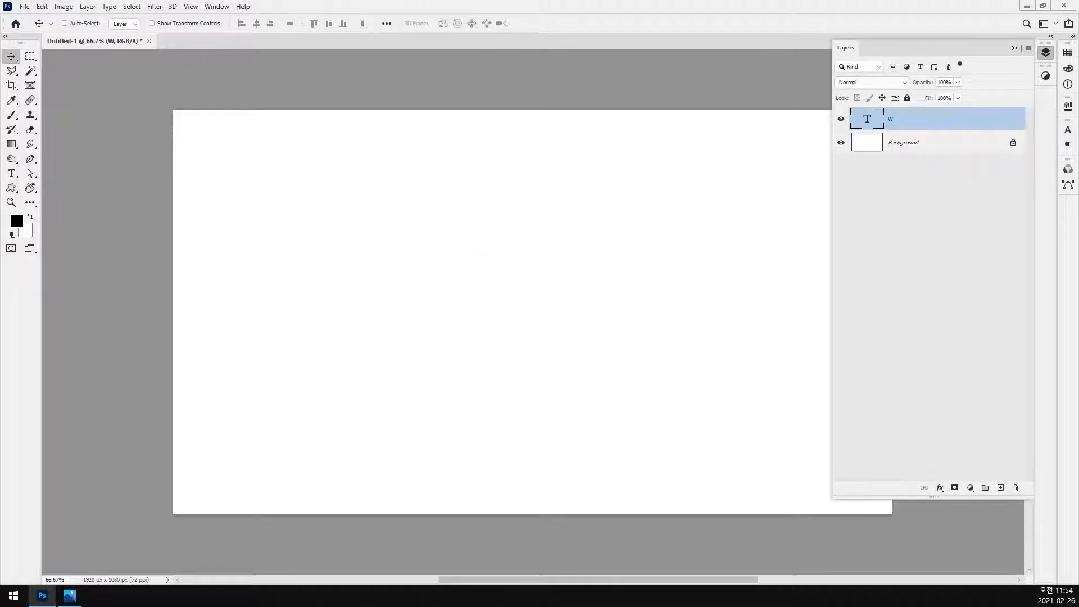
Step: Change the text colour of the W layer to a bright red
click(1068, 130)
click(1038, 194)
click(393, 124)
click(541, 103)
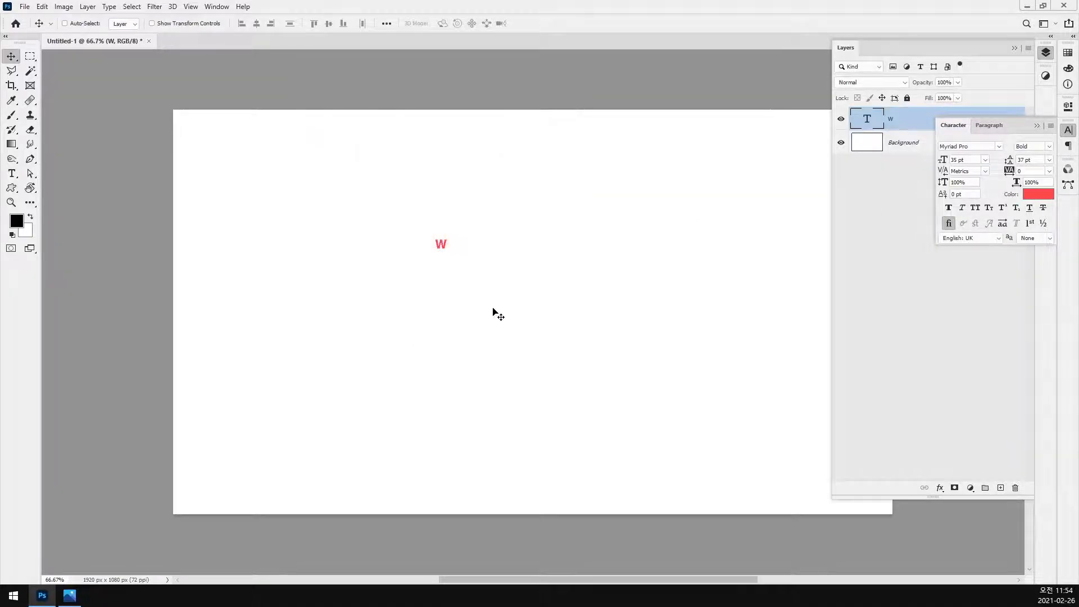
click(887, 225)
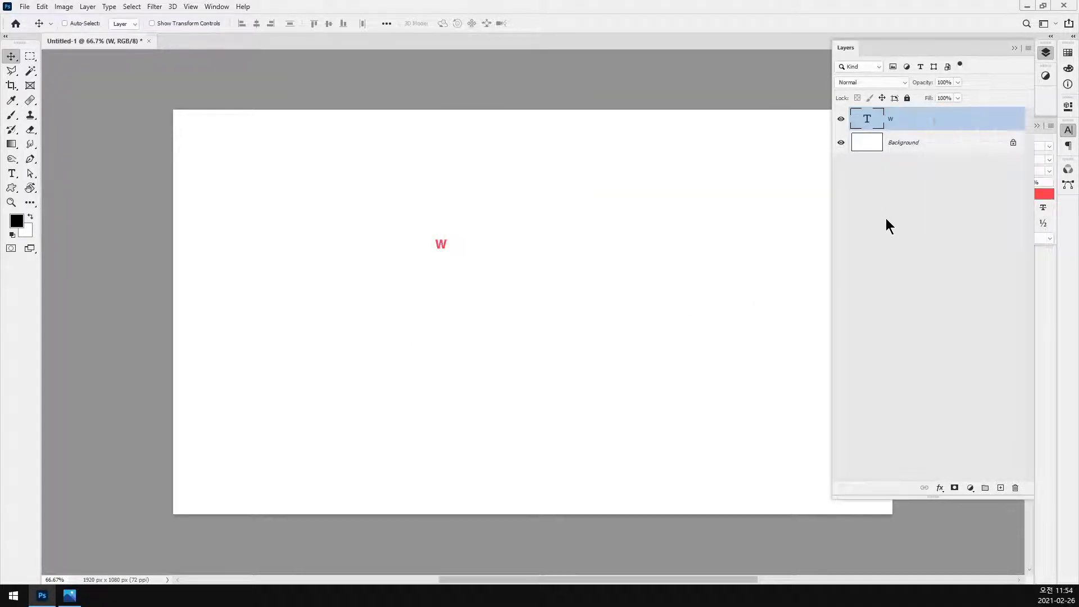
Step: Set the font size of the W text to 300 pt
click(1068, 130)
click(959, 161)
text(300)
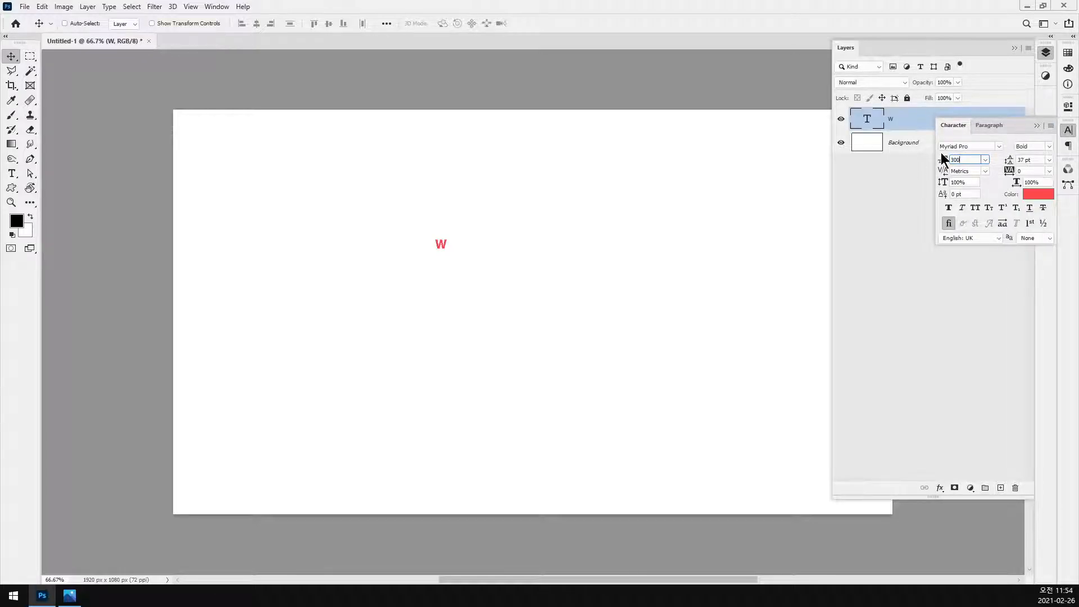
key(Return)
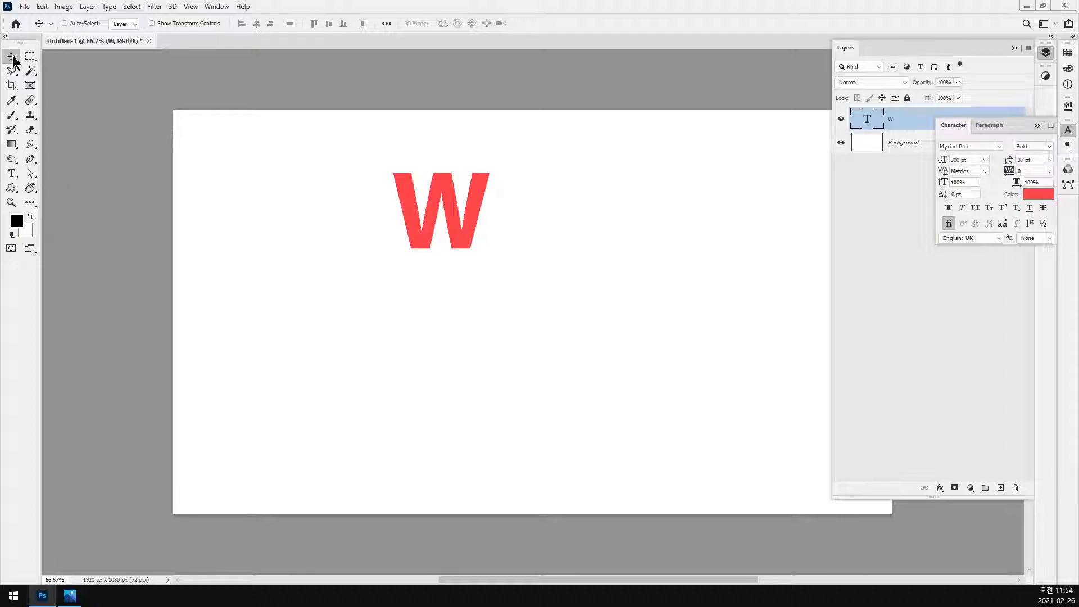
Step: Scale the W up proportionally to about 330% and position it in the middle of the canvas
drag(428, 236, 379, 274)
key(ctrl+t)
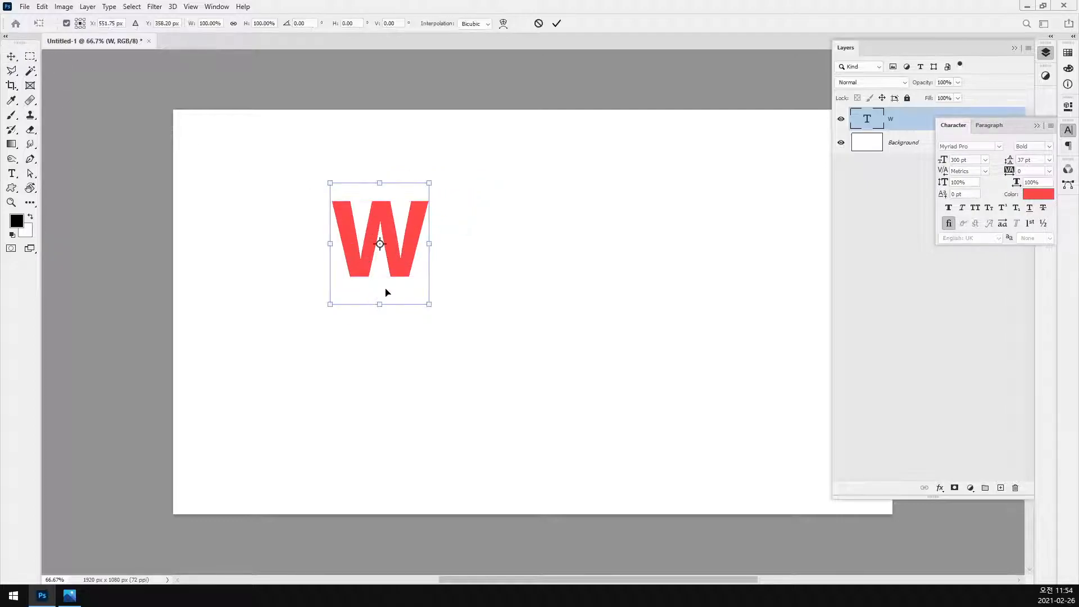
drag(429, 305, 658, 556)
drag(550, 470, 591, 409)
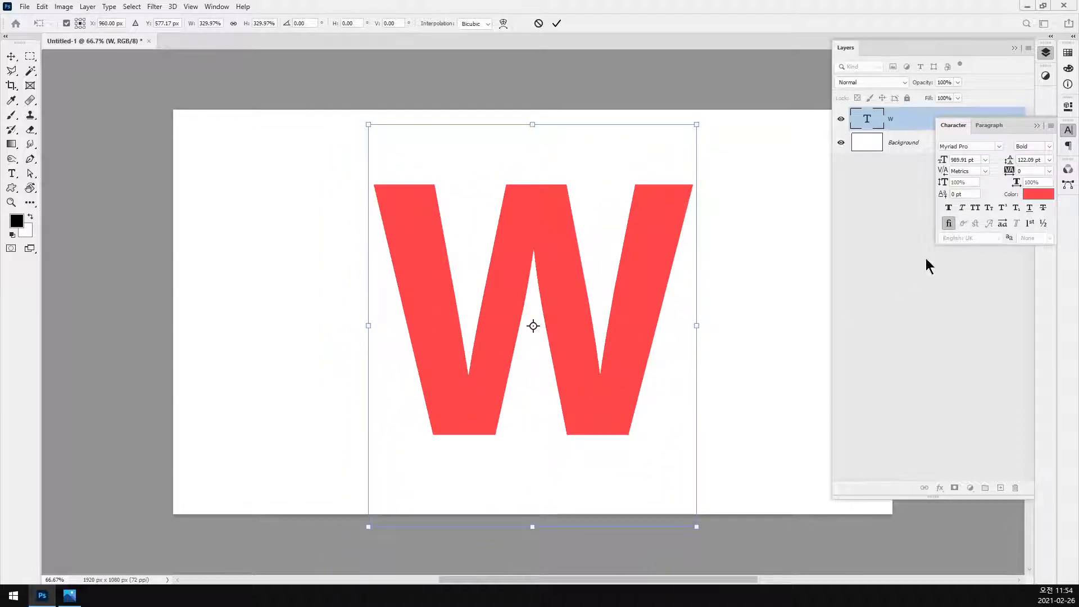
key(Return)
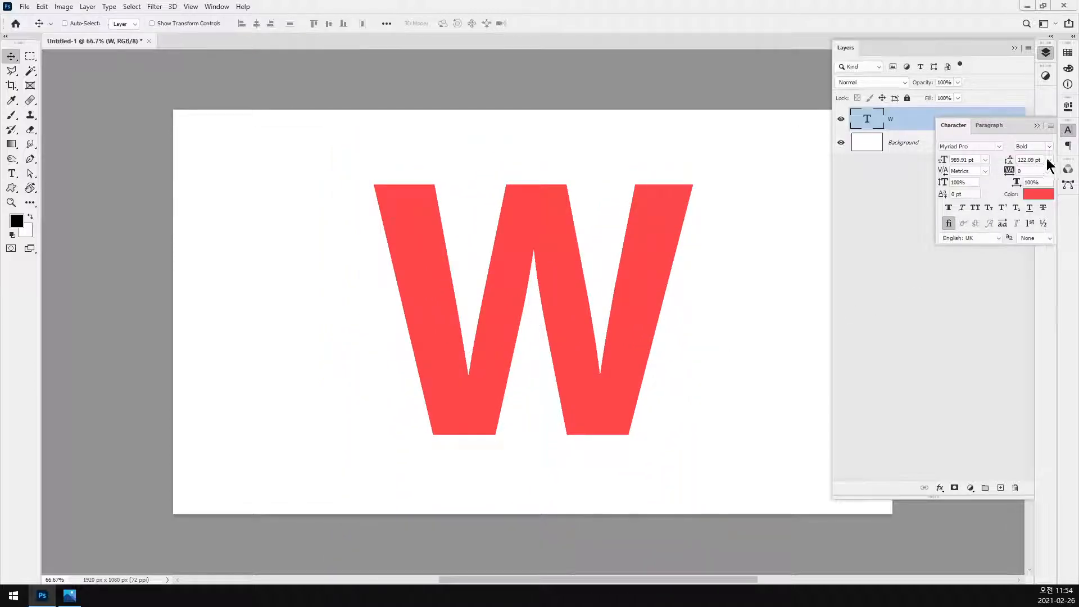
Step: Change the W's font to Impact and raise its font size to 1000 pt
click(1000, 146)
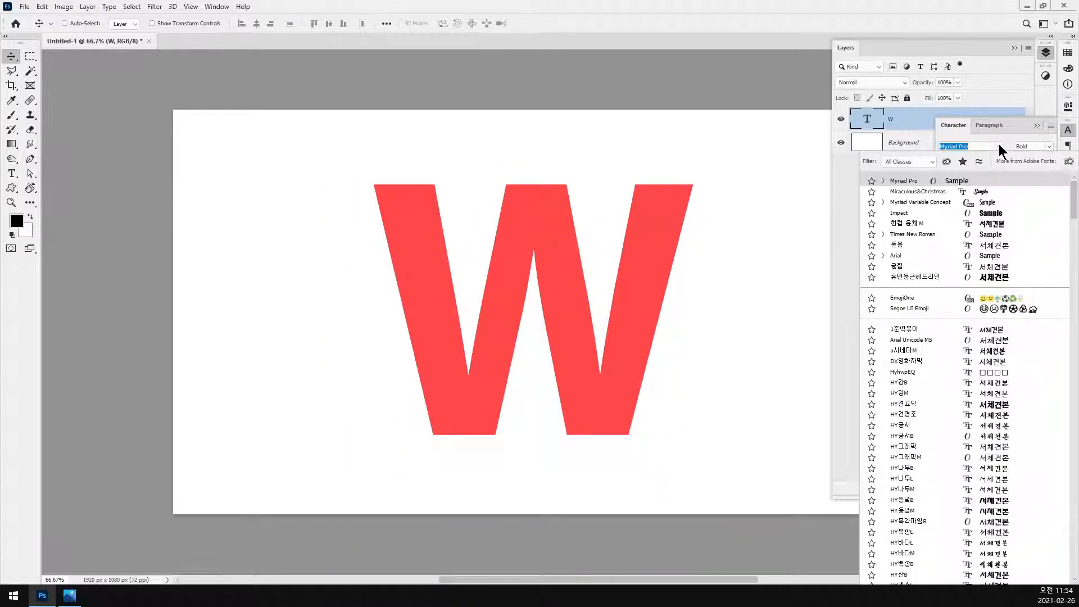
click(1002, 216)
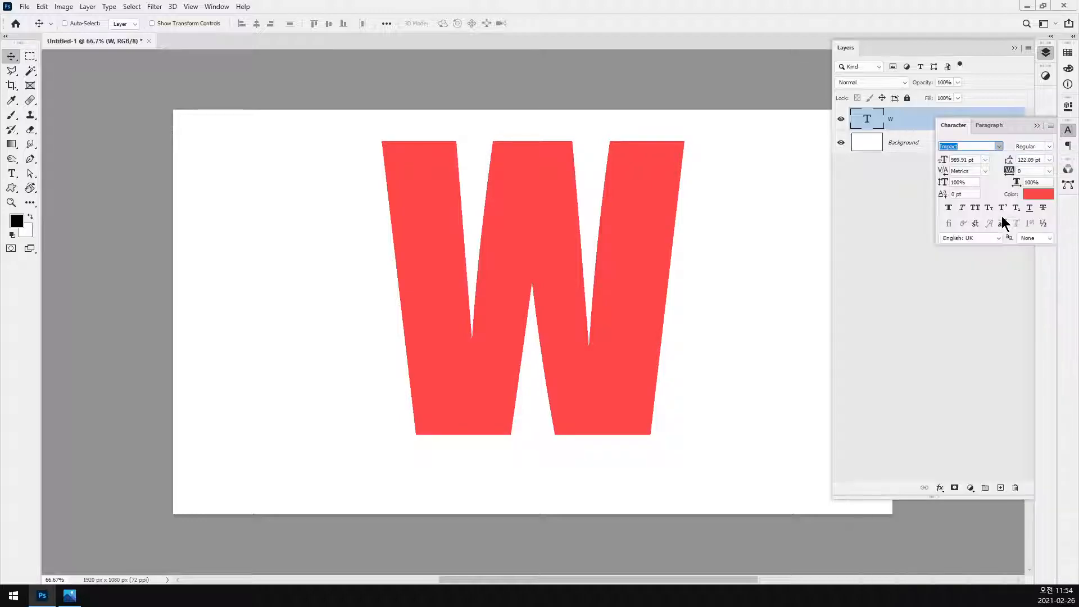
click(954, 160)
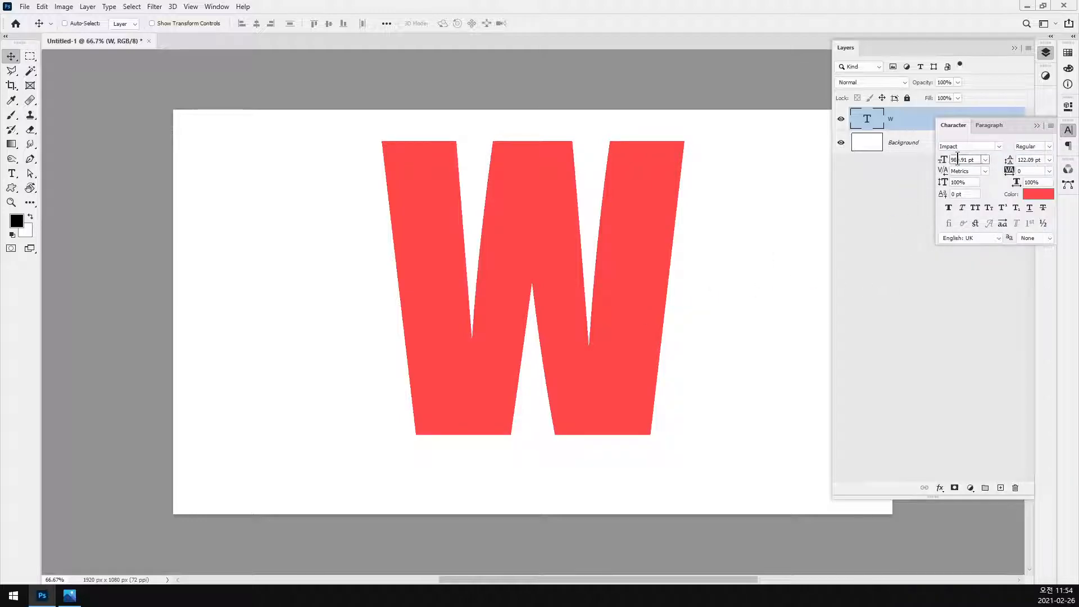
key(Up)
key(Up)
key(Up)
key(Up)
key(Up)
key(Up)
key(Up)
key(Up)
key(Up)
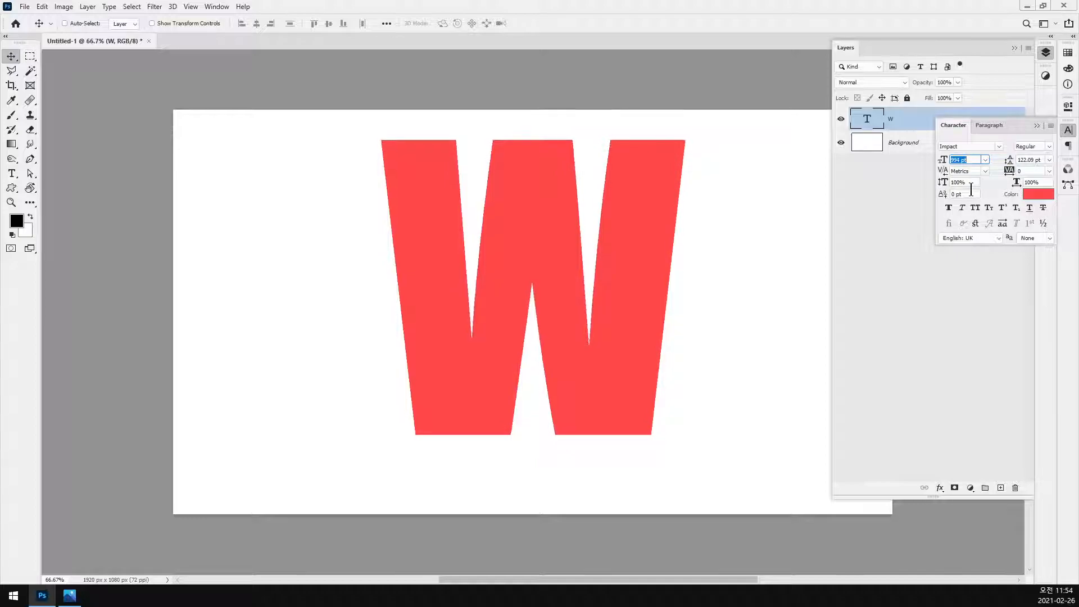
key(Up)
key(Return)
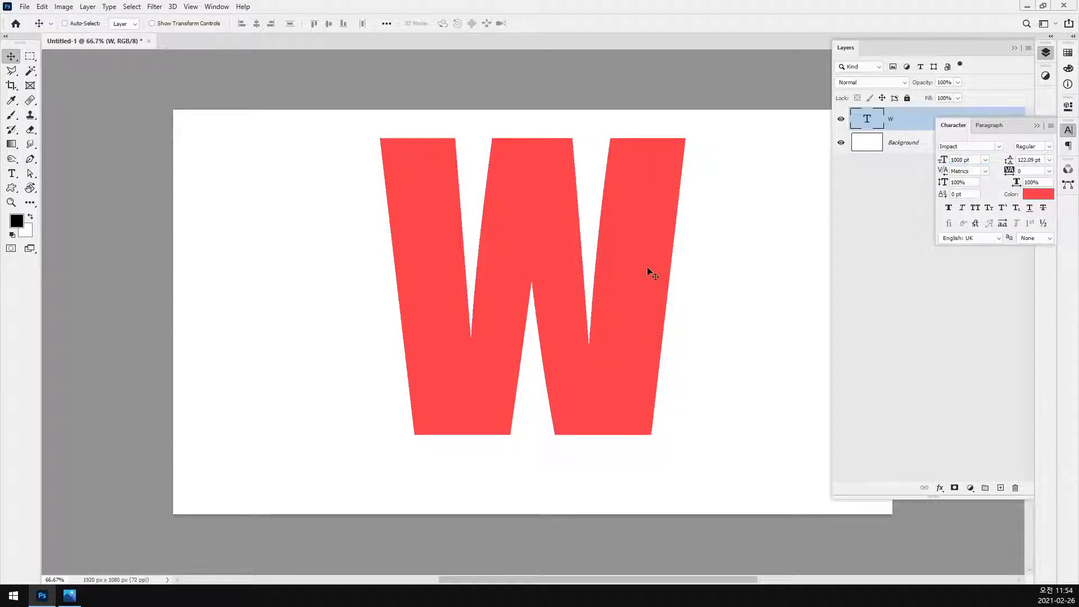
Step: Squash the W vertically to about 64% of its height and move it back towards the canvas centre
key(ctrl+t)
drag(532, 557, 548, 394)
drag(612, 275, 605, 367)
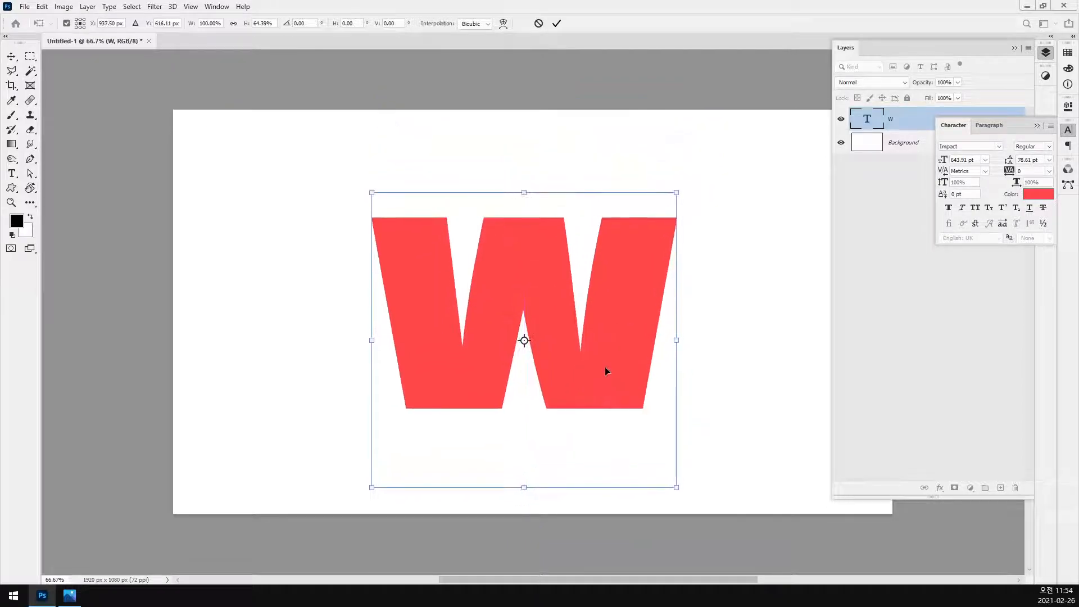
key(Return)
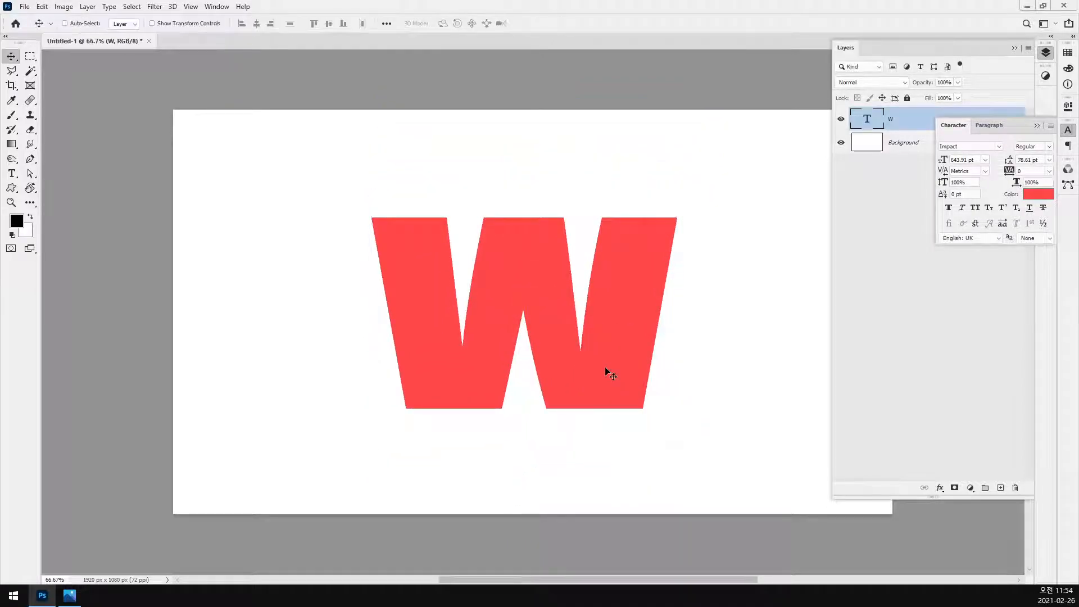
Step: Set the W text's leading to Auto and move the letter slightly up towards the canvas centre
click(1048, 162)
click(1041, 169)
drag(575, 361, 592, 343)
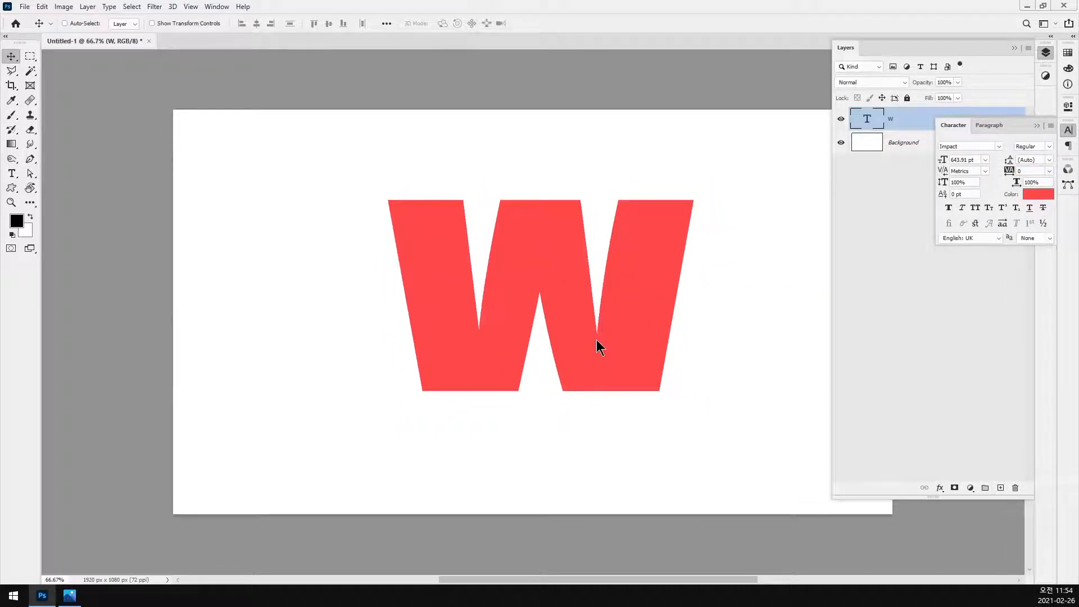
Step: Check the reference W image in Photos, and add a new empty layer above the W text layer
click(69, 596)
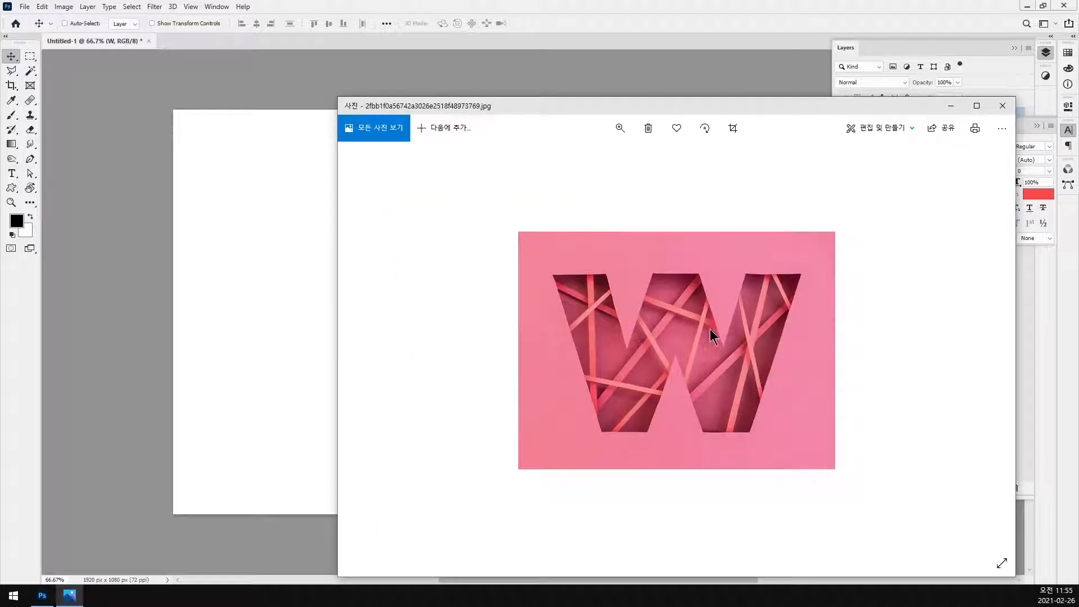
click(743, 10)
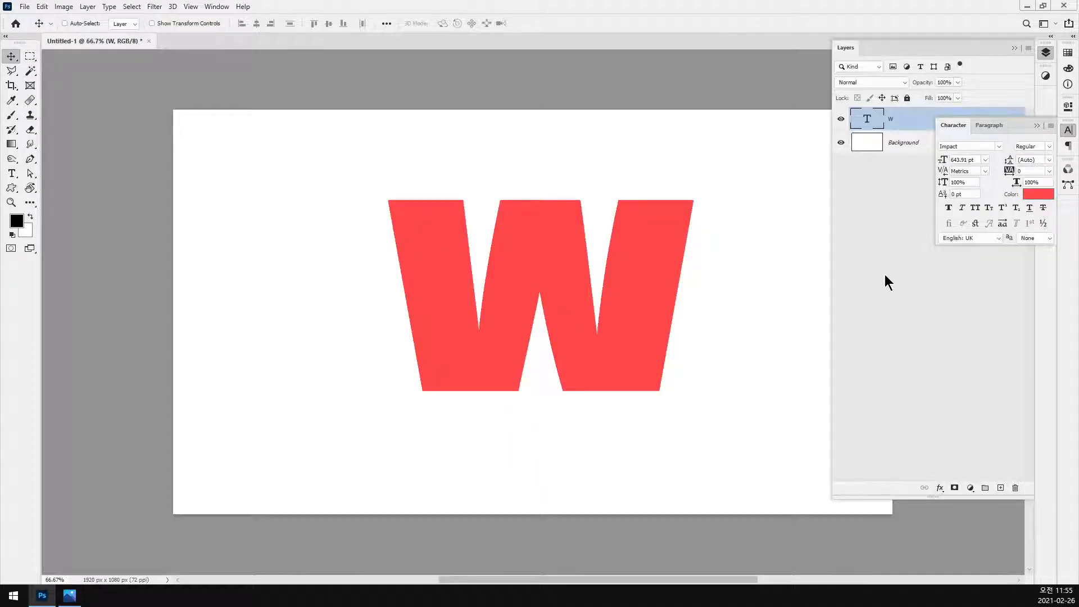
click(893, 245)
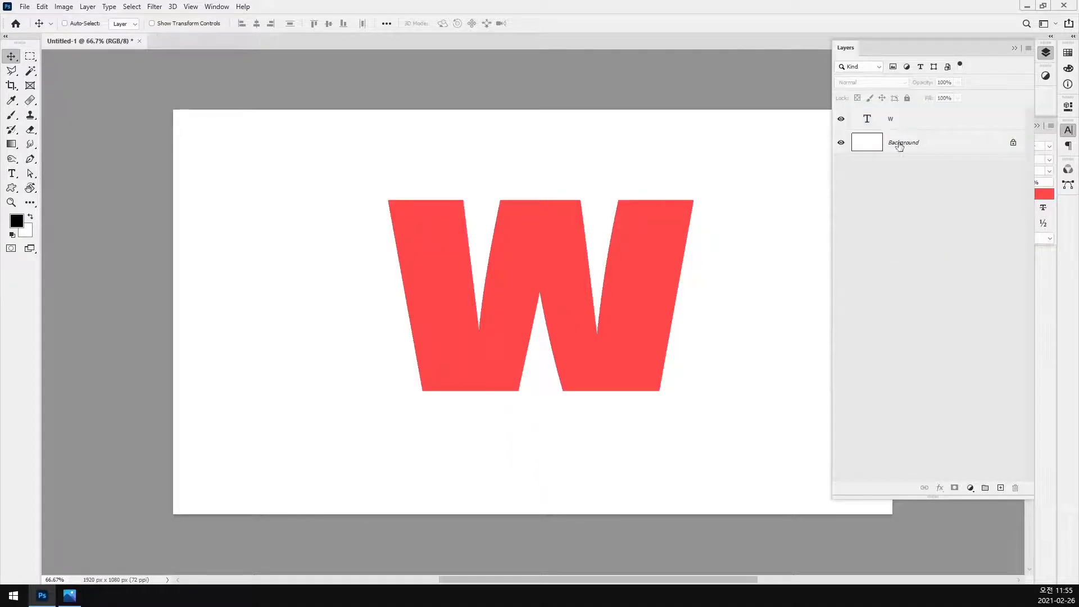
click(1001, 488)
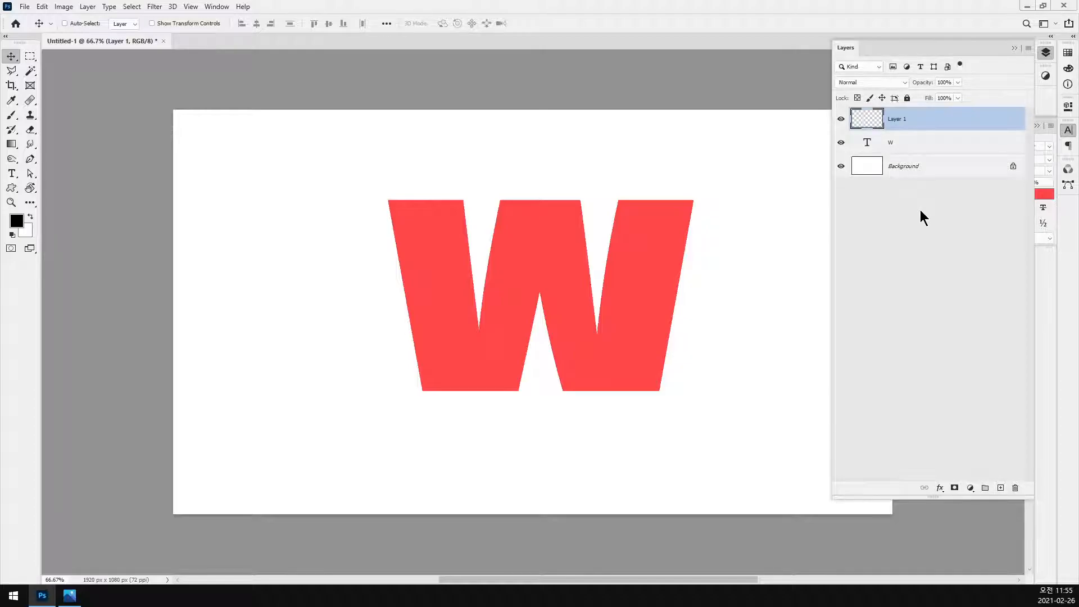
Step: Compare with the reference image in Photos and set the background colour to pink #e884c6
click(69, 595)
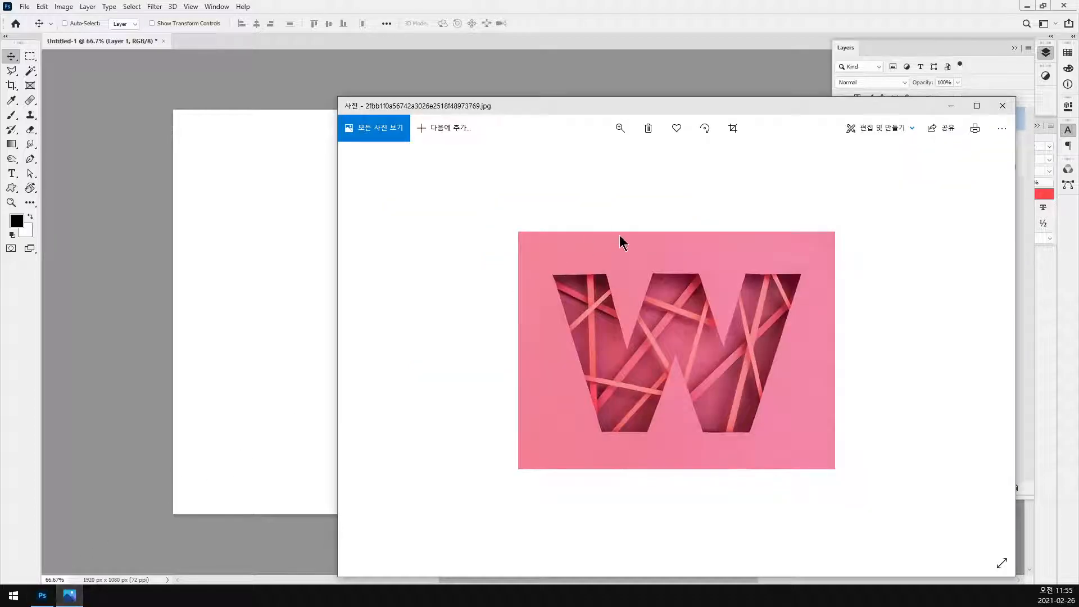
click(670, 7)
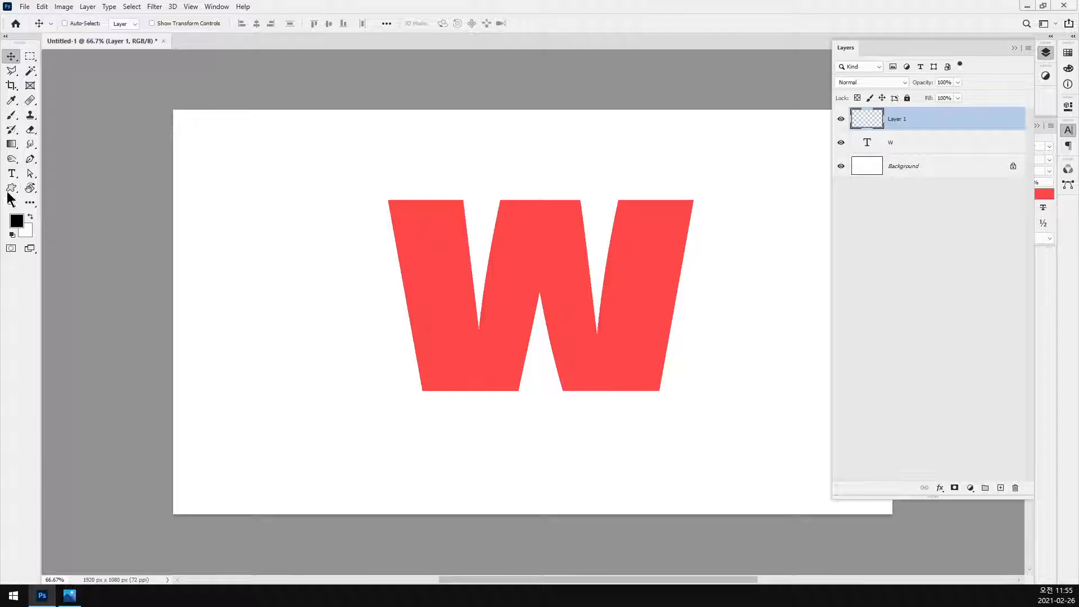
click(26, 231)
click(376, 147)
click(354, 121)
click(454, 137)
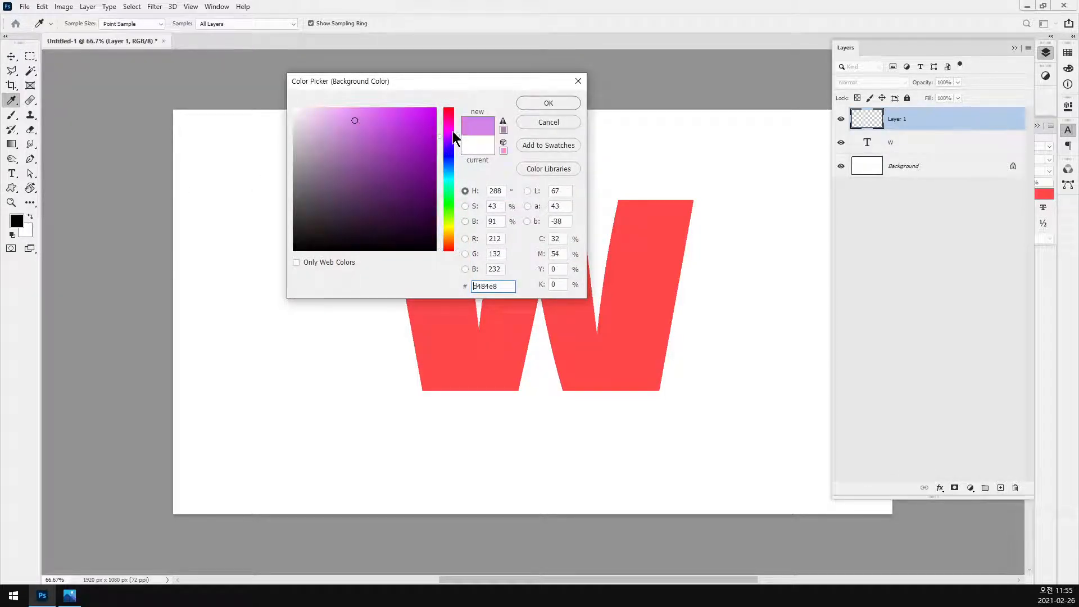
drag(453, 132, 450, 124)
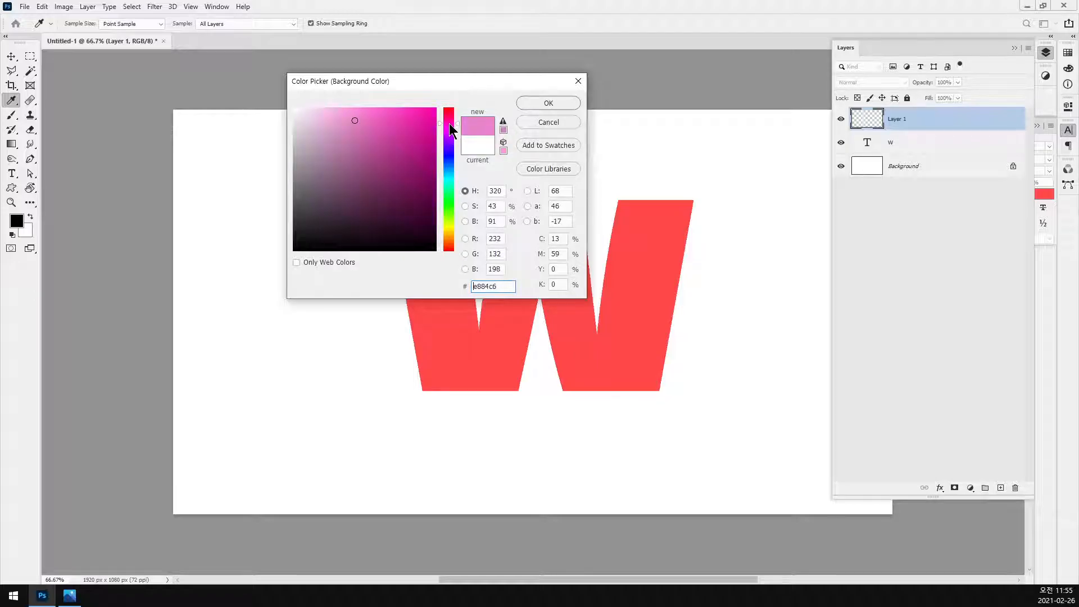
click(546, 103)
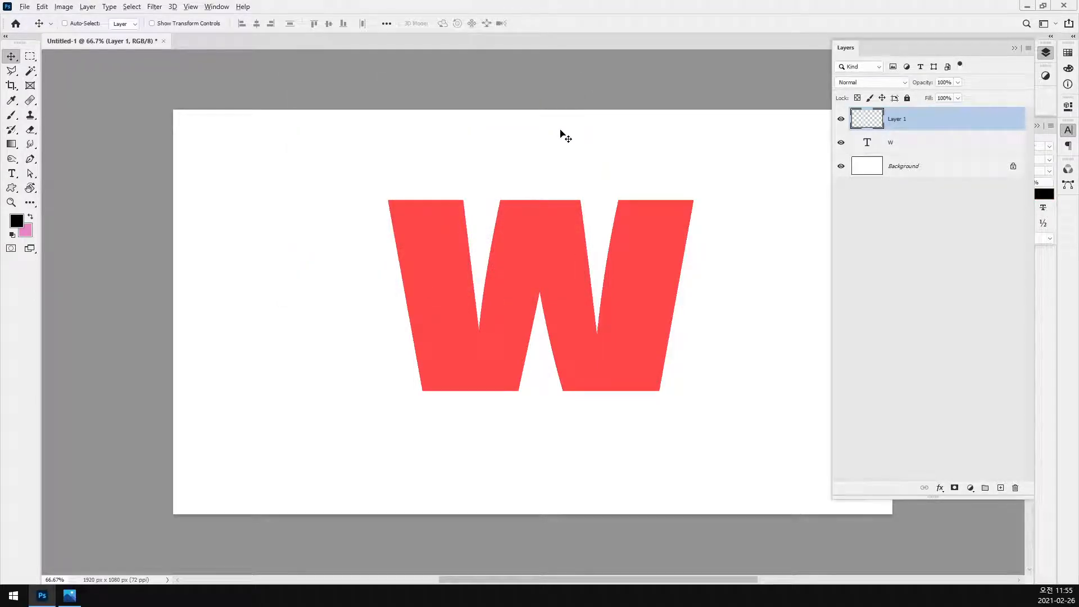
Step: Fill the new layer with the pink background colour, and swap the foreground and background colours
key(alt+BackSpace)
key(ctrl+BackSpace)
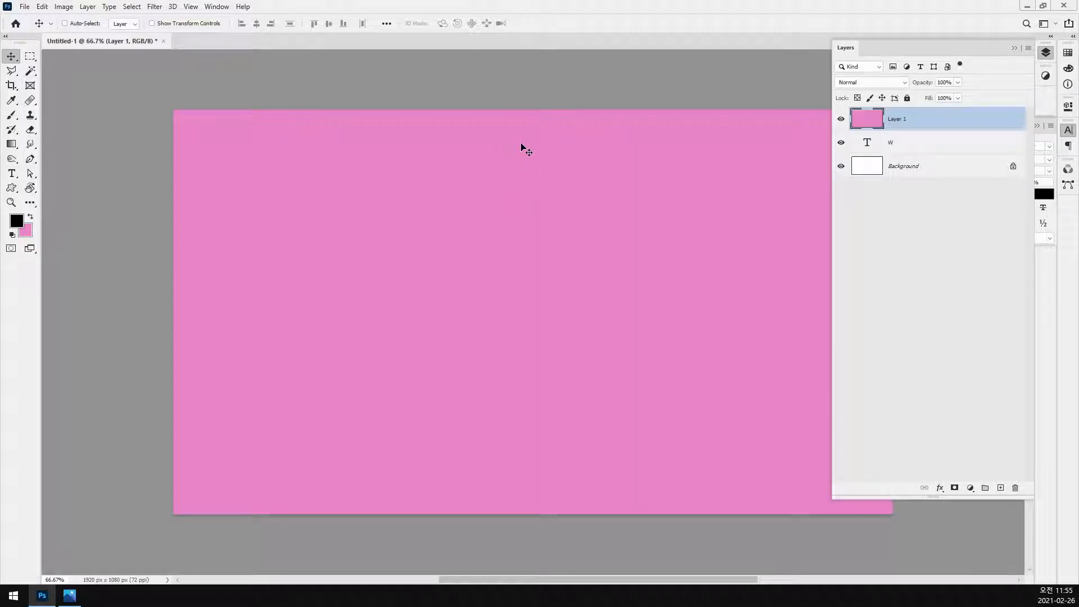
key(x)
Step: Check the reference W image in Photos, and apply uniform, monochromatic Add Noise to the pink layer at the offered amount
click(69, 595)
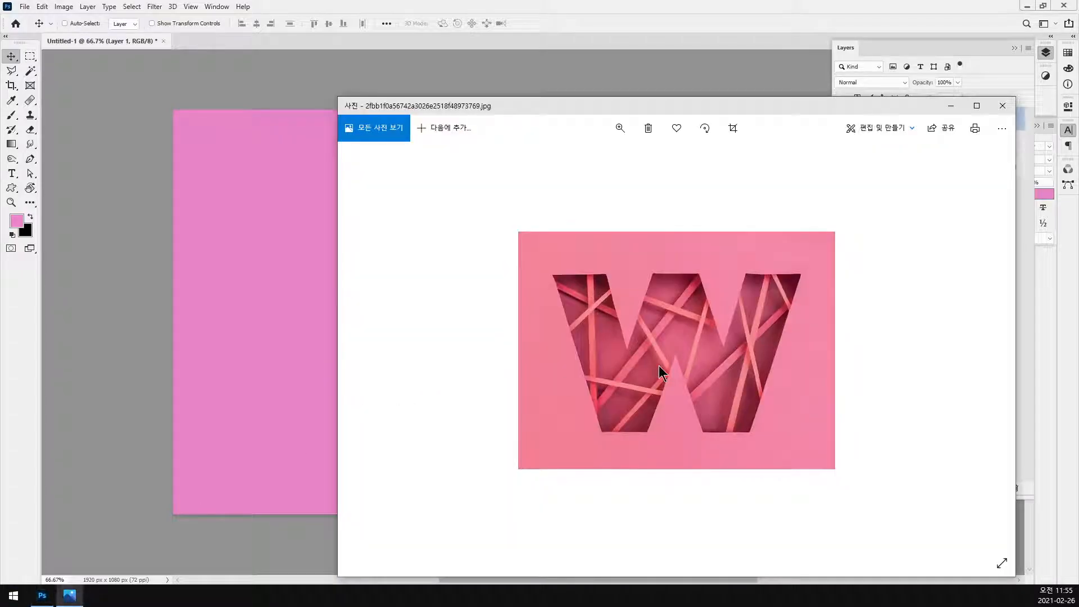
click(622, 8)
click(154, 7)
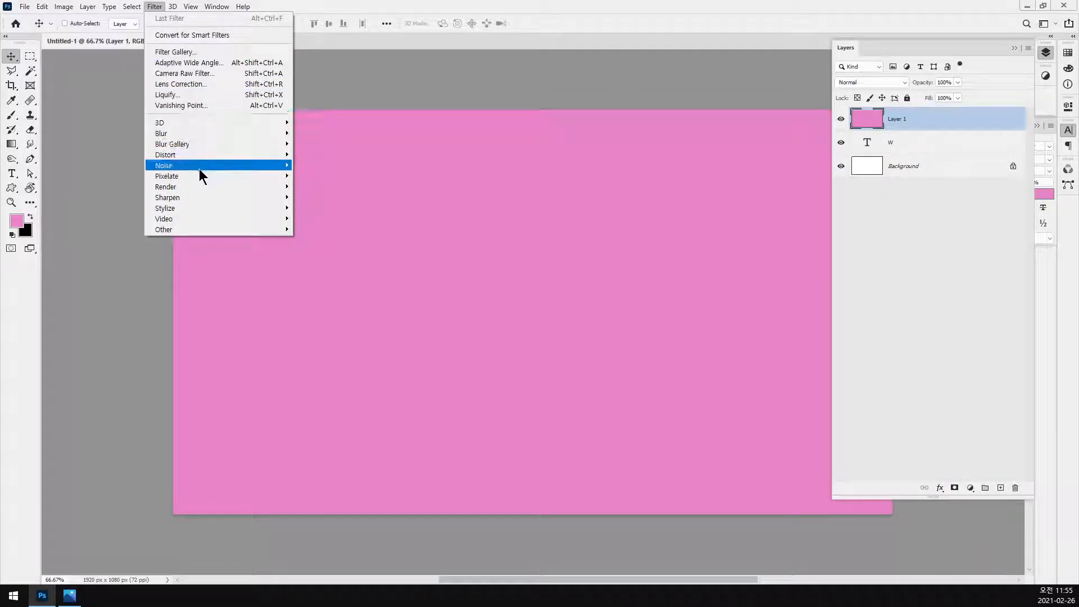
mouse_move(199, 169)
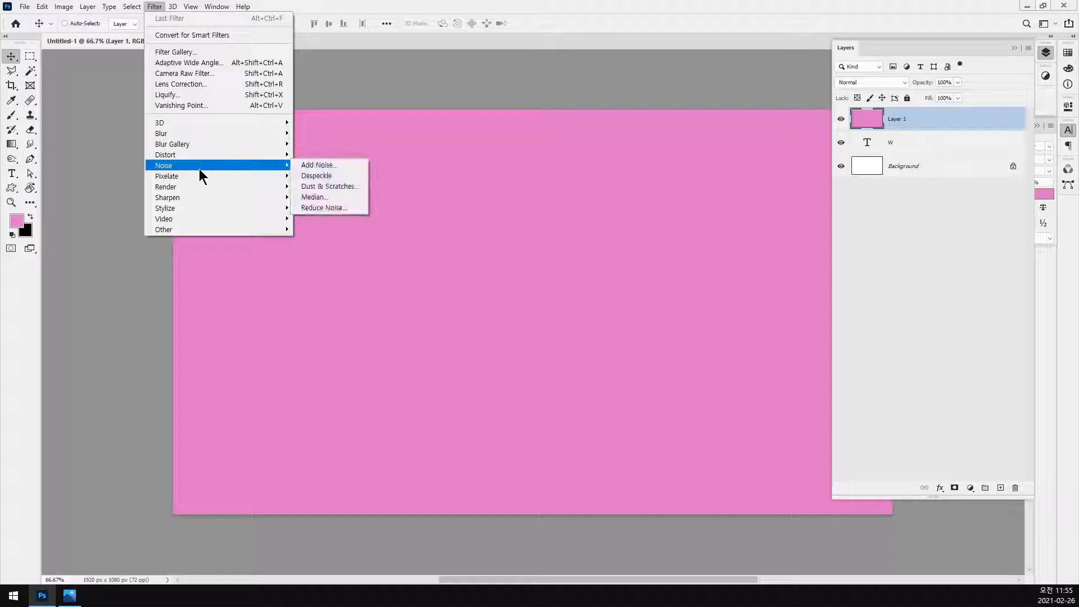
click(332, 165)
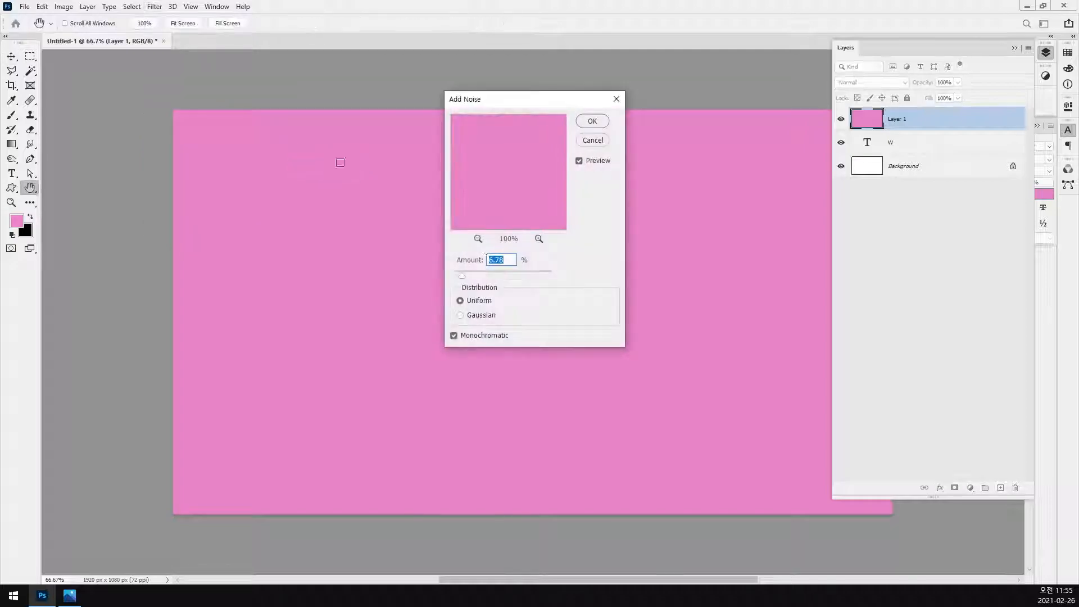
click(599, 124)
Step: Adjust the pink layer's Hue/Saturation with hue +18 and saturation +7
key(ctrl+u)
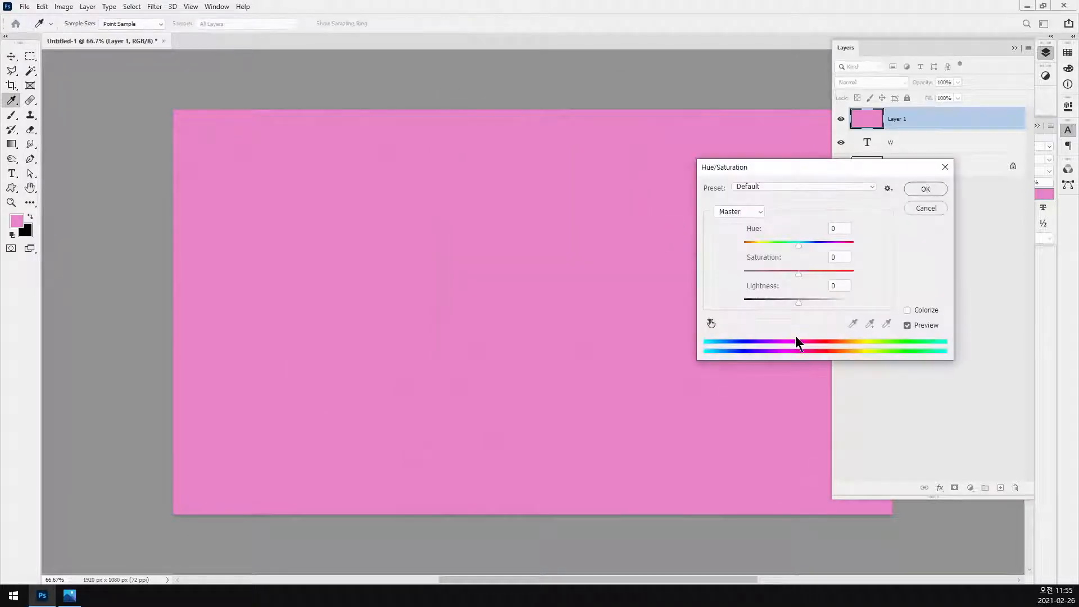
drag(799, 275, 809, 244)
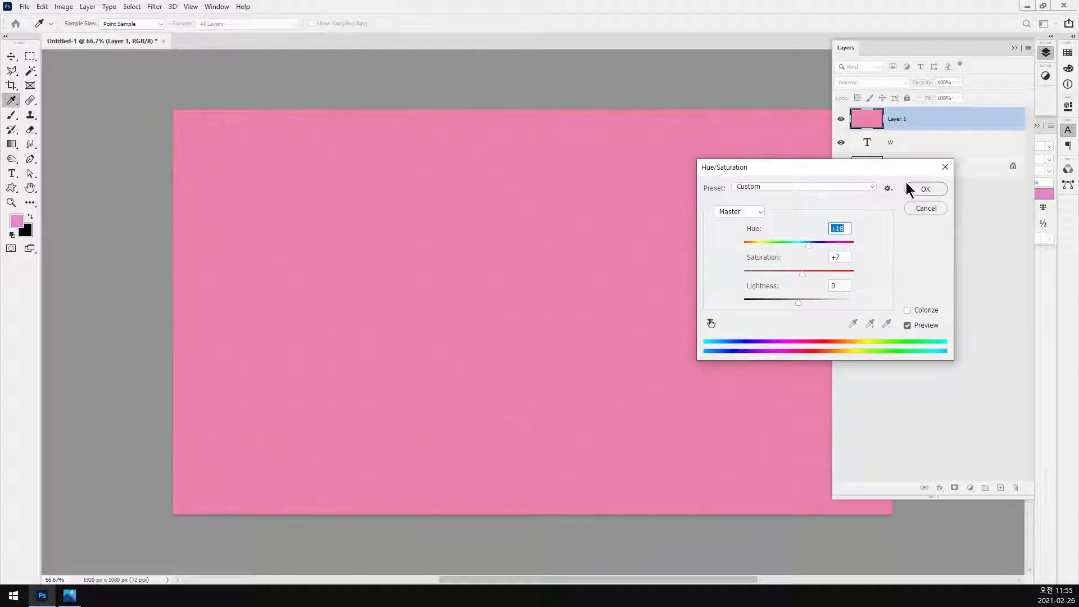
click(933, 190)
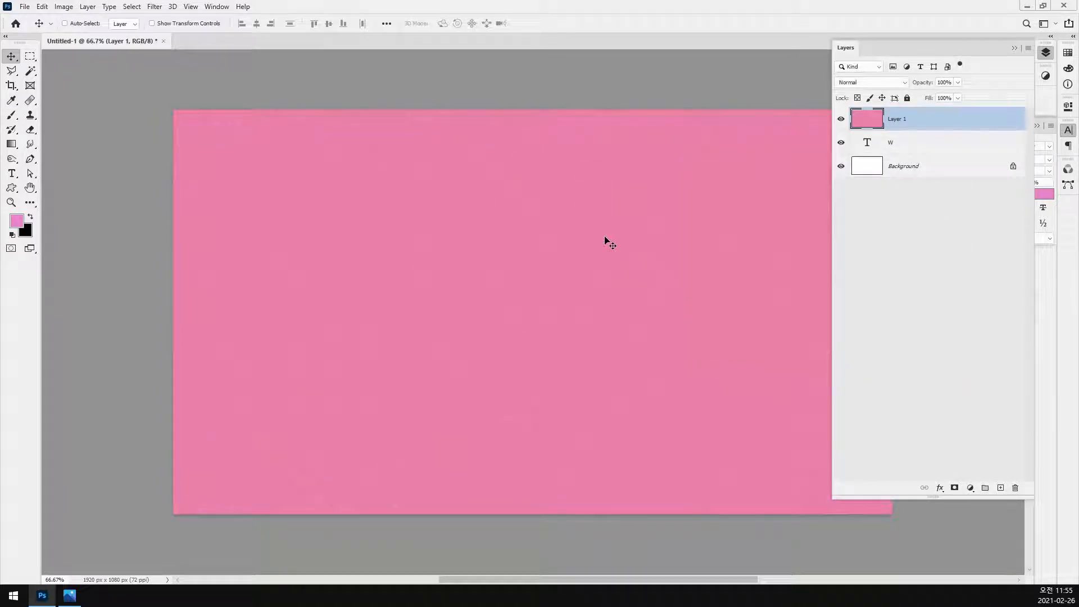
key(ctrl+plus)
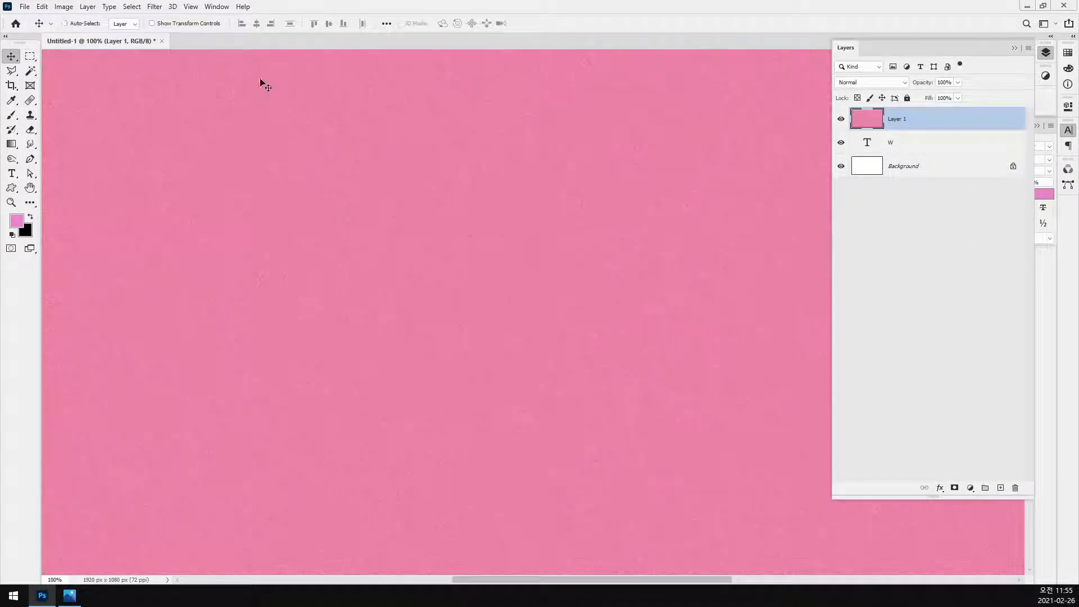
click(163, 8)
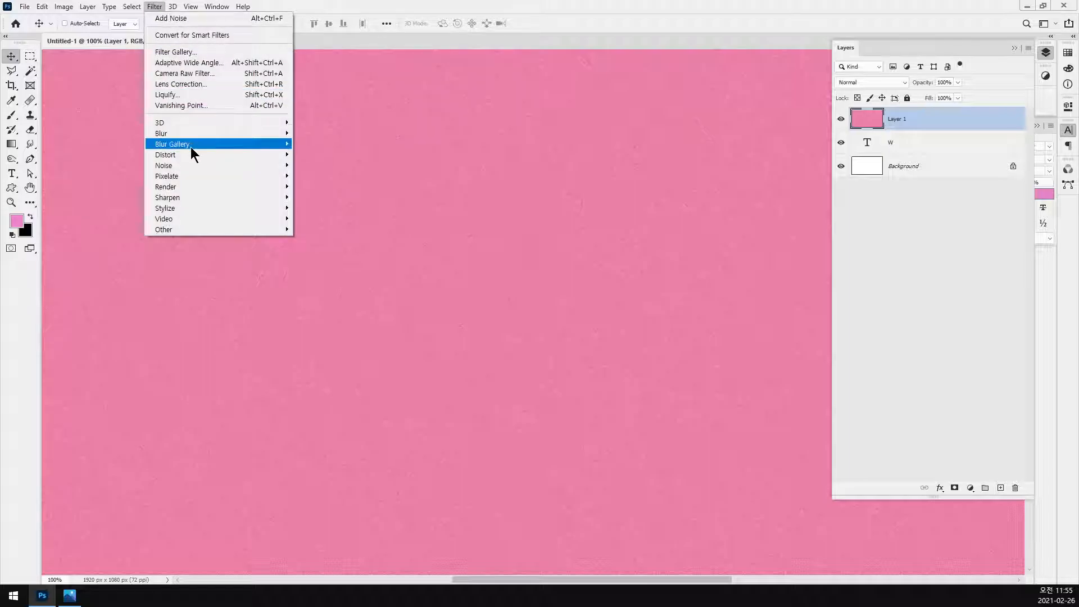
mouse_move(200, 133)
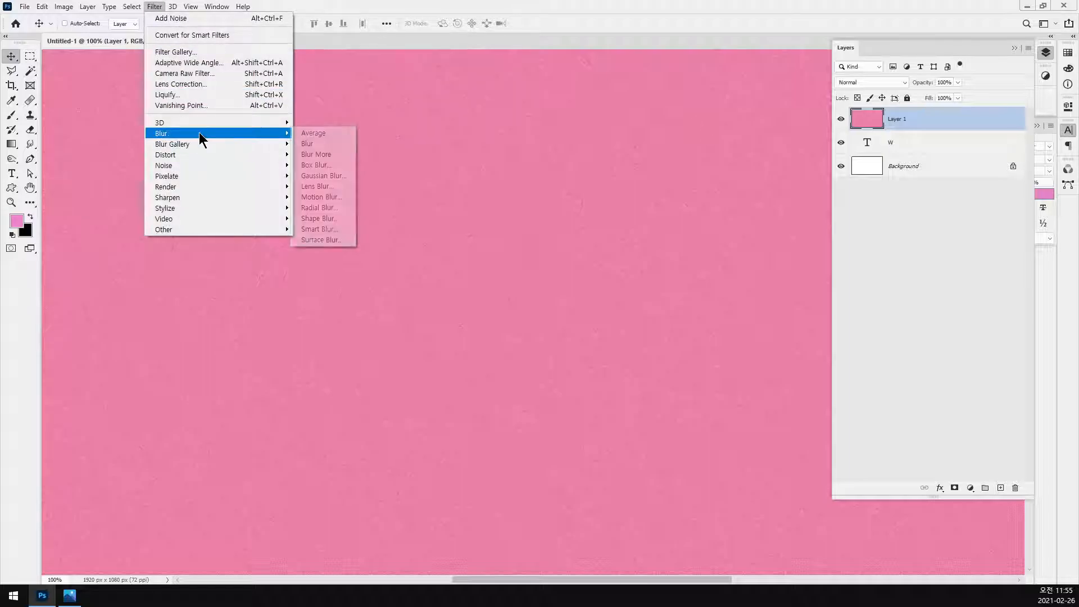
click(332, 177)
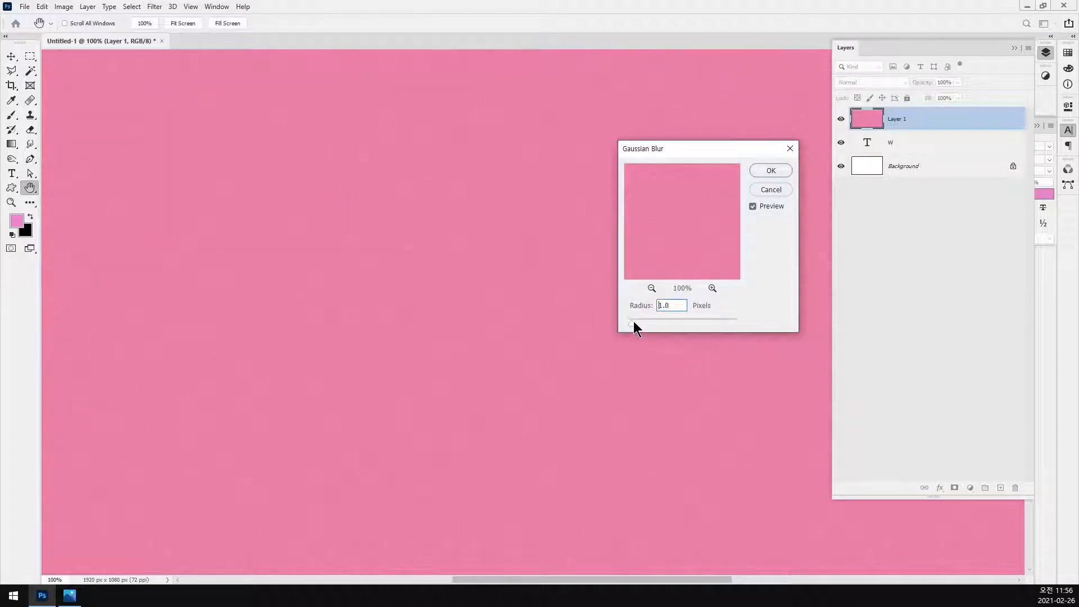
click(768, 190)
Step: Apply a horizontal Motion Blur to the pink layer at angle 0° with a short distance of about 7 pixels
click(154, 6)
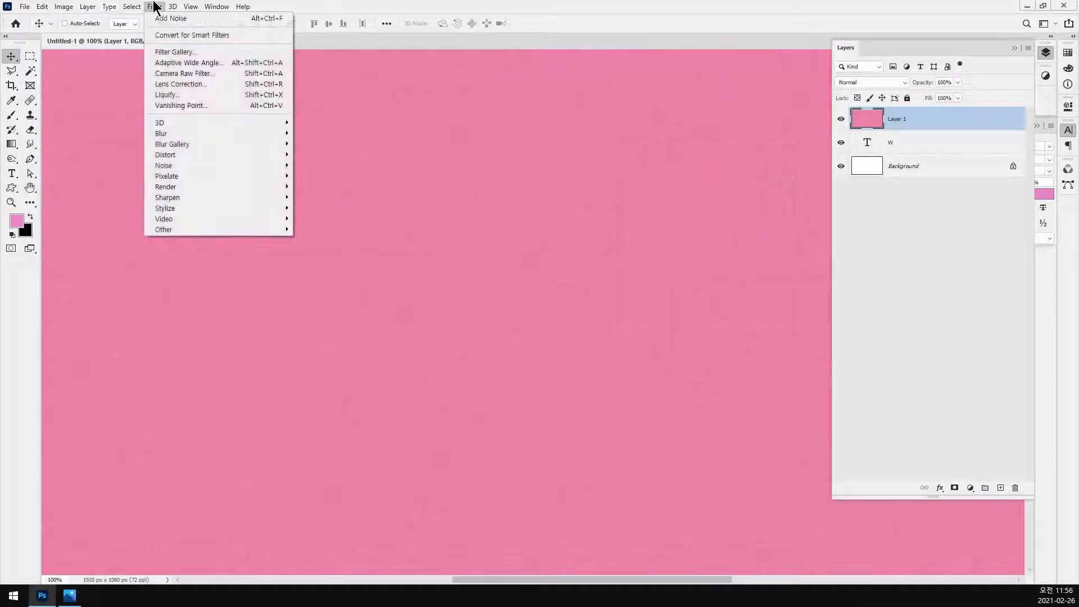
mouse_move(194, 132)
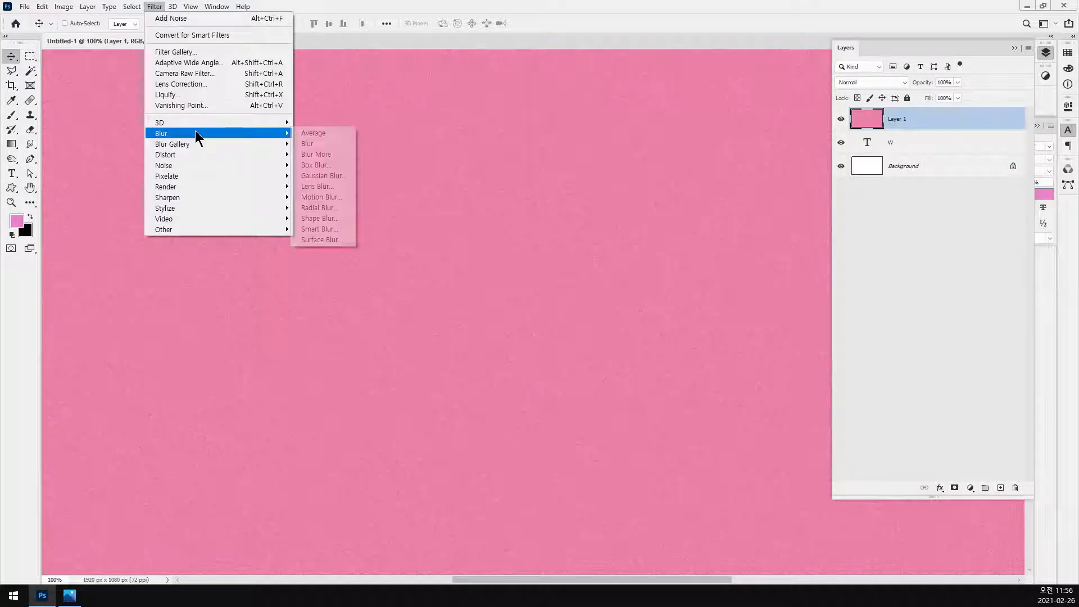
click(336, 198)
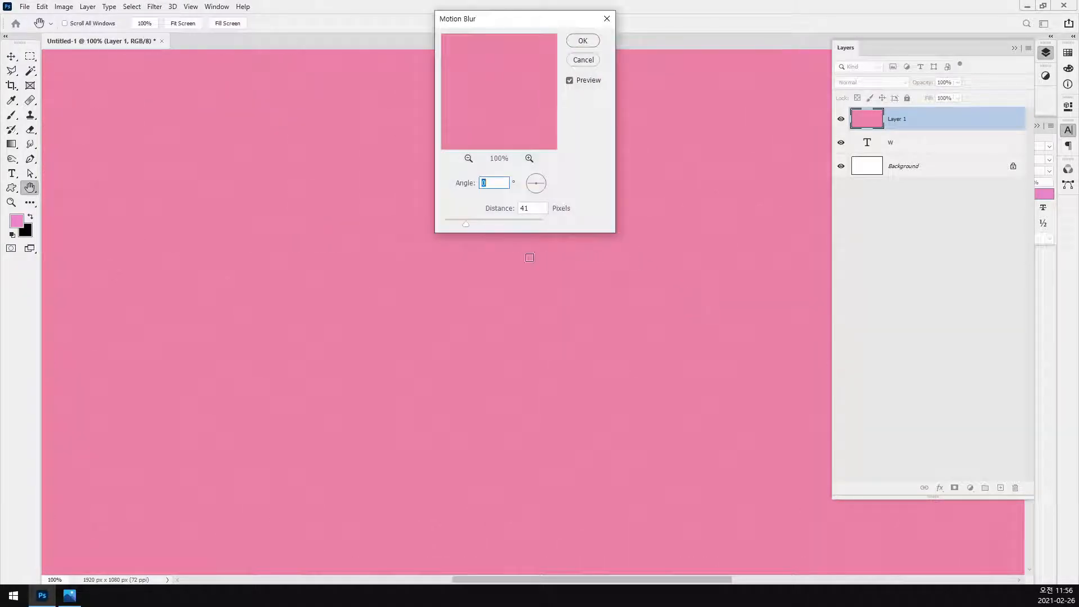
drag(451, 222, 446, 223)
text(7)
key(Down)
click(590, 35)
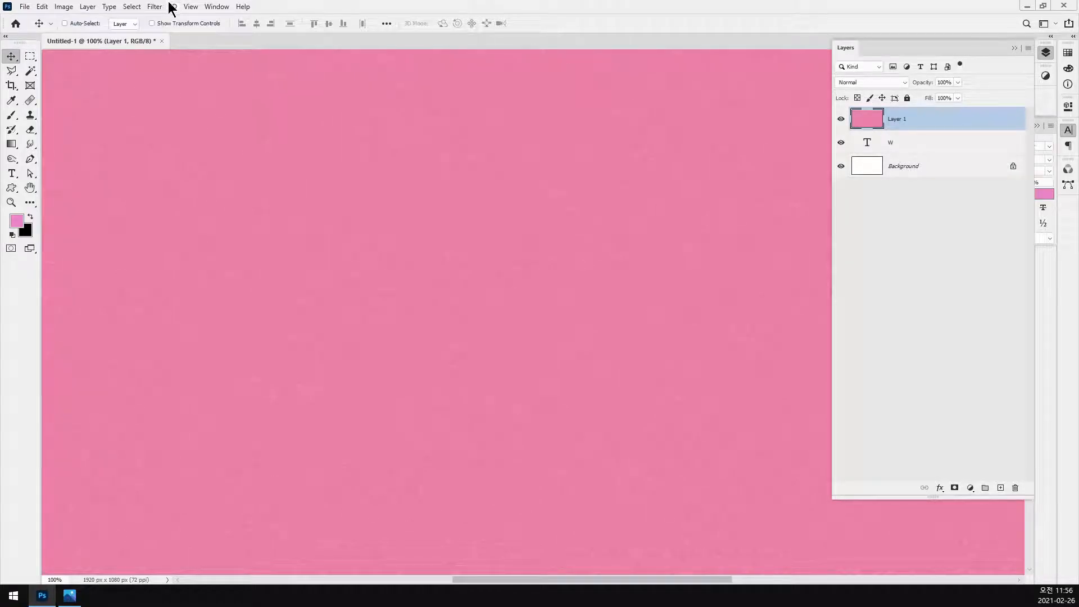
Step: Inspect the pink paper texture up close and move the pink layer below the W text layer
key(ctrl+0)
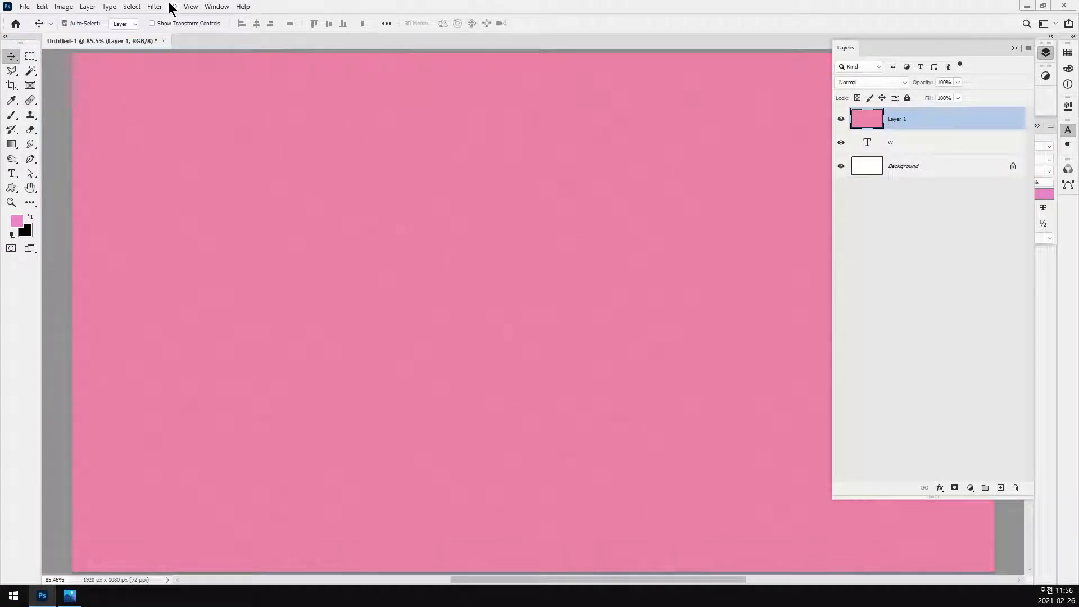
key(ctrl+minus)
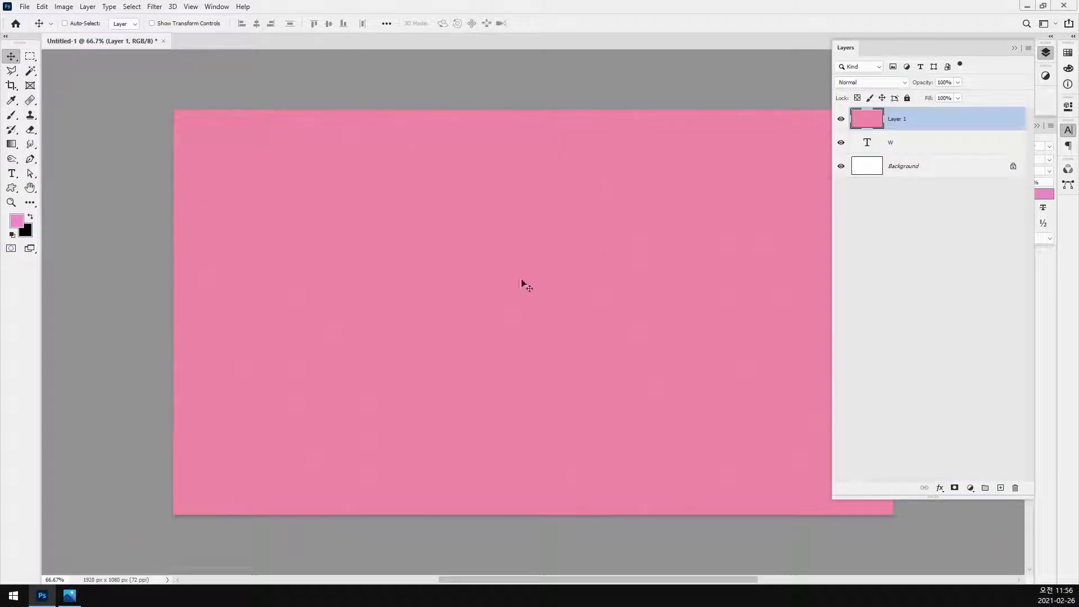
key(ctrl+space)
drag(585, 285, 527, 315)
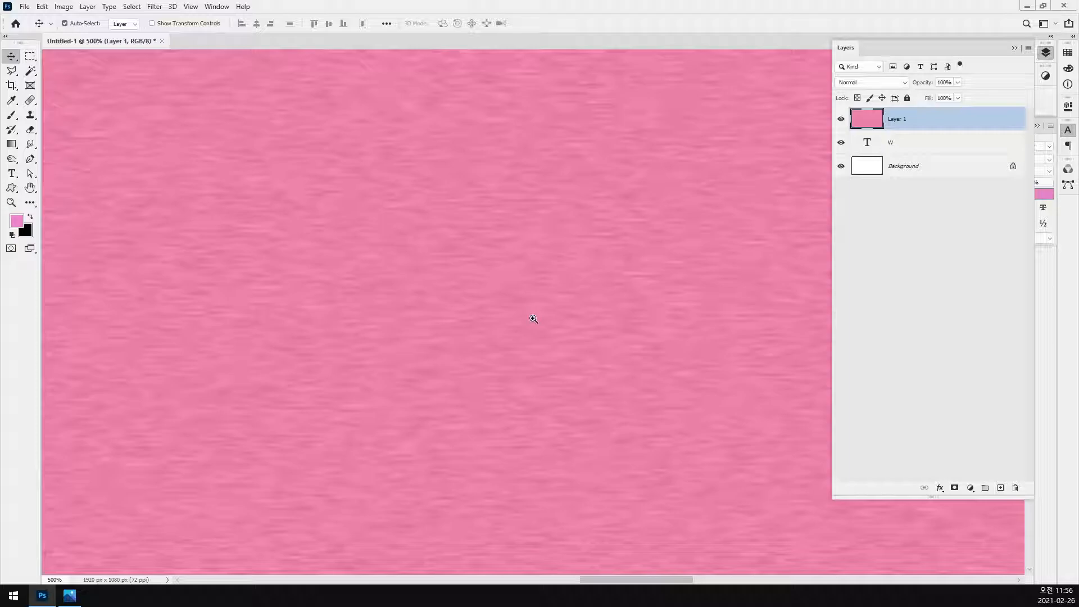
key(ctrl+0)
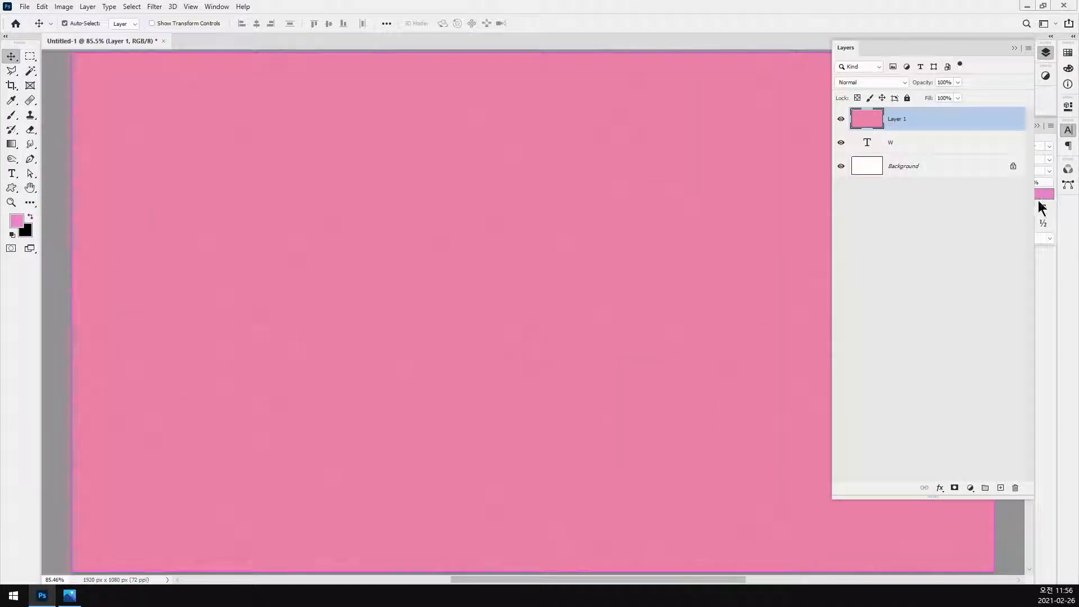
drag(928, 127, 884, 145)
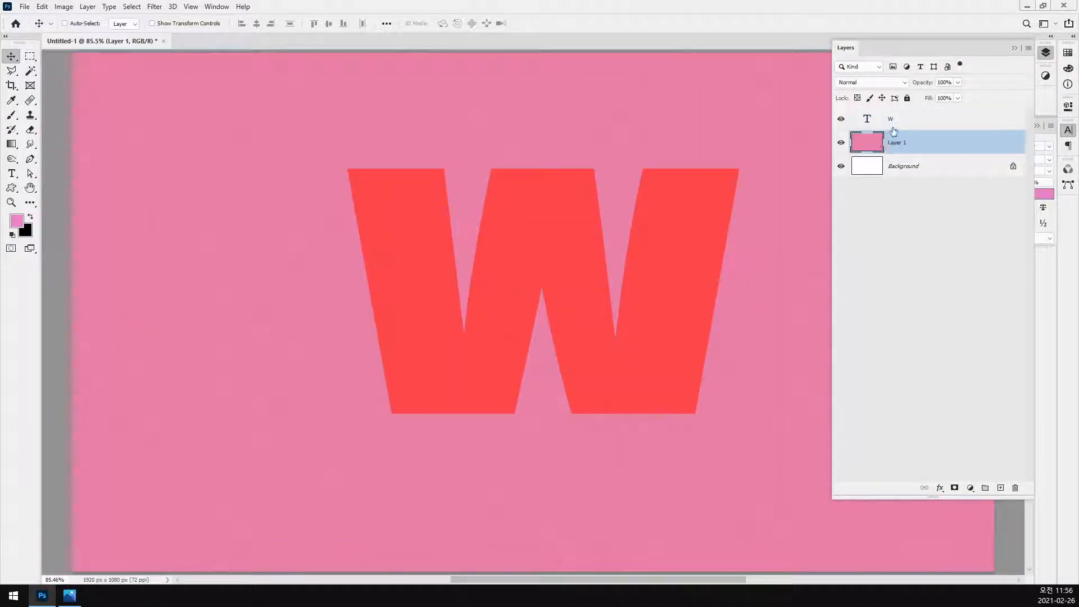
key(ctrl+minus)
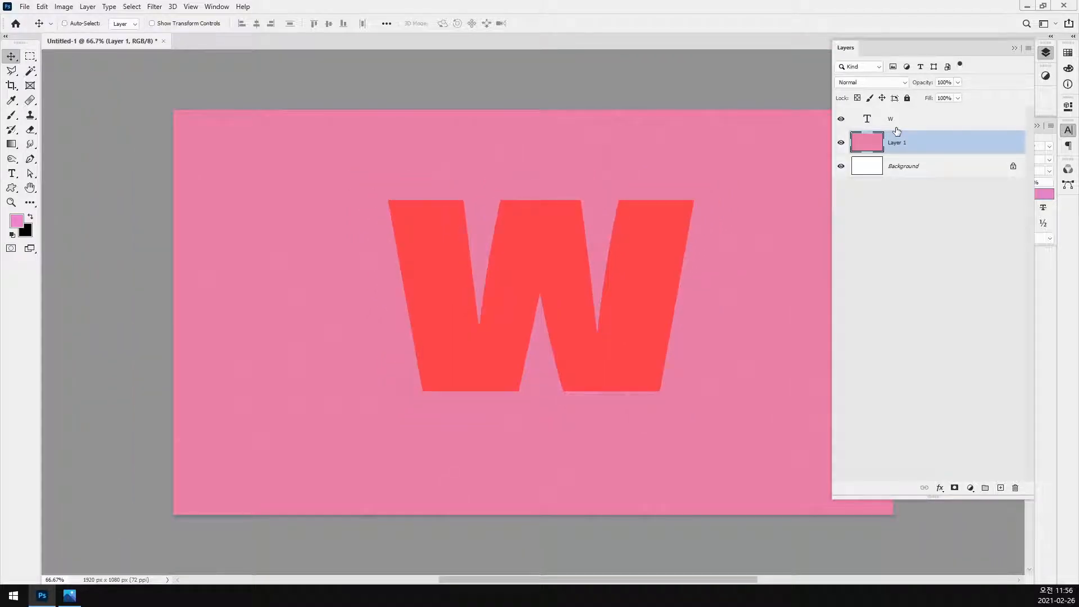
Step: Hide the W text layer and cut its outline out of the pink layer using an inverted layer mask
key(ctrl)
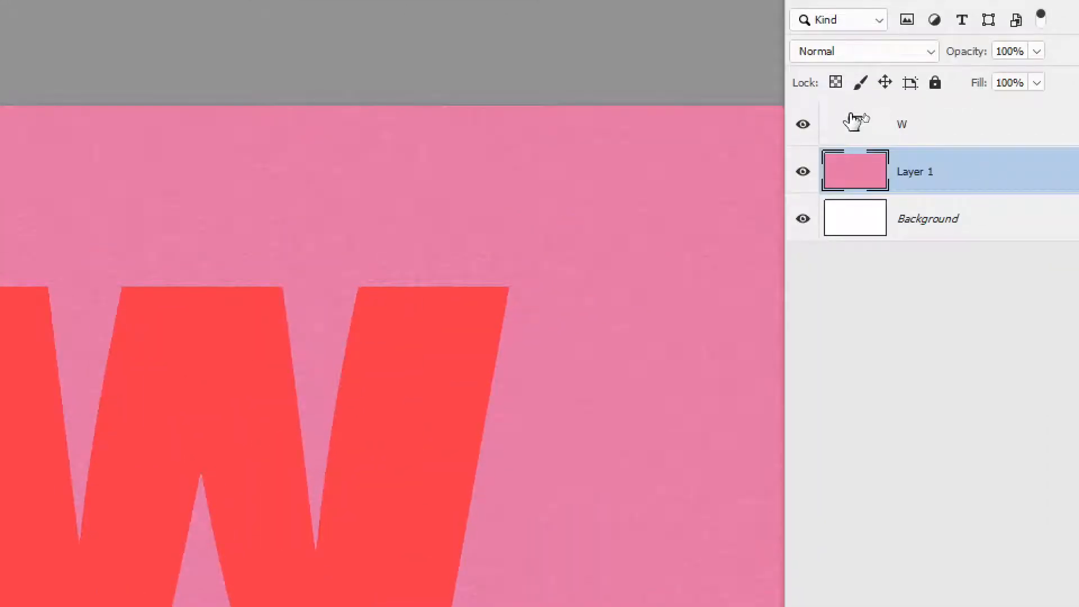
ctrl+click(859, 123)
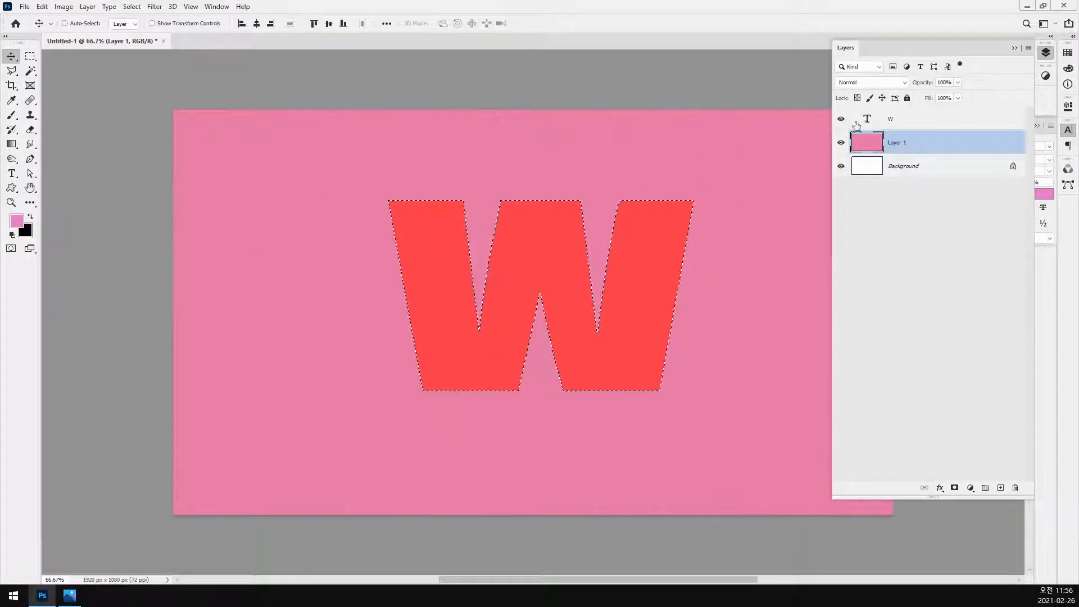
click(803, 124)
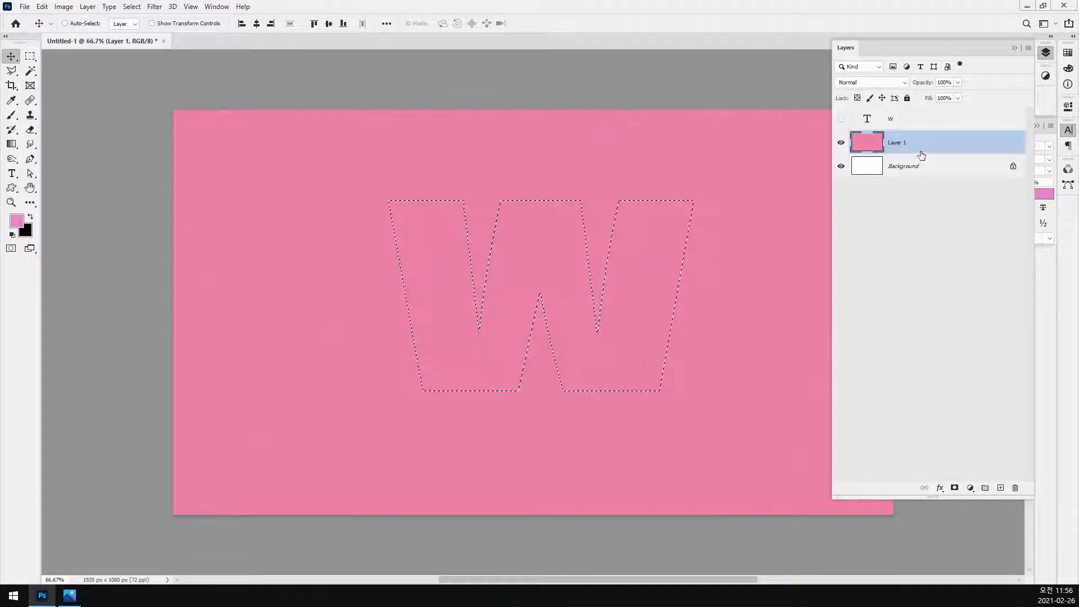
click(954, 487)
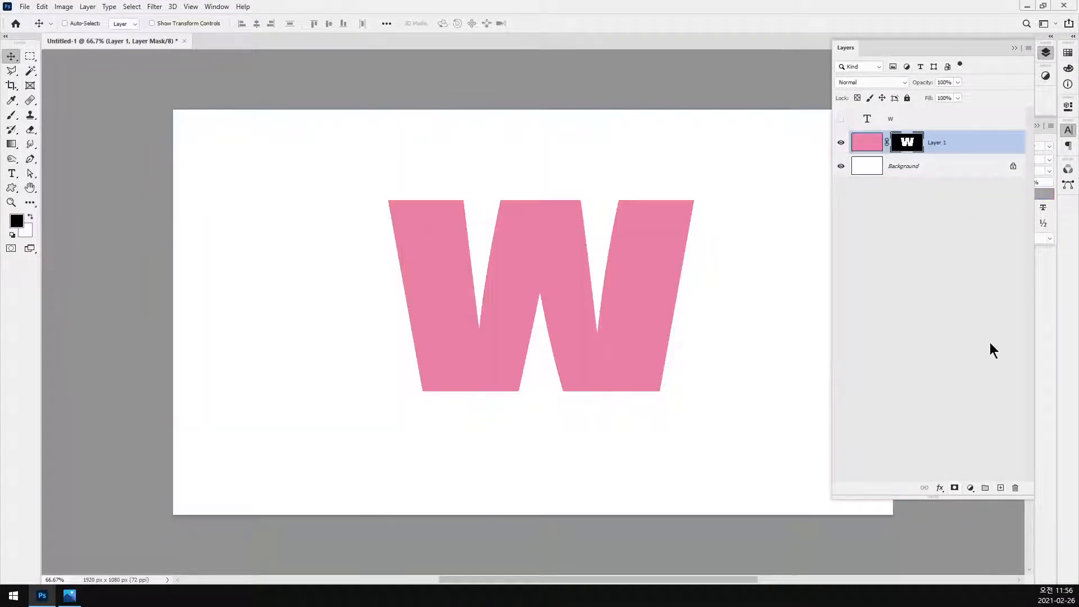
key(ctrl+i)
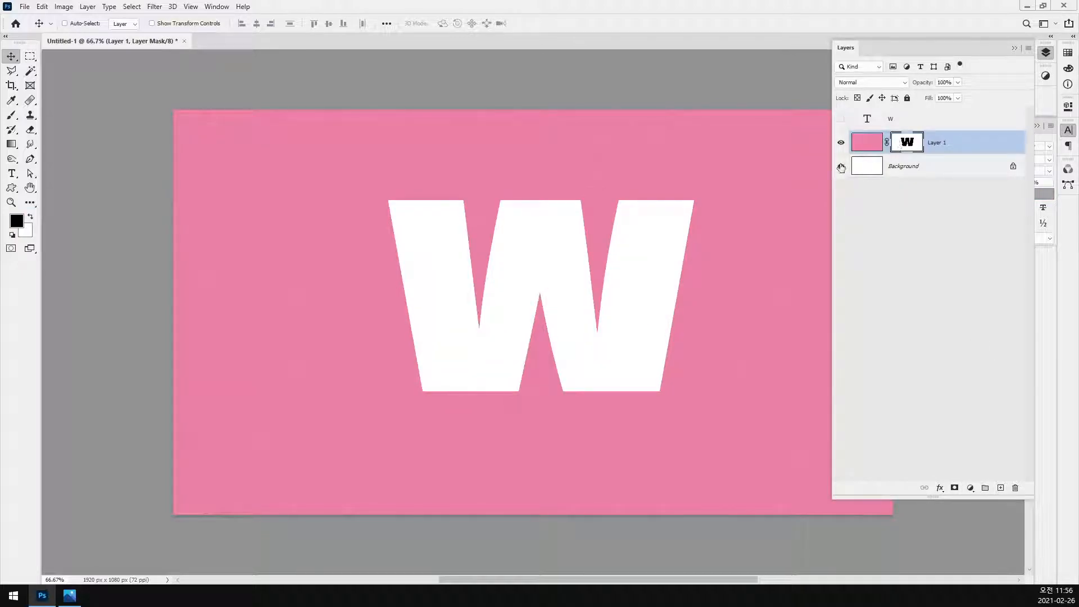
Step: Hide the white Background layer, deselect all layers and save the document as w.psd
click(841, 167)
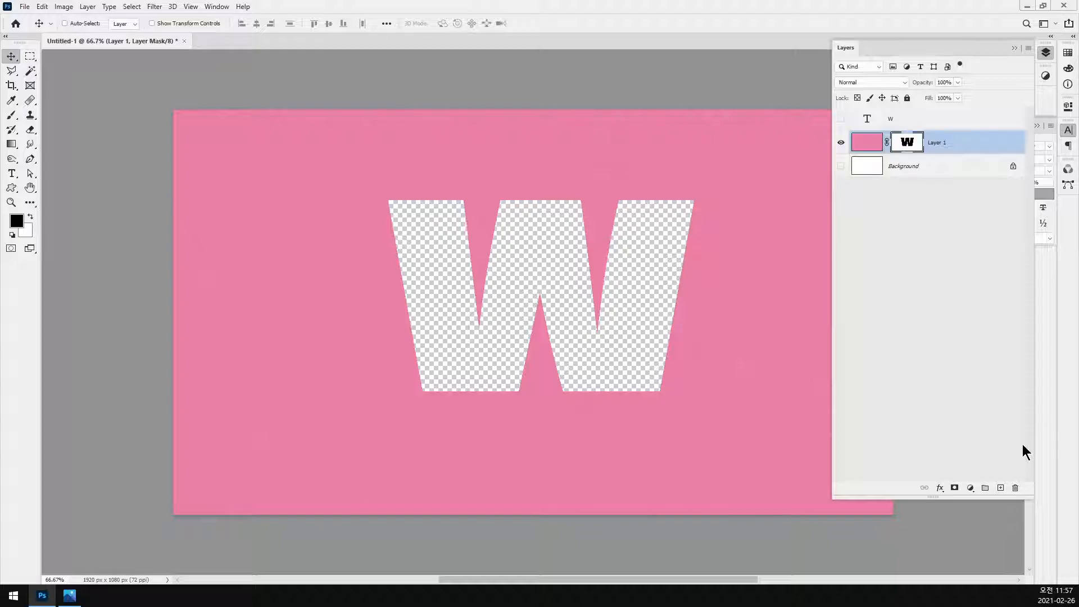
click(949, 247)
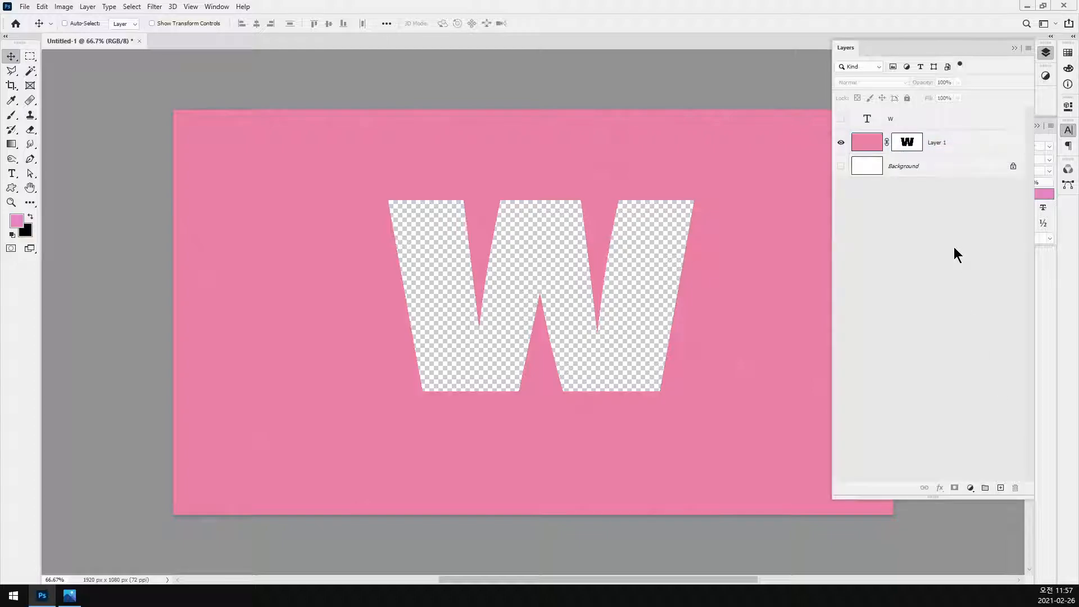
key(ctrl)
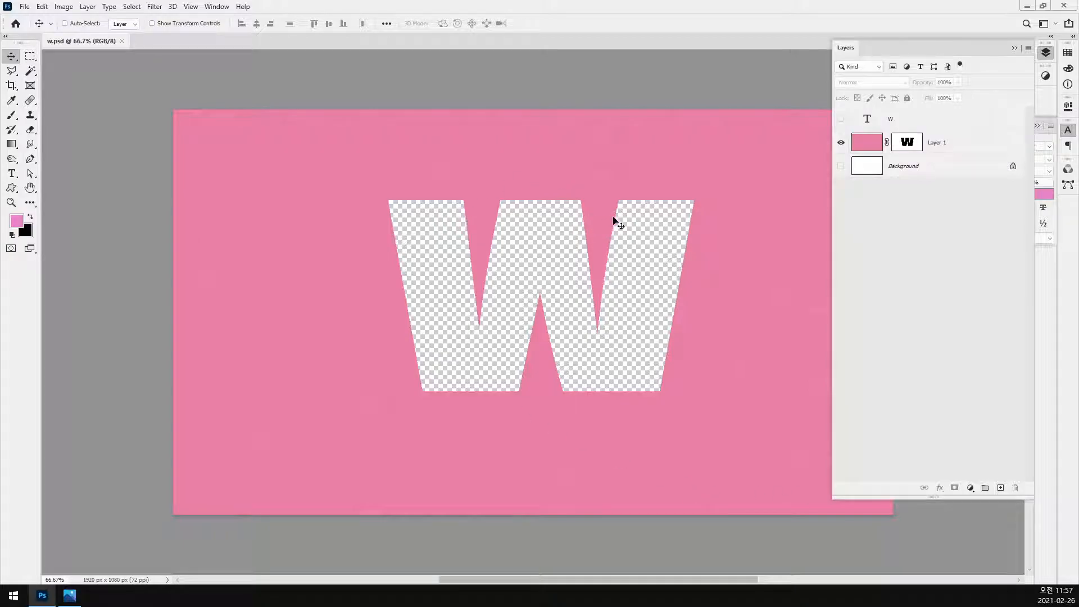
Step: Review the reference W image in Photos and duplicate the masked pink layer
click(69, 597)
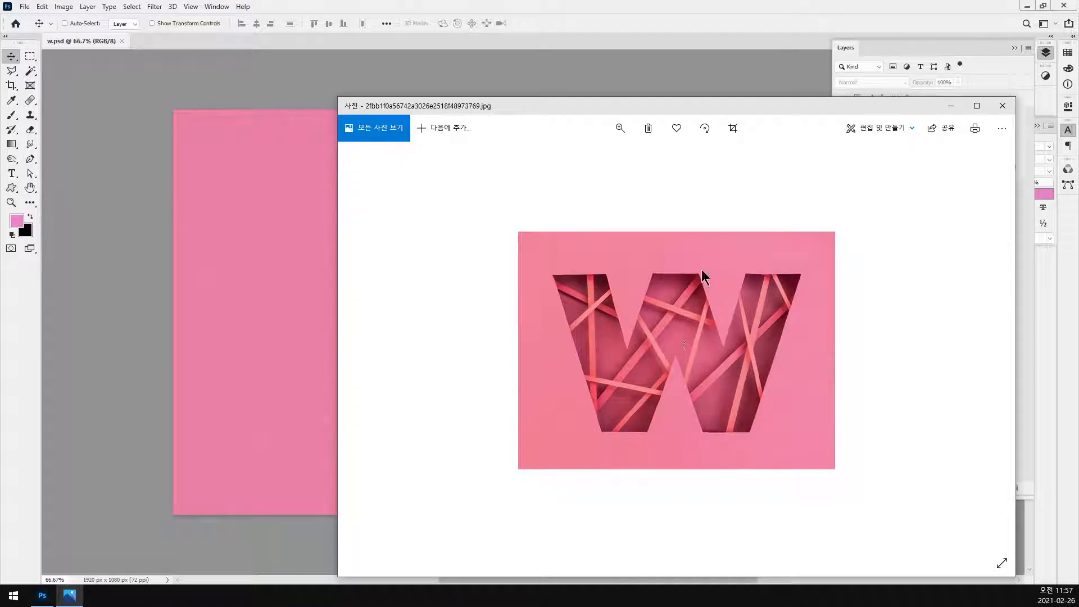
click(747, 7)
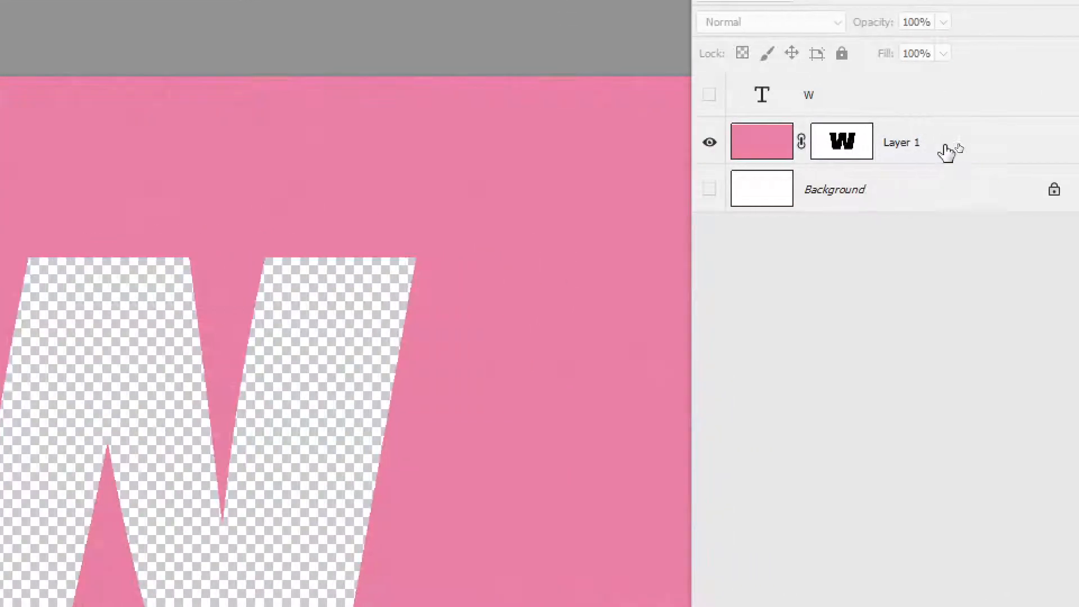
click(957, 144)
key(ctrl+j)
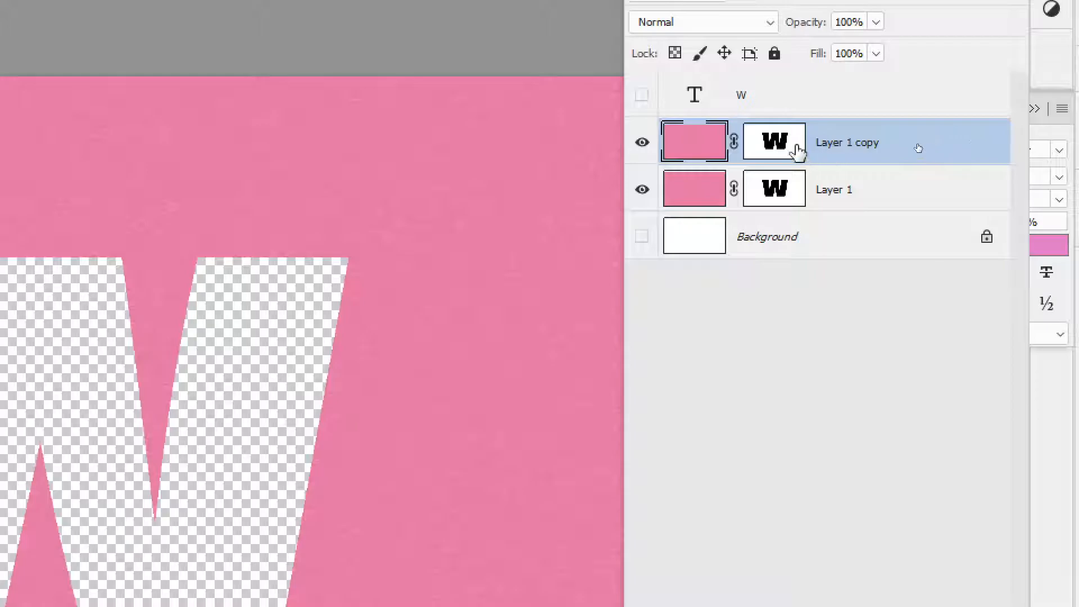
Step: Delete the layer mask from the lower pink layer without applying it
click(778, 188)
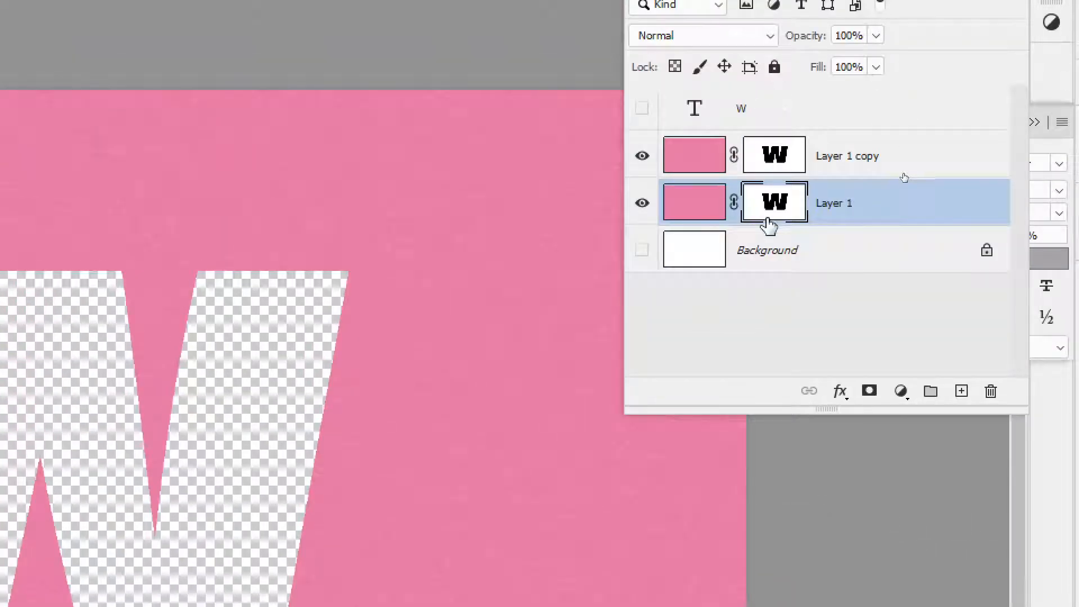
drag(764, 220, 953, 389)
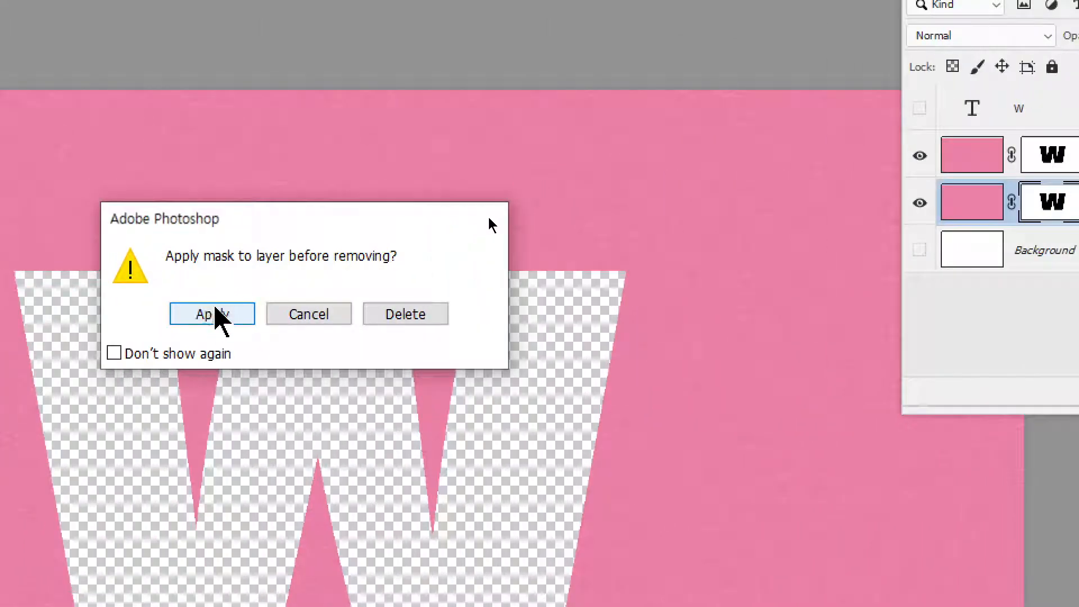
click(404, 314)
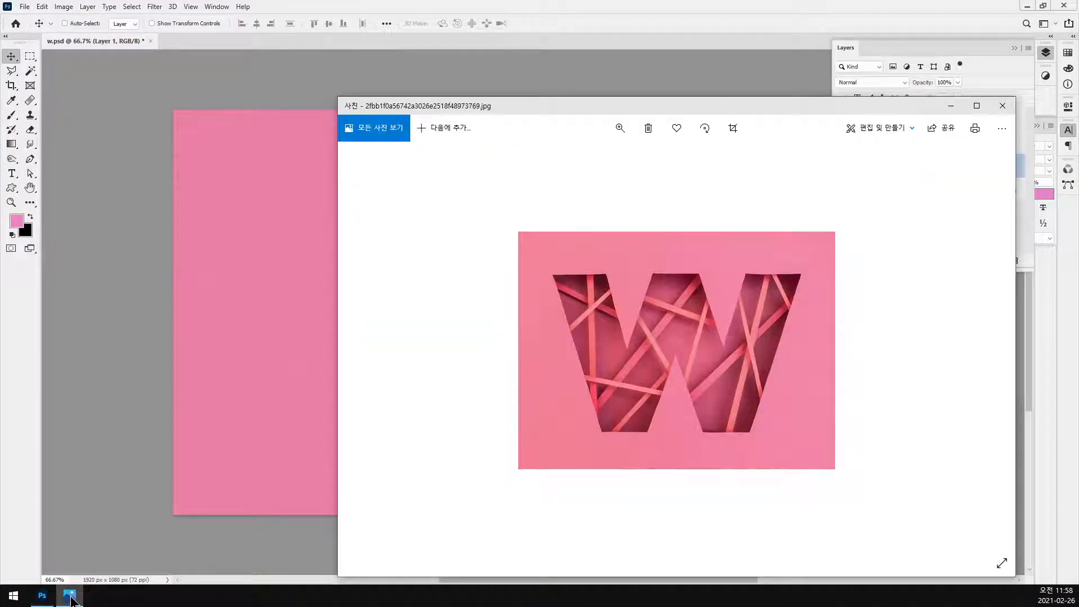
Step: Check the reference image, adjust the lower pink layer to Hue -2, Lightness -4 and slightly reduced saturation, and save the document
click(69, 595)
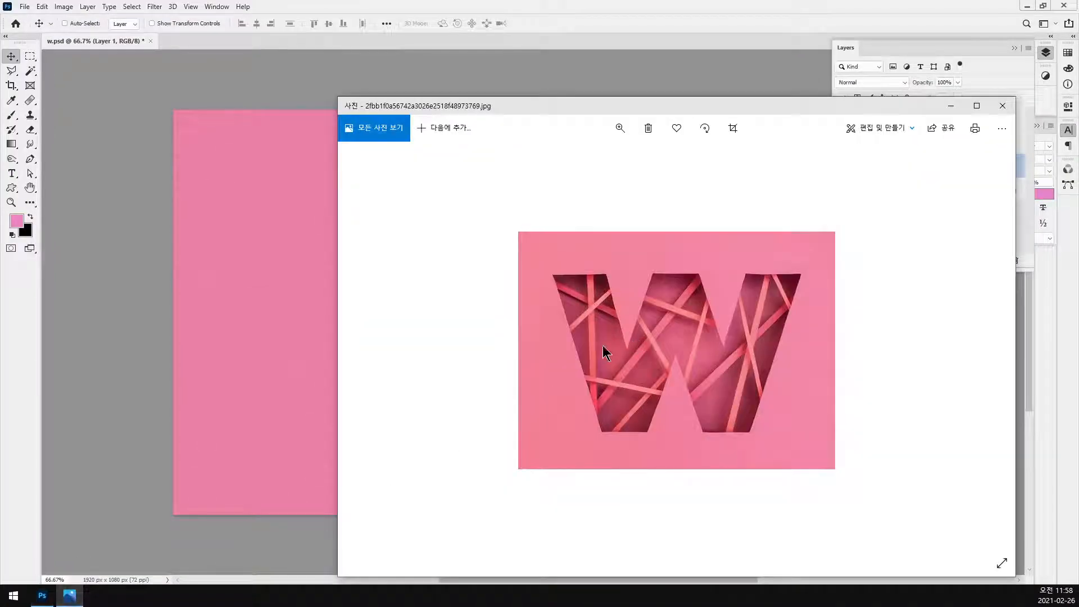
click(760, 7)
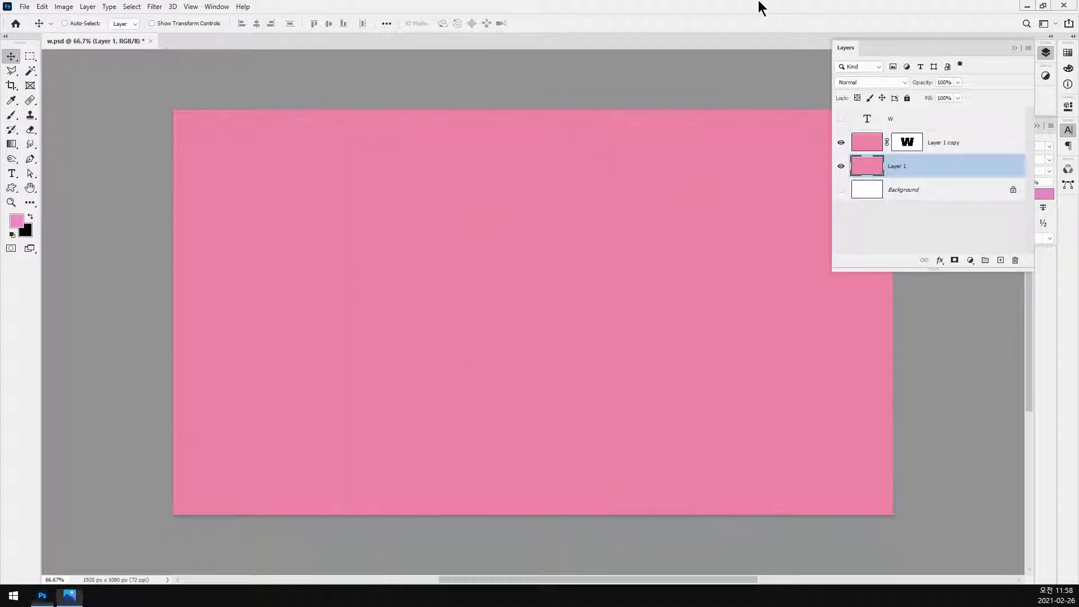
click(841, 143)
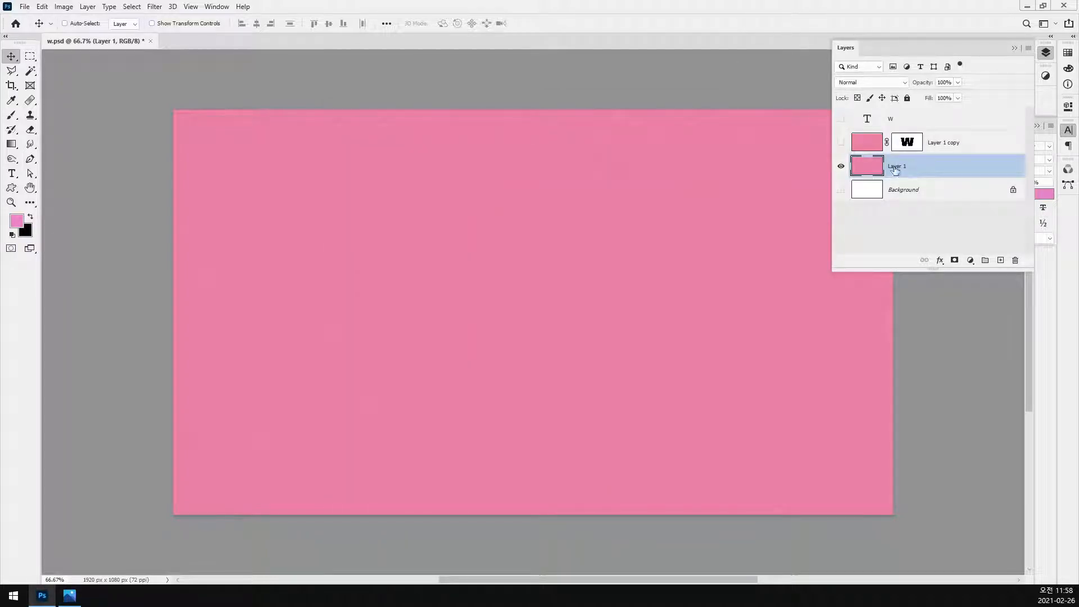
key(ctrl+u)
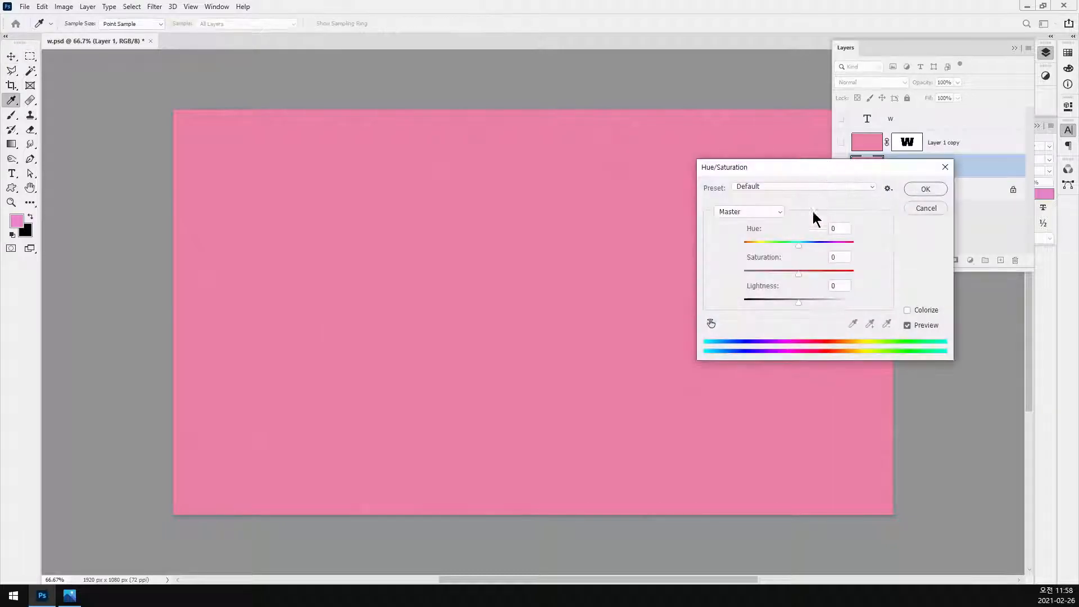
drag(798, 305, 795, 303)
drag(798, 247, 799, 257)
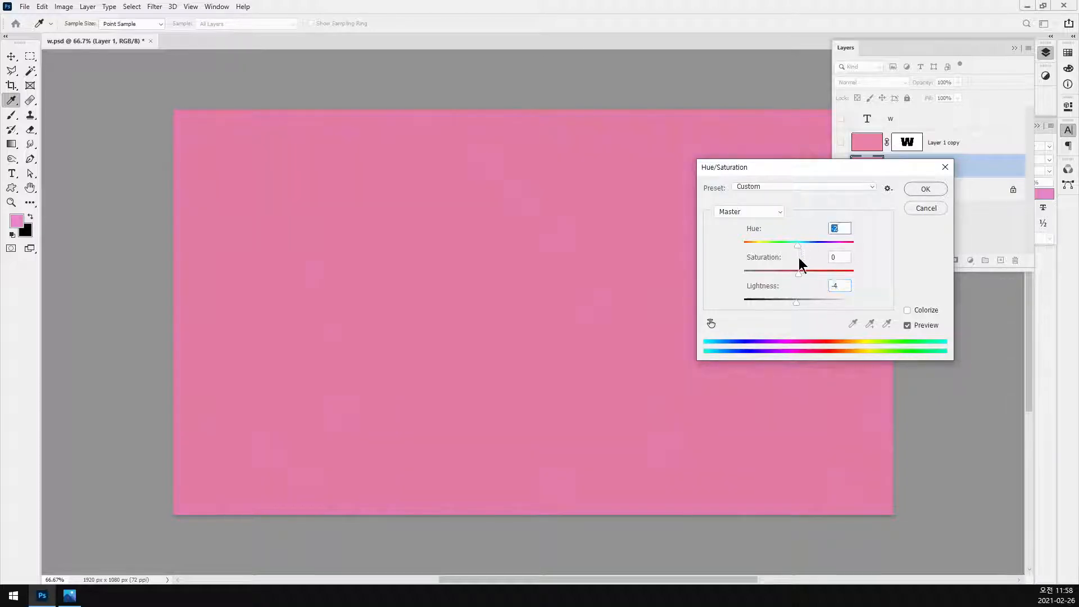
click(795, 273)
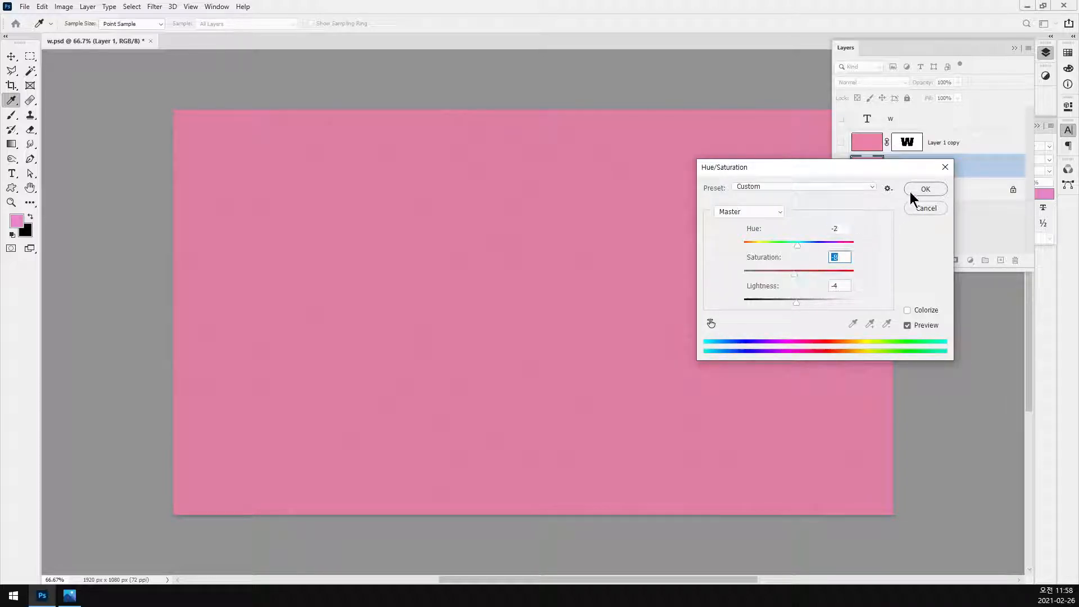
click(923, 190)
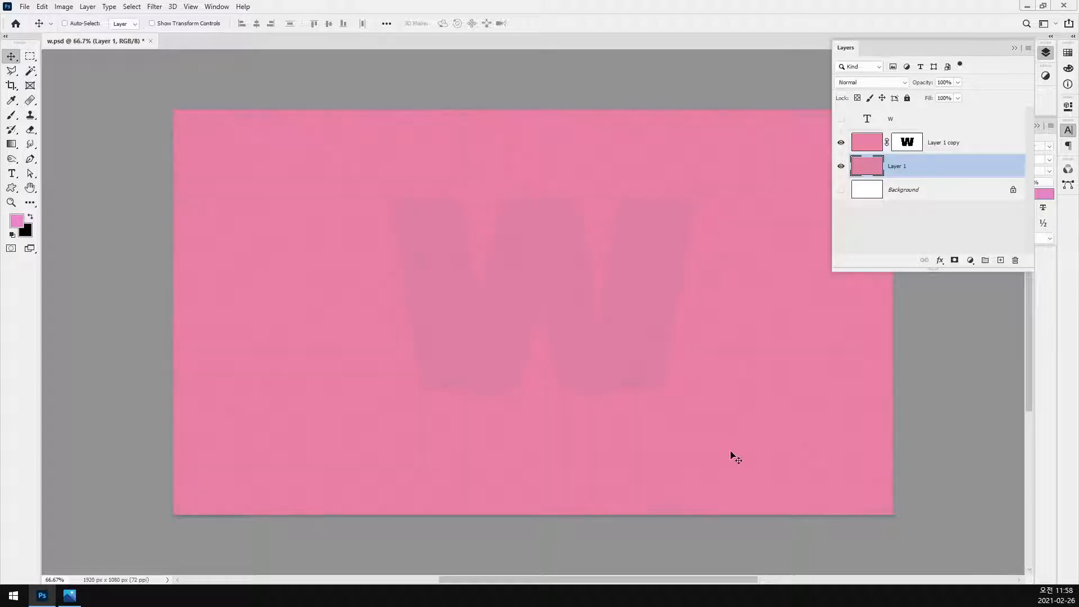
ctrl+click(648, 388)
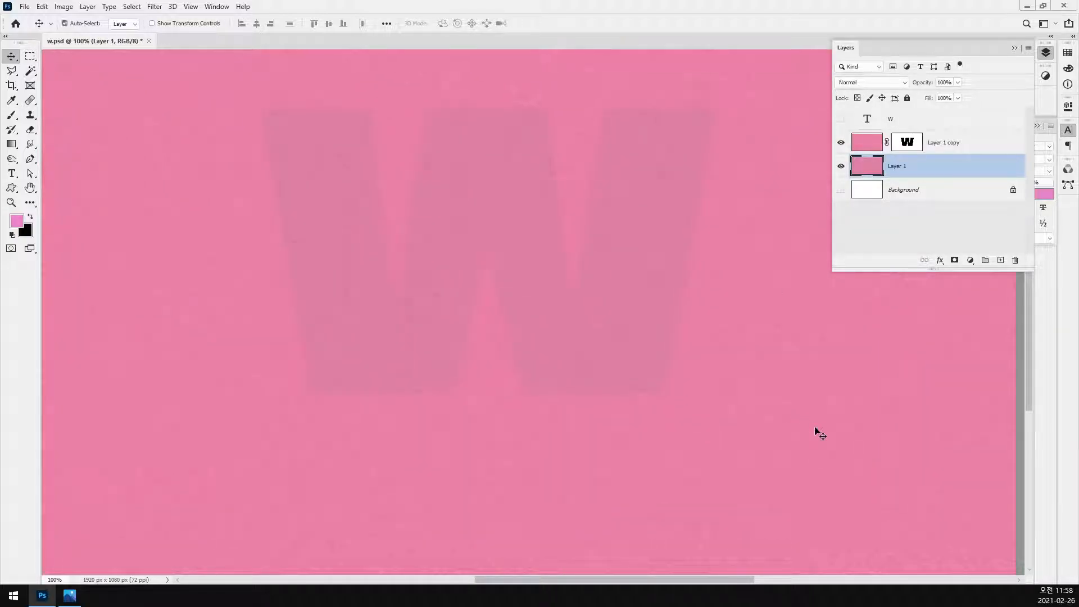
key(ctrl+minus)
key(ctrl+minus)
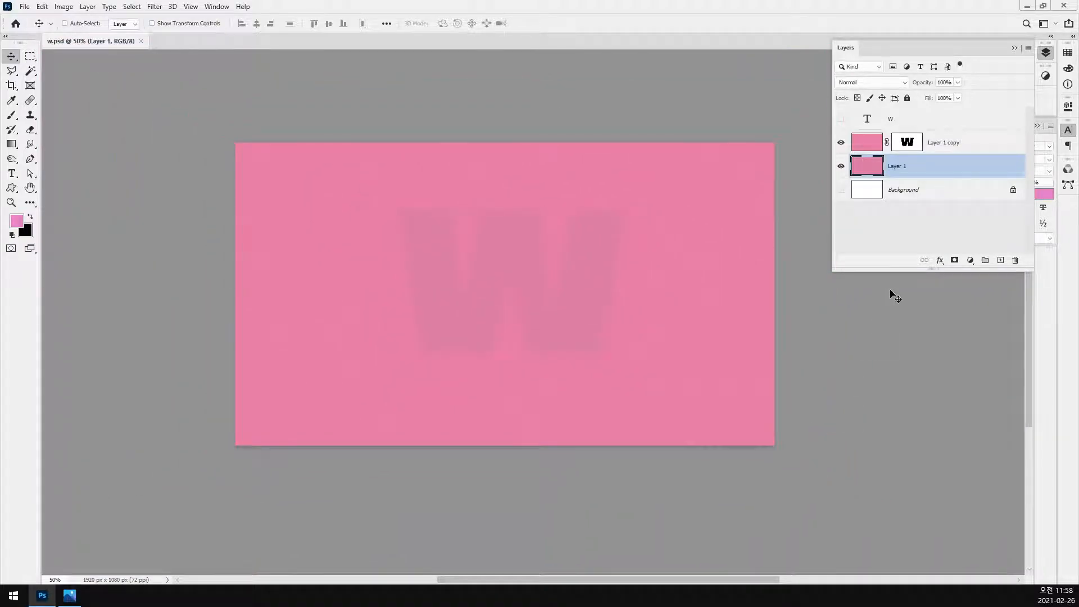
Step: Hide the lower pink layer, add a new empty layer above it and check the strips in the reference image
click(841, 167)
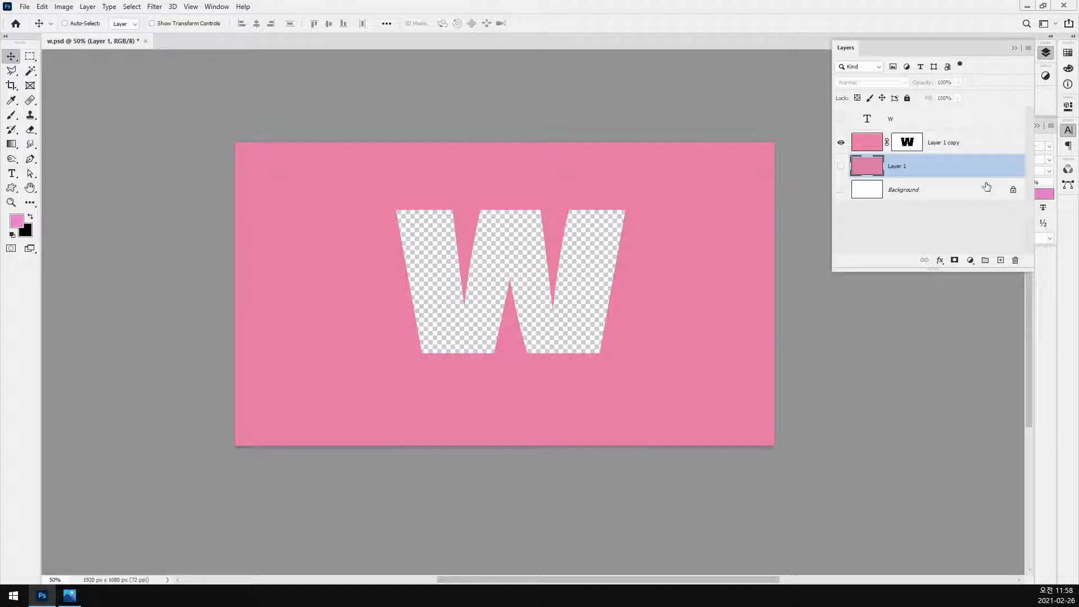
click(1001, 260)
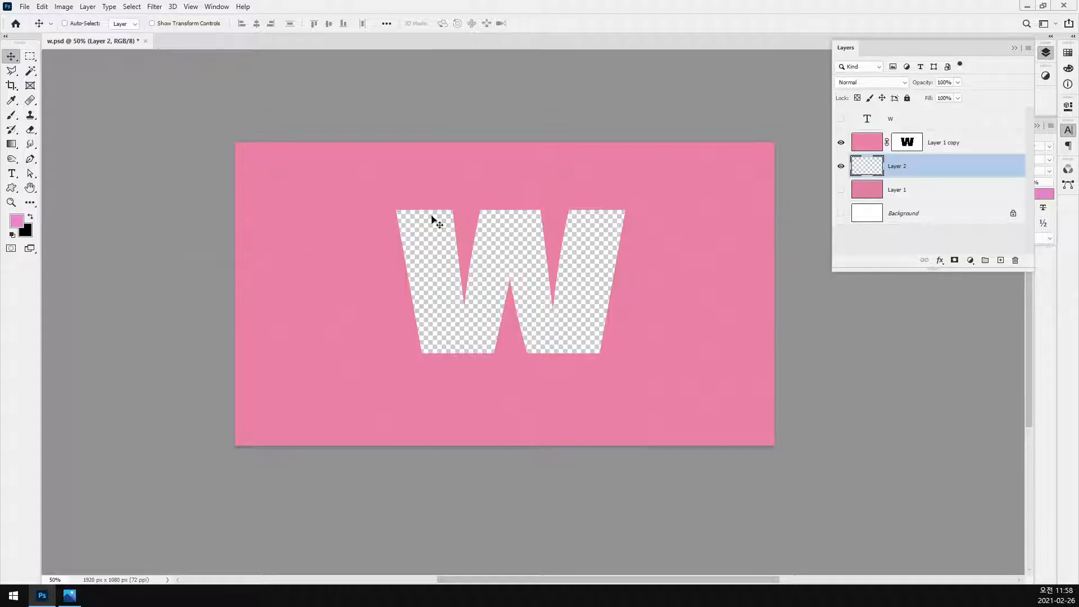
click(69, 595)
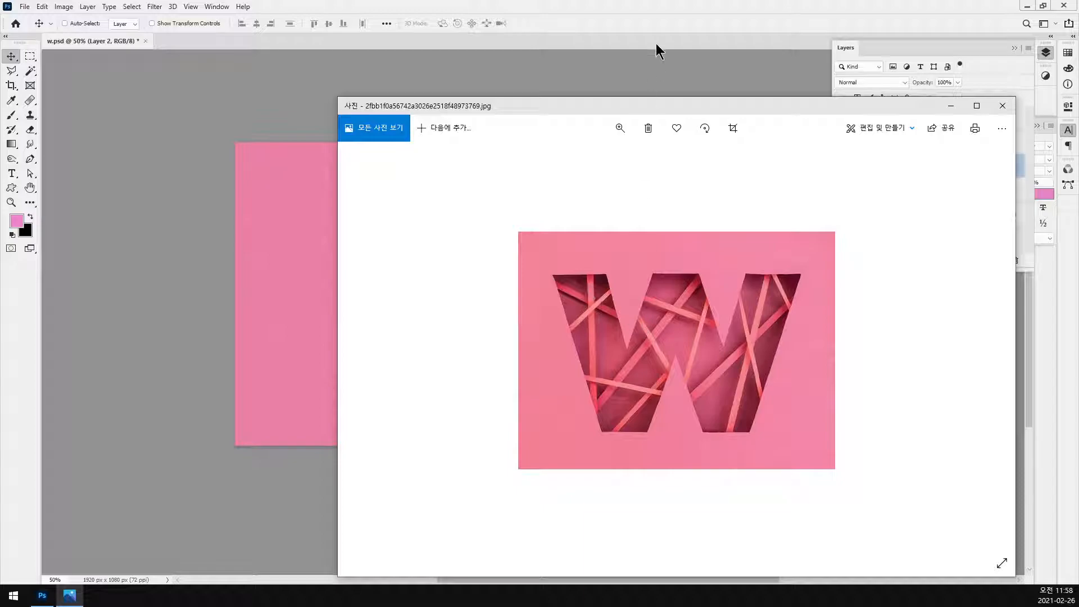
click(659, 17)
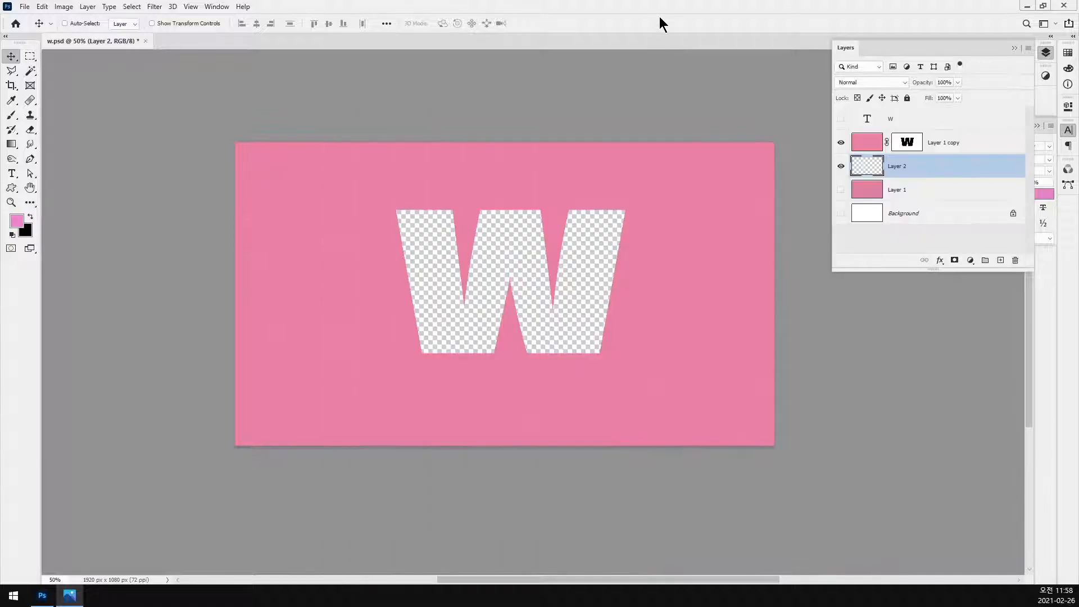
Step: Draw a thin horizontal pink rectangle shape about 1322 × 44 px just above the W cutout
click(11, 189)
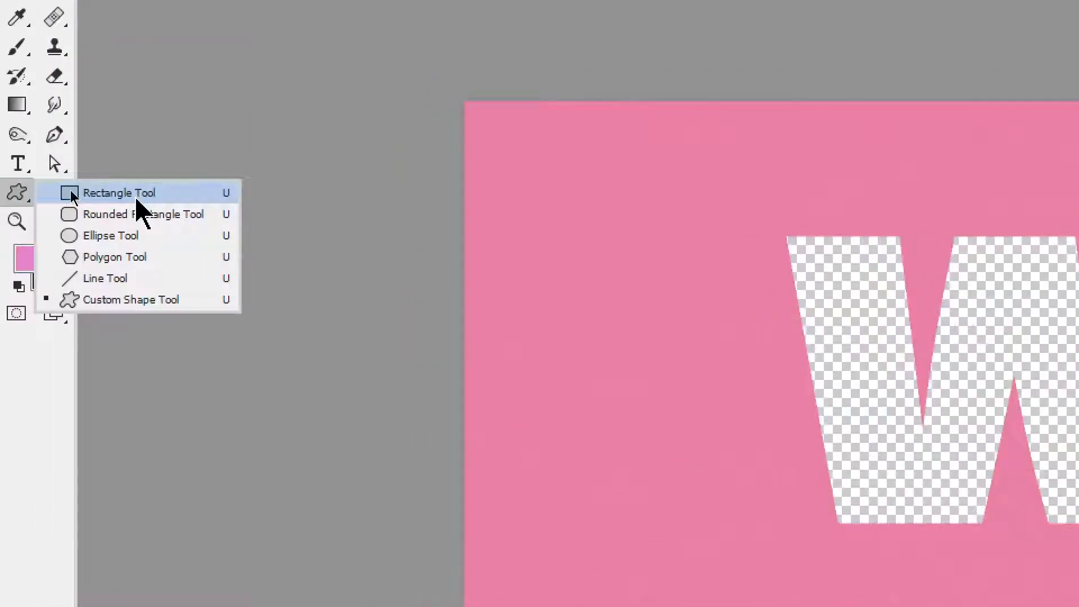
click(70, 192)
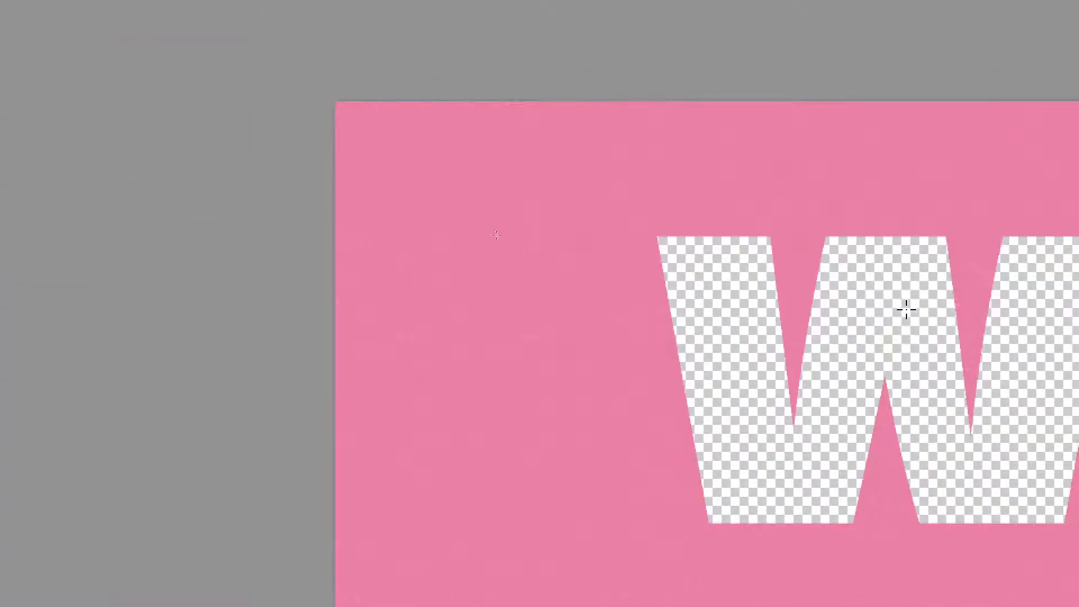
drag(670, 199, 879, 199)
drag(749, 200, 1078, 184)
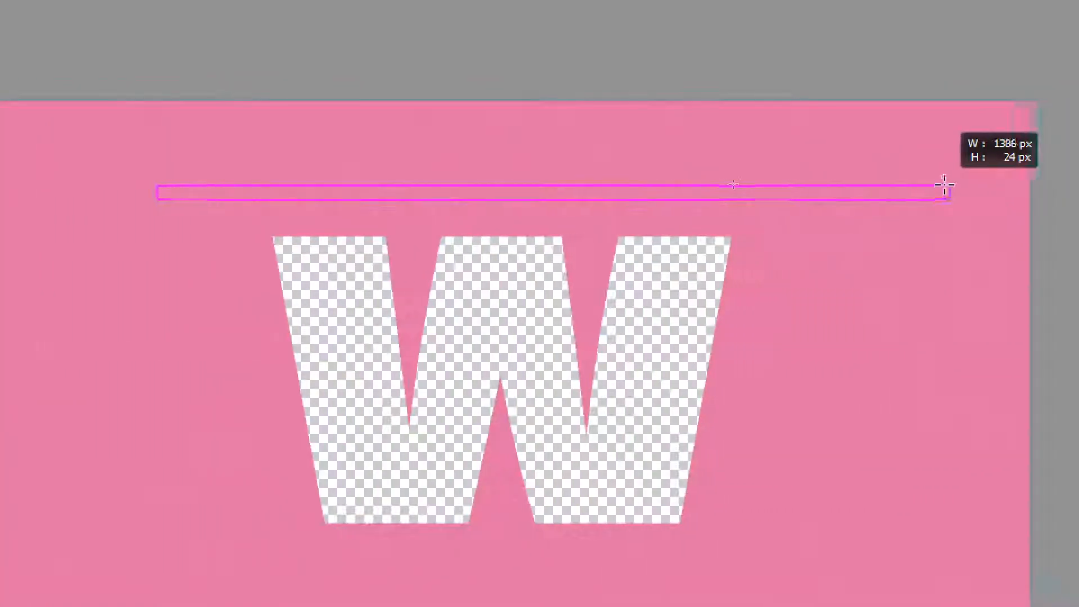
drag(945, 185, 882, 176)
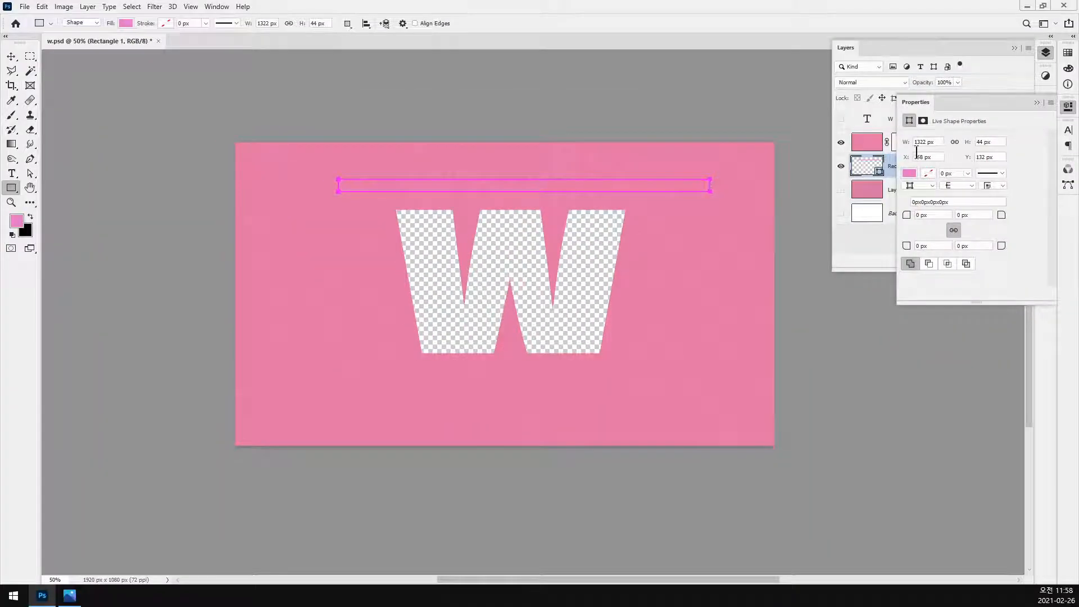
Step: Move the rectangle layer above the masked pink layer and hide the masked layer to isolate the pink strip
click(871, 169)
key(ctrl+bracketright)
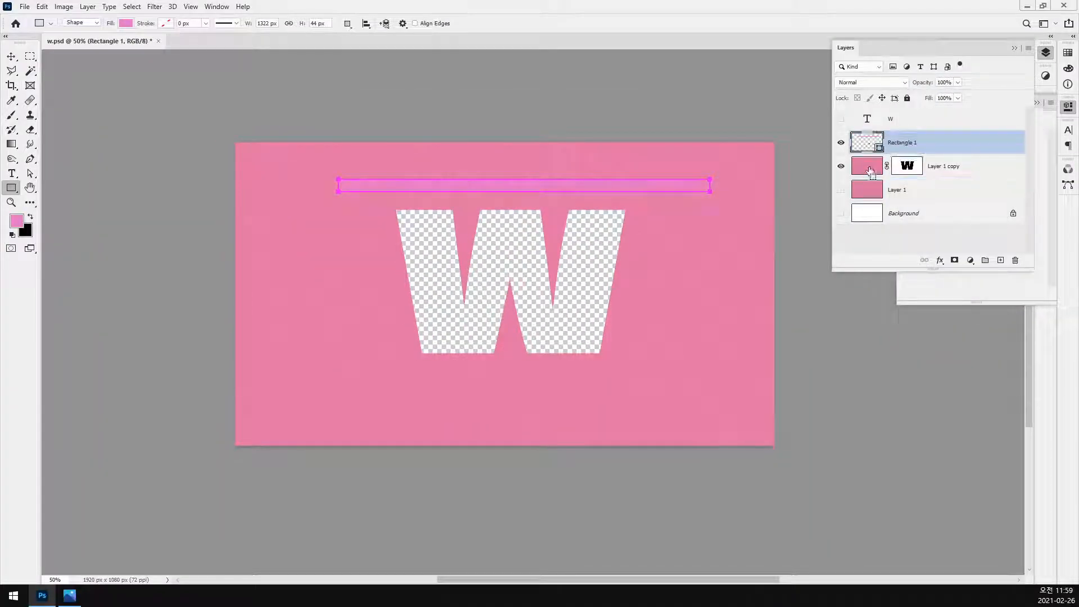
click(840, 166)
key(v)
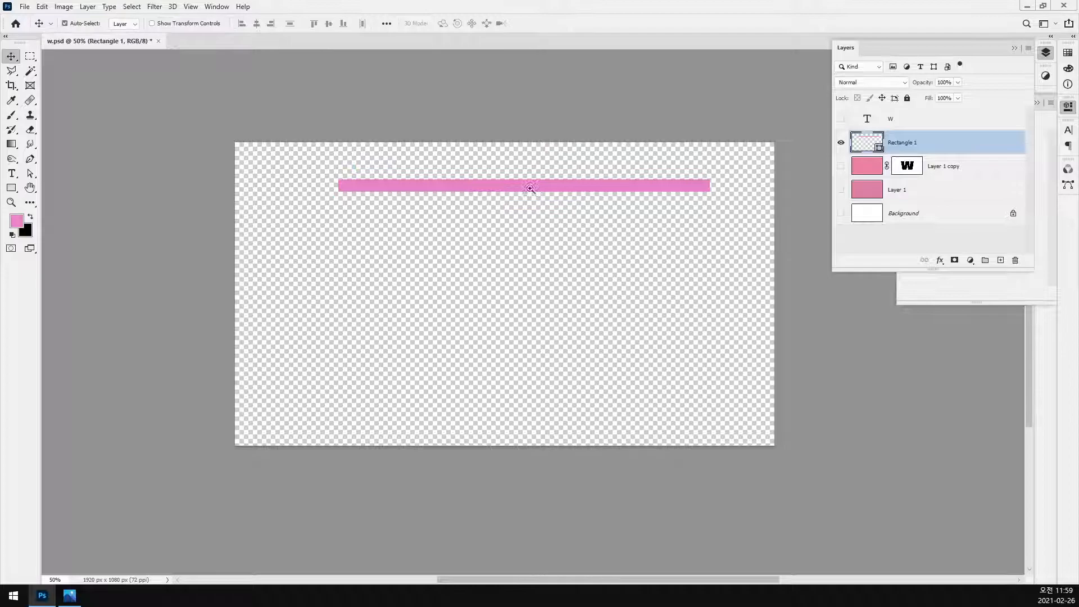
ctrl+click(544, 203)
key(b)
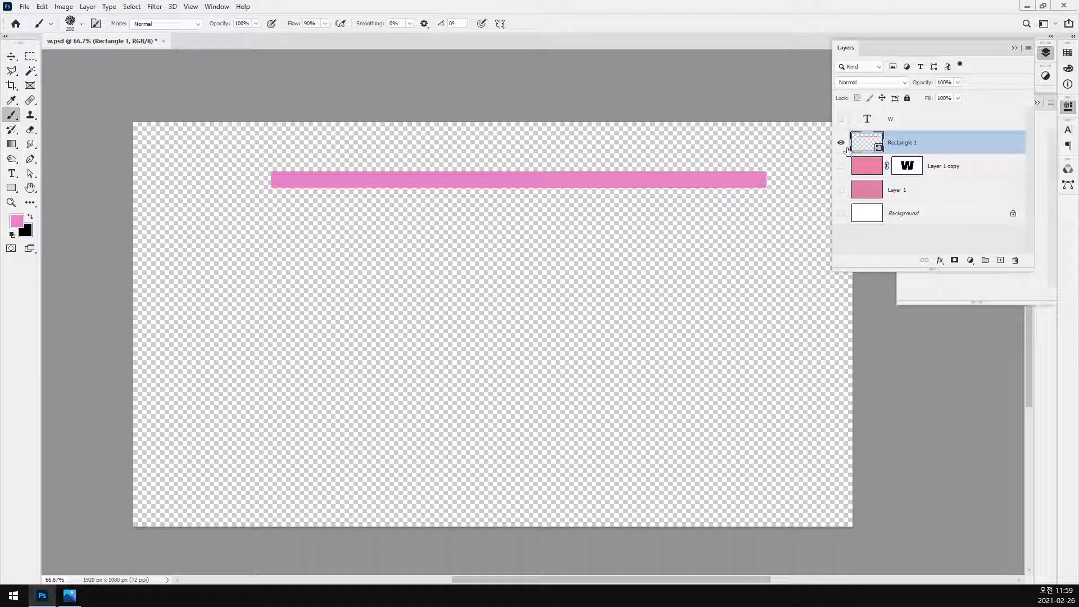
Step: Thicken the pink strip slightly and shift it a little left and down, checking the reference image's strips
click(11, 56)
drag(530, 179, 492, 199)
key(ctrl+t)
key(Return)
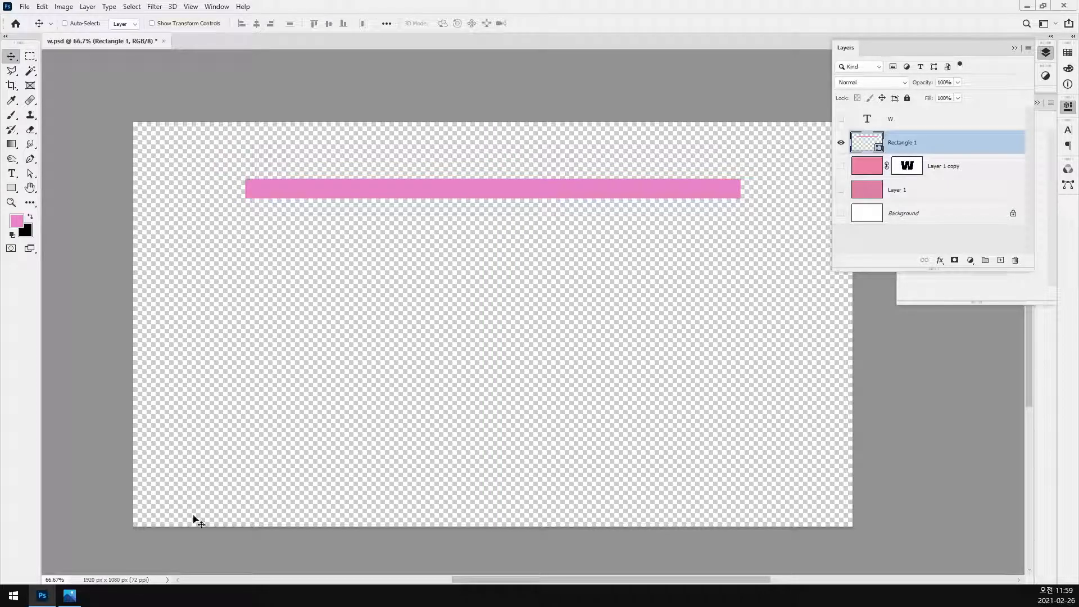
click(69, 596)
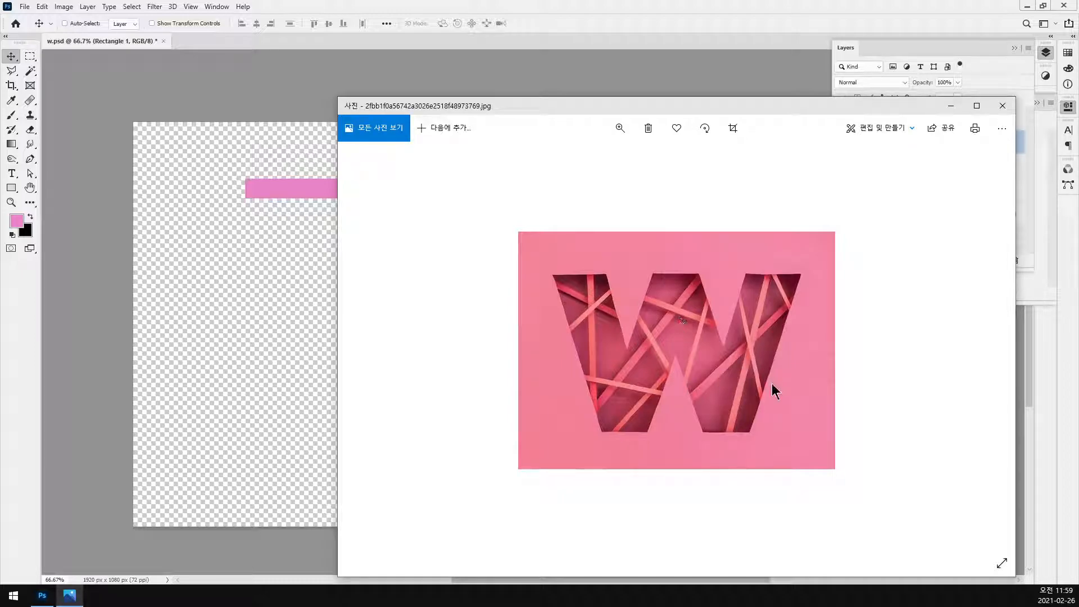
click(678, 8)
mouse_move(676, 181)
mouse_down()
mouse_move(661, 182)
mouse_move(702, 205)
mouse_move(670, 181)
mouse_up()
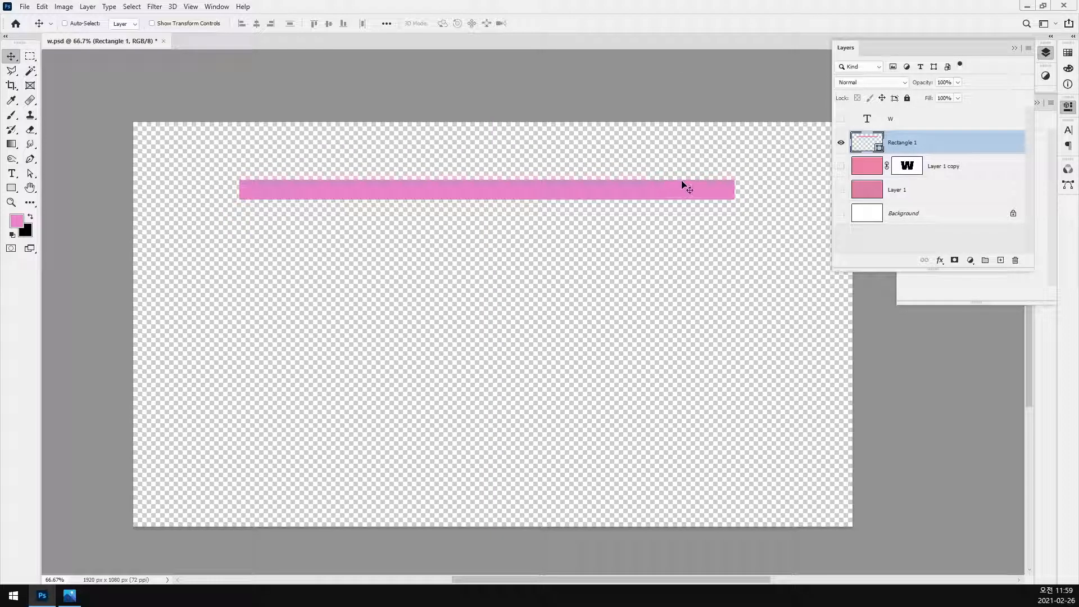
Step: Rasterize the strip and apply Add Noise at 6.78 % with Uniform distribution and Monochromatic enabled
click(156, 8)
mouse_move(197, 167)
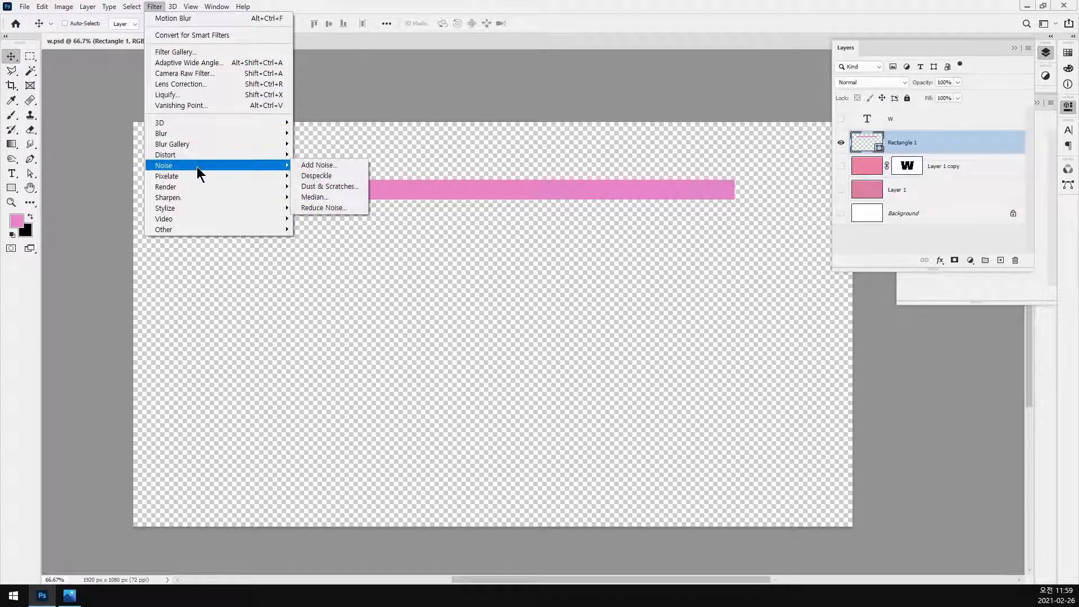
click(344, 165)
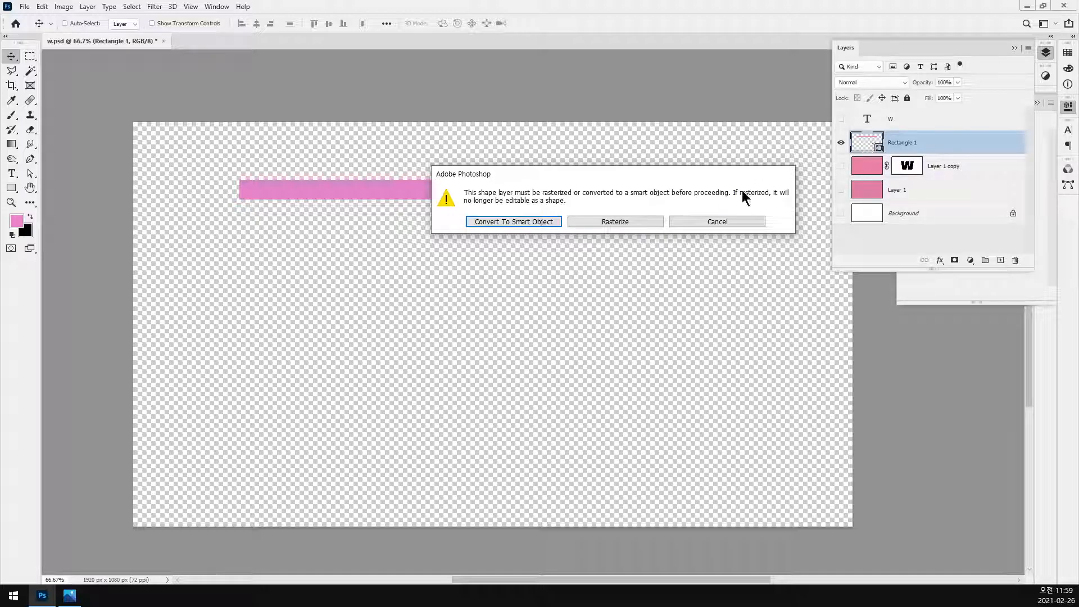
click(615, 221)
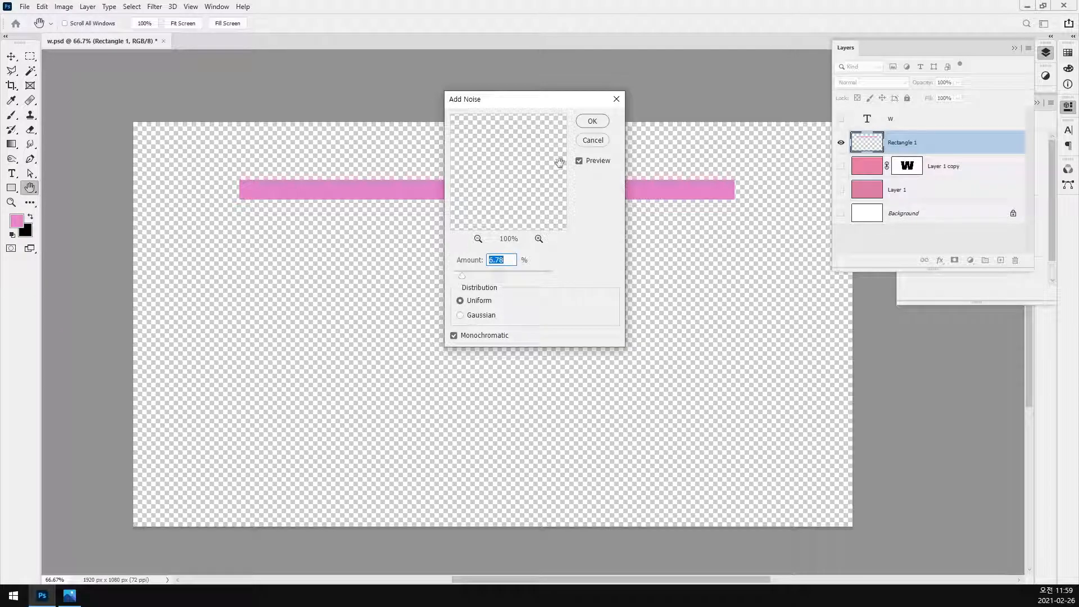
click(594, 122)
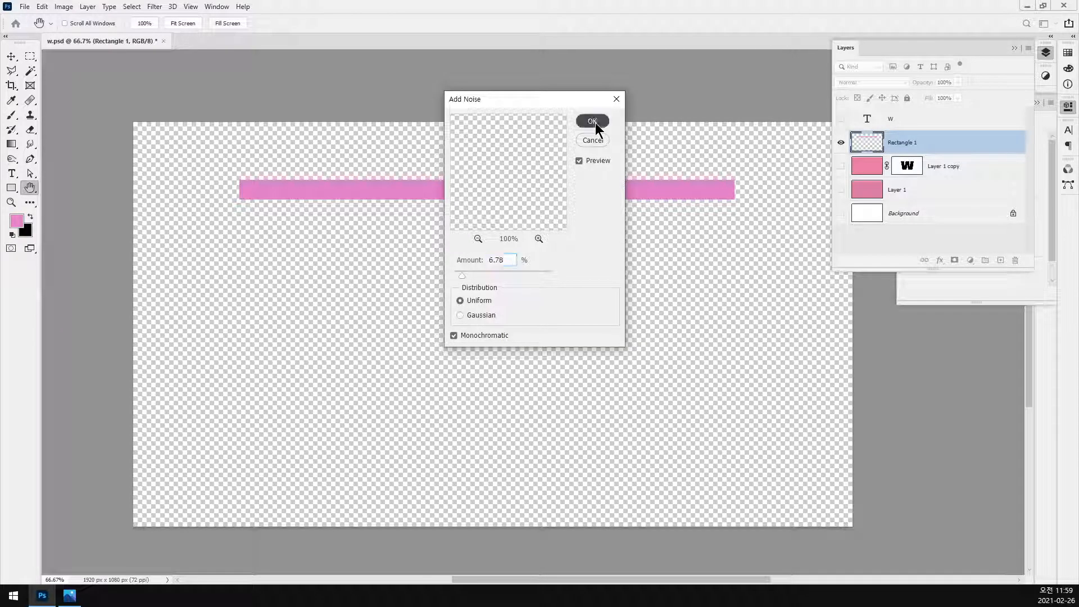
Step: Compare the strip with the masked pink layer and shift its color to a warmer, more saturated pink using Hue/Saturation
click(841, 142)
click(840, 167)
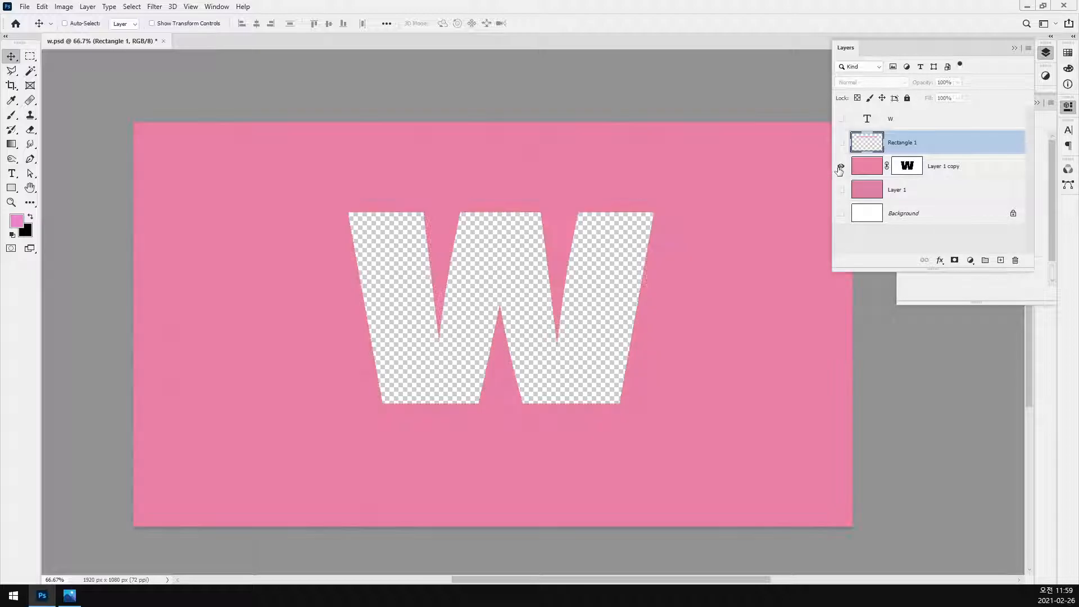
click(840, 167)
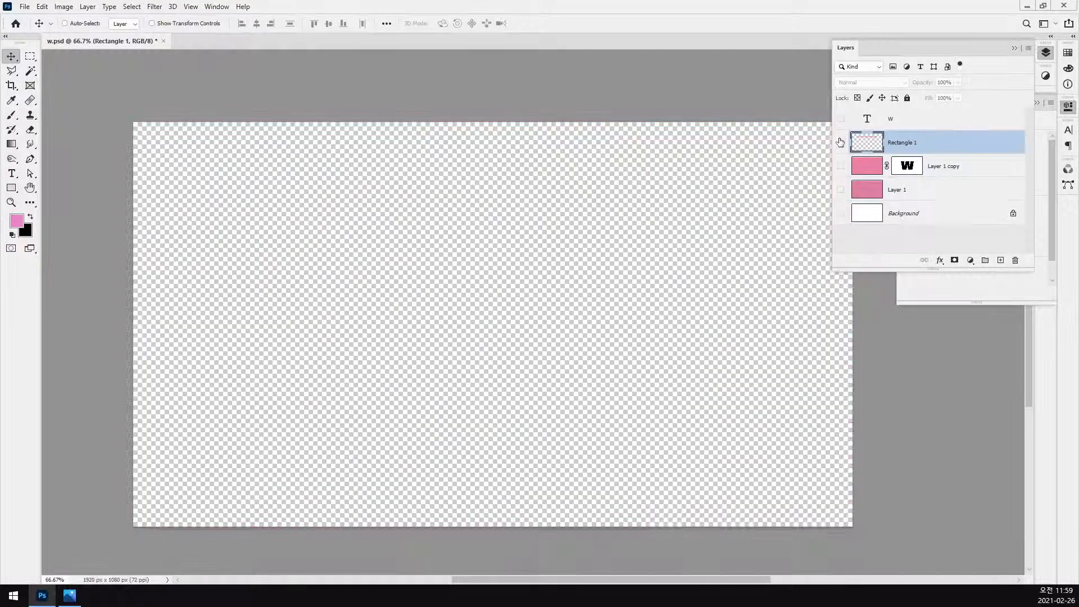
click(841, 142)
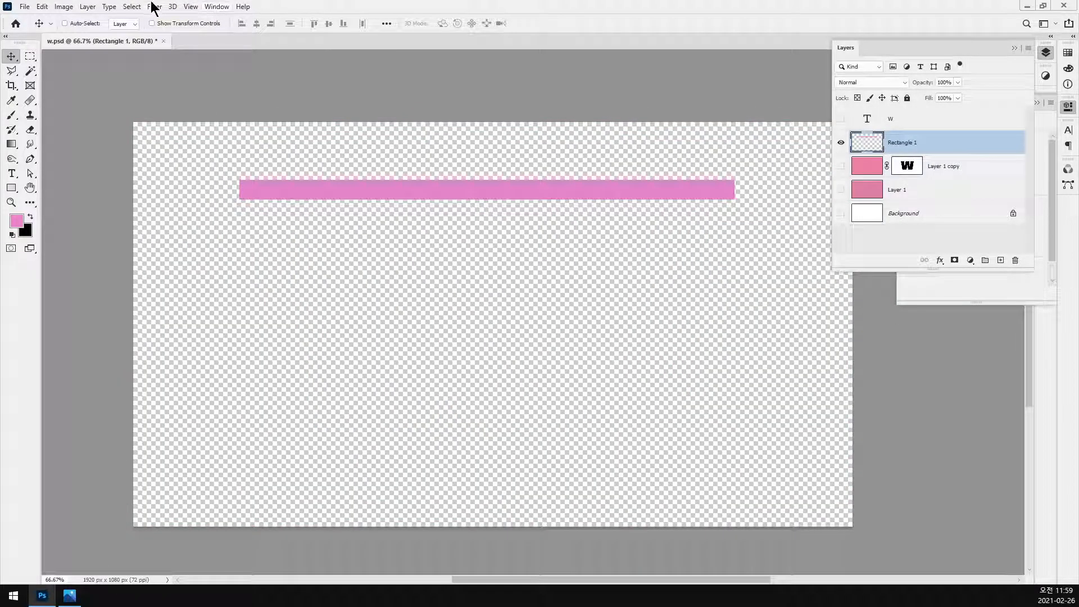
key(ctrl+u)
drag(803, 274, 808, 243)
click(925, 189)
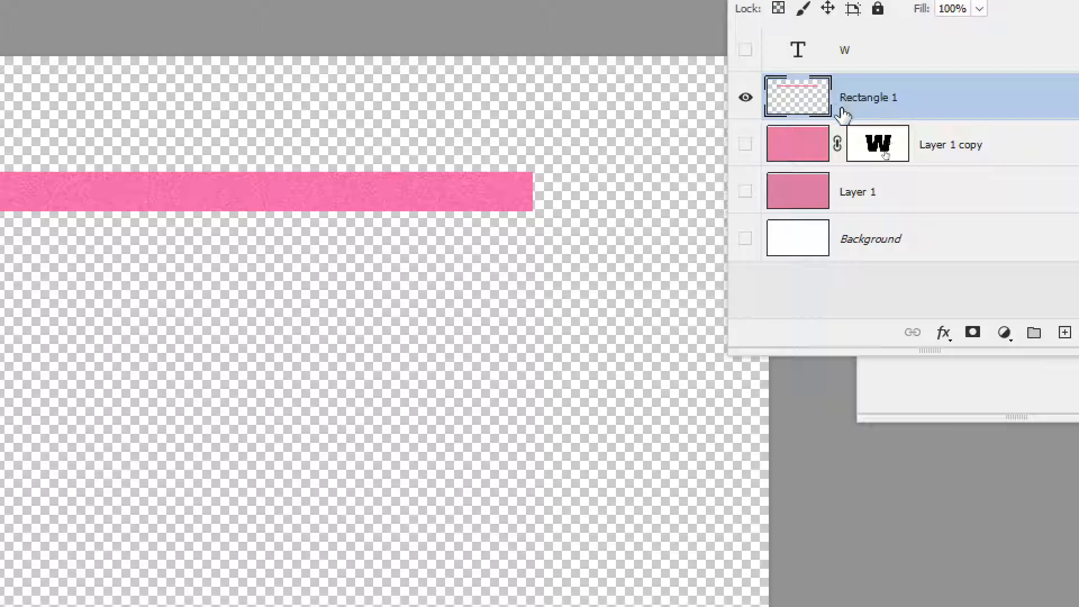
Step: Load the strip's outline as a selection, apply Motion Blur at angle 0° and distance 3 pixels, and deselect
ctrl+click(810, 107)
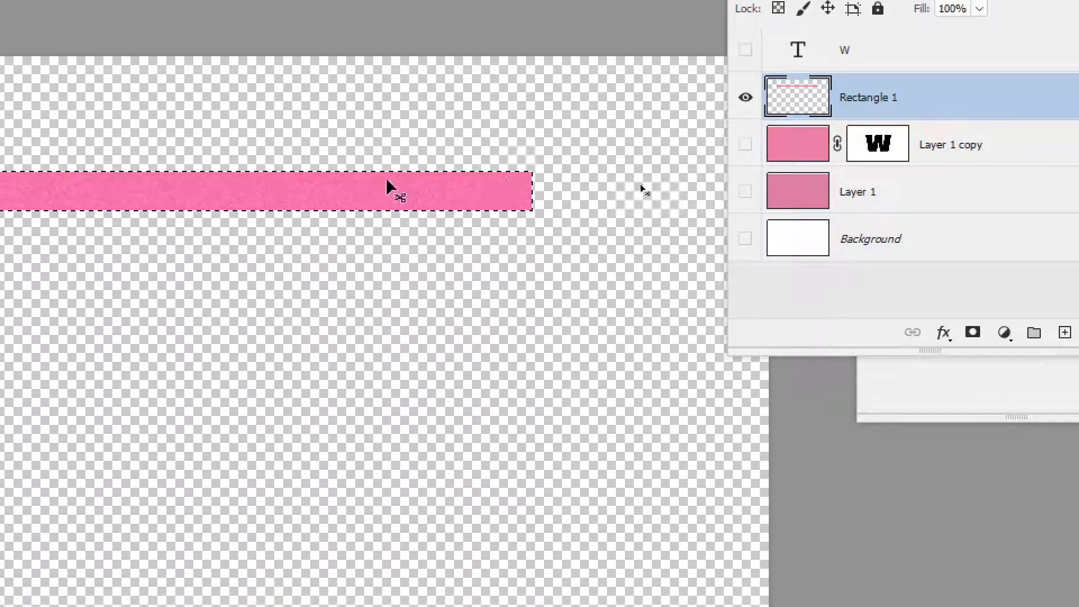
key(ctrl+d)
click(745, 98)
click(746, 97)
ctrl+click(787, 100)
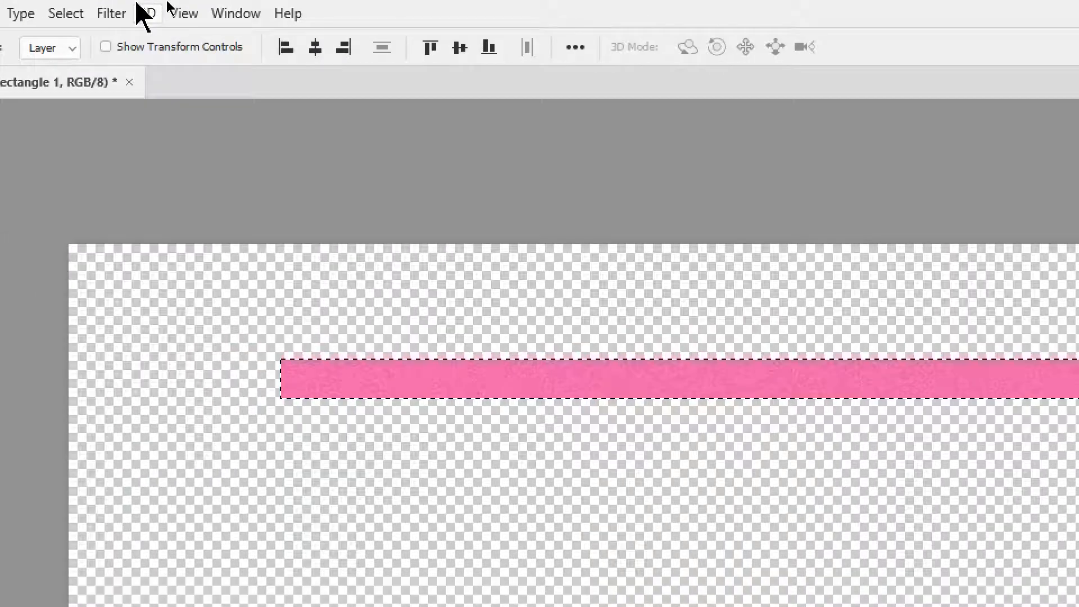
click(111, 13)
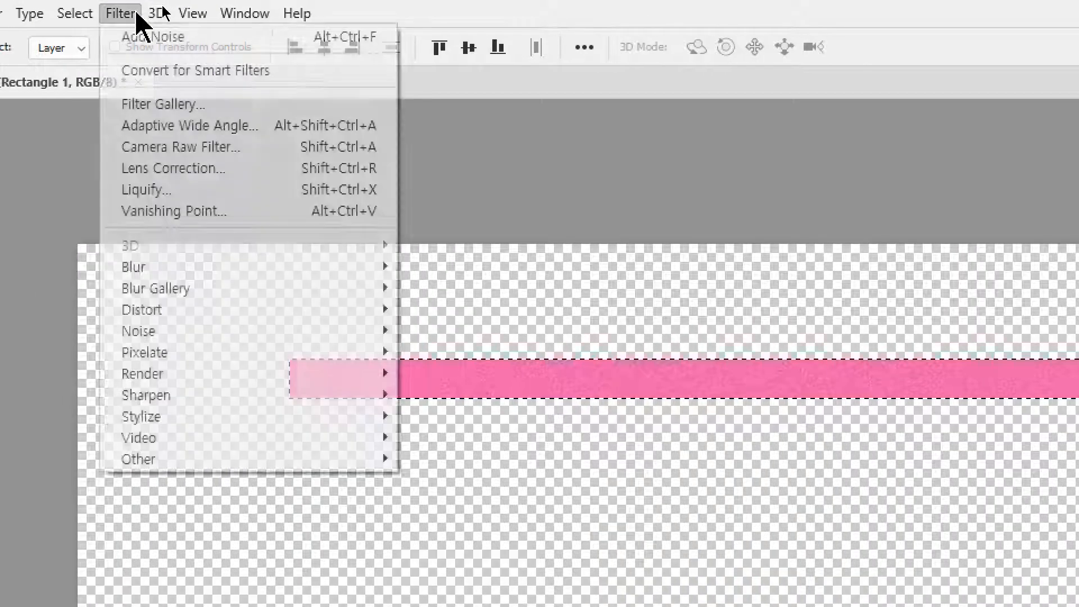
mouse_move(207, 276)
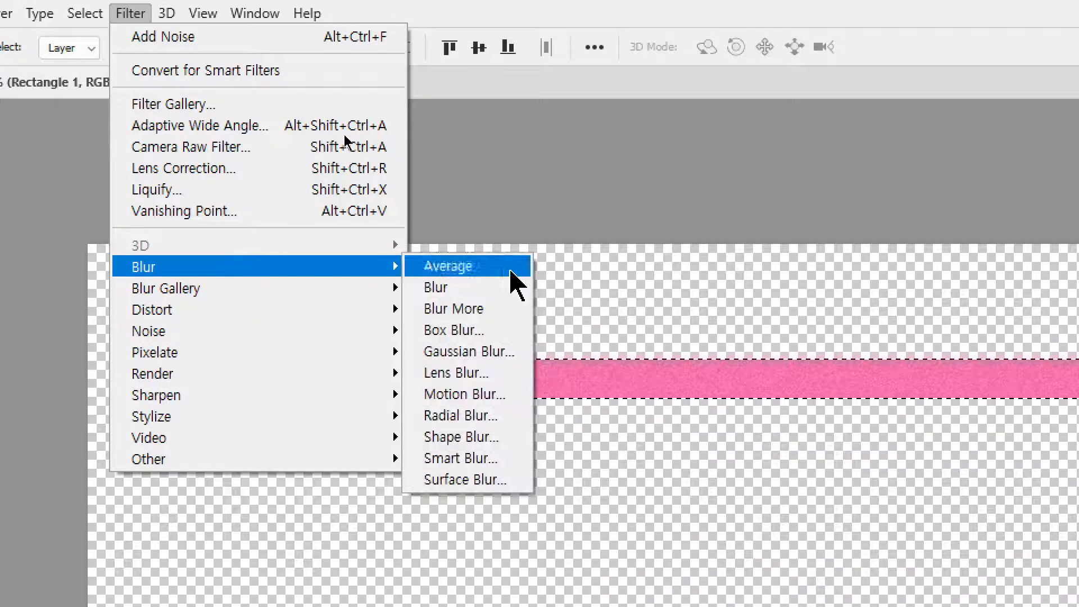
click(504, 395)
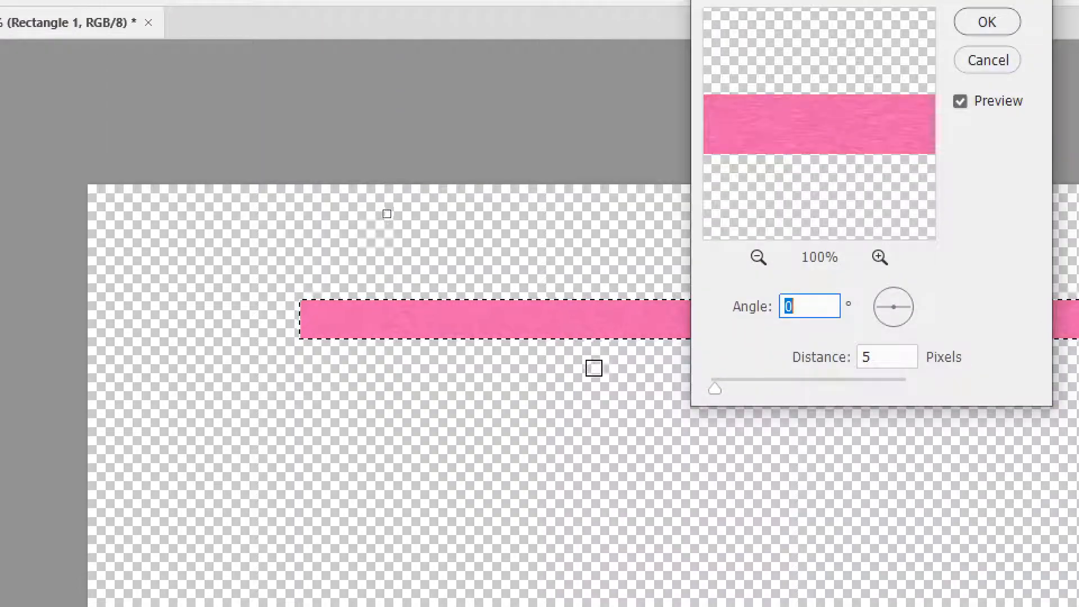
double_click(864, 357)
text(3)
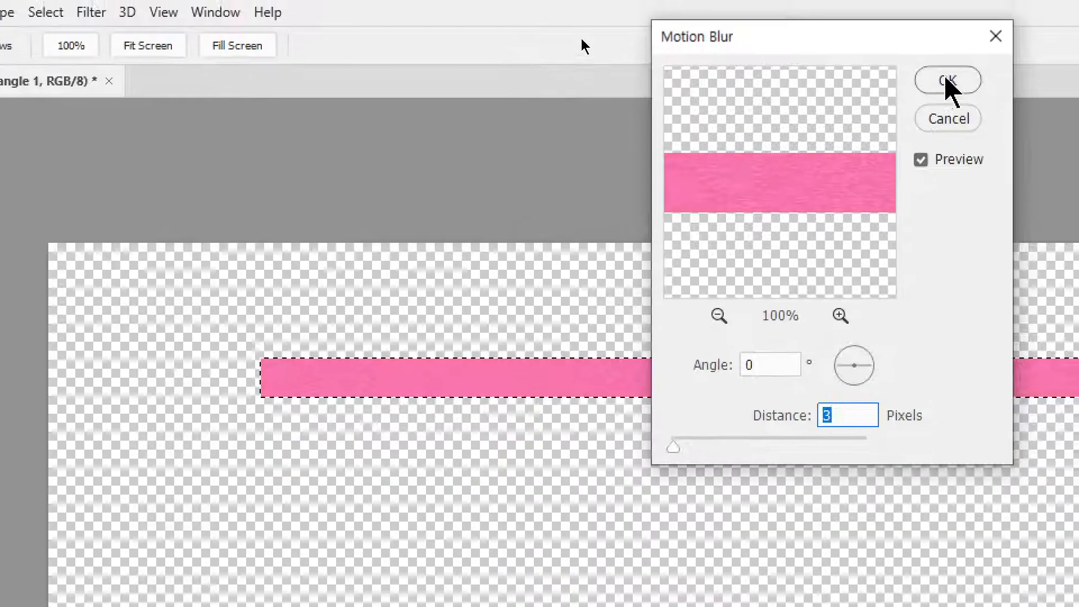
click(950, 77)
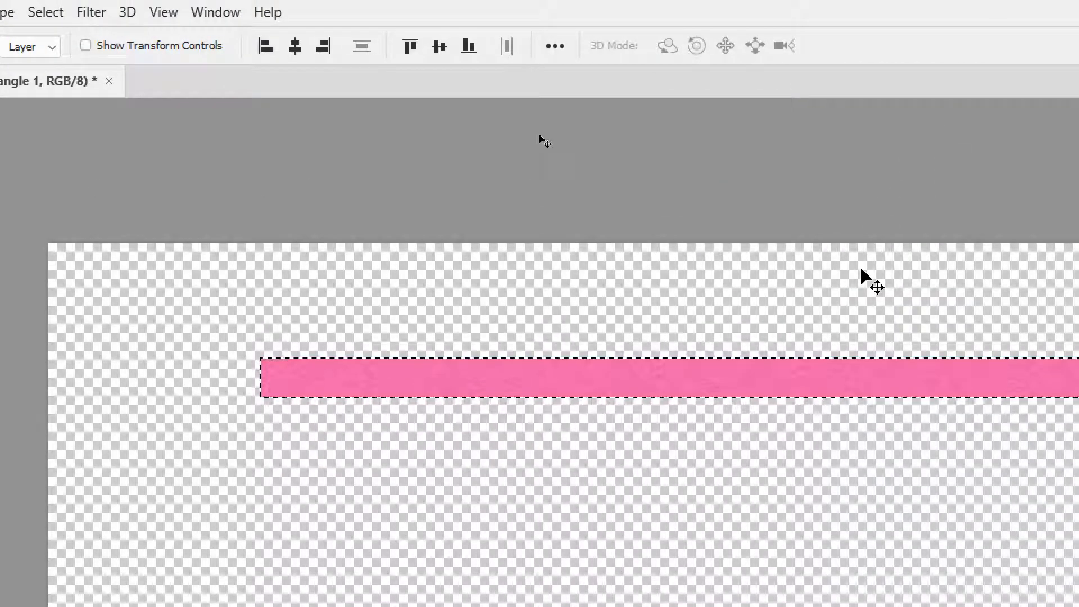
key(ctrl+plus)
key(ctrl+d)
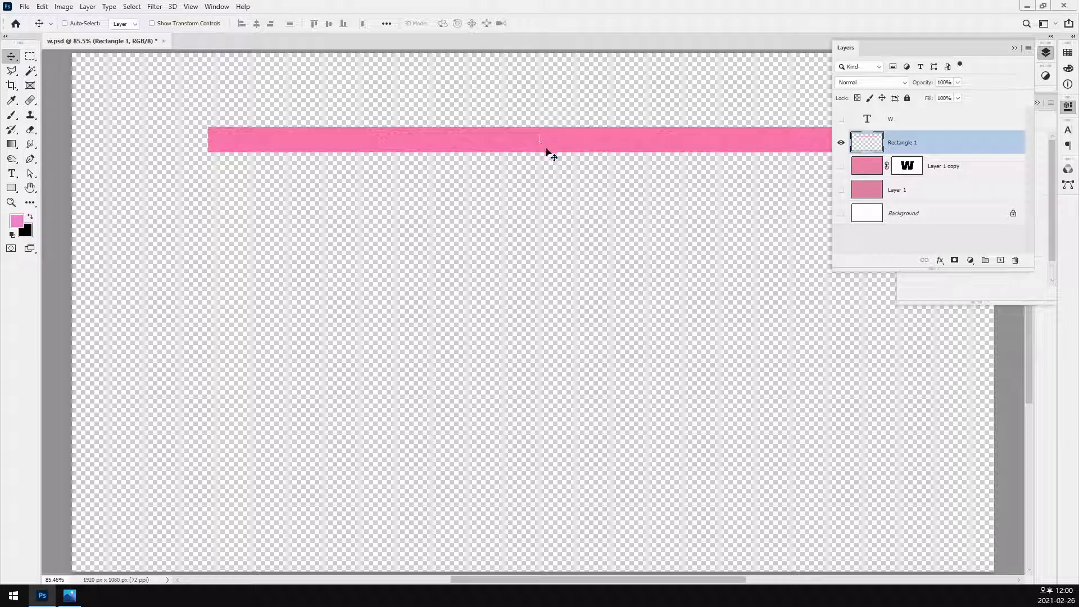
Step: Show the masked pink layer, lay the strip across the upper part of the W cutout, and check the reference image
drag(548, 152, 520, 218)
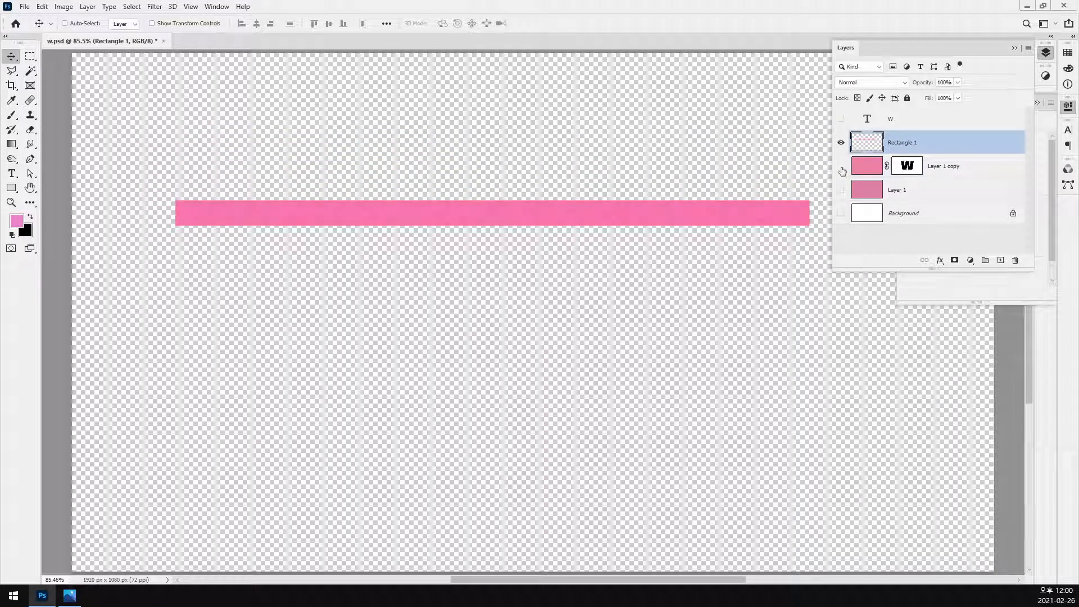
click(842, 169)
drag(694, 233, 741, 218)
click(70, 595)
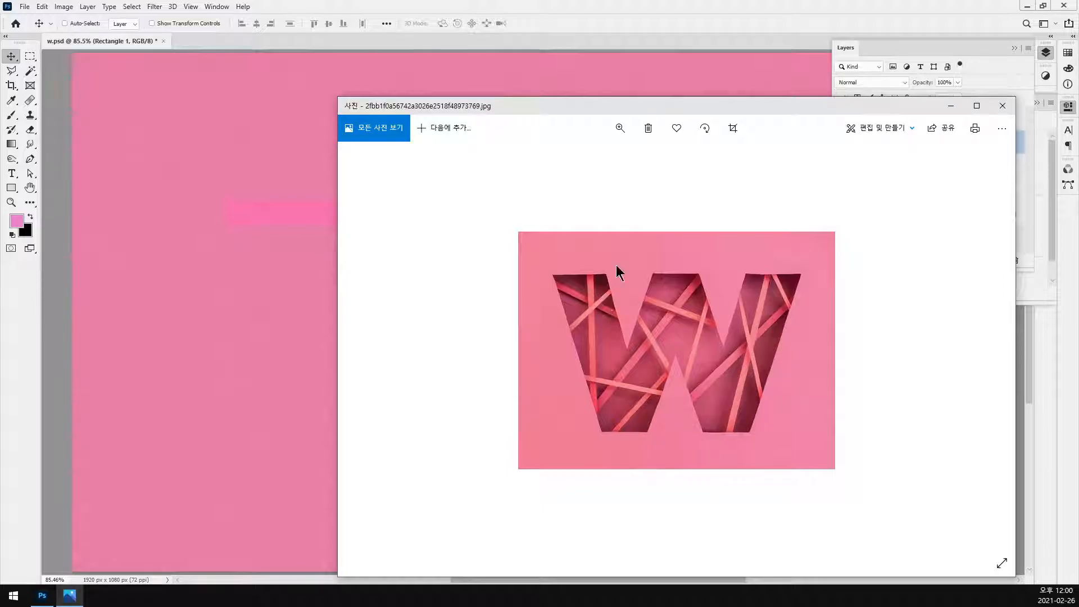
click(725, 16)
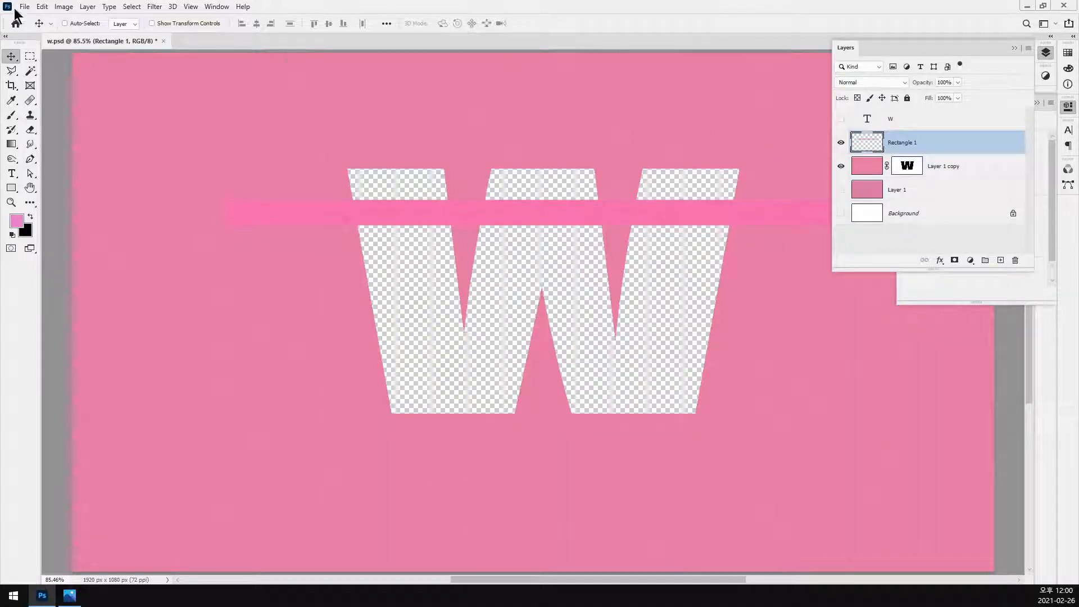
click(64, 7)
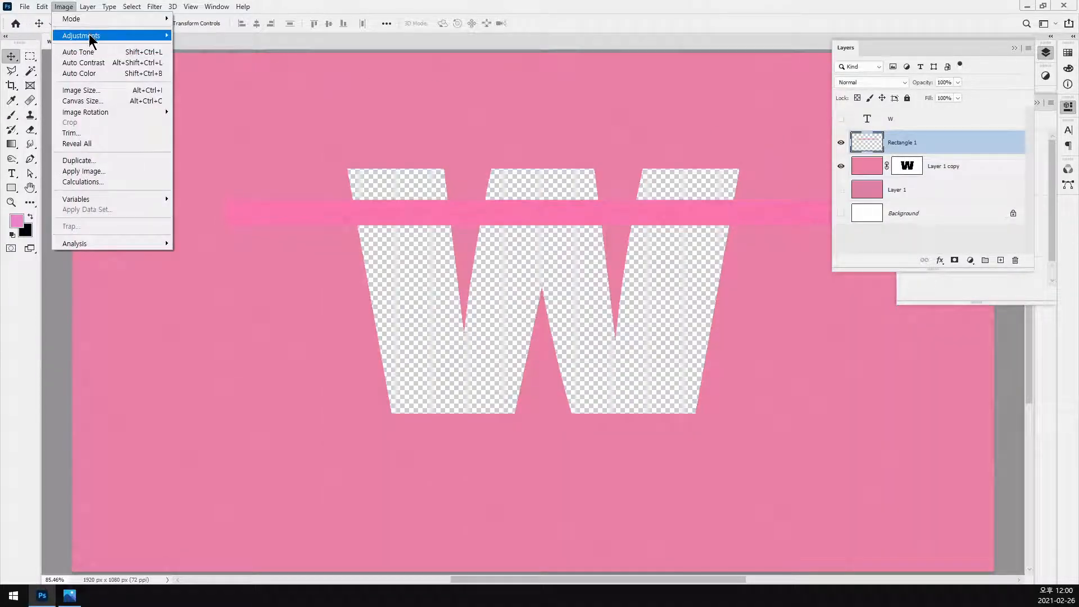
mouse_move(92, 41)
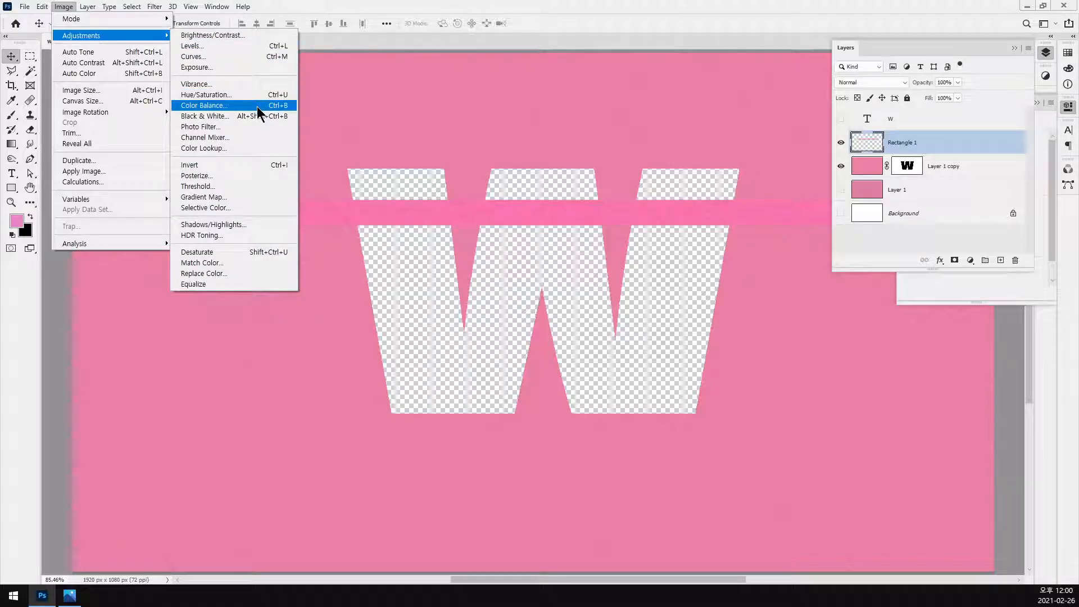
key(super)
key(super)
click(64, 6)
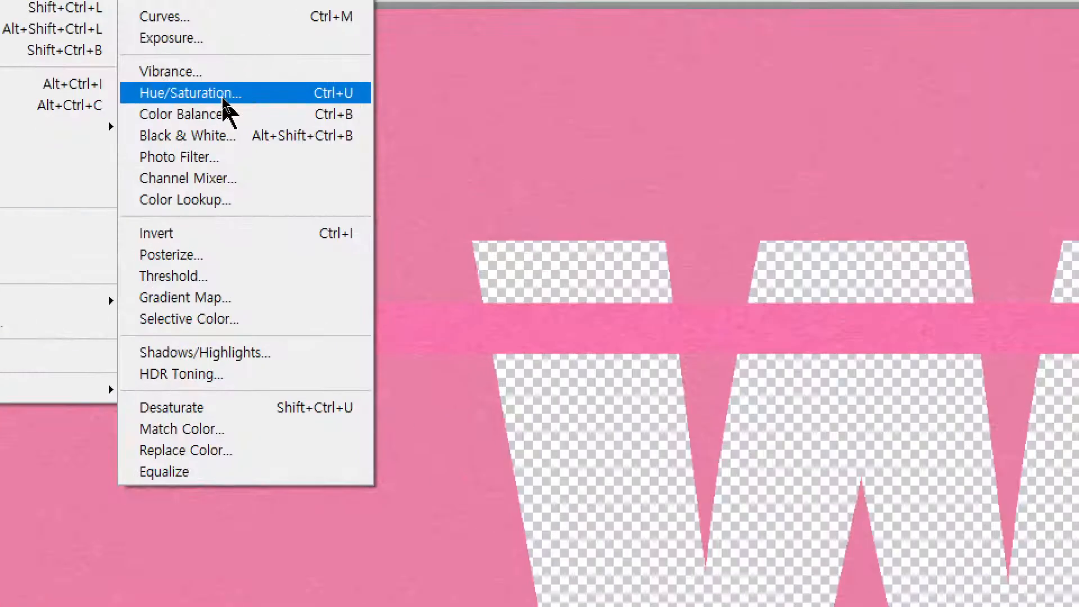
click(221, 97)
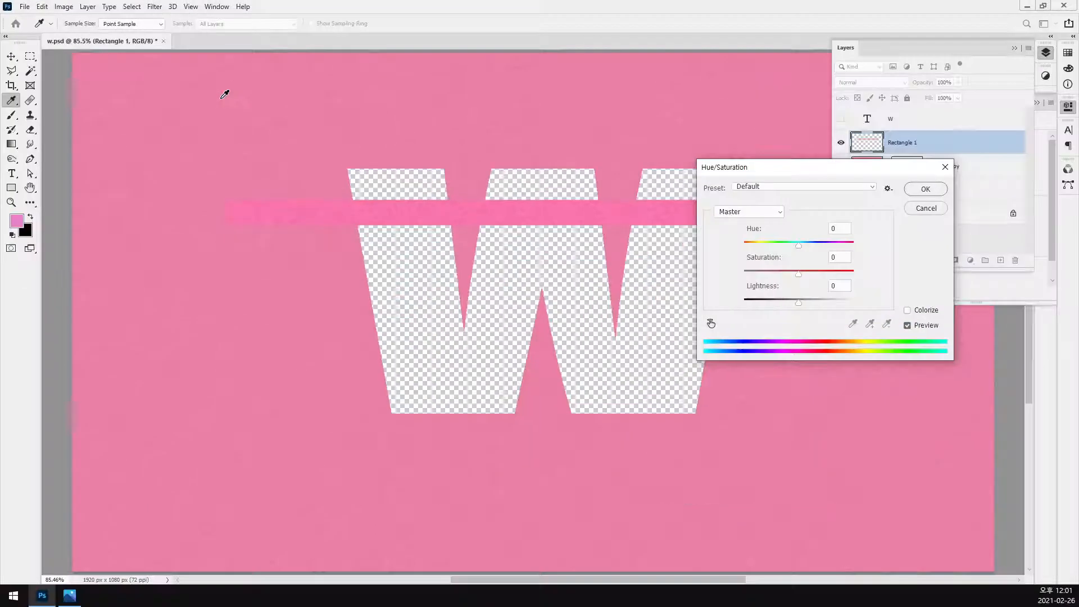
mouse_move(799, 245)
mouse_down()
mouse_move(776, 243)
mouse_move(848, 245)
mouse_move(818, 247)
mouse_up()
key(Return)
Step: Recolor the strip to coral with Color Balance, setting the midtones to +47, +20 and -69 with Preserve Luminosity on
click(64, 6)
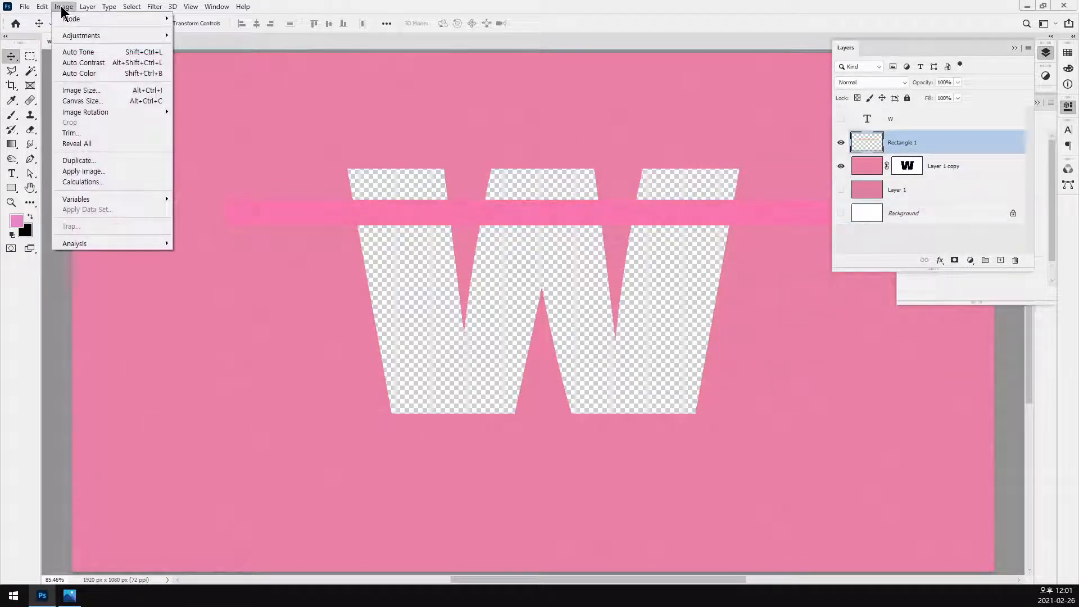
mouse_move(83, 36)
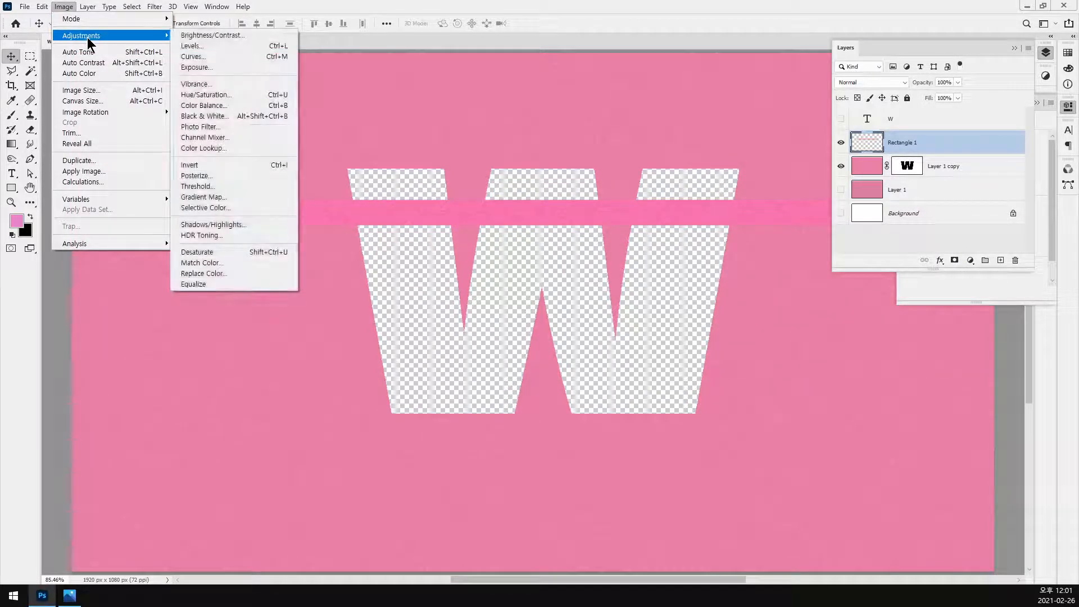
click(251, 105)
drag(485, 51, 531, 243)
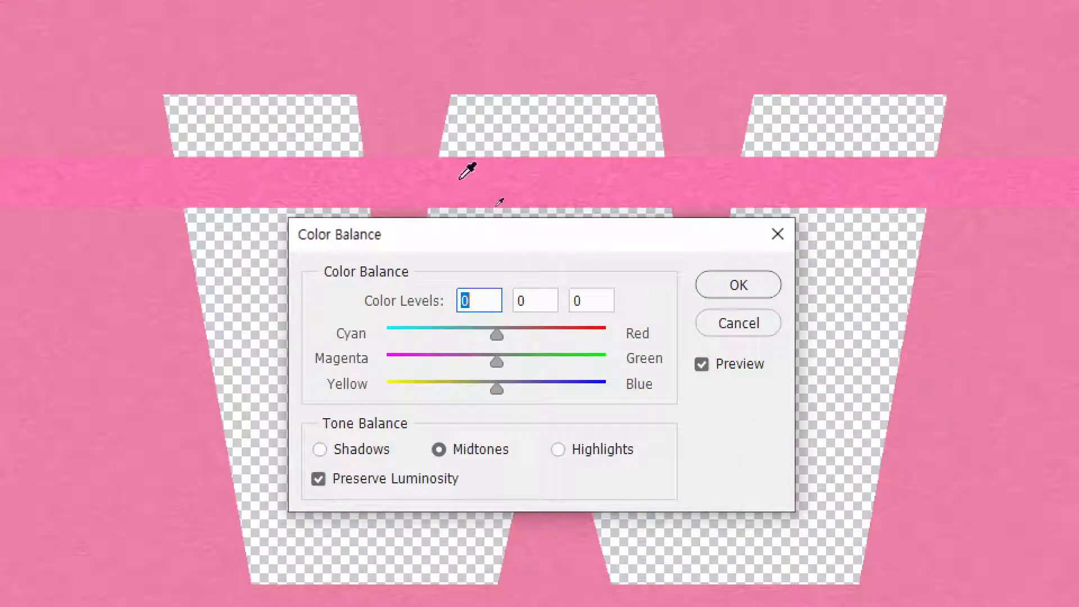
drag(498, 335, 441, 334)
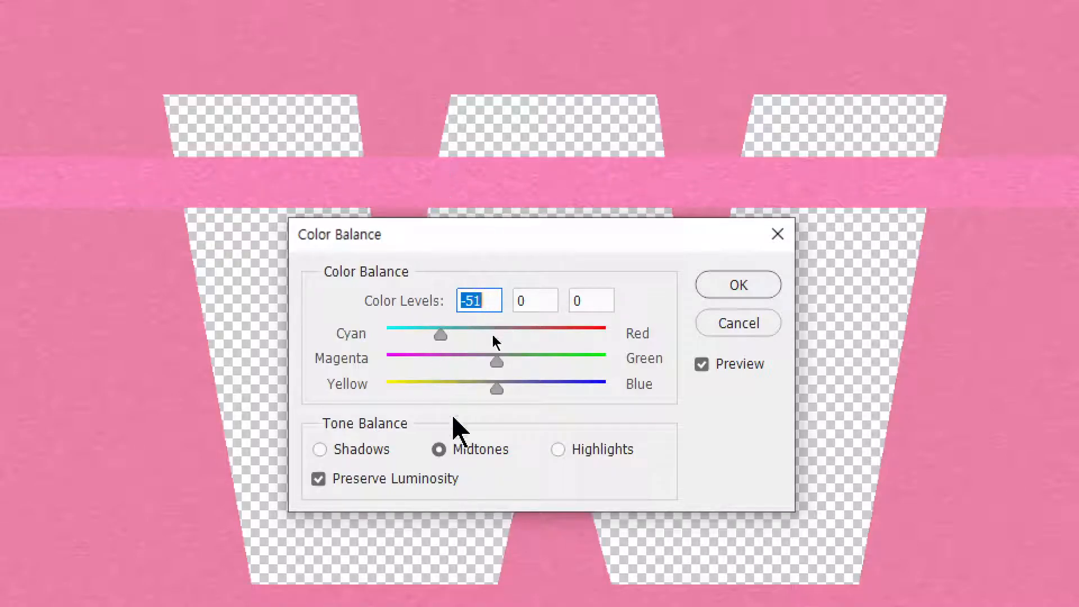
click(592, 449)
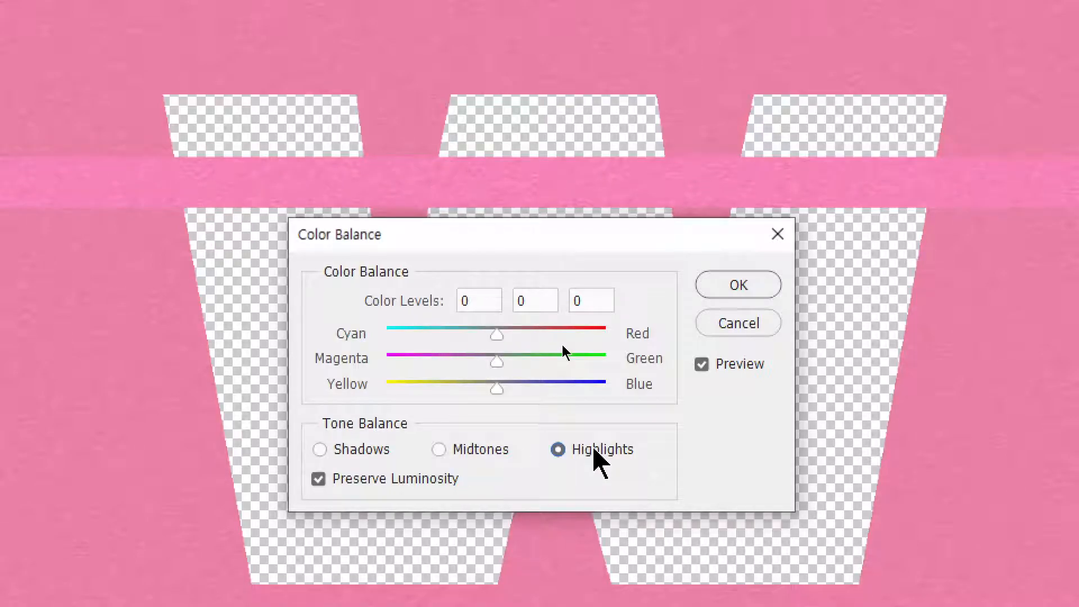
click(358, 449)
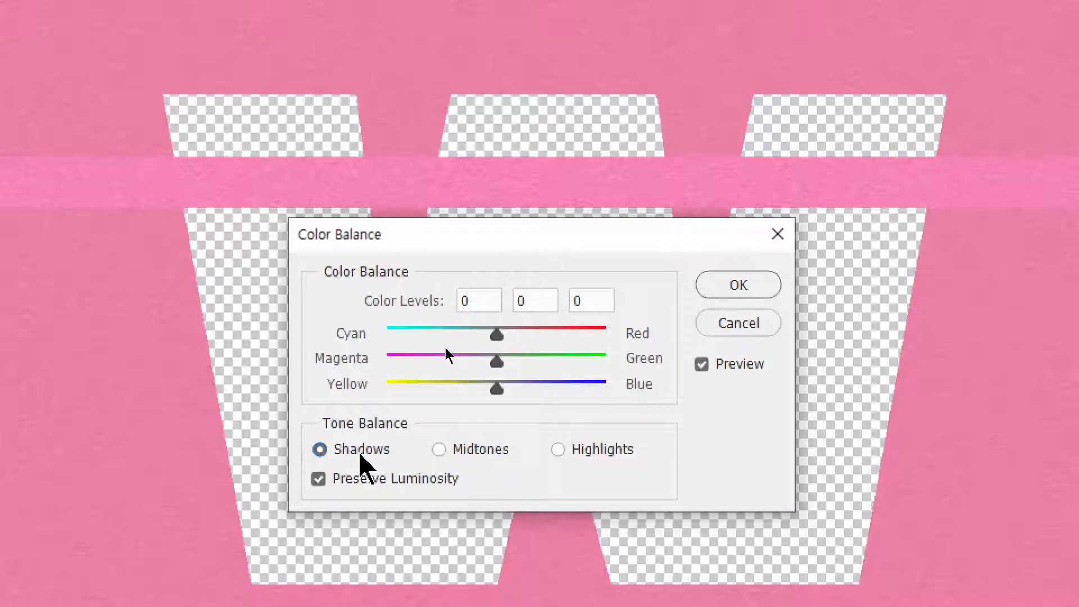
click(462, 444)
drag(440, 335, 457, 389)
drag(522, 335, 549, 335)
drag(458, 388, 420, 389)
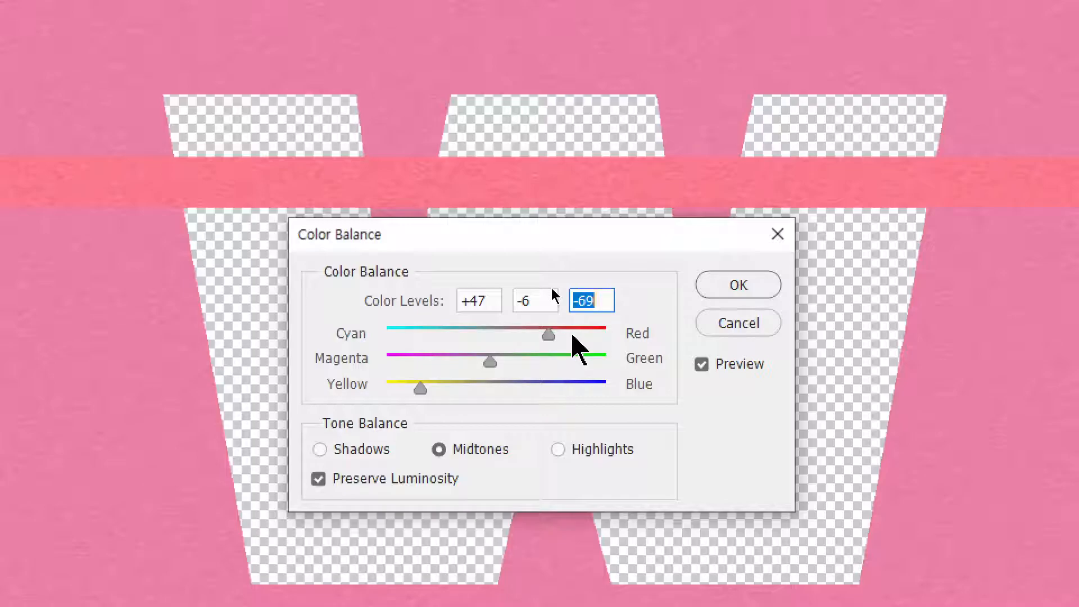
drag(490, 361, 523, 362)
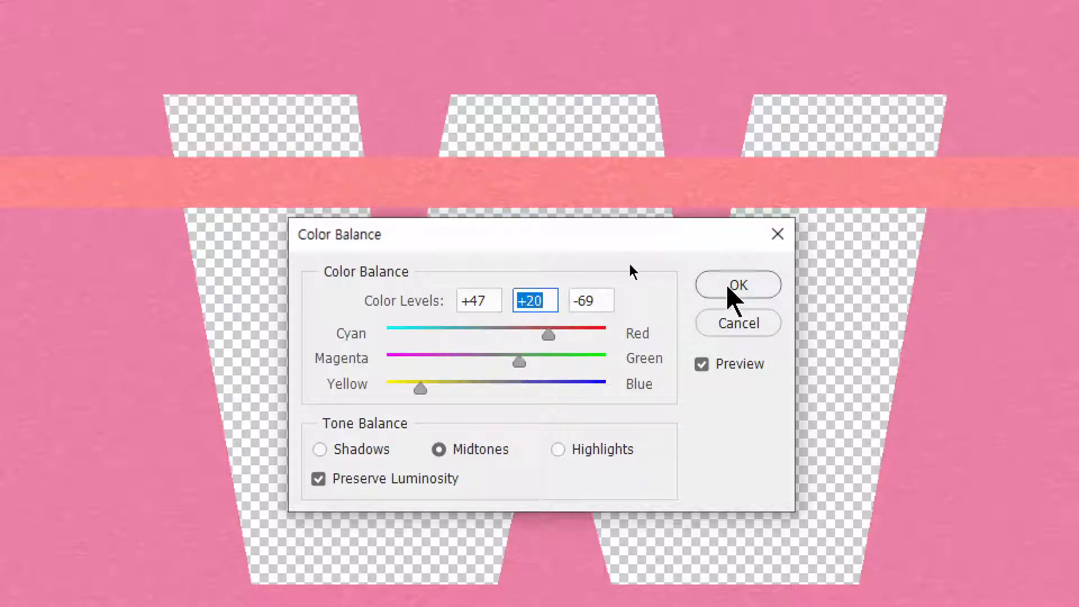
click(736, 287)
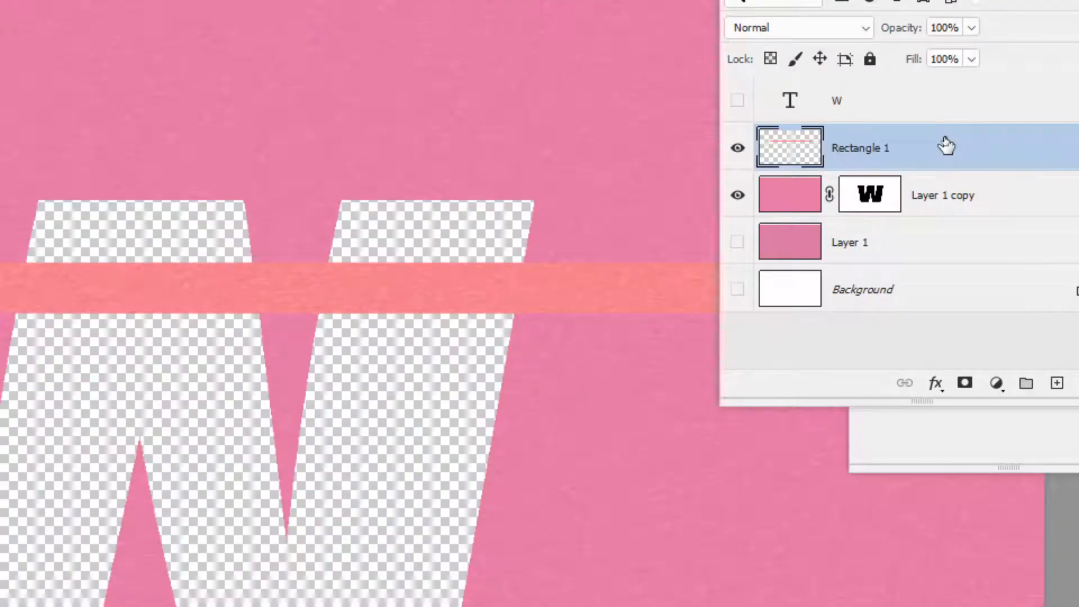
Step: Convert the coral strip layer to a smart object and close the reference image
right_click(945, 145)
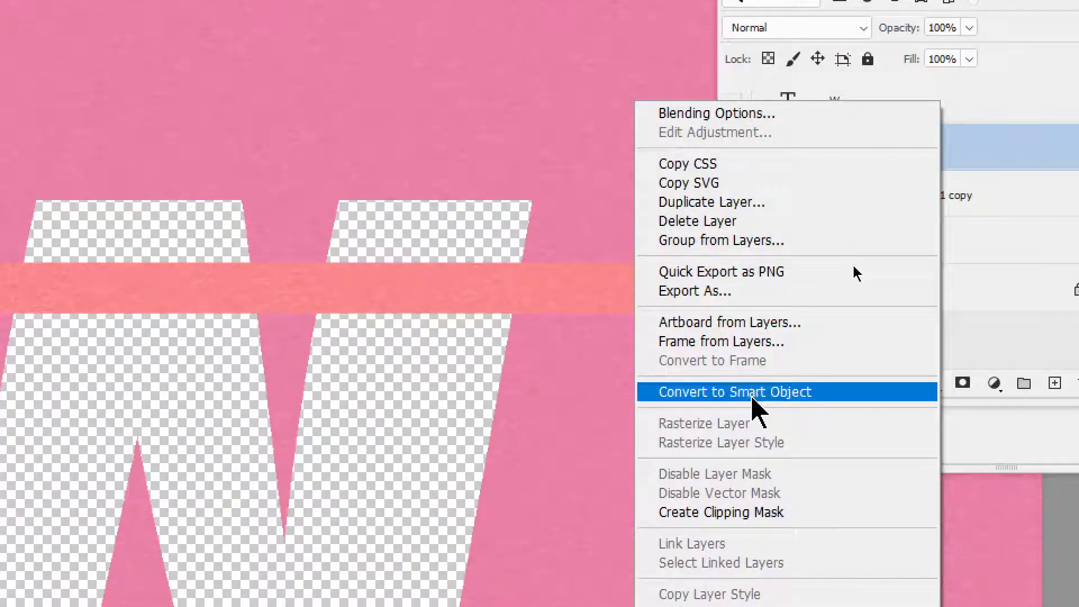
click(781, 391)
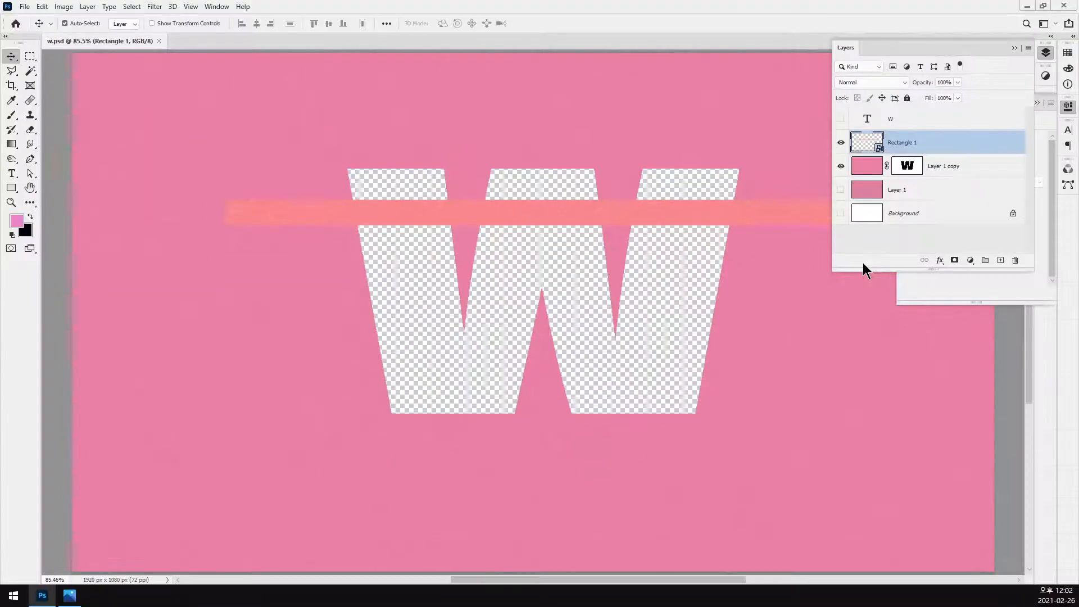
click(68, 599)
key(alt+F4)
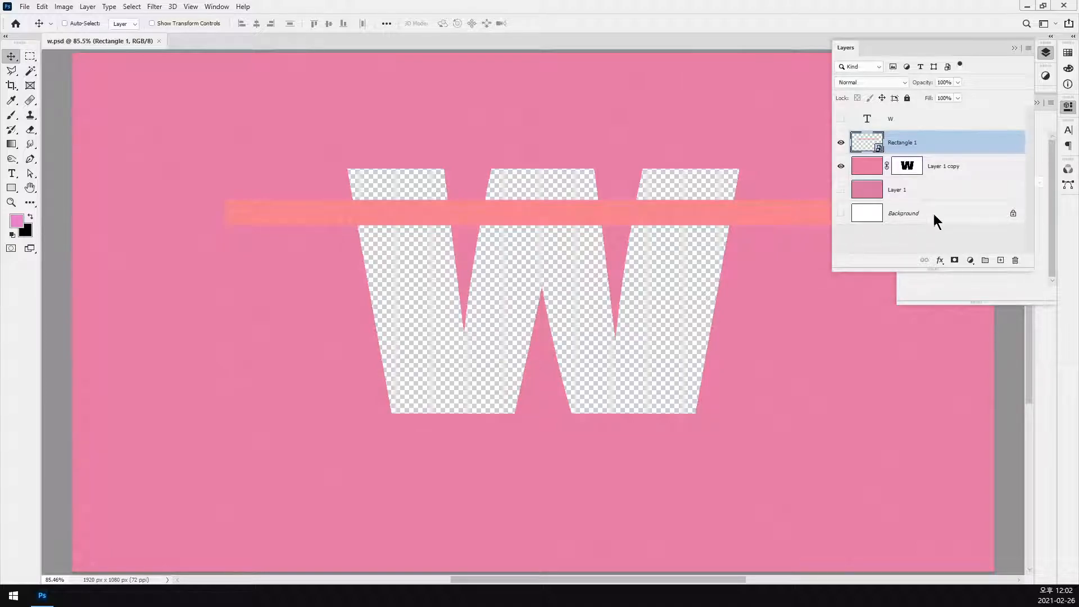
Step: Hide the strip and masked pink layers and show only the darker pink base layer
click(841, 144)
click(841, 166)
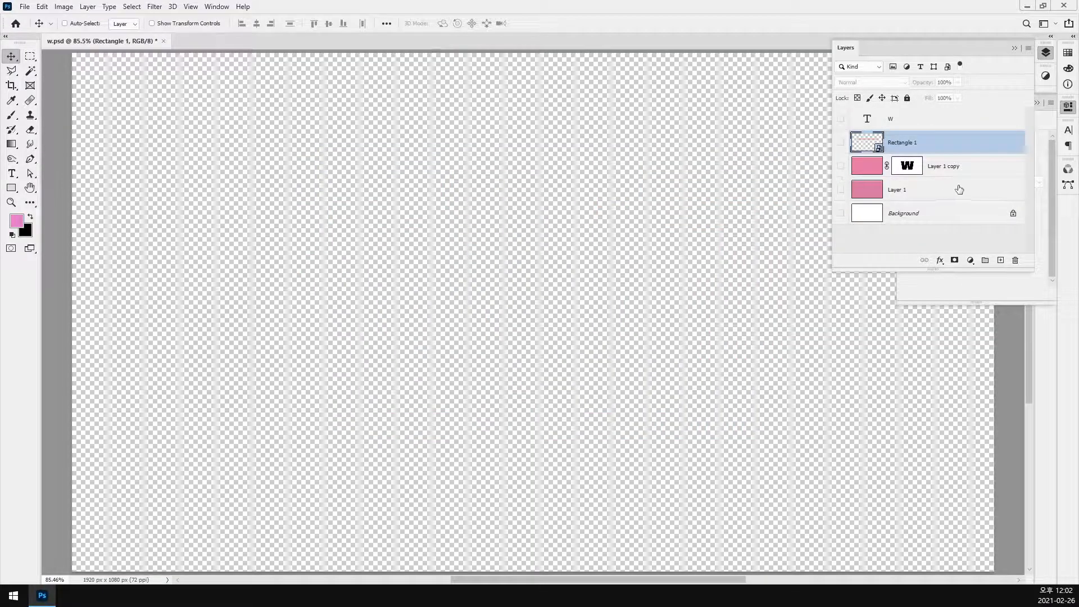
click(965, 170)
click(958, 194)
click(841, 189)
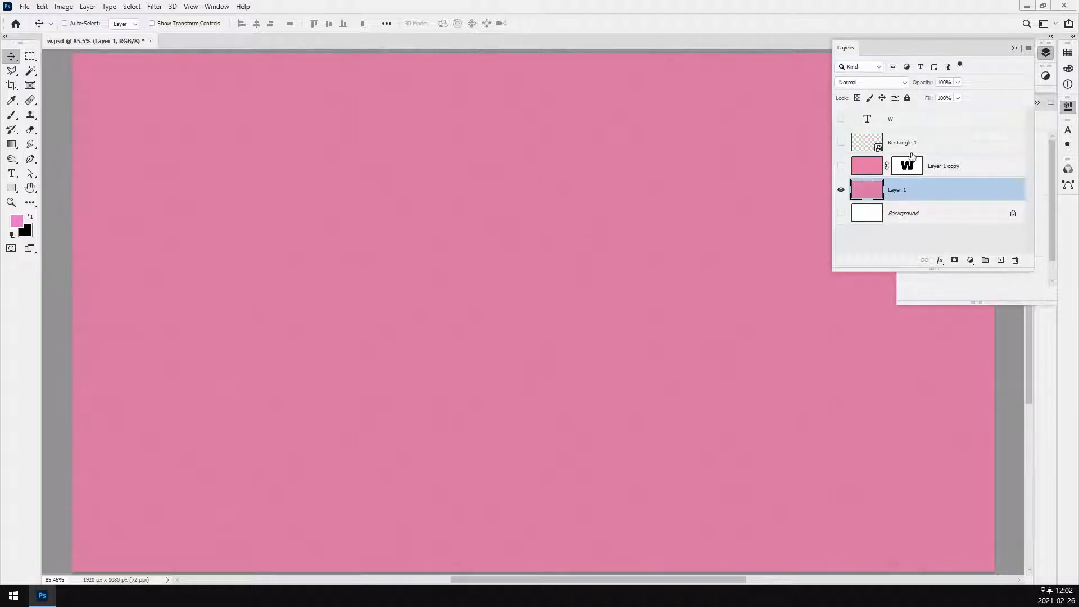
click(844, 120)
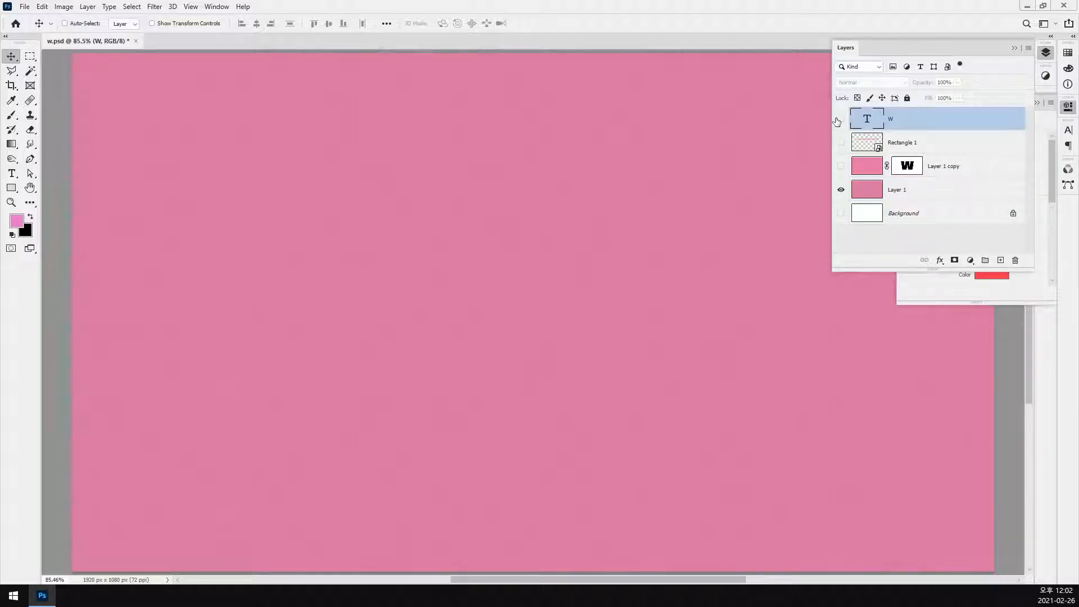
Step: Duplicate the darker pink base layer and place the copy above the strip layer
click(931, 190)
key(ctrl+j)
drag(928, 197, 930, 143)
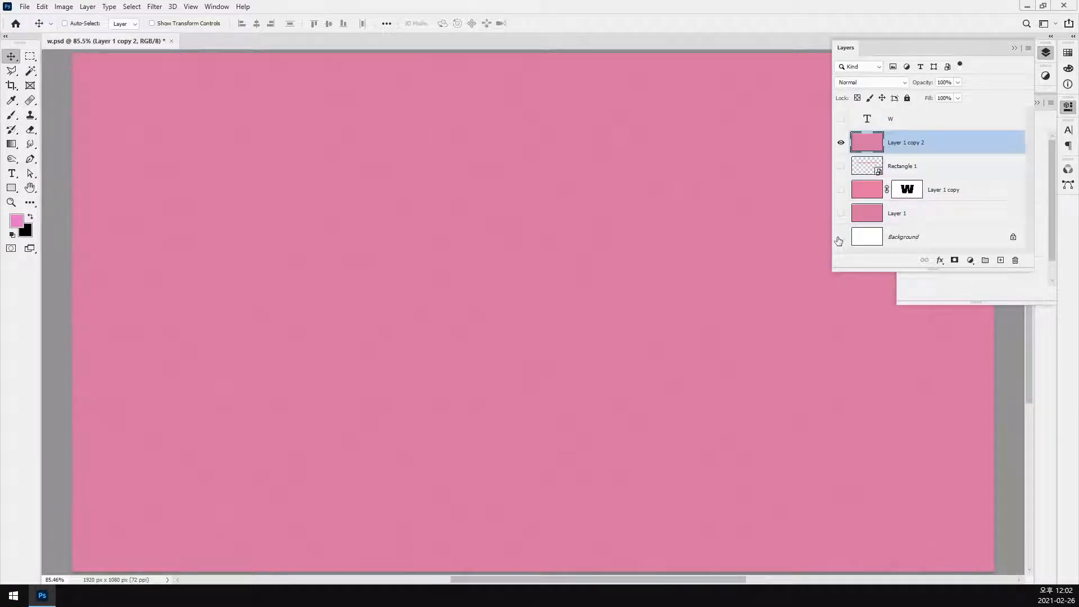
Step: Show the W text layer and shift the letter slightly left and down
click(849, 123)
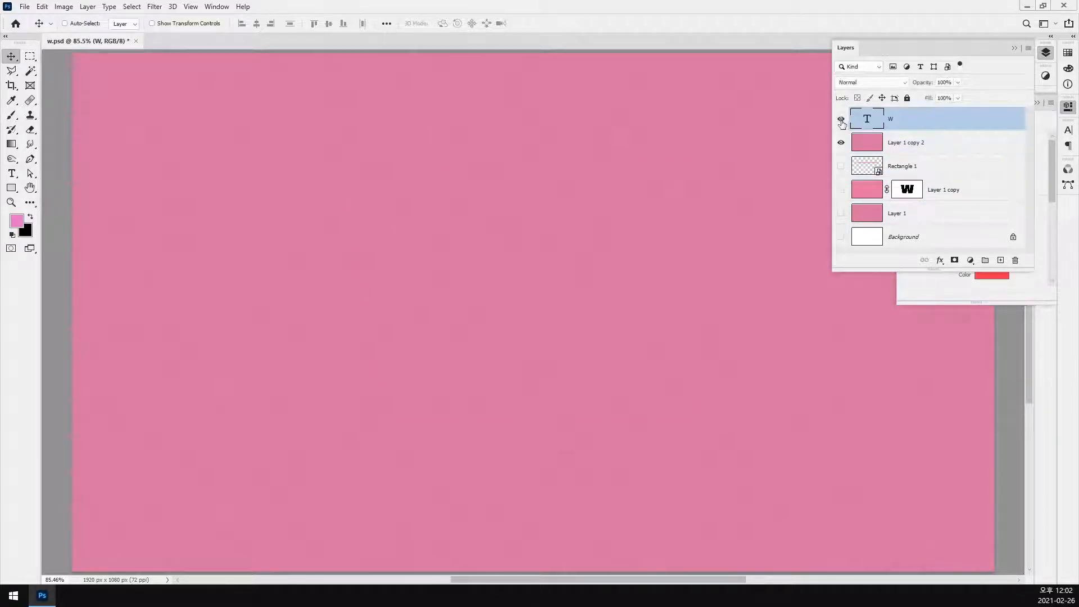
click(841, 119)
drag(522, 265, 514, 274)
Step: Load the W text layer's outline as a selection and hide the text layer
key(ctrl)
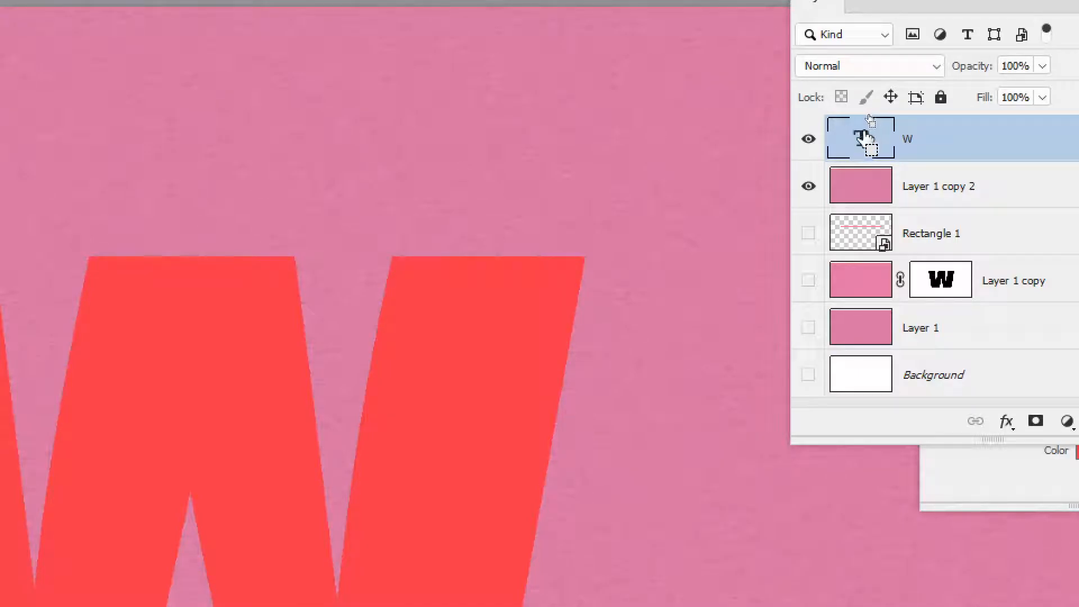
ctrl+click(869, 135)
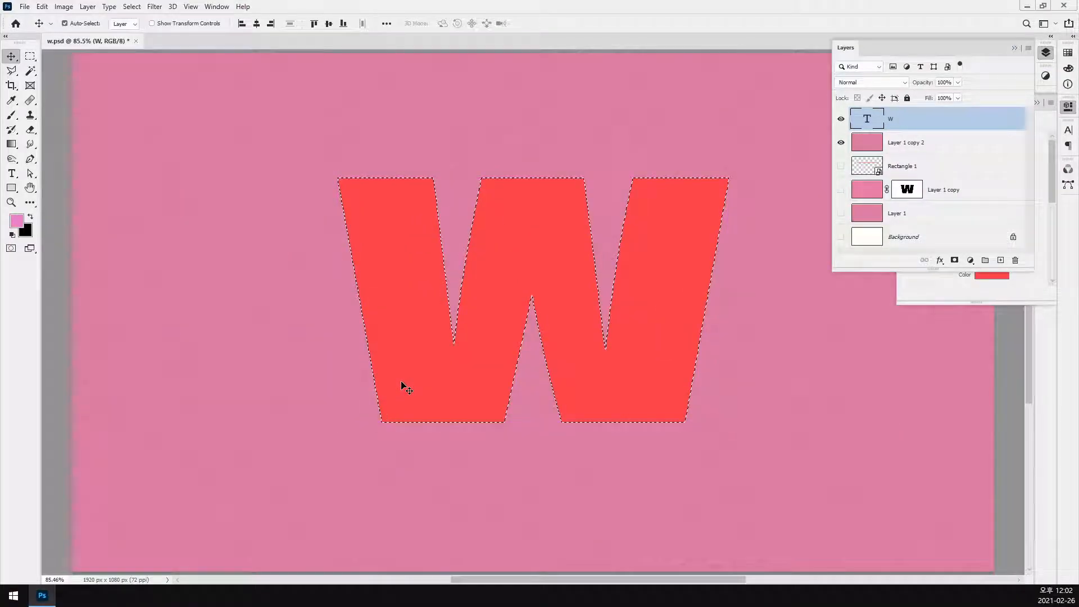
key(ctrl)
ctrl+click(870, 122)
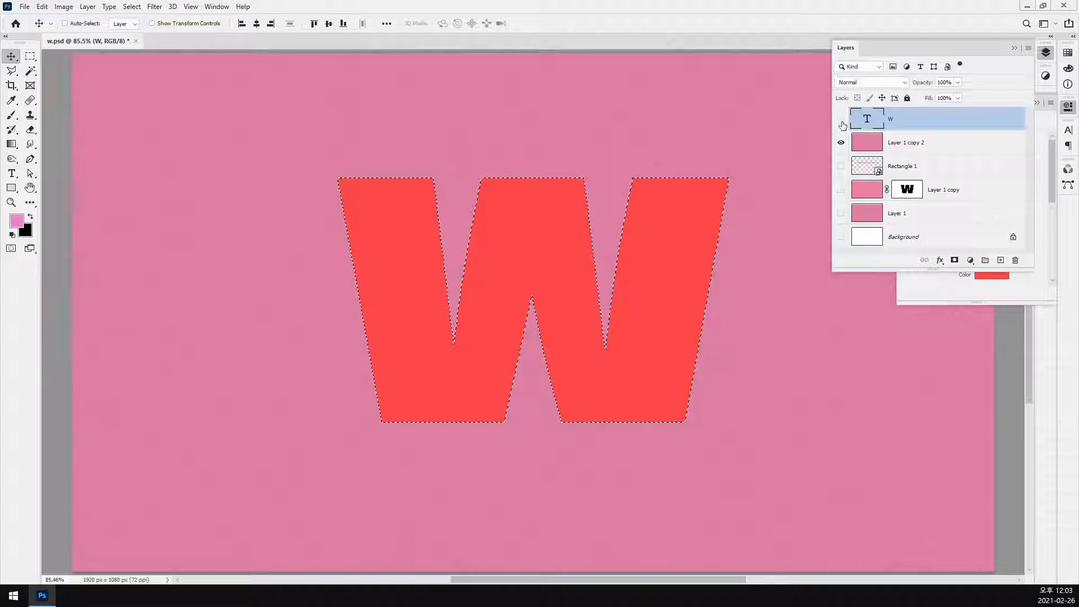
click(843, 123)
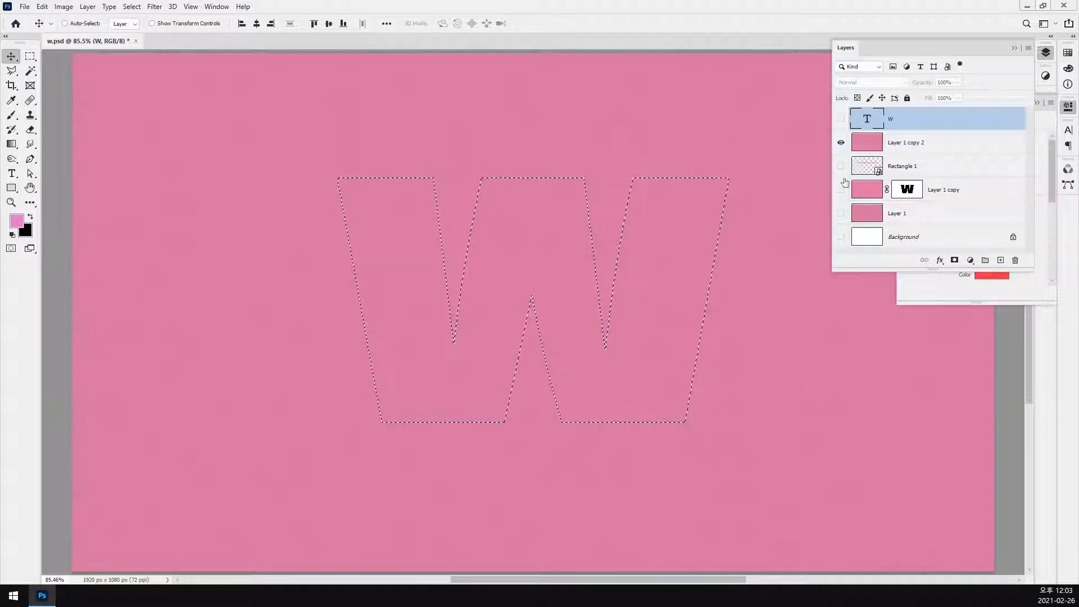
Step: Try deleting the W-shaped area from the darker pink copy, undo the deletion and reset the foreground and background colours to default
click(929, 145)
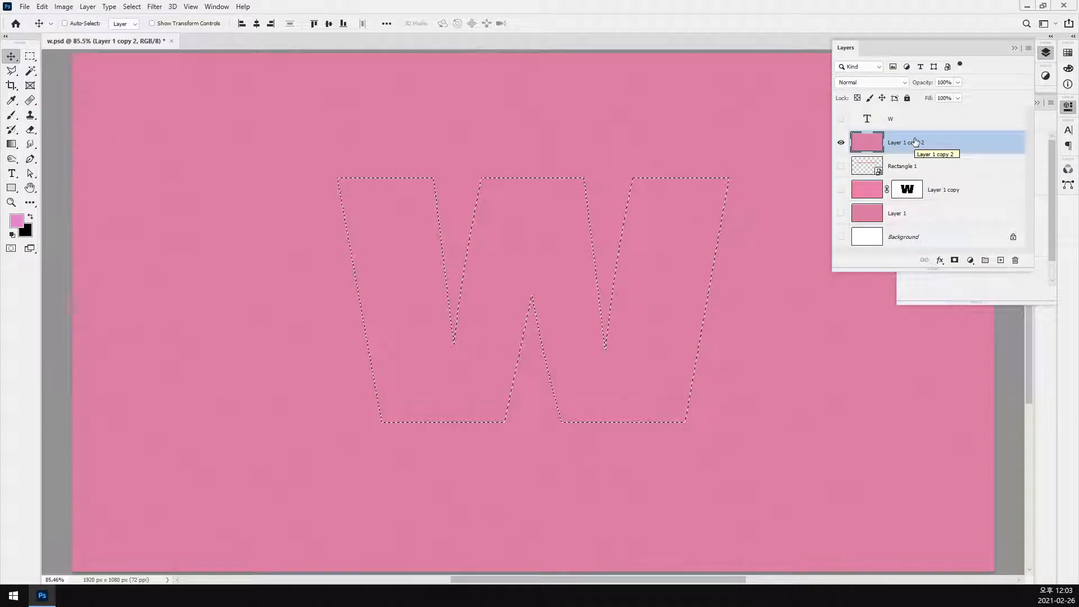
key(Delete)
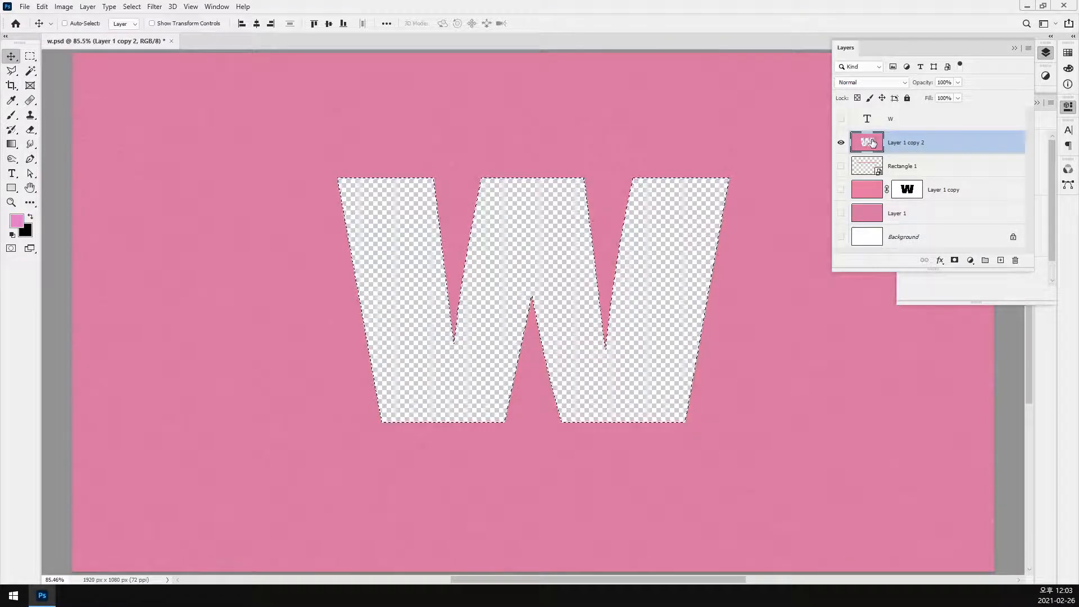
key(ctrl)
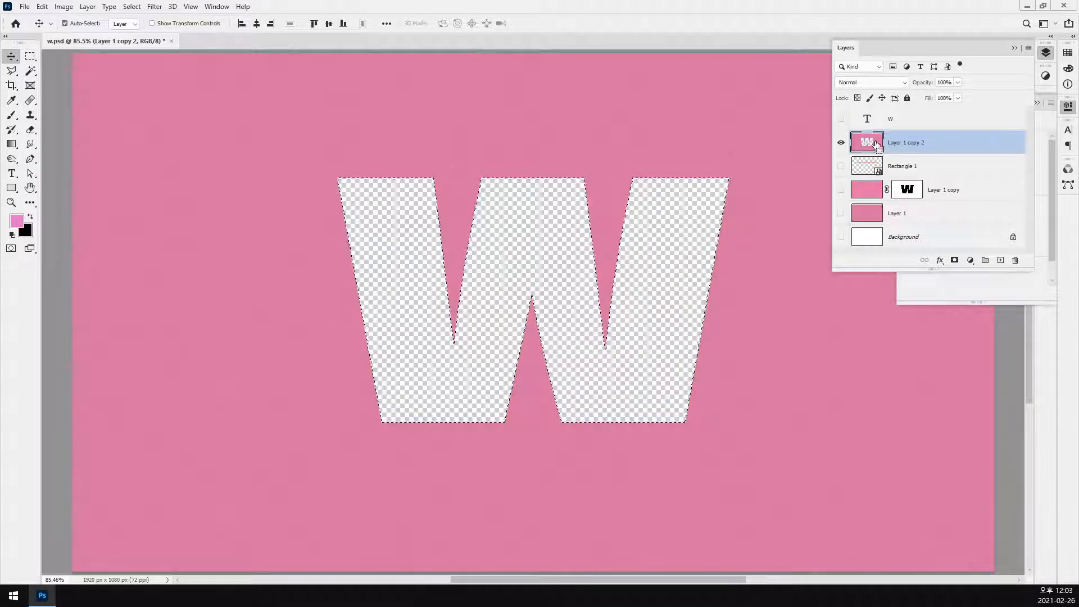
key(alt+BackSpace)
key(d)
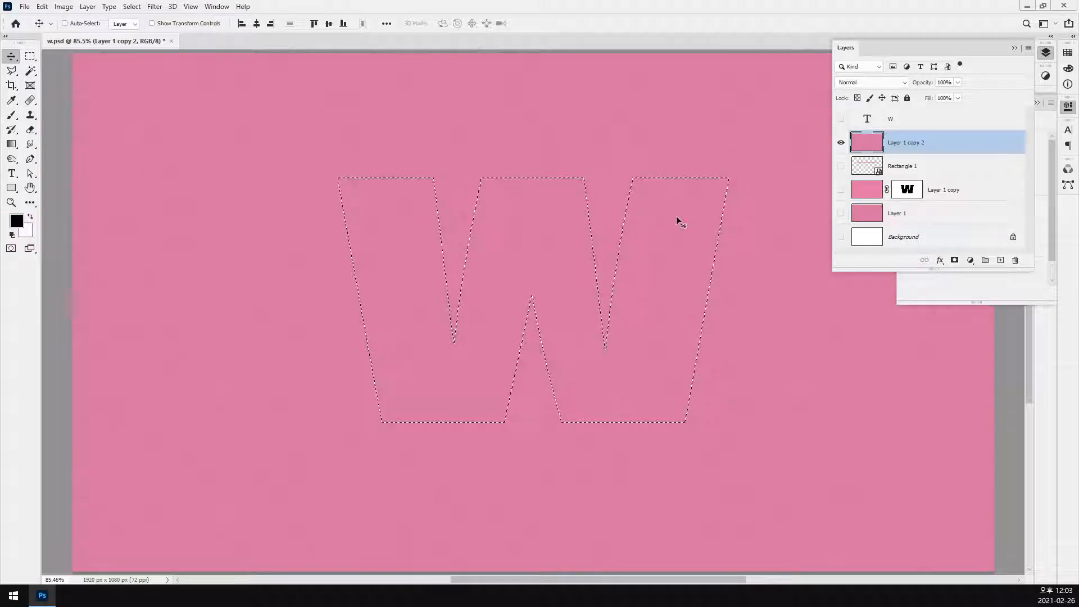
Step: Mask the darker pink copy with the W selection and invert the mask so the letter becomes the cutout
click(955, 261)
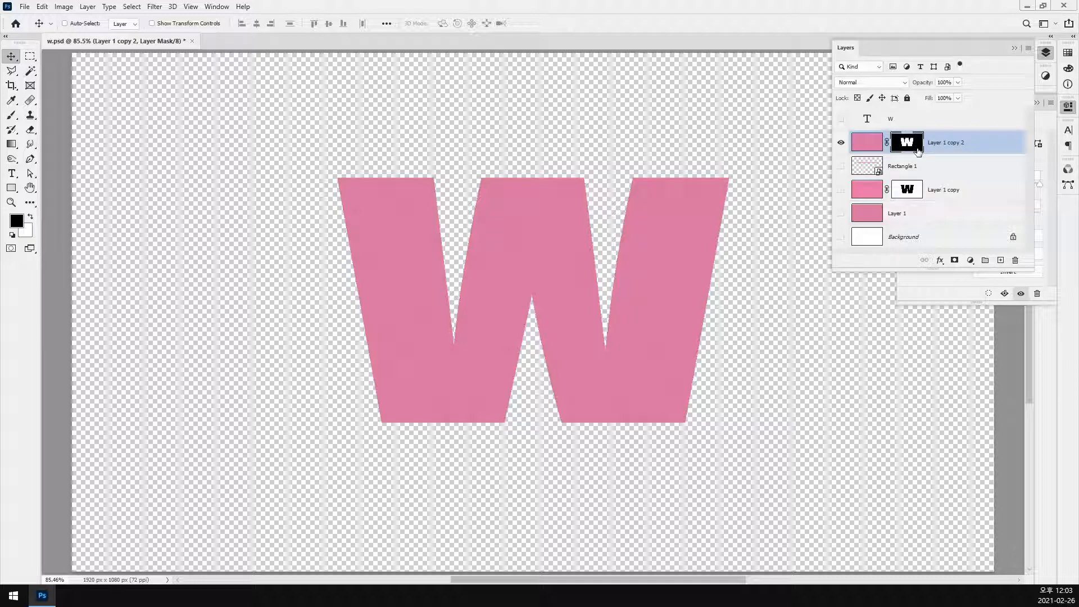
key(ctrl+z)
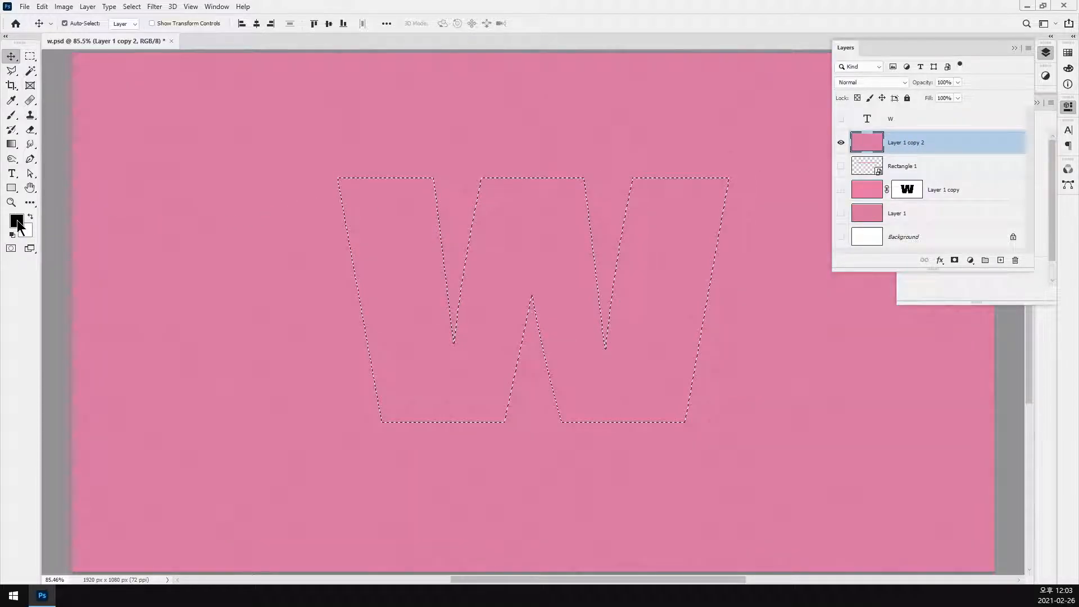
key(ctrl)
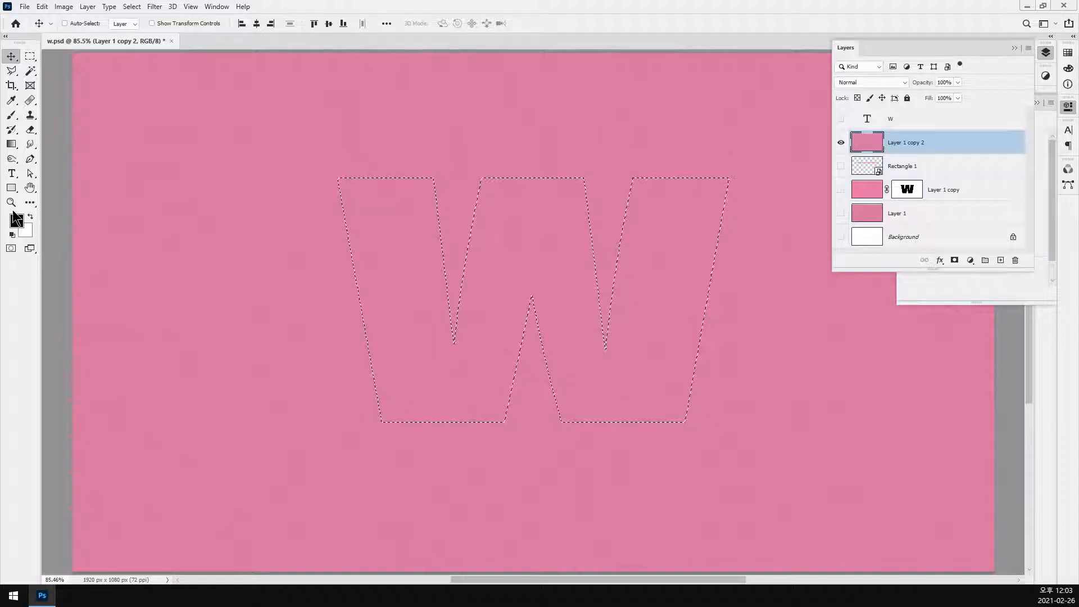
click(955, 261)
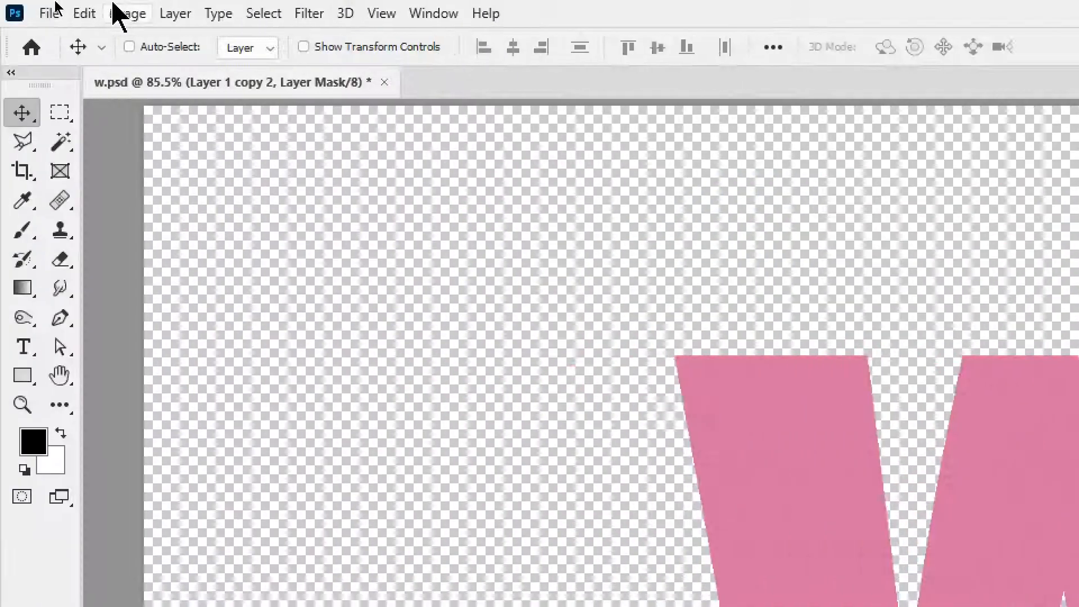
click(119, 12)
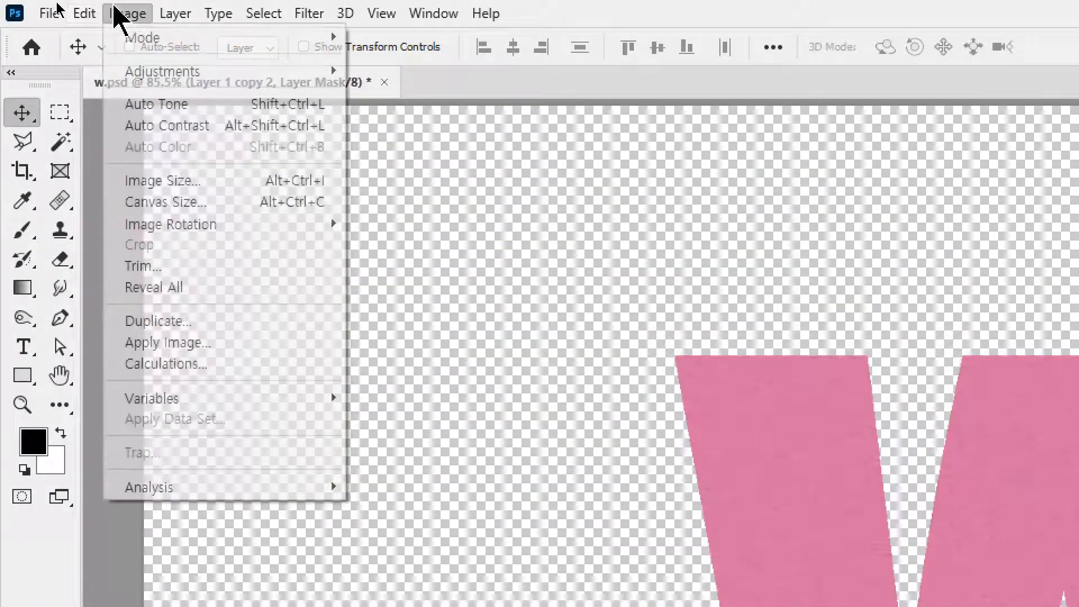
mouse_move(124, 75)
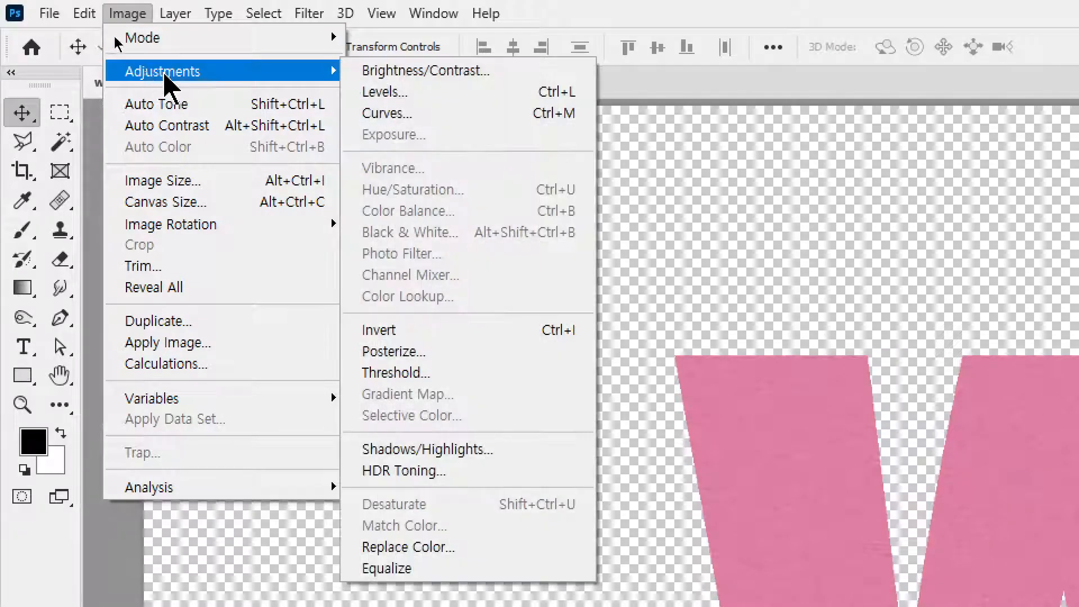
click(554, 338)
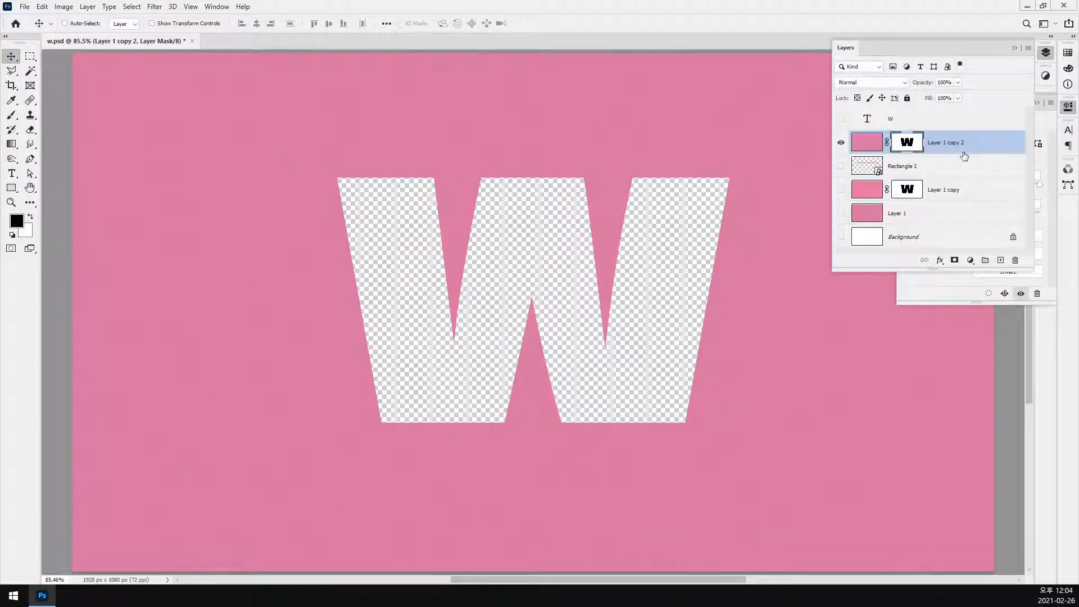
Step: Delete the masked darker pink copy and show the lighter pink layer with the W cutout
key(Delete)
click(922, 167)
click(841, 167)
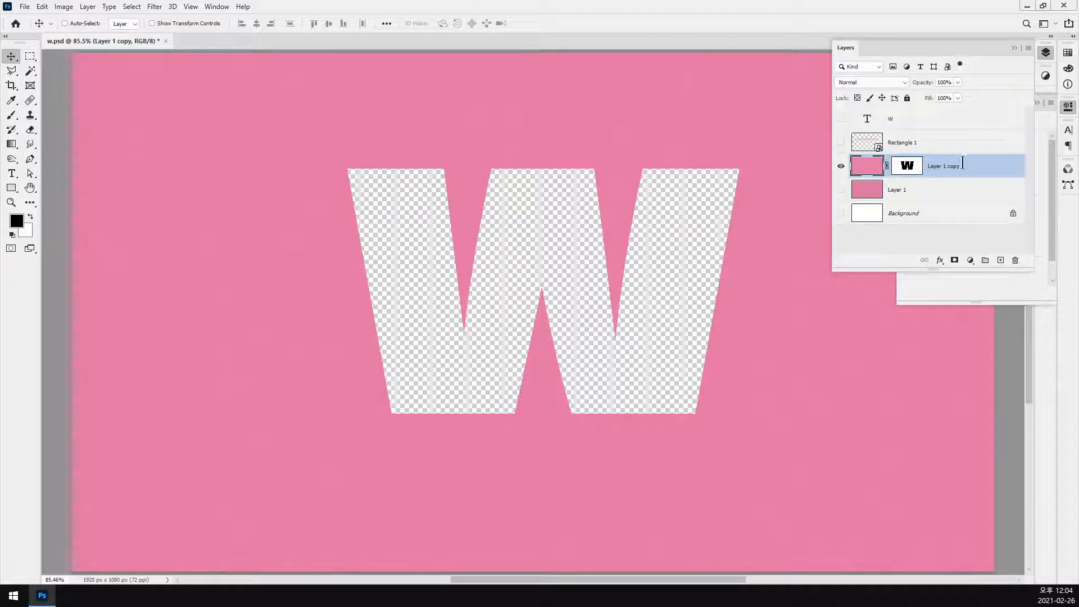
Step: Show the coral strip layer and check the strip arrangement in the reference image
click(840, 143)
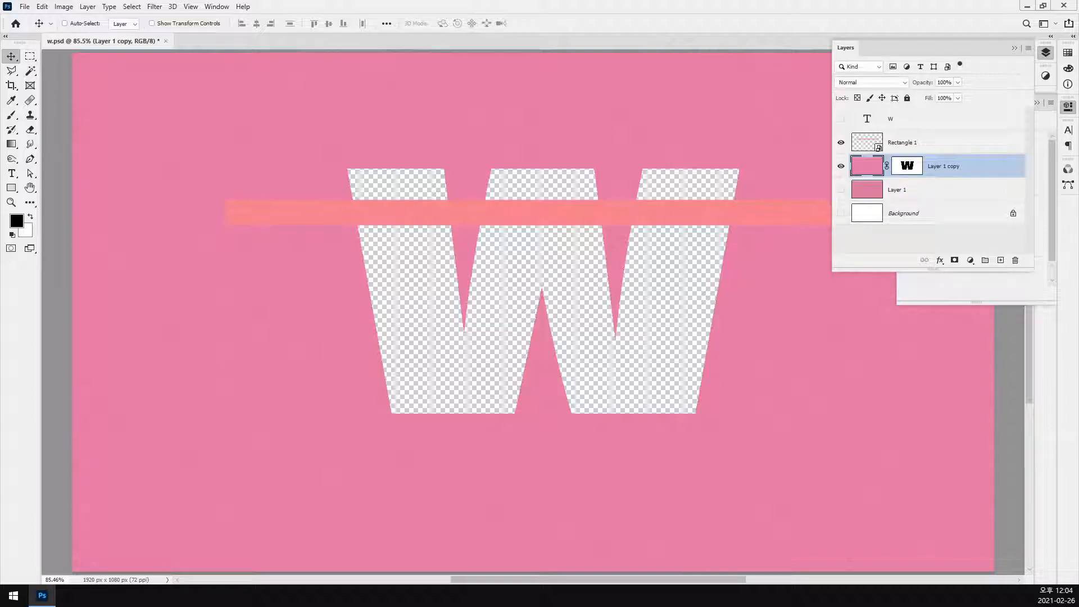
click(840, 145)
click(840, 145)
click(841, 144)
click(841, 145)
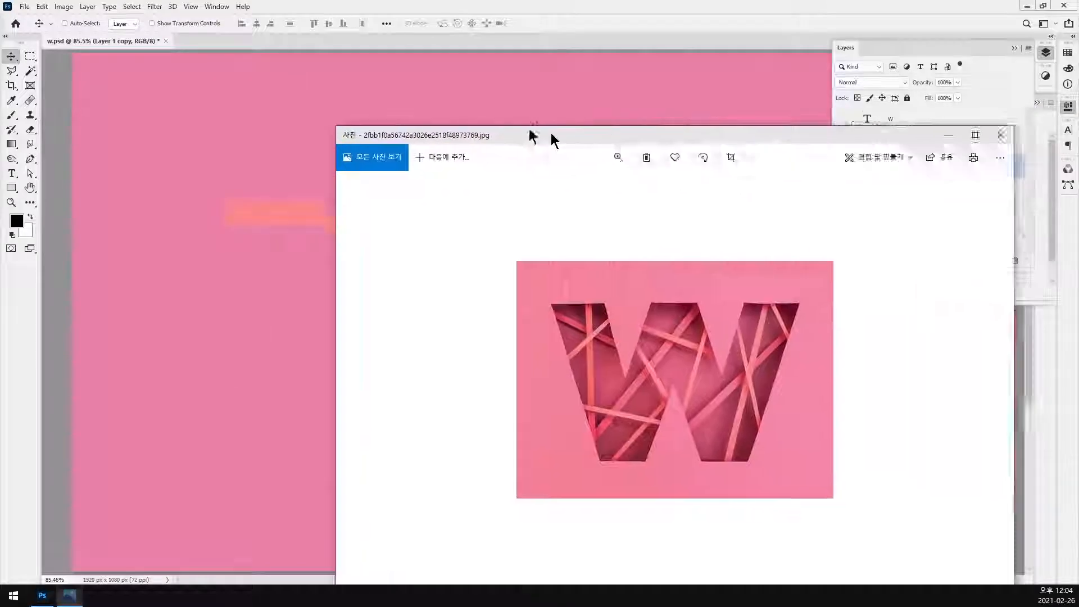
drag(552, 137, 396, 78)
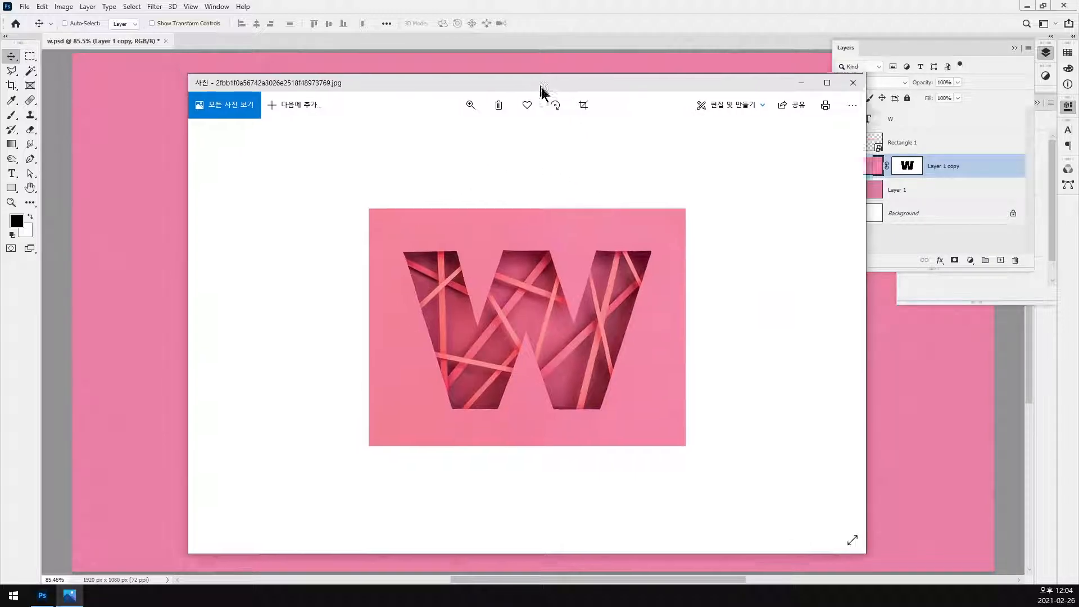
key(alt+F4)
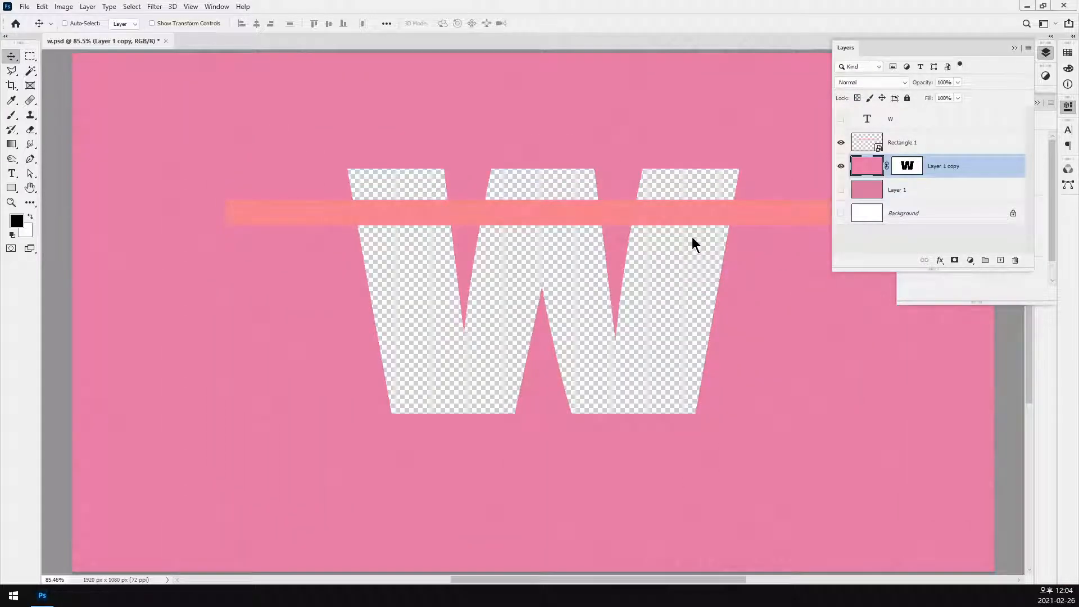
Step: Duplicate the coral strip, hide the original, and place the copy across the W's upper left arm at about 51% scale and -30°
key(ctrl)
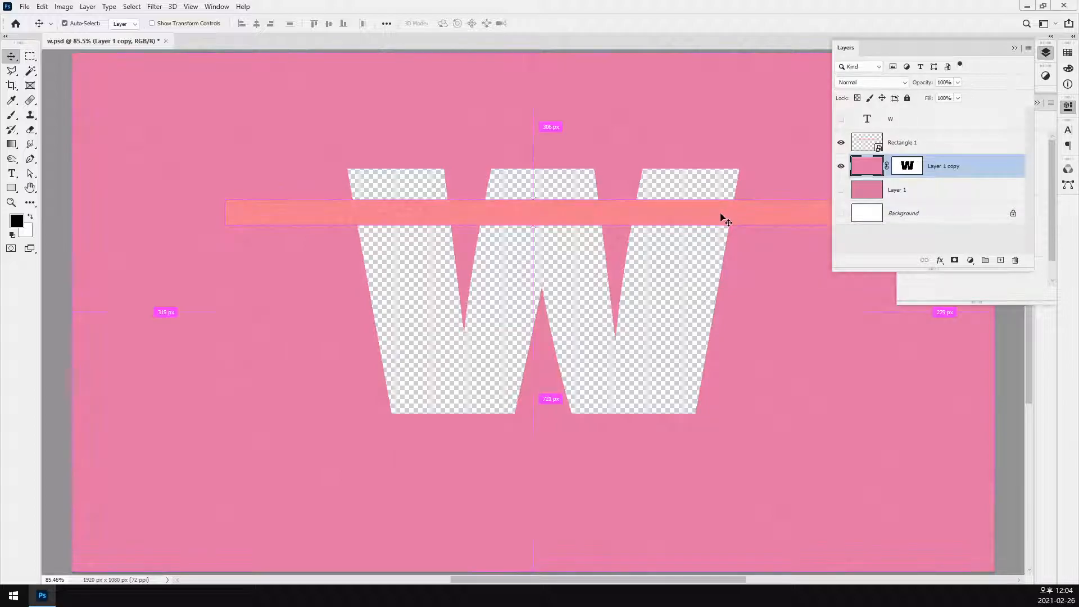
ctrl+click(725, 221)
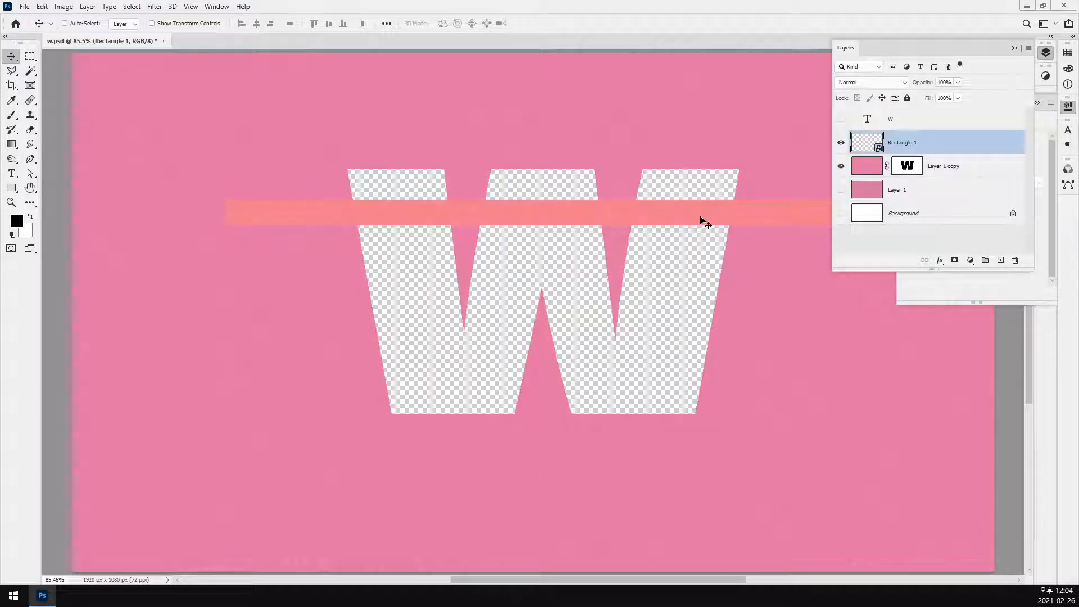
key(ctrl+j)
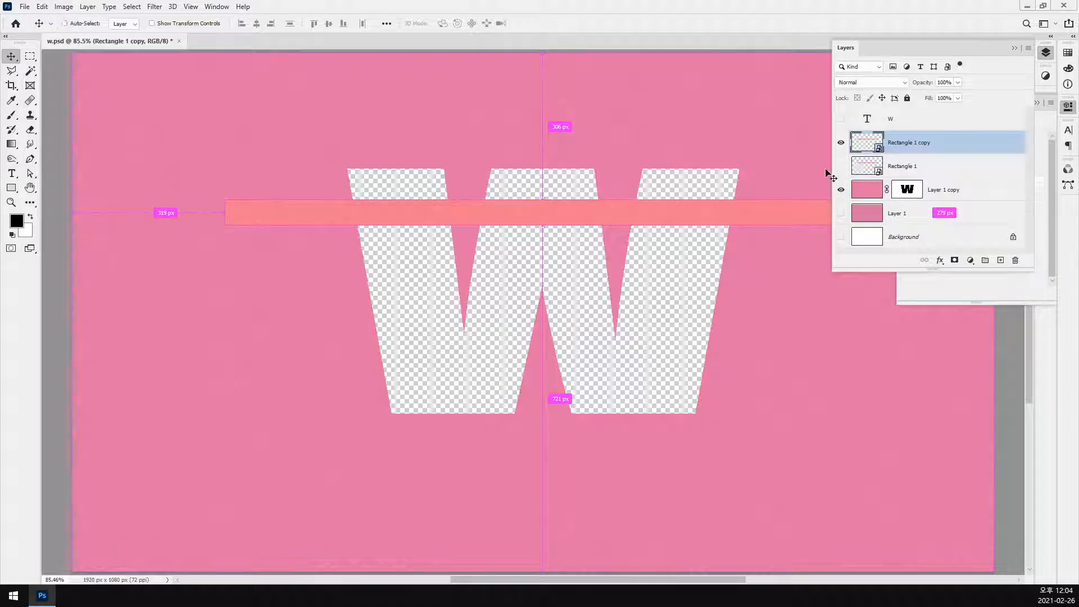
key(ctrl+t)
drag(256, 303, 322, 402)
drag(452, 270, 326, 249)
drag(145, 362, 311, 282)
key(Return)
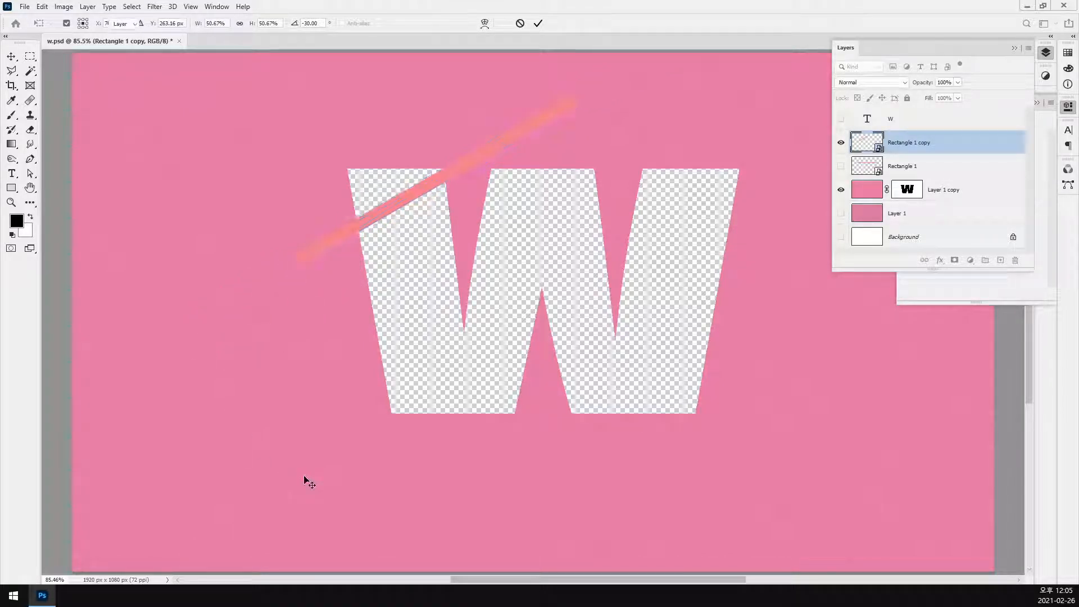
drag(394, 225, 378, 239)
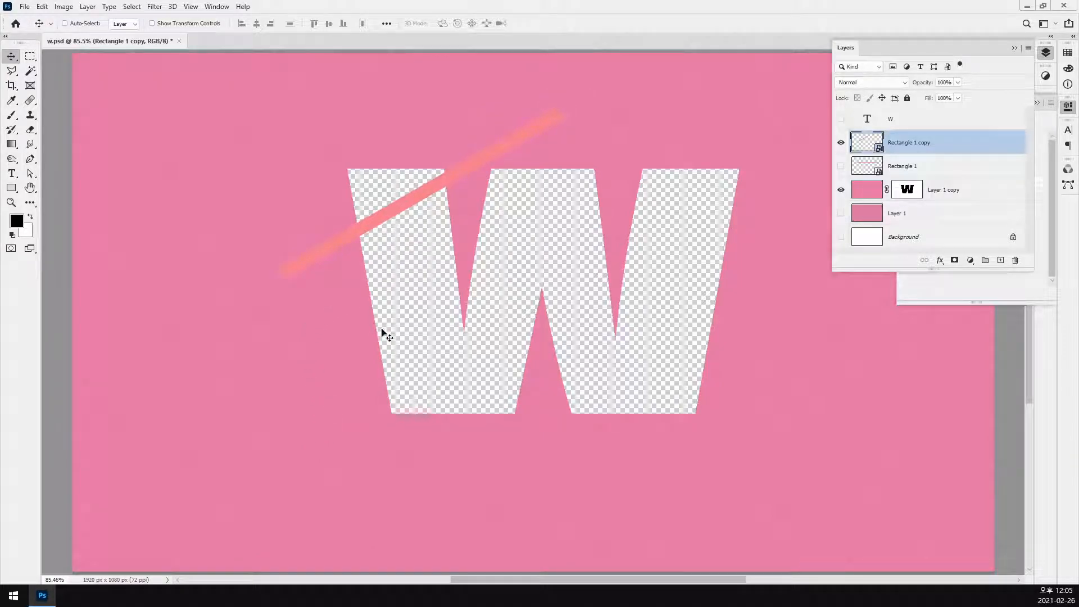
Step: Duplicate the angled strip, enlarge the copy to about 63% and rotate it steeper to run diagonally across the middle of the W
key(ctrl+j)
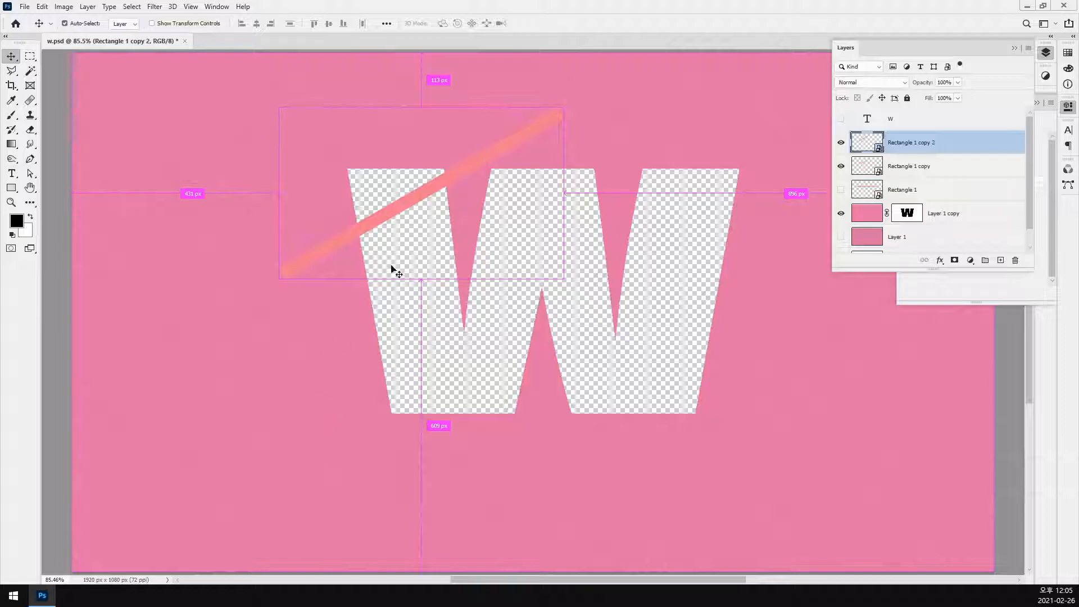
drag(395, 211, 468, 289)
key(ctrl+t)
drag(638, 193, 685, 138)
drag(648, 172, 627, 169)
drag(354, 447, 372, 453)
key(Return)
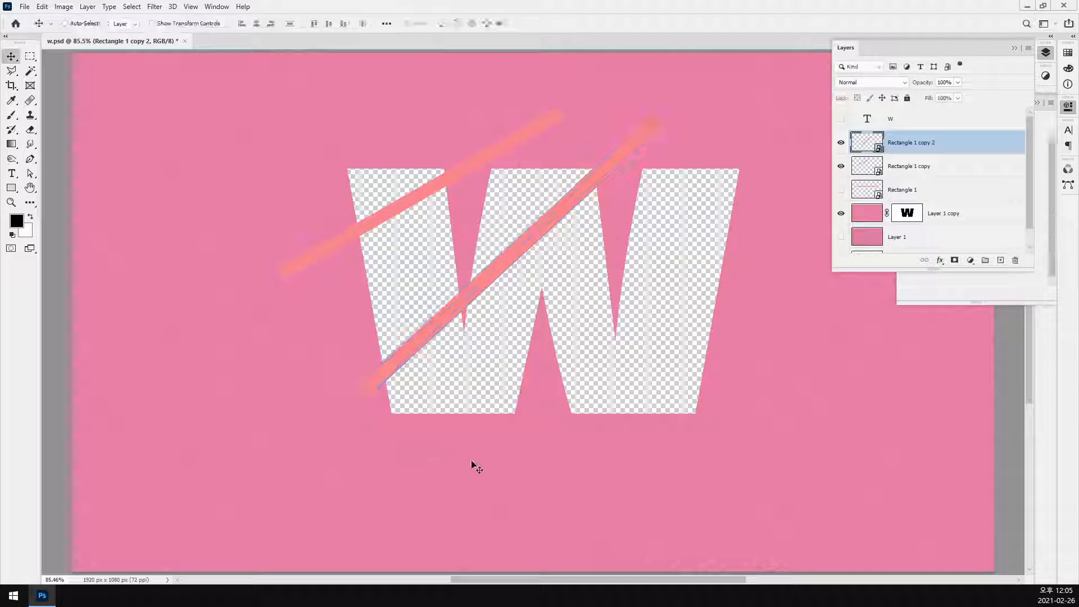
Step: Copy the middle diagonal strip onto the W's right arm and rotate it steeply along the arm
drag(498, 269, 657, 349)
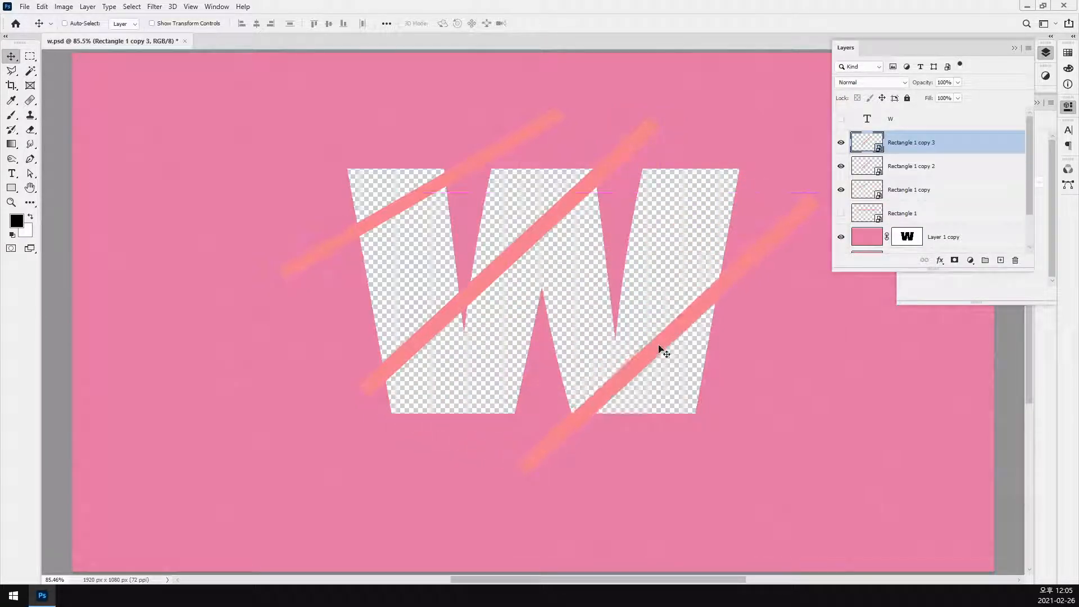
key(ctrl+t)
drag(624, 469, 703, 501)
drag(645, 404, 645, 373)
key(Return)
Step: Duplicate the steep right-arm strip, rotate the copy to a shallower diagonal crossing it, and move the copy one layer down
key(ctrl)
key(ctrl+j)
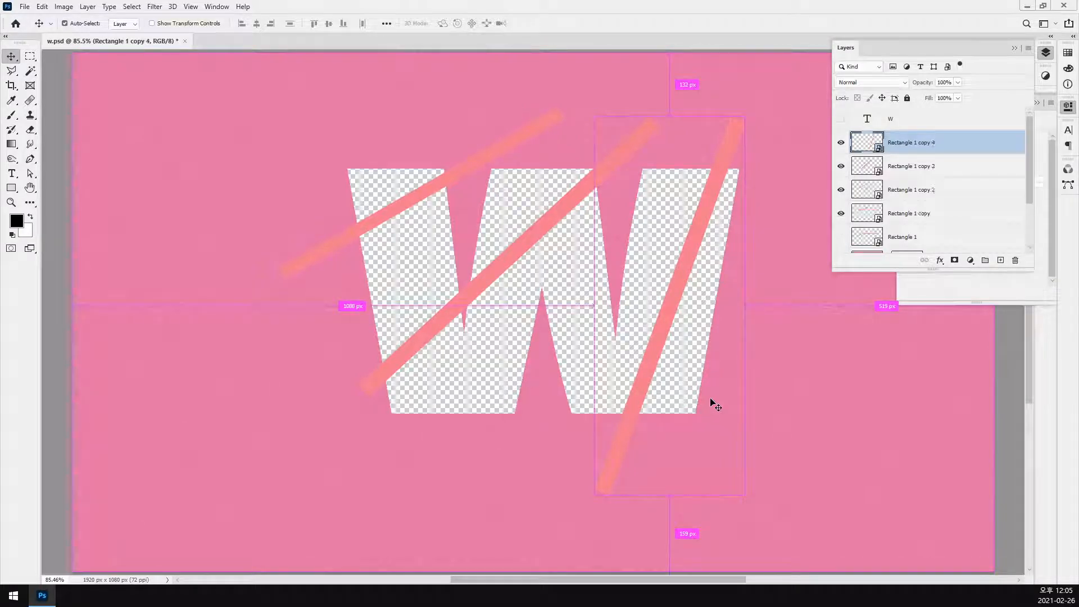
key(ctrl+t)
drag(744, 462, 669, 486)
key(Return)
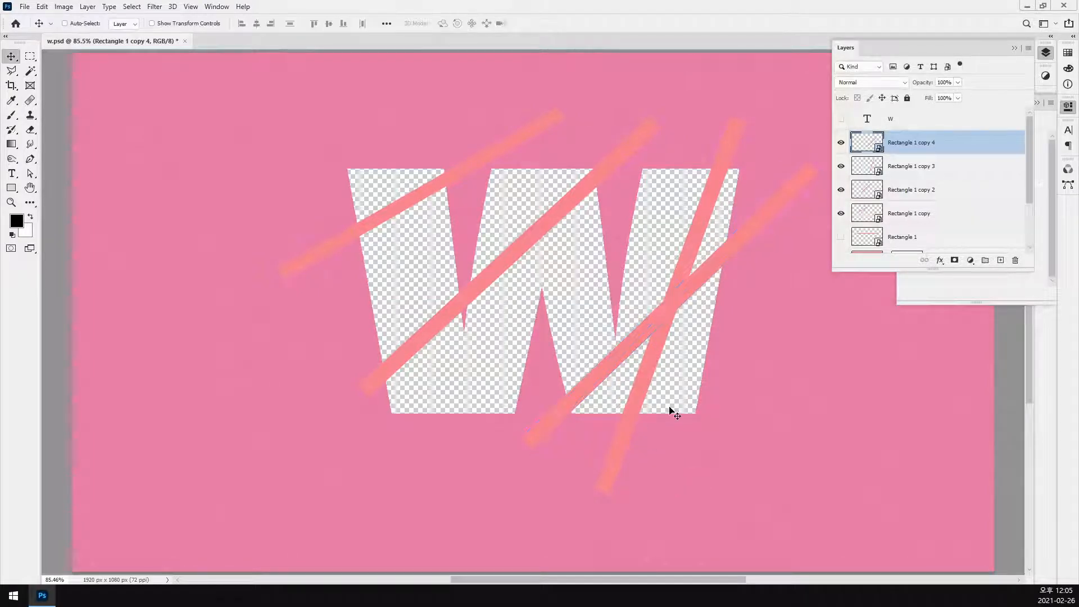
key(ctrl+bracketleft)
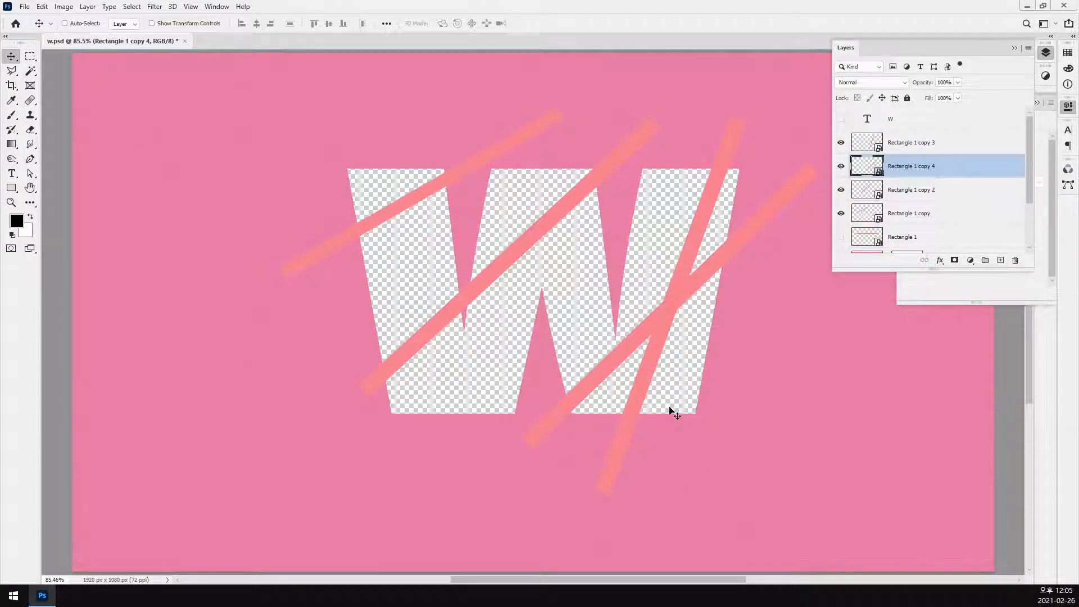
Step: Add a smaller copy of the strip to the W's right arm, leaning the opposite way across the other two strips
drag(651, 398, 666, 421)
key(ctrl+t)
drag(693, 470, 857, 449)
drag(756, 485, 718, 380)
key(Return)
Step: Rotate the steep right-arm strip to about -84° and nudge the three right-arm strips so they cross at one point
drag(629, 345, 638, 343)
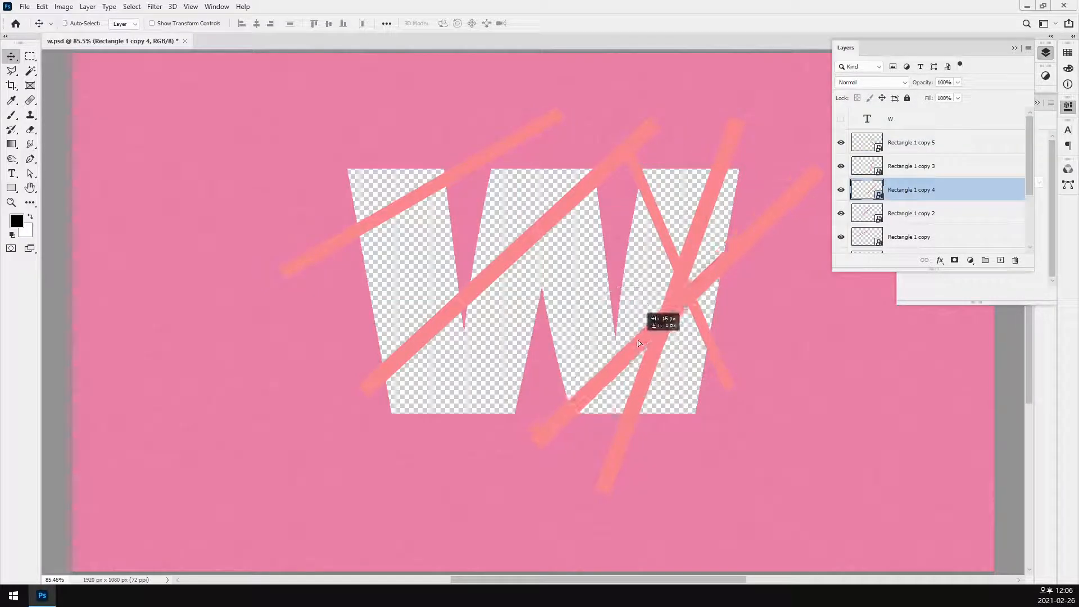
ctrl+click(631, 439)
drag(632, 445, 641, 441)
key(ctrl+t)
drag(674, 506, 726, 520)
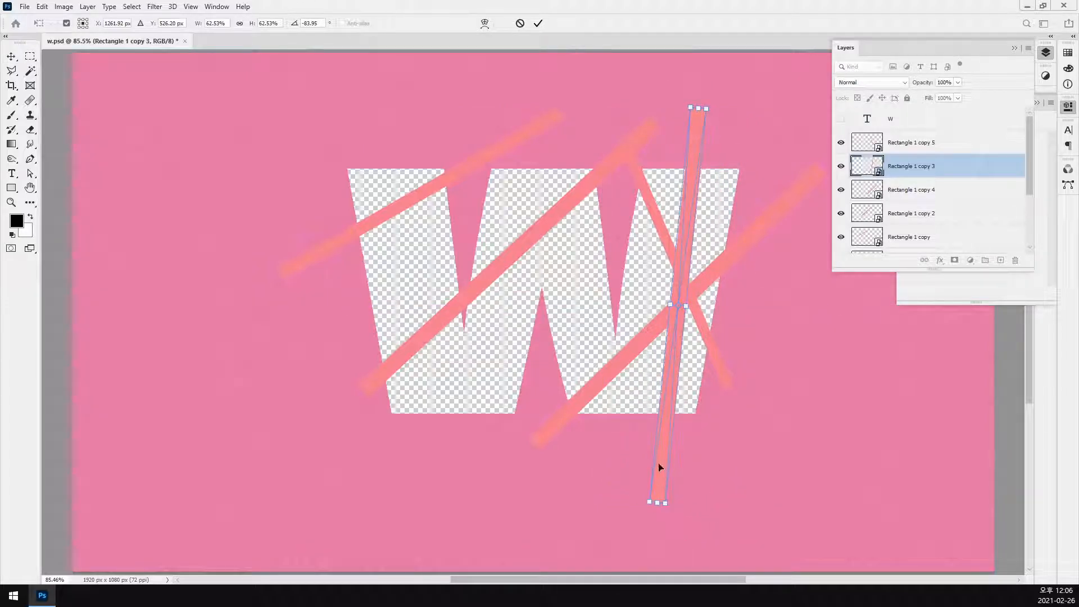
drag(660, 460, 663, 460)
key(Return)
mouse_move(700, 323)
mouse_down()
mouse_move(693, 308)
mouse_move(696, 335)
mouse_up()
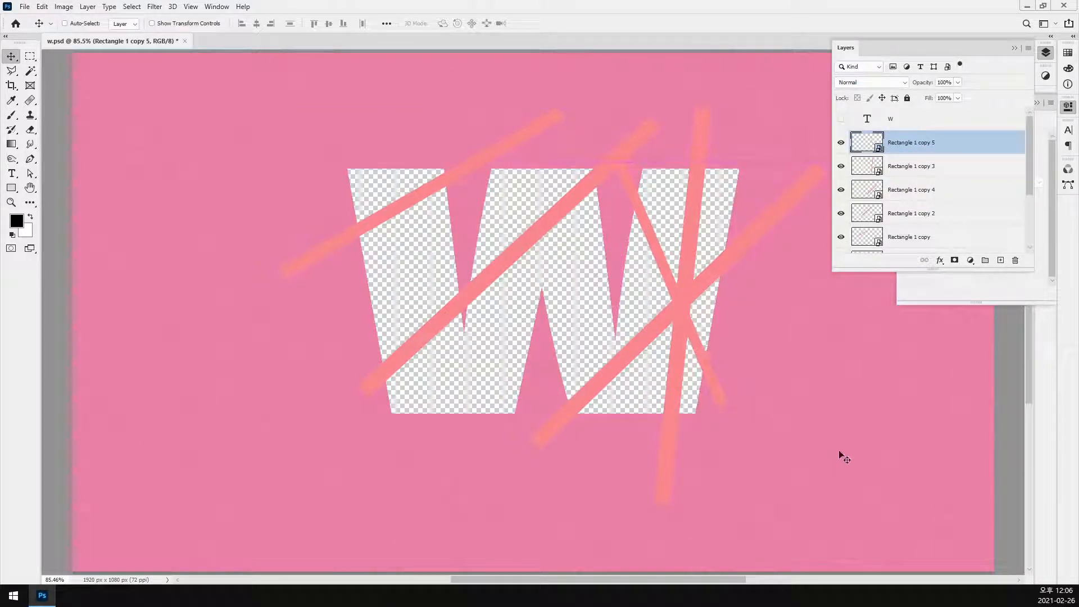
key(ctrl)
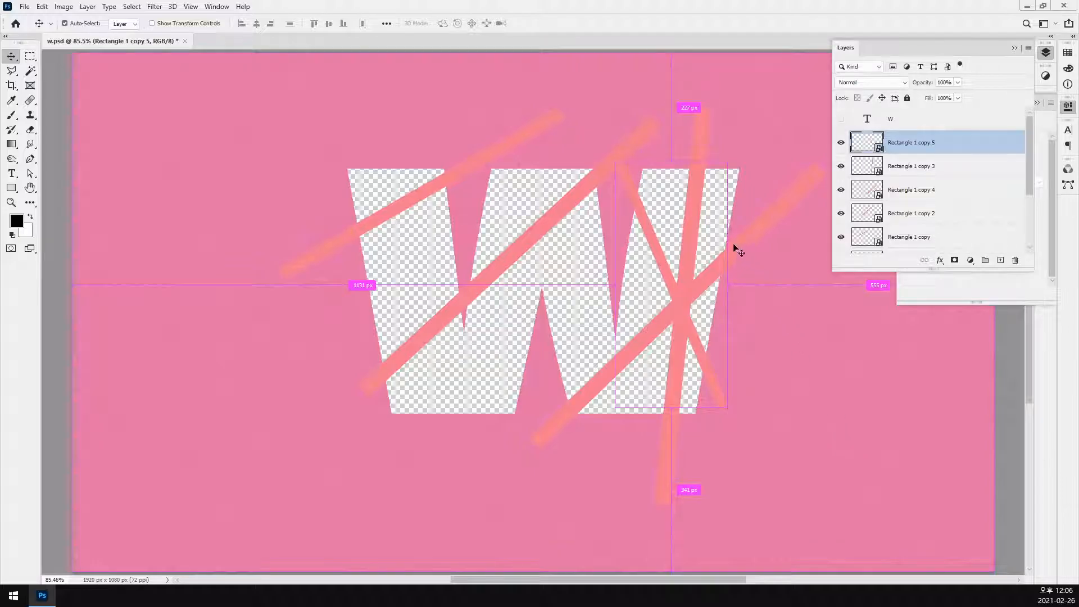
Step: Duplicate the middle diagonal strip and rotate the copy so it slopes down across the top of the W's middle section
drag(554, 229, 578, 216)
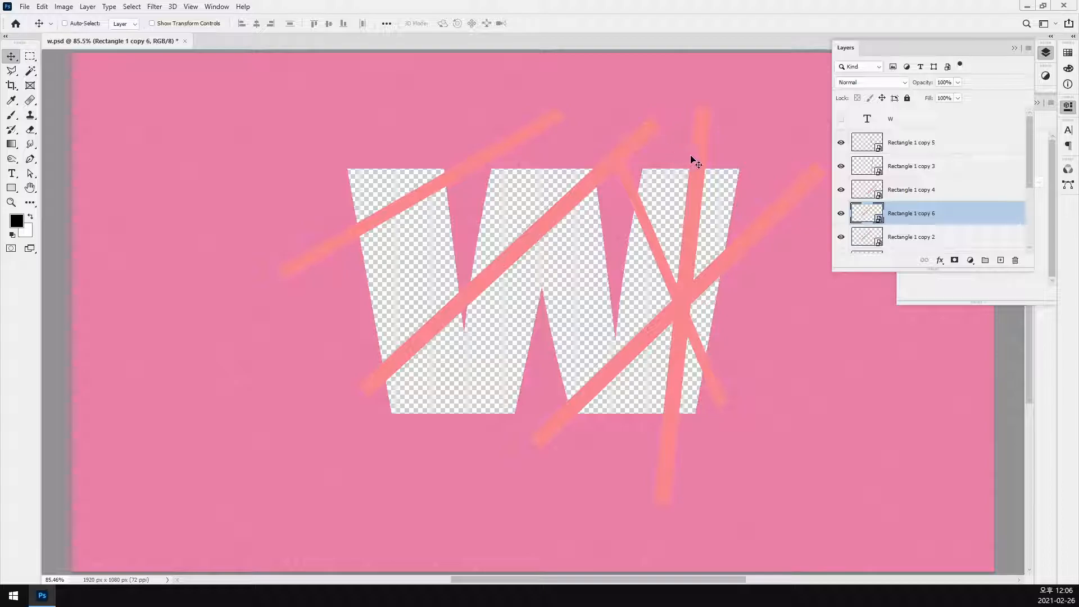
key(ctrl+t)
drag(685, 131, 612, 227)
drag(306, 104, 332, 229)
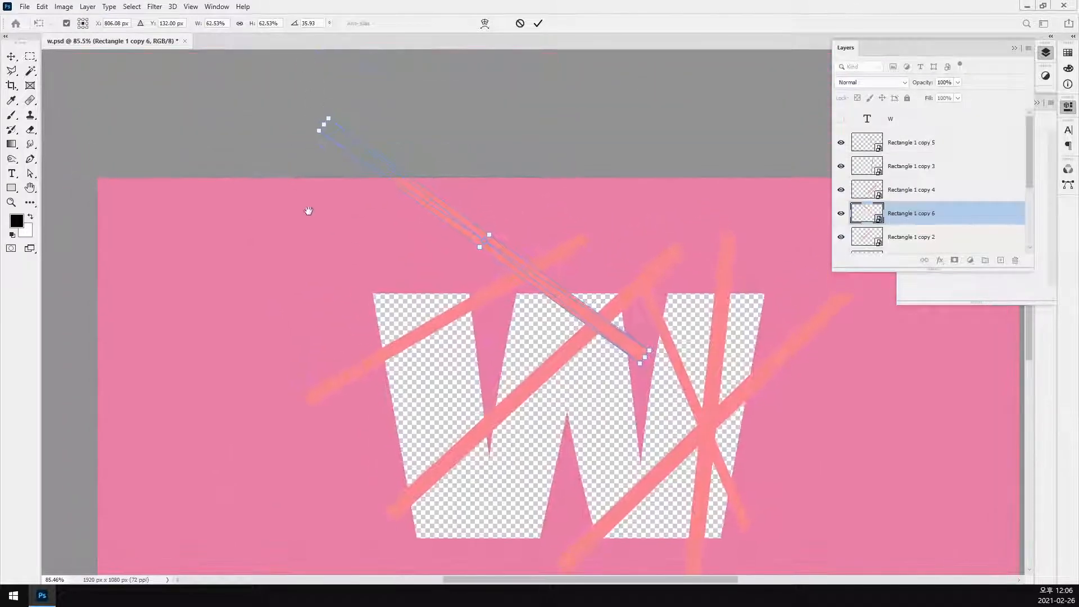
drag(293, 124, 302, 147)
drag(589, 292, 559, 335)
key(Return)
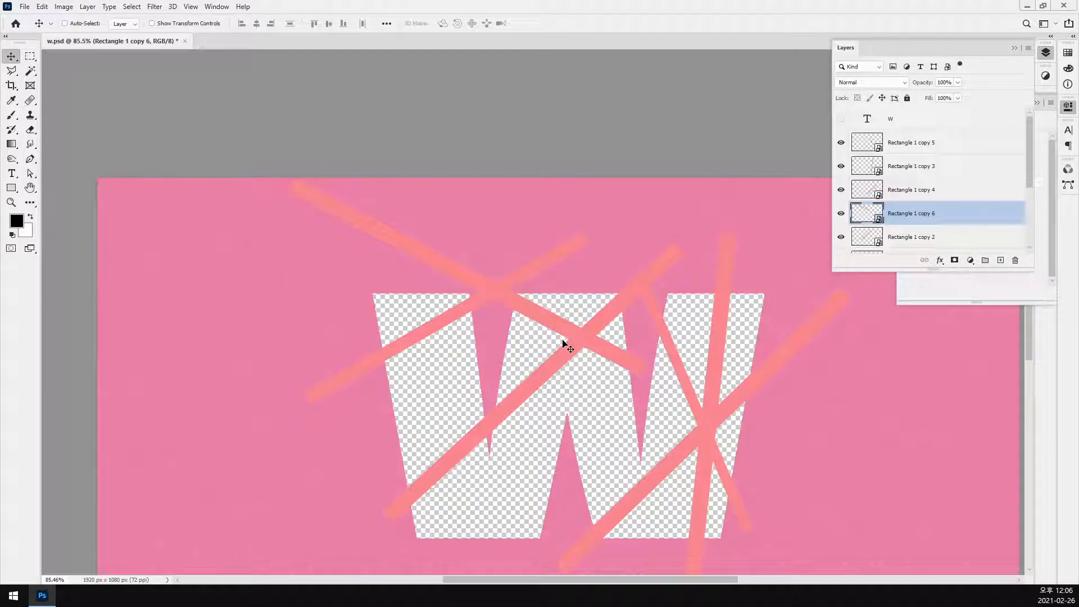
Step: Copy the right arm's long diagonal strip to the lower part of the W's left half, smaller and at a shallower angle
drag(736, 337, 494, 532)
scroll(534, 495, down, 5)
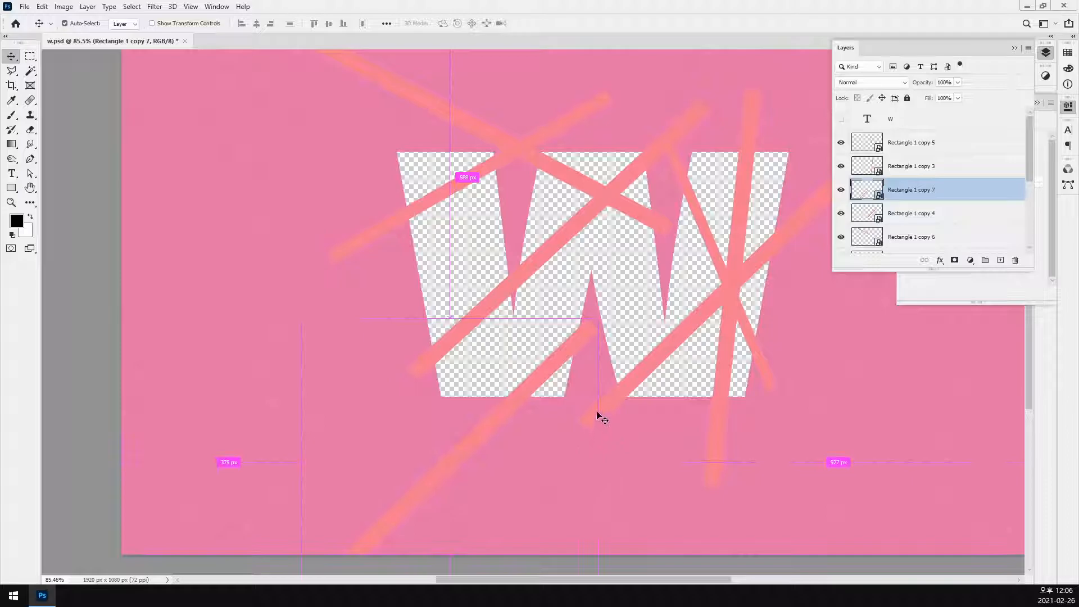
key(ctrl+t)
drag(590, 326, 555, 345)
drag(263, 574, 444, 312)
key(Return)
drag(809, 332, 693, 412)
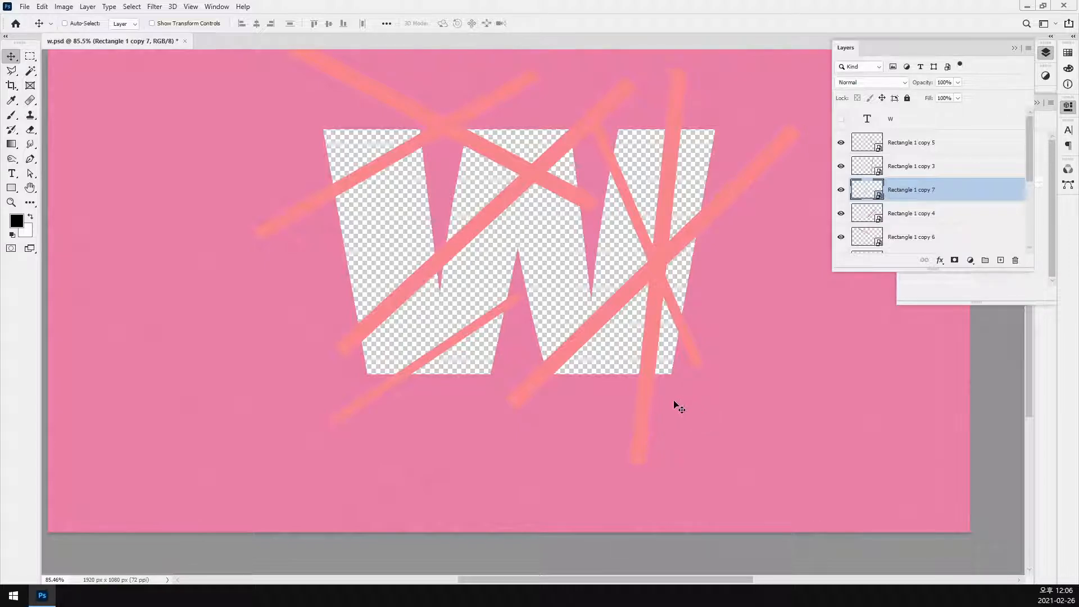
Step: Duplicate the strip crossing the top middle, scale the copy to 45.77%, and rotate it steeply down to the W's central notch
ctrl+click(573, 194)
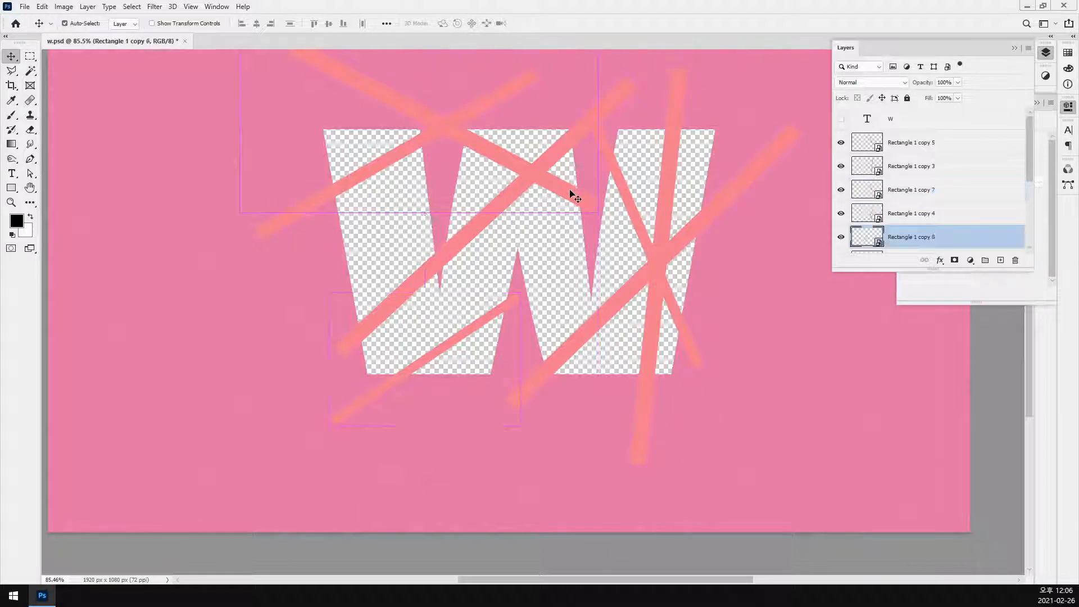
drag(573, 193, 424, 289)
key(ctrl+t)
drag(390, 278, 503, 283)
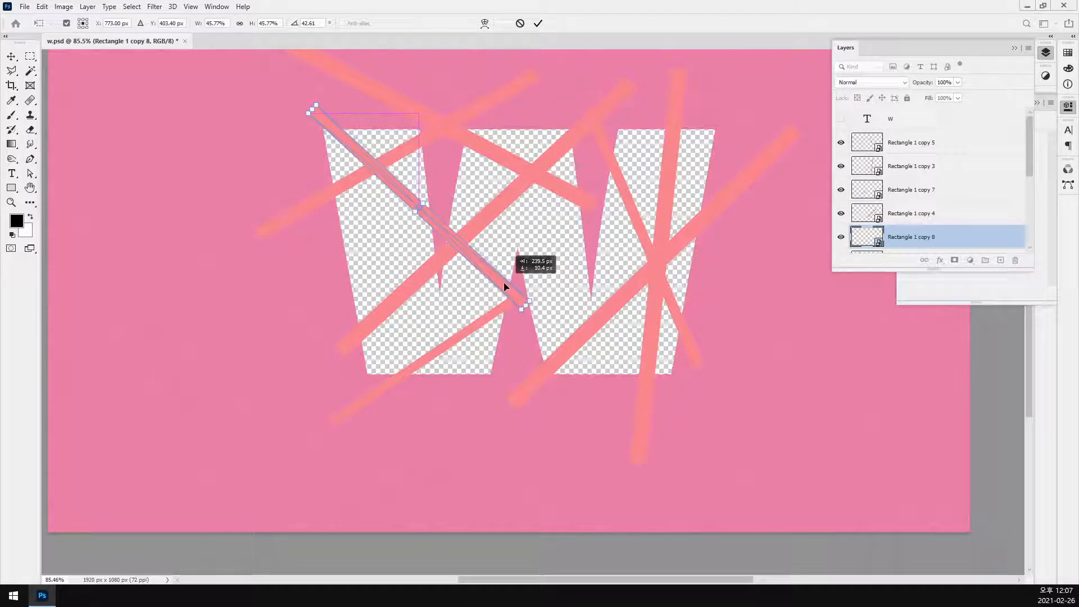
drag(554, 323, 512, 361)
drag(484, 320, 513, 316)
drag(518, 321, 534, 315)
drag(500, 237, 479, 218)
key(Return)
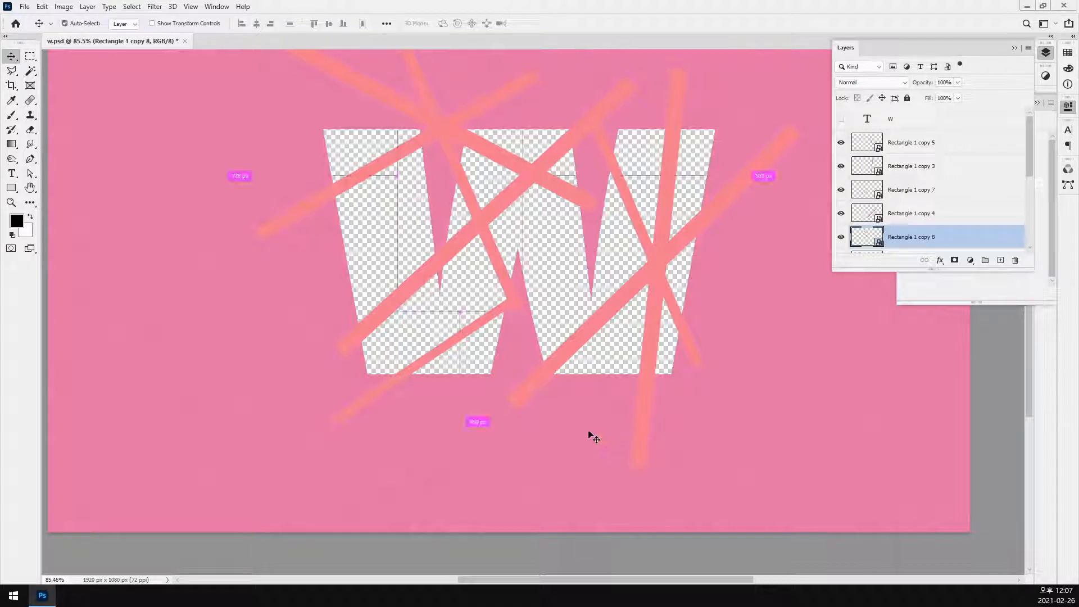
Step: Duplicate the steep strip at the central notch and rotate the copy to about 26.91° across the upper left arm
key(ctrl+j)
key(ctrl+t)
drag(525, 328, 423, 190)
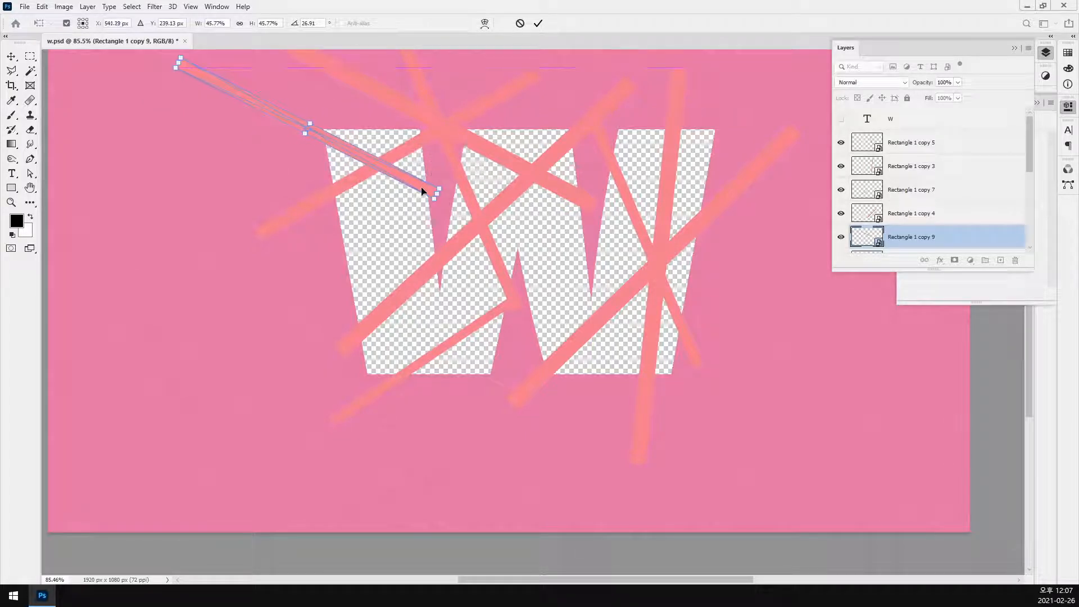
key(Return)
Step: Duplicate the upper left arm's downward-sloping strip, move the copy across the lower left arm, and rotate it slightly flatter
key(ctrl+j)
drag(412, 184, 484, 335)
key(ctrl+t)
drag(548, 358, 599, 404)
key(Return)
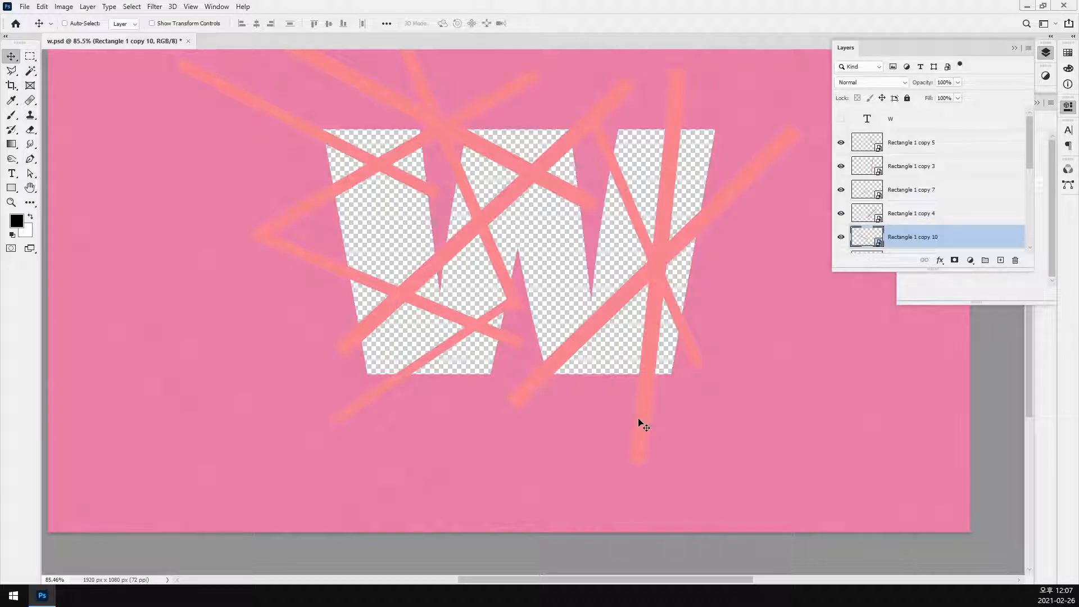
Step: Copy the right arm's steep strip onto the W's left arm, scale it to 43.97%, and save the document
drag(646, 369, 389, 333)
key(ctrl+t)
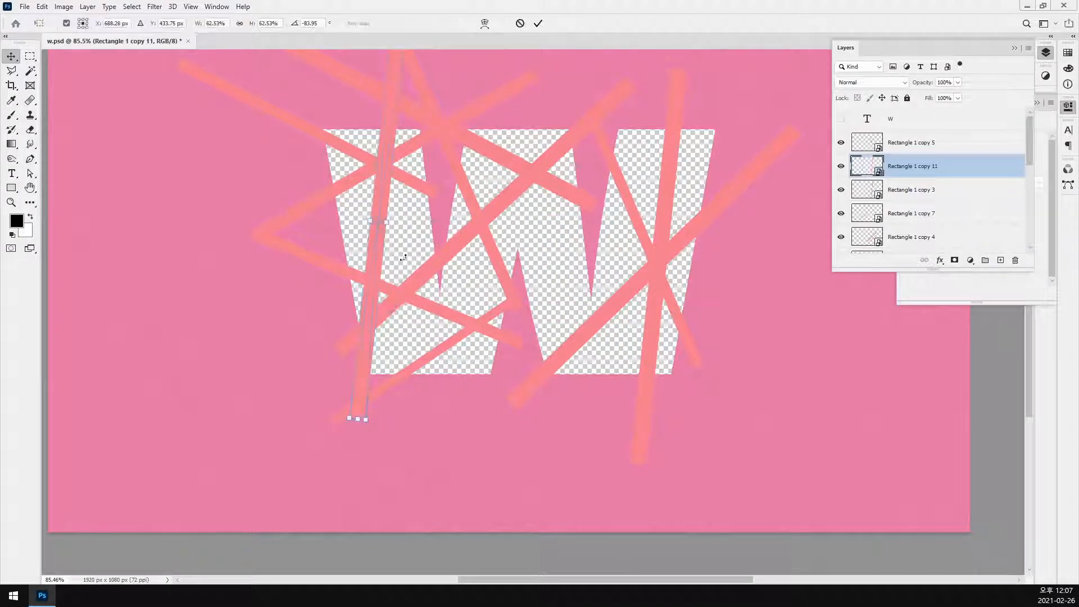
drag(416, 71, 393, 188)
drag(386, 281, 386, 246)
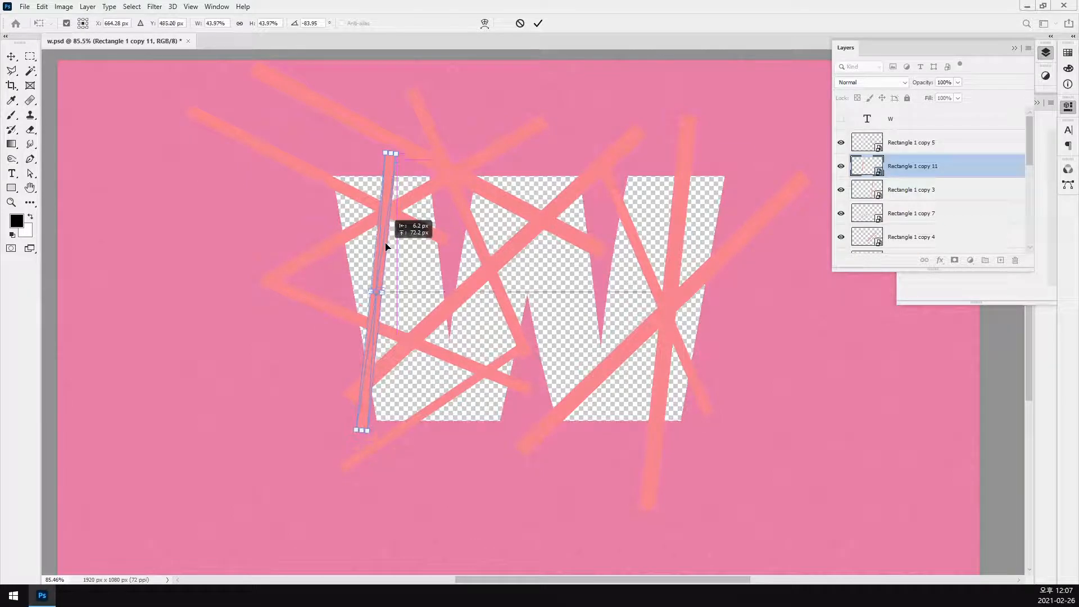
key(Return)
key(ctrl+s)
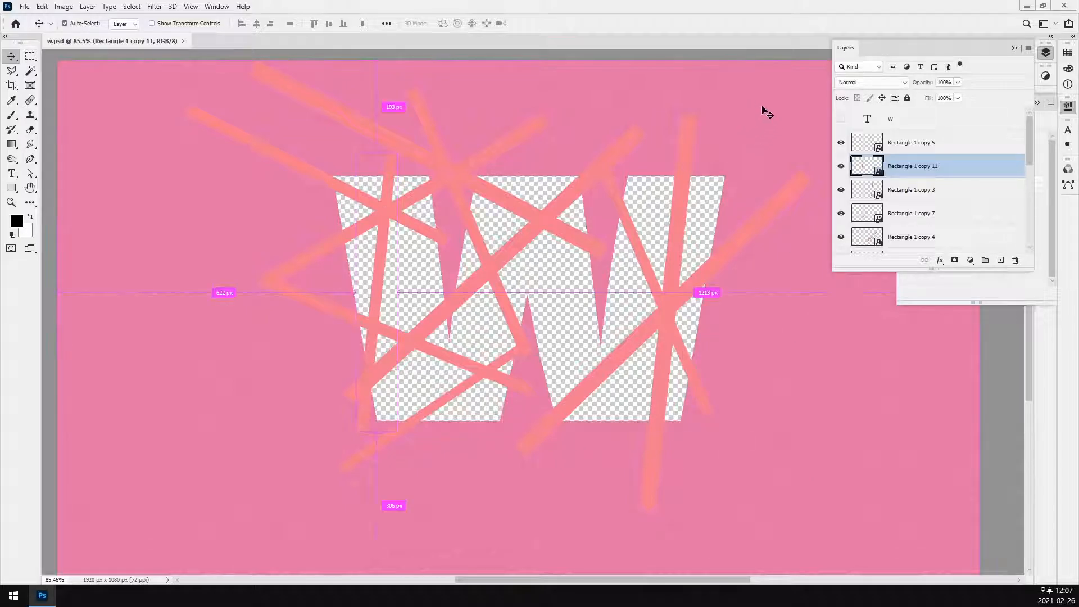
key(ctrl+2)
mouse_move(761, 77)
mouse_down()
mouse_move(786, 120)
mouse_move(804, 64)
mouse_up()
key(Escape)
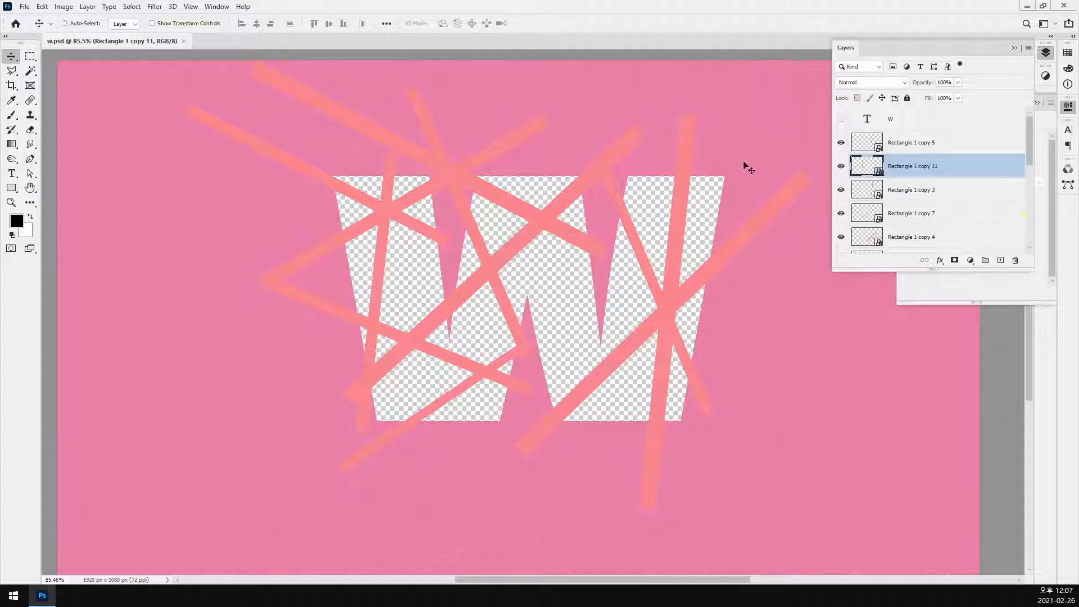
Step: Move the masked Layer 1 copy above all the strip layers so the strips show only inside the W
drag(1024, 272, 1024, 581)
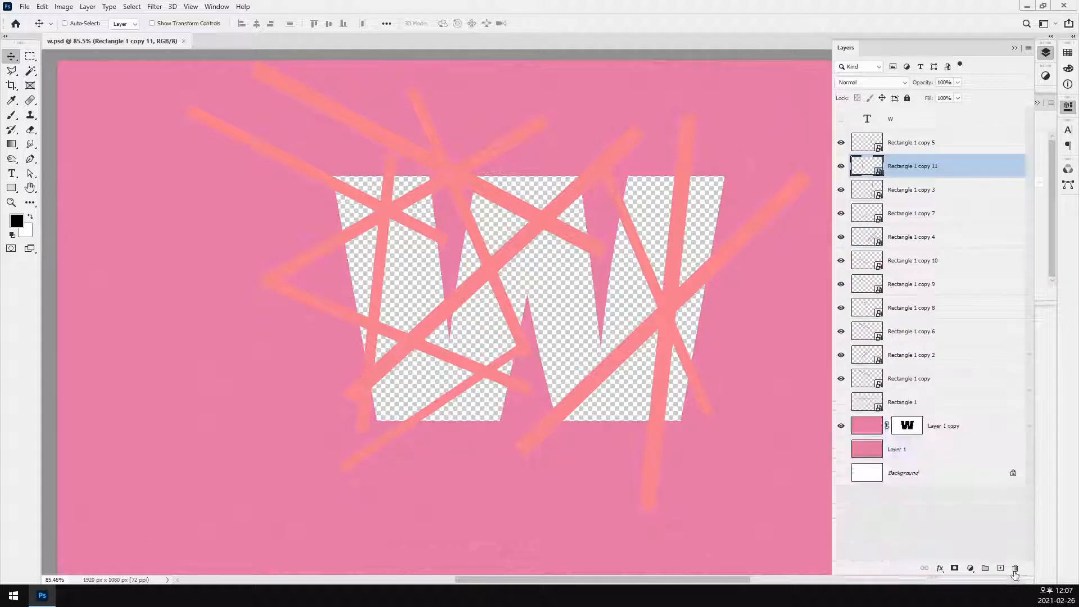
click(981, 430)
drag(980, 430, 947, 136)
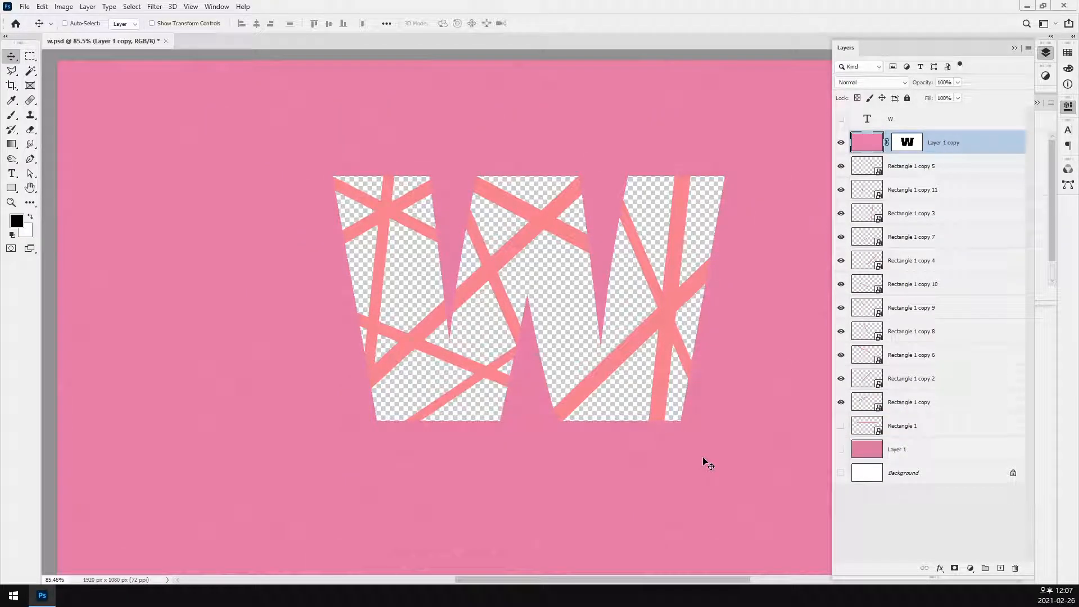
Step: Compare the whole artwork with the reference W picture and preview the pink Layer 1 base beneath the strips
key(ctrl+minus)
key(ctrl+minus)
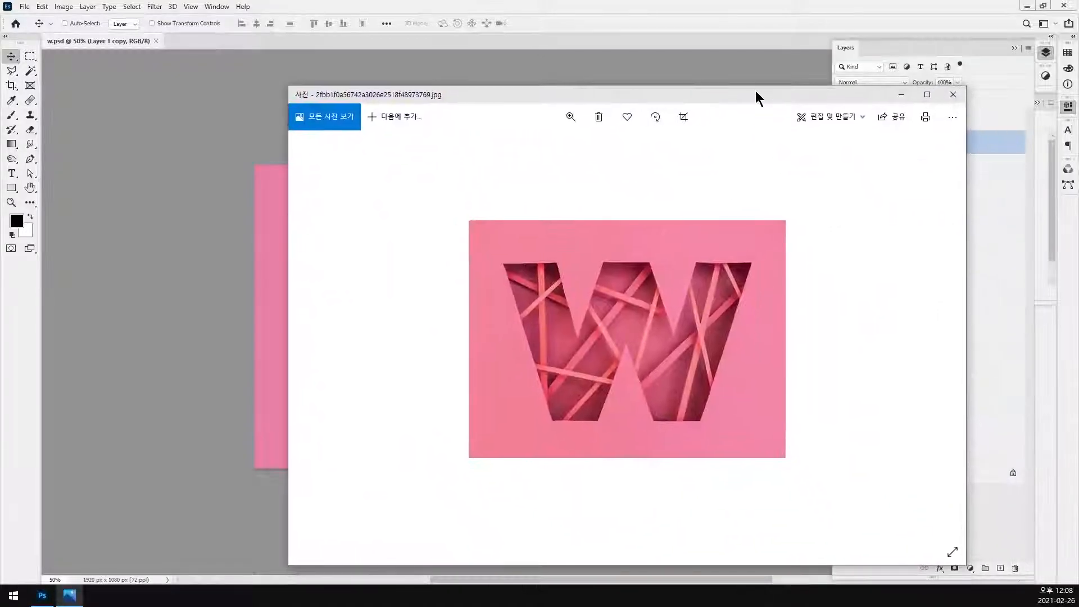
drag(756, 90, 1078, 27)
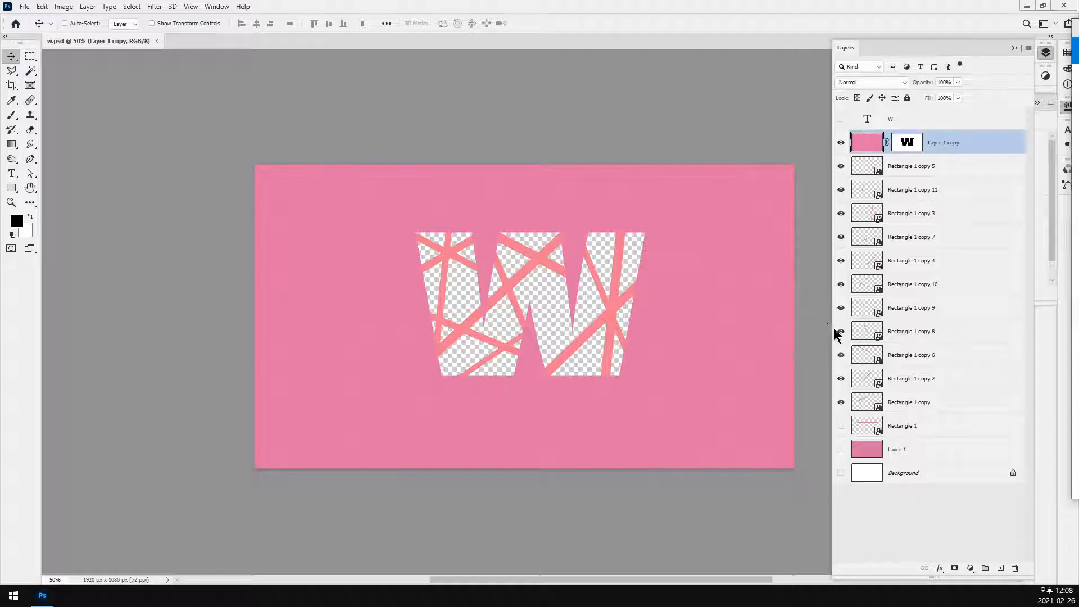
click(841, 455)
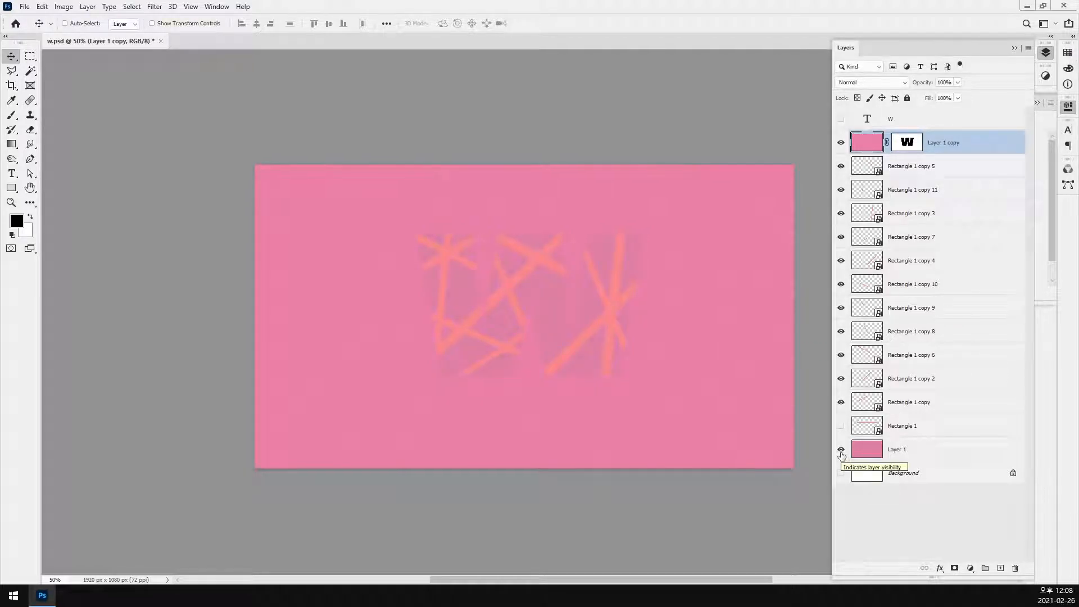
click(842, 452)
scroll(560, 337, up, 1)
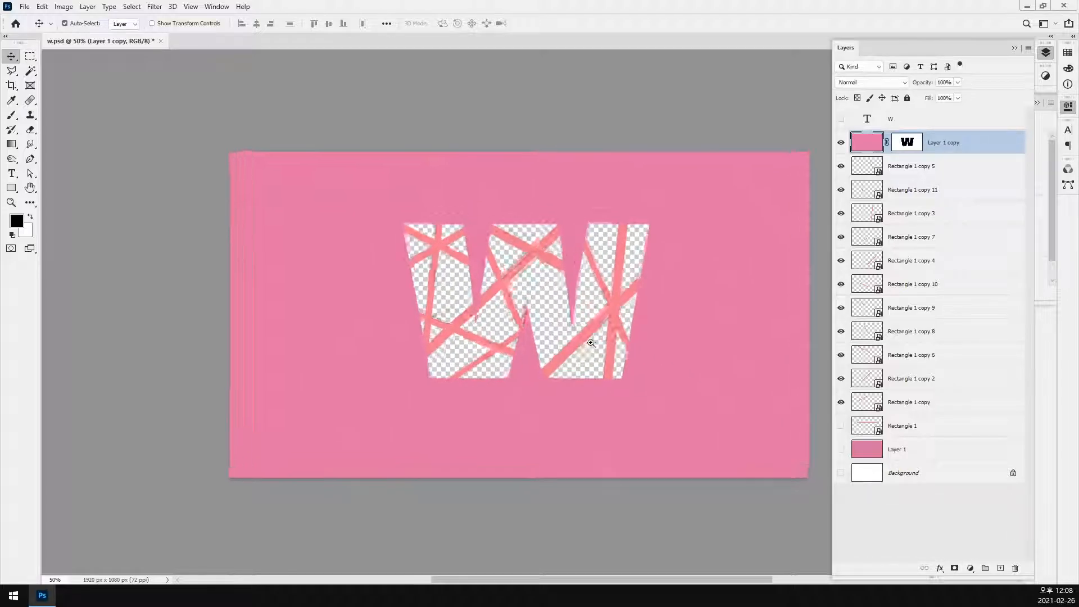
Step: Group all the strip layers from Rectangle 1 copy 5 down to Rectangle 1 and hide the group
drag(955, 171, 967, 408)
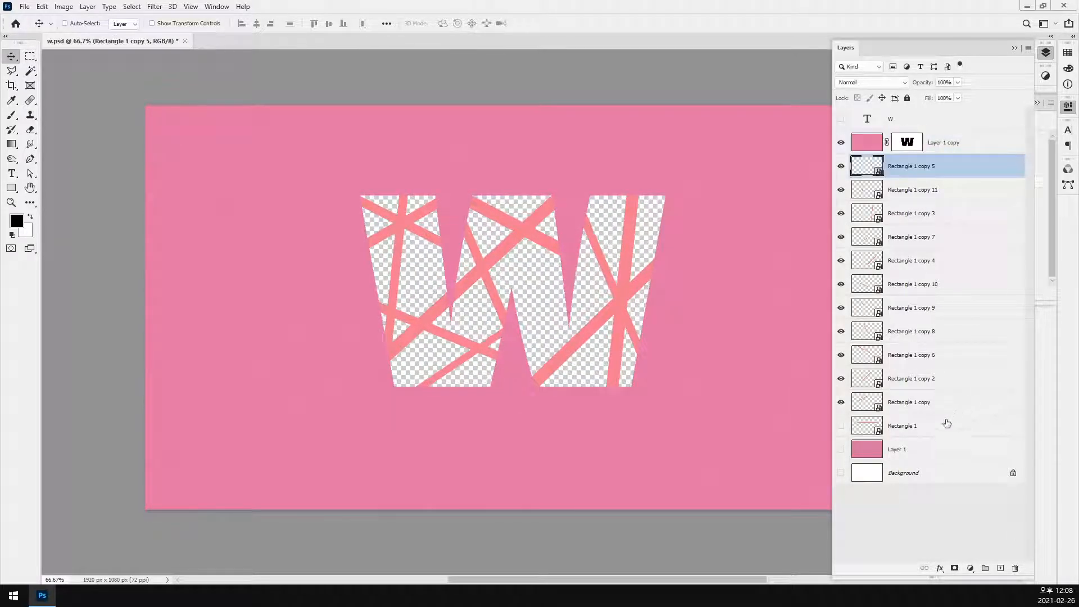
shift+click(951, 426)
key(ctrl+g)
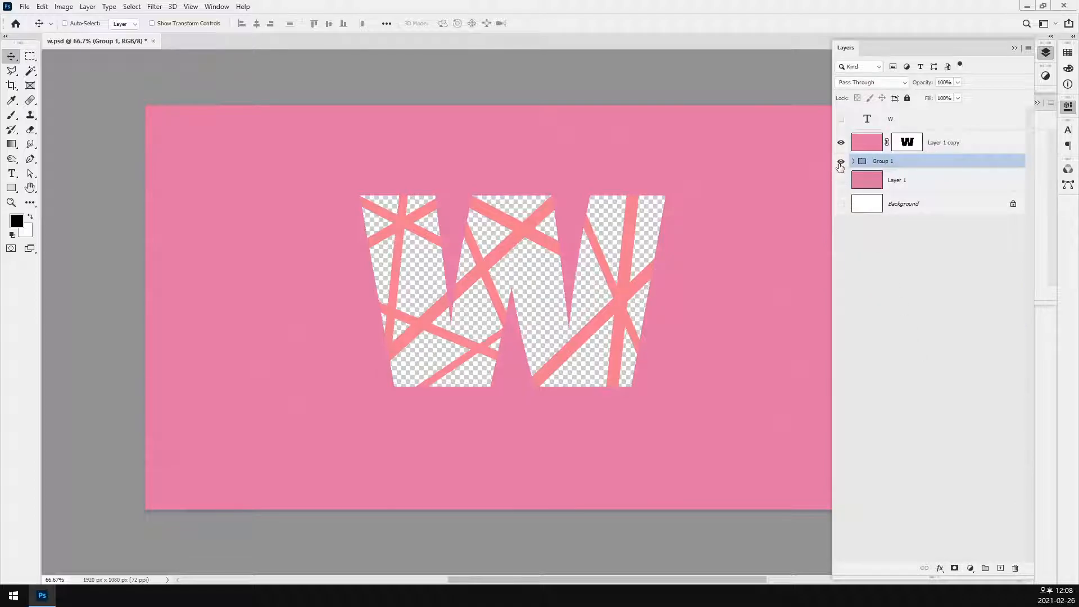
click(841, 163)
Step: Check the W cutout in Layer 1 copy by toggling its visibility, leave it visible, and save the document
click(986, 144)
click(842, 144)
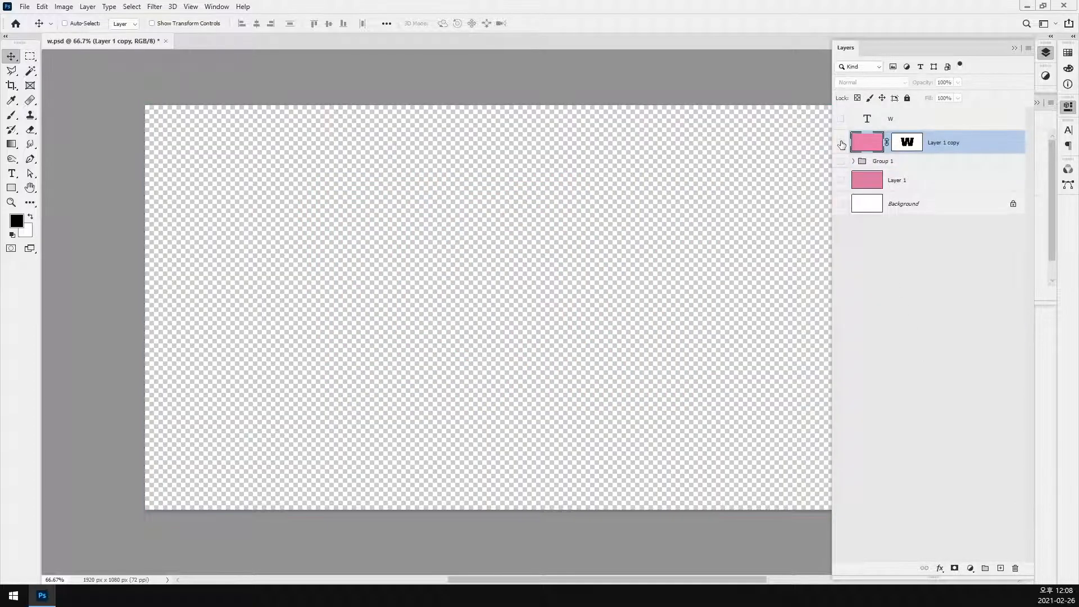
click(841, 144)
click(842, 144)
click(842, 143)
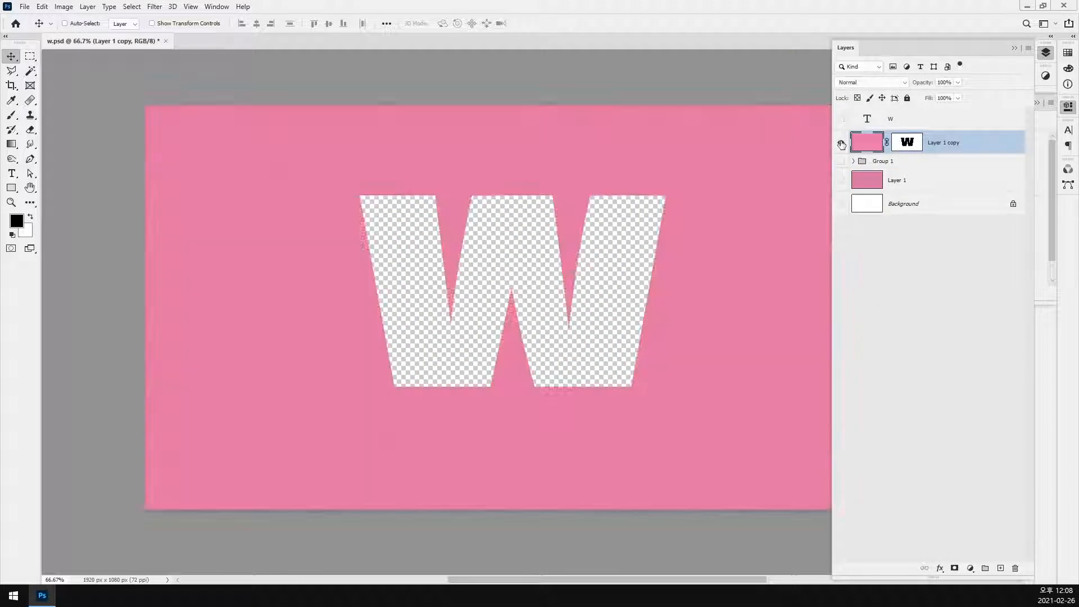
key(ctrl+s)
Step: Add a Multiply drop shadow at 33% opacity to Layer 1 copy and show the pink Layer 1 beneath the cutout
double_click(993, 145)
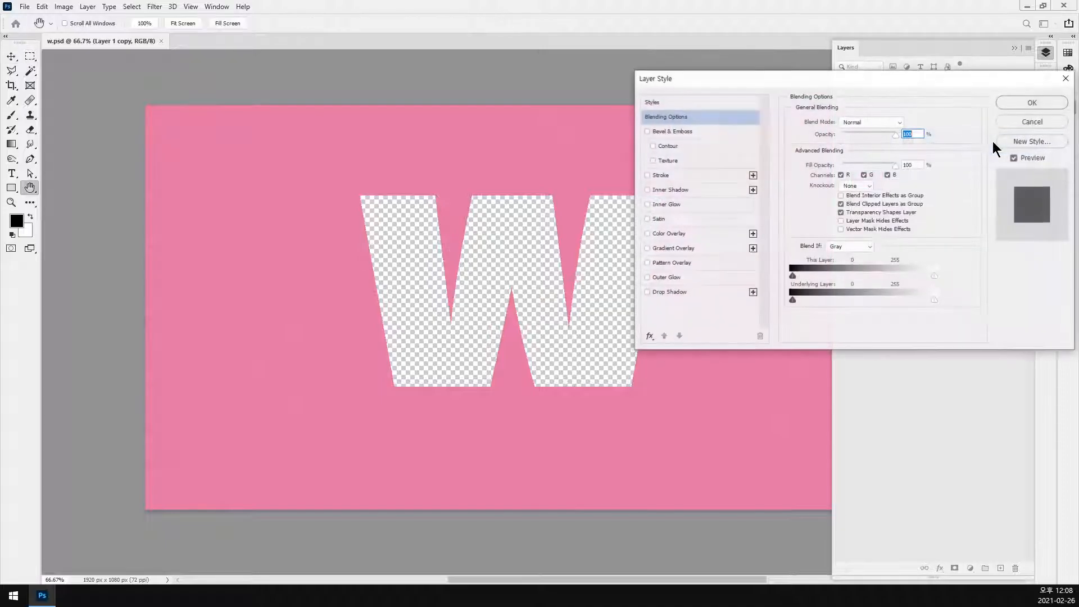
click(701, 295)
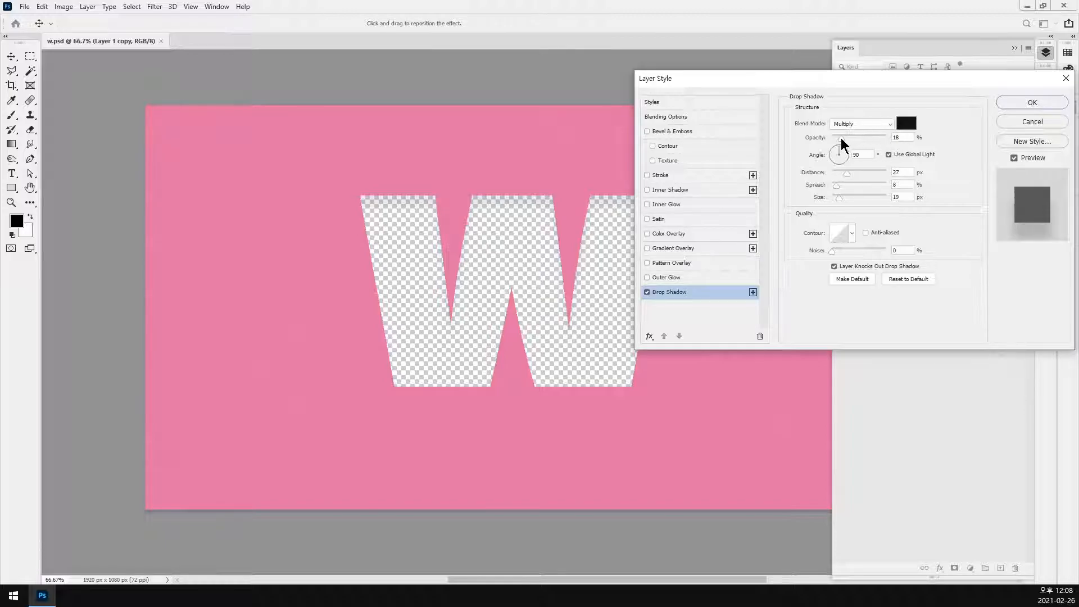
drag(841, 137, 855, 139)
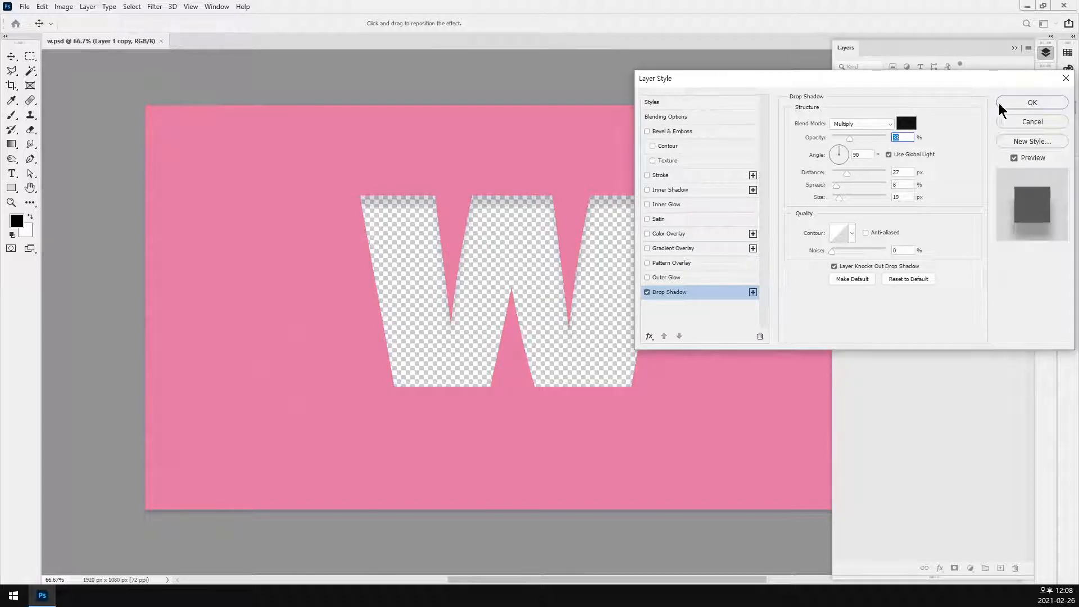
click(1011, 104)
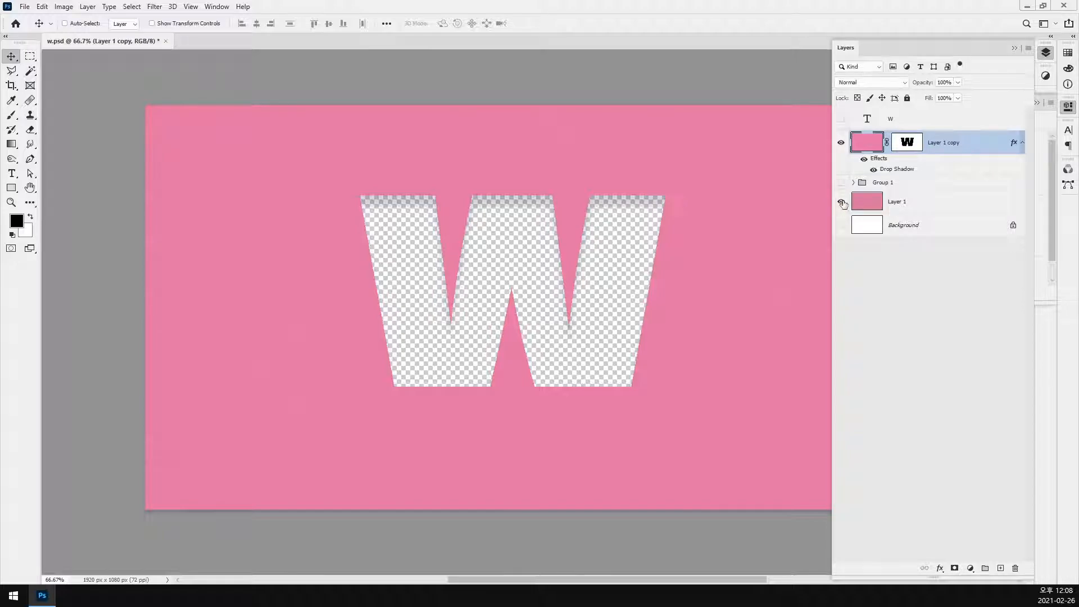
click(841, 202)
scroll(571, 436, up, 1)
drag(607, 450, 636, 475)
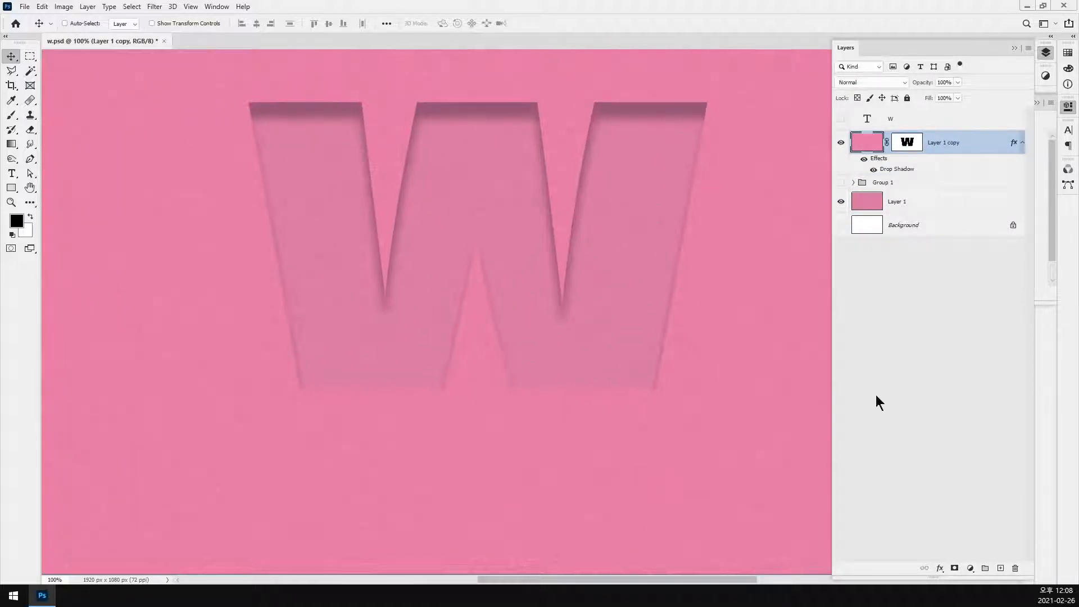
Step: Set Layer 1 copy's drop shadow to a 135° angle, 17 px distance, 18% spread and 54 px size
double_click(987, 139)
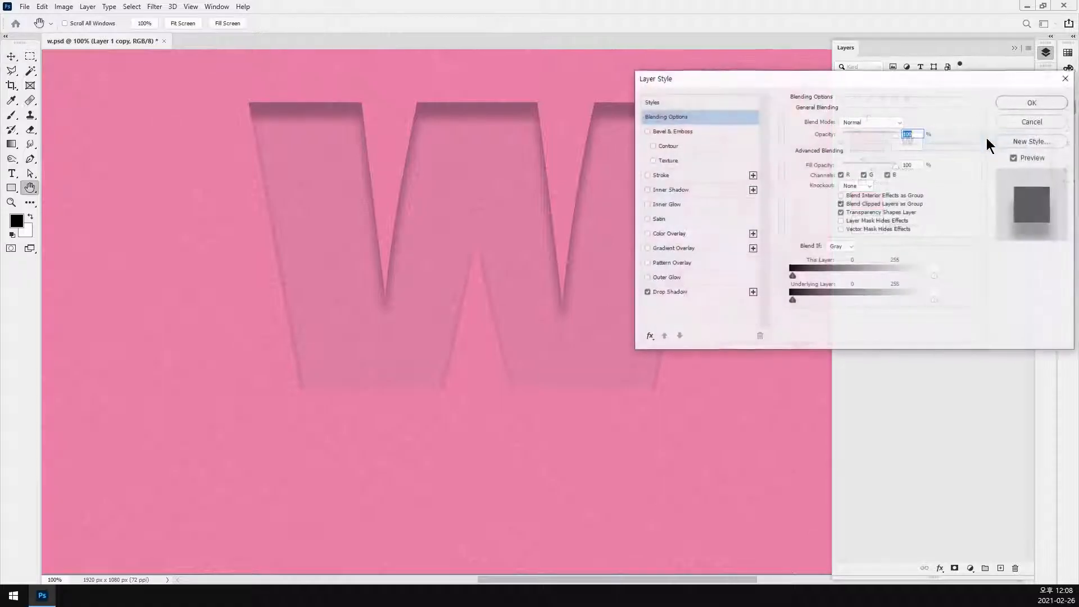
click(674, 292)
drag(824, 82, 852, 125)
drag(873, 217, 883, 245)
drag(868, 200, 875, 242)
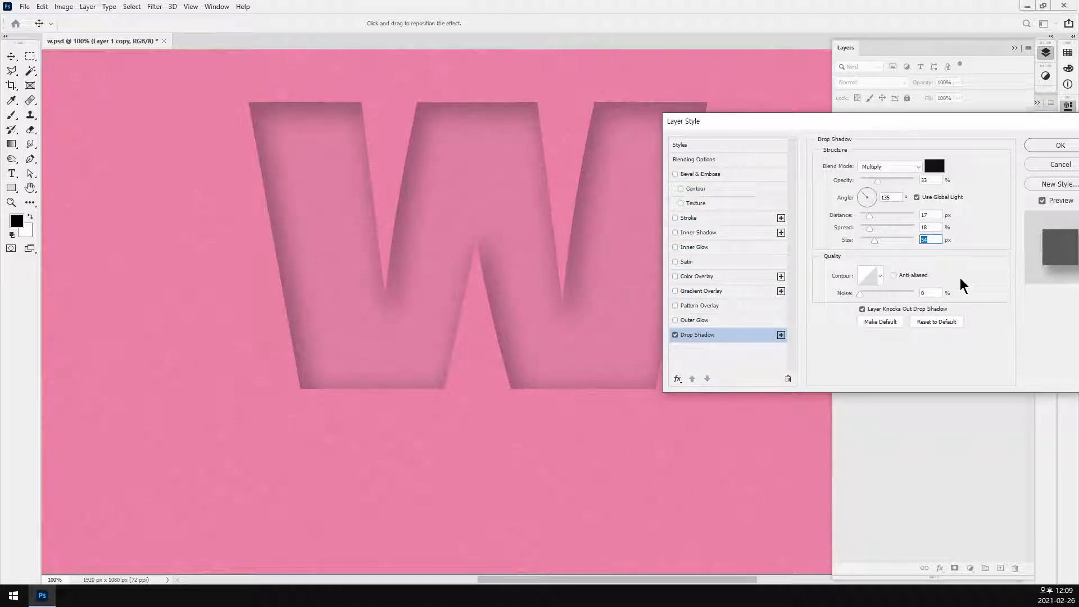
click(935, 166)
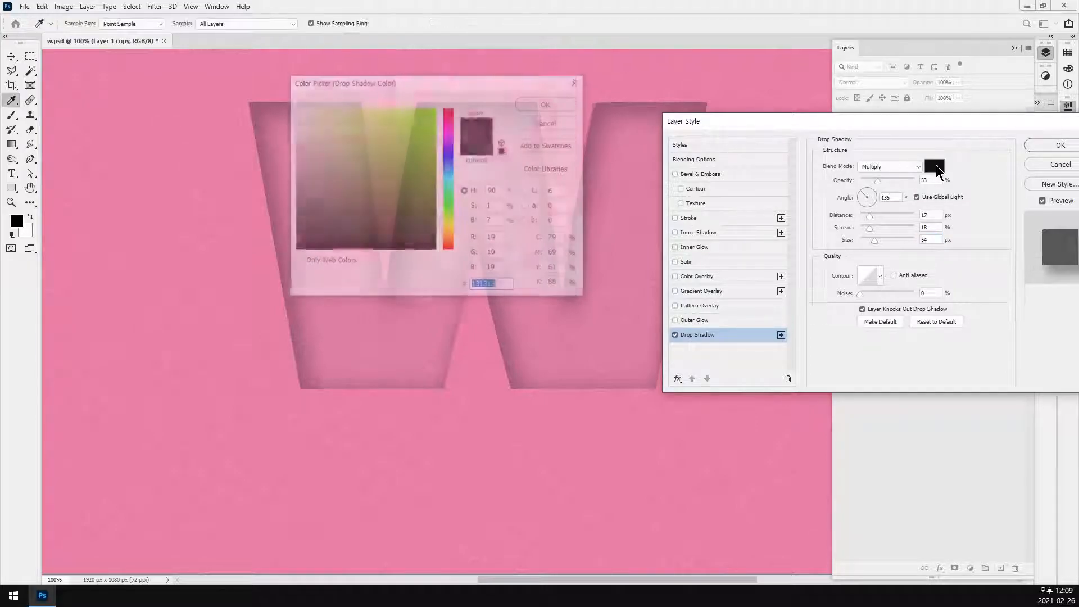
click(612, 63)
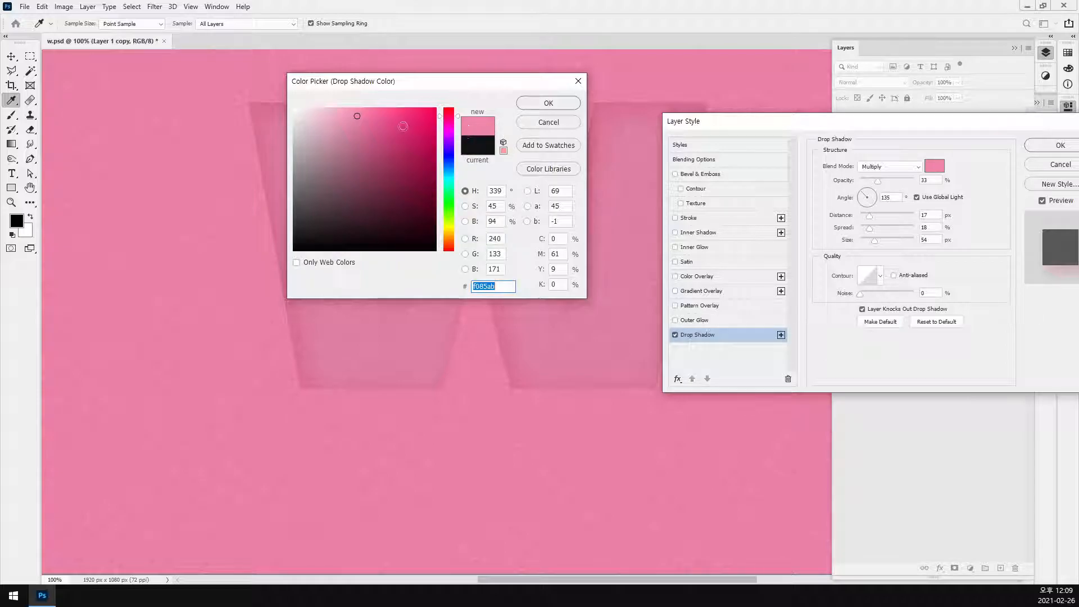
click(545, 122)
Step: Change Layer 1 copy's drop shadow color to a muted pink, about #bb728c
drag(835, 124, 570, 130)
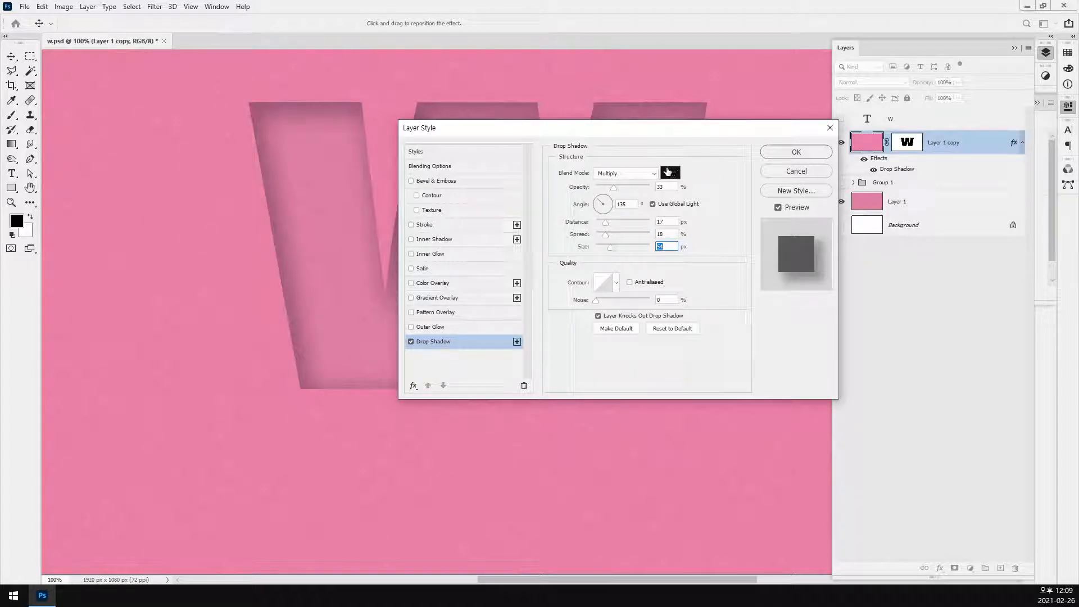
click(672, 174)
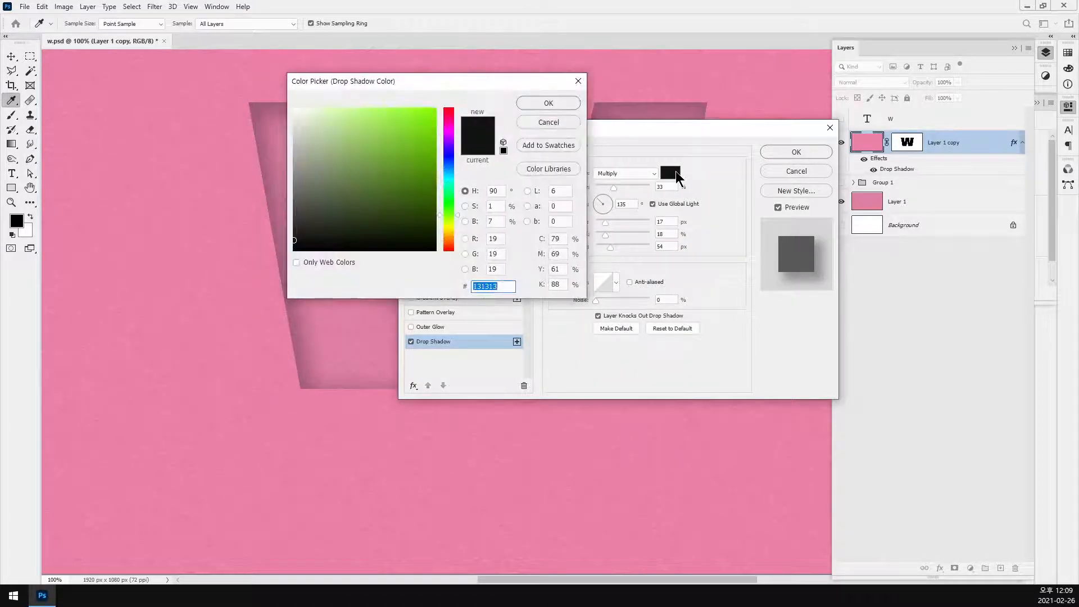
click(694, 79)
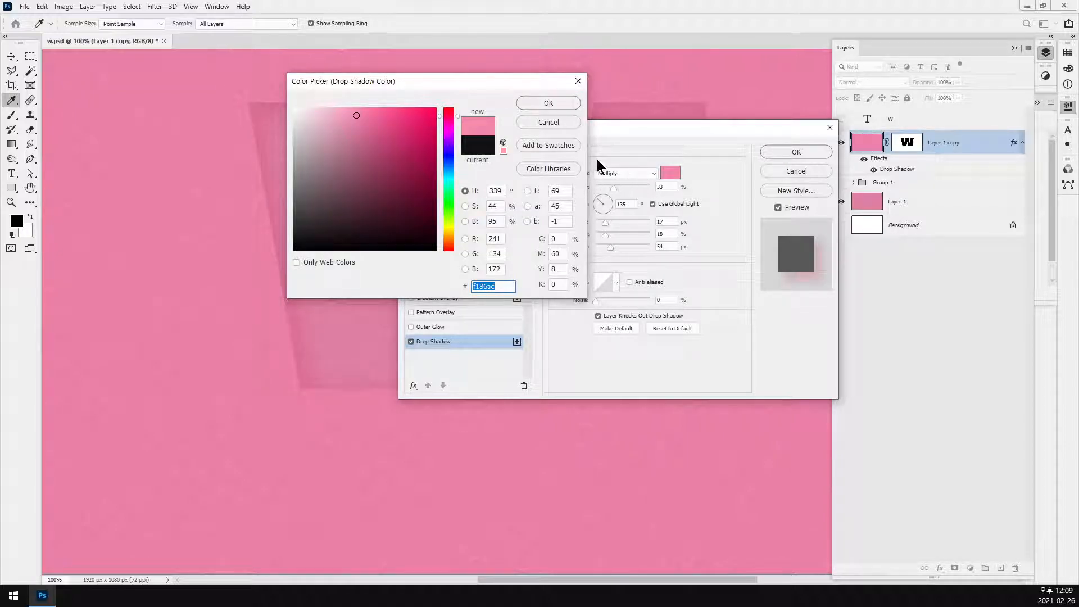
drag(358, 117, 379, 117)
drag(503, 80, 290, 171)
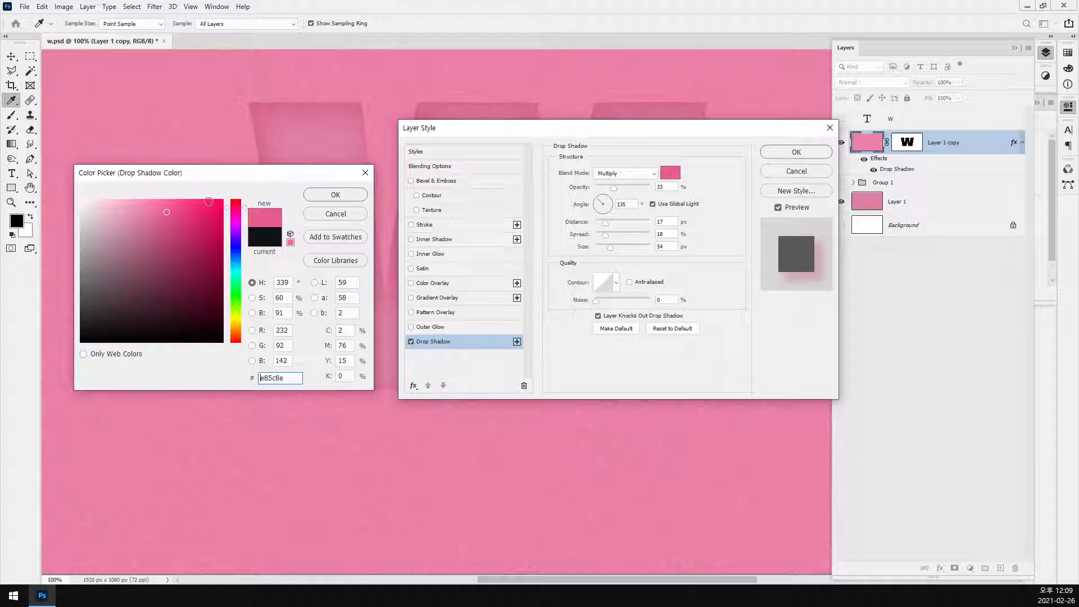
mouse_move(149, 219)
mouse_down()
mouse_move(148, 232)
mouse_move(134, 233)
mouse_up()
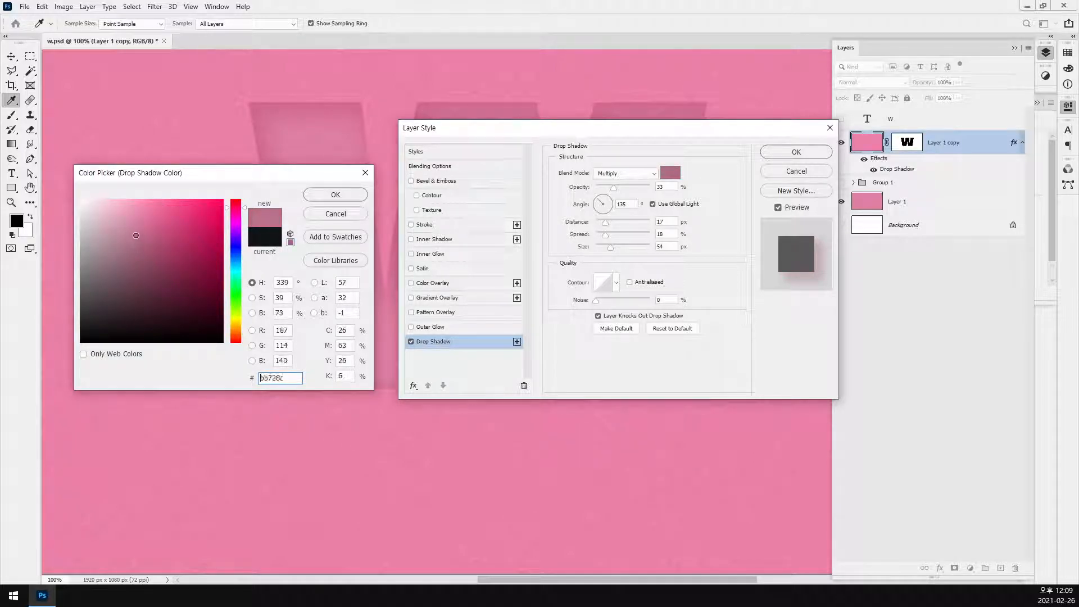
click(356, 197)
Step: Set Layer 1 copy's drop shadow to 67% opacity, 2 px distance, 15% spread and 46 px size
drag(552, 131, 679, 301)
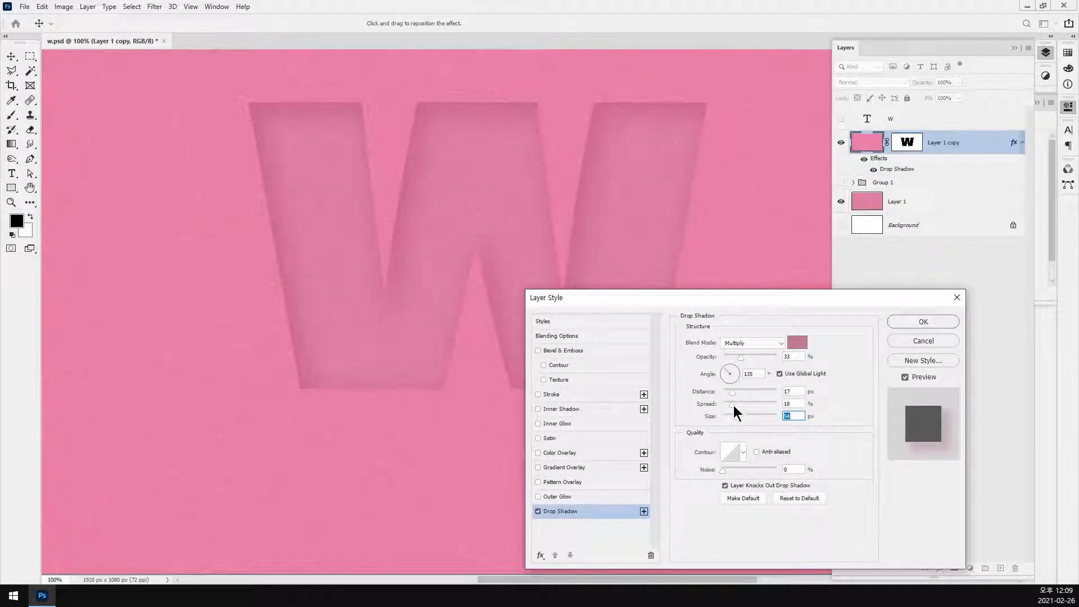
mouse_move(733, 406)
mouse_down()
mouse_move(720, 404)
mouse_move(732, 392)
mouse_move(722, 416)
mouse_move(732, 406)
mouse_move(737, 417)
mouse_up()
key(shift+Tab)
drag(744, 359, 762, 359)
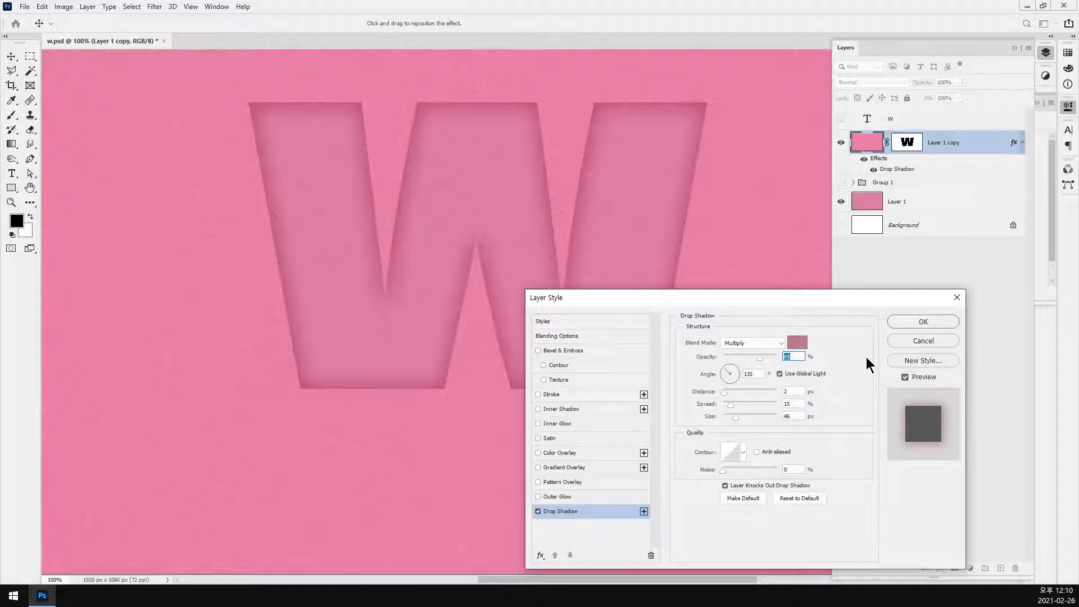
drag(761, 359, 759, 359)
Step: Give Layer 1 copy's drop shadow a curved contour and apply the layer style
click(734, 456)
drag(682, 234, 678, 205)
click(794, 133)
click(937, 323)
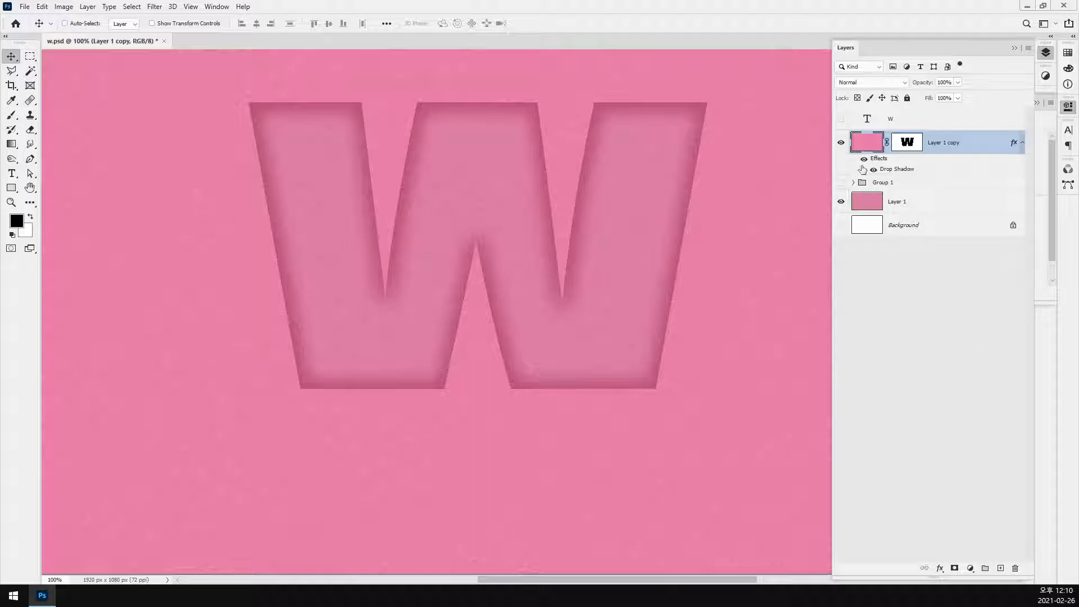
Step: Show the strips in Group 1 and save the document
click(841, 183)
key(ctrl+s)
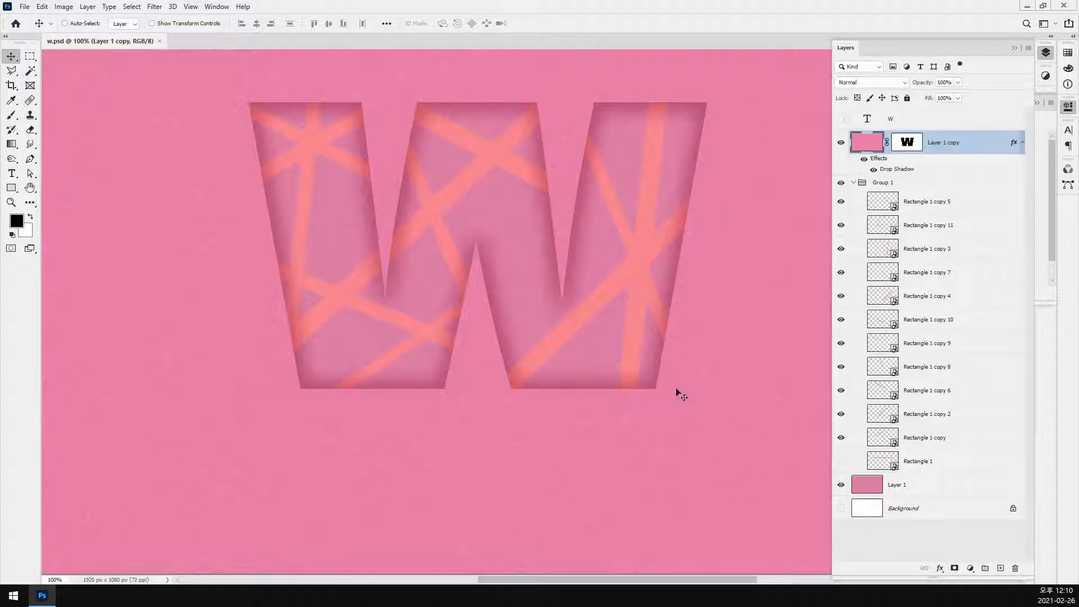
ctrl+click(331, 157)
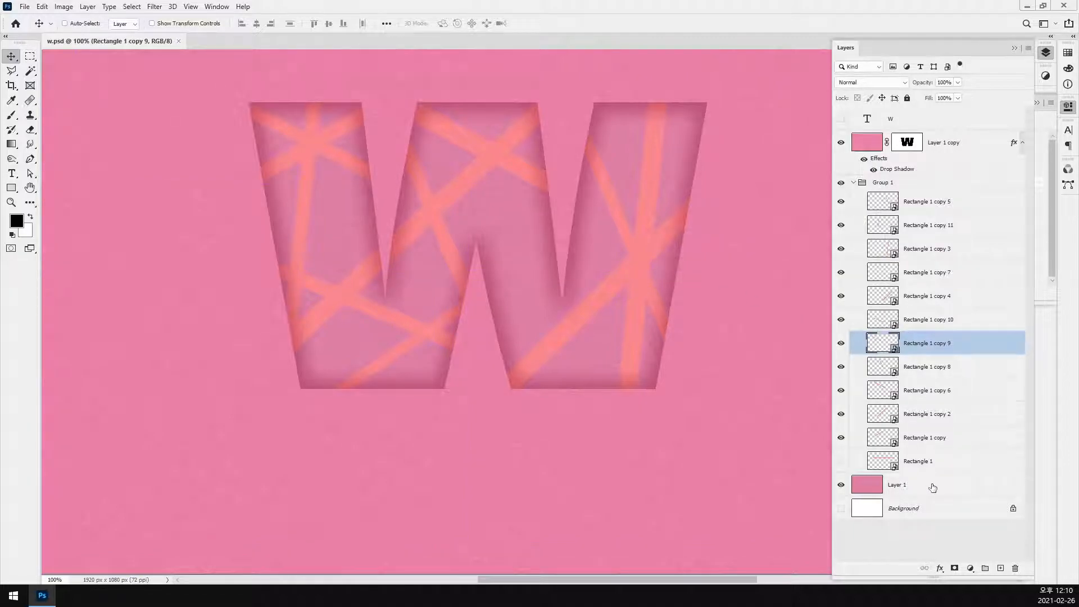
double_click(884, 344)
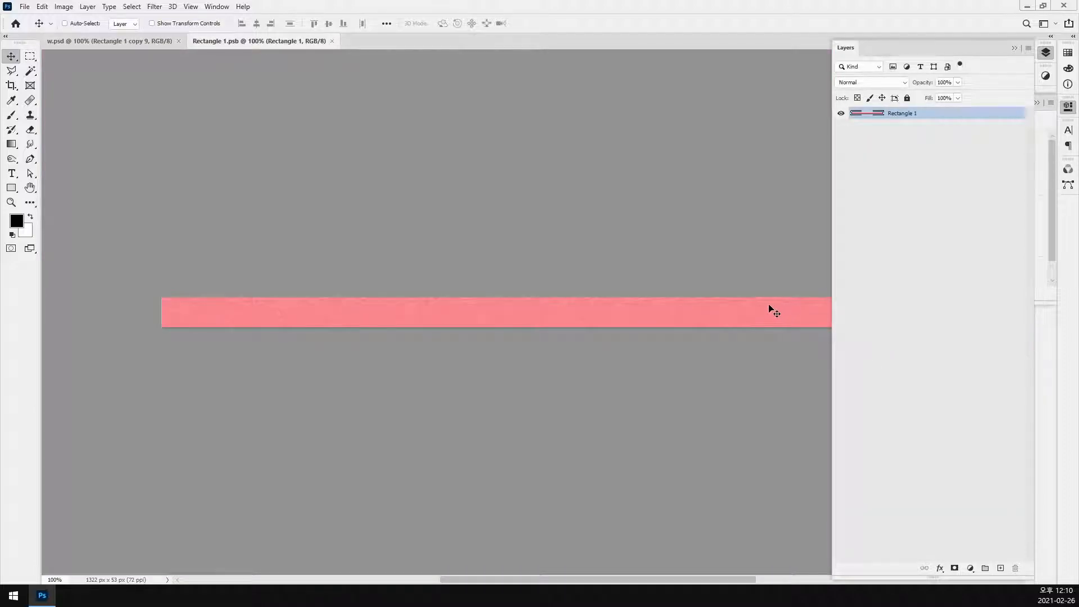
drag(674, 265, 590, 123)
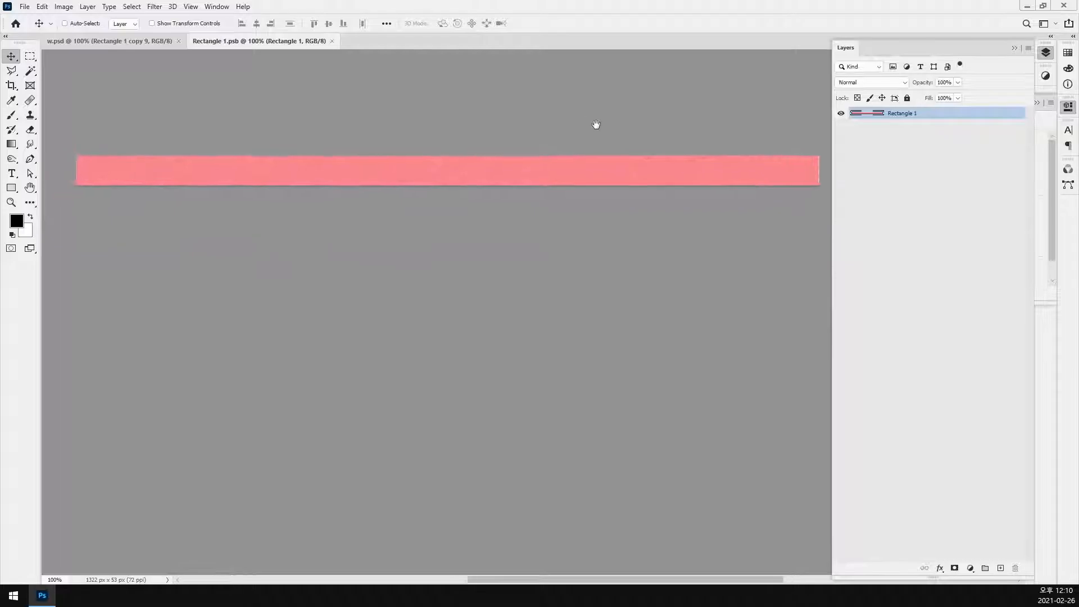
double_click(1002, 115)
drag(811, 295, 800, 148)
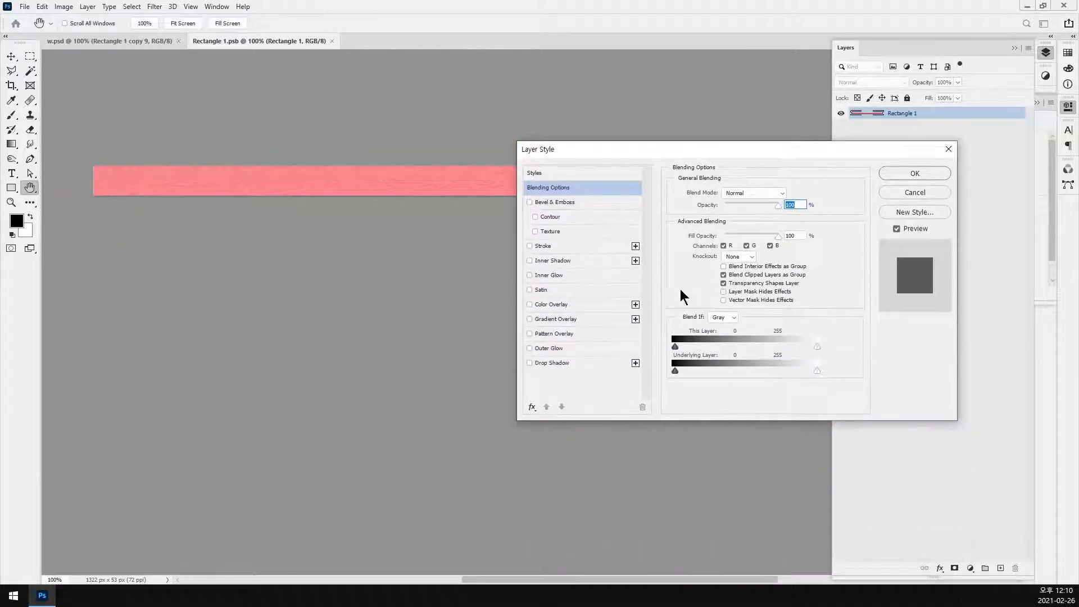
click(568, 362)
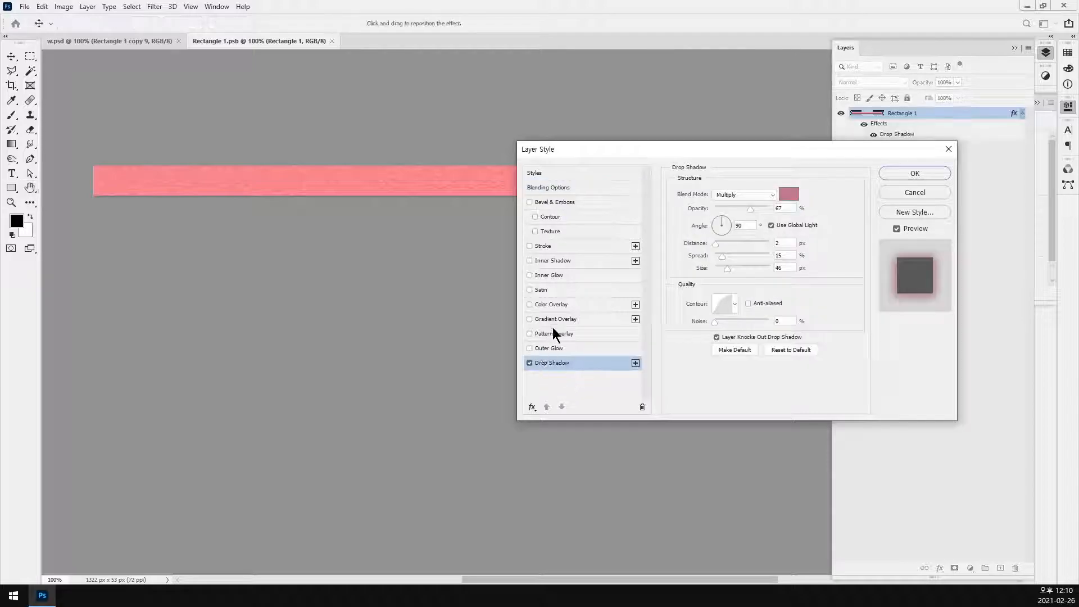
click(932, 191)
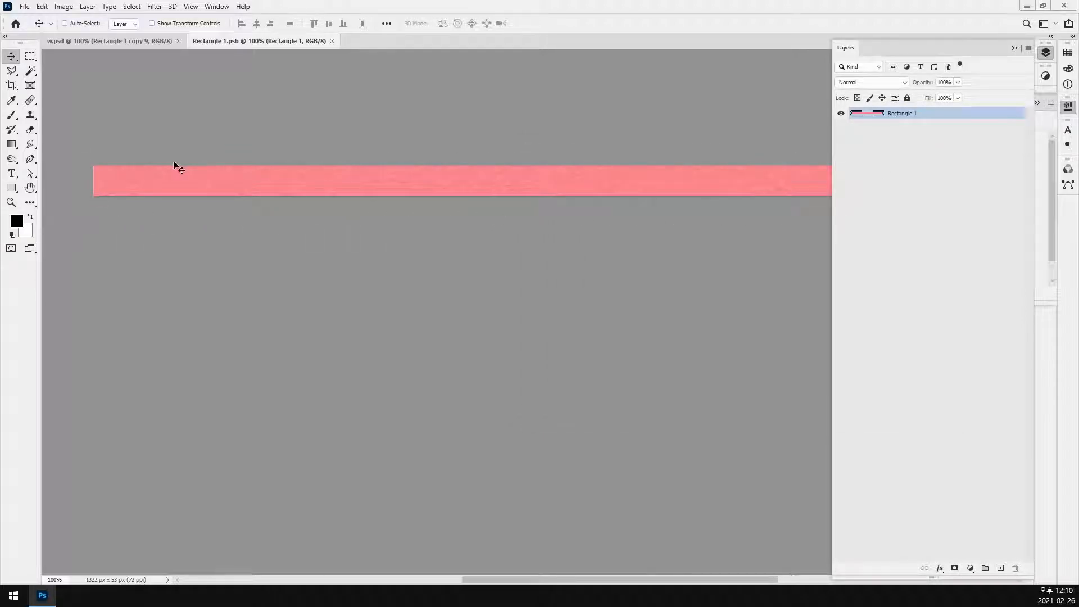
click(63, 7)
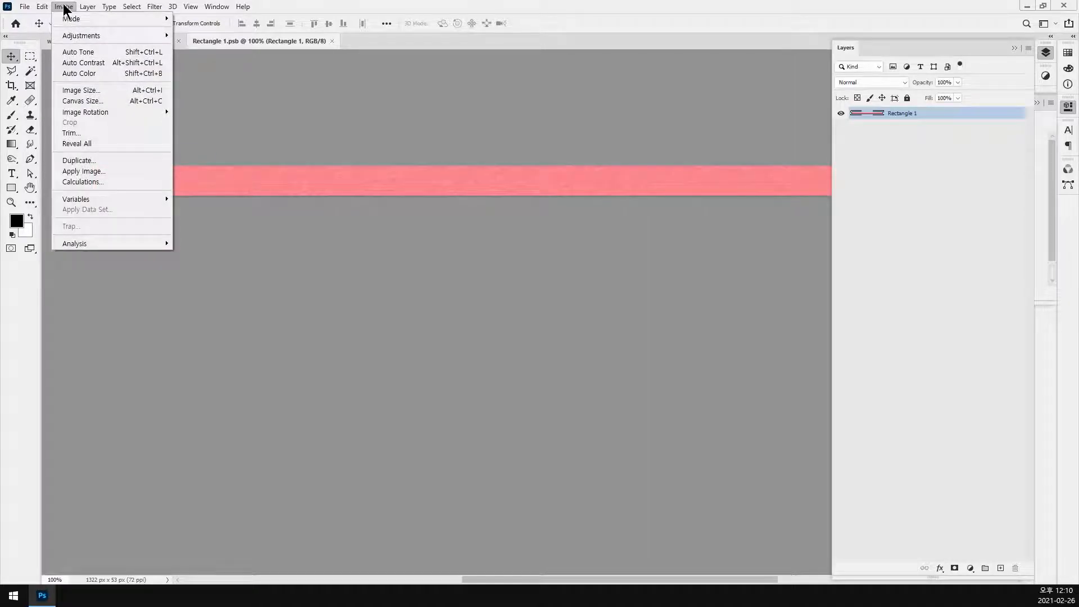
click(328, 42)
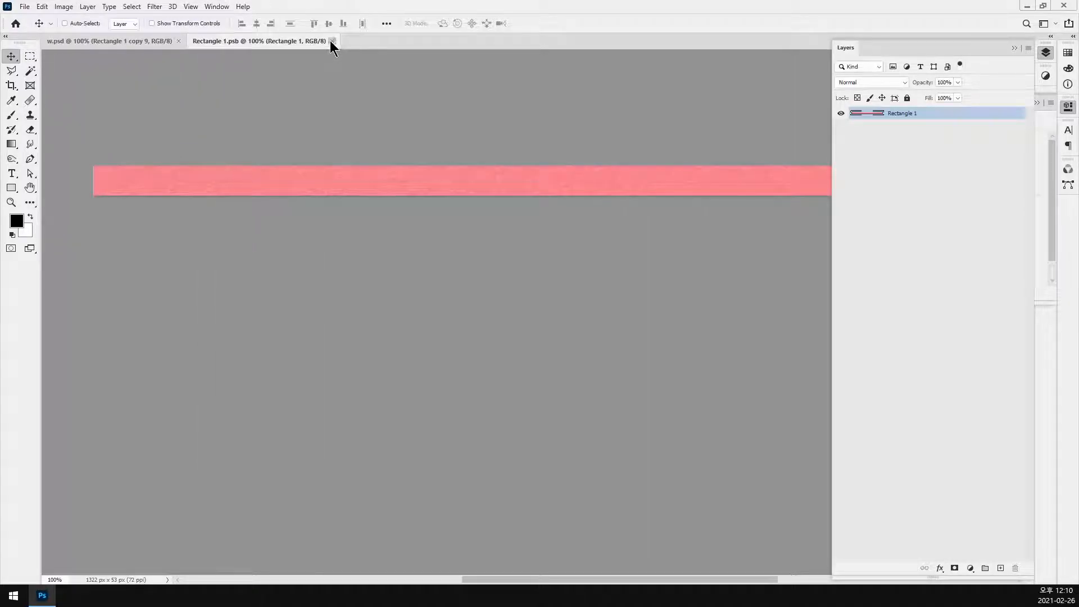
click(333, 41)
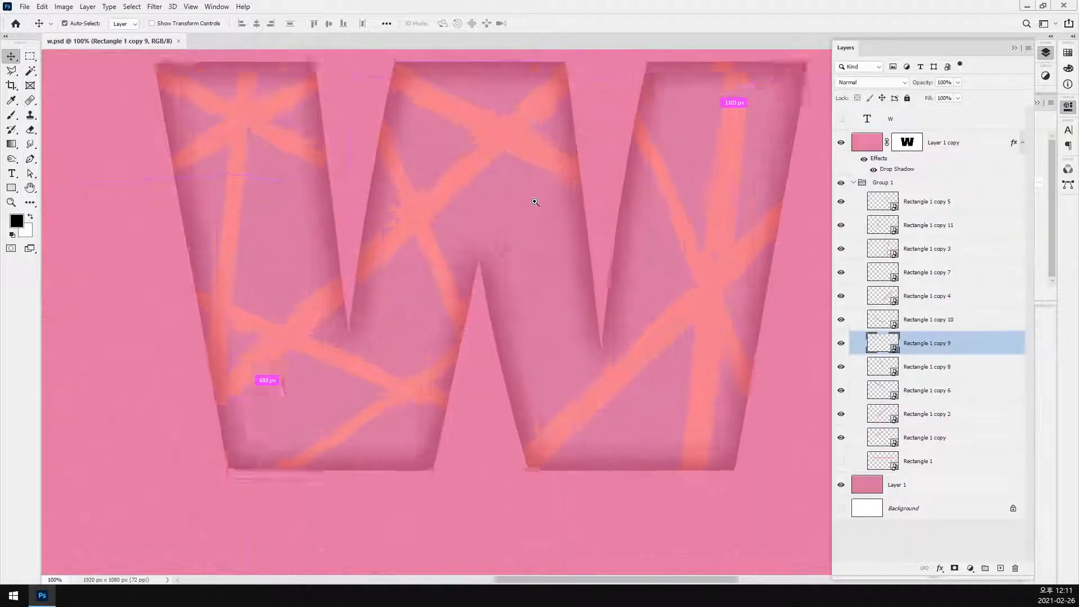
Step: Select the Rectangle 1 copy 6 strip on the W and check which strip it is by toggling its visibility
click(535, 201)
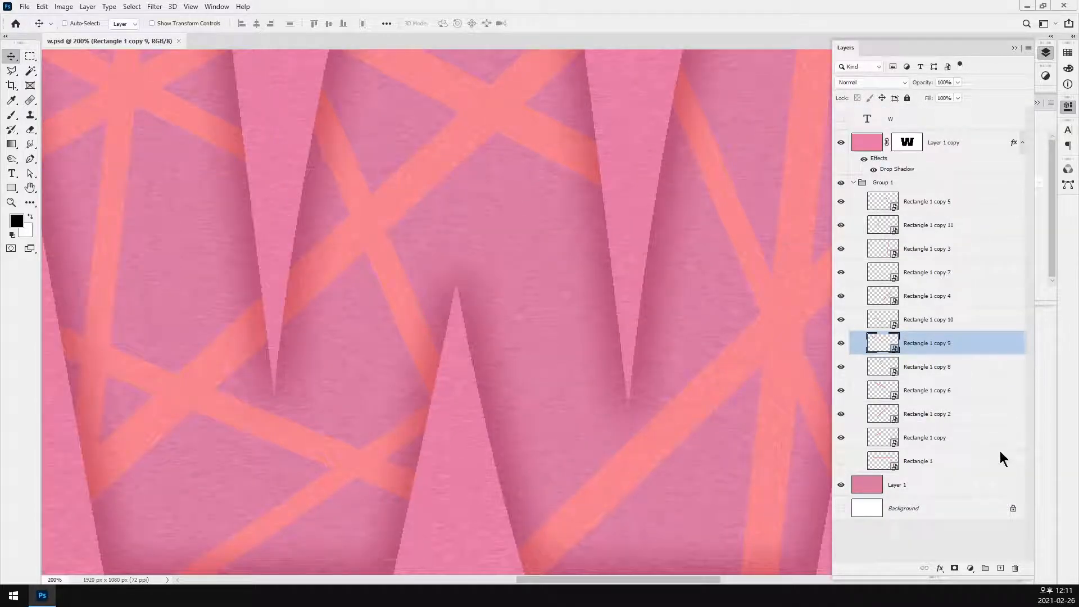
ctrl+click(535, 145)
click(840, 390)
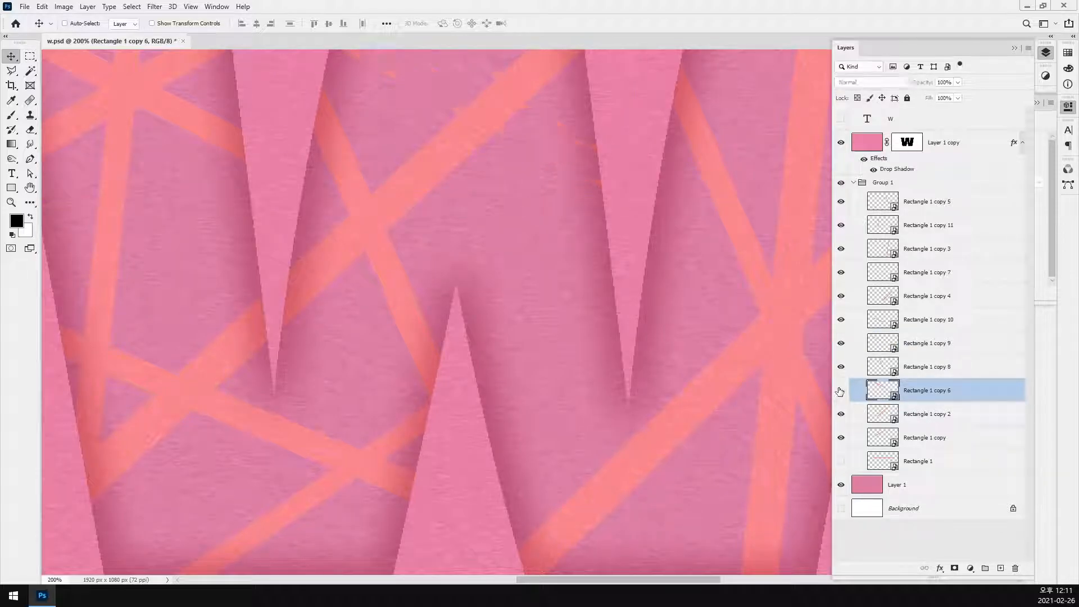
click(840, 391)
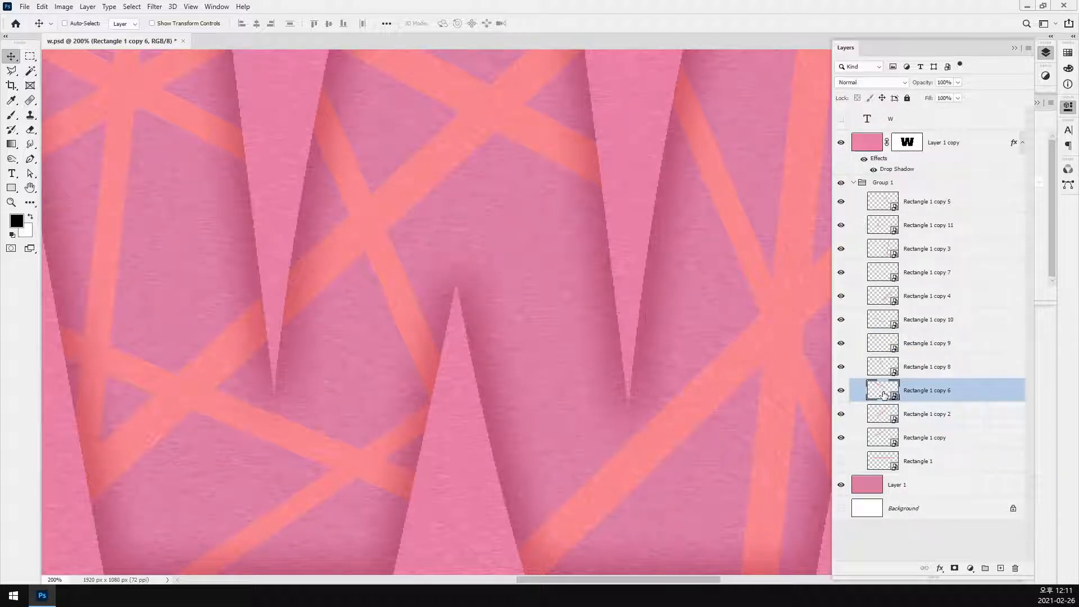
Step: Open Rectangle 1 copy 6's smart object, add a Multiply drop shadow at 67% opacity, 2 px distance, 15% spread and 46 px size, and save it
double_click(884, 396)
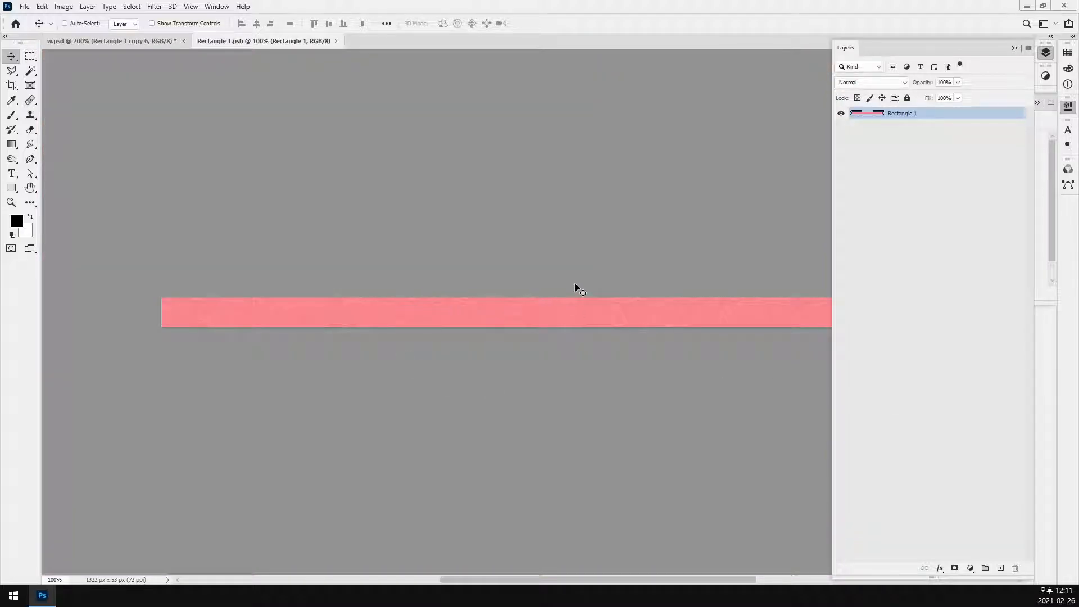
double_click(982, 115)
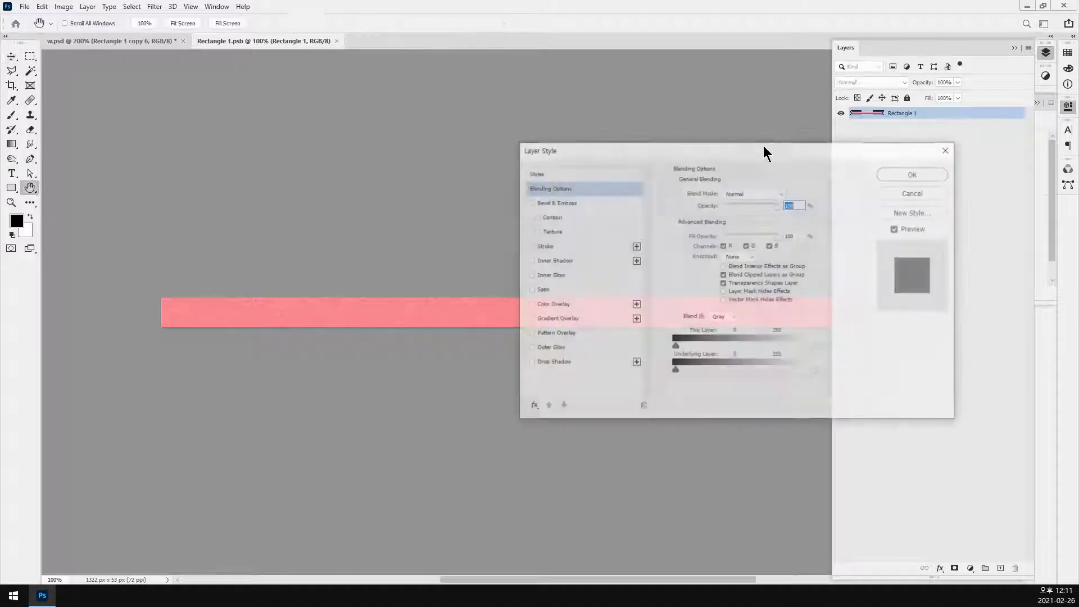
click(565, 363)
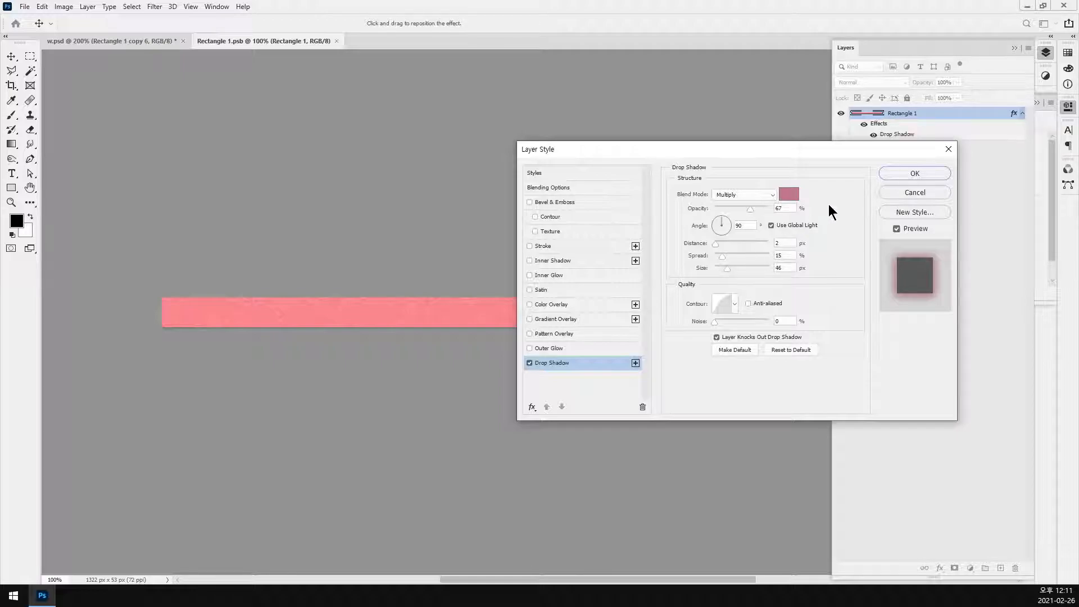
click(917, 172)
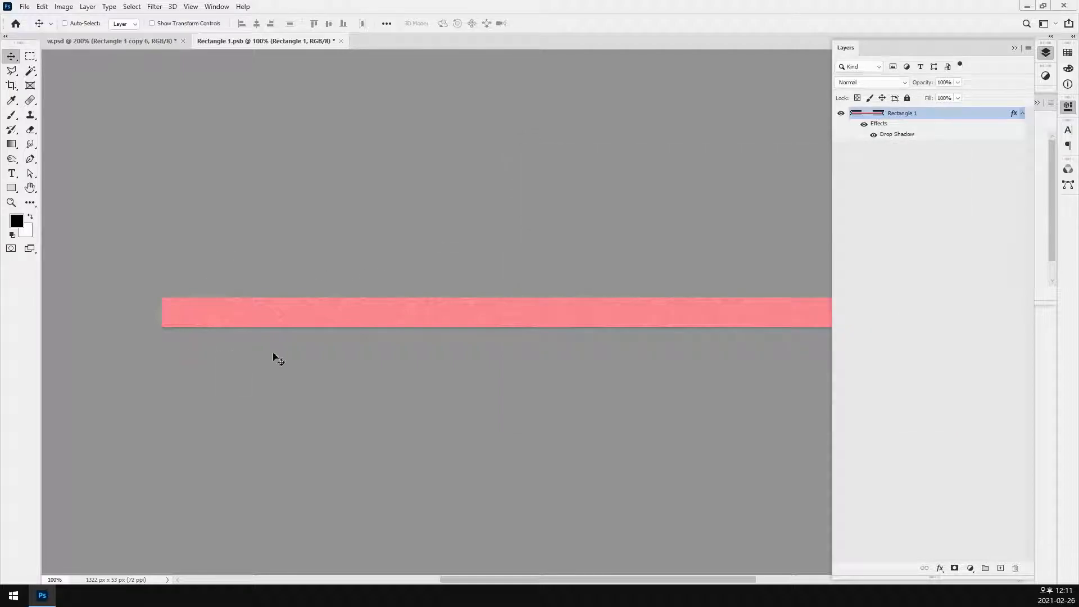
key(ctrl+s)
Step: Check the strips' shadows inside the W in w.psd and return to Rectangle 1.psb
click(155, 42)
drag(628, 250, 675, 341)
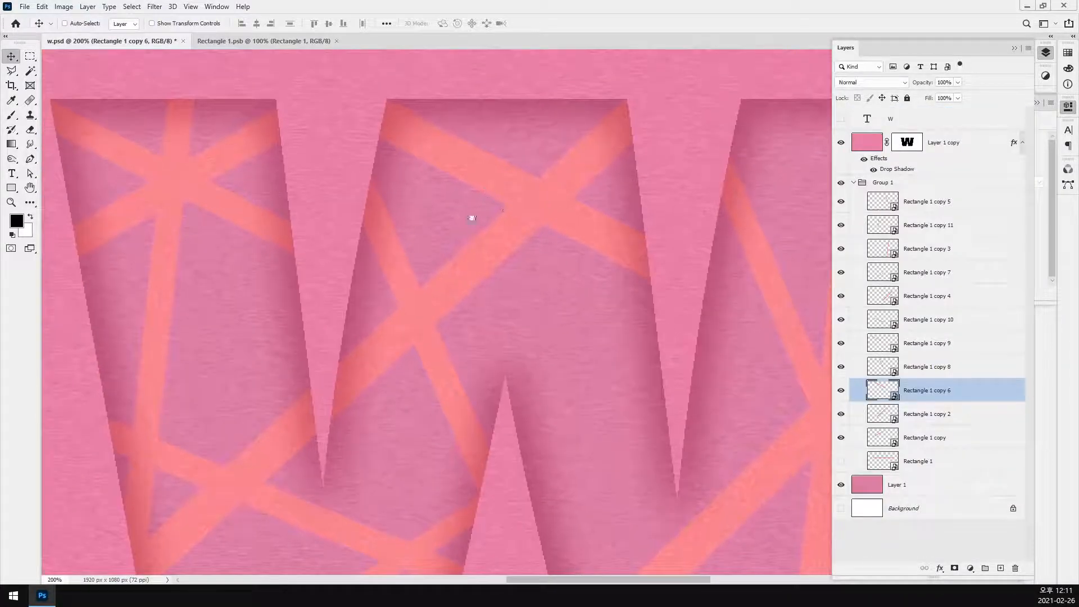
click(250, 40)
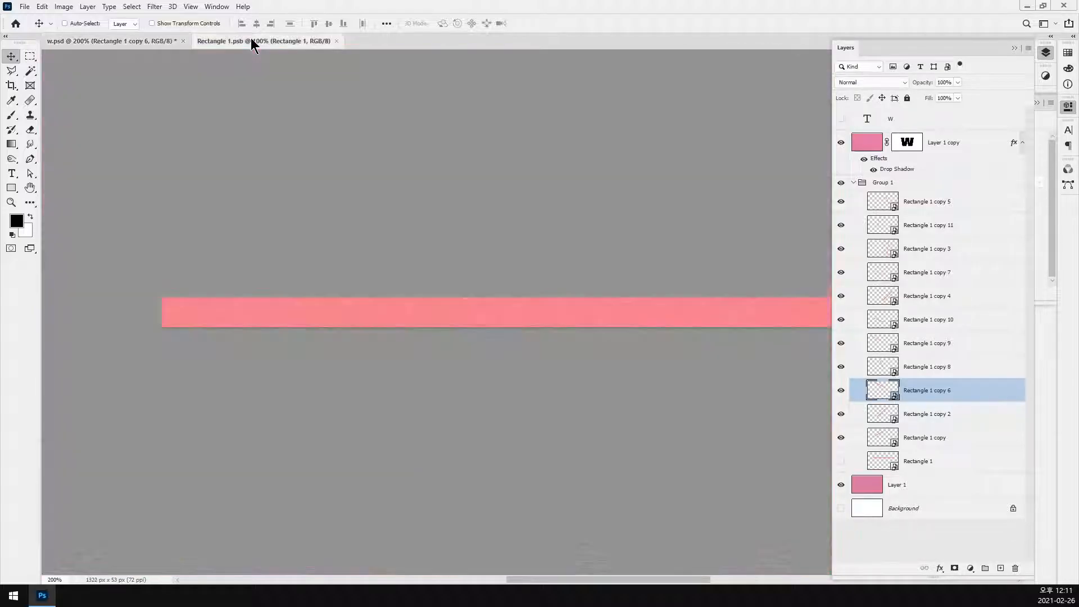
Step: Enlarge the strip document's canvas by 50 pixels in both width and height, relative to its current size
click(62, 7)
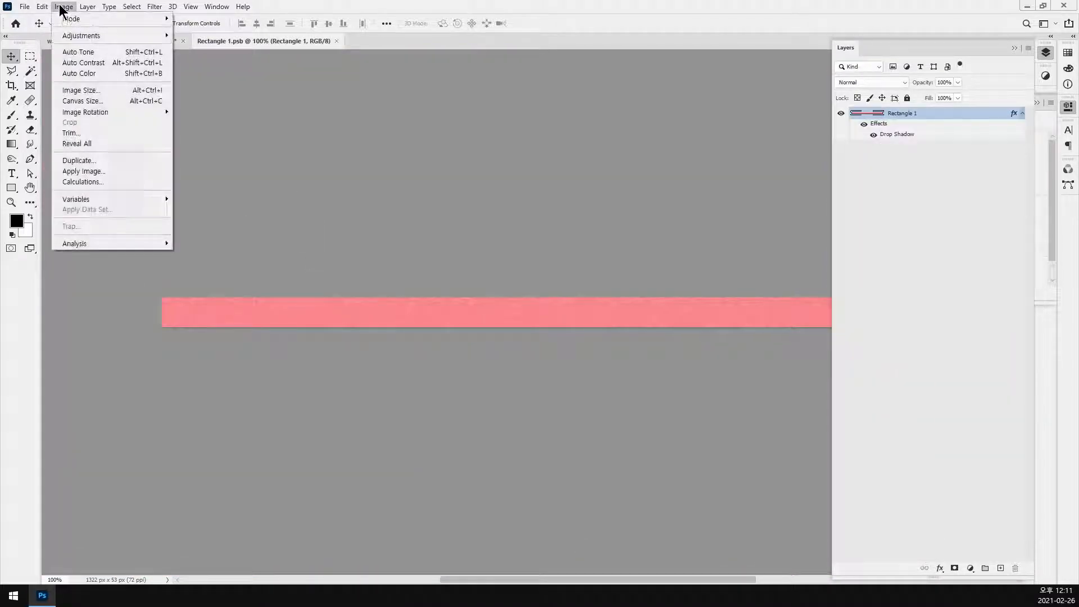
click(112, 101)
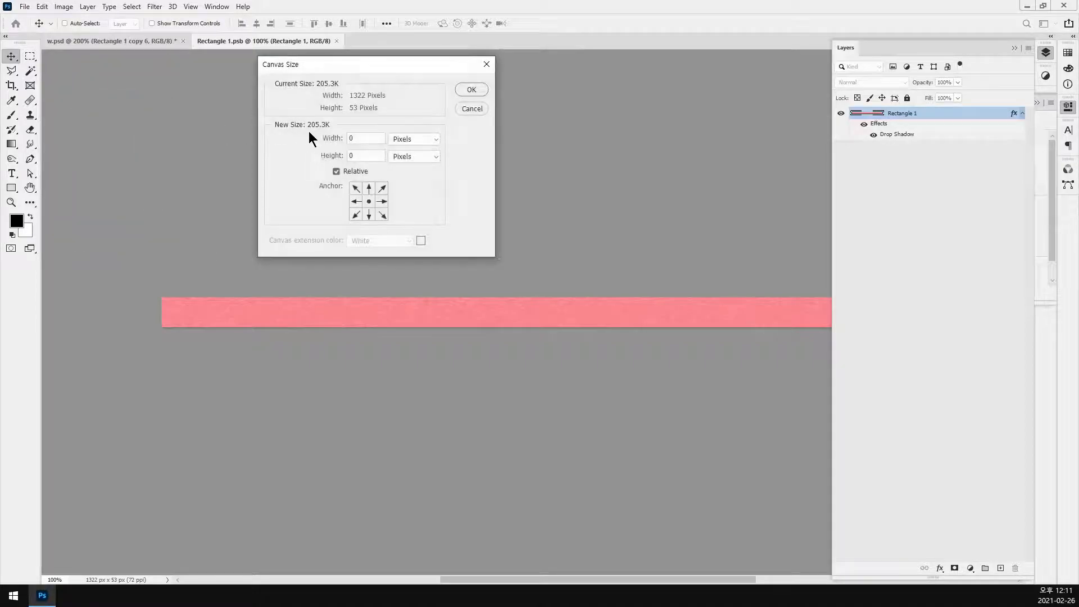
click(373, 137)
key(shift+Up)
click(369, 156)
key(shift+Up)
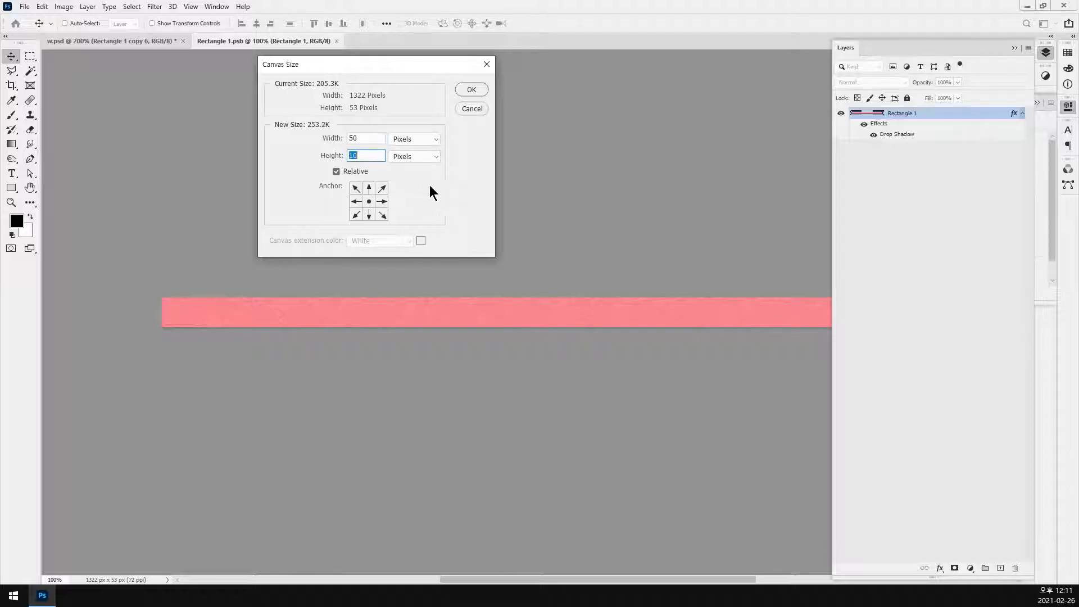
key(shift+Up)
key(shift+Up)
click(472, 94)
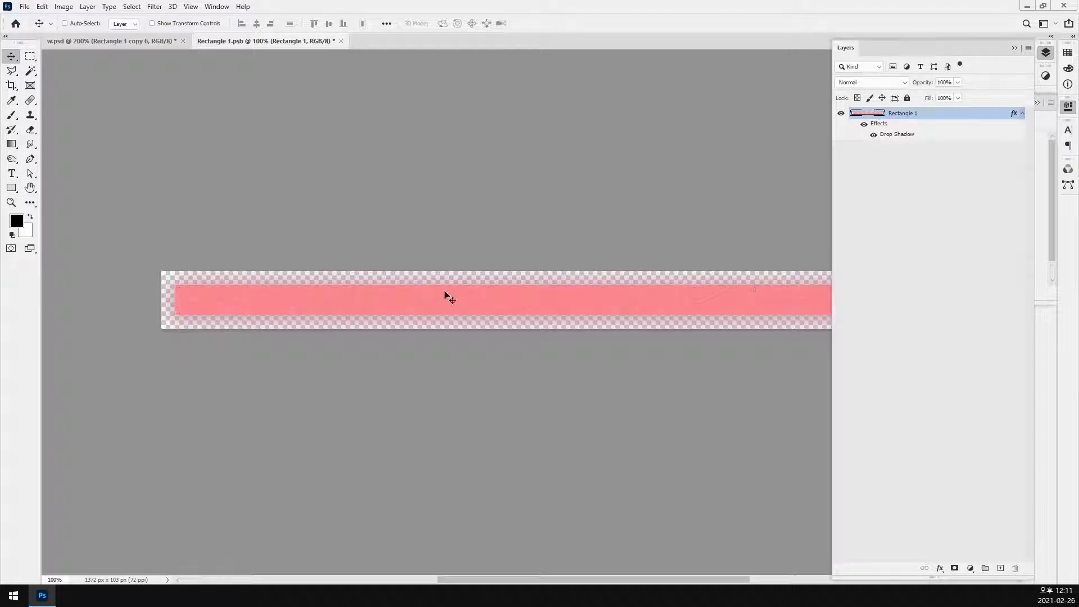
Step: Add a new white-filled layer beneath Rectangle 1 in the strip document and save it
click(1001, 569)
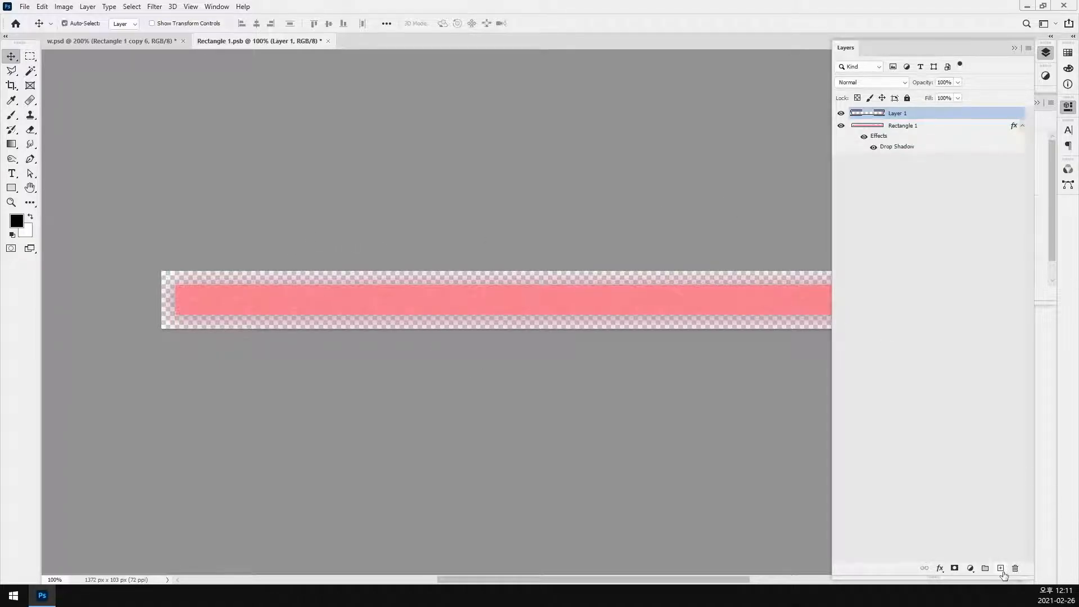
key(ctrl+BackSpace)
key(ctrl+bracketleft)
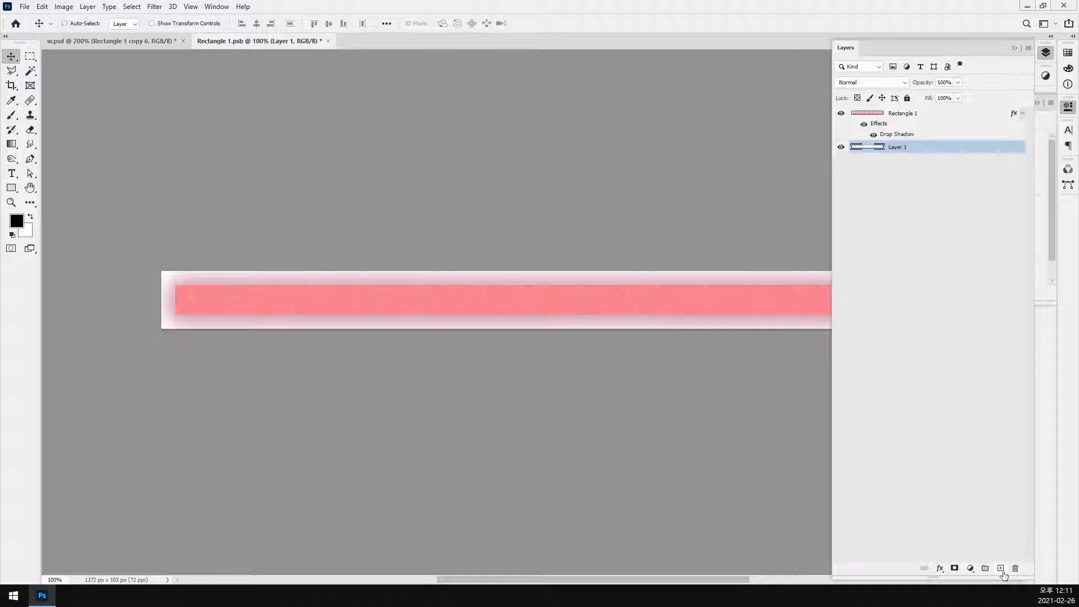
key(ctrl+minus)
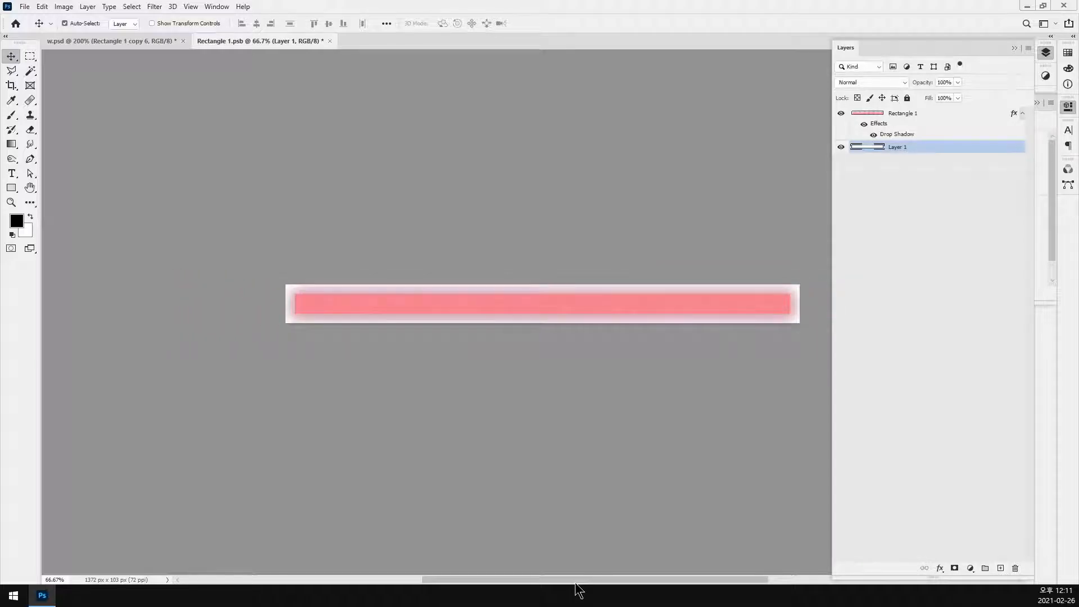
key(ctrl+s)
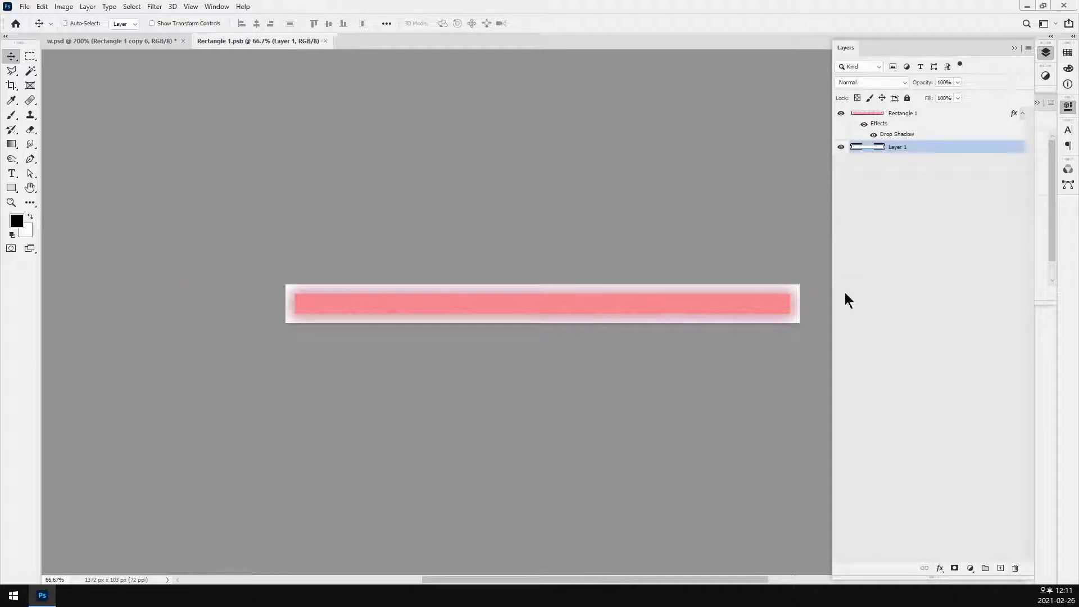
Step: Enlarge the strip document's canvas by another 50 pixels in width and height, and refill Layer 1 with white
click(64, 6)
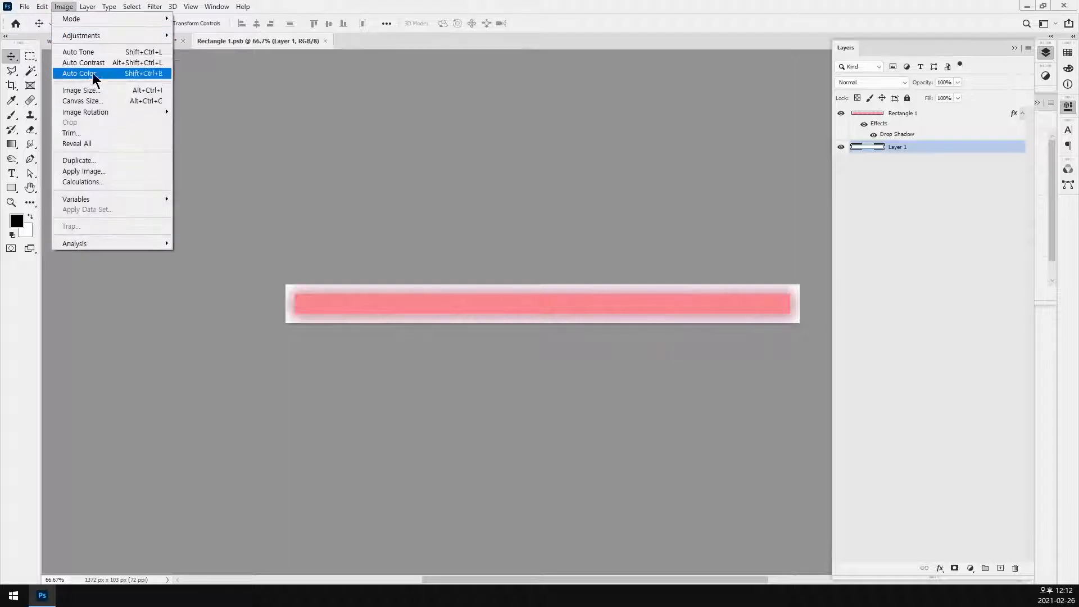
click(90, 99)
click(372, 139)
text(10)
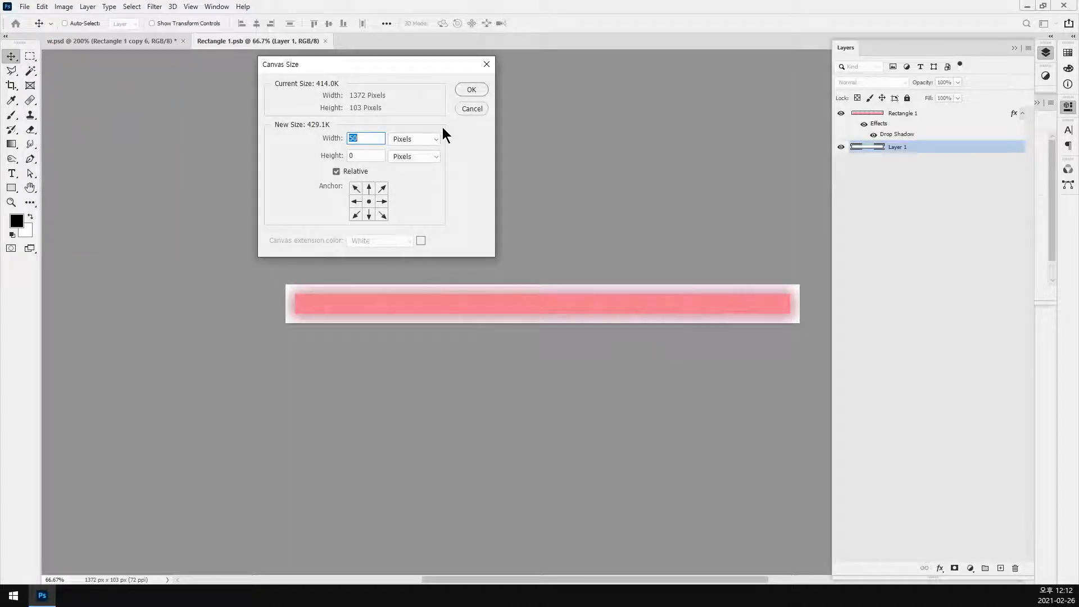
key(Tab)
key(Tab)
text(50)
click(470, 91)
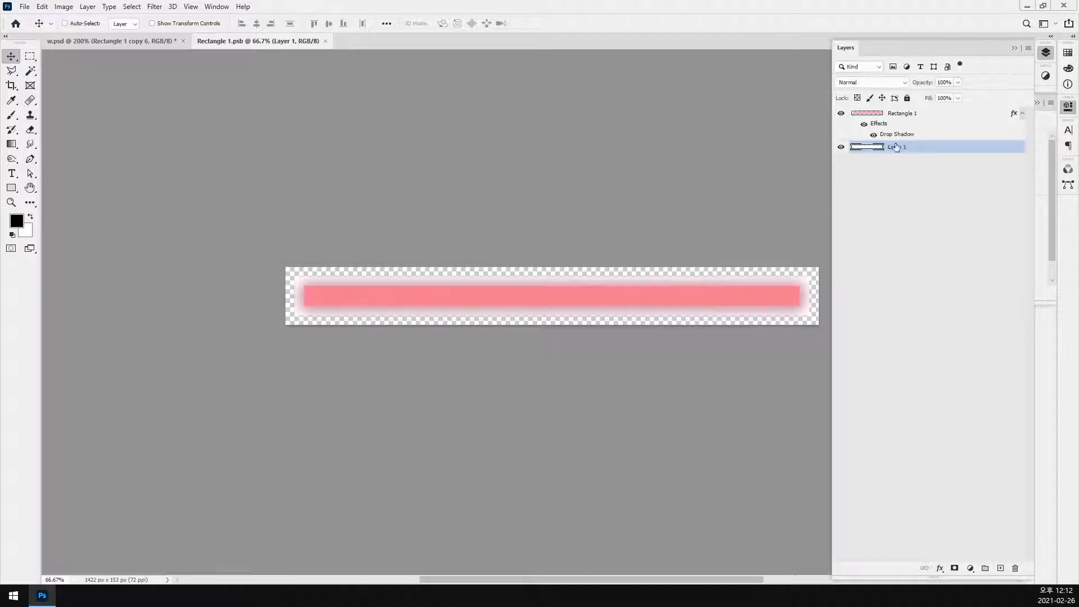
key(ctrl+BackSpace)
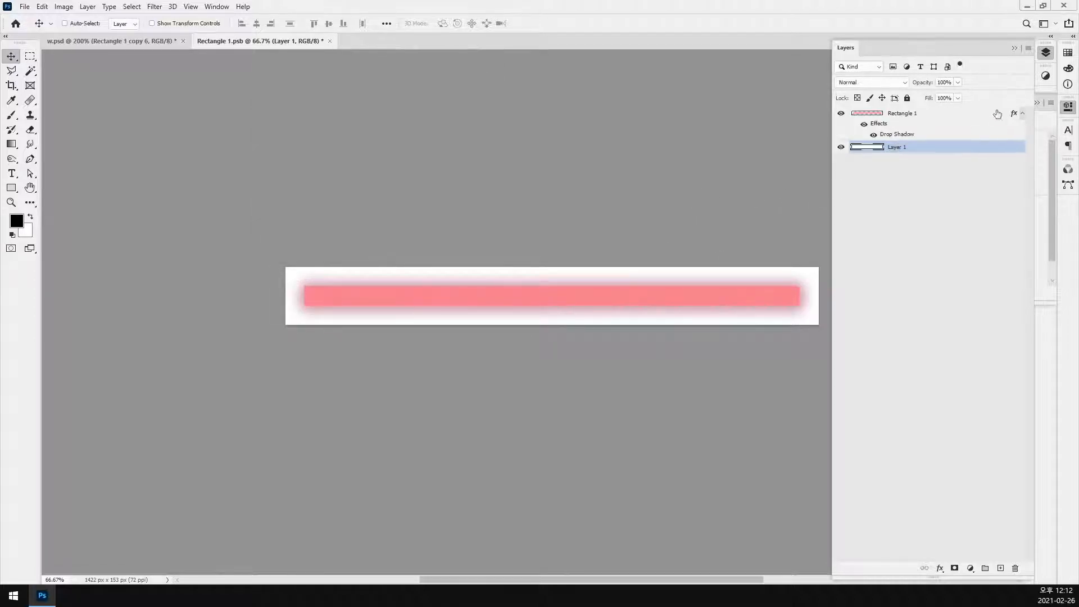
Step: Set Rectangle 1's drop shadow to a 135° angle, 2% spread and 24 px size
double_click(976, 119)
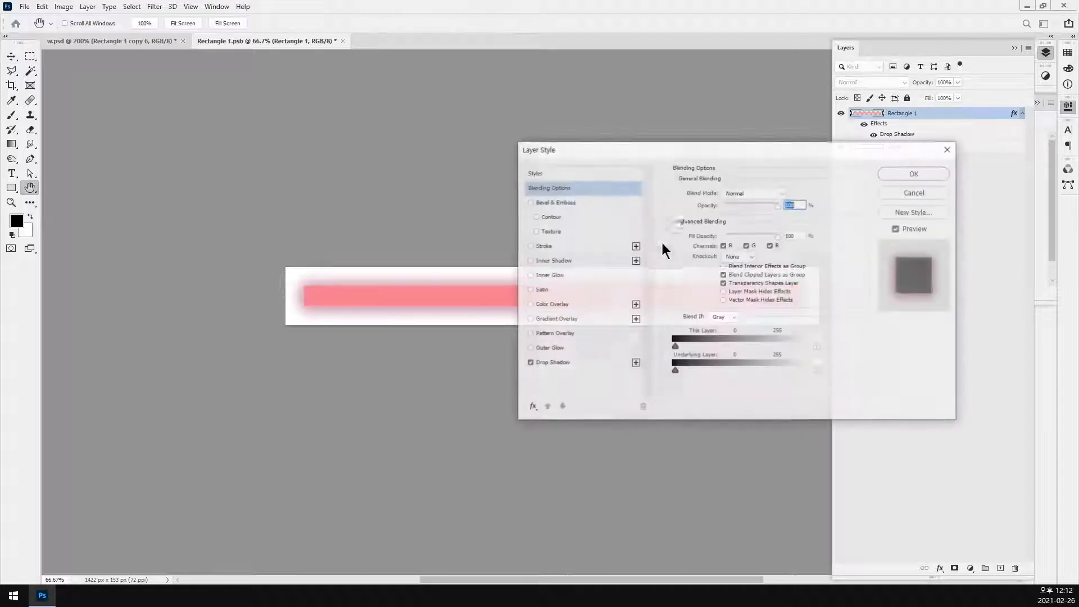
click(588, 367)
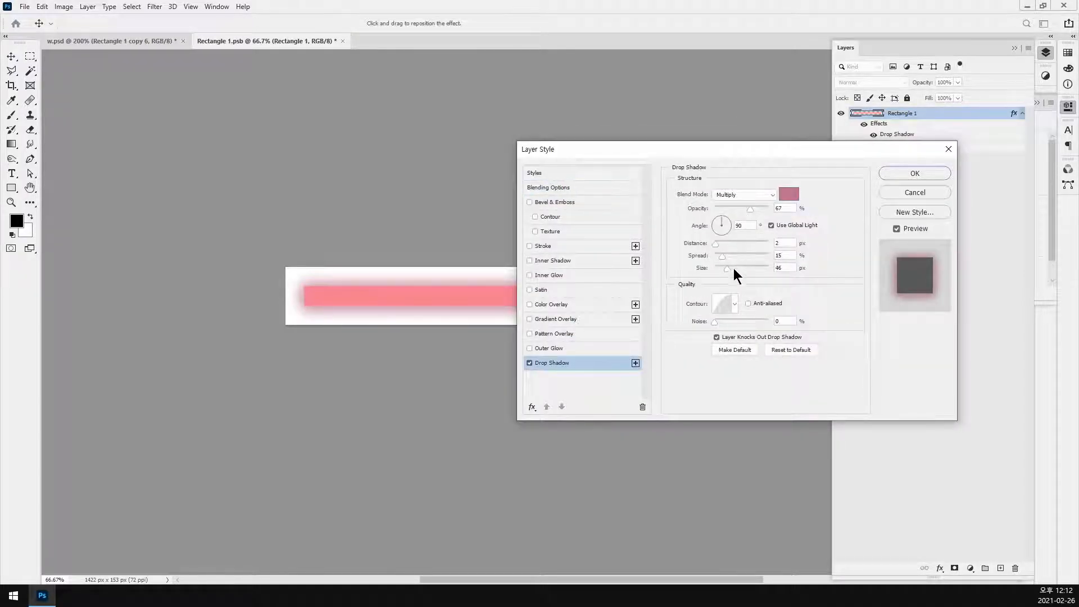
drag(724, 269, 713, 254)
key(Up)
key(Up)
key(Up)
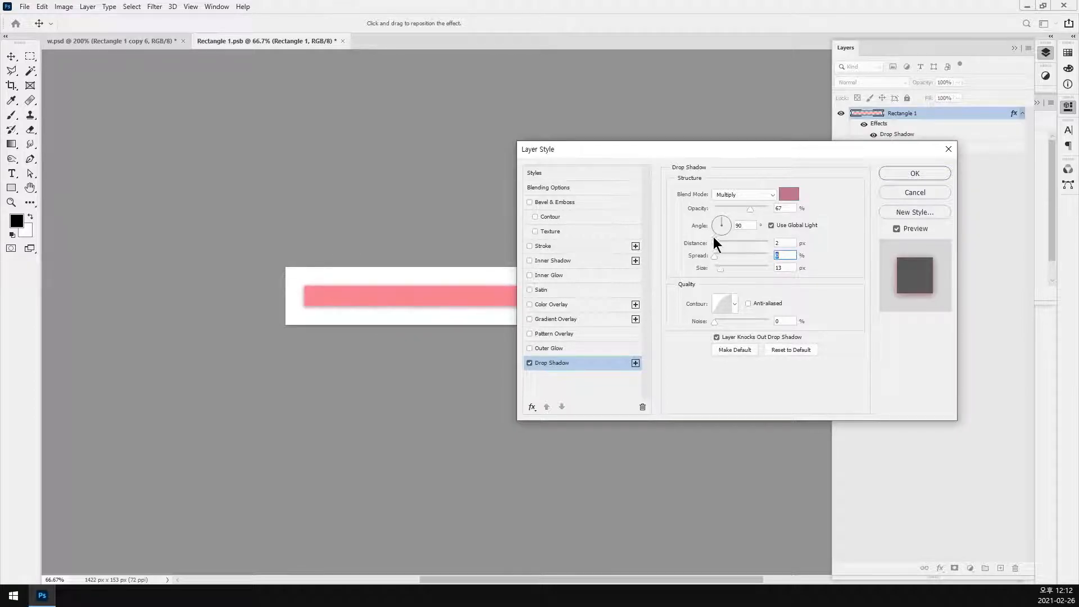
click(718, 220)
click(718, 225)
drag(715, 271, 722, 268)
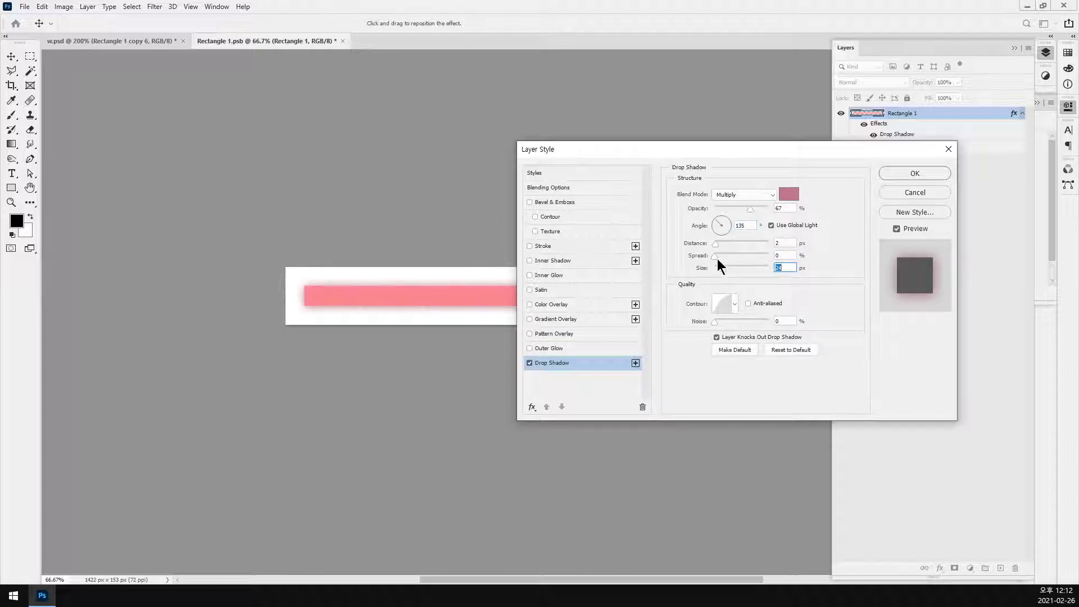
click(716, 255)
click(894, 174)
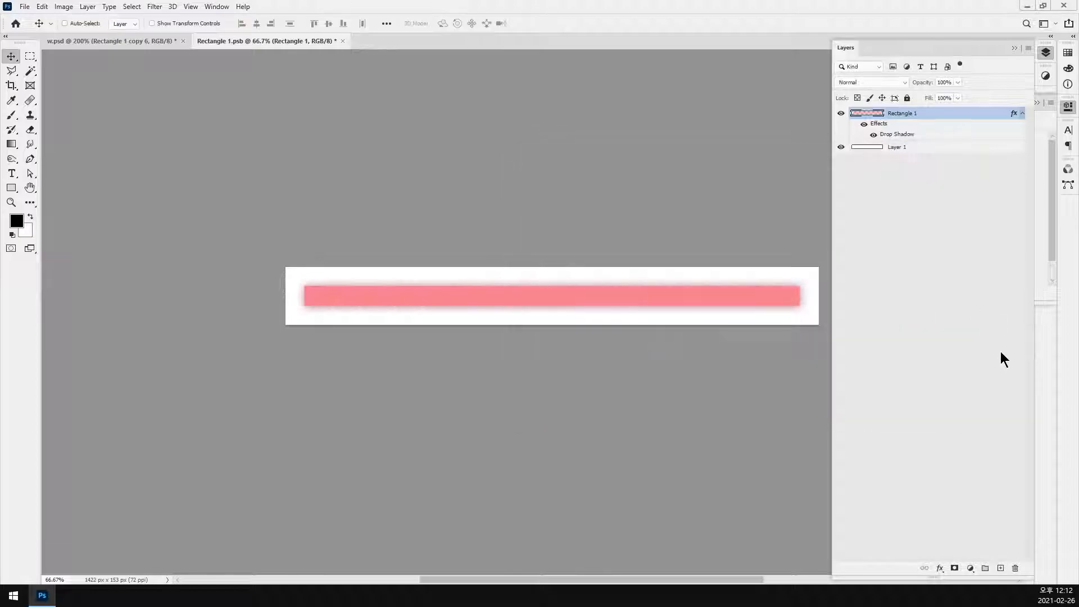
Step: Hide the white Layer 1 in the strip document and save the document
click(1001, 346)
key(ctrl+s)
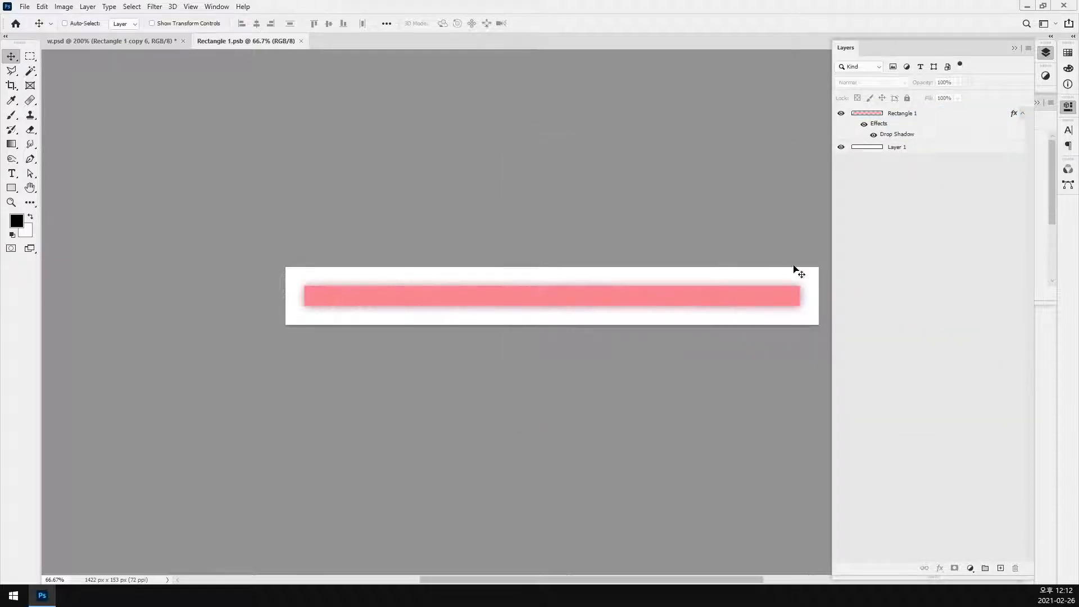
click(841, 147)
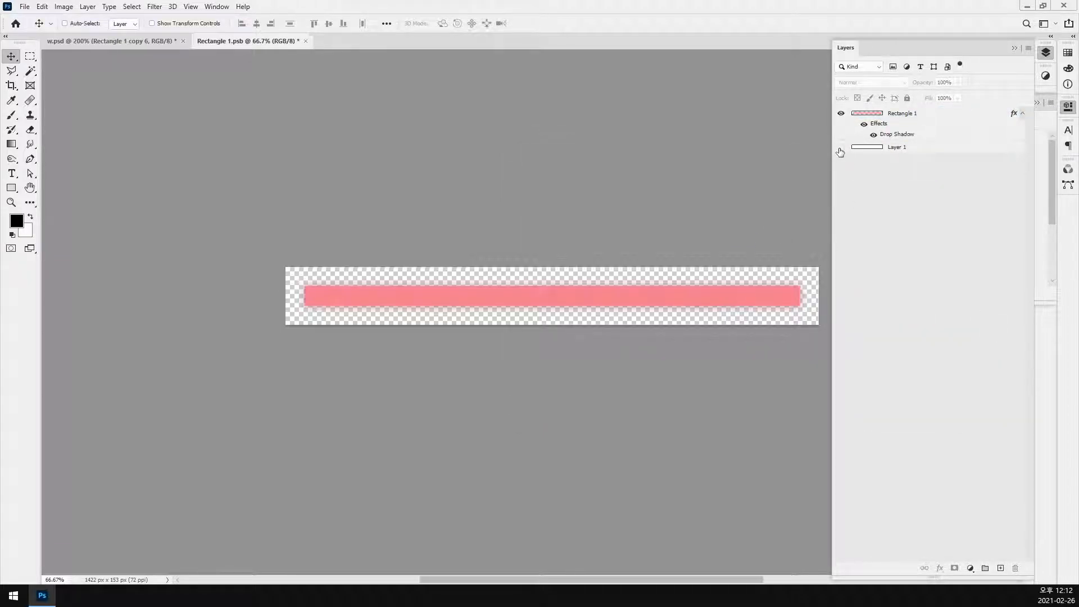
click(841, 147)
click(840, 148)
key(ctrl+s)
Step: Examine the shadows where the coral strips cross inside the W in w.psd
click(120, 39)
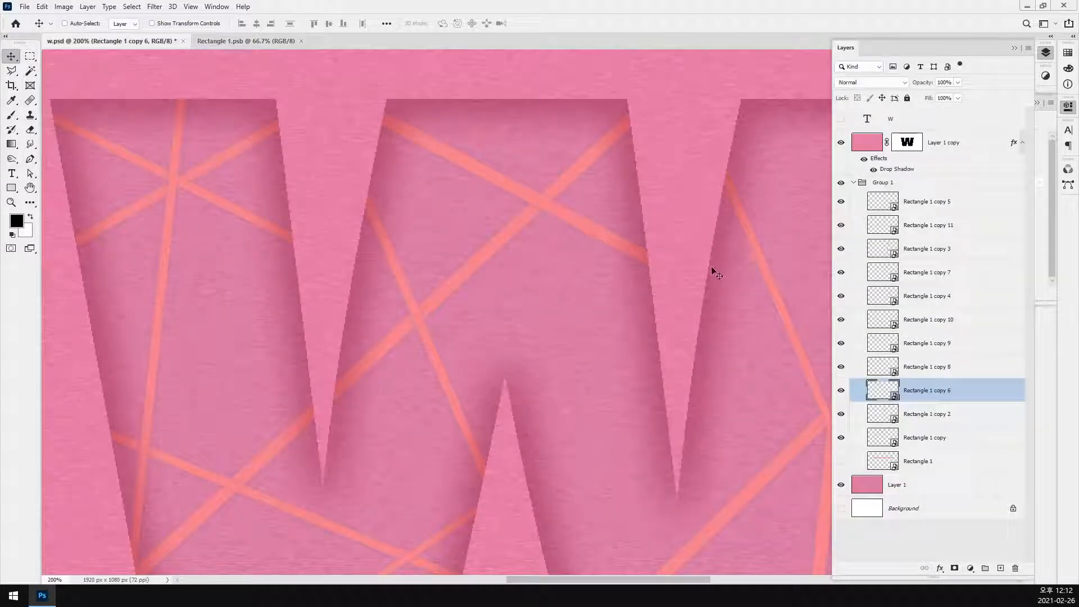
ctrl+space+click(553, 203)
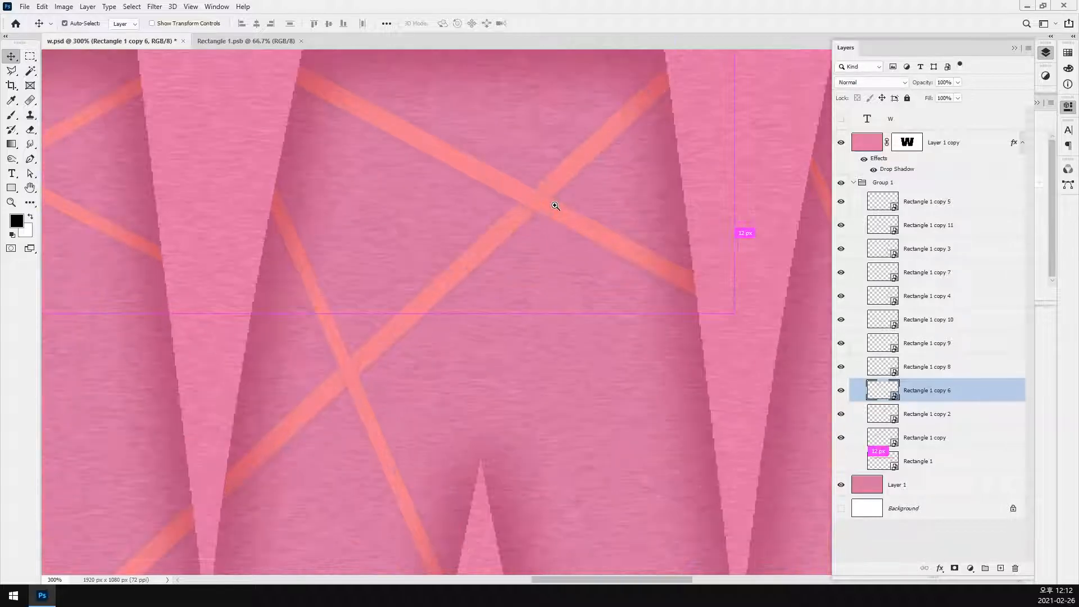
ctrl+space+click(543, 184)
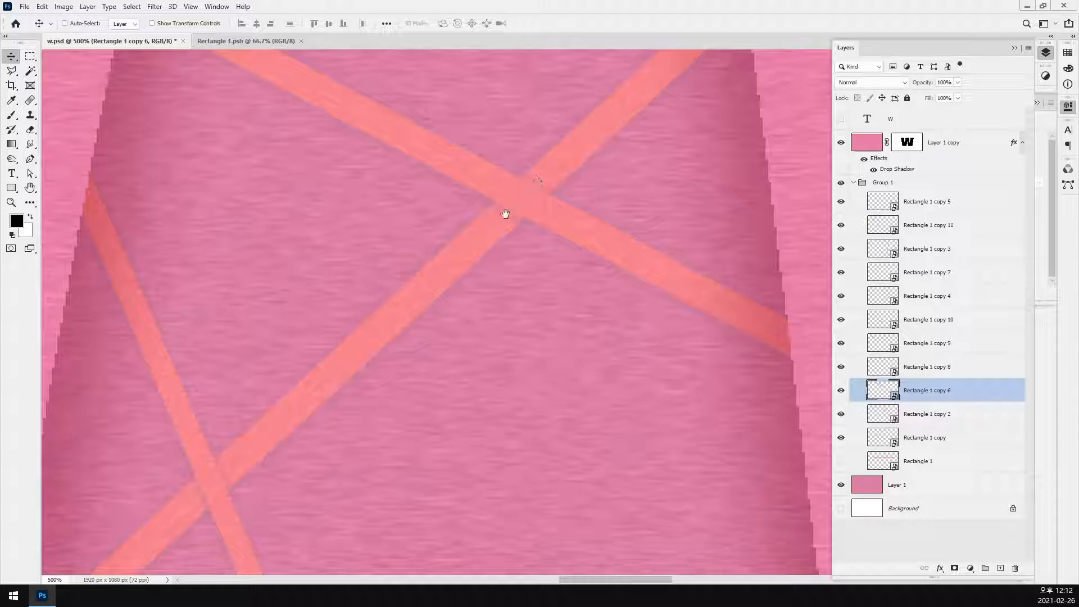
key(ctrl+minus)
key(ctrl+minus)
key(ctrl+minus)
key(ctrl+minus)
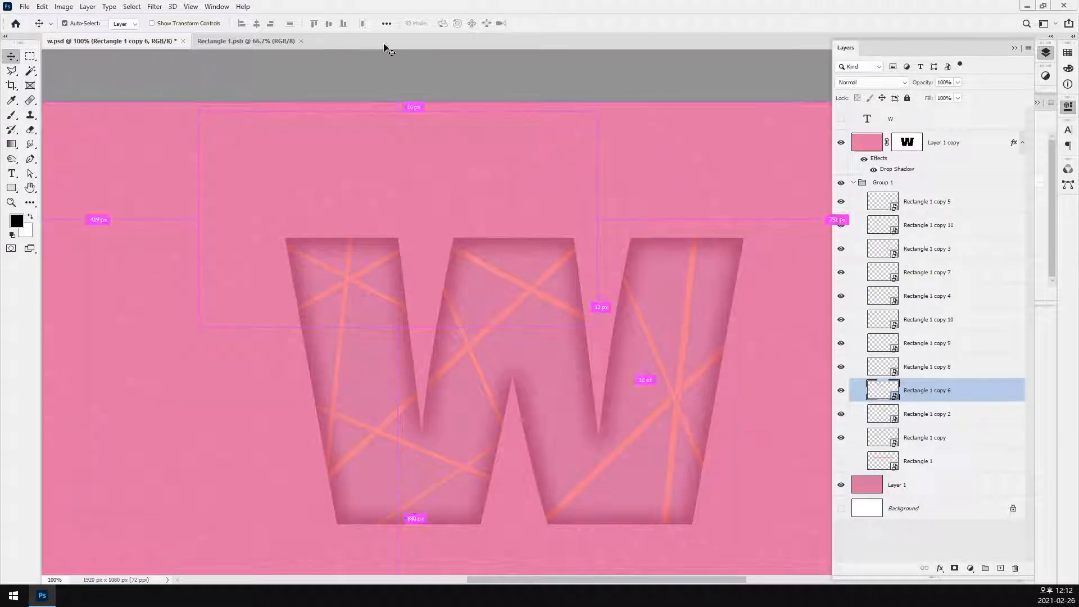
Step: In Rectangle 1.psb, set Rectangle 1's drop shadow to 3 px distance and 51 px size against the white layer, hide that layer and save
click(274, 41)
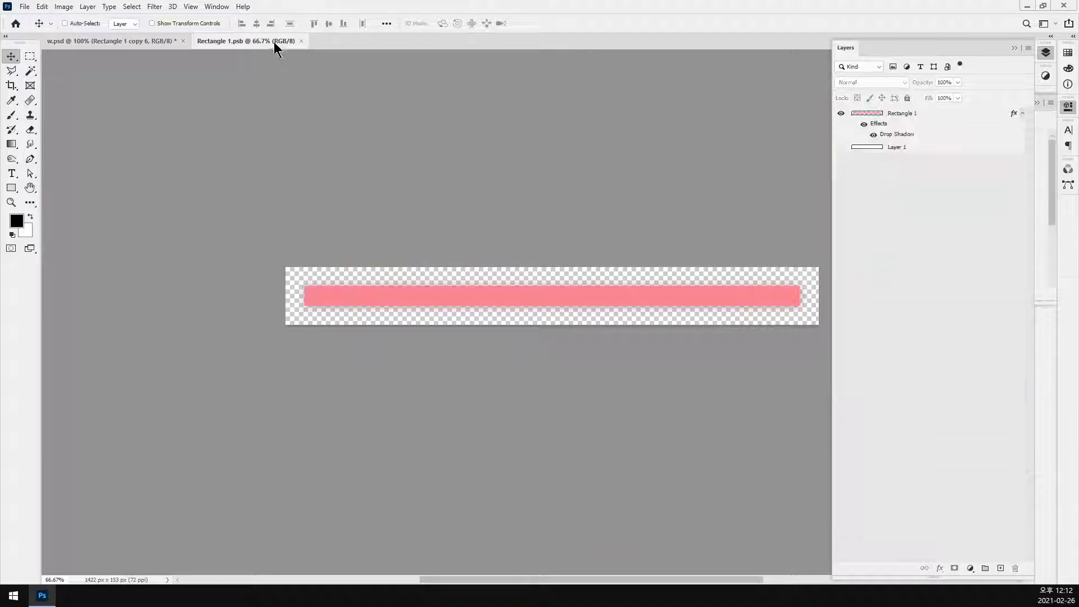
click(970, 117)
click(841, 147)
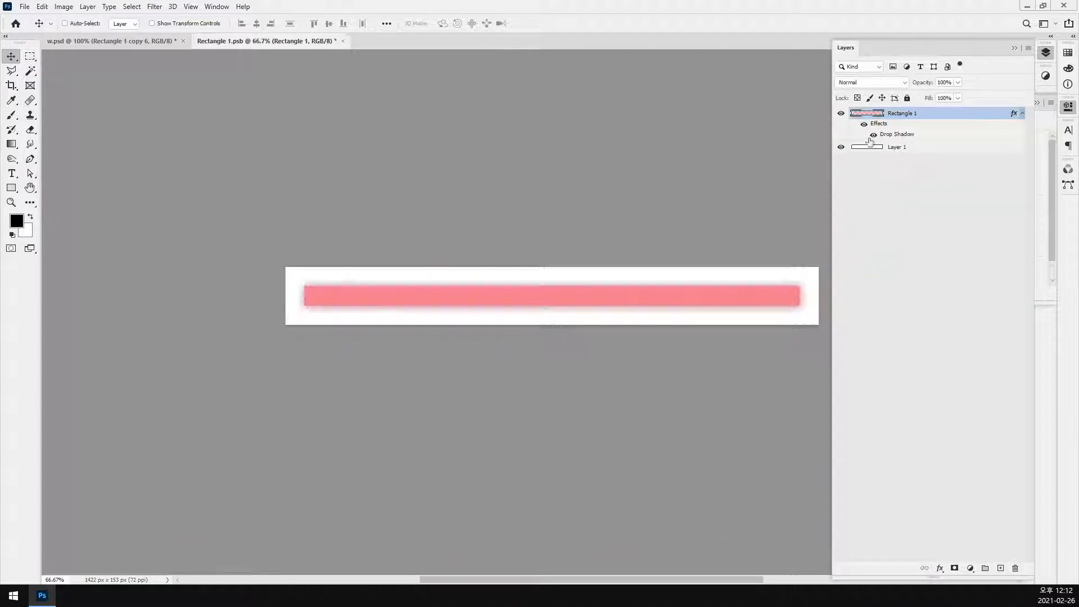
double_click(897, 123)
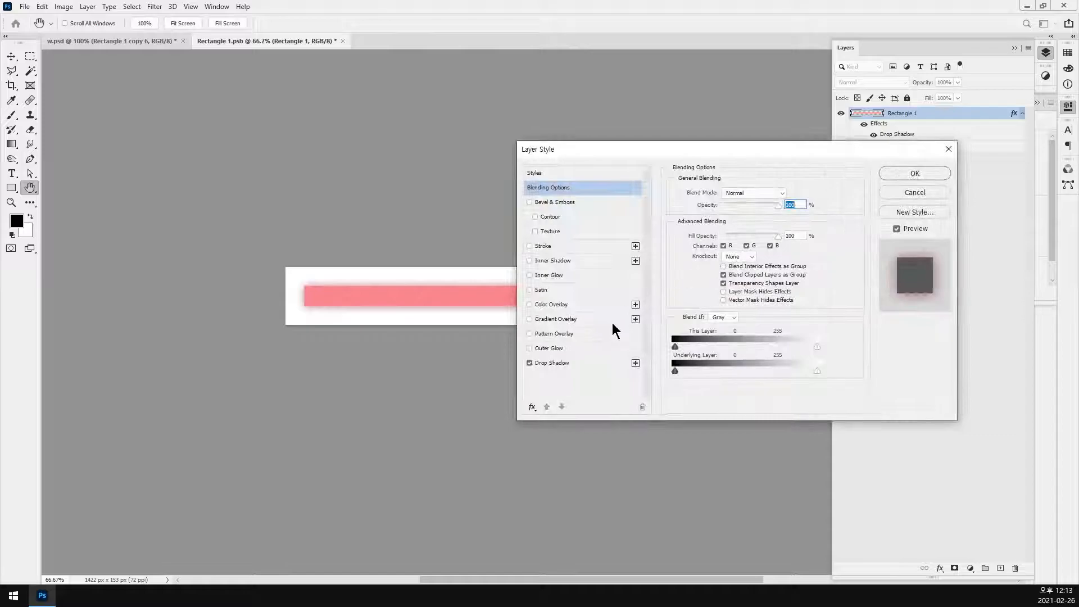
click(579, 364)
drag(724, 272, 729, 267)
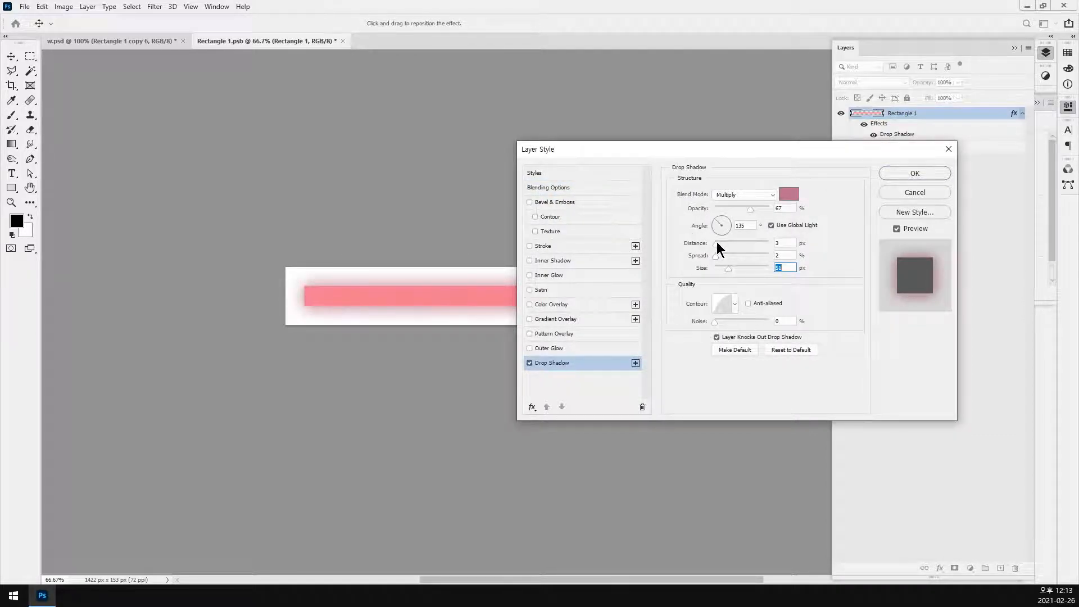
click(915, 172)
key(ctrl+s)
click(841, 147)
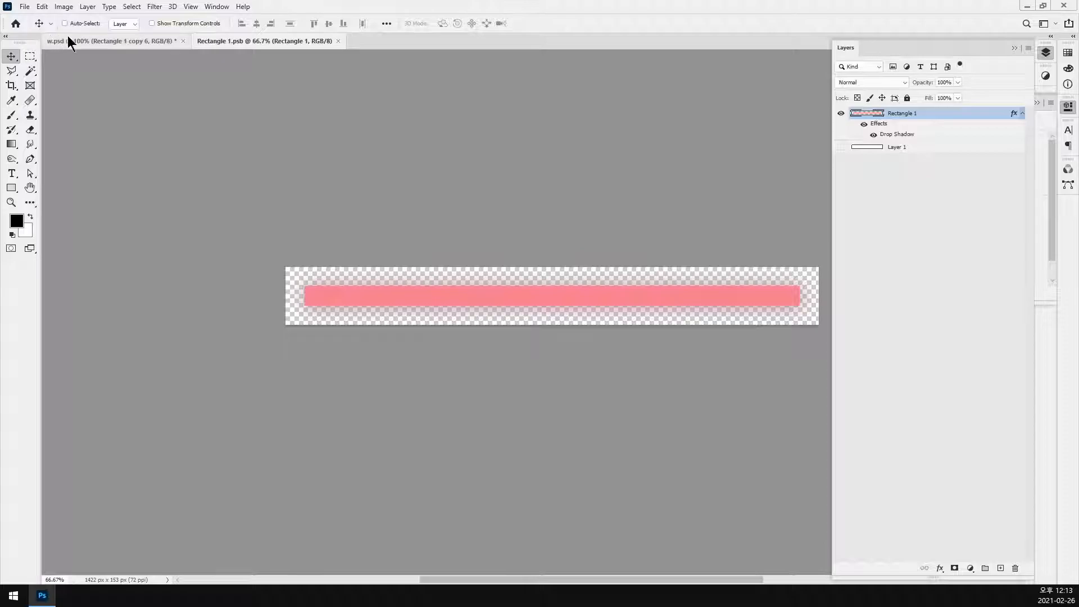
Step: Check the updated strip shadows in w.psd and select the layers from Rectangle 1 copy 5 through Rectangle 1 copy
click(82, 40)
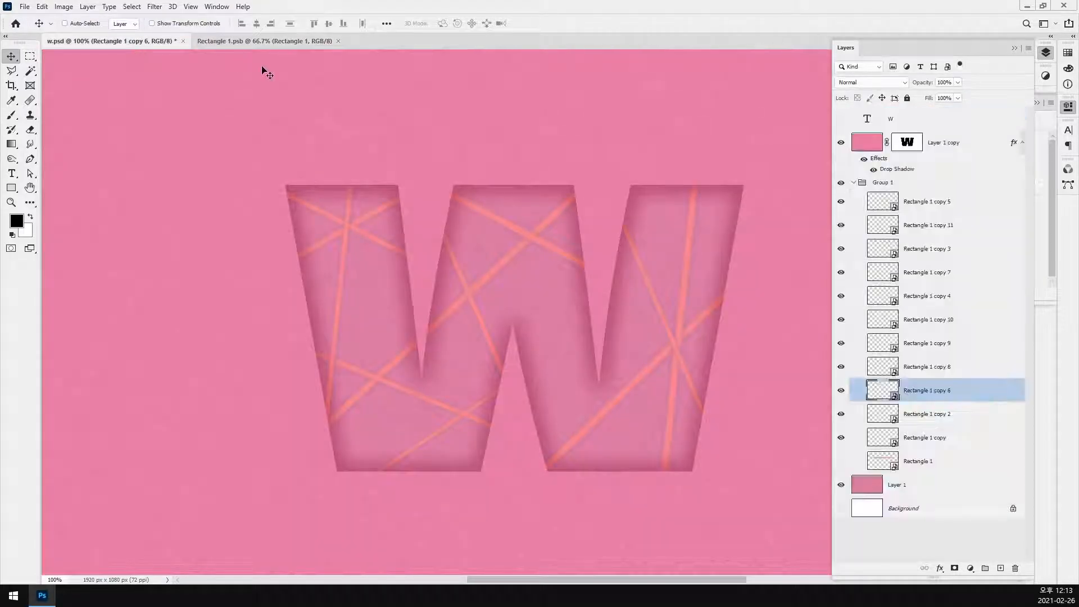
ctrl+click(604, 373)
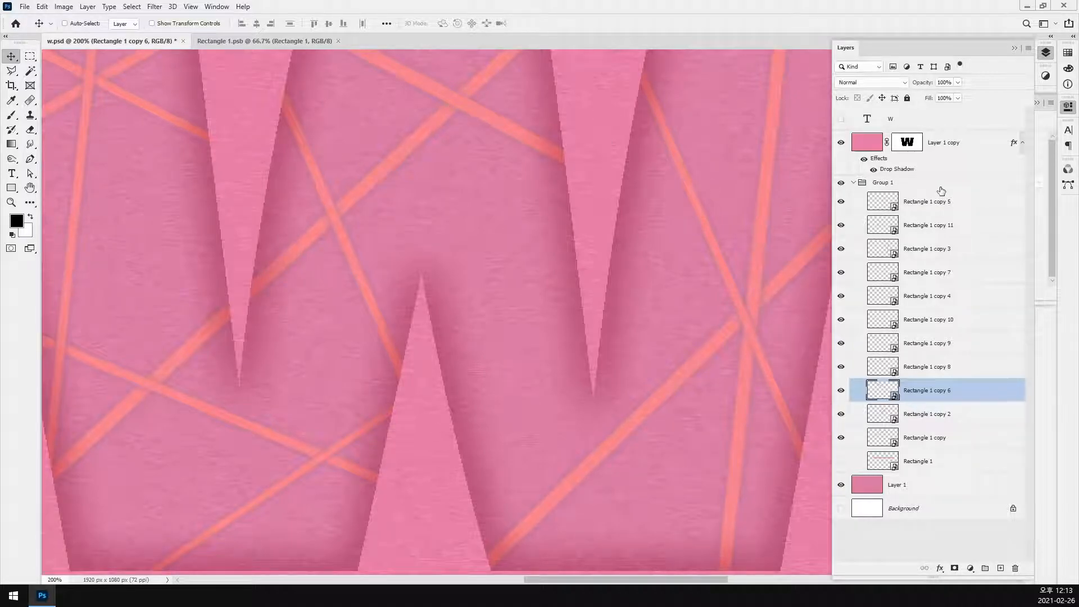
click(933, 210)
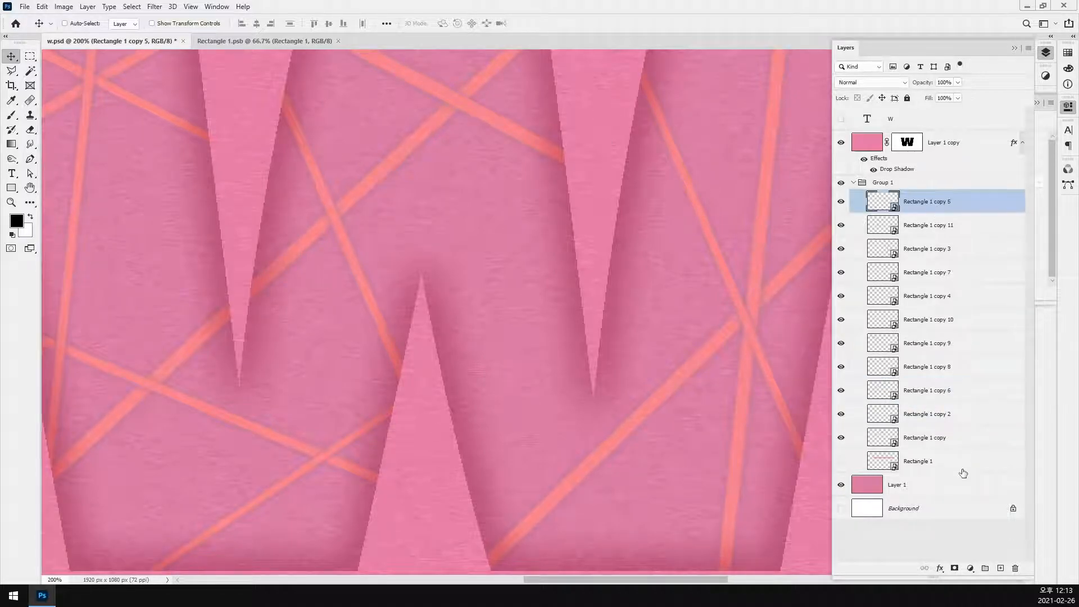
shift+click(962, 444)
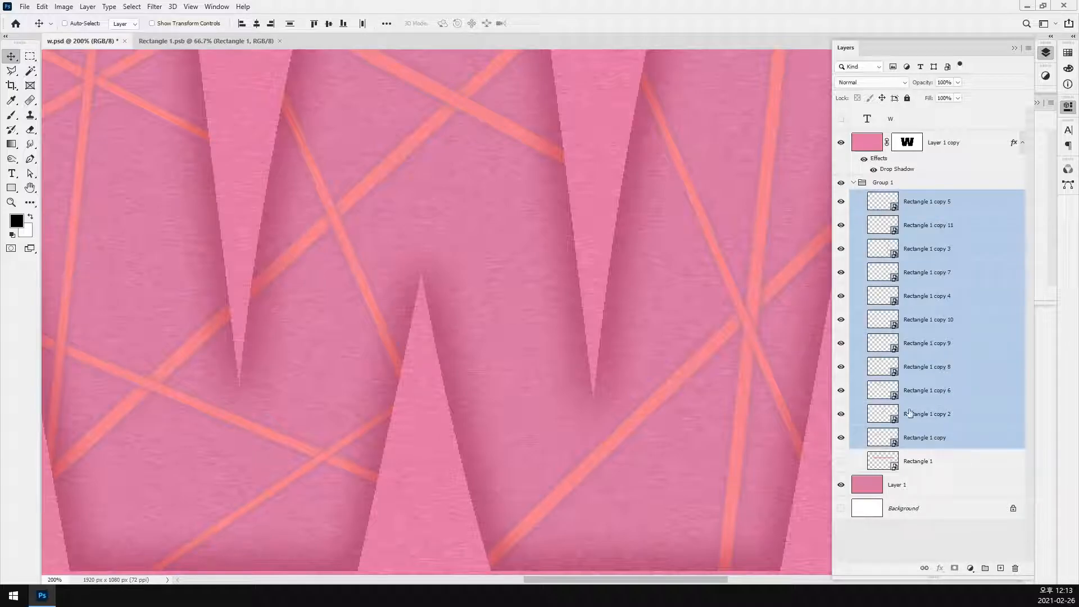
Step: Turn off Rectangle 1's layer effects in Rectangle 1.psb, save it and return to w.psd
click(227, 37)
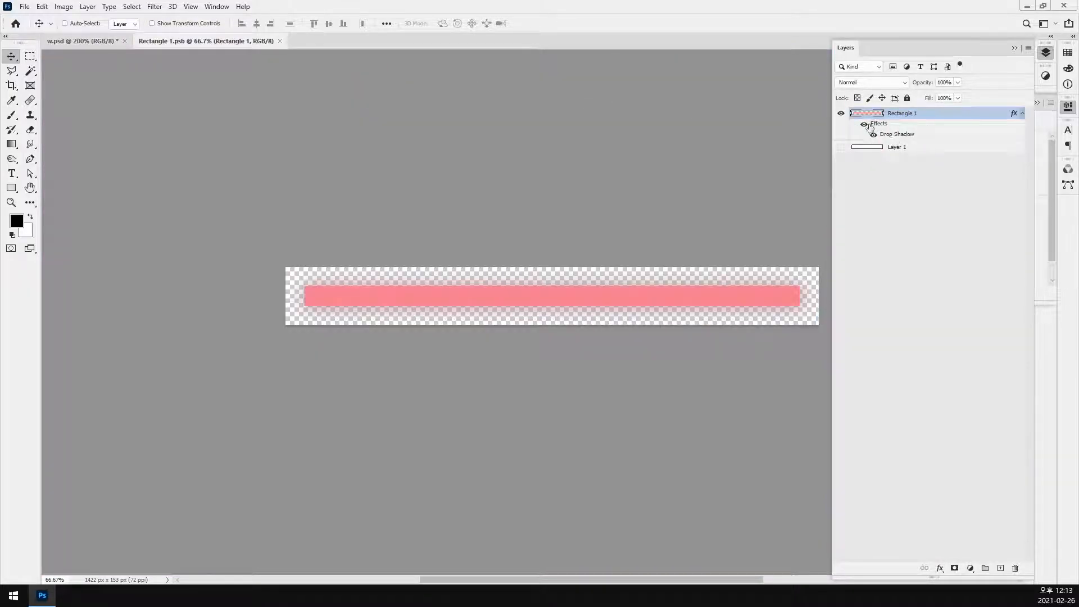
click(865, 123)
key(ctrl+s)
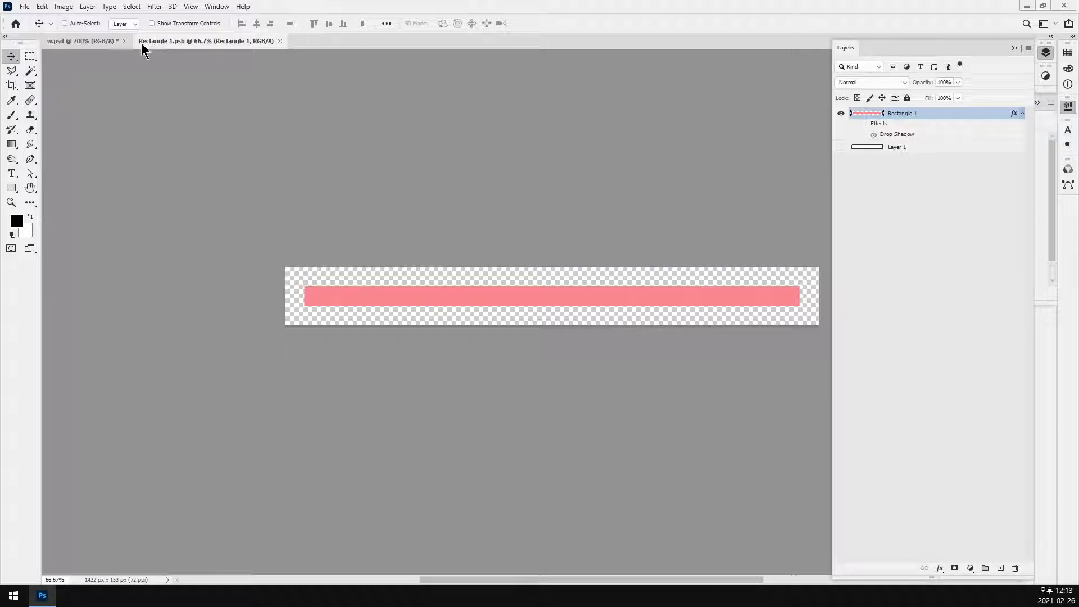
click(107, 42)
Step: Add a Multiply drop shadow to Rectangle 1 copy 5 at 51% opacity, 0% spread and 15 px size
click(991, 207)
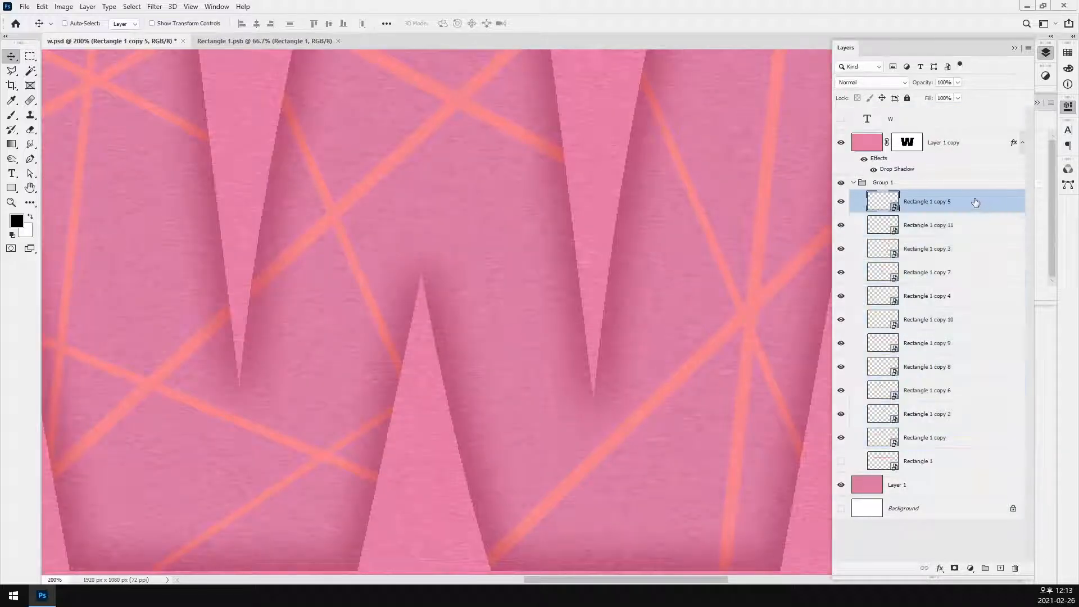
click(841, 203)
click(841, 206)
double_click(988, 203)
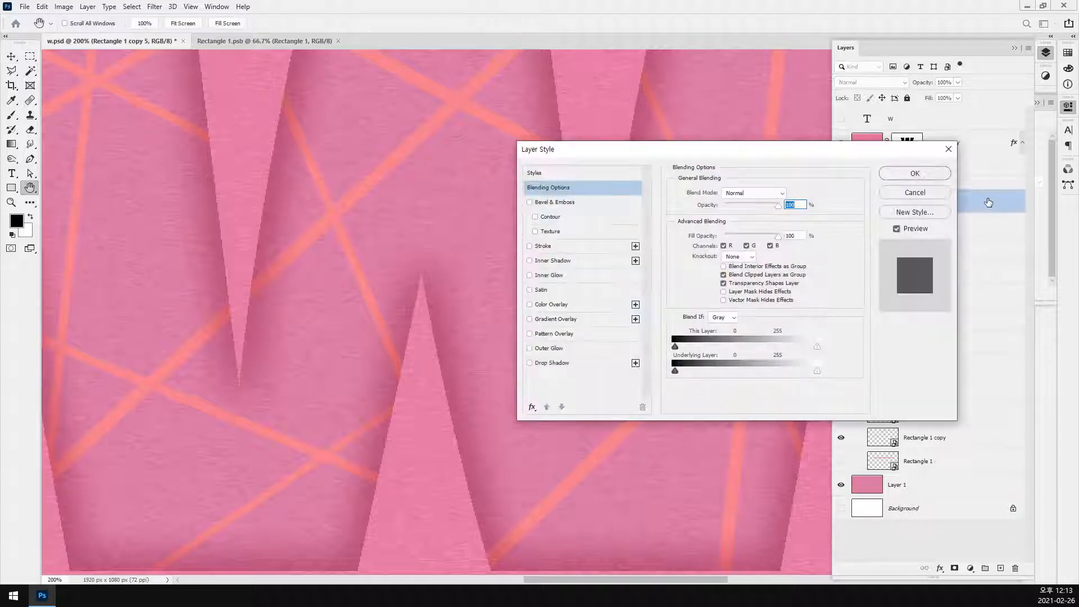
click(604, 364)
drag(802, 157, 450, 124)
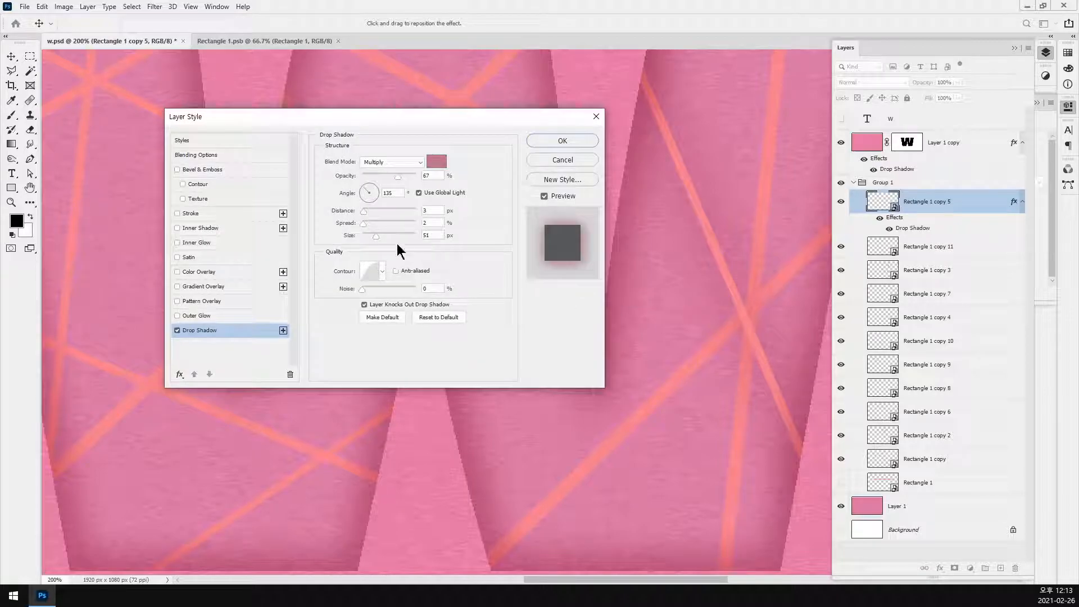
drag(382, 236, 373, 237)
drag(398, 177, 389, 177)
drag(365, 233, 363, 235)
mouse_move(364, 223)
mouse_down()
mouse_move(361, 210)
mouse_move(370, 237)
mouse_up()
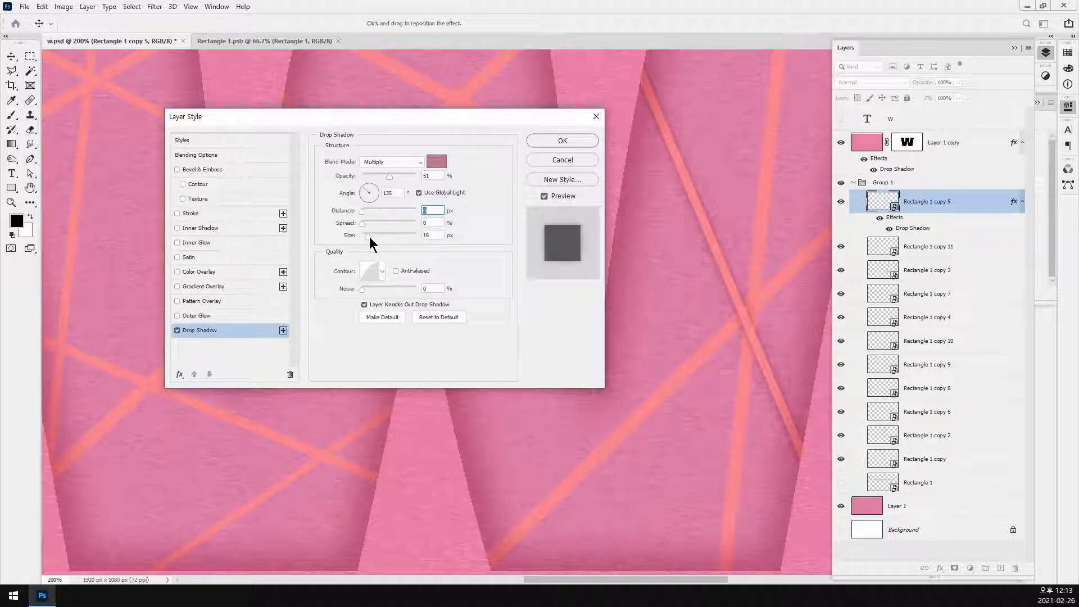
click(572, 138)
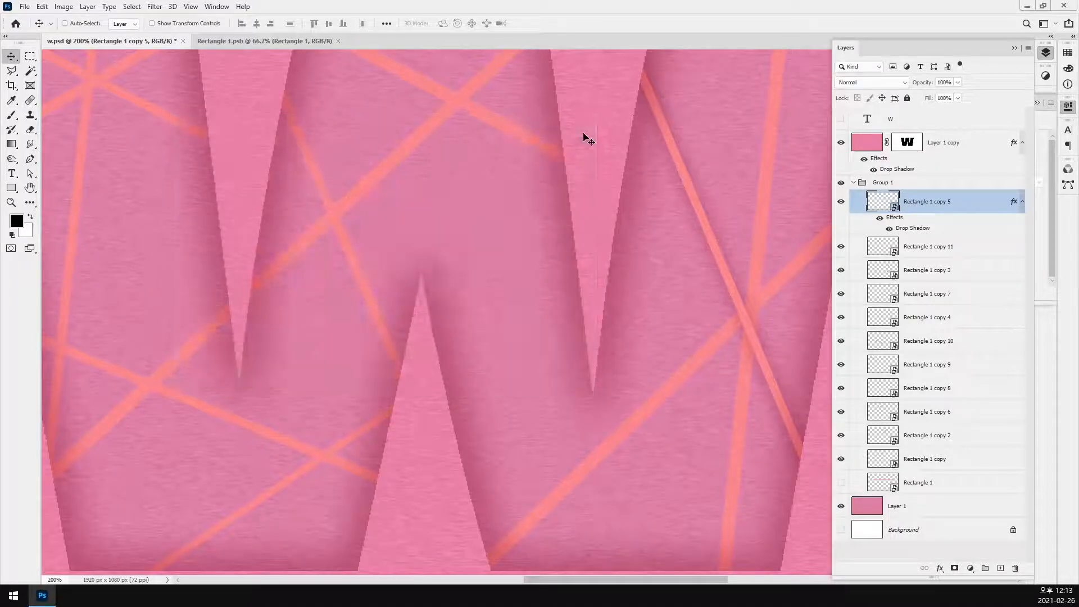
Step: Copy the layer style of Rectangle 1 copy 5 and paste it onto the layers from Rectangle 1 copy 11 through Rectangle 1
right_click(992, 203)
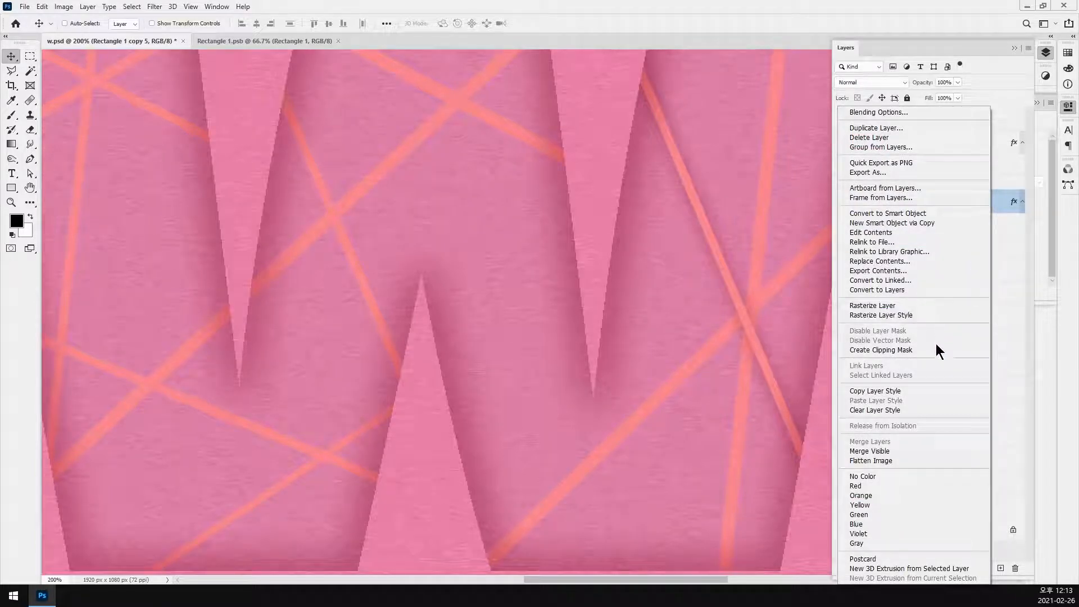
click(1002, 195)
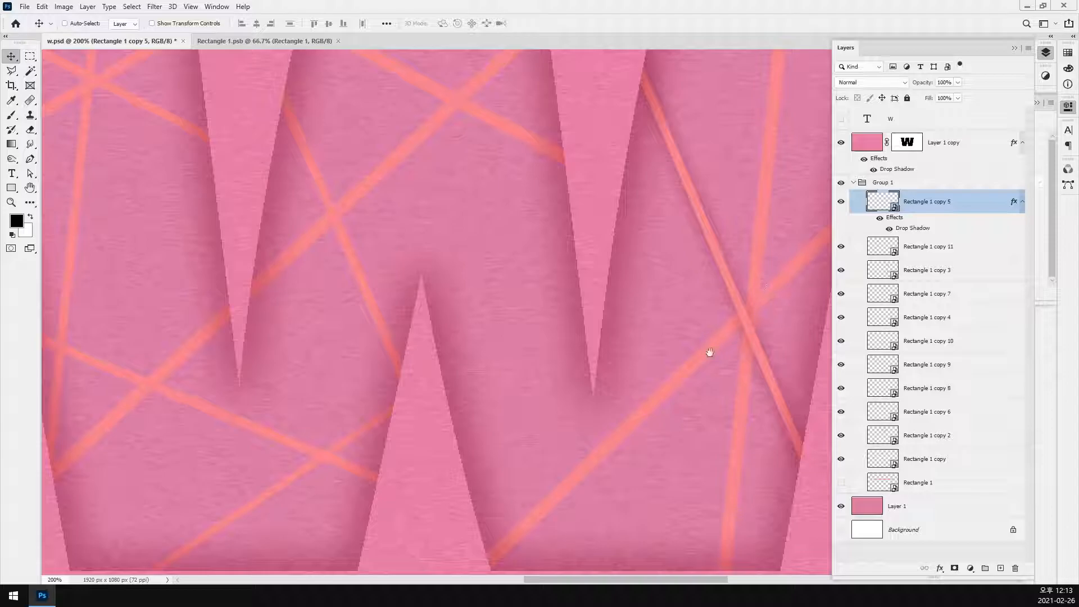
drag(713, 360, 573, 280)
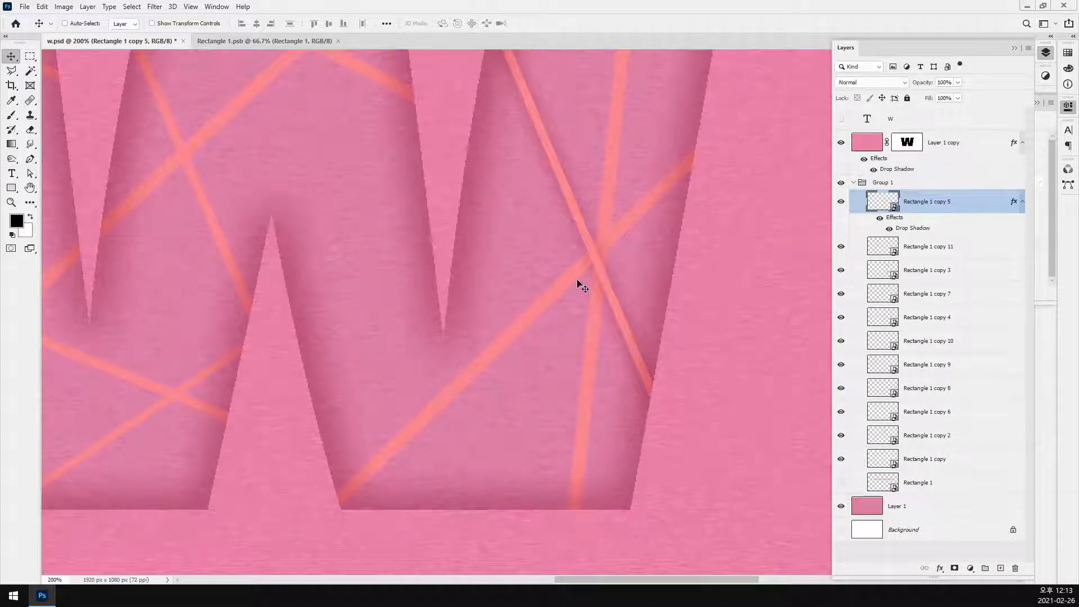
right_click(979, 200)
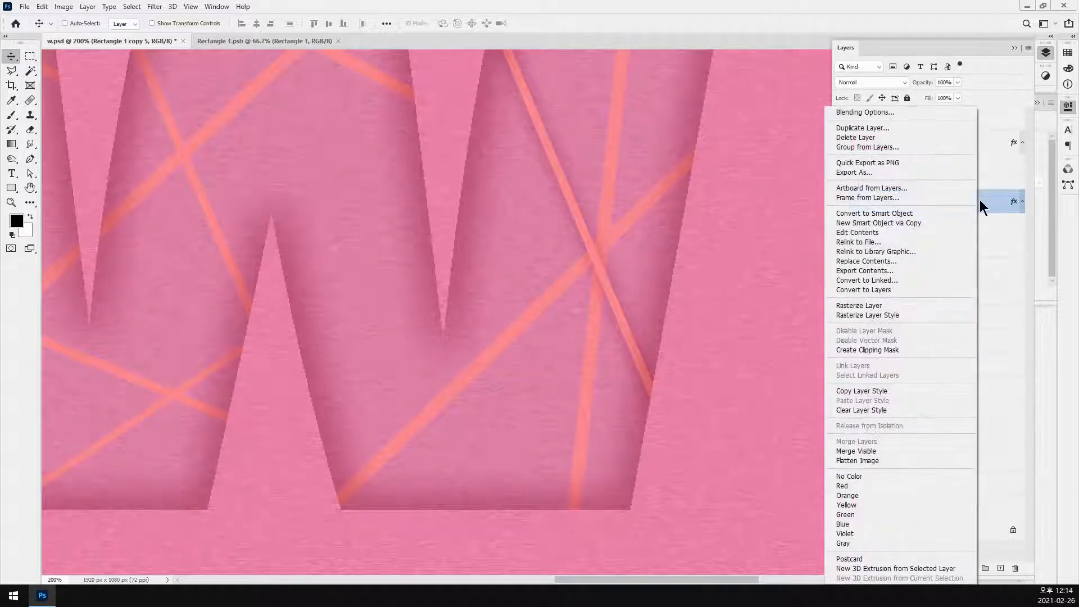
click(935, 390)
click(979, 251)
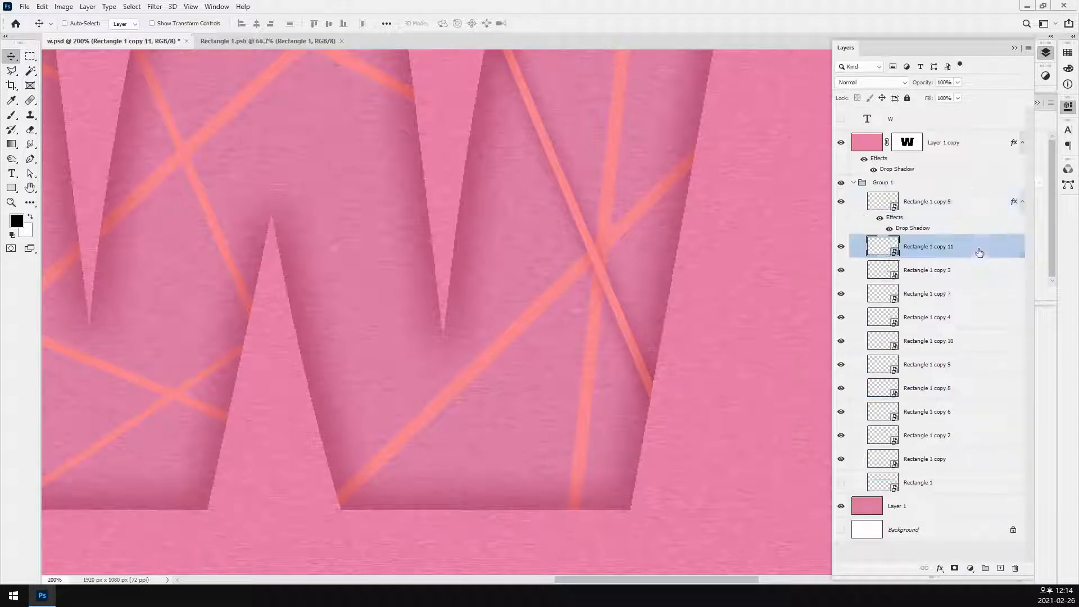
shift+click(974, 481)
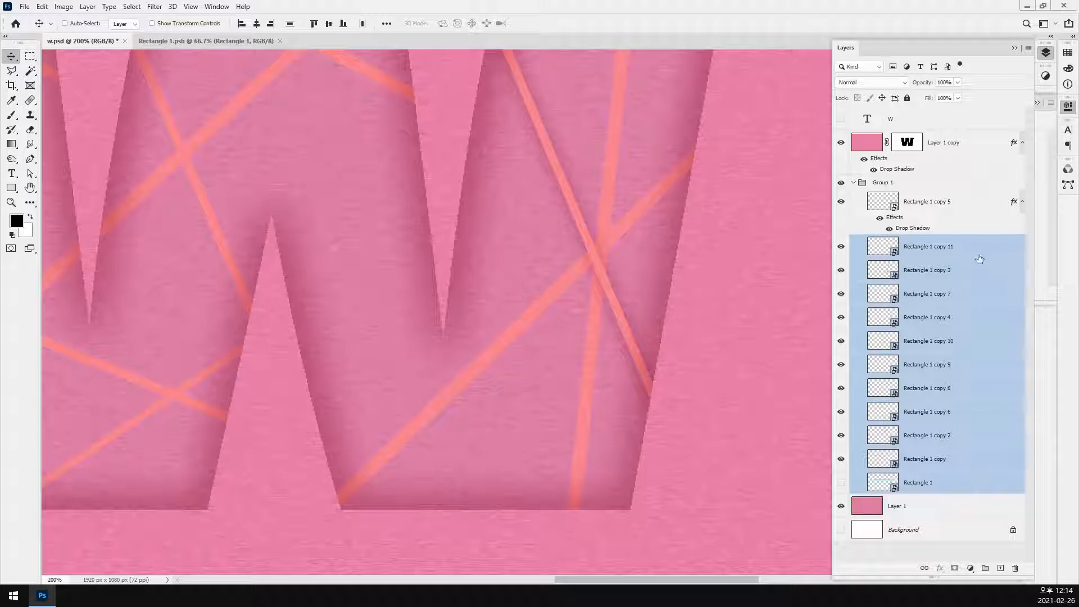
right_click(979, 258)
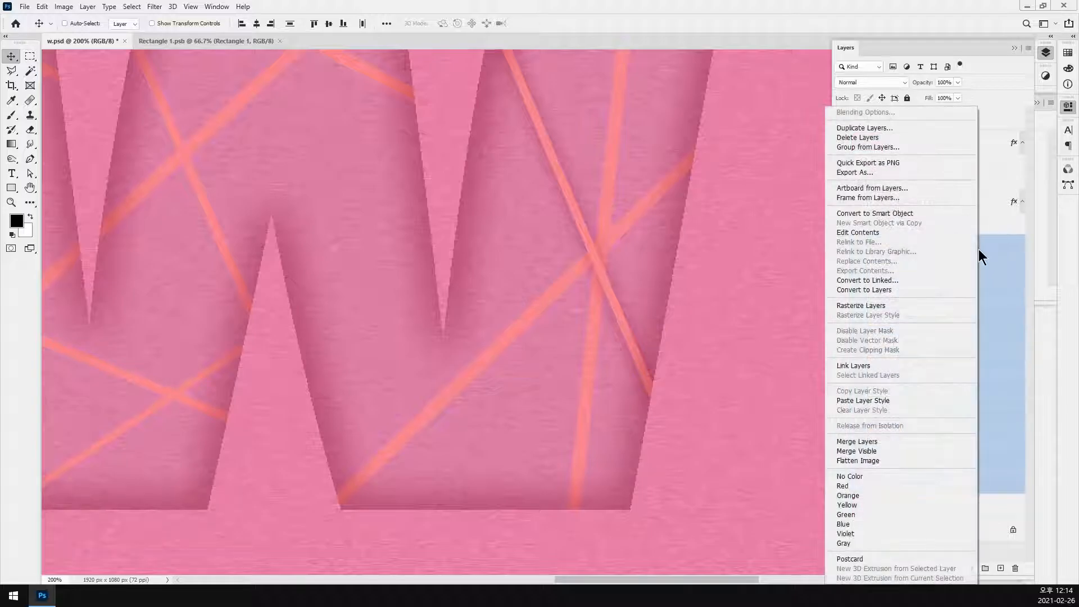
click(923, 399)
Step: Look over Rectangle 1.psb, return to w.psd to check the whole W, and save w.psd
click(255, 42)
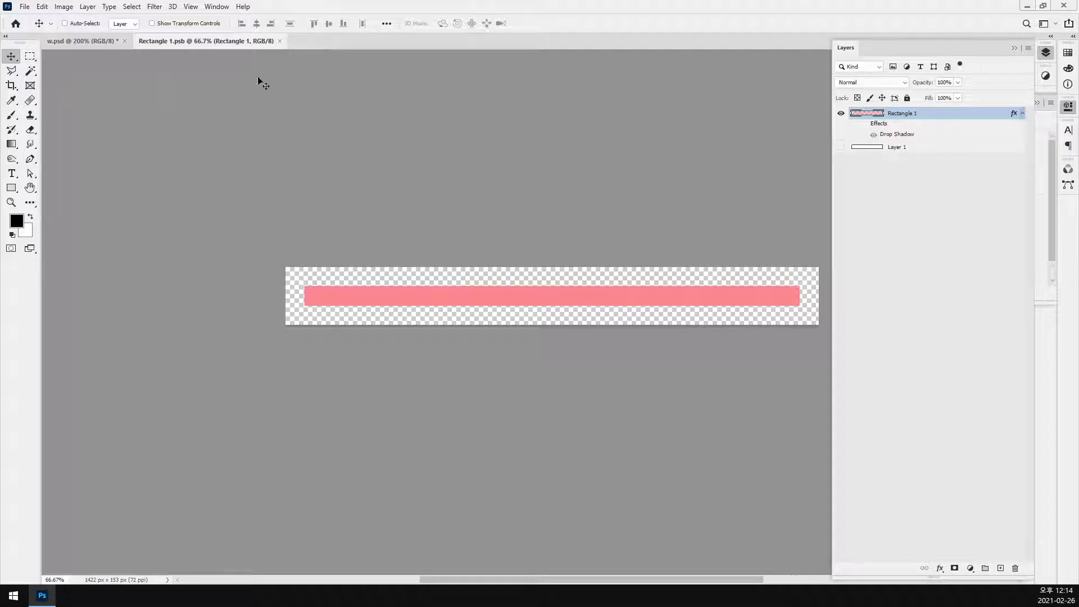
click(93, 41)
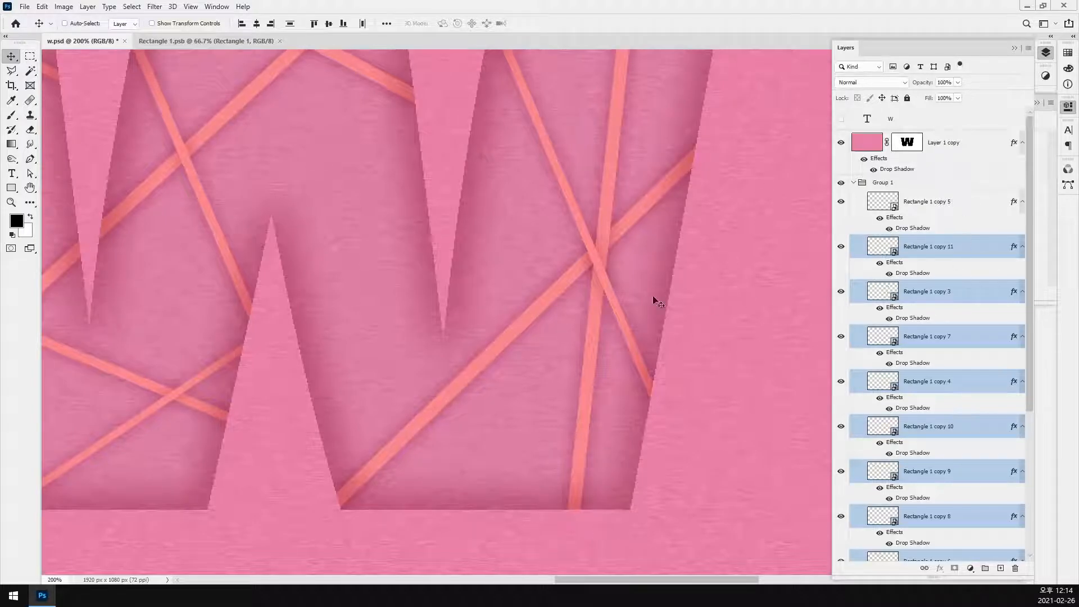
scroll(559, 290, down, 2)
key(ctrl+s)
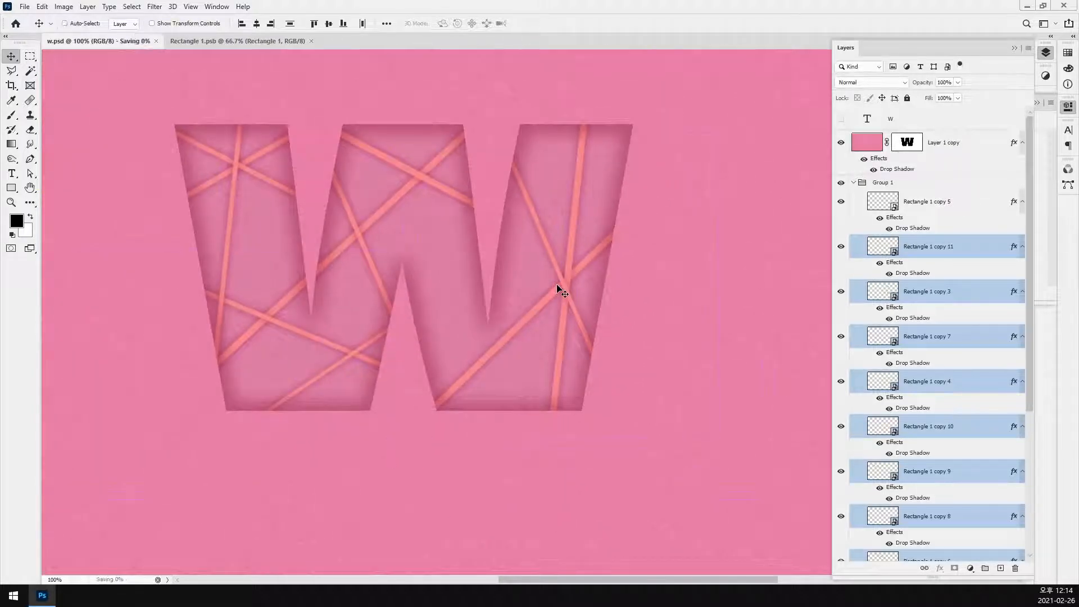
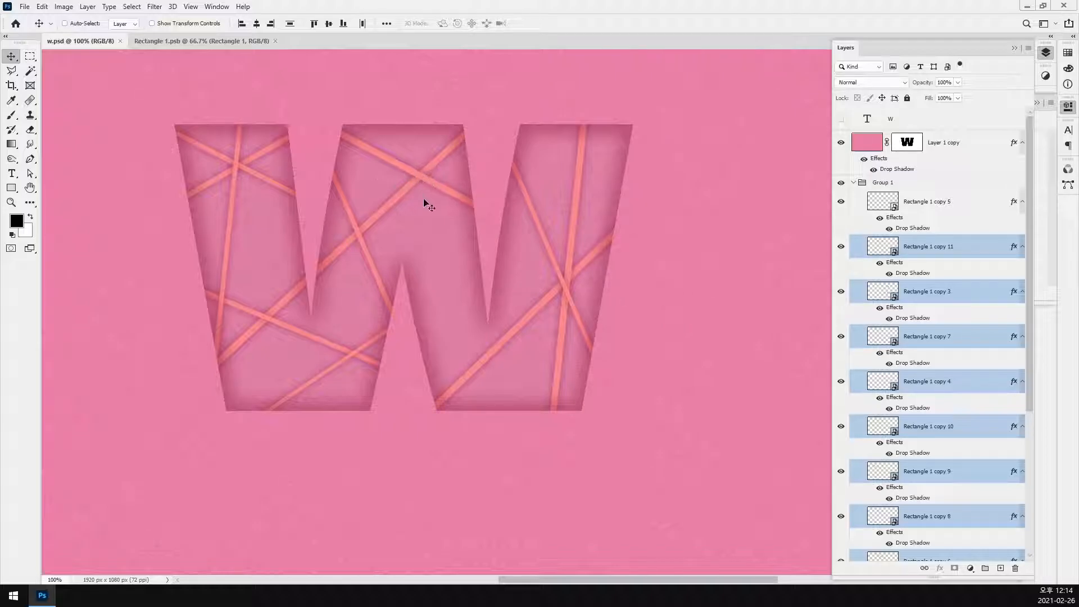
Step: Toggle the visibility of Rectangle 1 copy 5 and Rectangle 1 copy 11 to identify which strip each layer holds
click(957, 187)
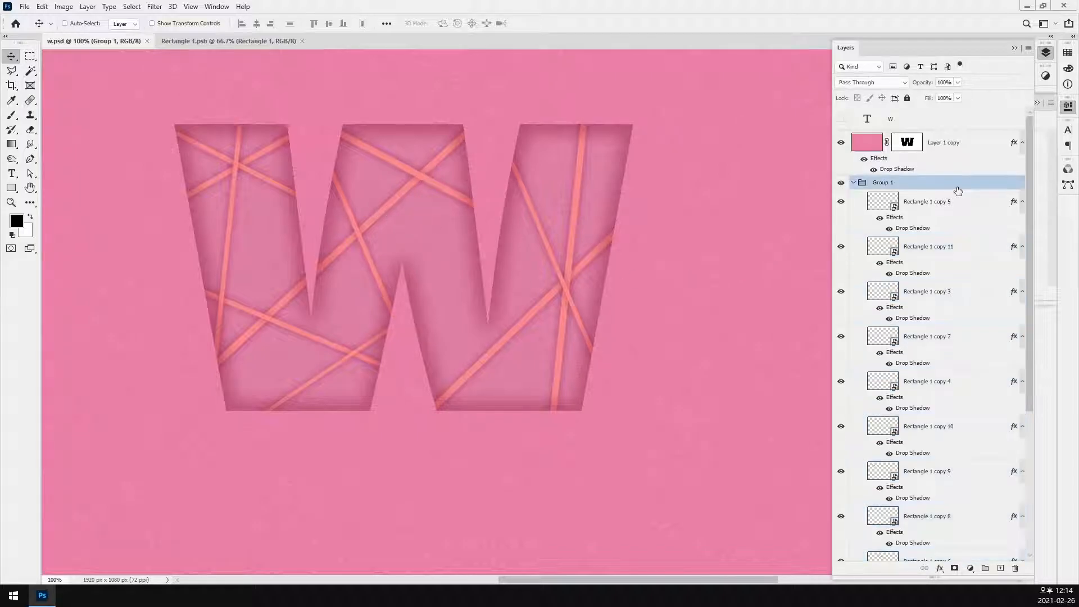
click(930, 204)
click(842, 204)
click(842, 206)
click(841, 206)
click(841, 207)
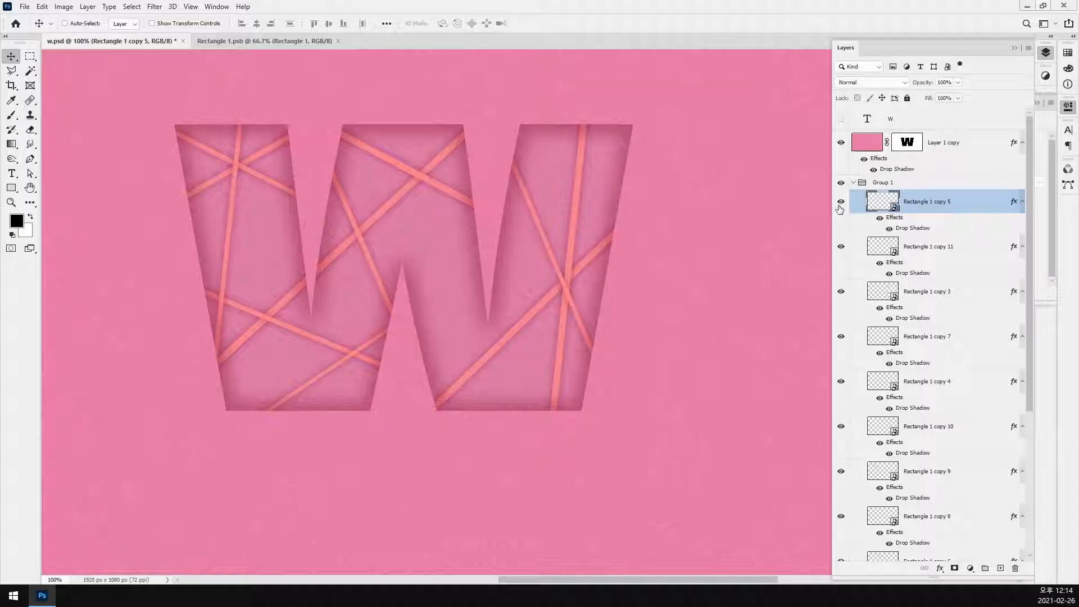
click(842, 247)
click(842, 249)
Step: Add a pinkish-red Color Overlay to Rectangle 1 copy 11, trying several darkening blend modes and choosing Darker Color
click(970, 254)
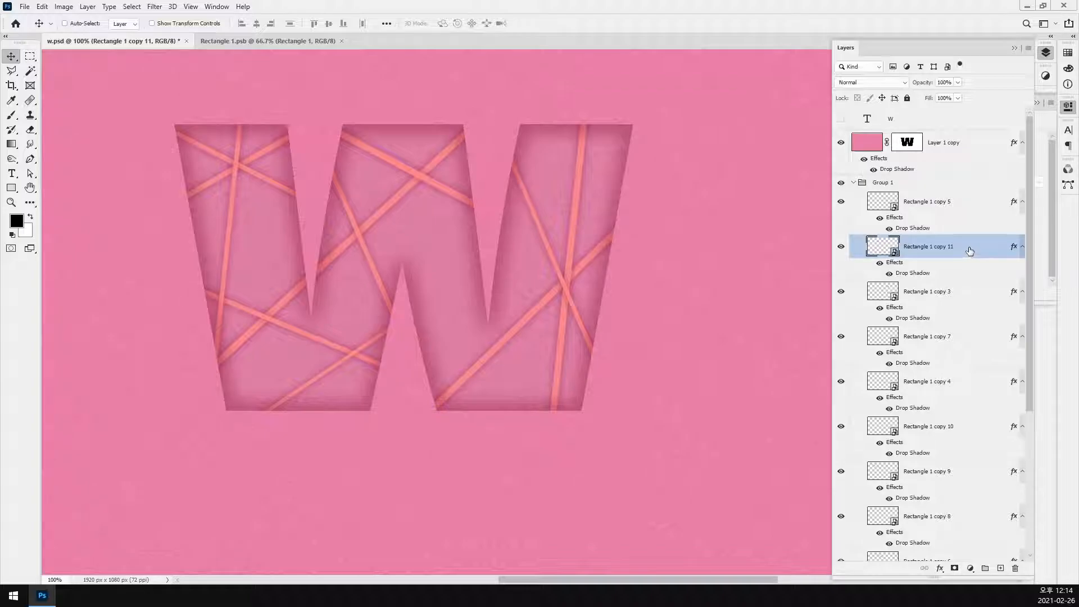
double_click(963, 247)
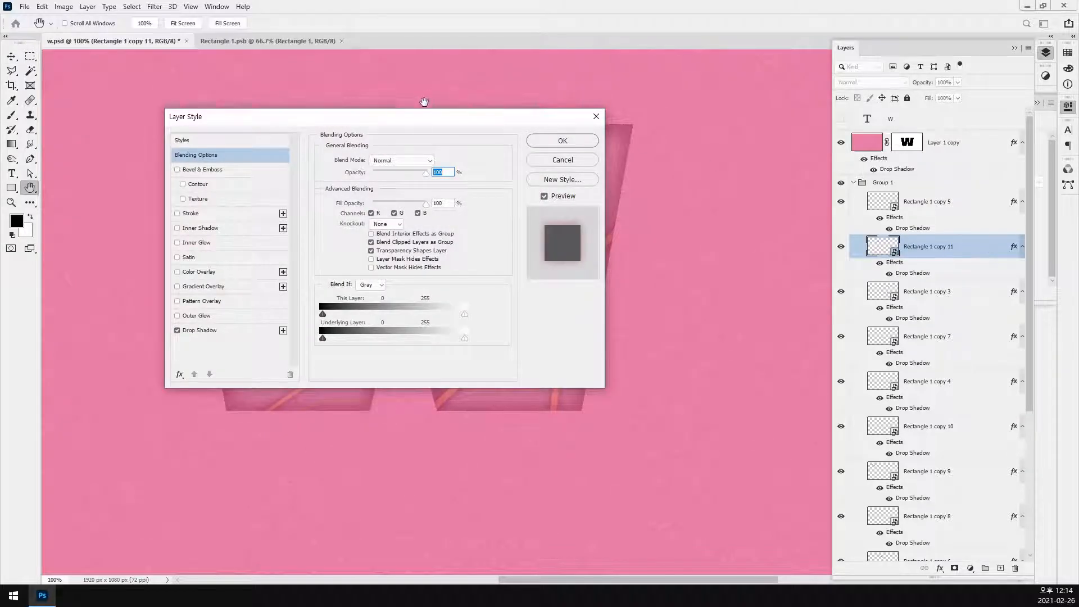
drag(416, 116, 746, 93)
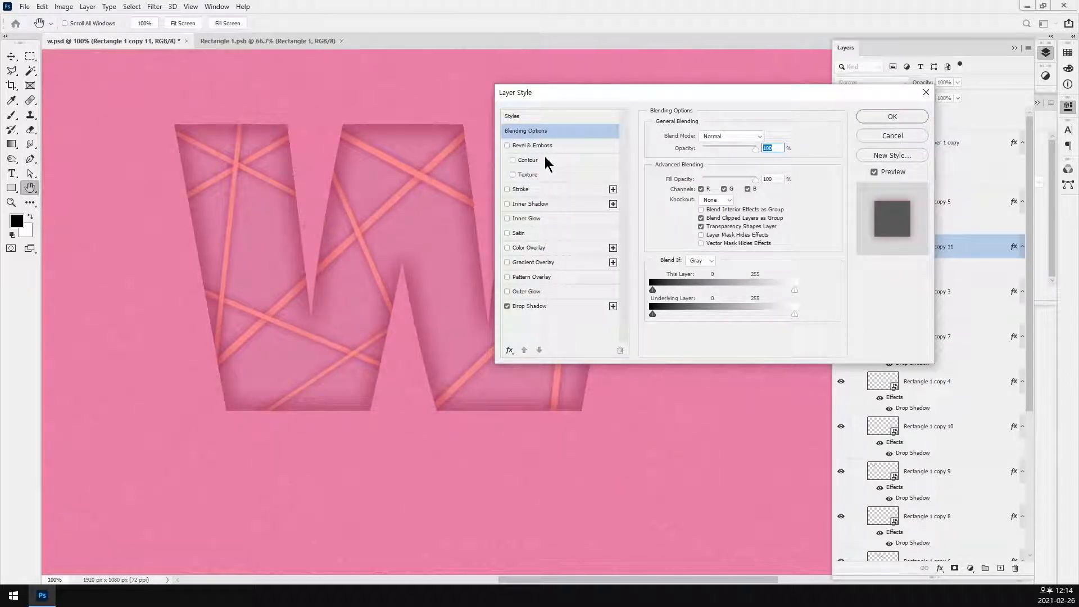
click(548, 248)
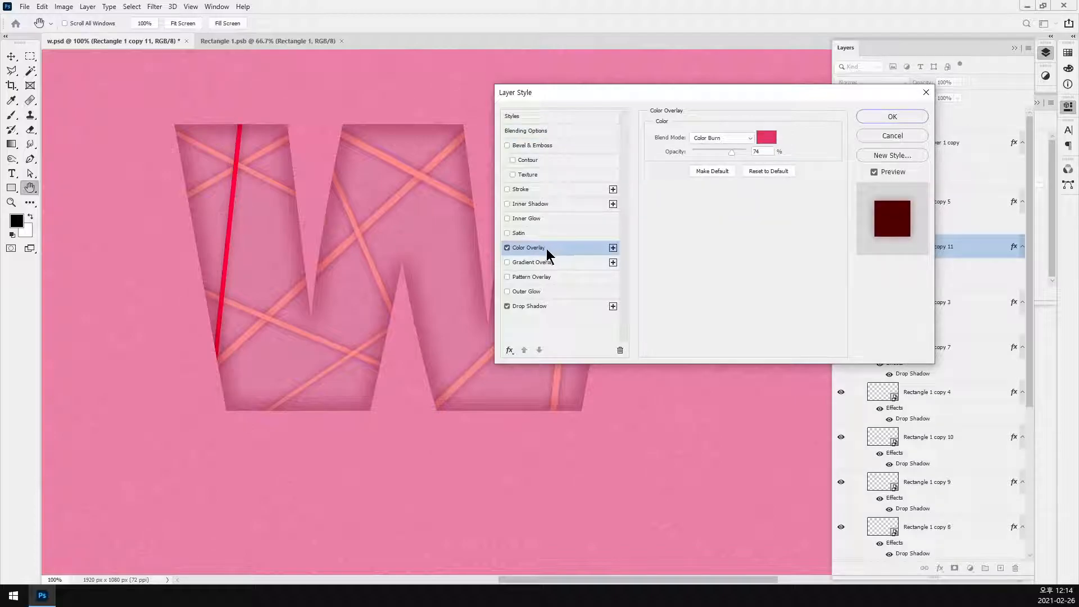
click(750, 140)
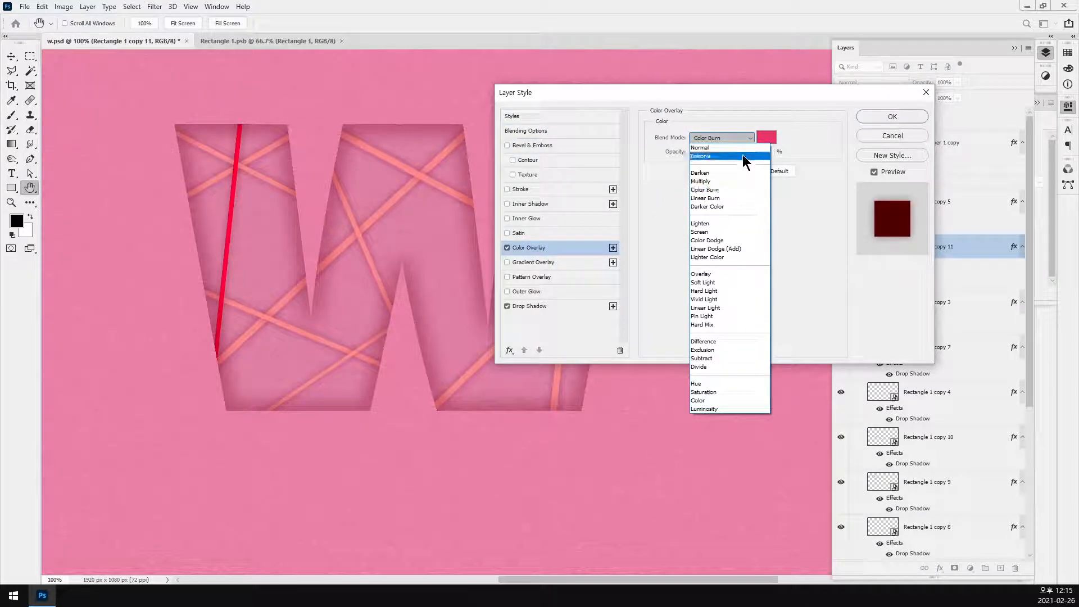
click(745, 179)
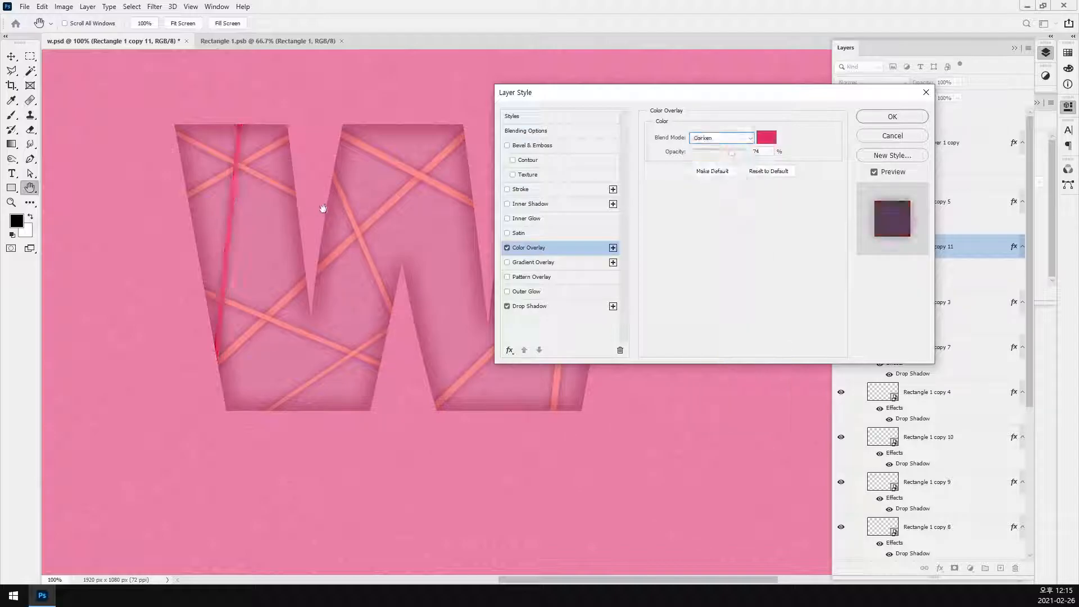
key(Down)
key(Down)
key(Down)
key(Down)
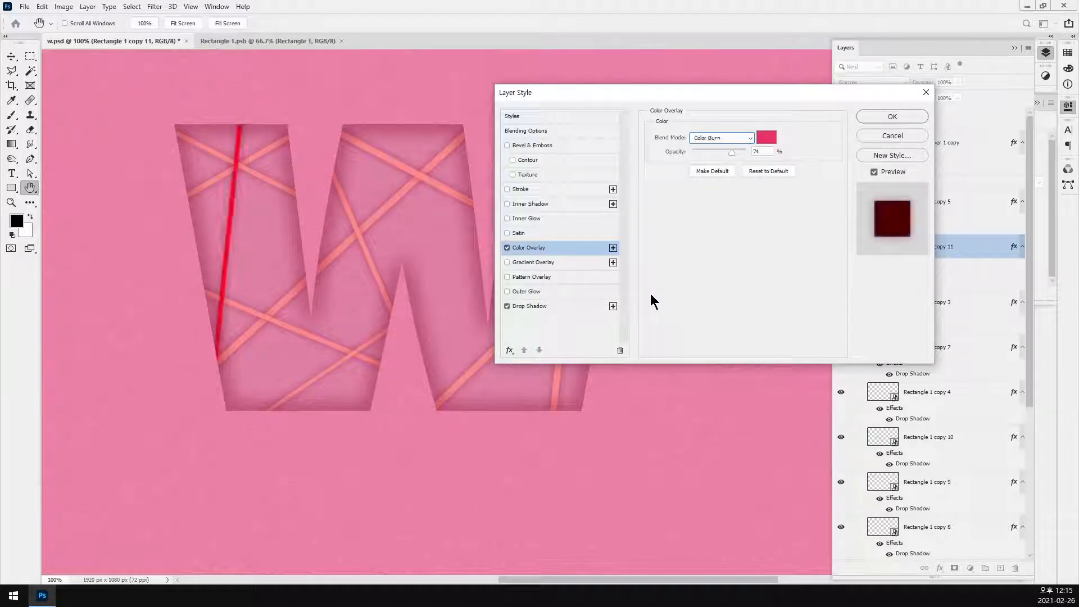
Step: Lower the Color Overlay's opacity on Rectangle 1 copy 11 to about 15% and apply the layer style
click(701, 153)
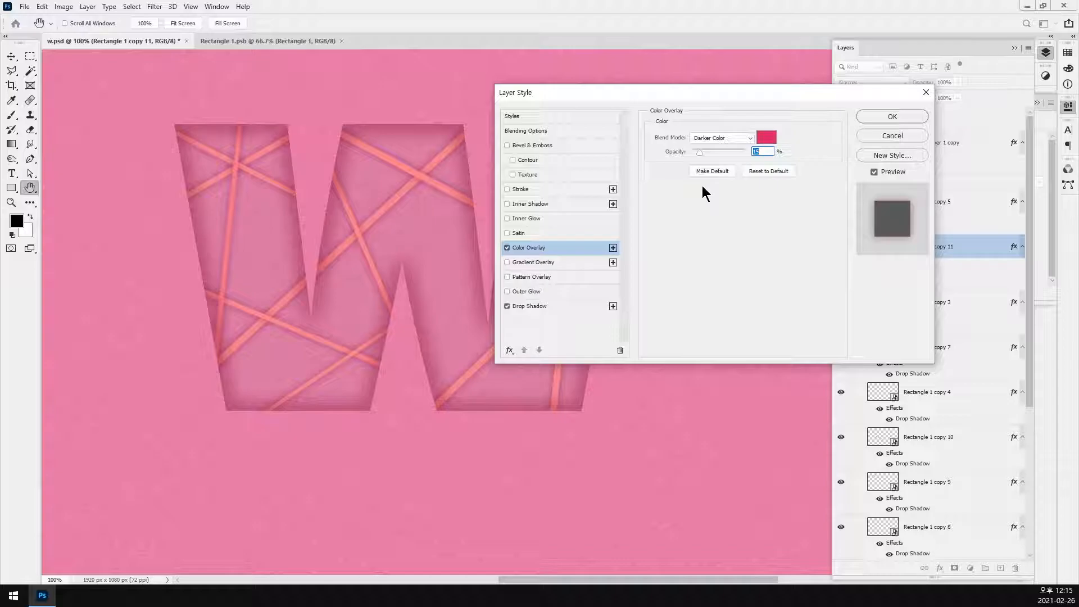
key(Up)
click(892, 117)
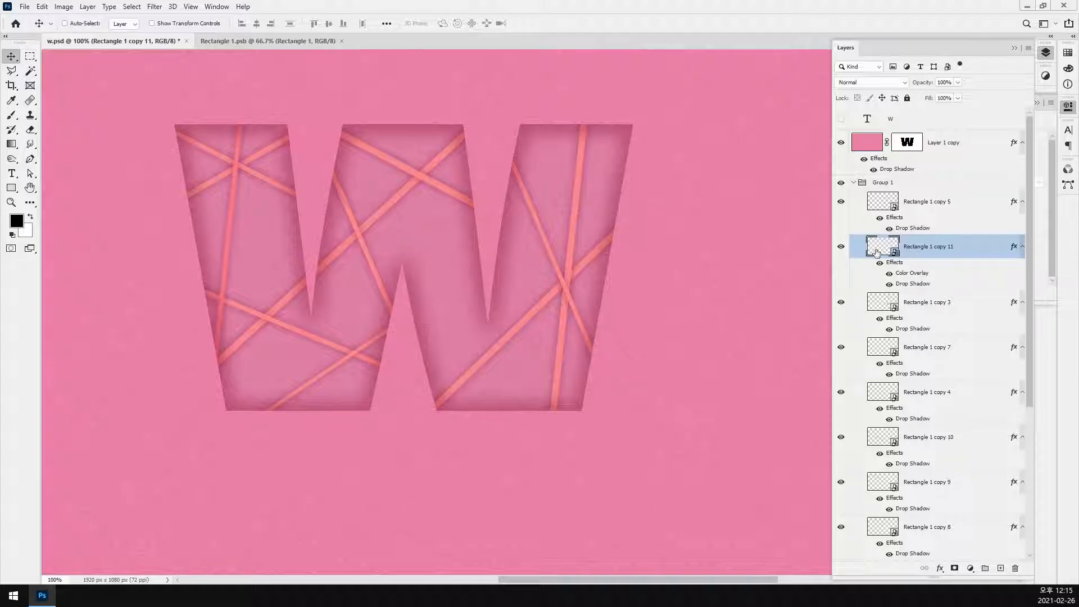
Step: Copy the layer style of Rectangle 1 copy 11 and paste it onto the long diagonal strip layer Rectangle 1 copy 2
key(ctrl)
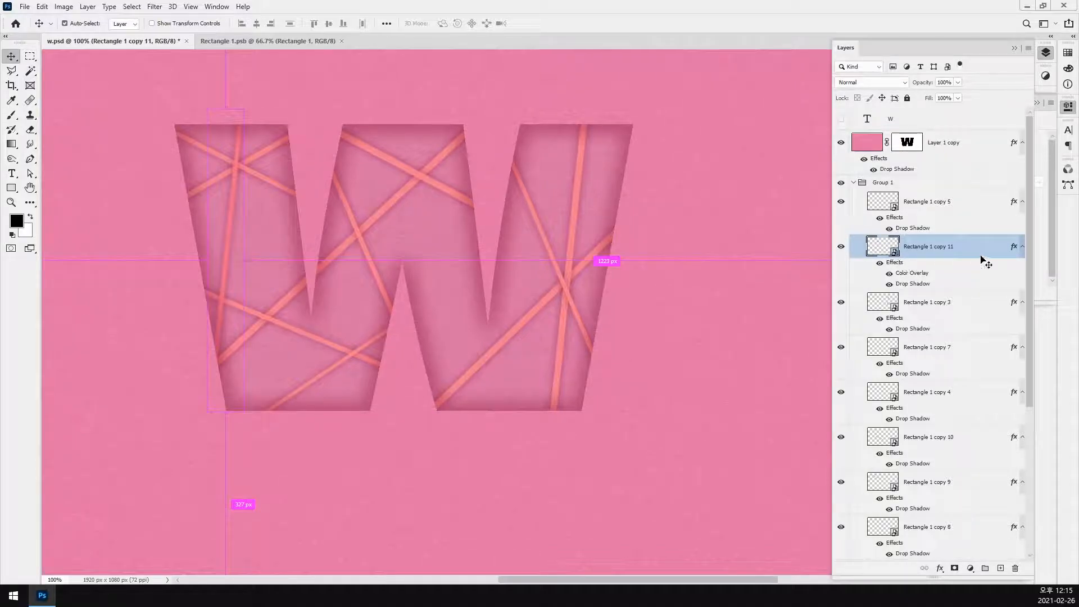
right_click(910, 260)
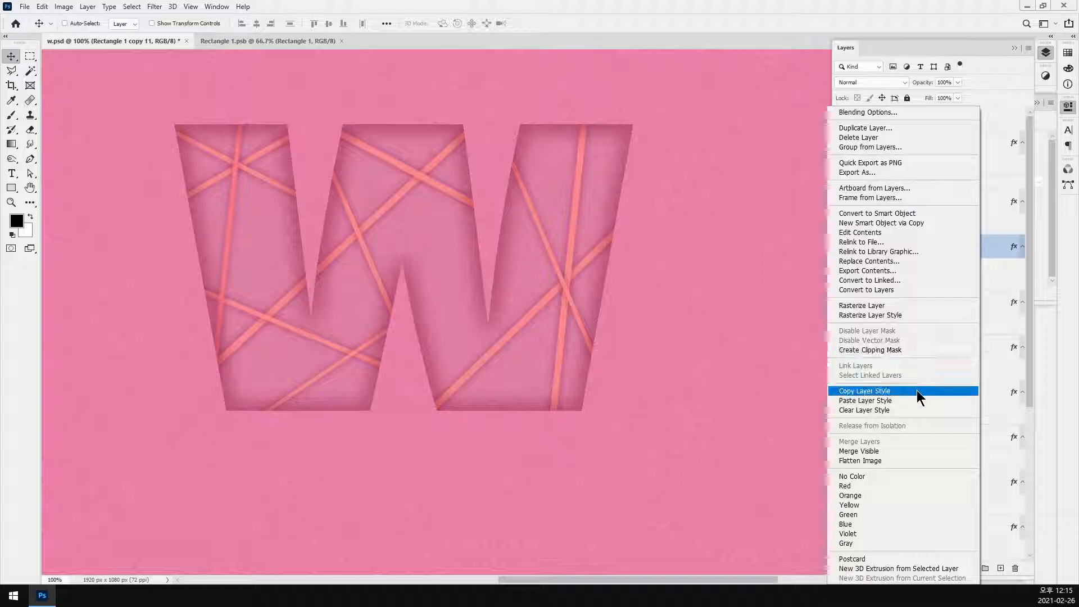
click(864, 391)
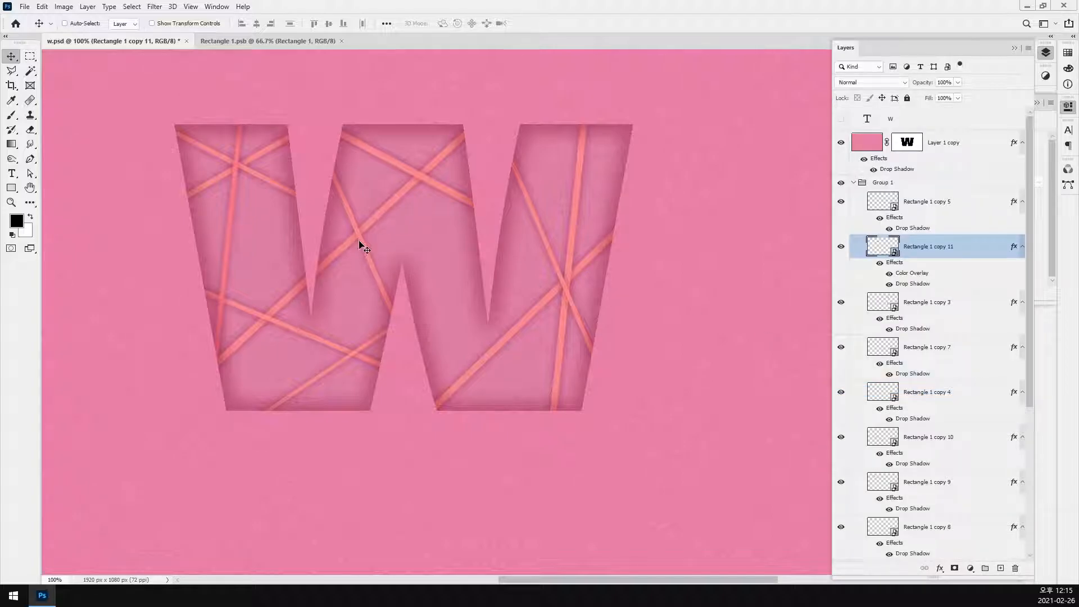
key(ctrl)
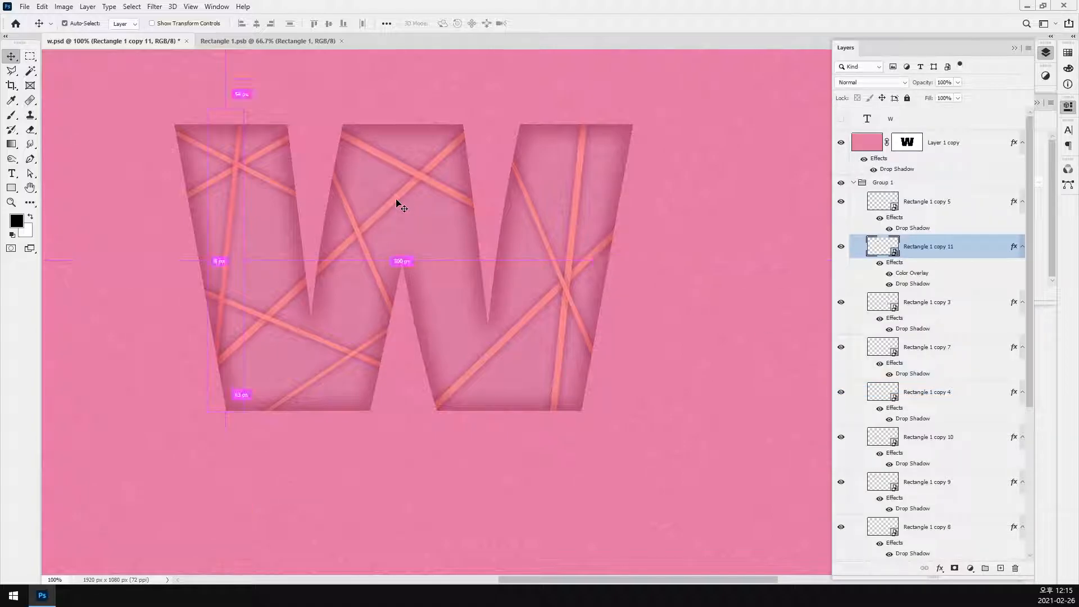
ctrl+click(396, 202)
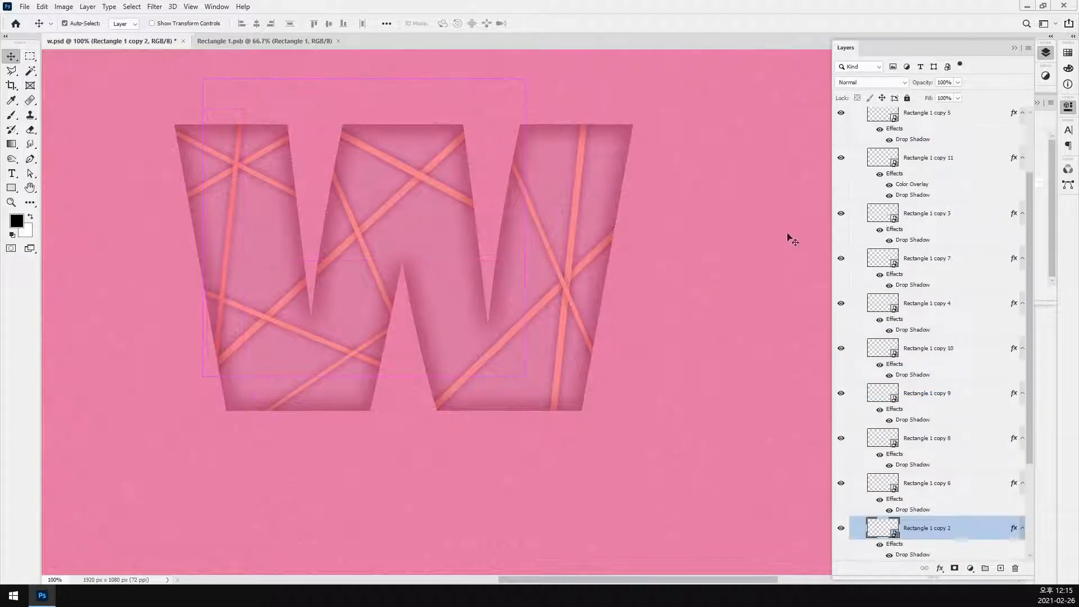
right_click(978, 528)
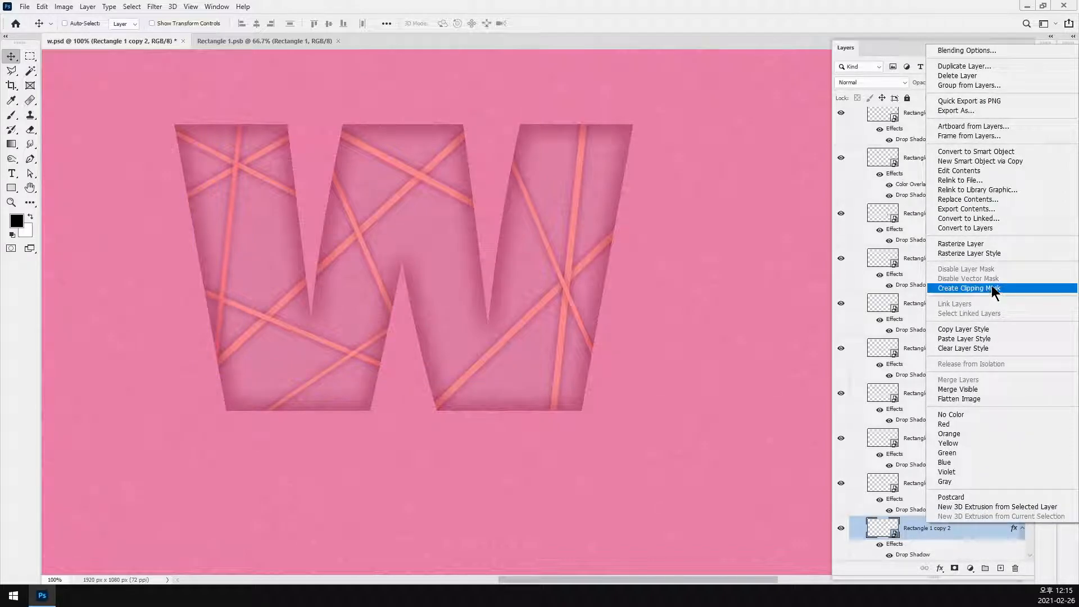
click(1000, 339)
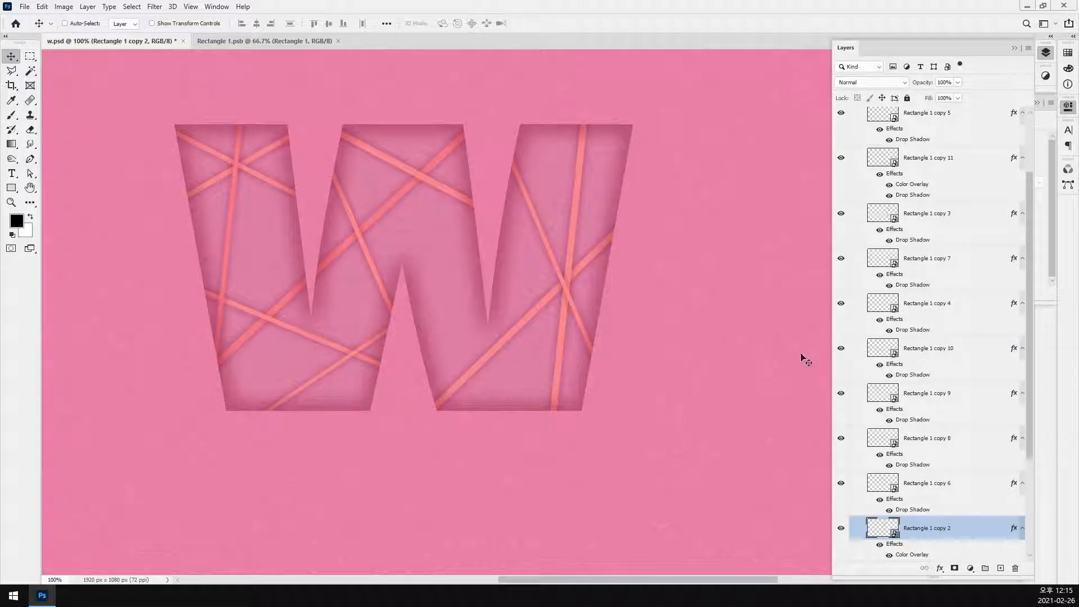
Step: Select the strip layer Rectangle 1 copy 4, try to paste the overlay style onto it, and save w.psd
key(ctrl)
ctrl+click(540, 310)
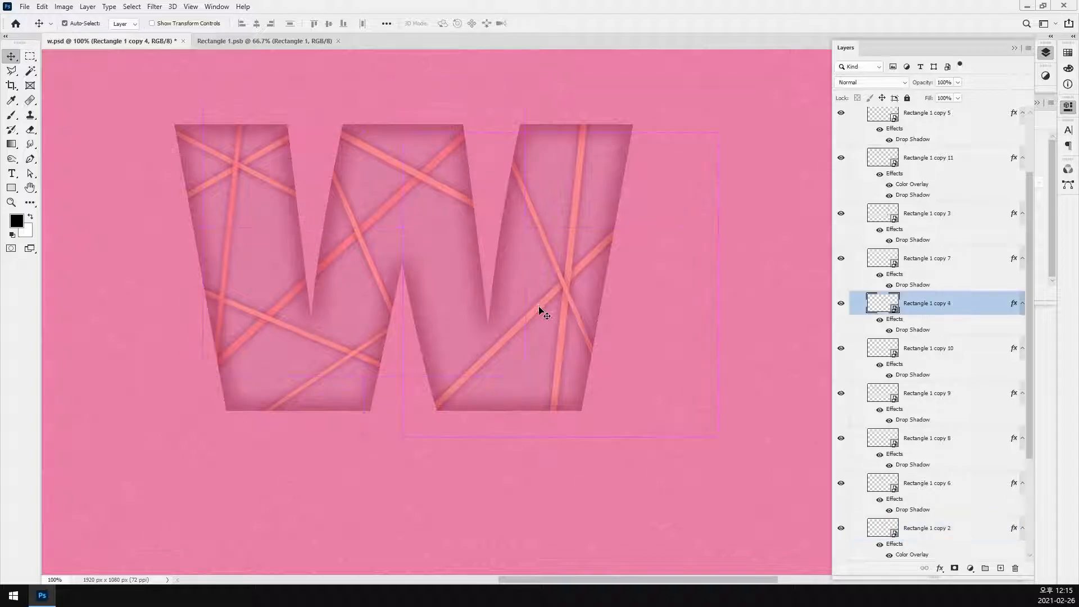
right_click(960, 304)
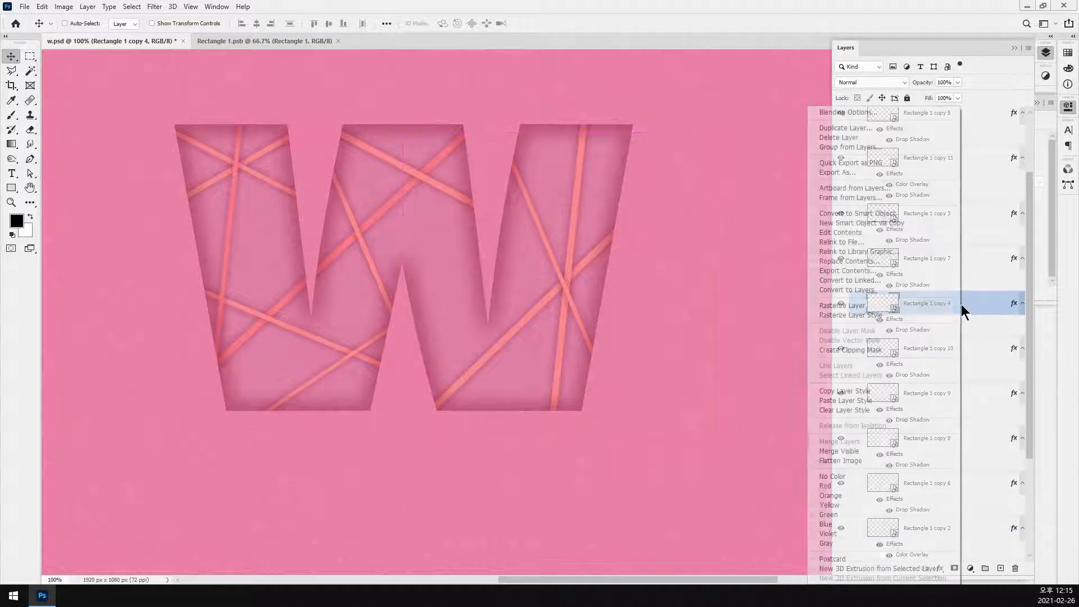
click(908, 392)
key(ctrl+s)
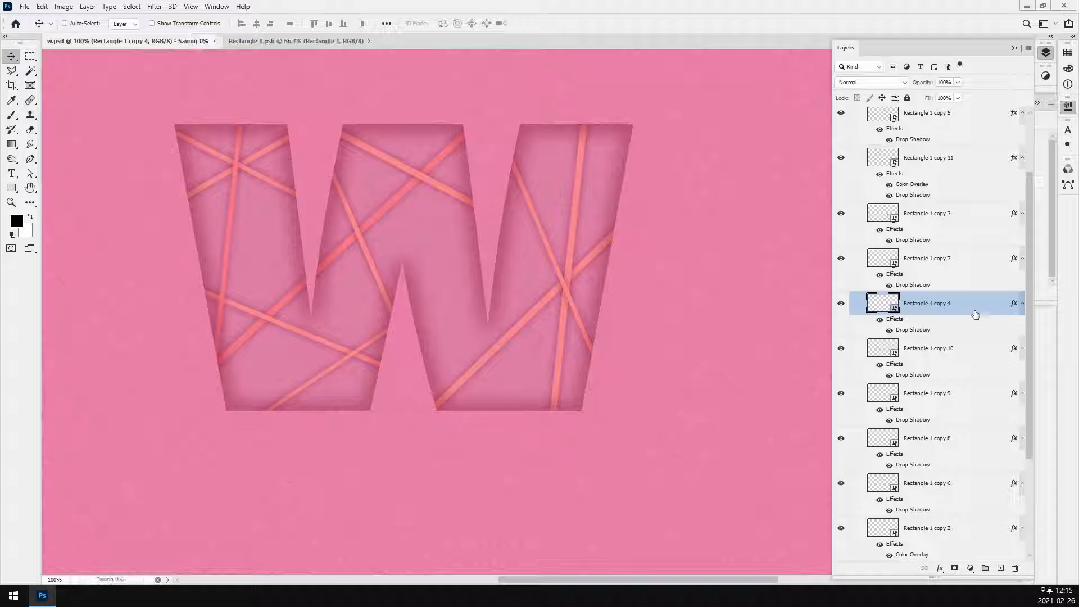
right_click(974, 305)
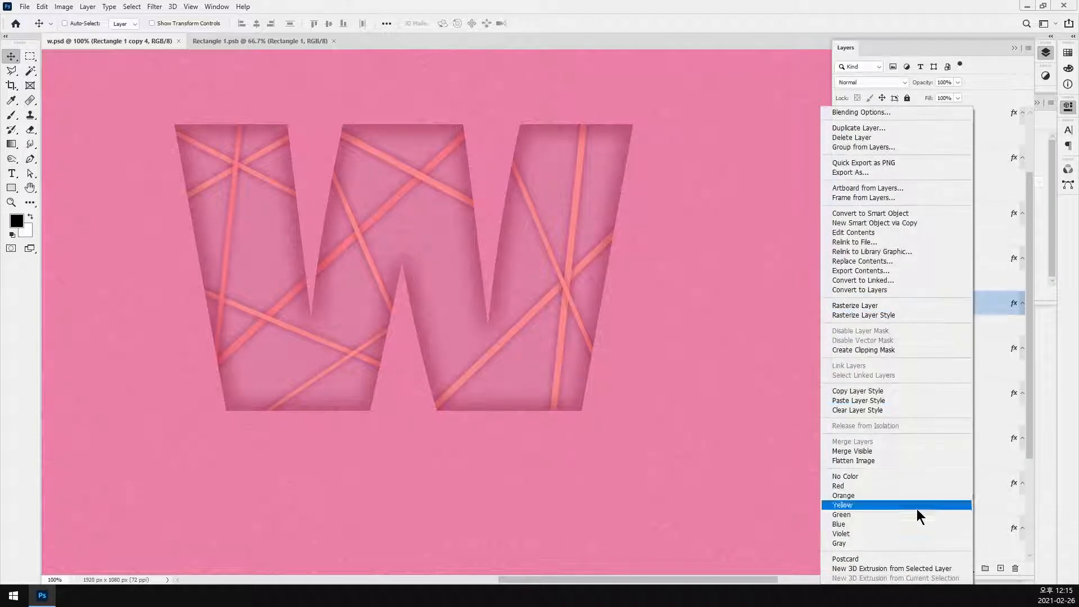
click(909, 399)
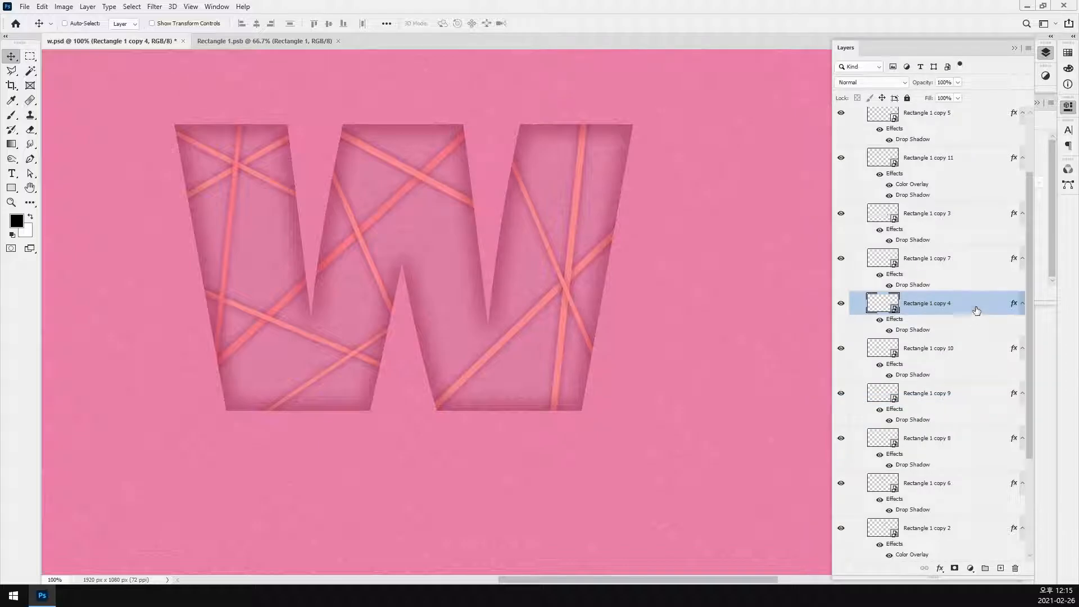
Step: Add a pinkish-red Color Overlay to the strip layer Rectangle 1 copy 4, trying Screen through Lighter Color blend modes, apply the style, and save w.psd
double_click(856, 303)
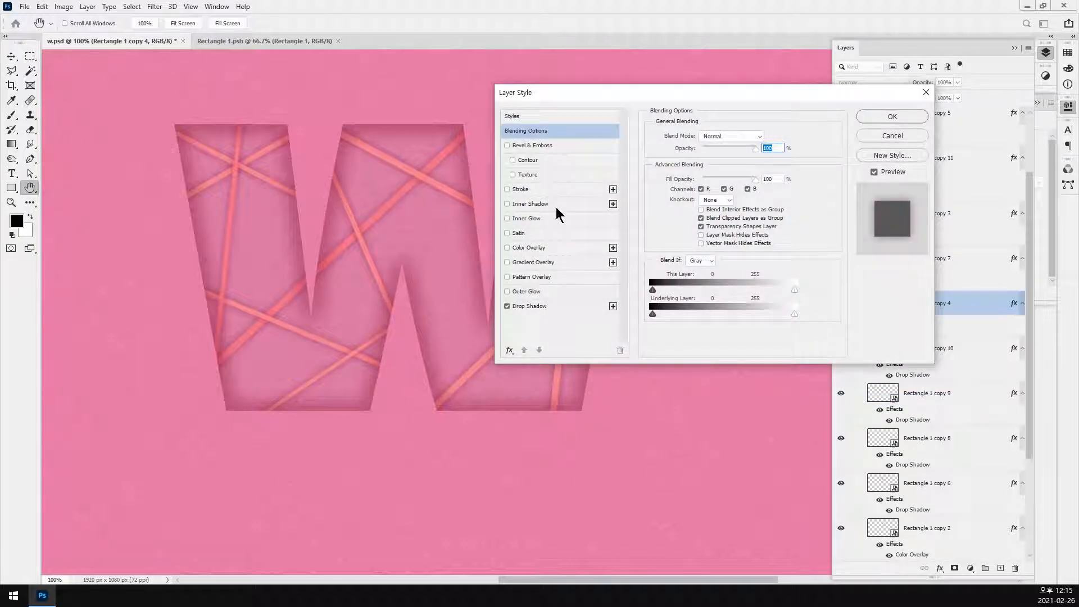
click(562, 248)
drag(673, 92, 767, 244)
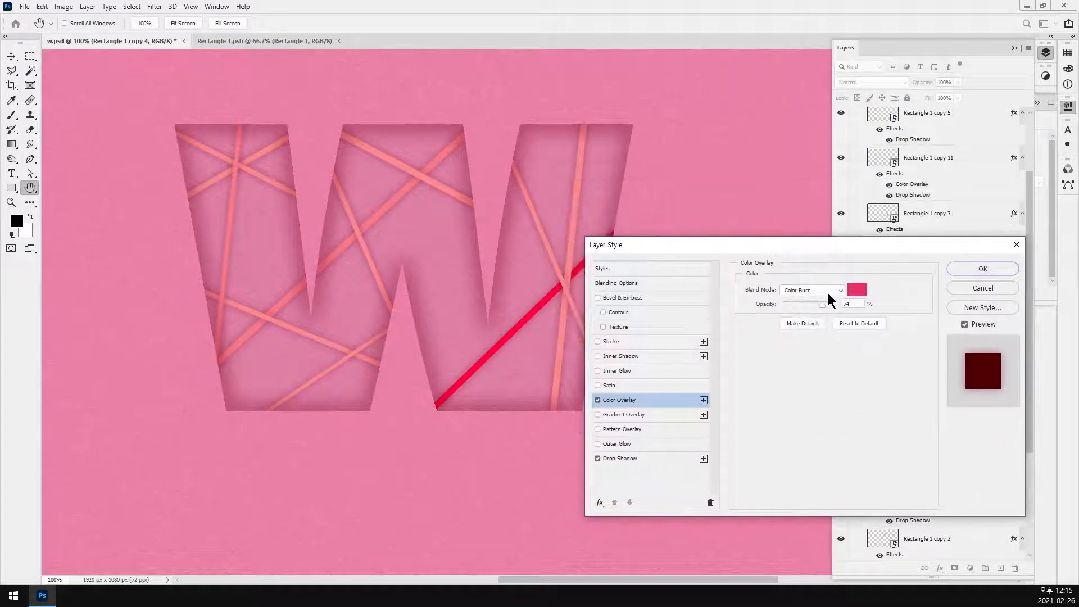
click(837, 292)
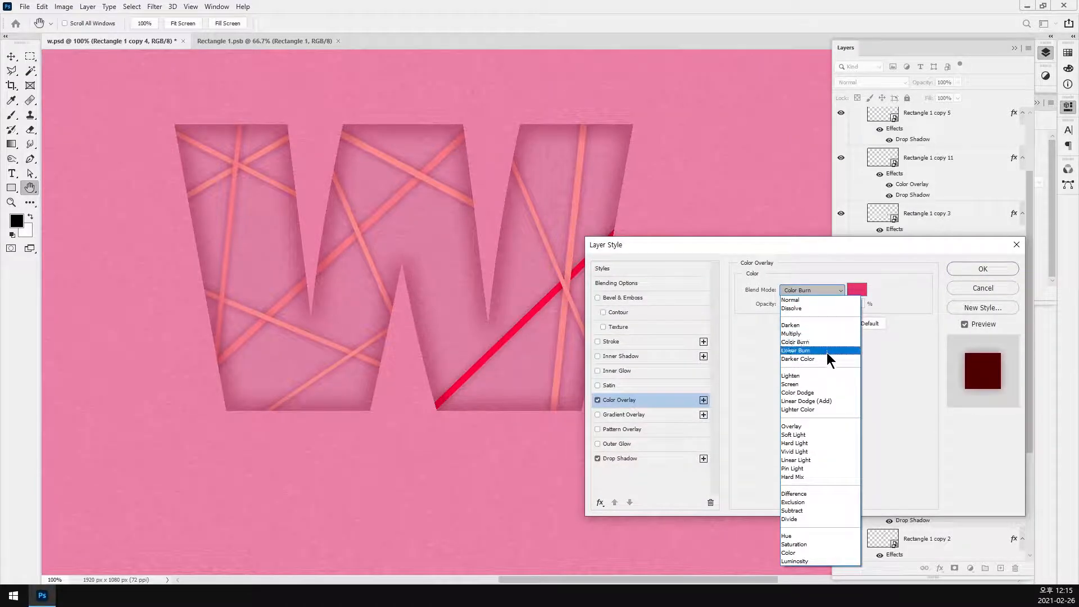
click(827, 385)
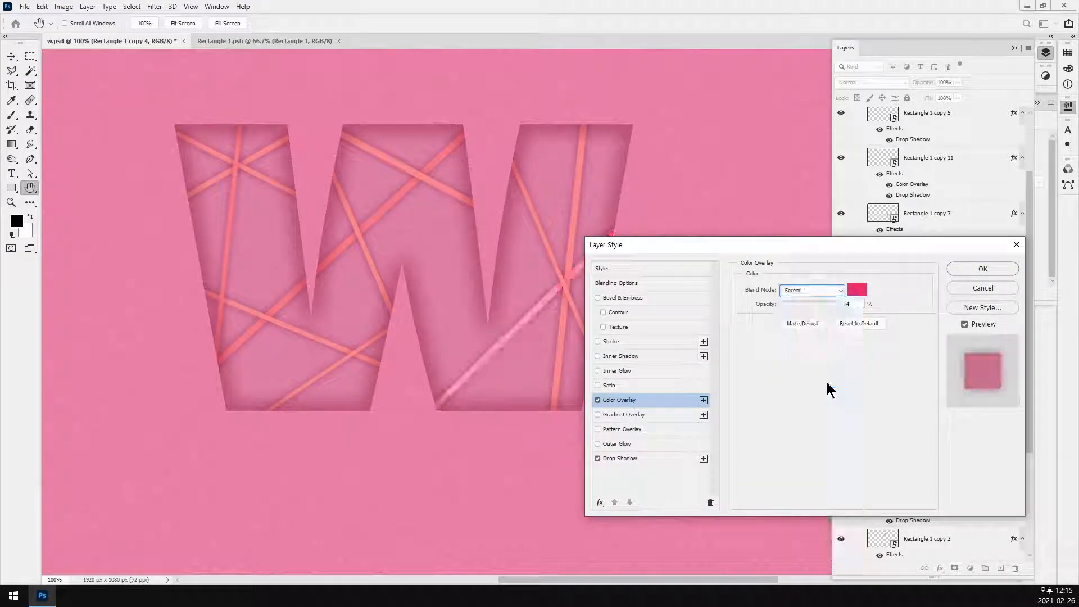
key(Down)
key(Down)
key(Down)
key(Down)
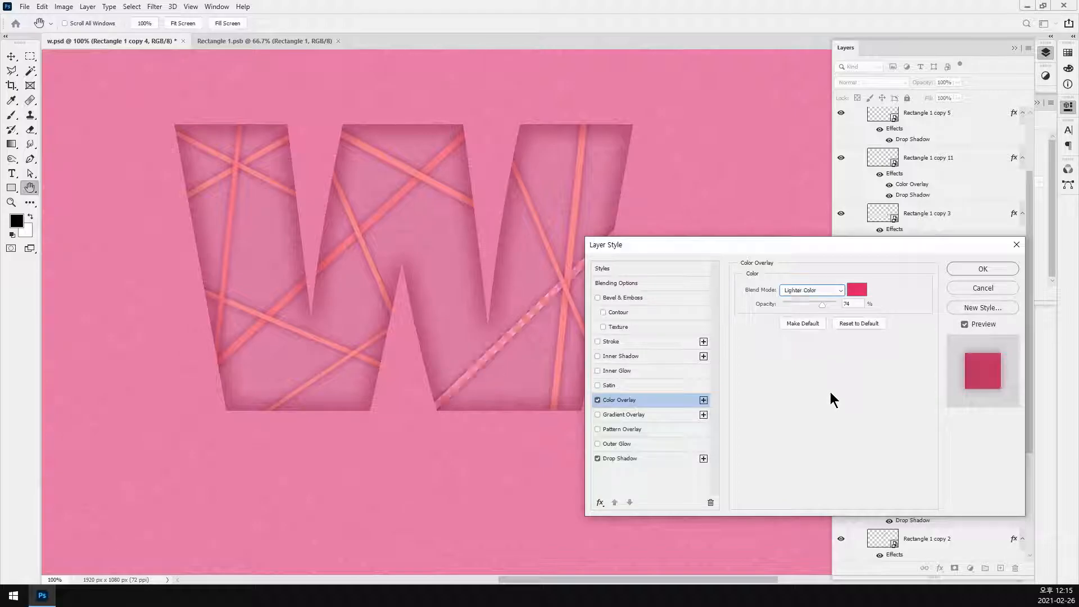
click(982, 270)
key(ctrl+s)
Step: Select Group 1 and collapse it to hide its strip layers in the layer list
key(ctrl+minus)
key(ctrl+minus)
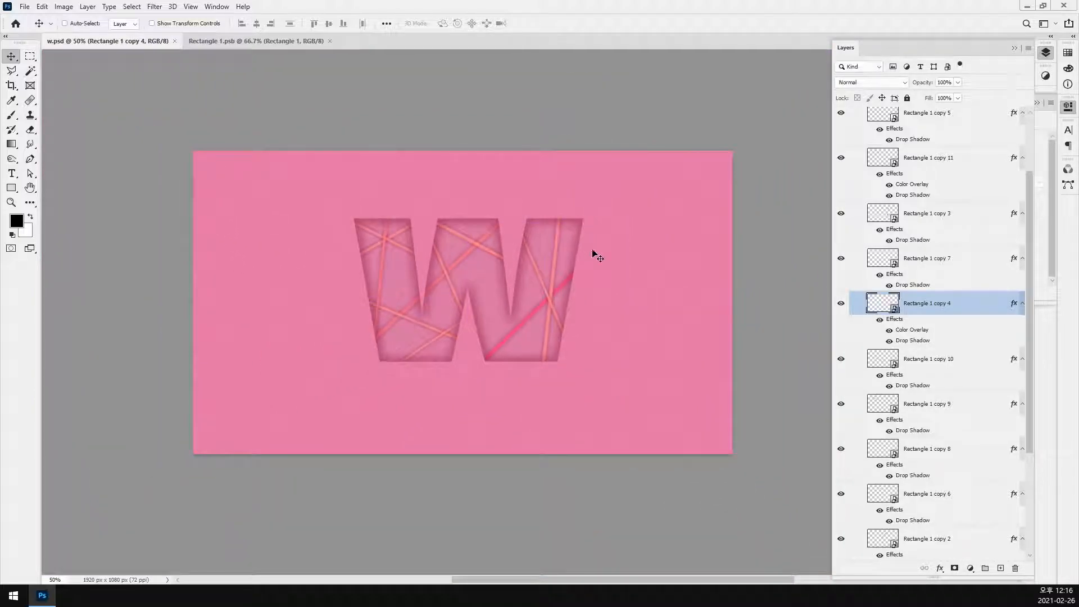
scroll(937, 324, up, 2)
click(888, 182)
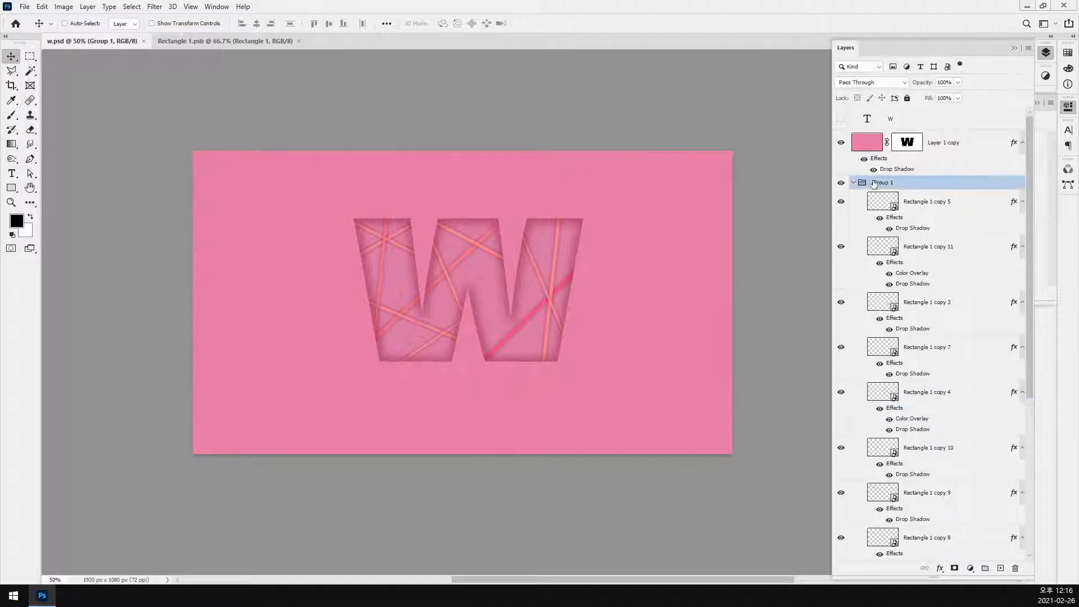
click(854, 183)
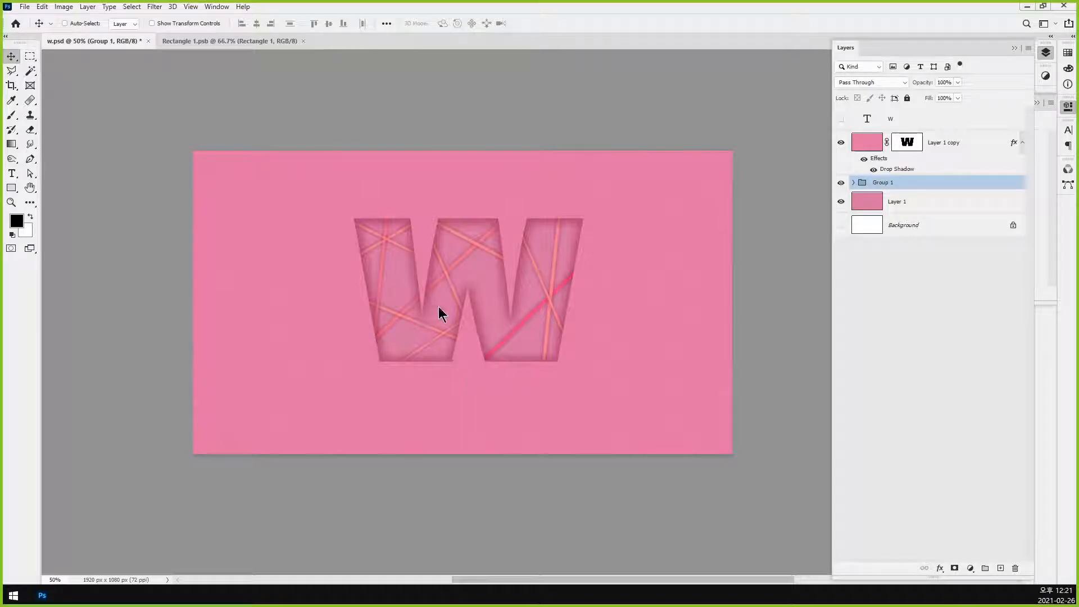
Step: Crop the Rectangle 1.psb canvas to the coral strip's outline, save and close it, and activate the Move tool in w.psd
ctrl+click(494, 291)
ctrl+click(471, 325)
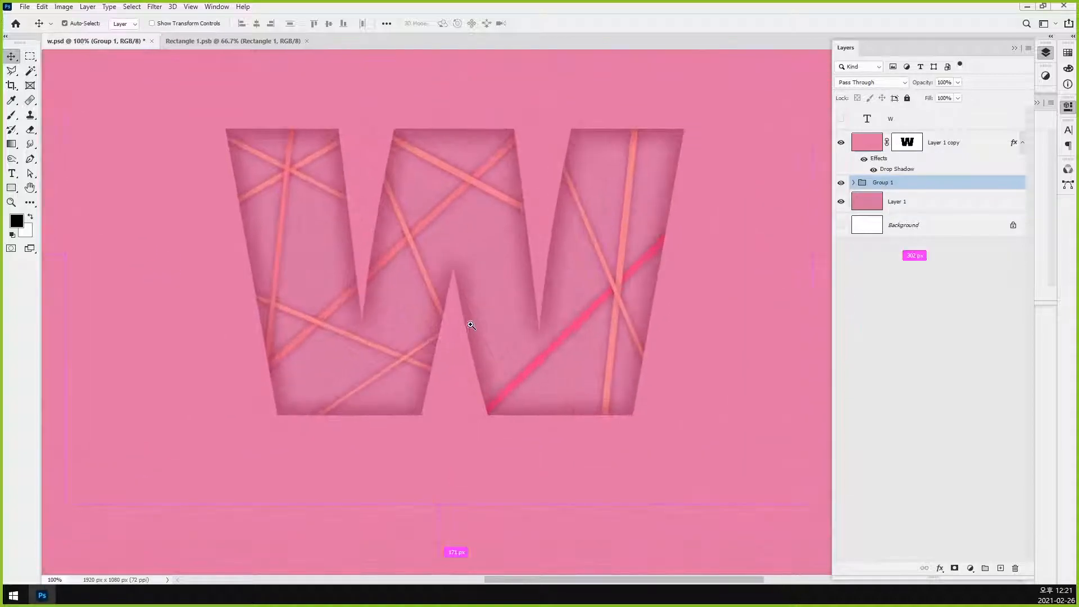
ctrl+alt+click(471, 324)
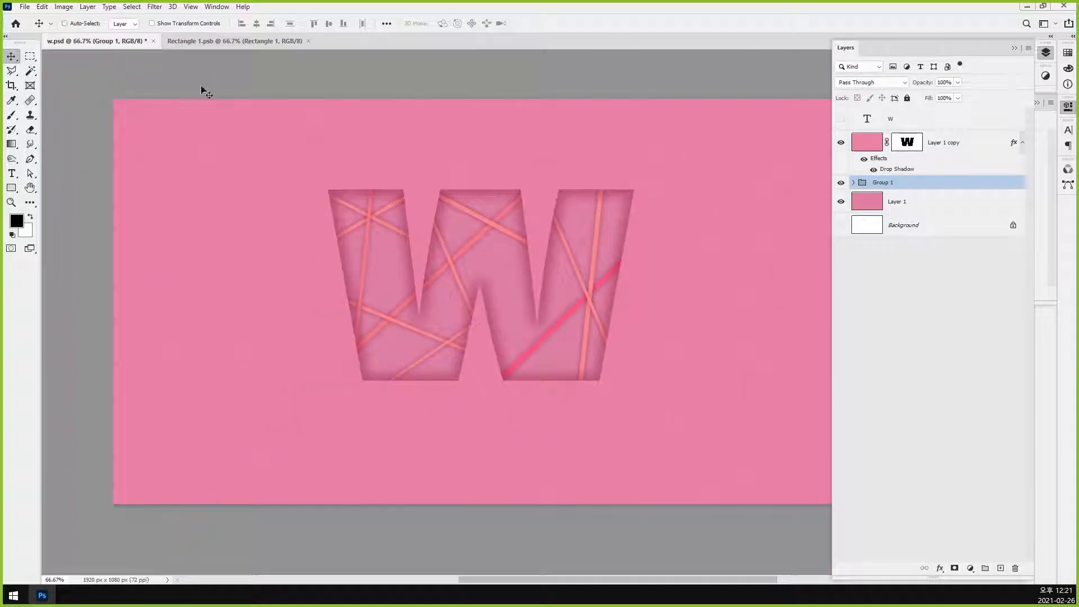
click(226, 41)
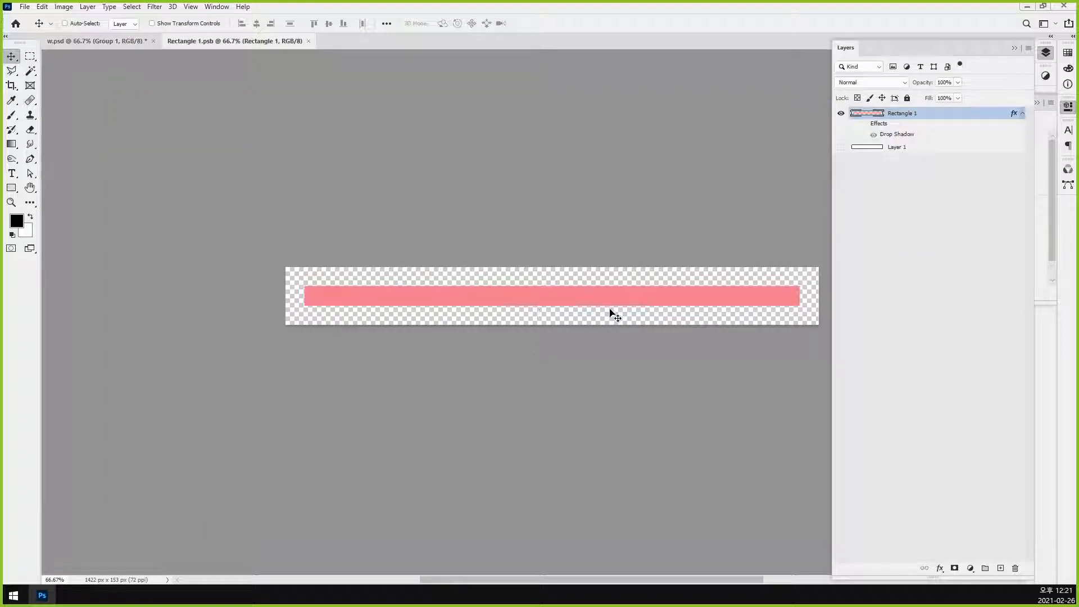
ctrl+click(856, 115)
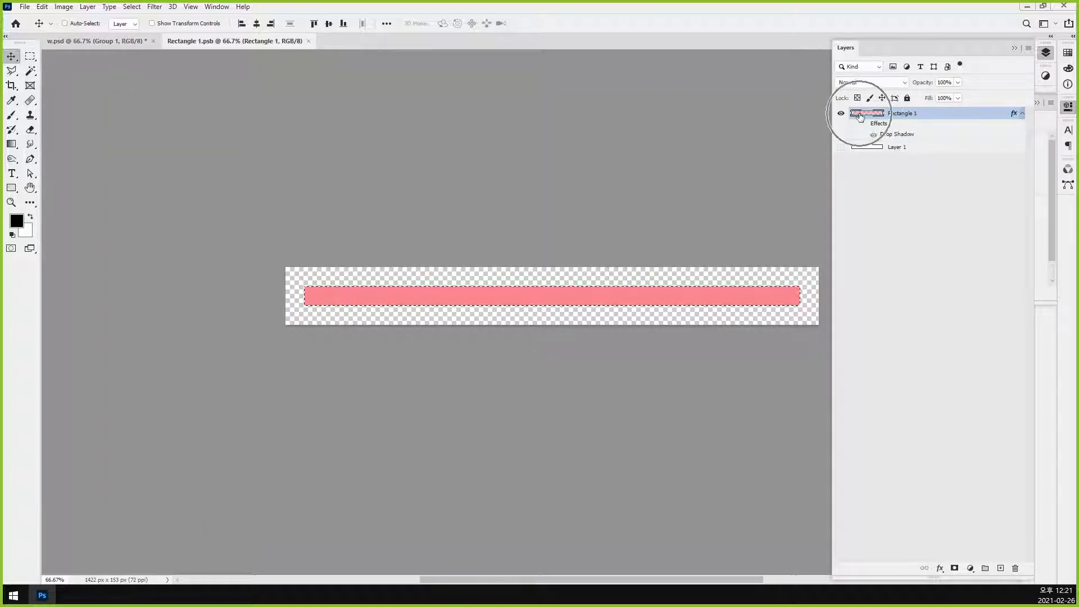
key(i)
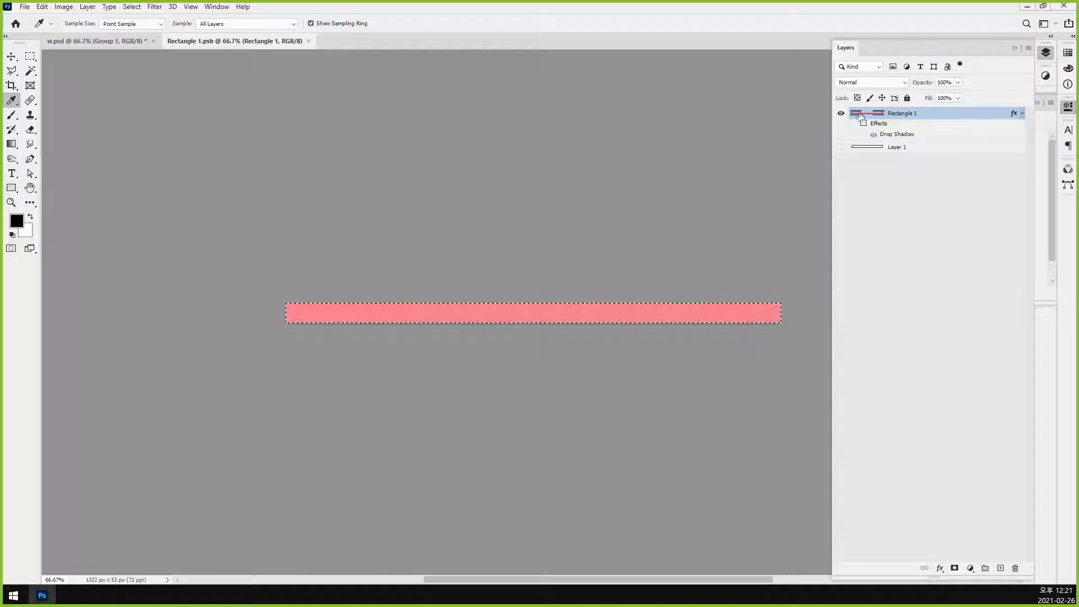
key(ctrl+s)
key(ctrl+w)
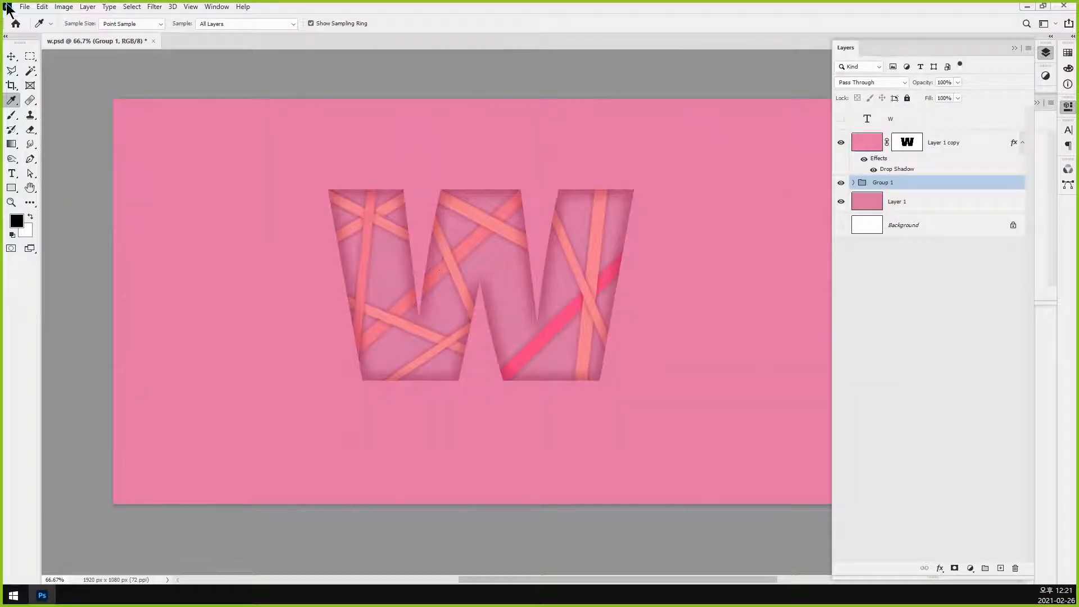
click(11, 56)
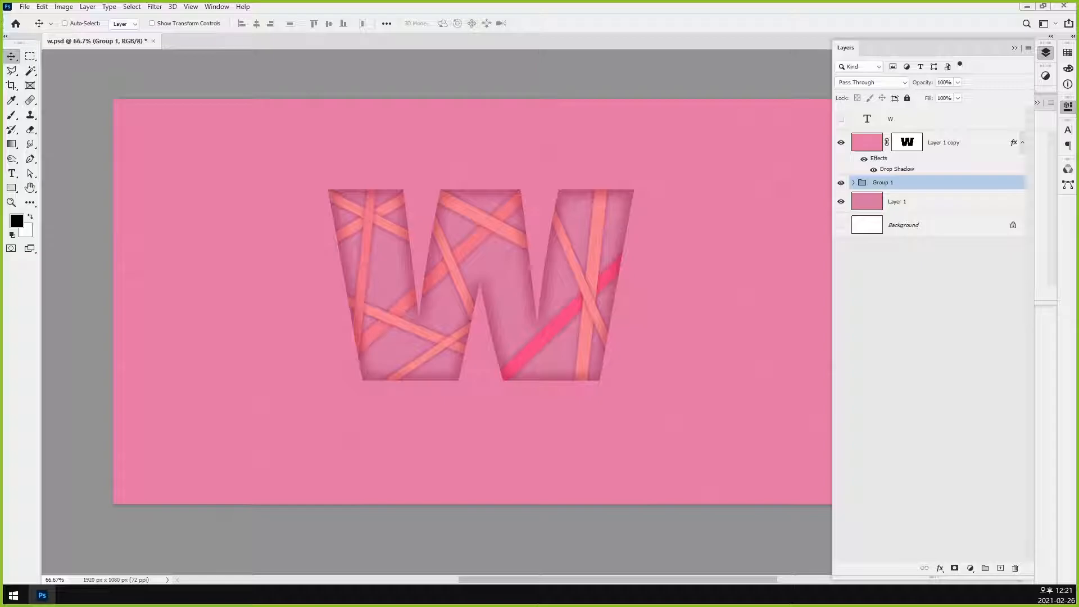
Step: Examine the reference photo of the letter B with layered purple paper-cut shapes, and return to Photoshop
drag(798, 386, 494, 51)
click(735, 289)
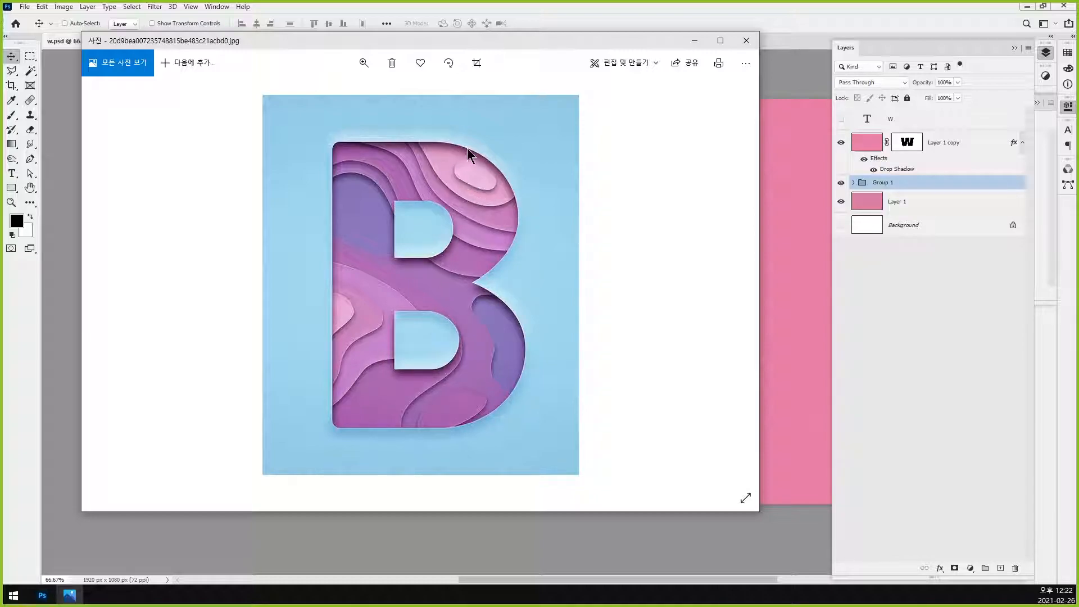
click(597, 20)
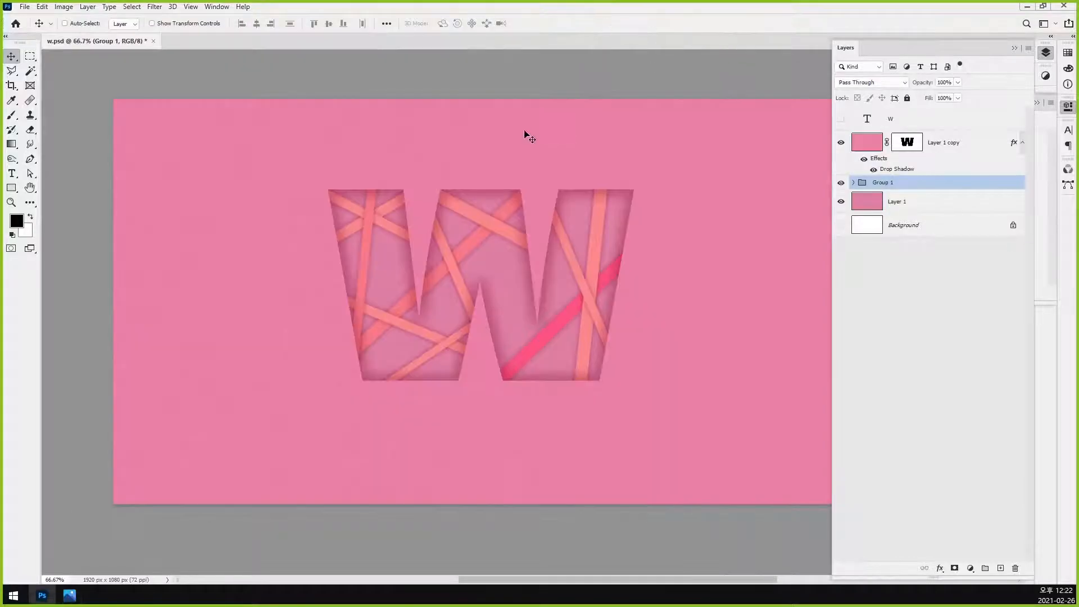
Step: Group all layers from Layer 1 up to the W text layer, hide the group, and show the white Background
click(938, 208)
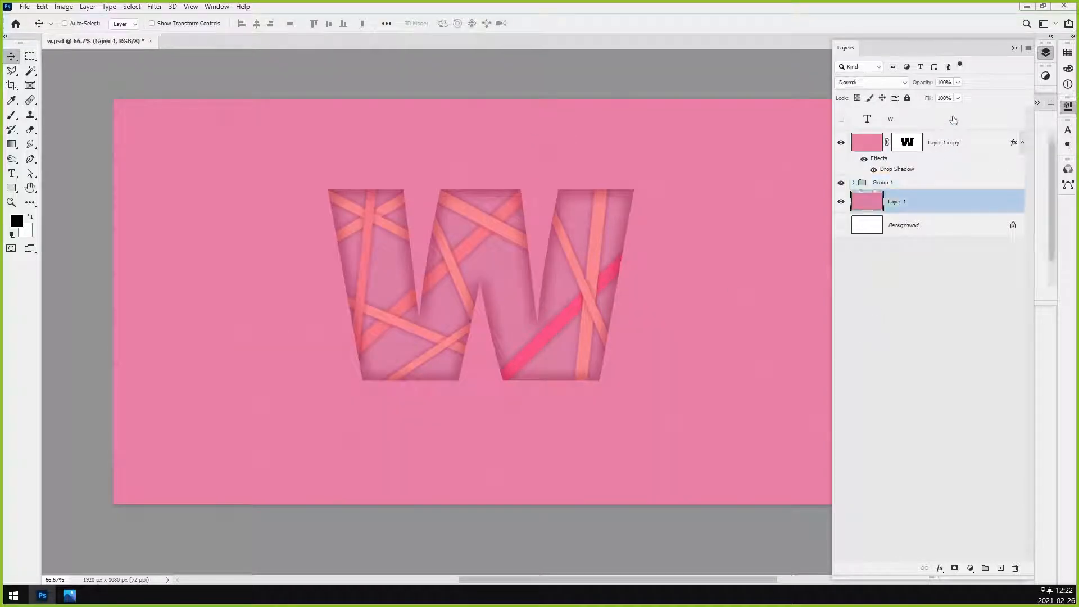
shift+click(948, 119)
key(ctrl+g)
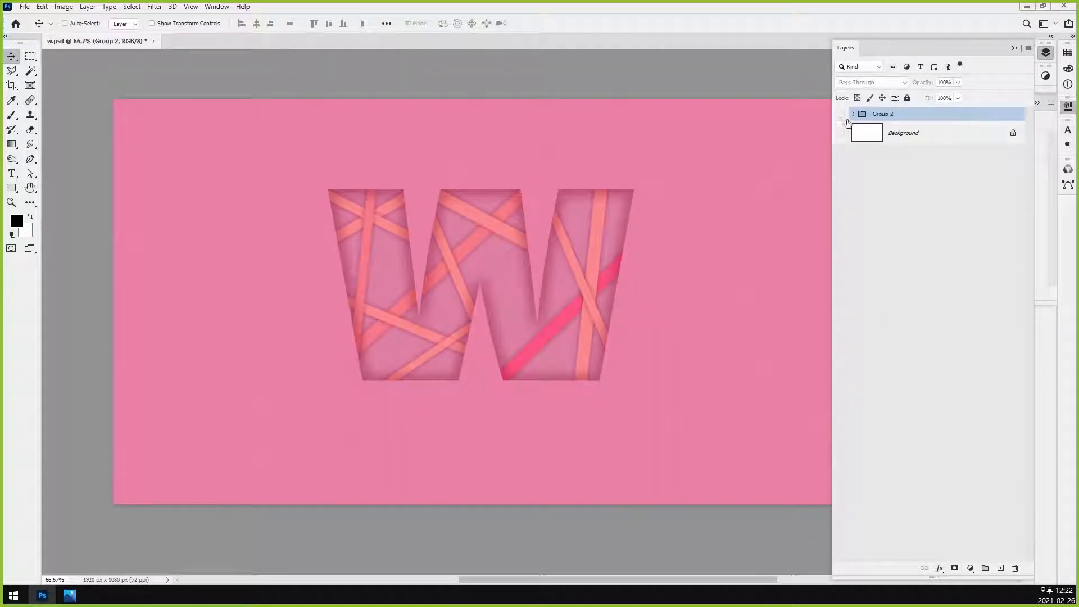
click(841, 115)
click(842, 133)
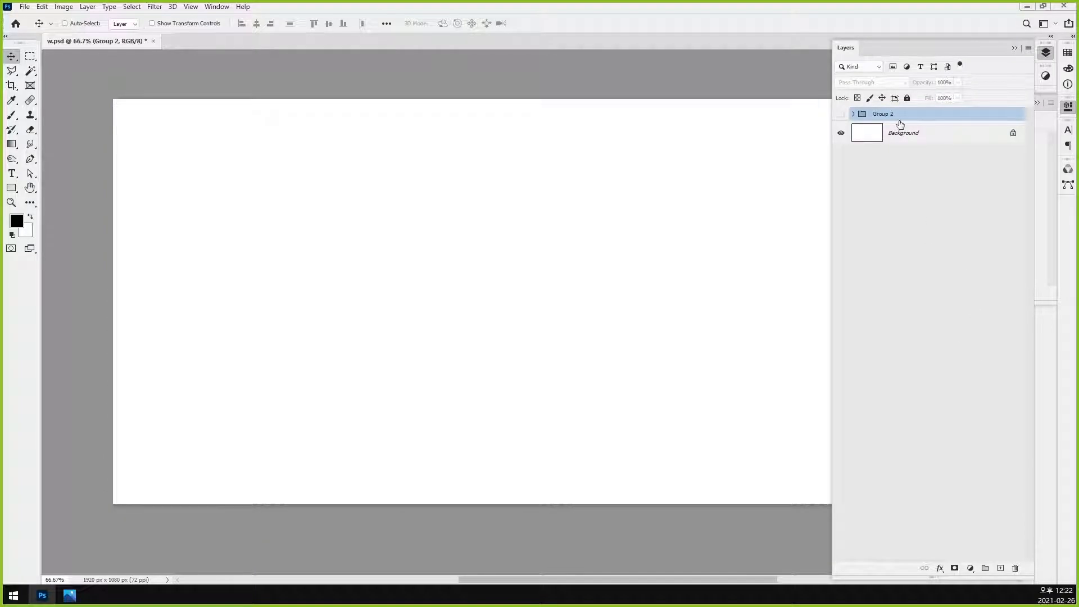
Step: Rename the new group as w and add an empty layer above it
double_click(887, 114)
key(Return)
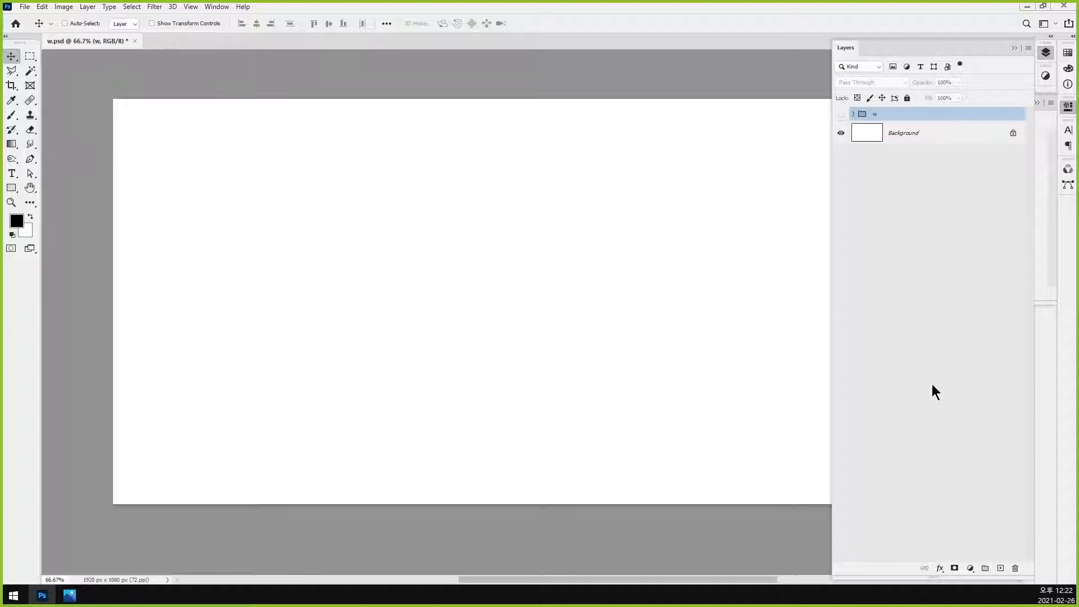
click(1001, 568)
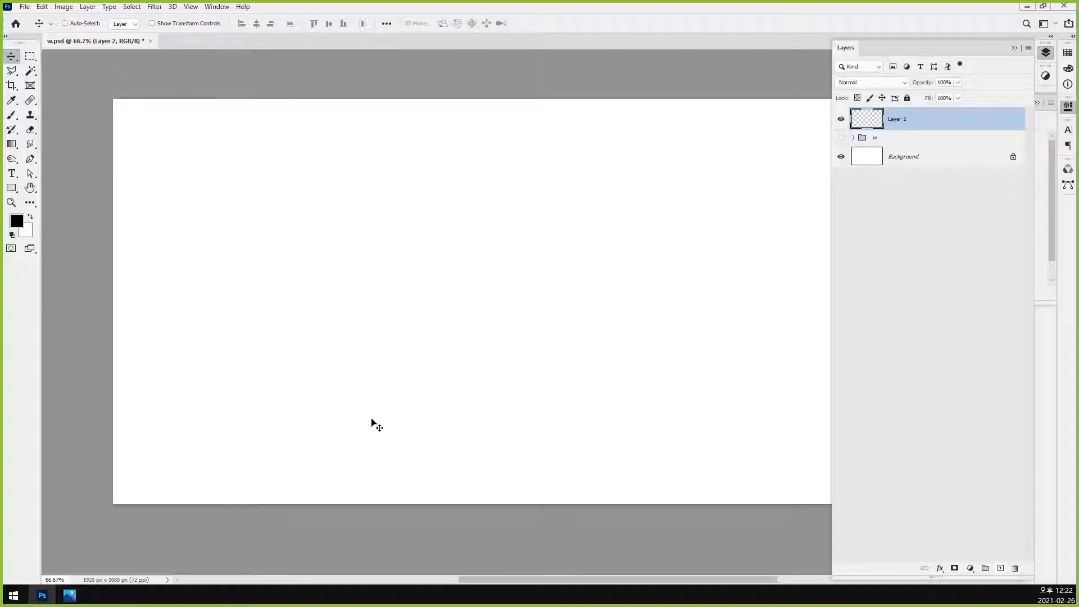
Step: Duplicate the W text layer, place the copy above the w group and make it visible
click(853, 138)
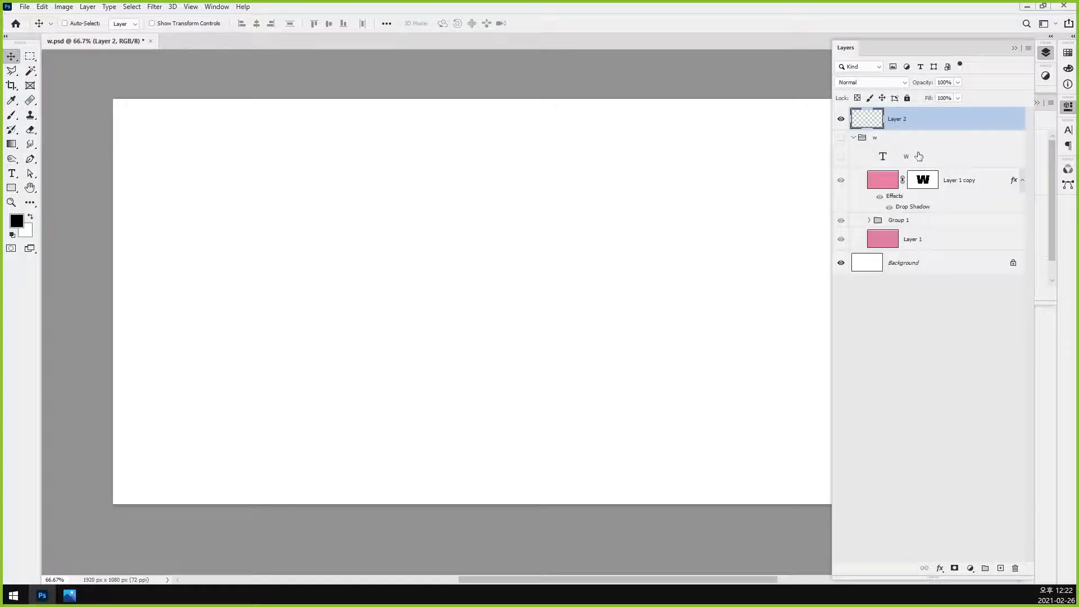
key(ctrl+j)
key(ctrl+bracketright)
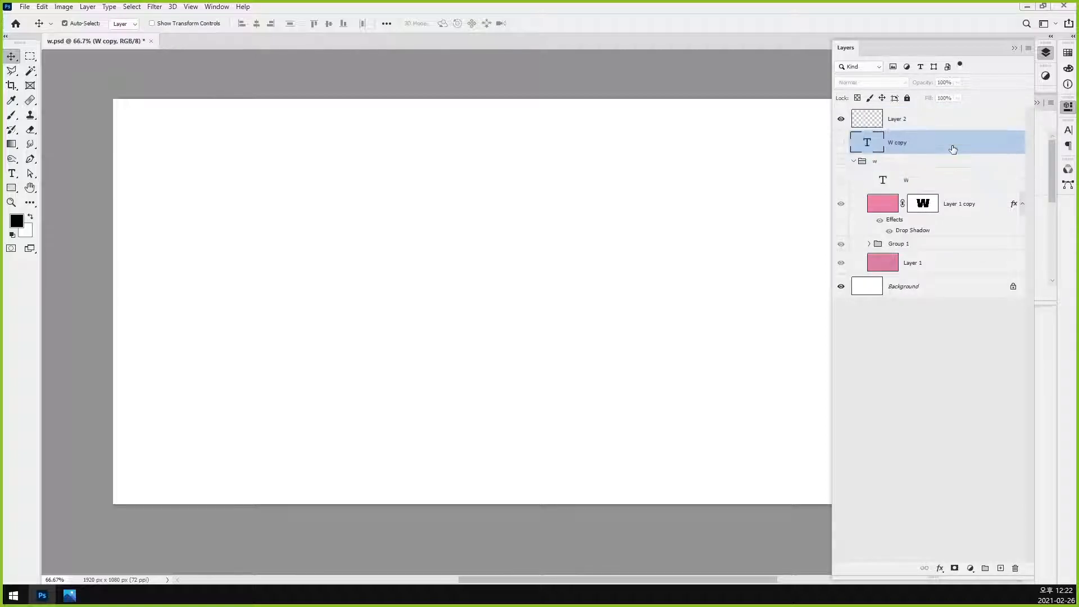
click(840, 145)
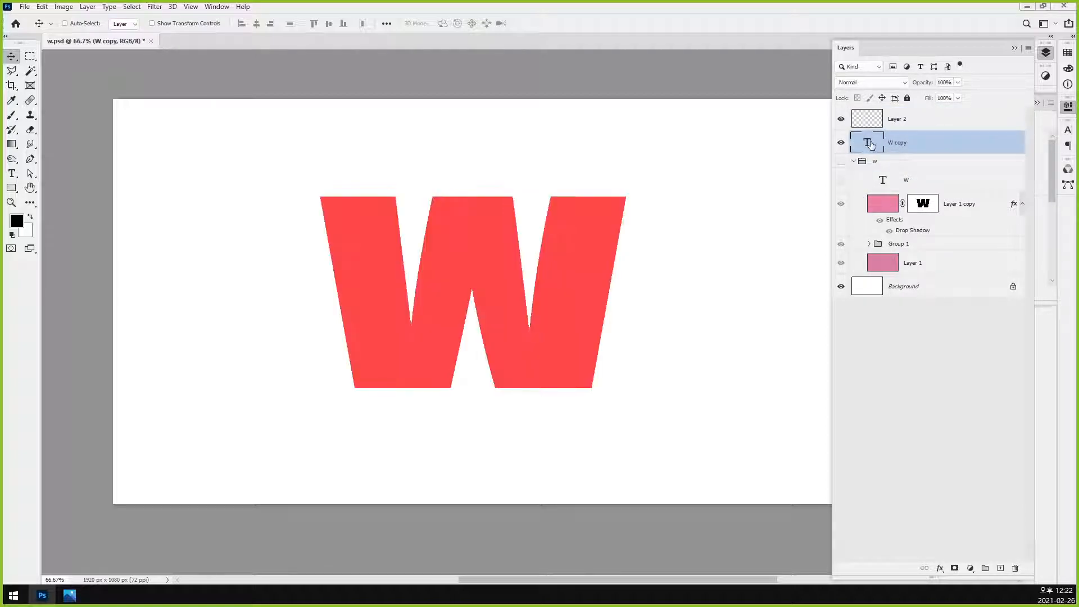
Step: Change the copied text layer's letter to B and hide that layer
double_click(870, 145)
text(B)
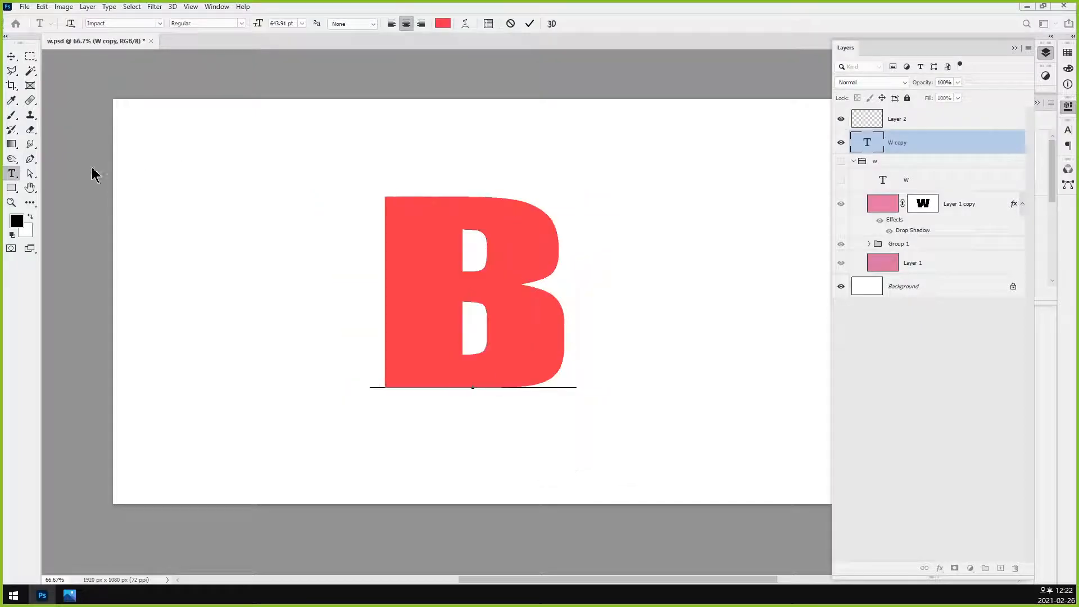
click(11, 56)
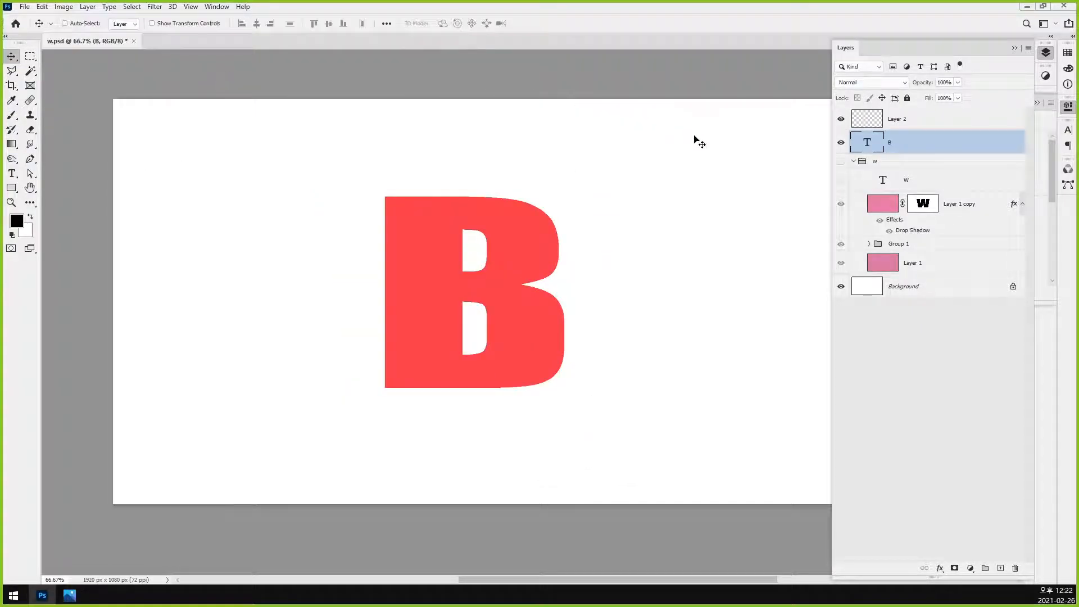
click(841, 144)
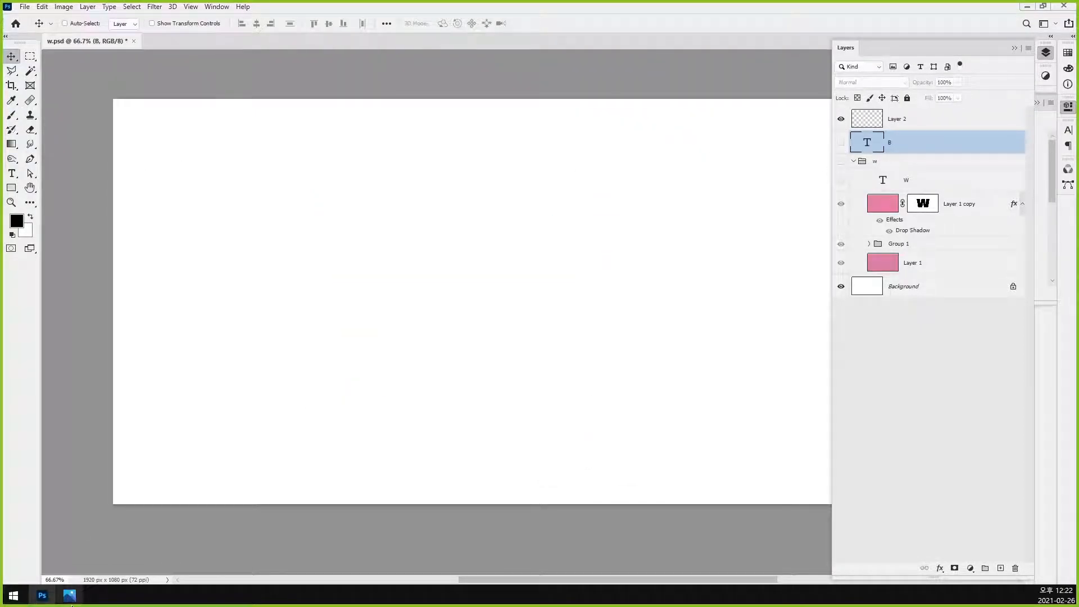
Step: Check the paper-cut B reference image and draw a black ellipse shape about 375 by 273 px in the upper middle of the canvas
click(70, 595)
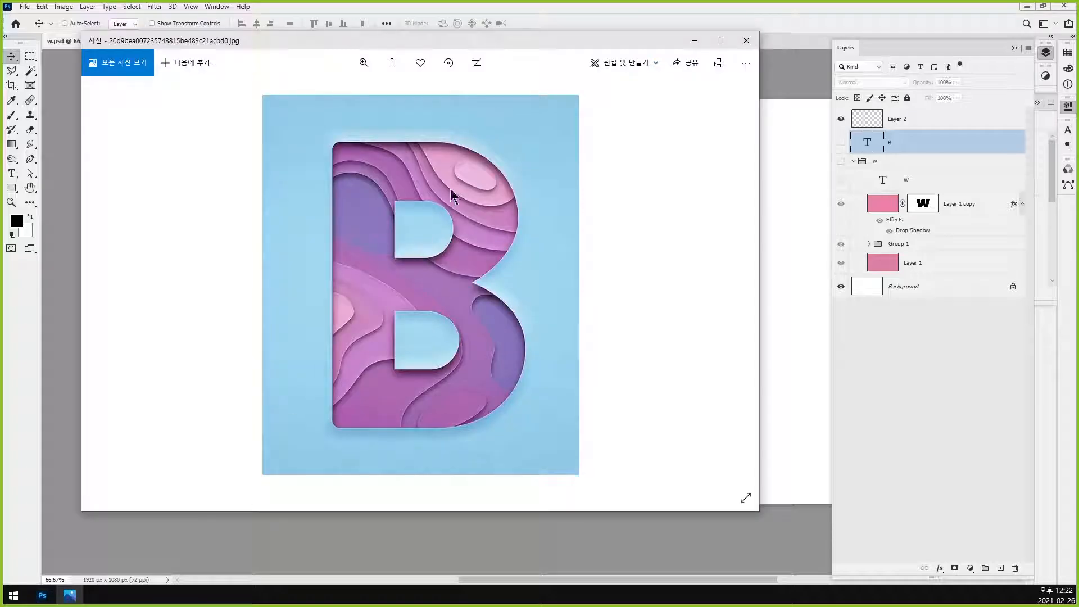
click(579, 8)
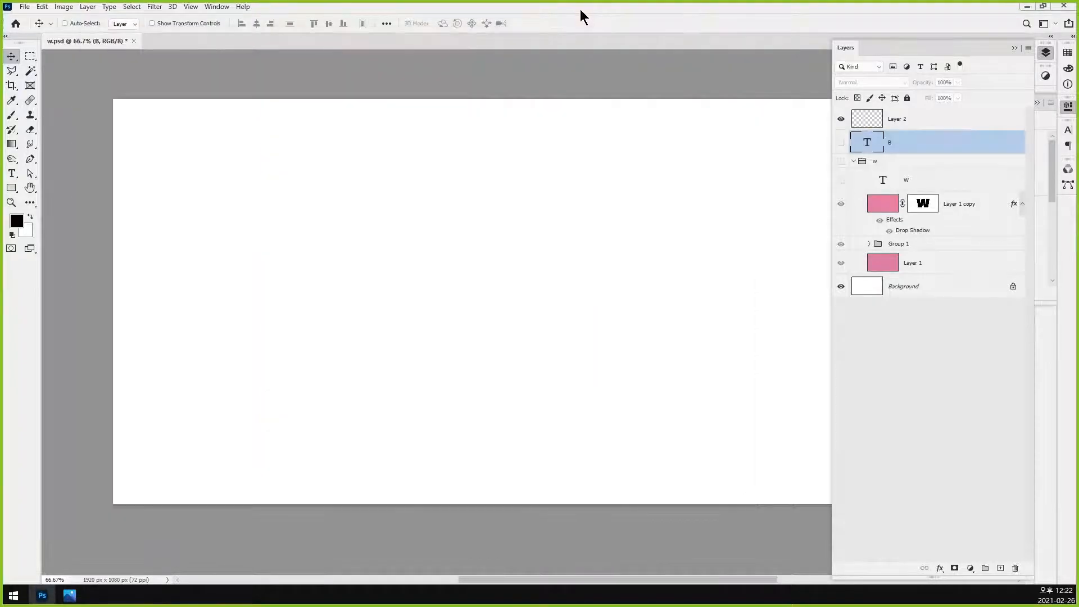
click(11, 189)
right_click(13, 191)
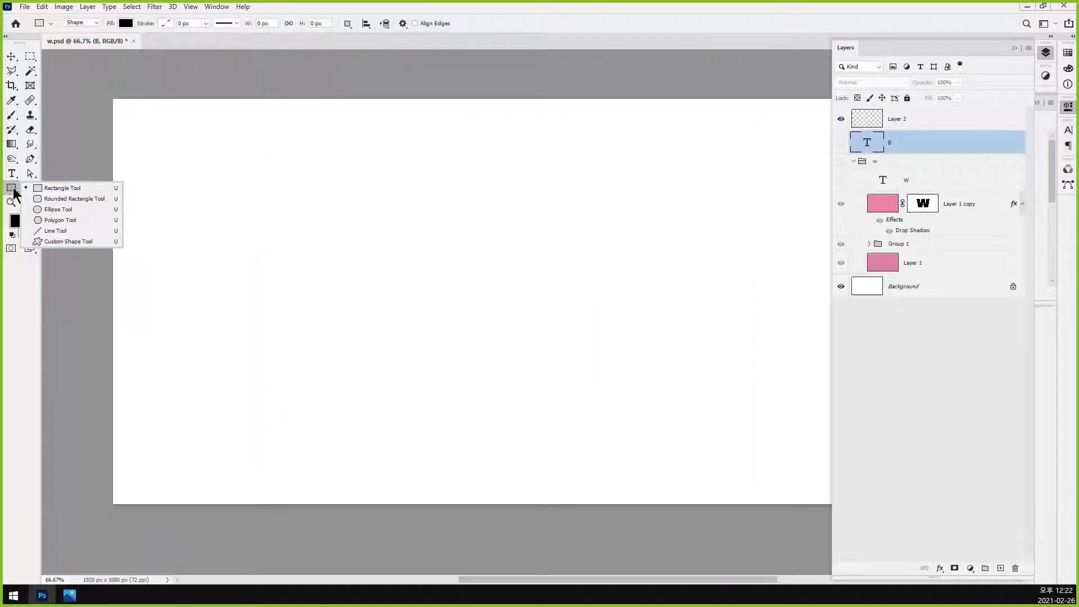
click(89, 209)
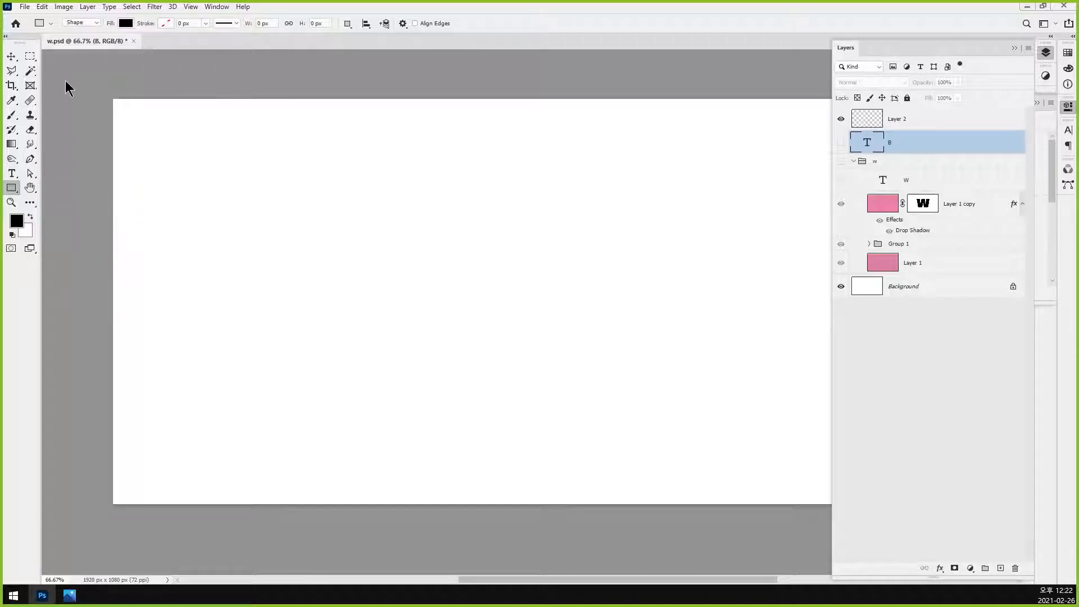
click(82, 25)
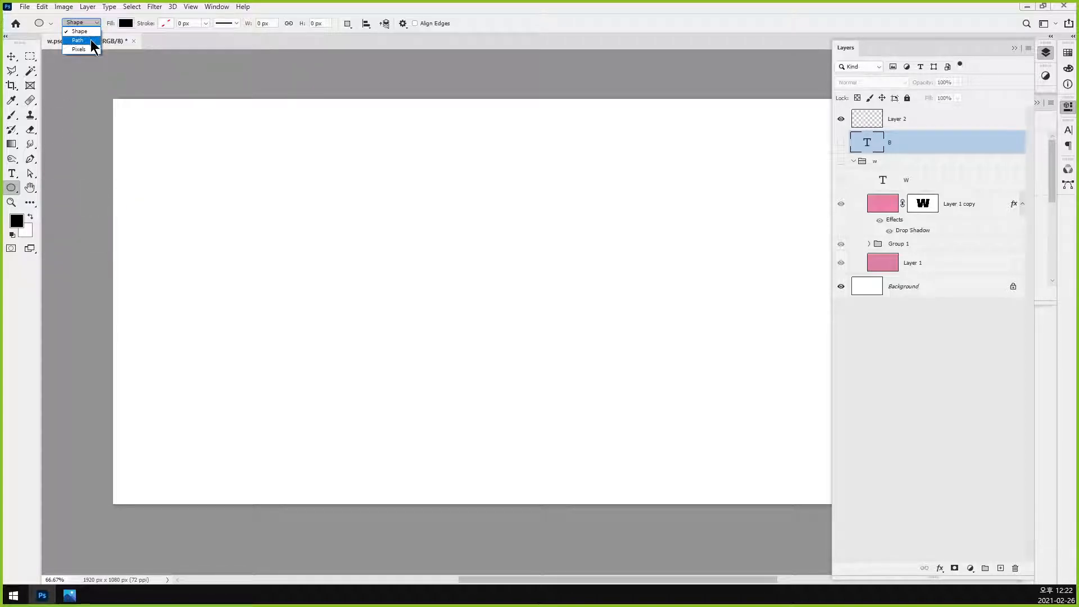
click(90, 32)
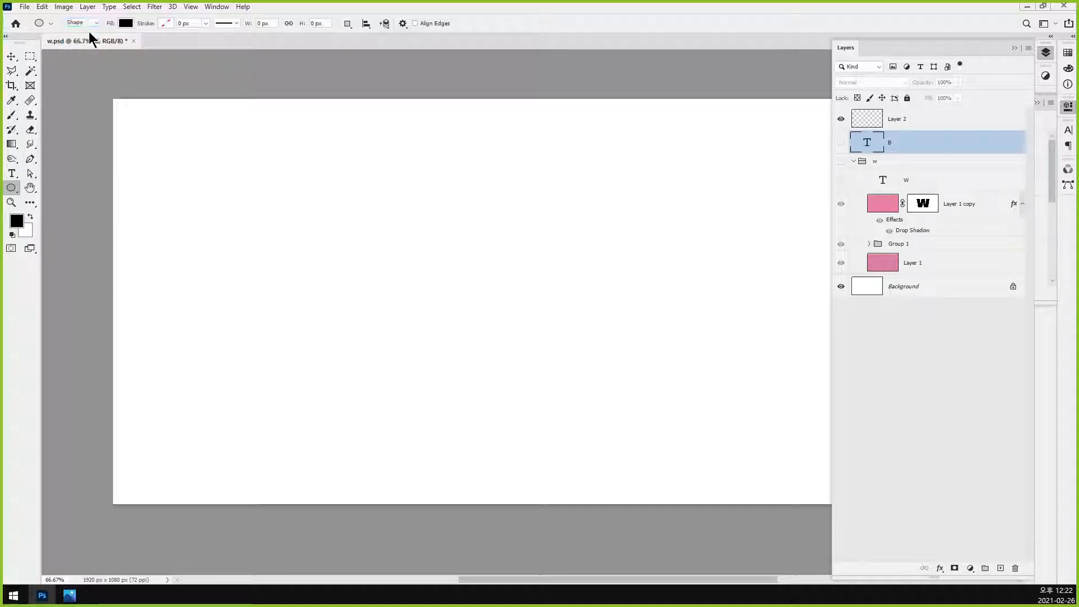
drag(445, 158, 586, 261)
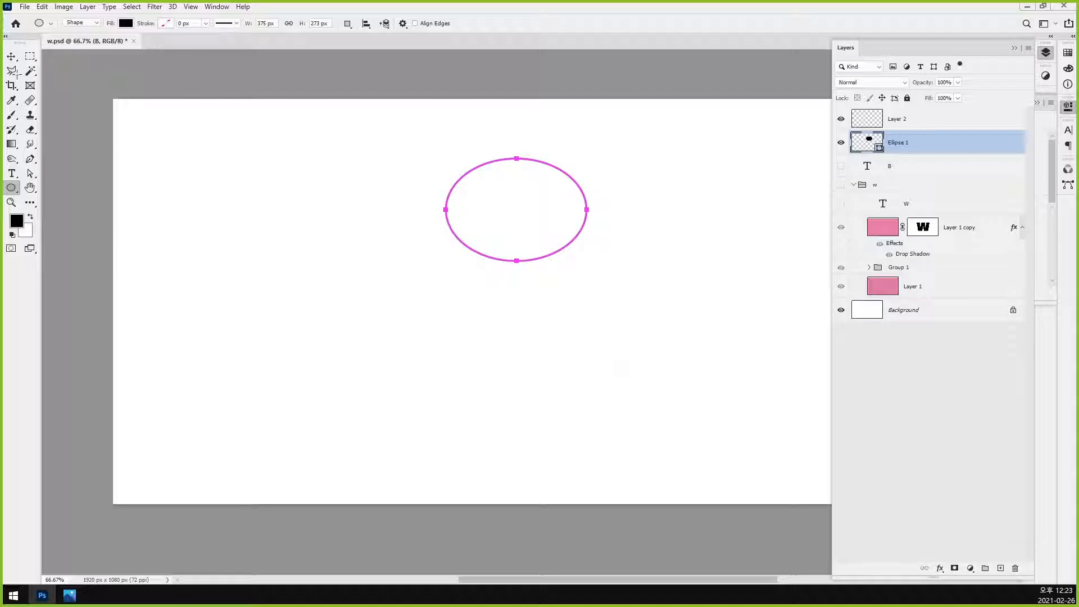
click(9, 59)
drag(530, 190, 474, 193)
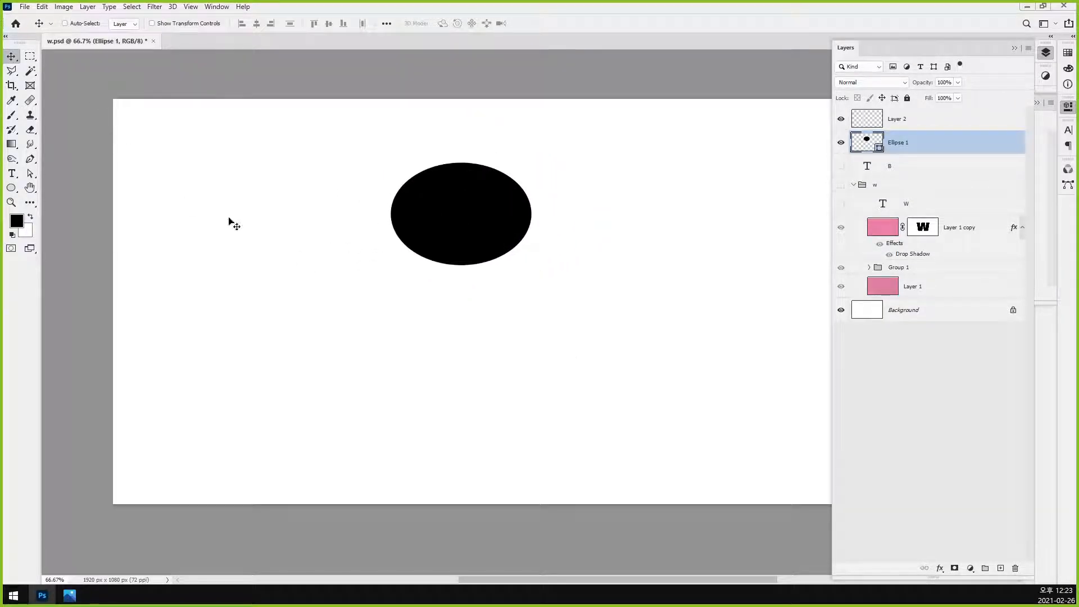
Step: Convert the ellipse to a regular path and move its anchor points to form an irregular blob about 352 by 228 px
click(31, 173)
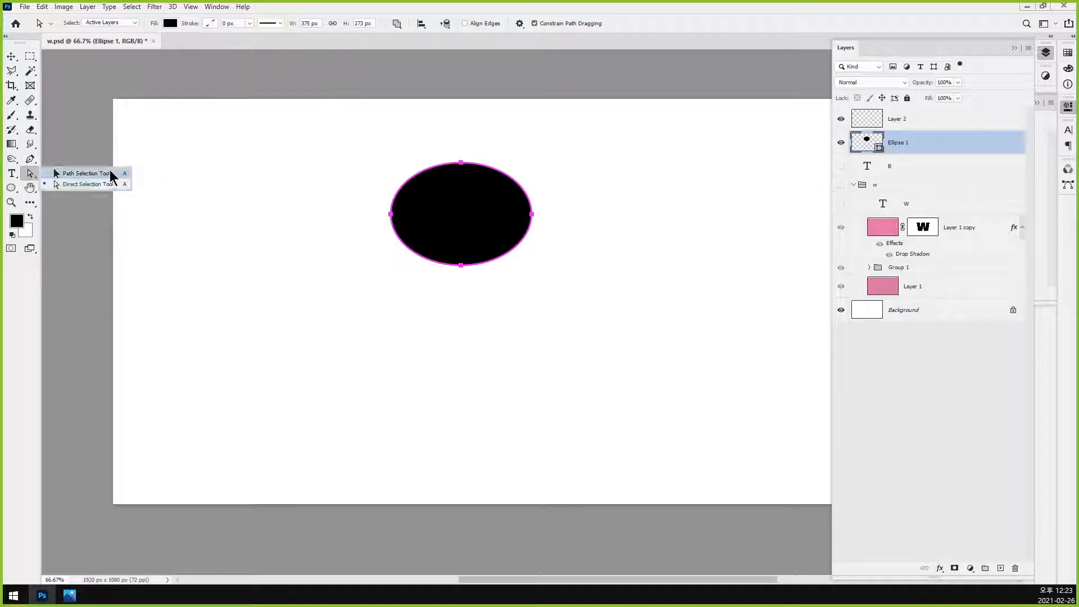
click(113, 184)
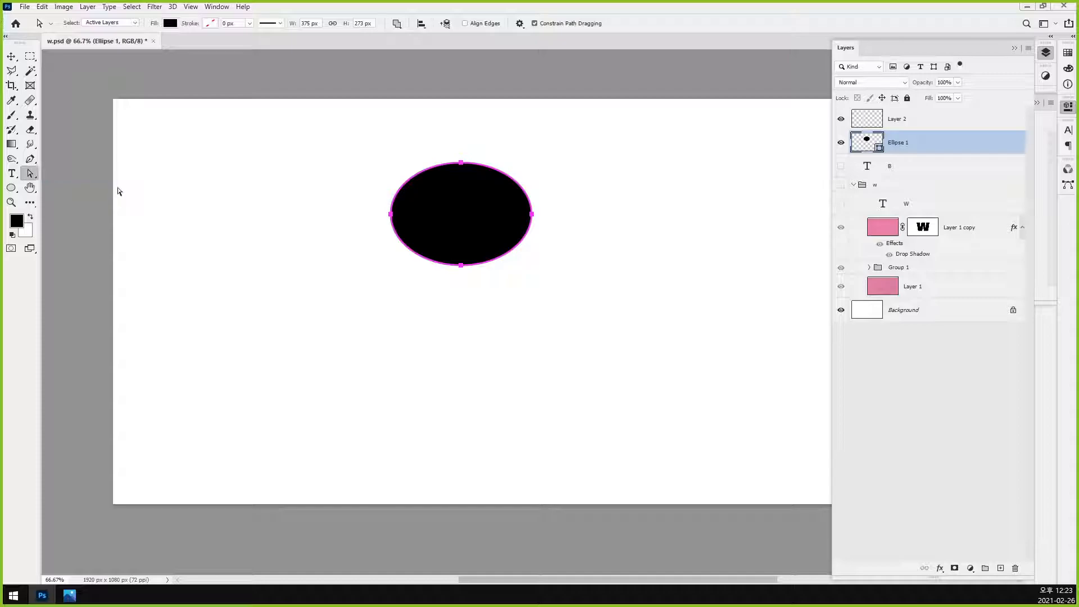
drag(357, 191, 392, 190)
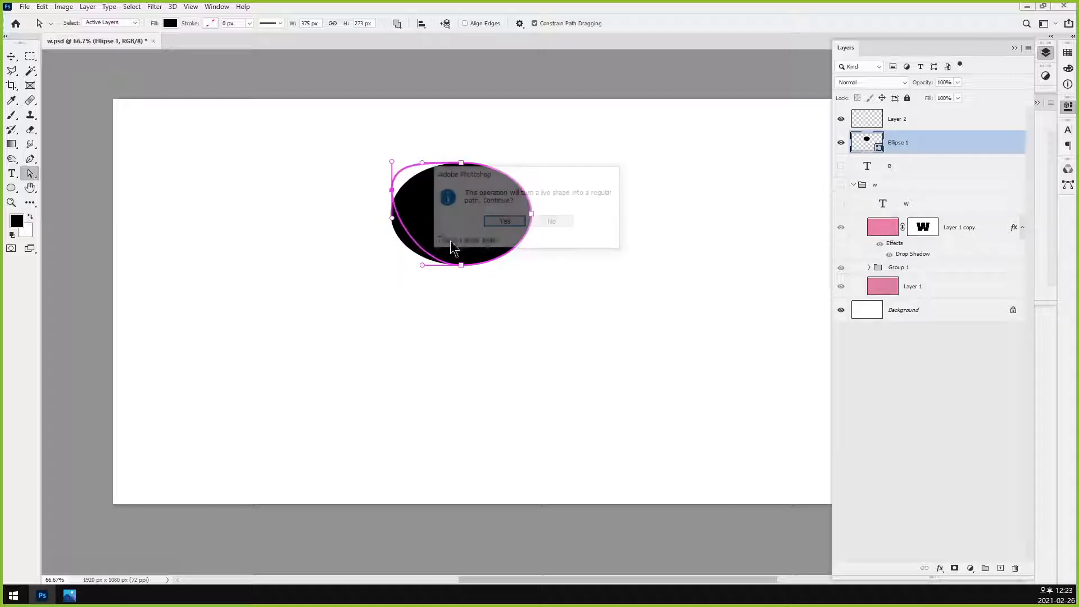
click(494, 222)
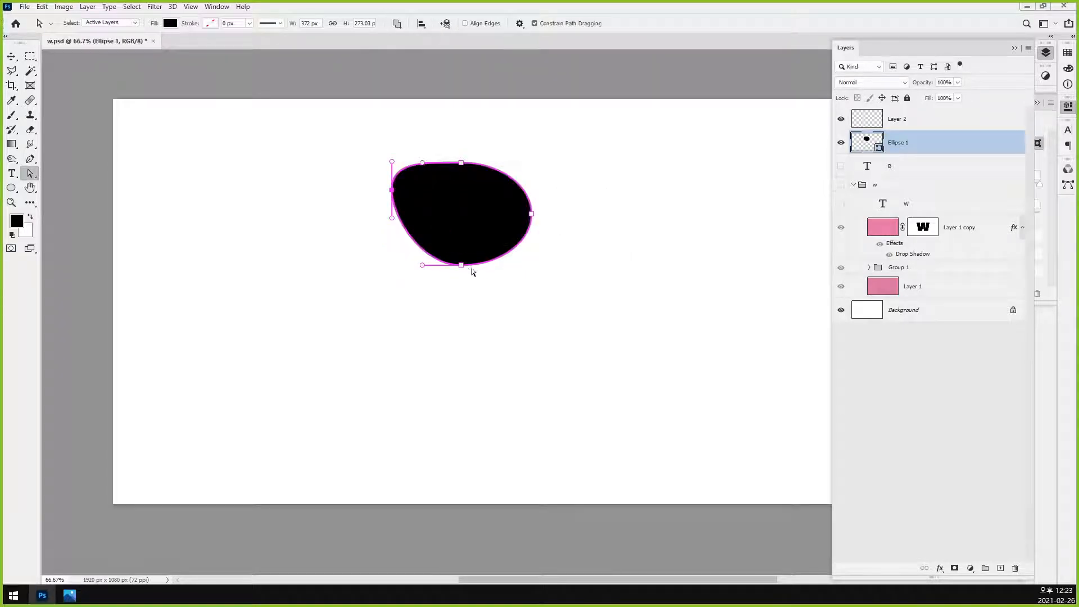
drag(461, 270, 464, 242)
drag(532, 214, 522, 219)
drag(464, 163, 465, 154)
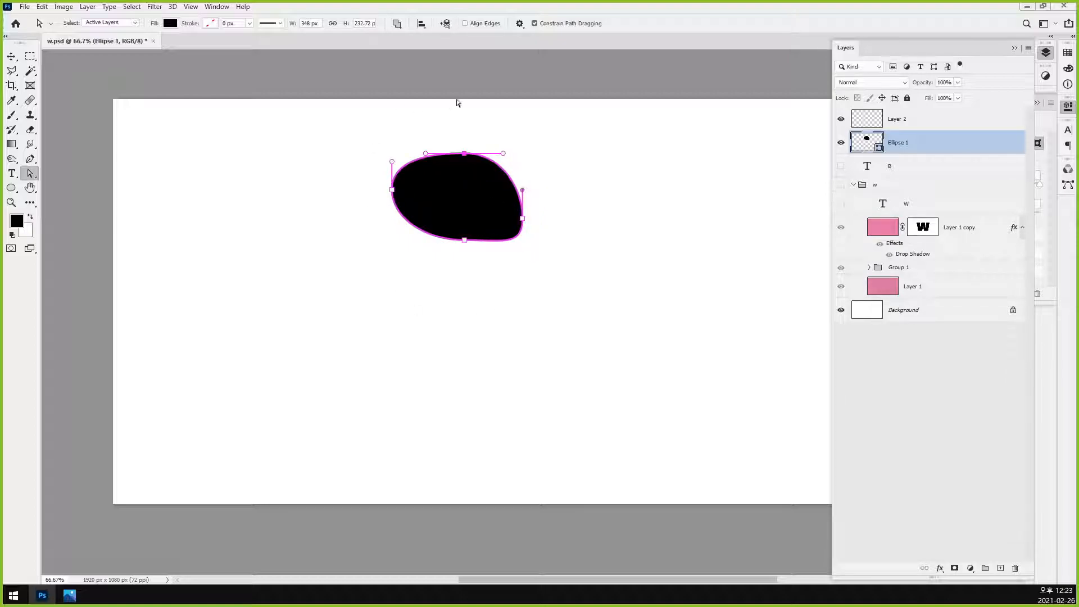
drag(392, 191, 398, 190)
drag(522, 219, 531, 204)
drag(467, 156, 467, 160)
drag(465, 242, 486, 245)
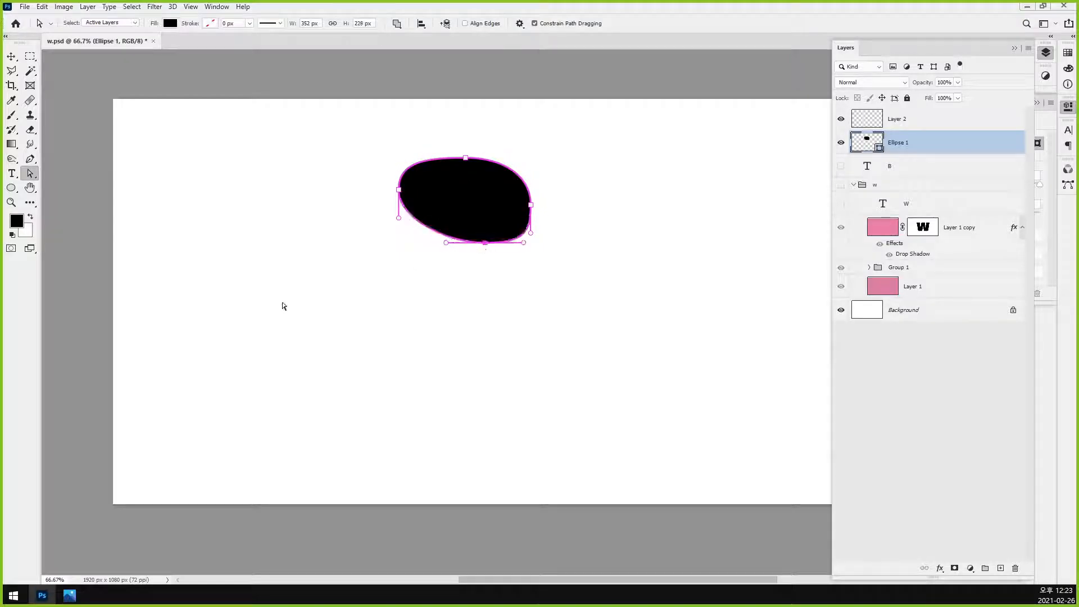
click(12, 56)
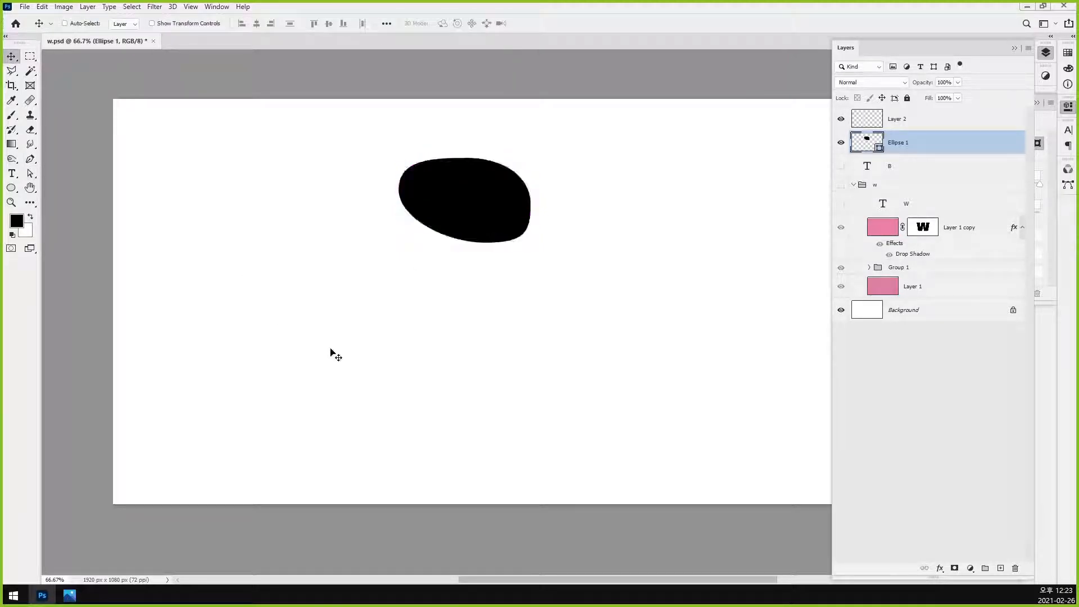
Step: View the New York paper-cut reference image, launch Adobe Illustrator 2020 and return to the w.psd document in Photoshop
click(70, 595)
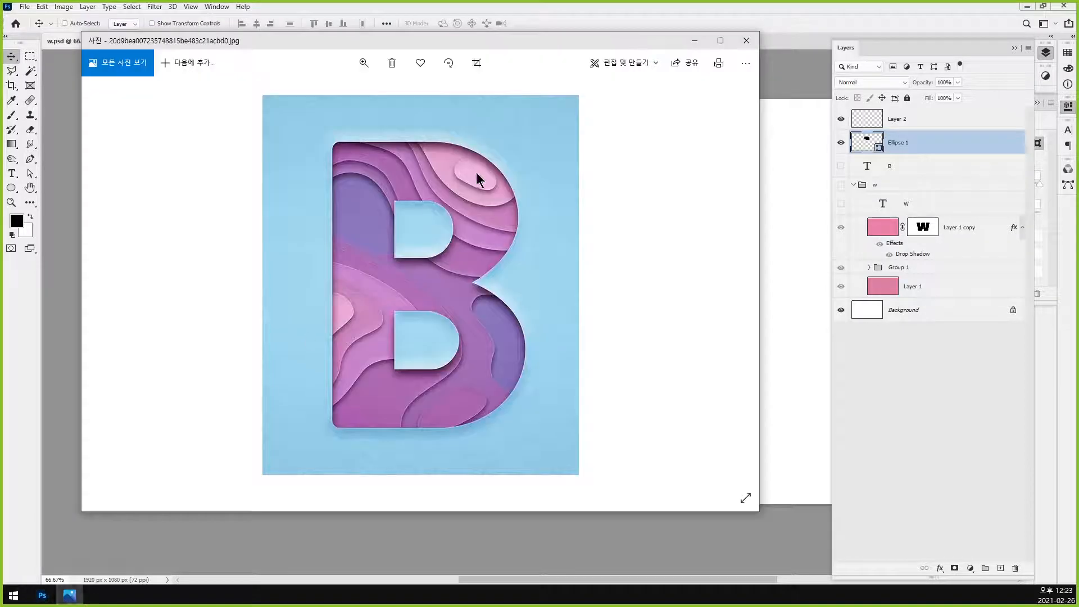
key(Right)
click(13, 596)
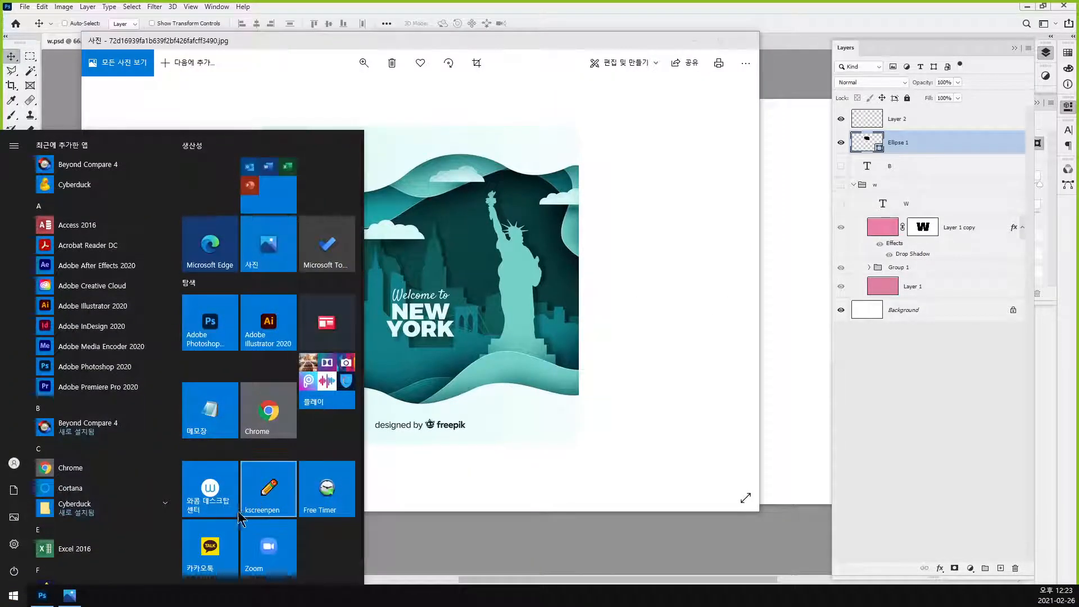
click(124, 306)
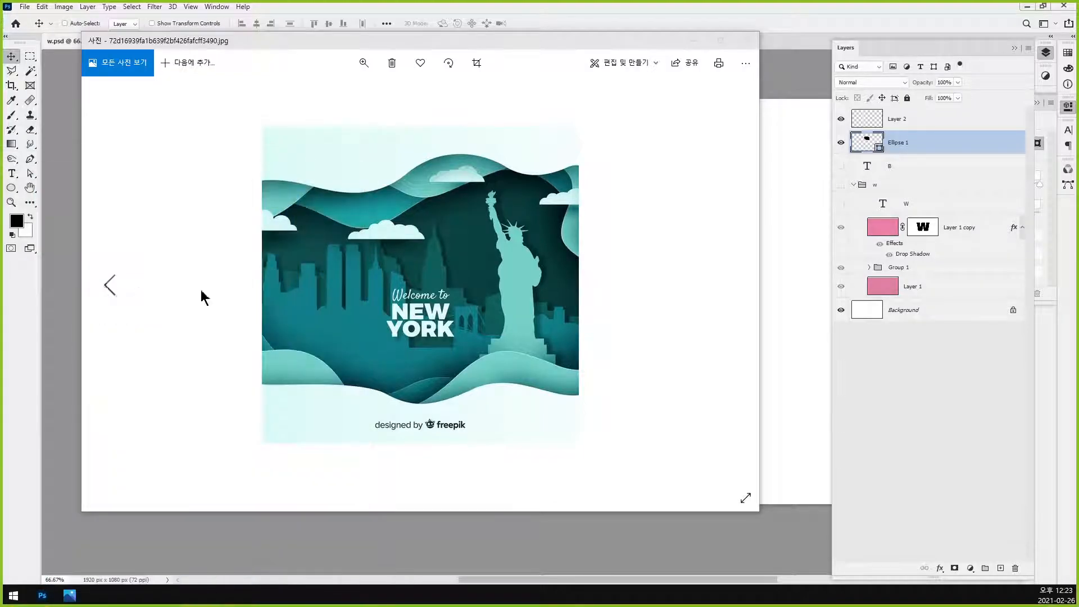
click(693, 41)
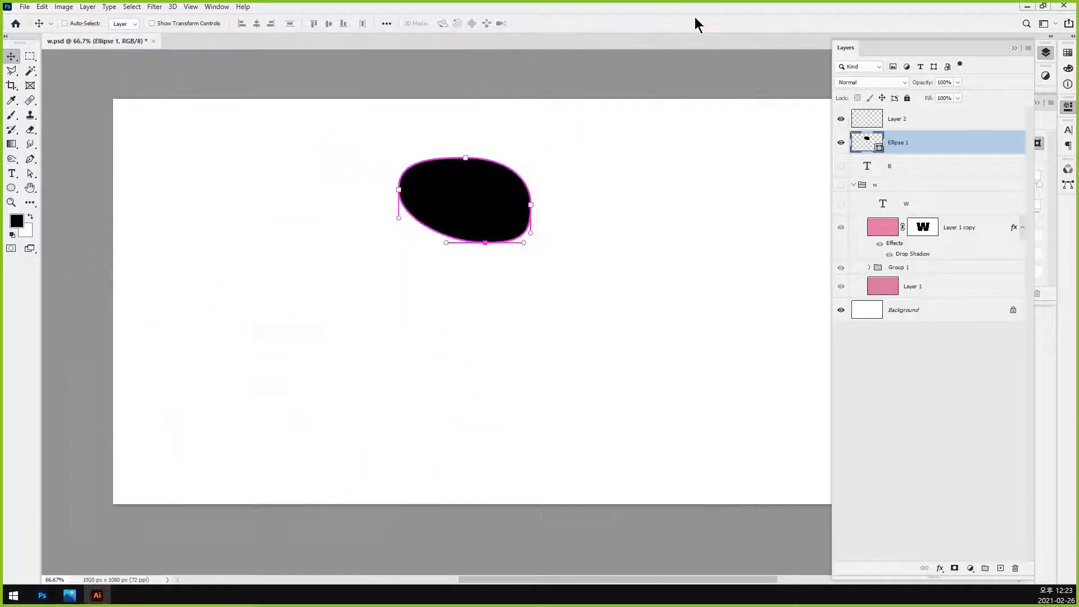
click(399, 288)
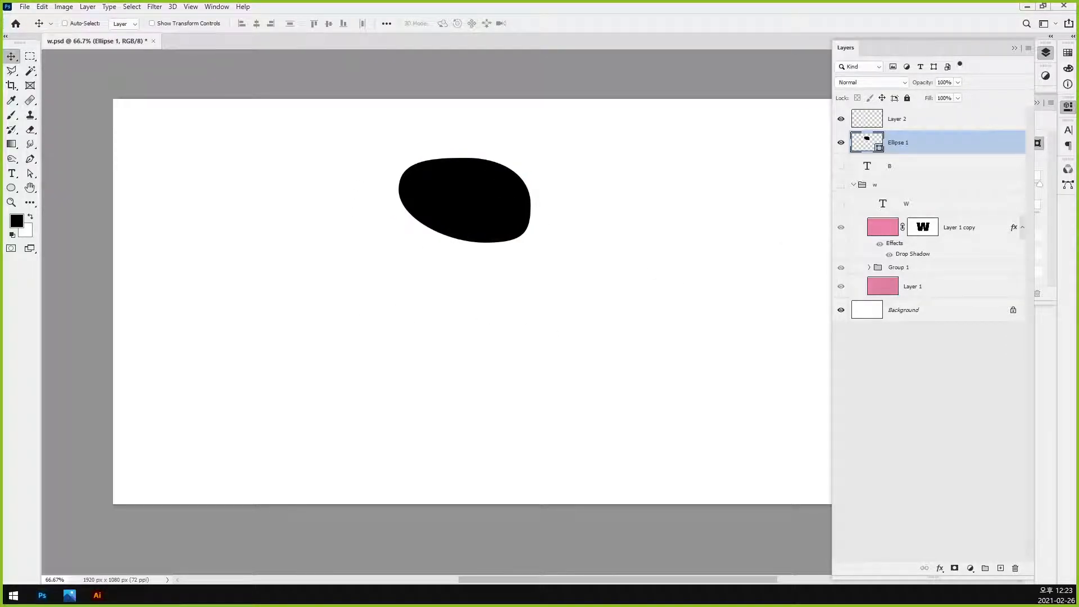
key(alt+Tab)
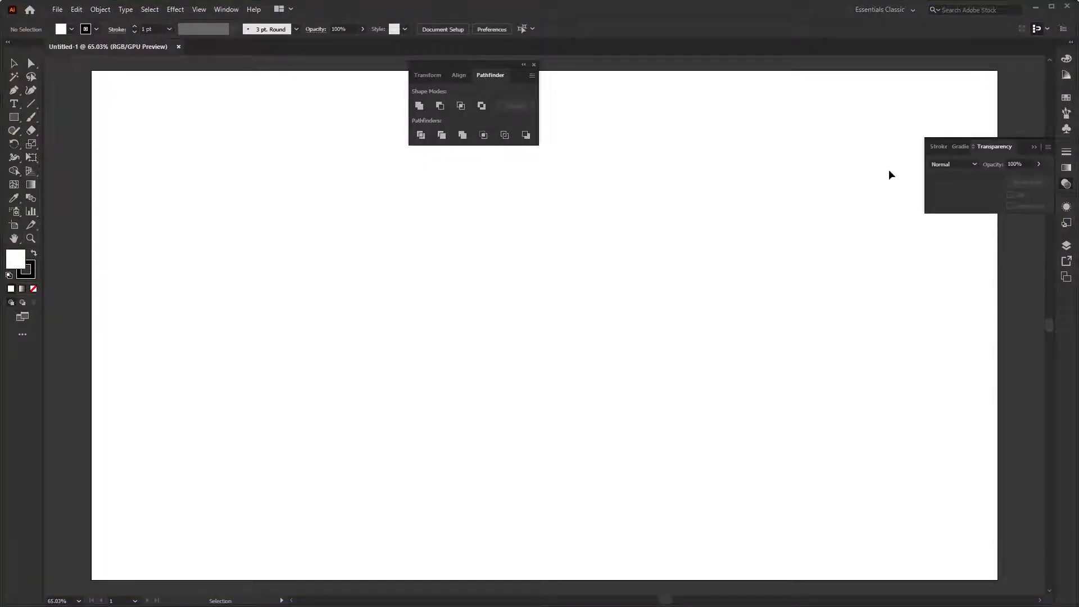
click(1036, 7)
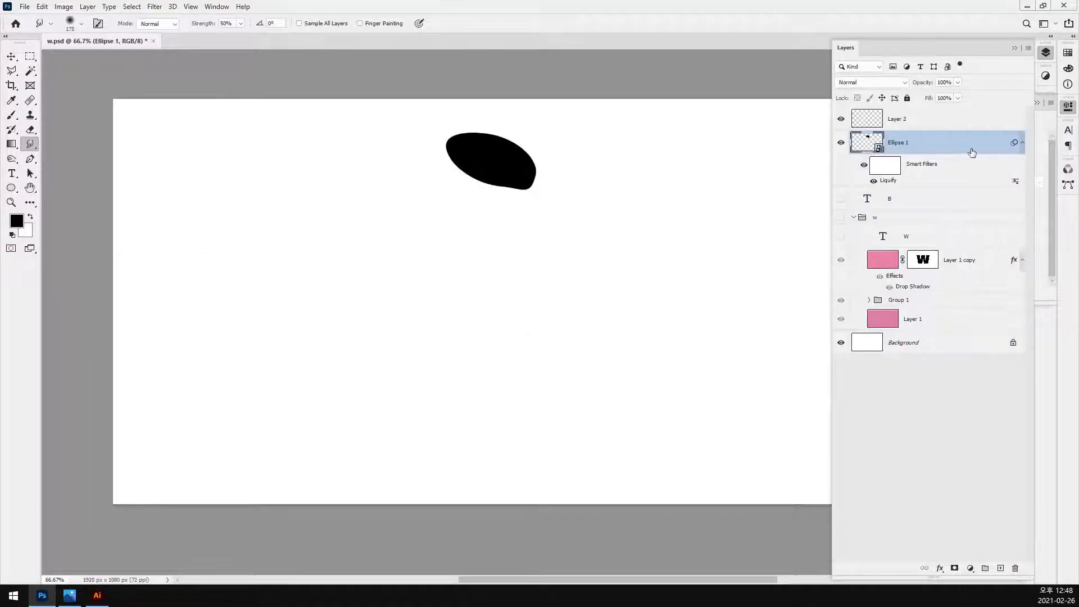
Step: Delete the Ellipse 1 layer and scale the redisplayed B text to about 87% width at full height
key(Delete)
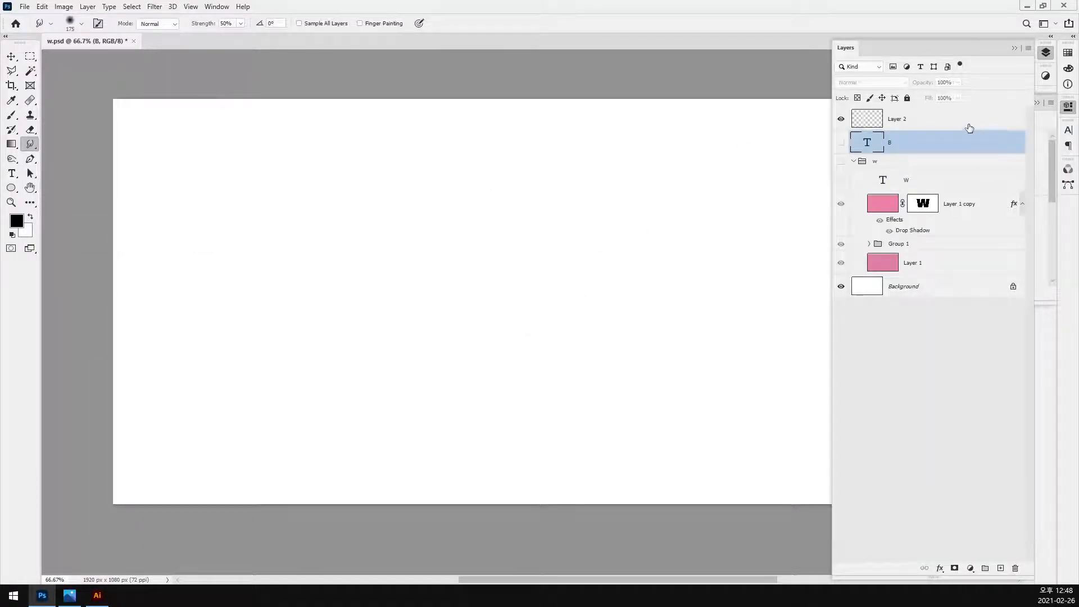
click(840, 144)
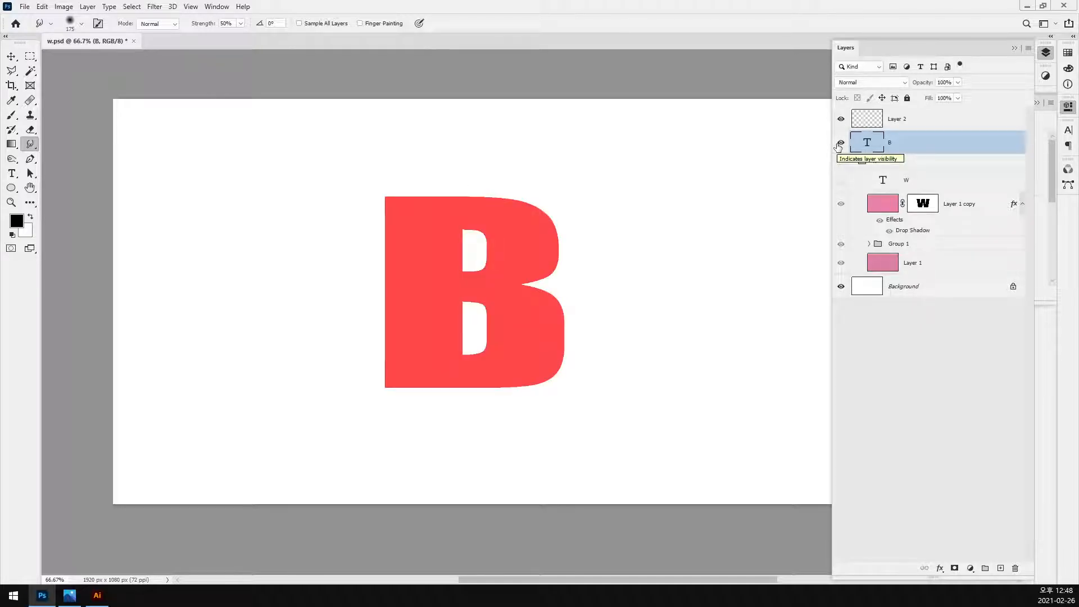
key(ctrl+t)
drag(372, 319, 384, 318)
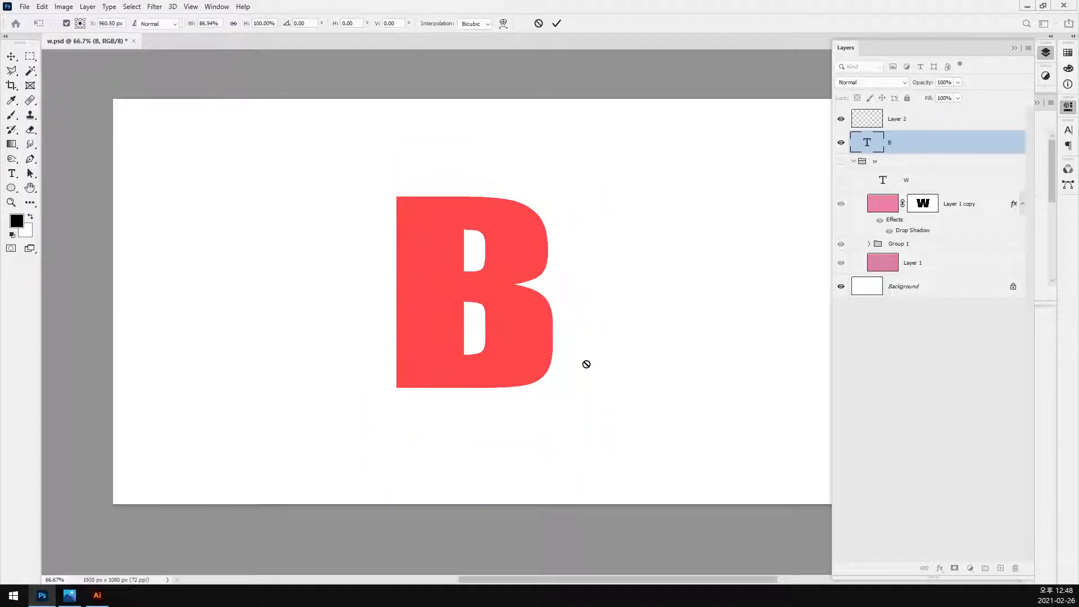
key(Return)
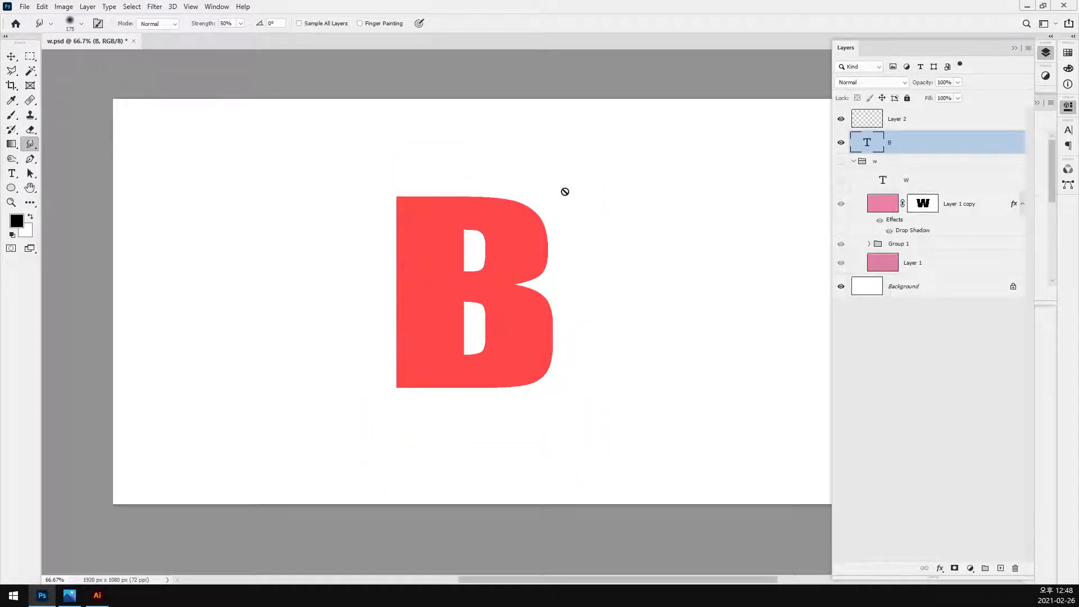
Step: Go back to the paper-cut B reference image and examine its layered wave shapes inside the letter
click(69, 595)
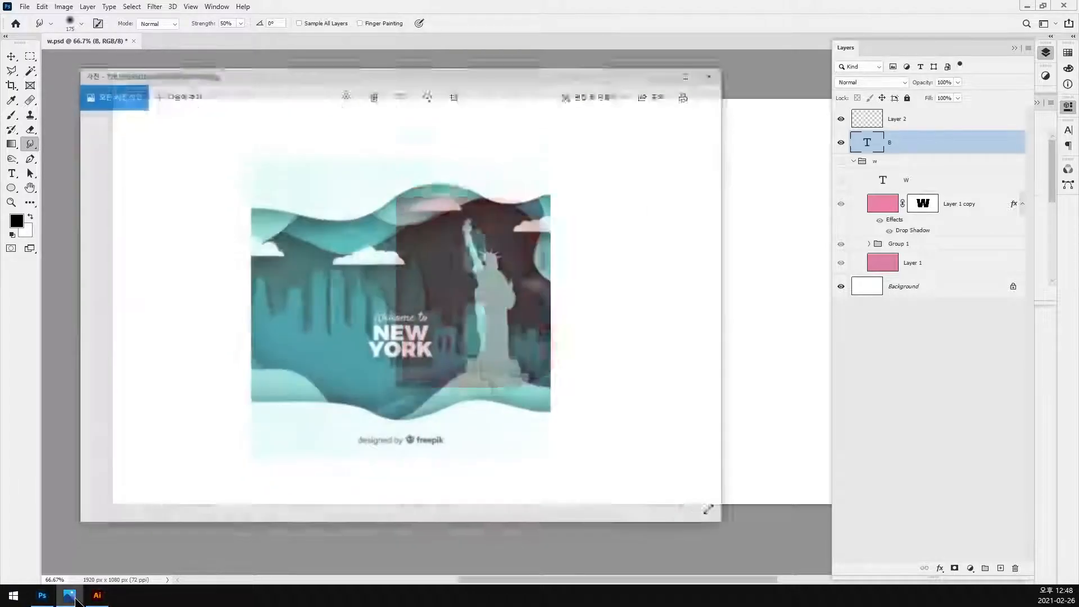
key(Left)
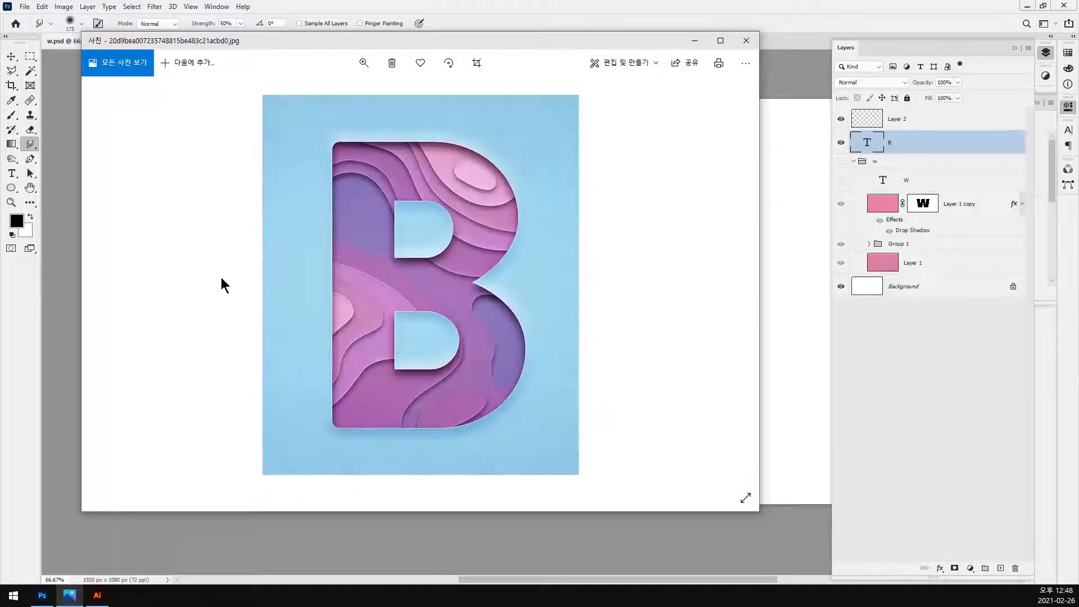
click(794, 8)
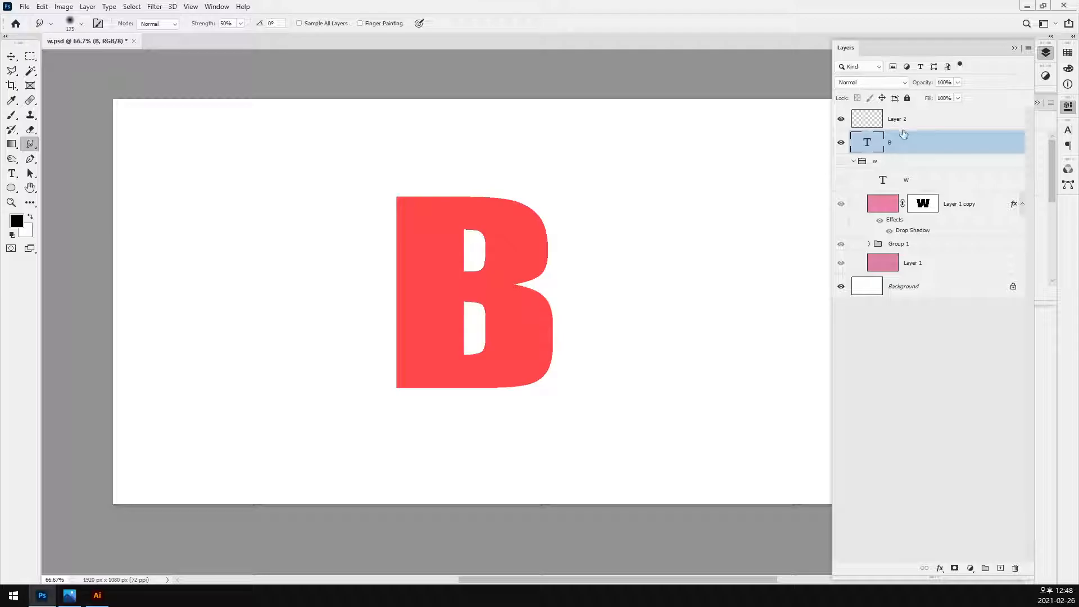
Step: Select Layer 2, check the paper-cut B reference image, set the foreground colour to bright cyan and fill the layer with it
click(946, 125)
key(alt+Tab)
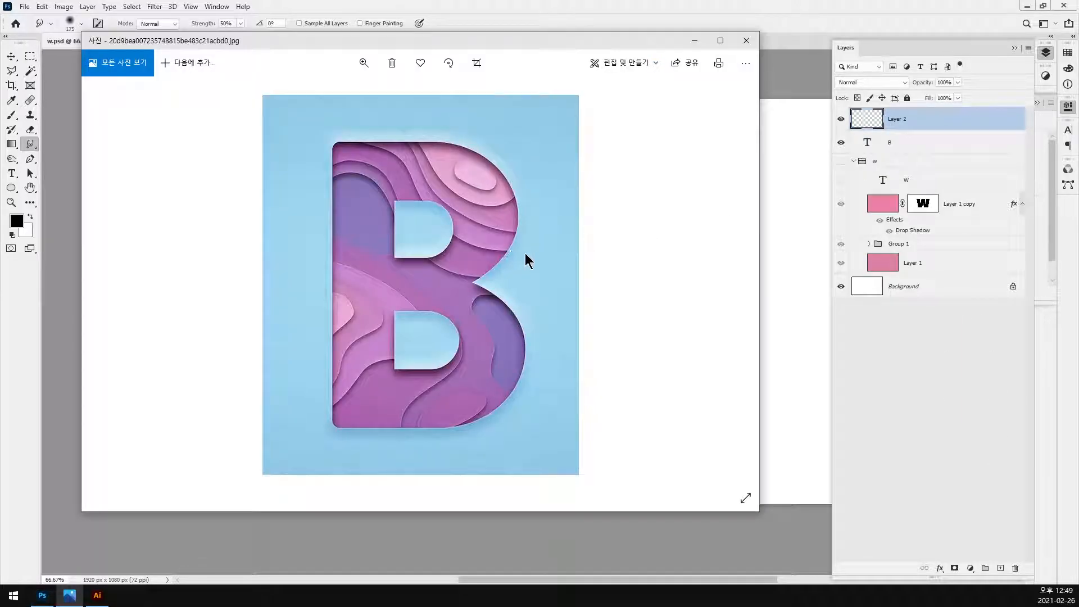
click(881, 8)
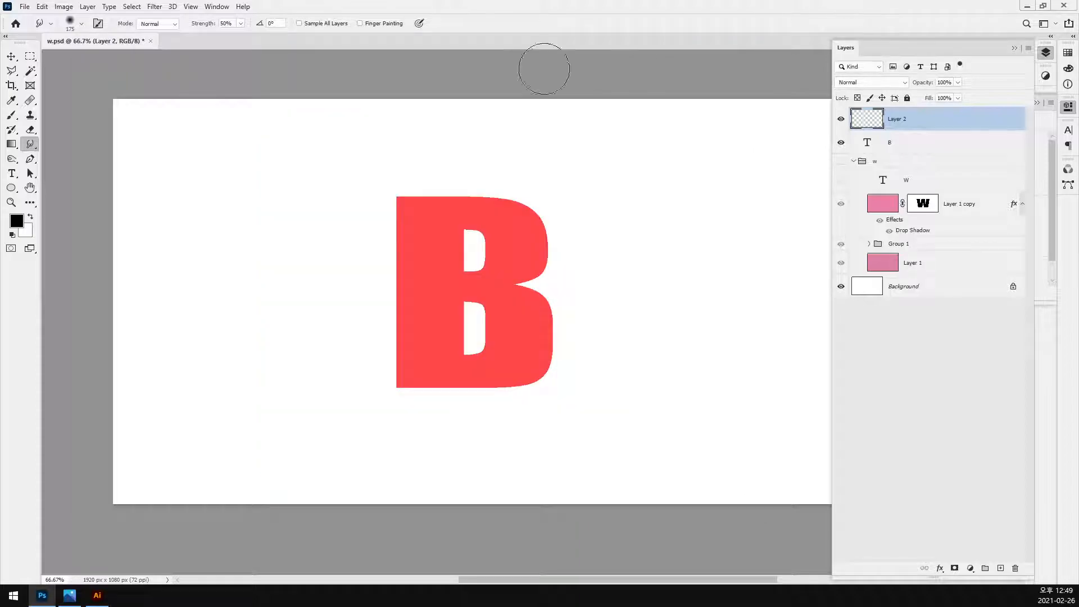
click(16, 221)
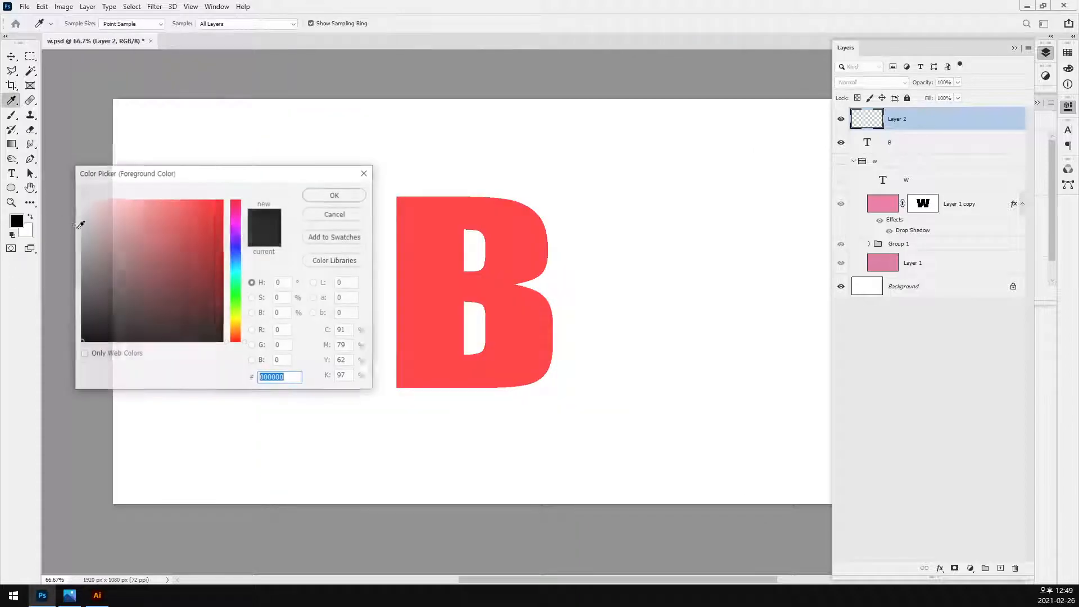
click(235, 270)
click(191, 211)
click(327, 195)
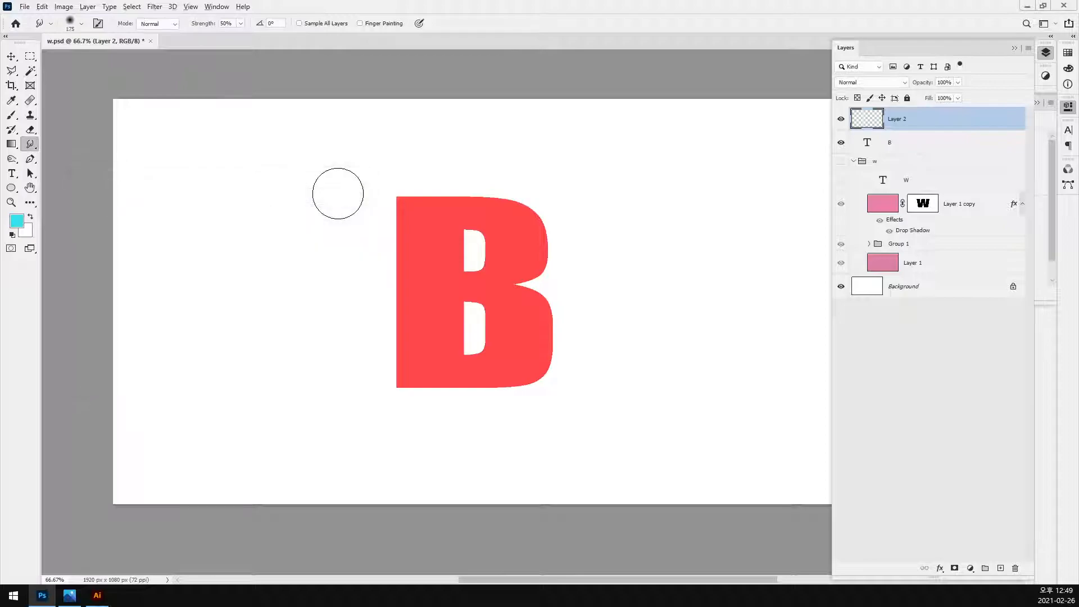
key(alt+BackSpace)
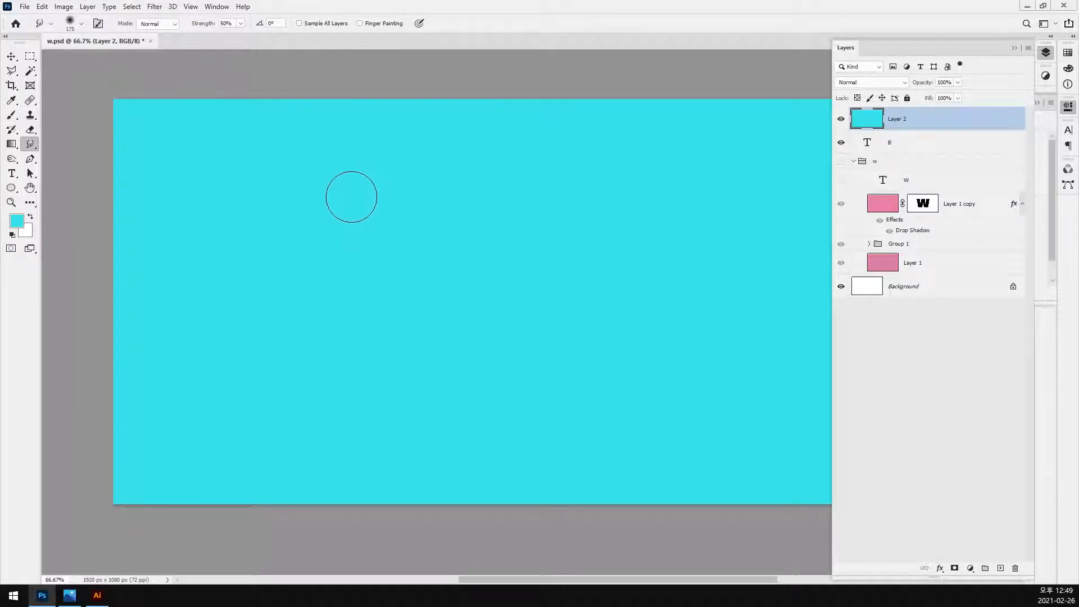
Step: Apply Add Noise to the cyan Layer 2 at 6.78% with Uniform distribution and Monochromatic enabled
key(v)
click(156, 7)
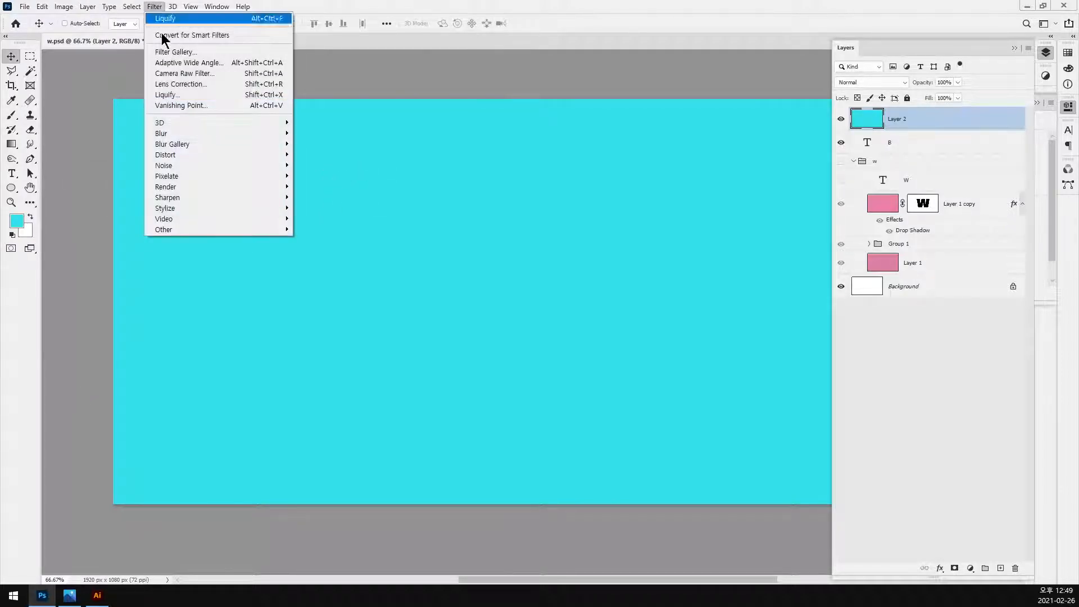
mouse_move(184, 169)
click(313, 164)
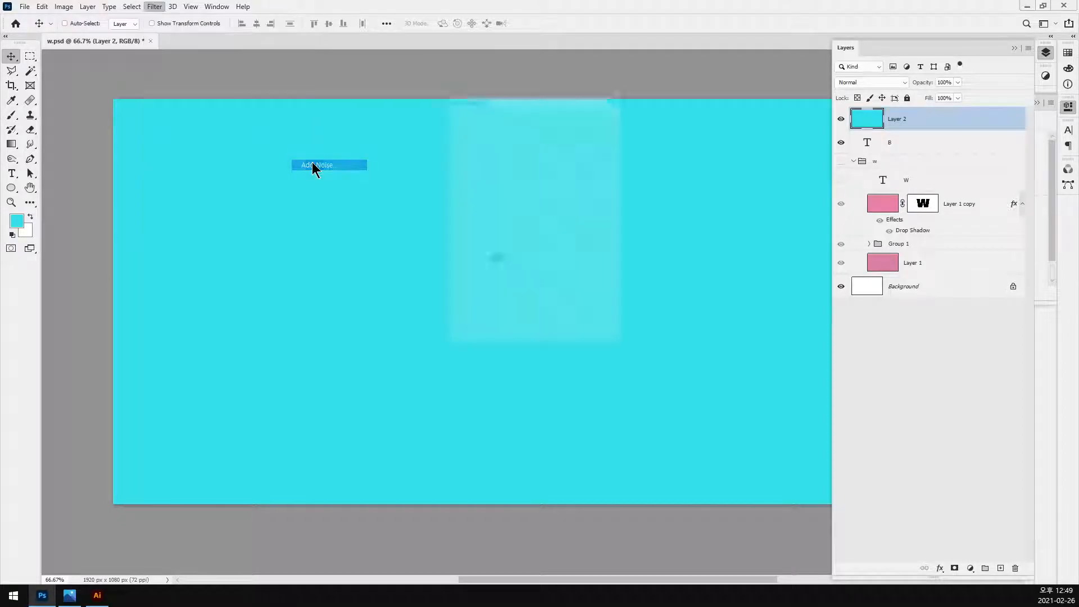
click(591, 121)
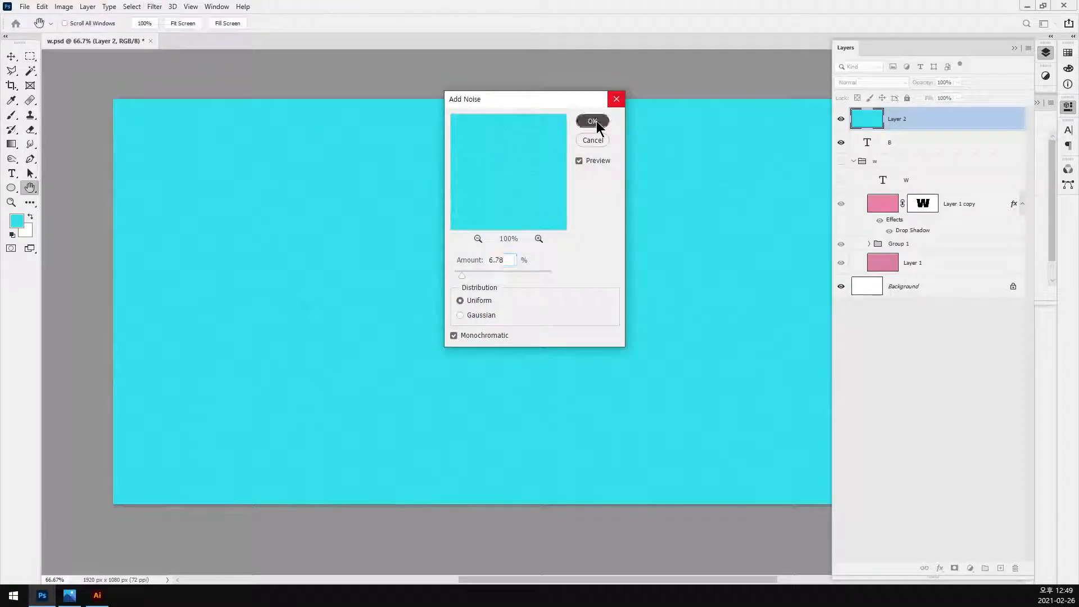
Step: Apply a Motion Blur to the noisy cyan layer with angle 0° and distance 3 pixels
click(155, 7)
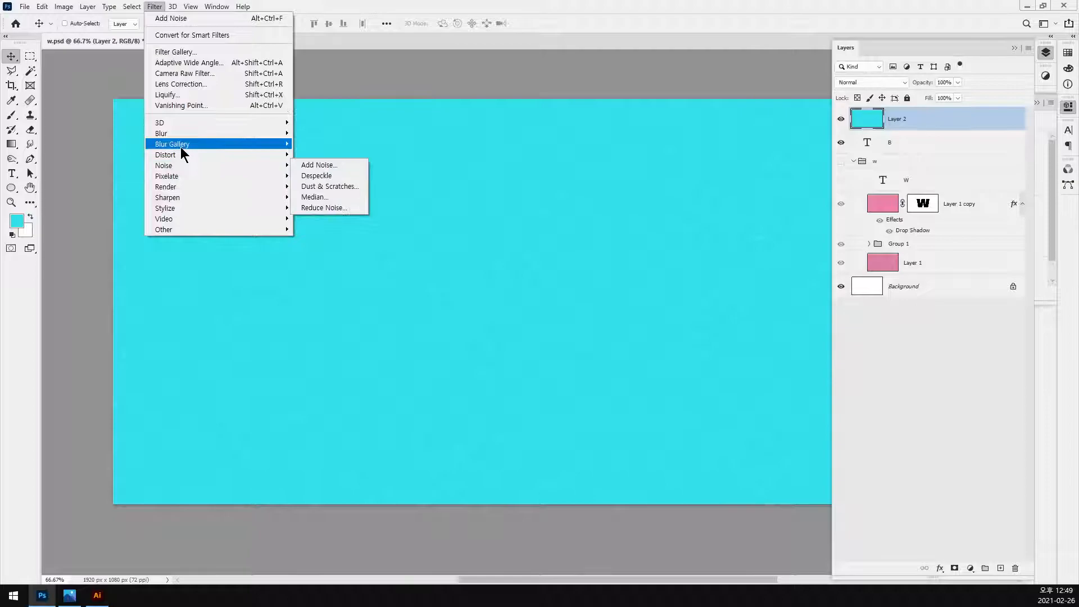
mouse_move(201, 137)
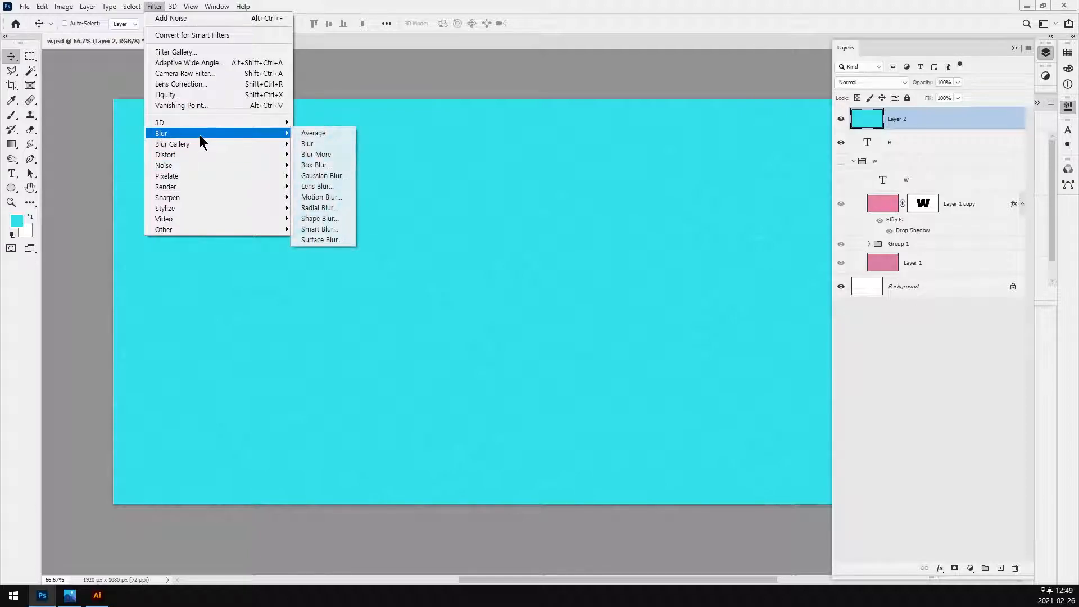
click(323, 197)
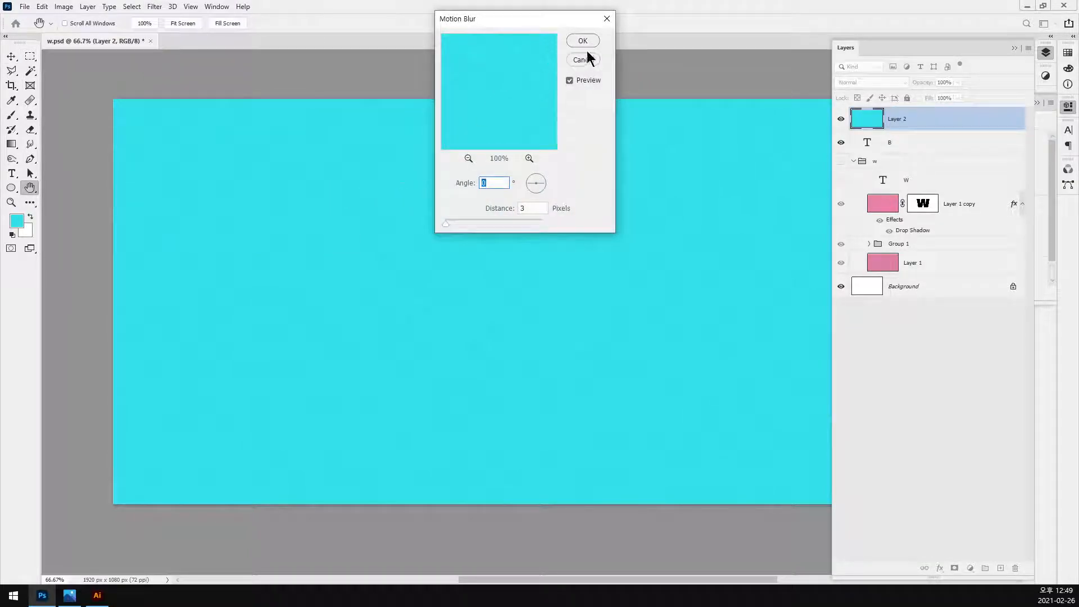
click(583, 41)
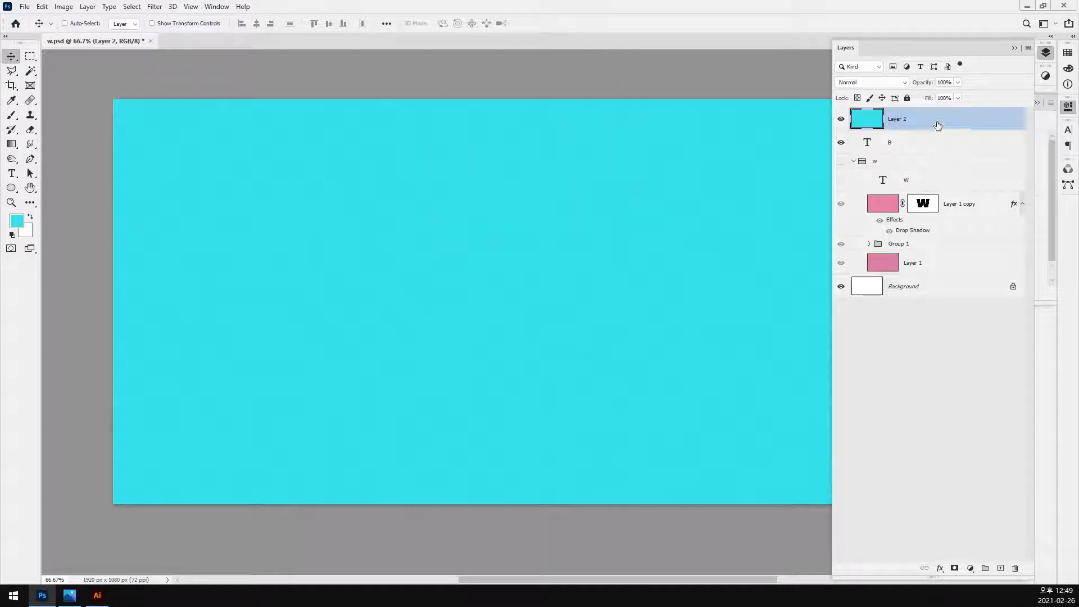
Step: Collapse the w layer group and check the colours of the paper-cut B reference image before returning to w.psd
mouse_move(938, 125)
mouse_down()
mouse_move(939, 161)
mouse_move(939, 128)
mouse_up()
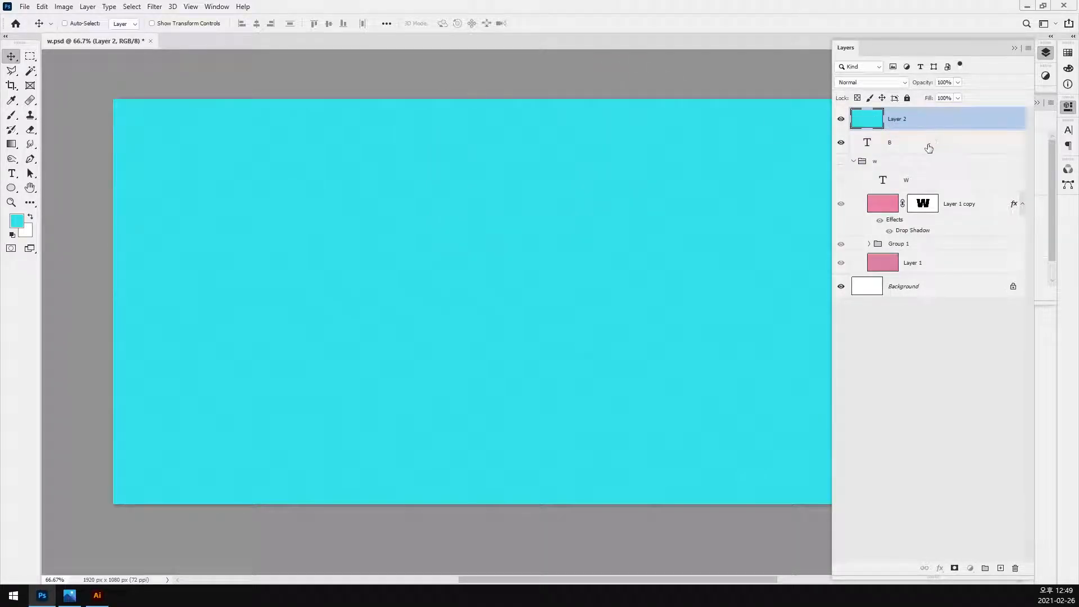
click(853, 162)
click(70, 595)
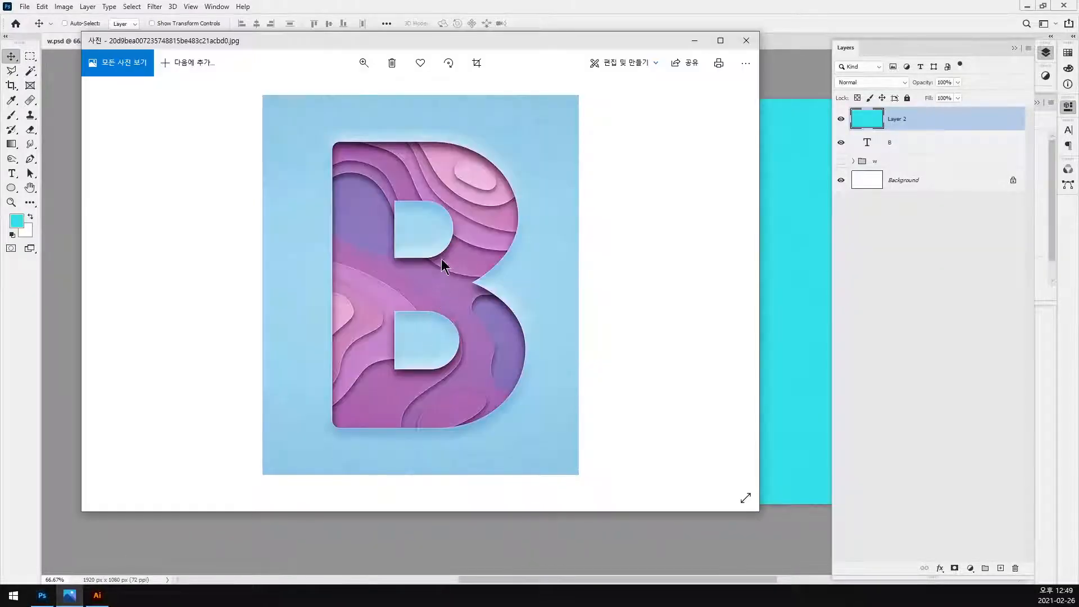
click(788, 15)
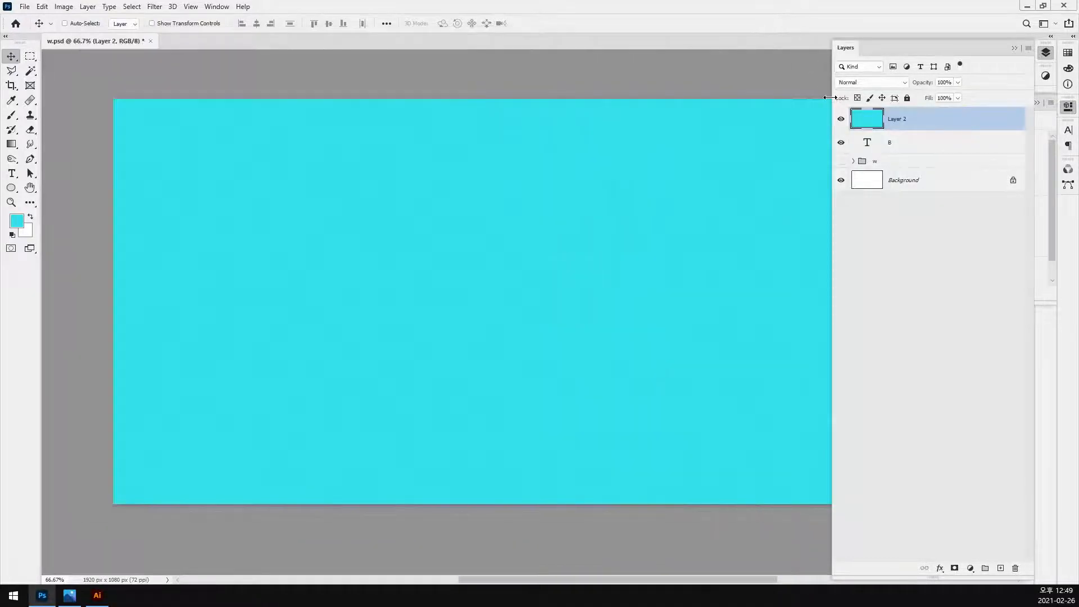
Step: Duplicate Layer 2, recolour the copy purple using Hue/Saturation with hue +87 and saturation +49, and place it below Layer 2
key(ctrl+j)
key(ctrl+u)
drag(798, 272, 834, 249)
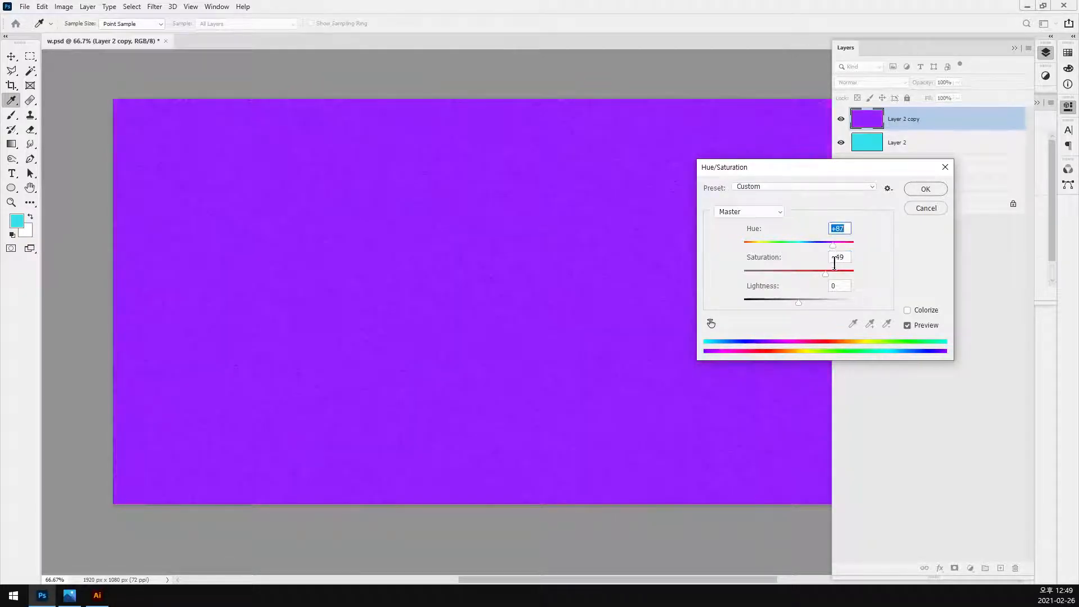
key(Tab)
click(922, 192)
key(v)
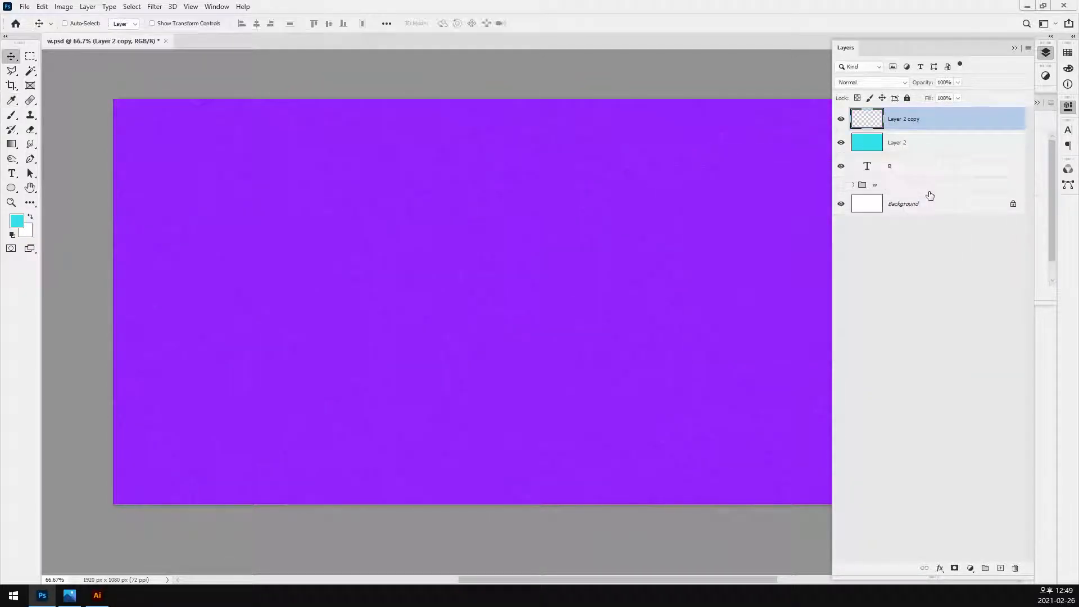
key(ctrl+bracketleft)
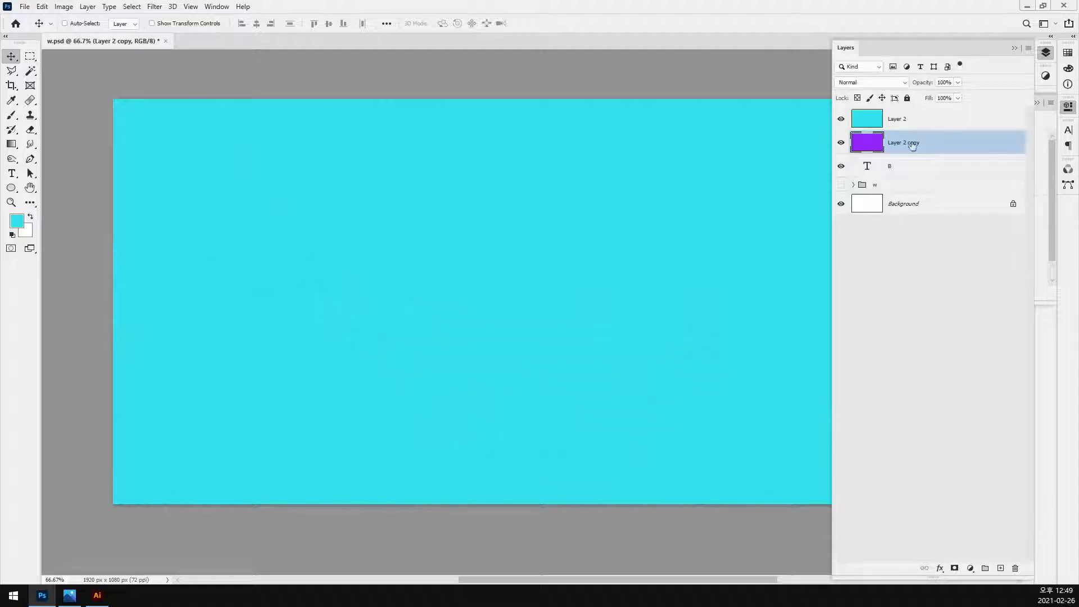
Step: Move the B text layer to the top, hide it, and mask its letter shape out of the cyan Layer 2
drag(899, 166, 902, 116)
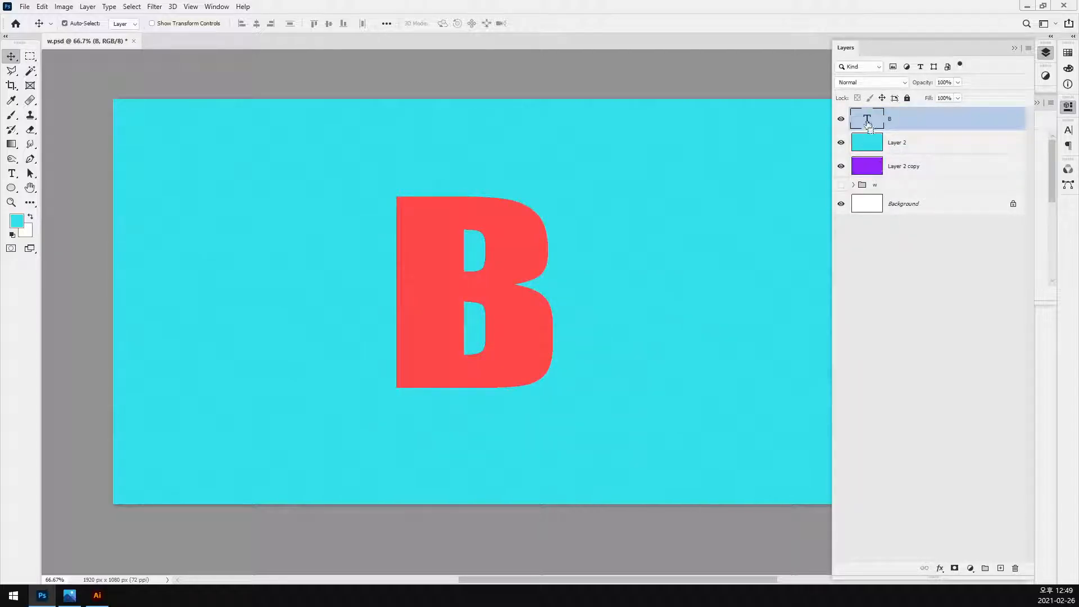
ctrl+click(869, 124)
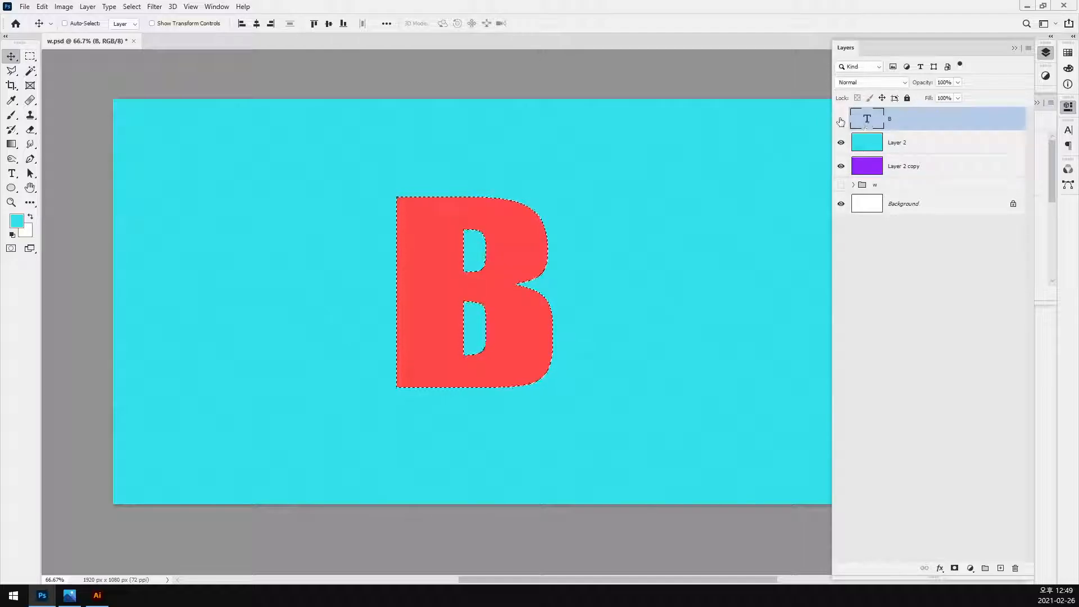
click(841, 122)
click(913, 146)
click(954, 568)
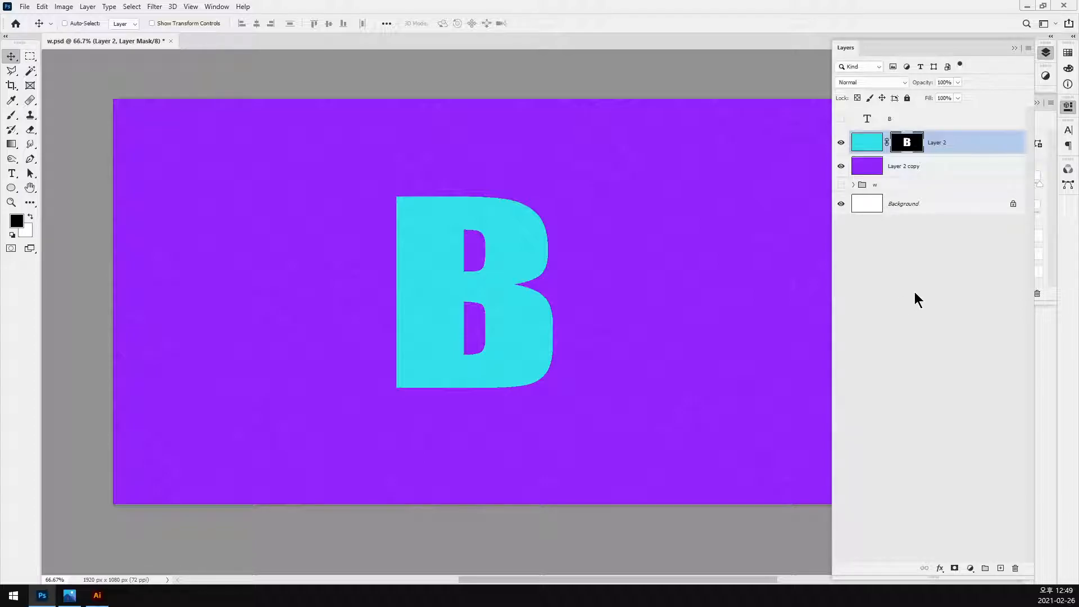
key(ctrl+i)
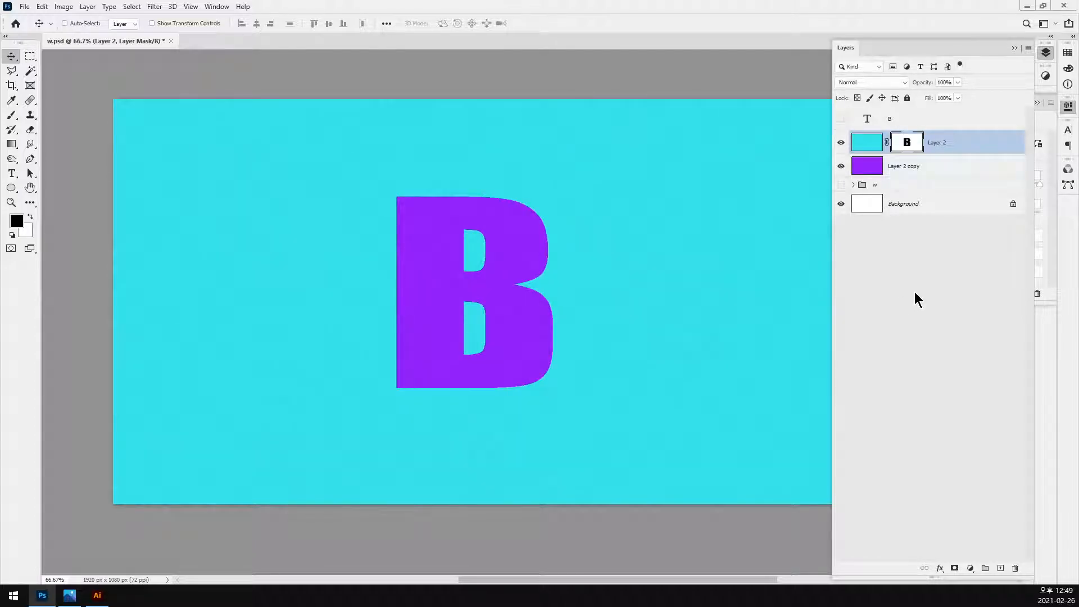
Step: Check the reference image's shading, and add a drop shadow to Layer 2 with 21% spread and 79 px size
click(69, 596)
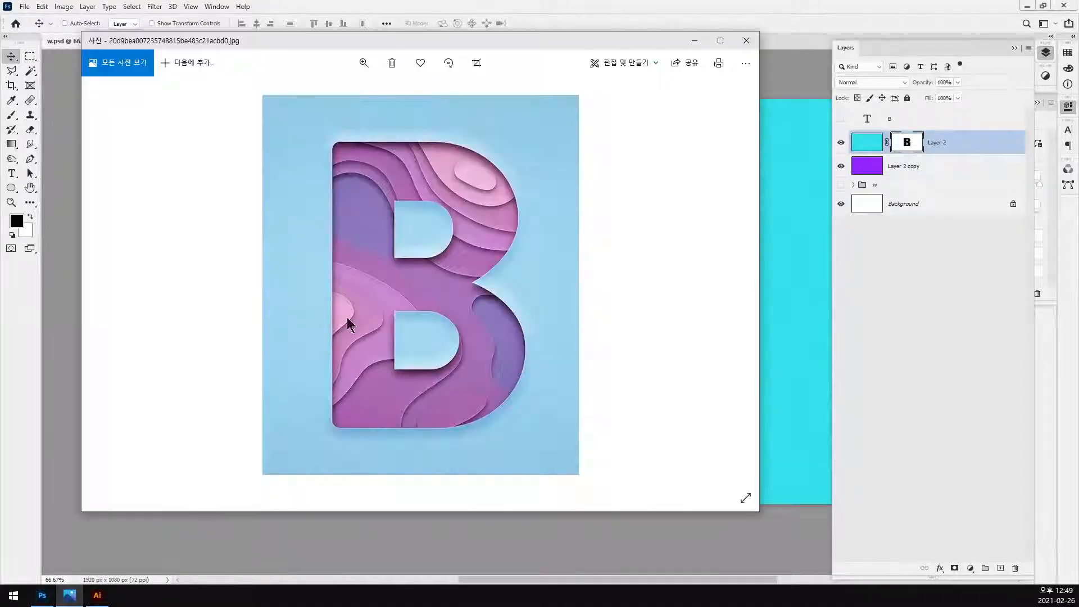
click(769, 7)
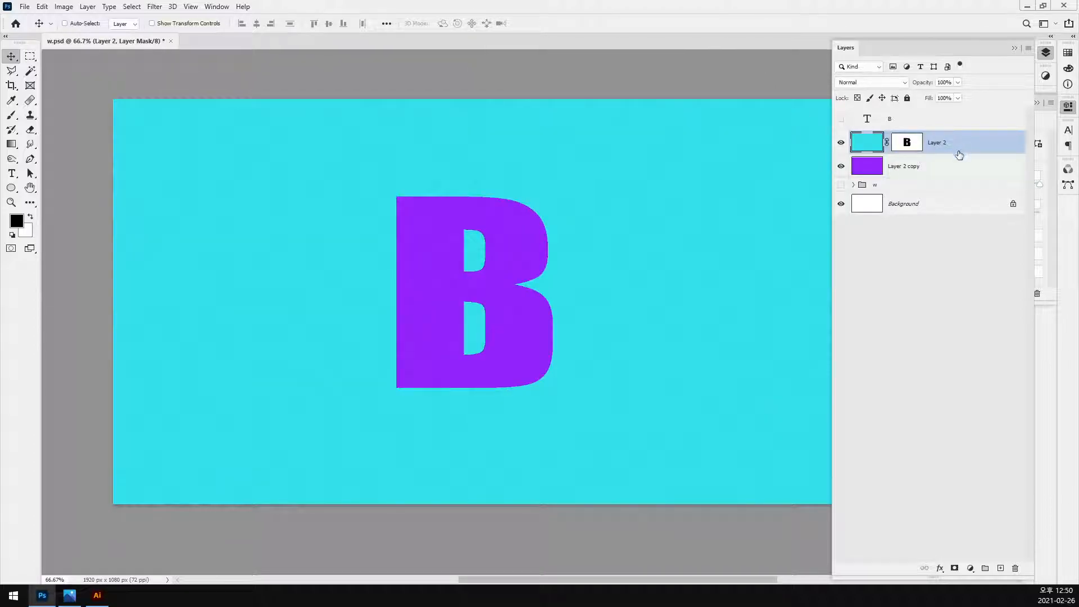
double_click(968, 144)
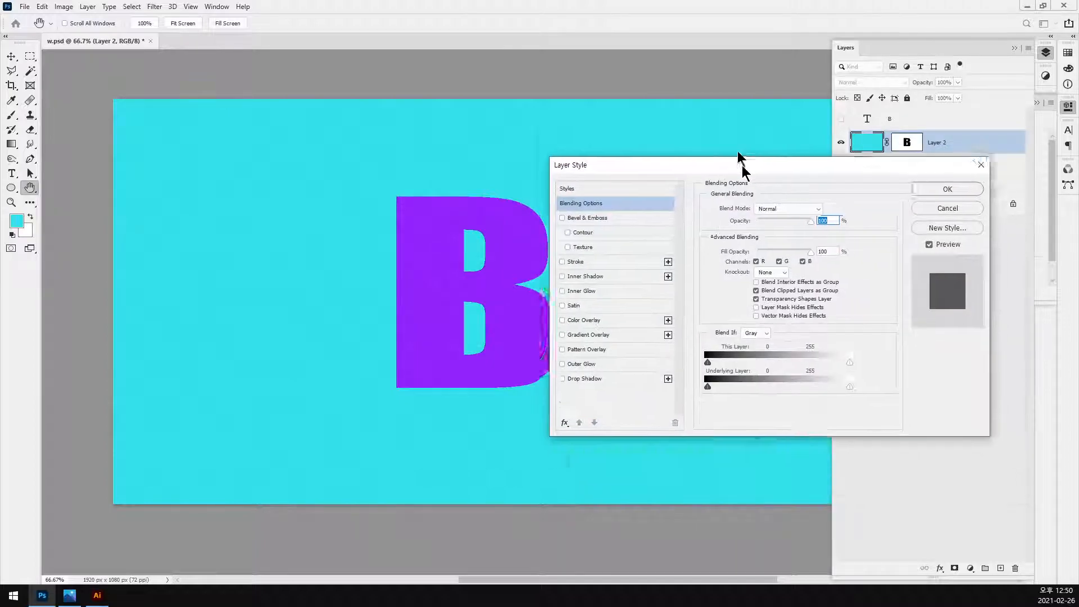
click(584, 302)
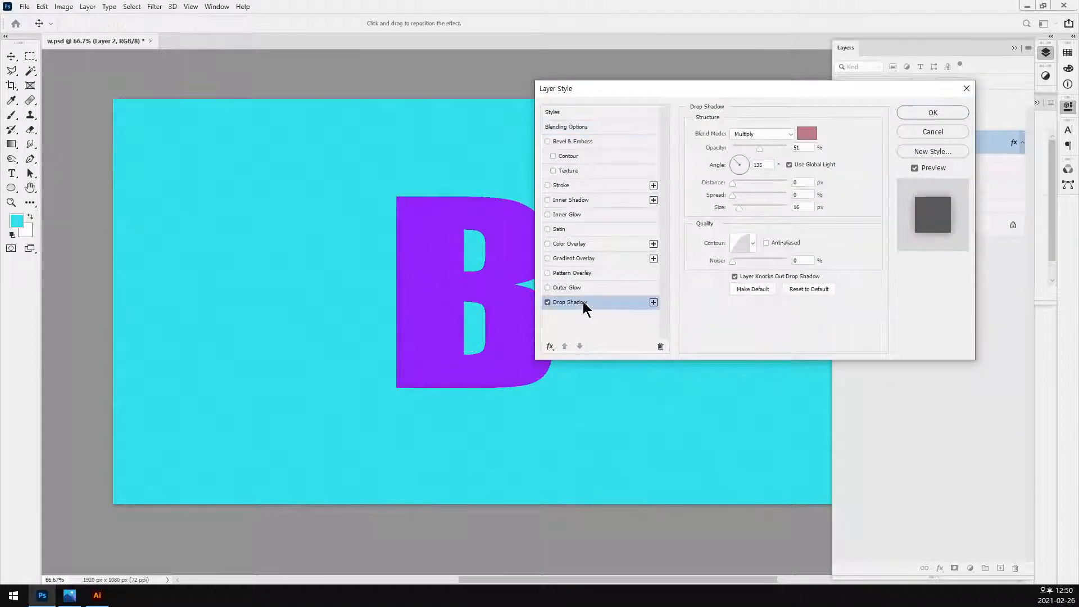
mouse_move(738, 207)
mouse_down()
mouse_move(744, 194)
mouse_move(753, 206)
mouse_up()
Step: Sample the cyan canvas for the drop shadow colour and darken it to teal 32868b
click(807, 134)
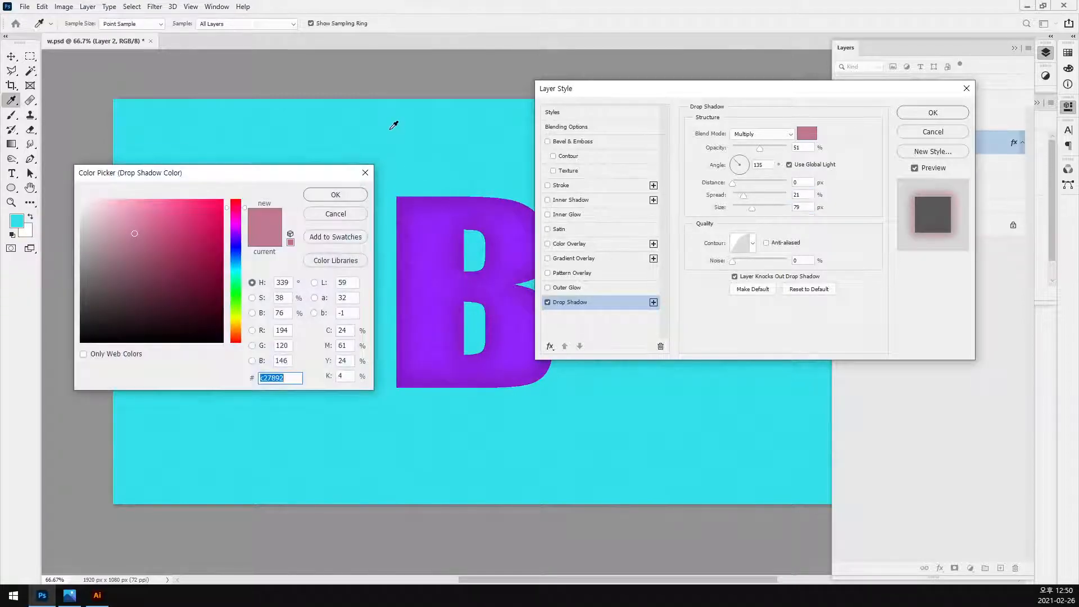
click(394, 124)
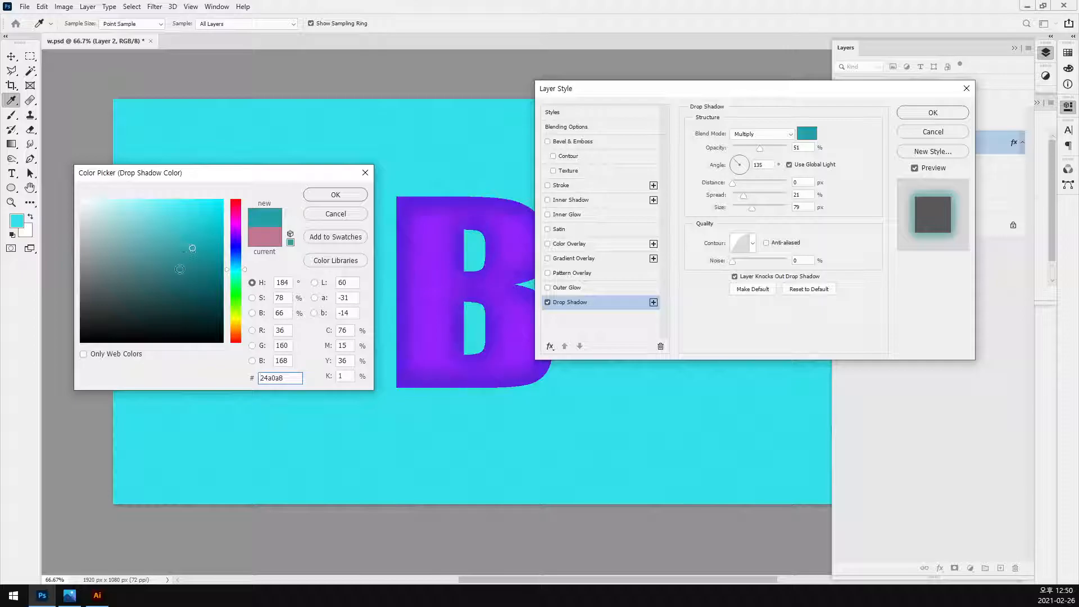
click(172, 265)
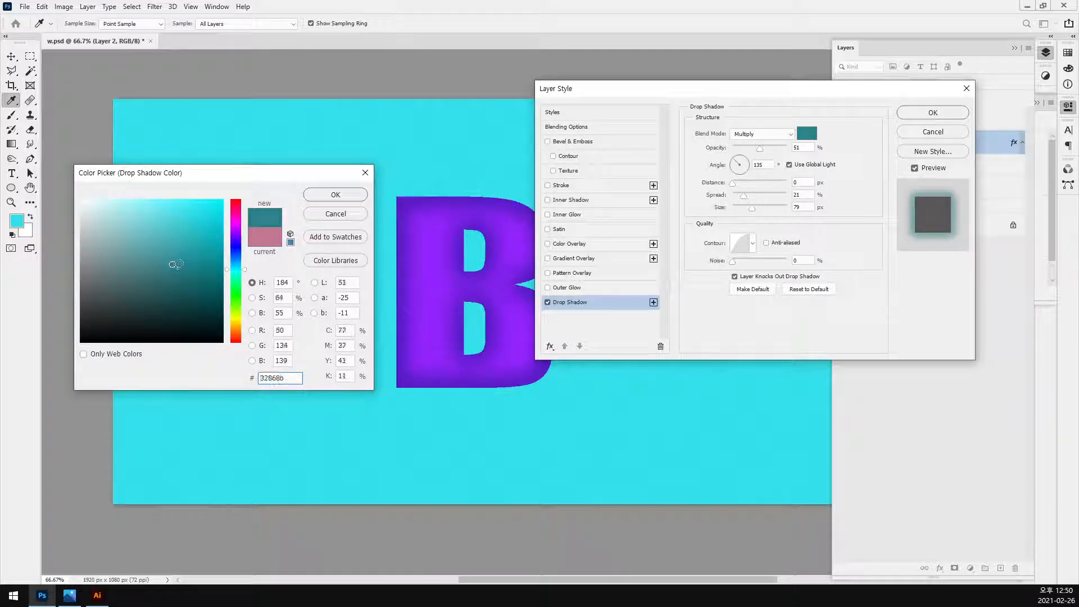
click(344, 193)
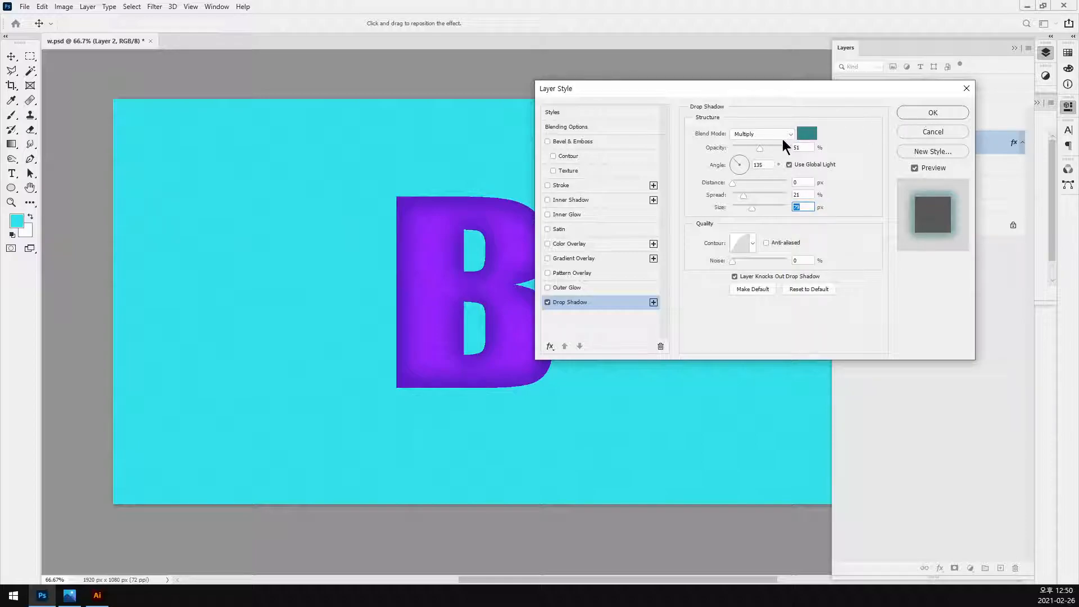
Step: Raise the drop shadow's opacity to 73% and set its colour to cyan 30dbe6 sampled from the canvas
drag(761, 149, 774, 148)
click(807, 133)
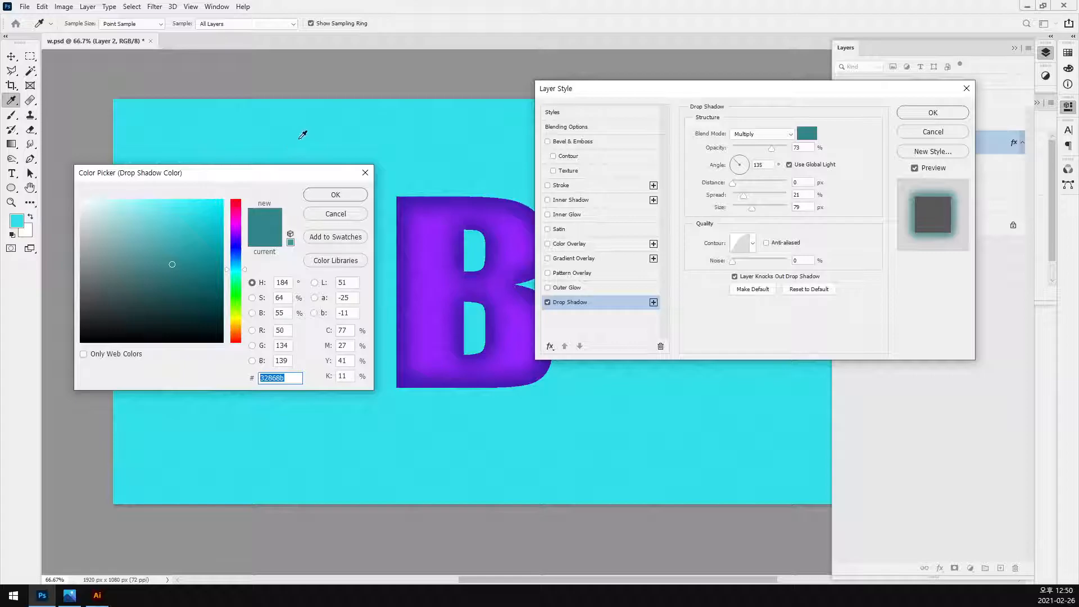
click(302, 135)
click(335, 194)
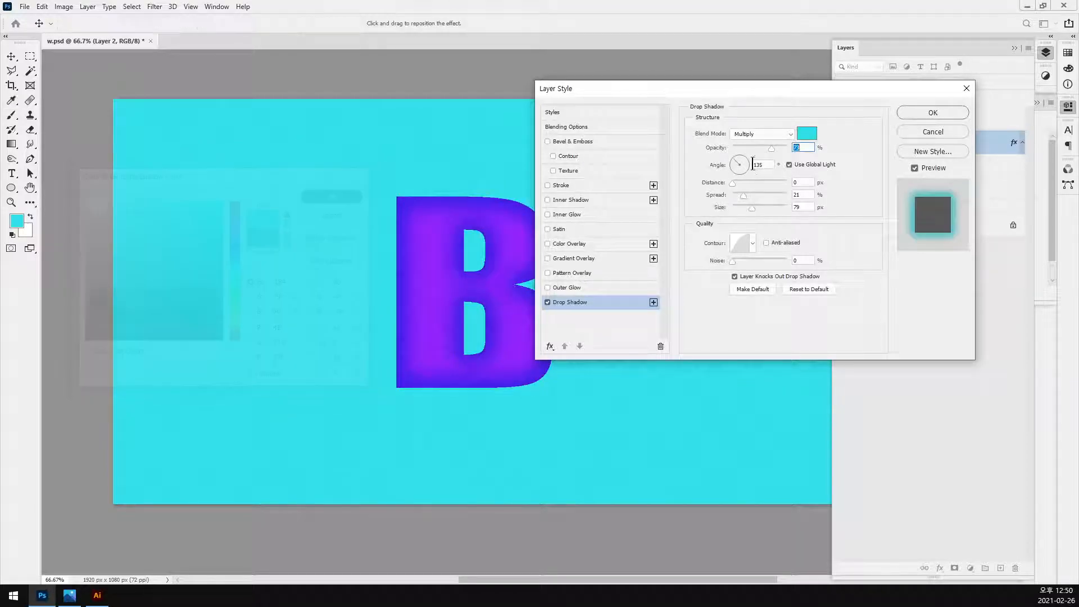
Step: Set Layer 2's drop shadow blend mode to Color Burn and try the brighter cyan 27e7f3 as its colour
click(773, 135)
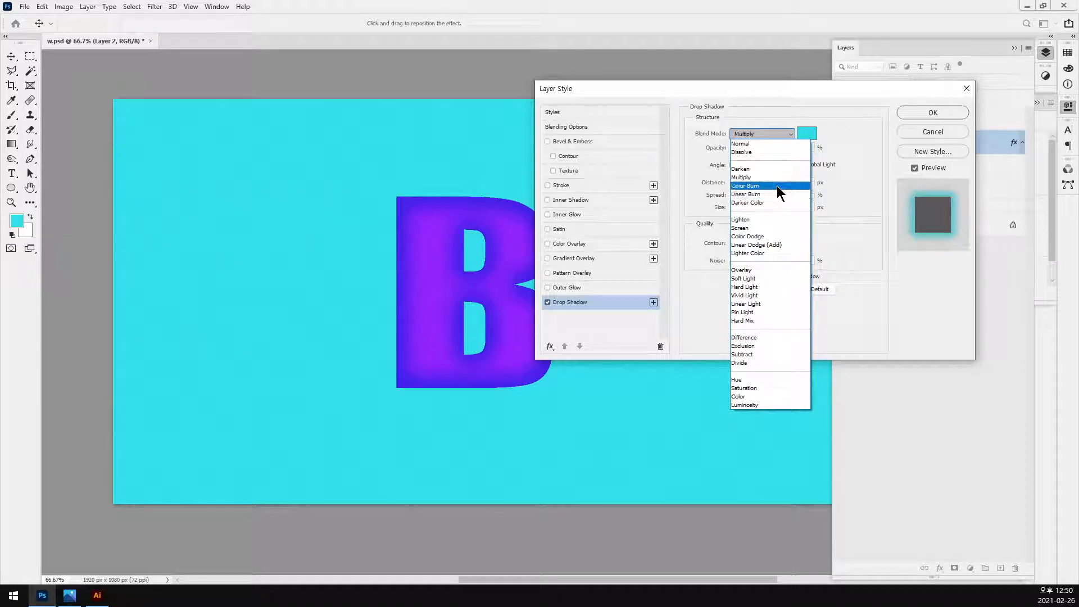
click(776, 186)
click(807, 135)
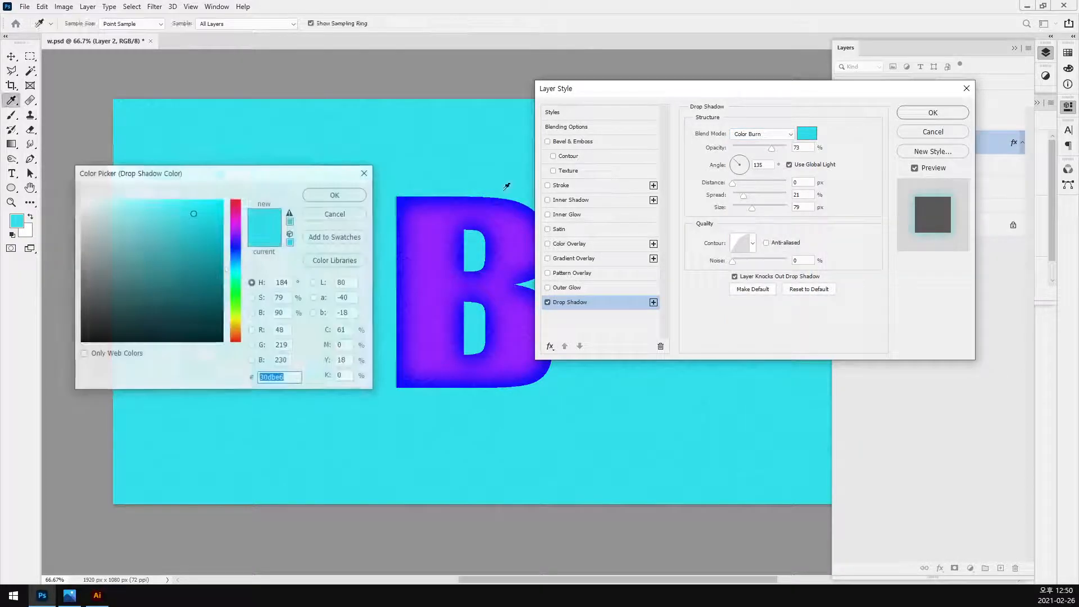
click(186, 232)
click(203, 239)
click(200, 205)
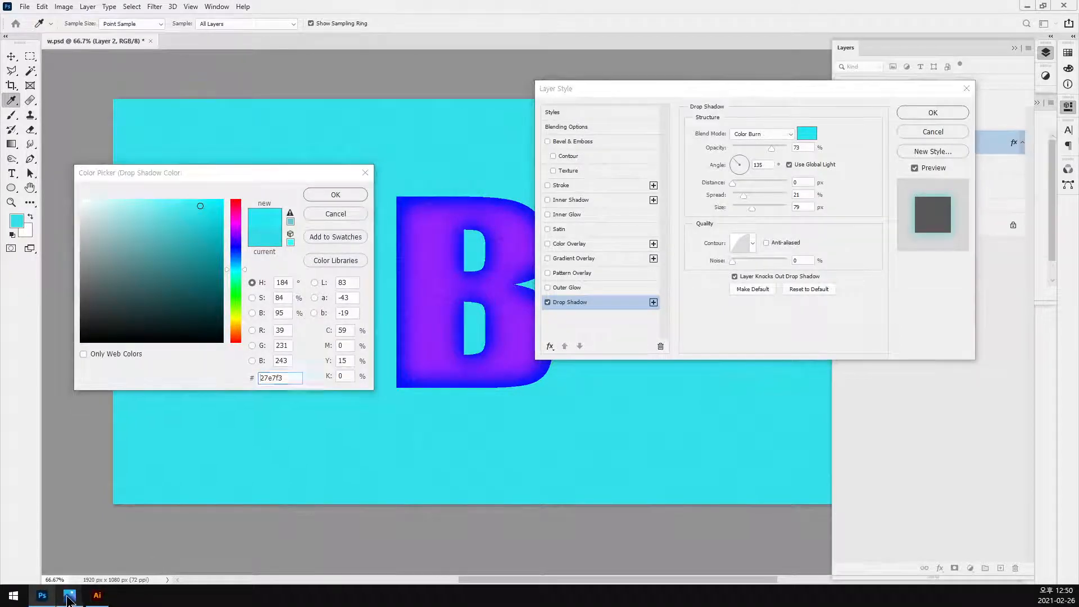
Step: Check the shading in the reference image, then set the drop shadow colour to neutral grey 727272 and apply the layer style
click(69, 595)
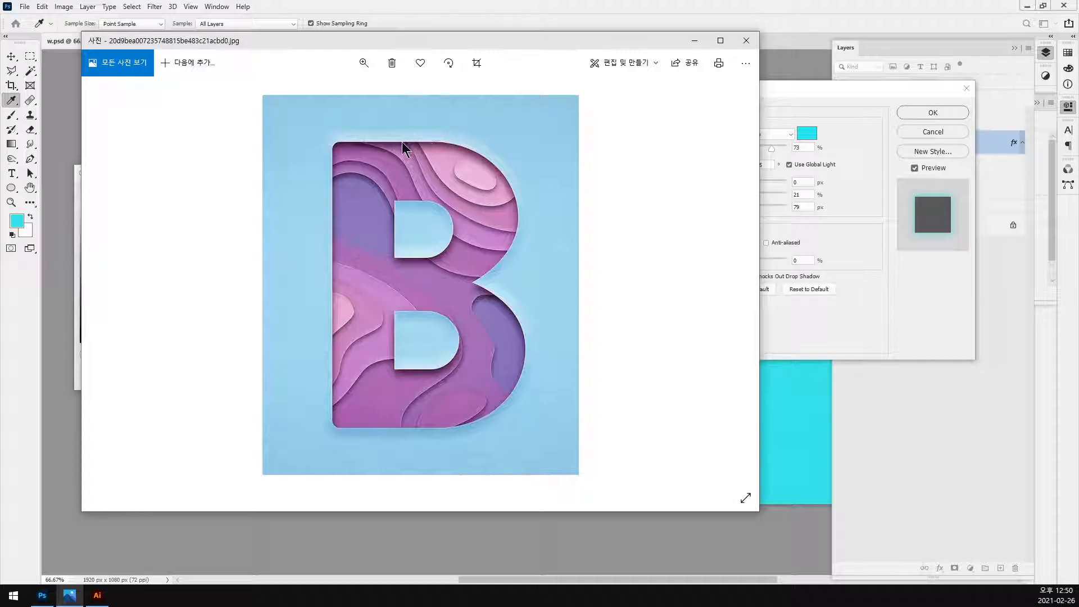
click(746, 40)
mouse_move(205, 303)
mouse_down()
mouse_move(169, 298)
mouse_move(112, 259)
mouse_move(48, 272)
mouse_up()
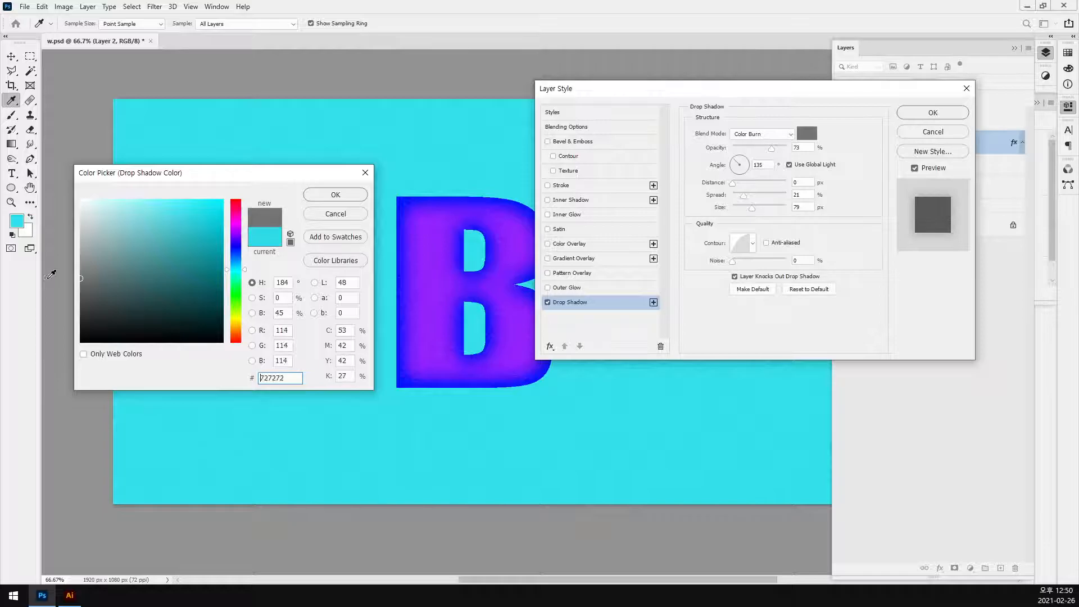
click(336, 195)
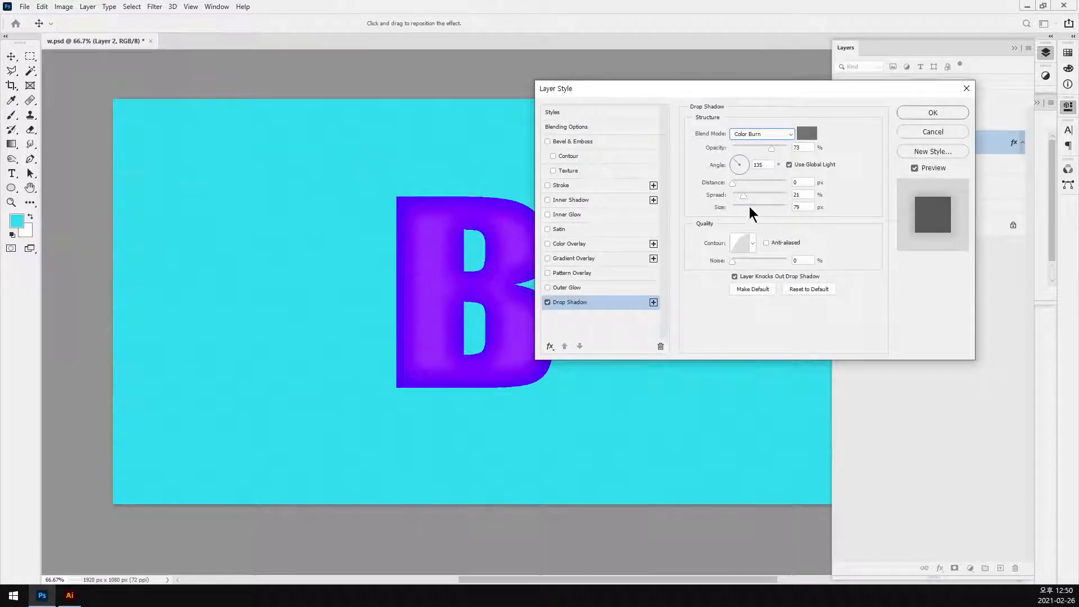
click(932, 113)
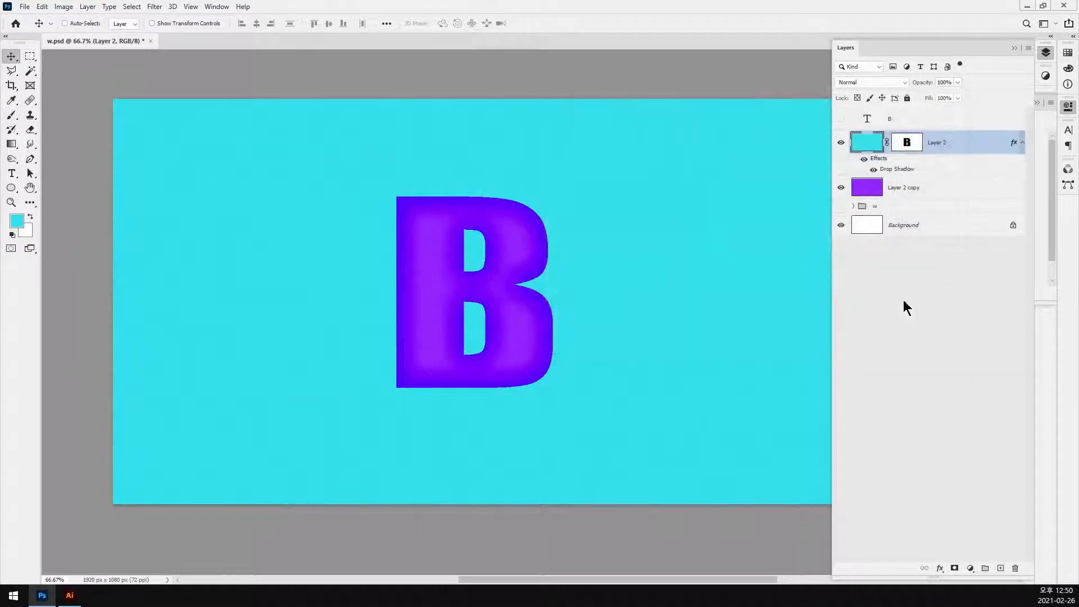
Step: Group the B text layer, Layer 2 and Layer 2 copy together, and hide the group
ctrl+click(550, 359)
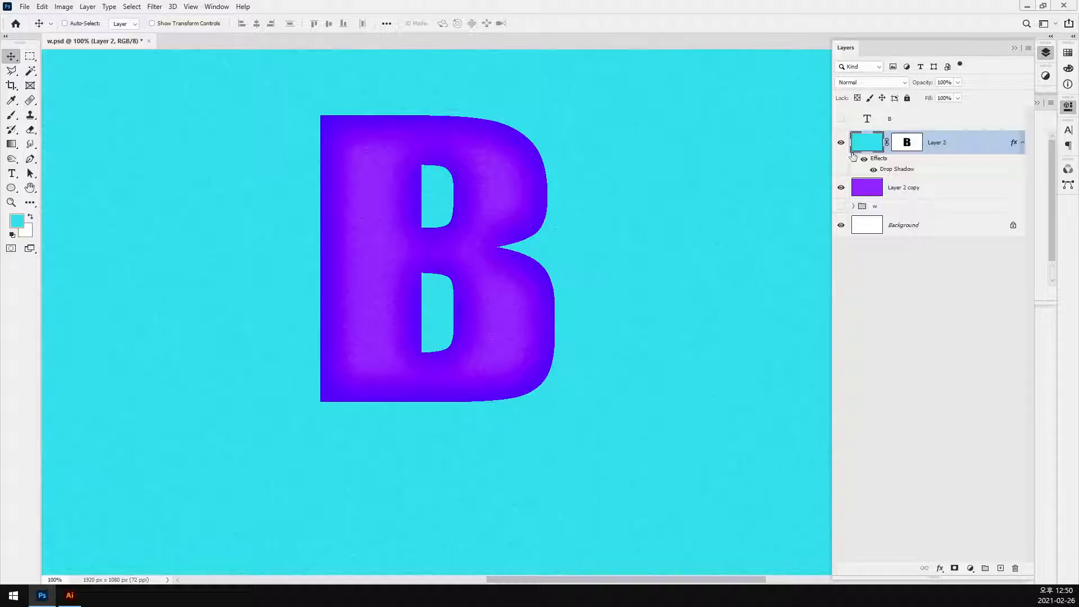
shift+click(920, 188)
key(ctrl+g)
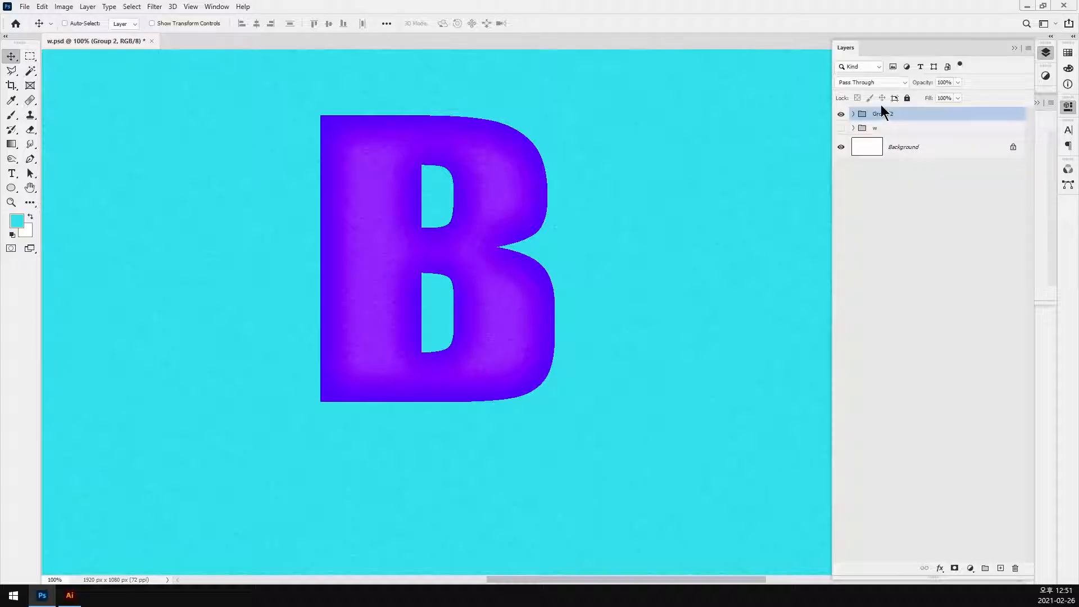
click(840, 114)
Step: Add a new layer and draw a pink ellipse shape about 302 by 246 px in the upper middle of the canvas
click(997, 568)
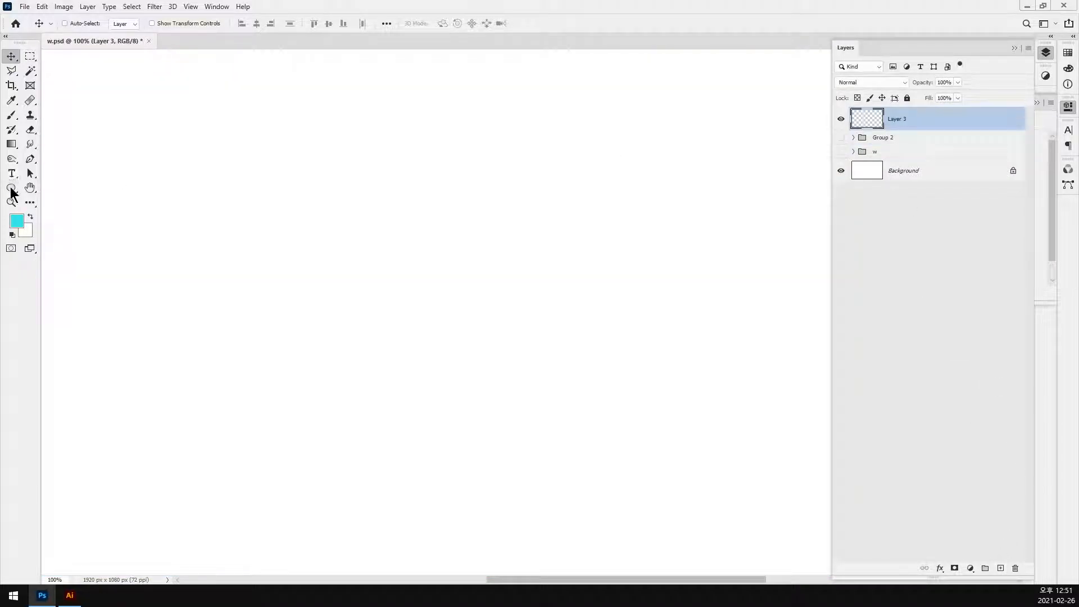
click(12, 188)
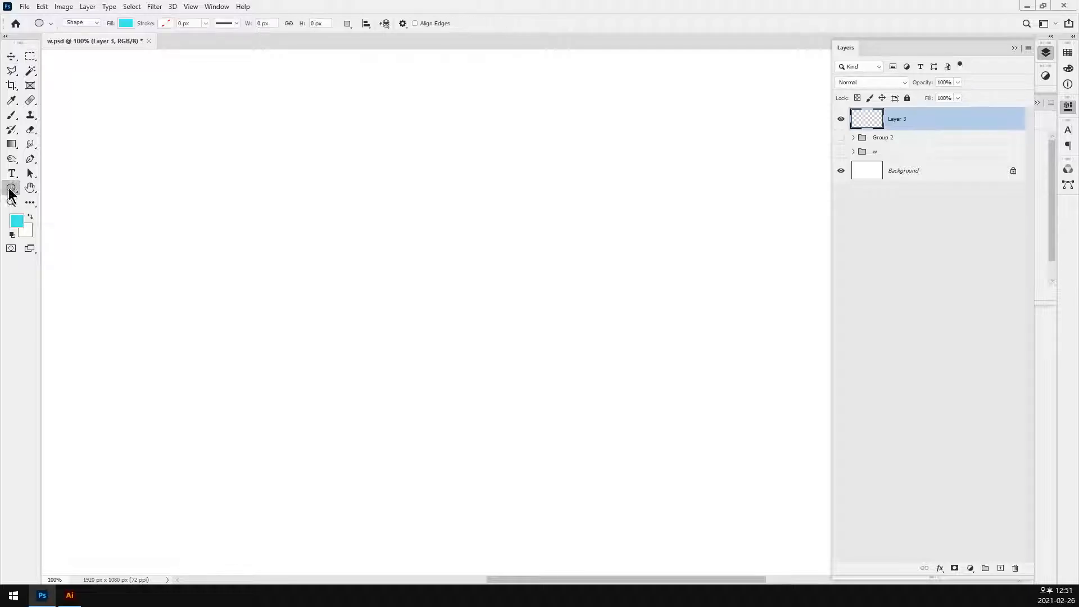
click(126, 23)
click(127, 82)
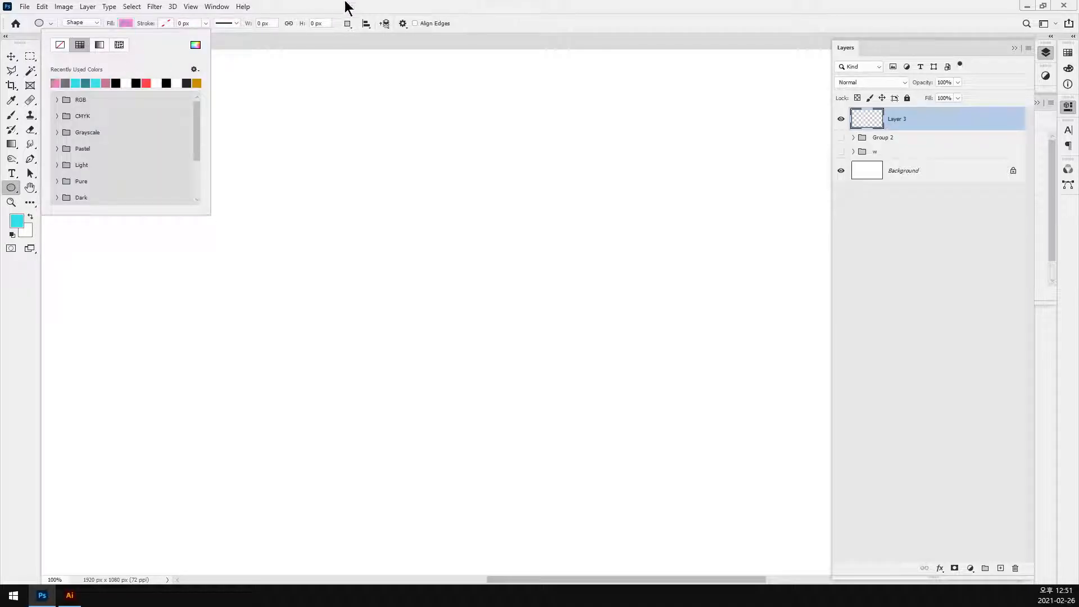
click(355, 3)
drag(399, 122, 569, 261)
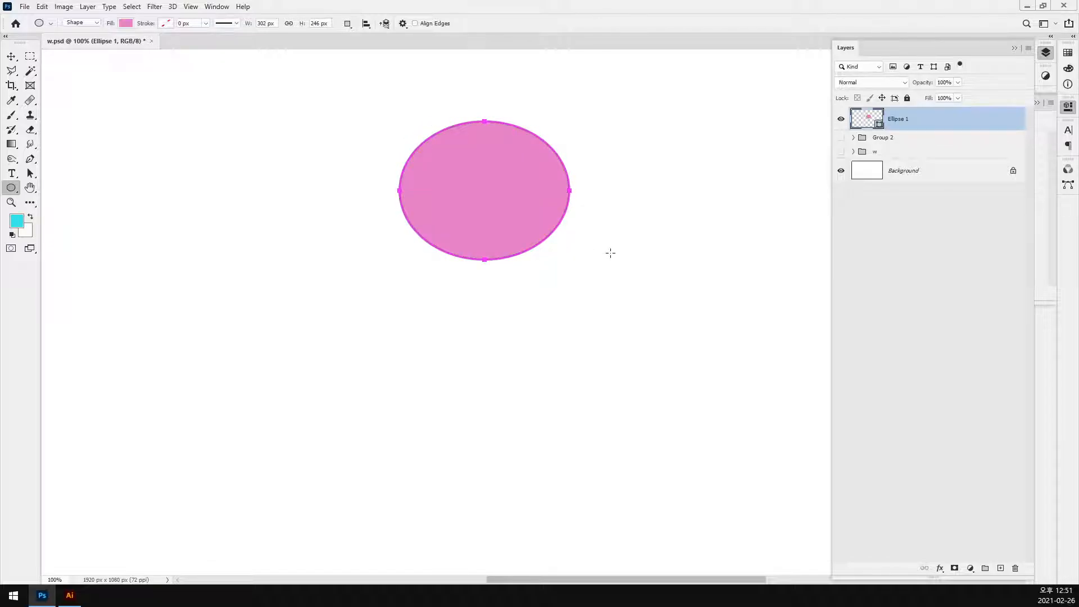
key(v)
drag(512, 203, 483, 216)
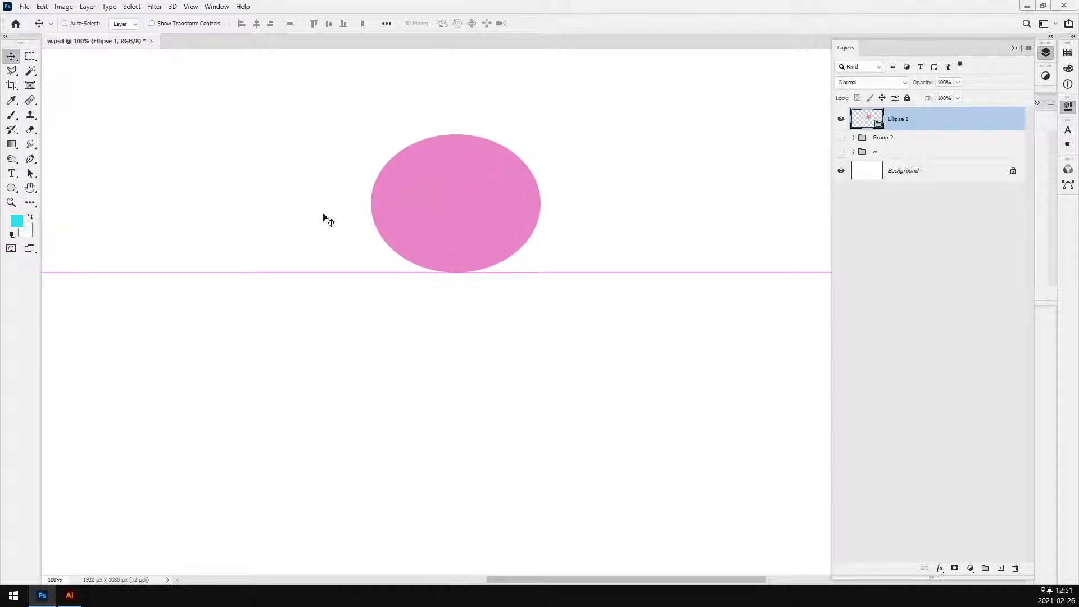
click(31, 173)
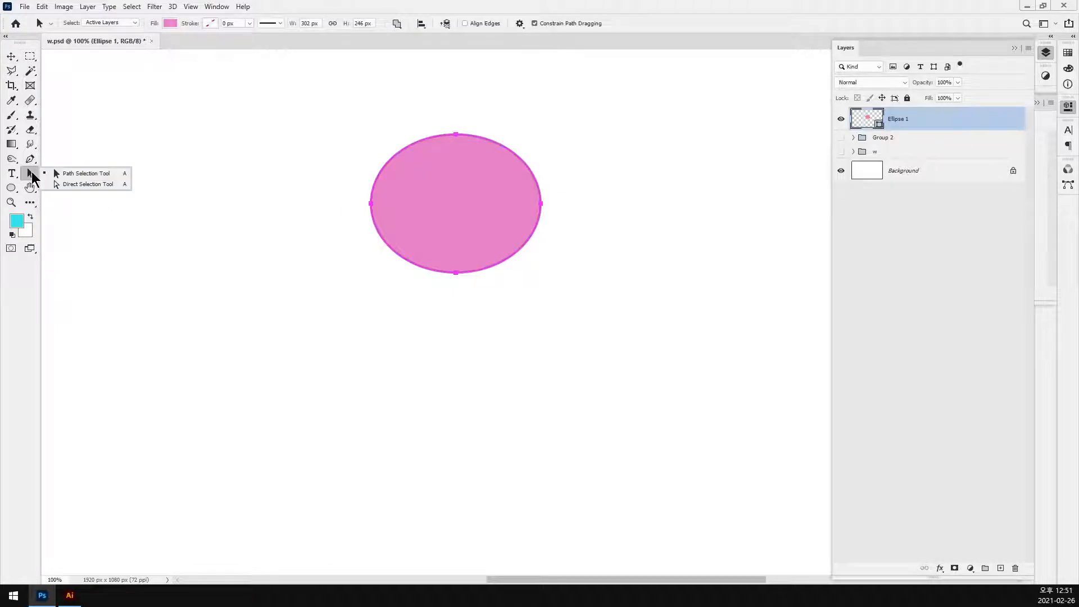
click(93, 184)
drag(309, 175, 370, 202)
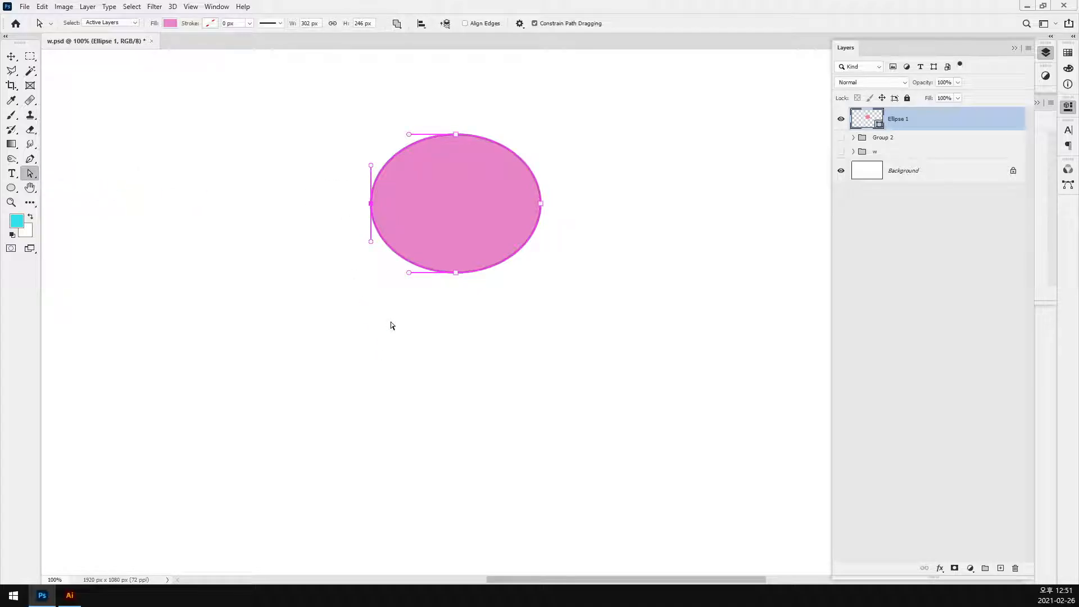
key(Escape)
Step: Bring up the reference image, narrow its window beside the canvas, and compare its layered contours with the ellipse
key(ctrl+minus)
key(ctrl+minus)
key(ctrl+minus)
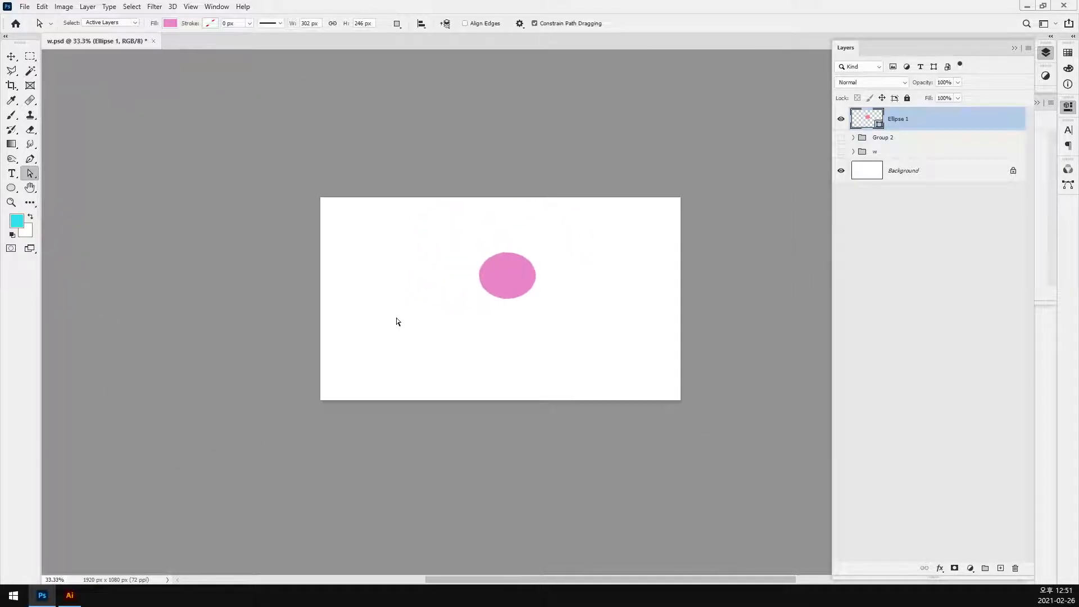
key(v)
drag(407, 342, 429, 321)
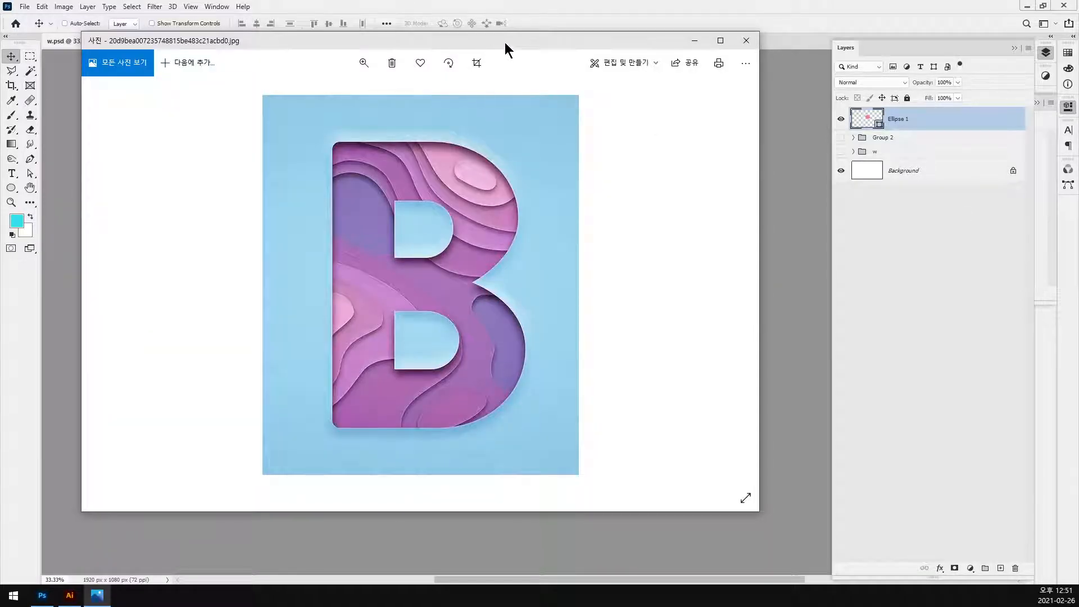
drag(504, 43, 442, 56)
drag(695, 224, 350, 233)
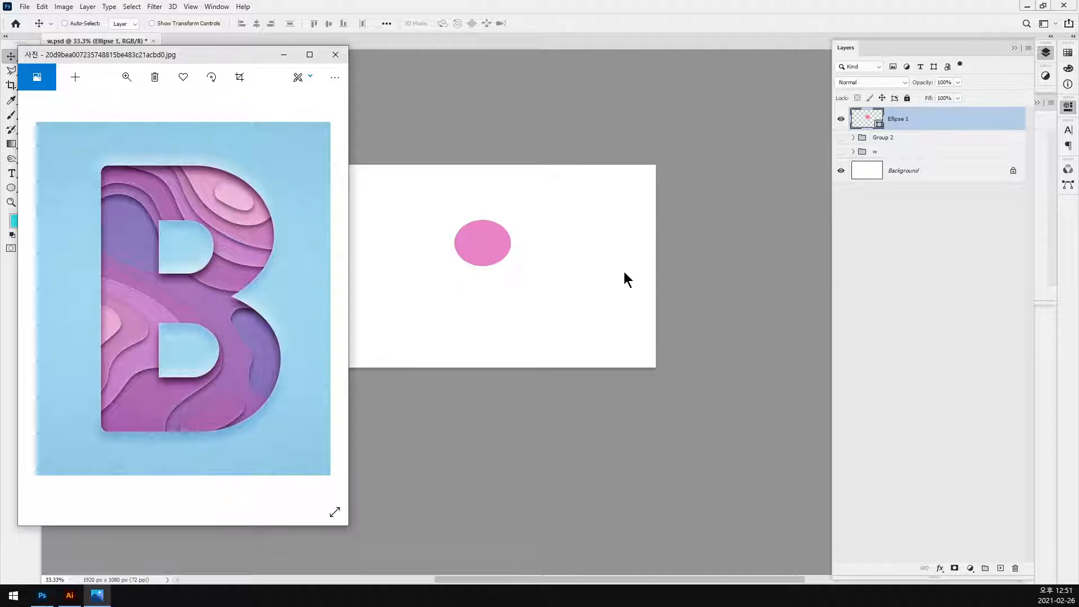
click(609, 313)
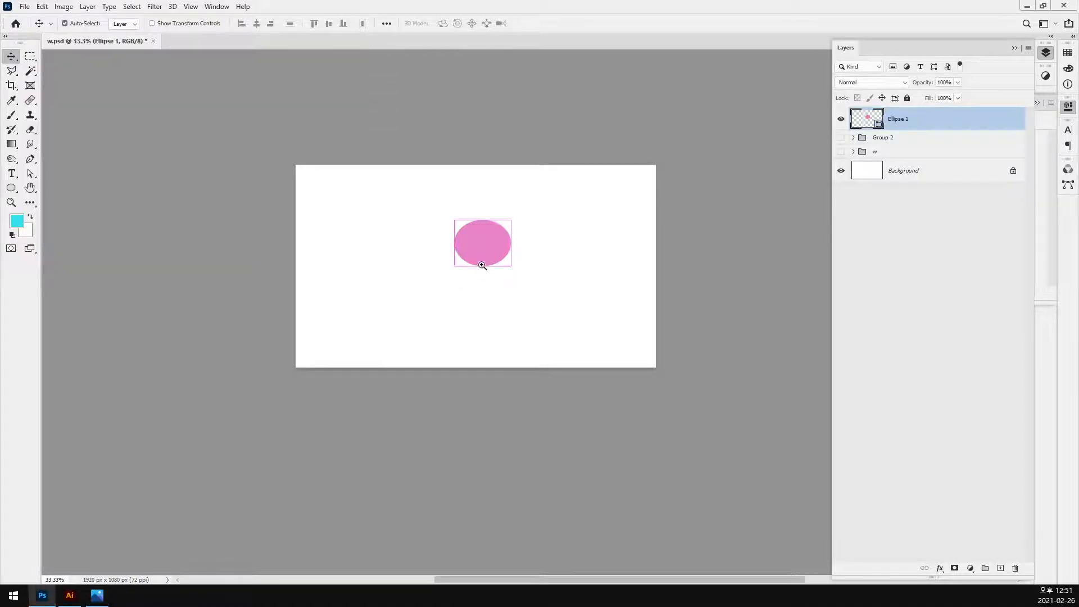
Step: Scale the pink ellipse up about its centre until it overruns the canvas's upper edge, and adjust its position slightly
ctrl+space+click(488, 265)
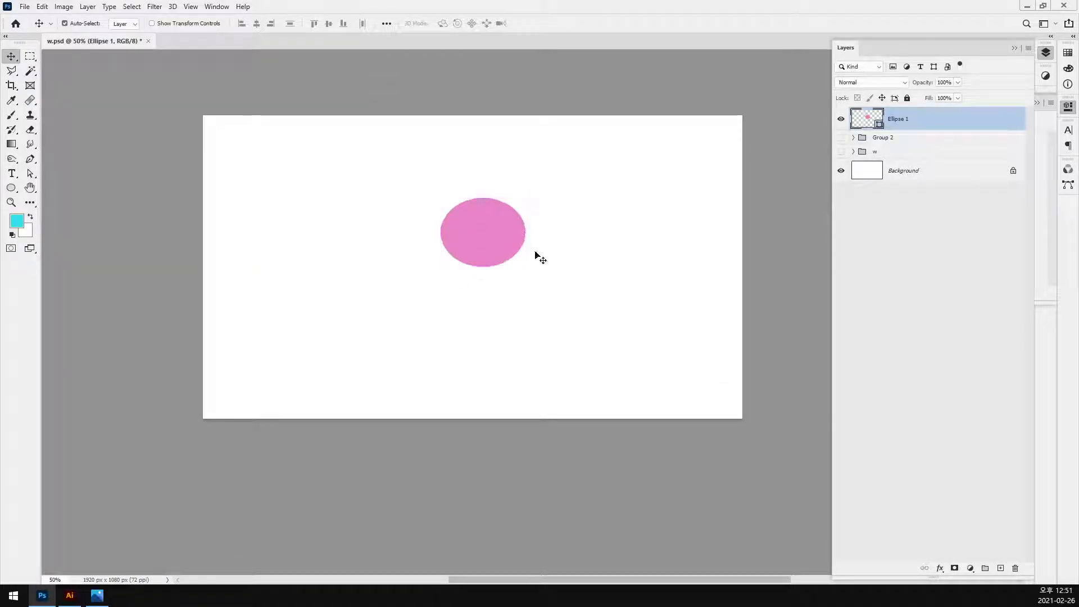
key(ctrl+t)
drag(526, 266, 673, 378)
mouse_move(550, 302)
mouse_down()
mouse_move(578, 301)
mouse_move(566, 294)
mouse_move(556, 307)
mouse_up()
key(Return)
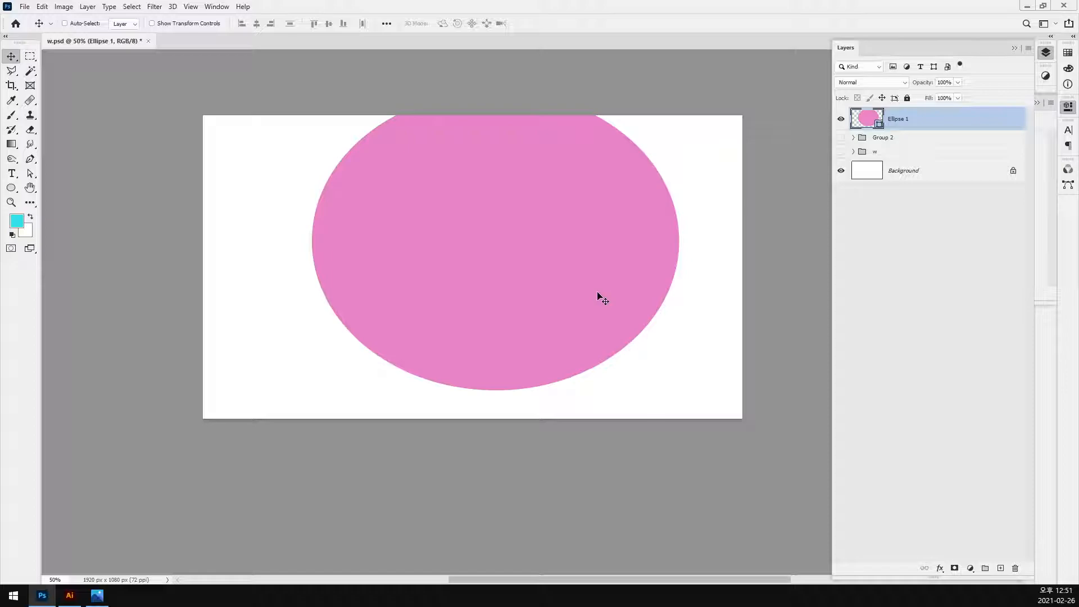
Step: Duplicate the Ellipse 1 layer and recolour the copy to the brighter pink f674ca
key(ctrl+j)
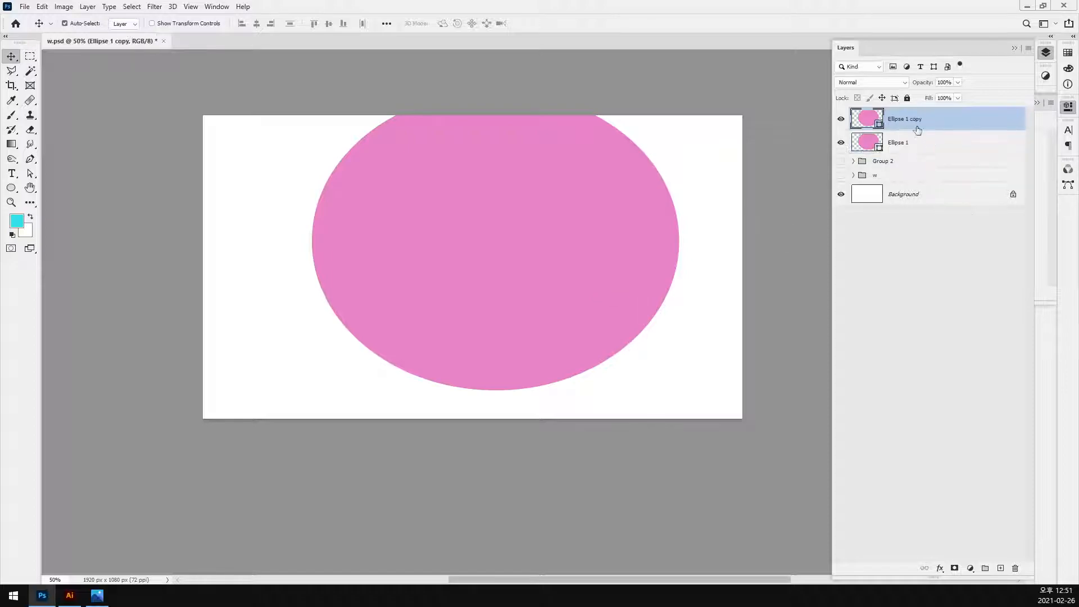
double_click(875, 122)
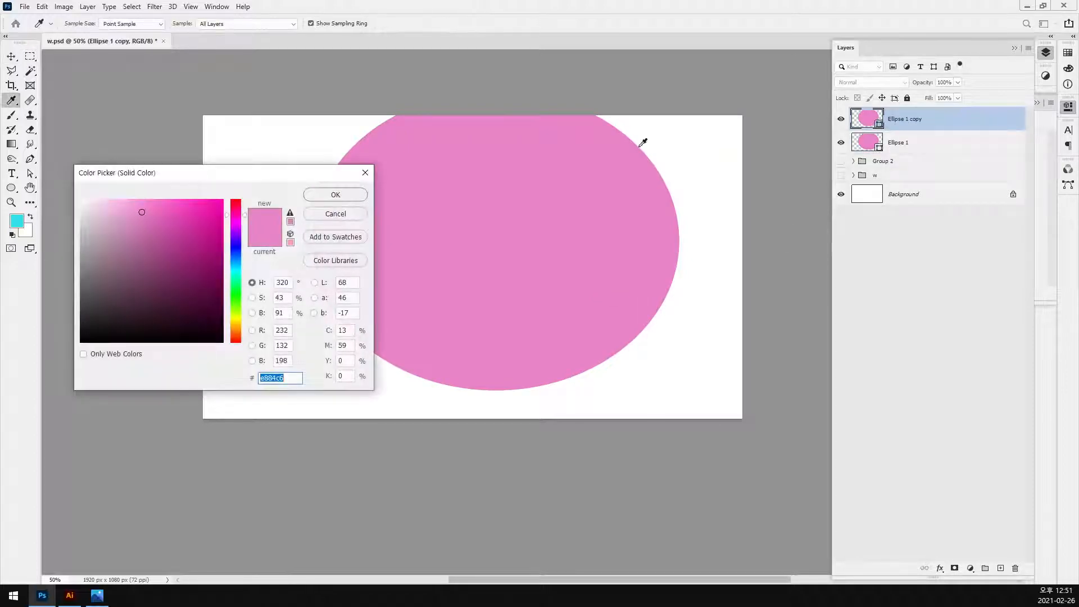
click(156, 204)
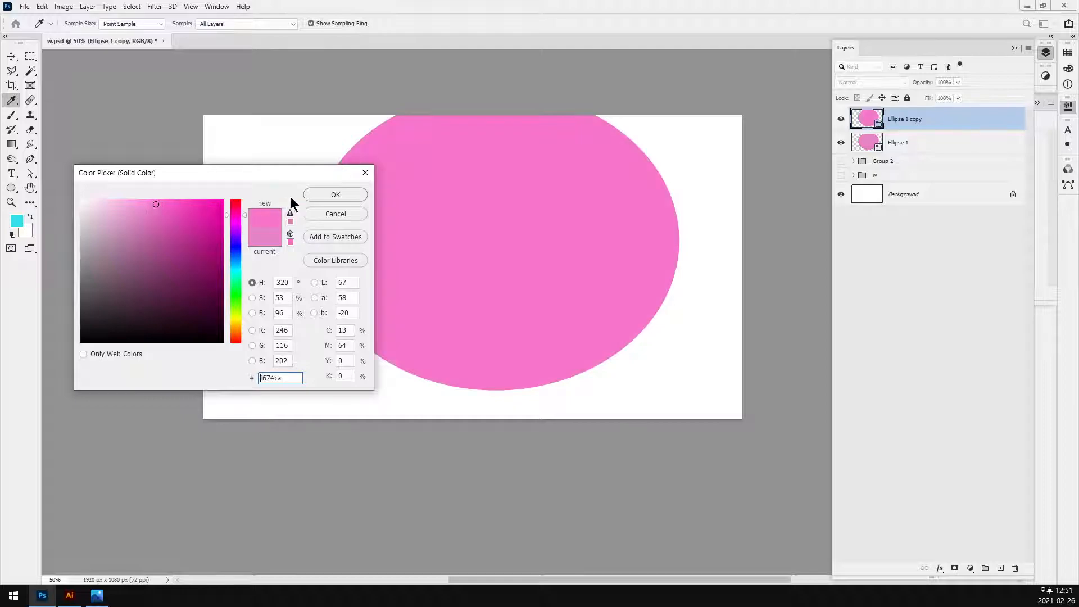
click(325, 196)
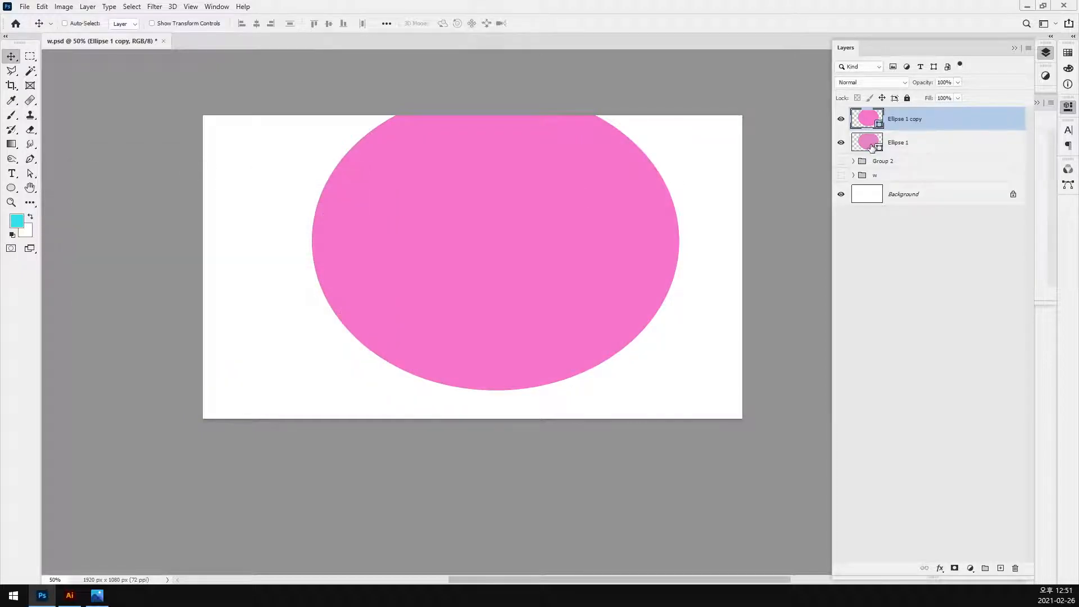
Step: Check the reference colours, hide Ellipse 1 copy, and recolour the original Ellipse 1 to purple-pink c05dac
click(867, 147)
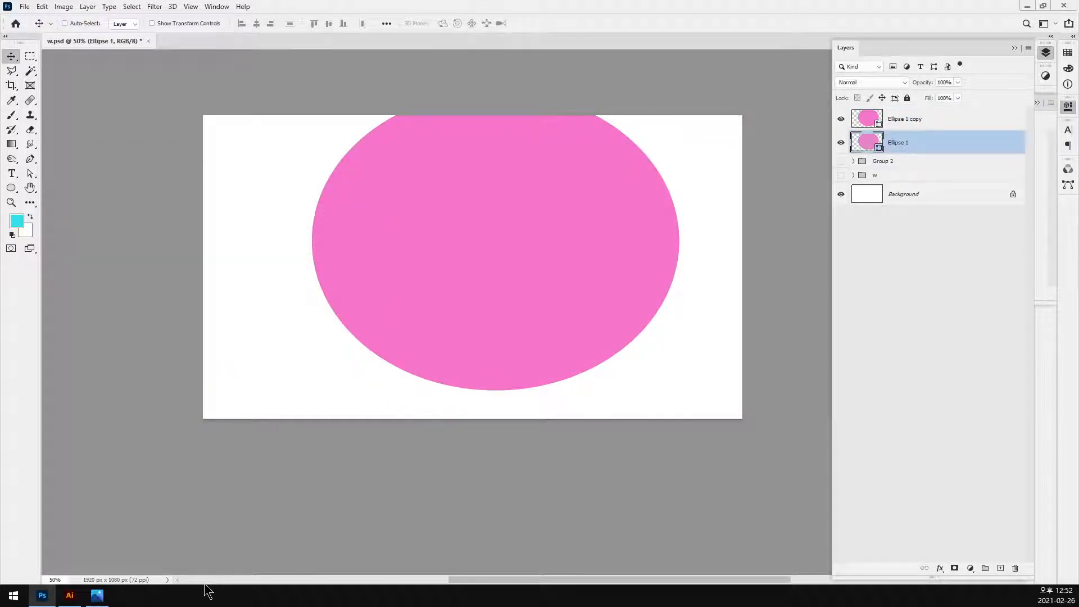
click(97, 595)
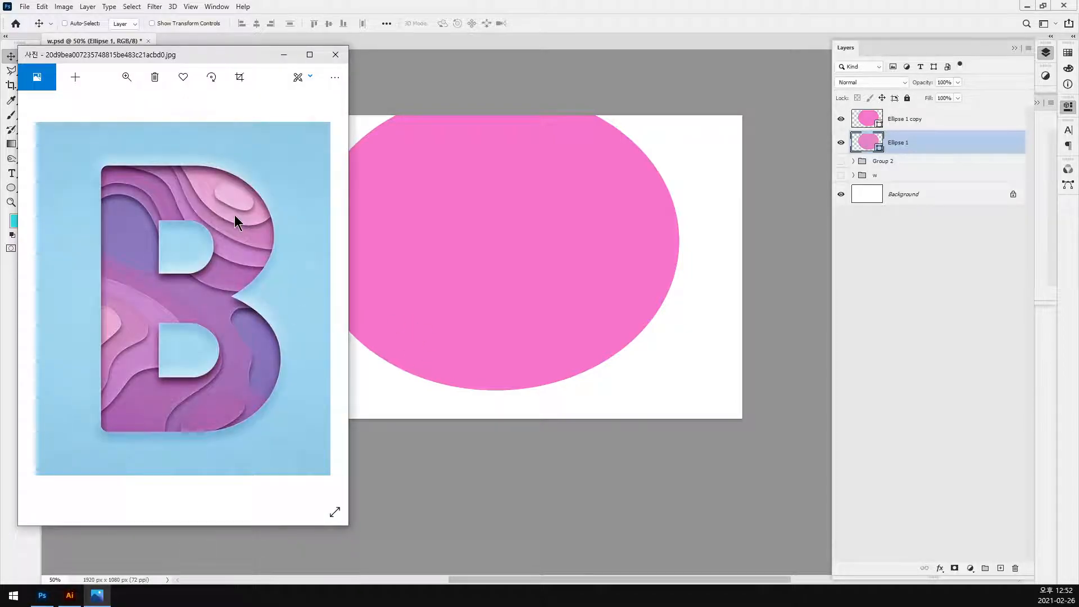
click(678, 56)
click(841, 119)
double_click(867, 142)
click(154, 234)
click(236, 218)
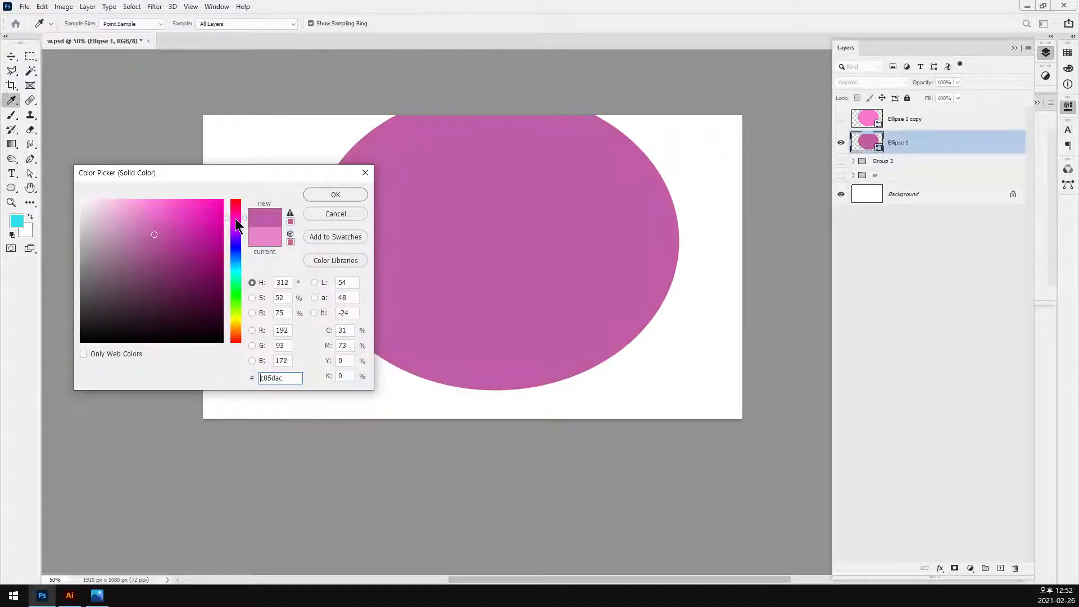
click(336, 194)
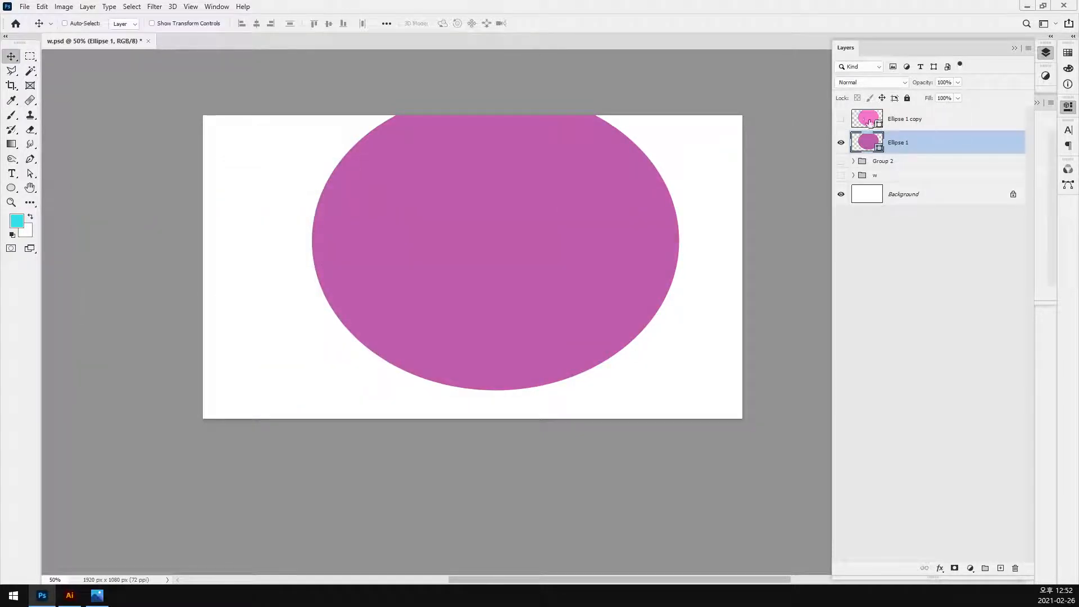
Step: Show Ellipse 1 copy and shrink it about its centre to leave a purple-pink ring around it
click(841, 124)
click(840, 118)
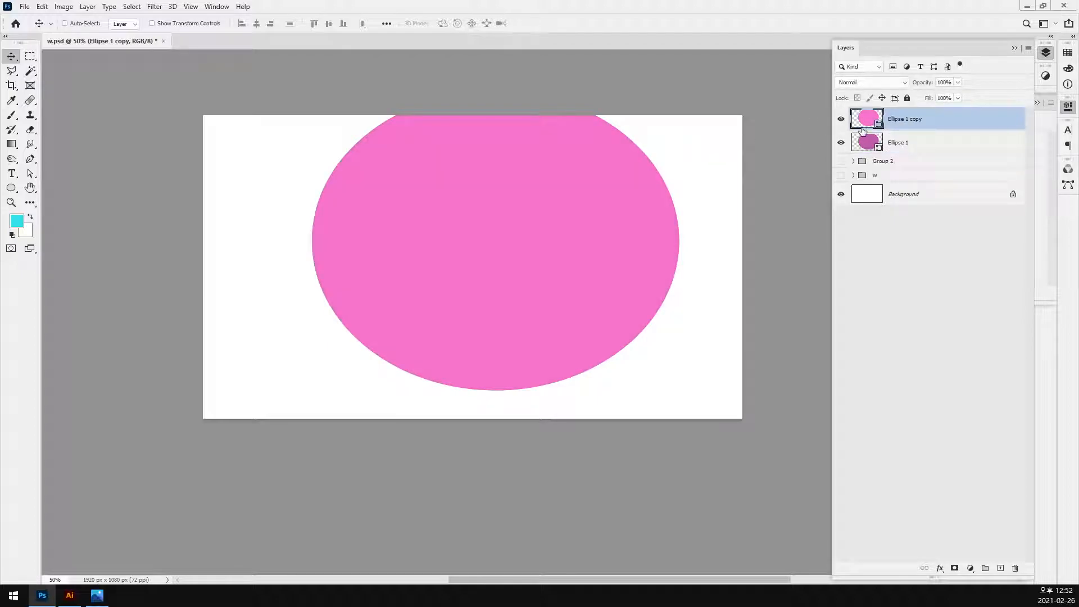
key(ctrl+t)
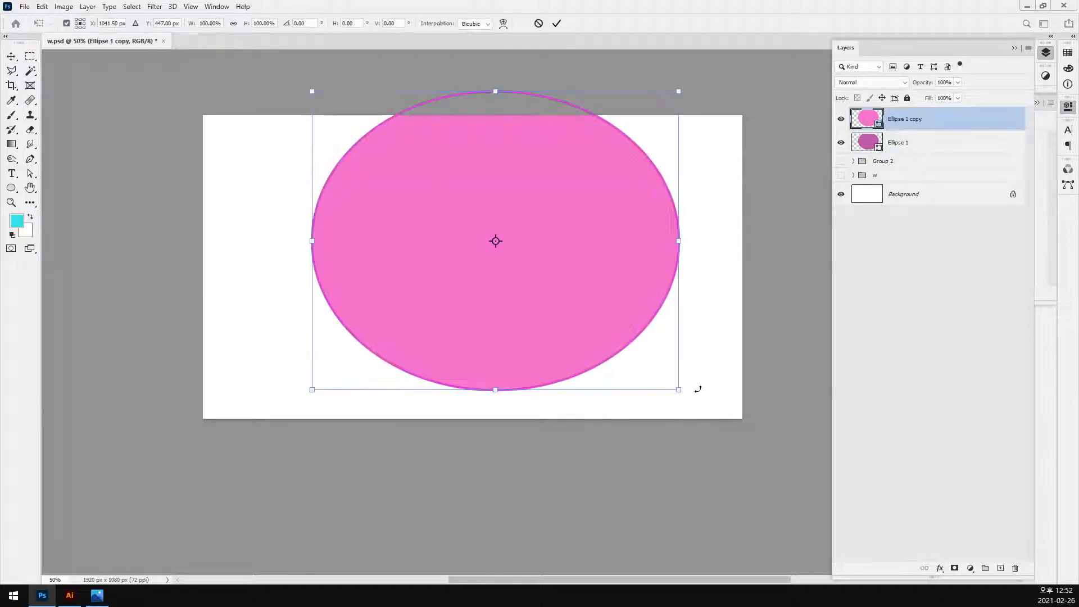
drag(681, 388, 649, 338)
key(Return)
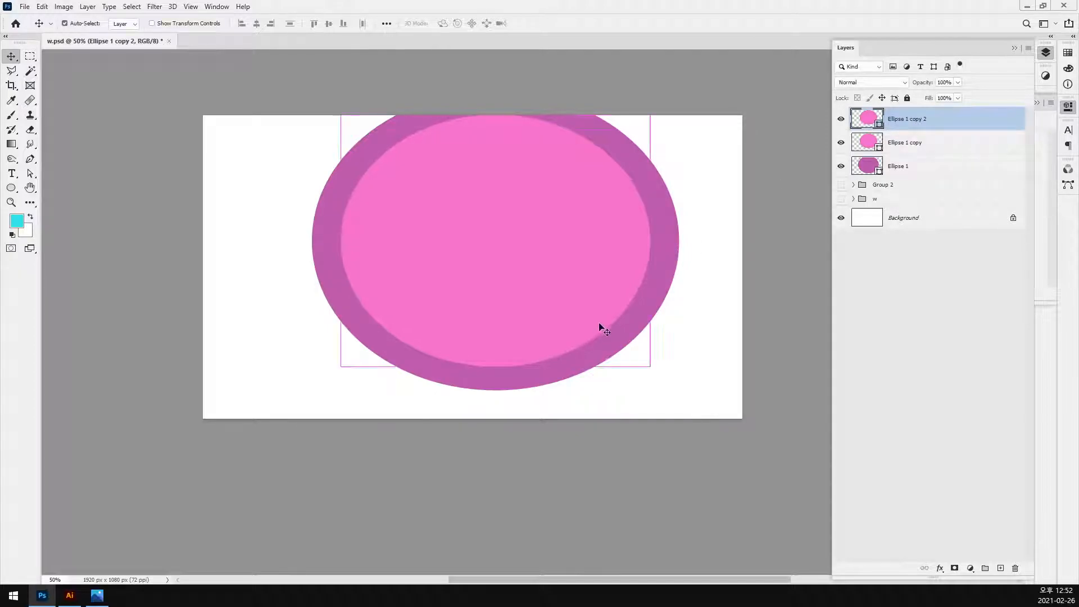
Step: Duplicate the inner pink ellipse and scale the new copy about its centre to 77.2%, about 850 by 691 px
key(ctrl+t)
drag(650, 367, 614, 337)
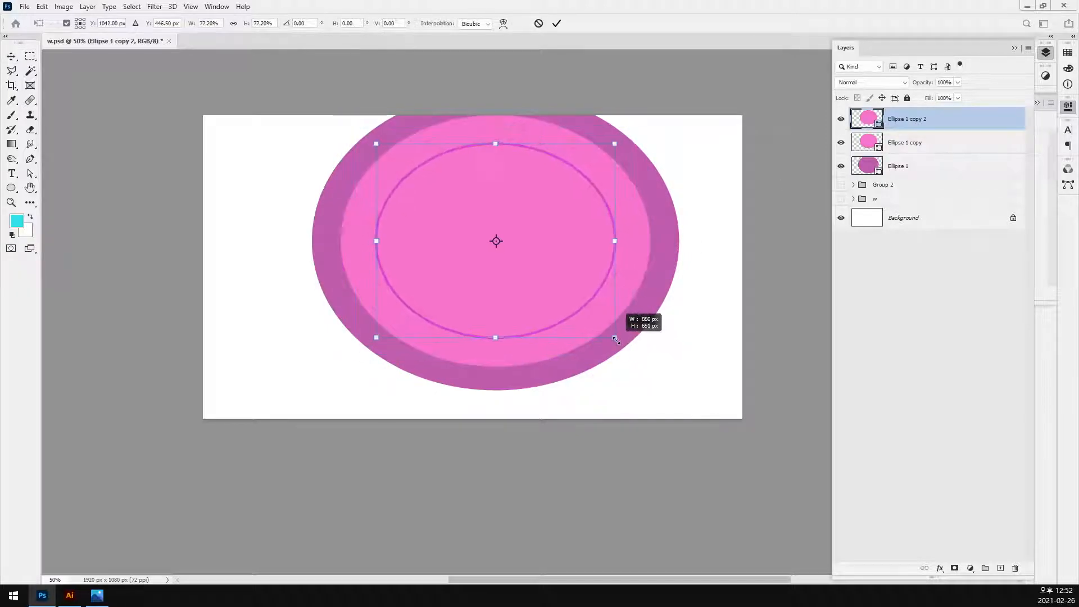
key(Return)
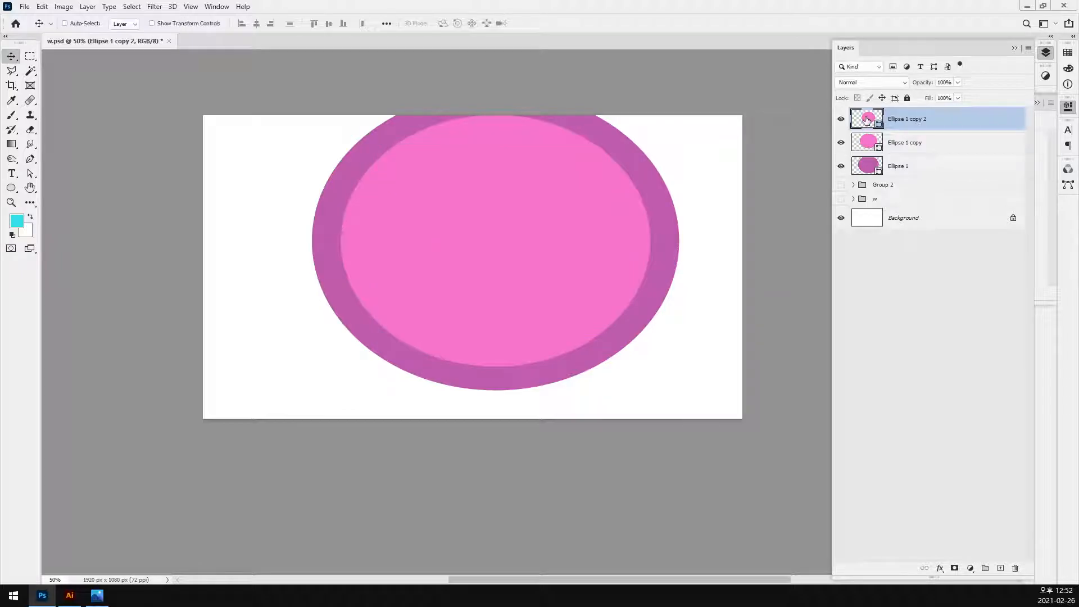
Step: Recolour the innermost ellipse, Ellipse 1 copy 2, to the lighter pink f38bd0
double_click(866, 119)
click(142, 210)
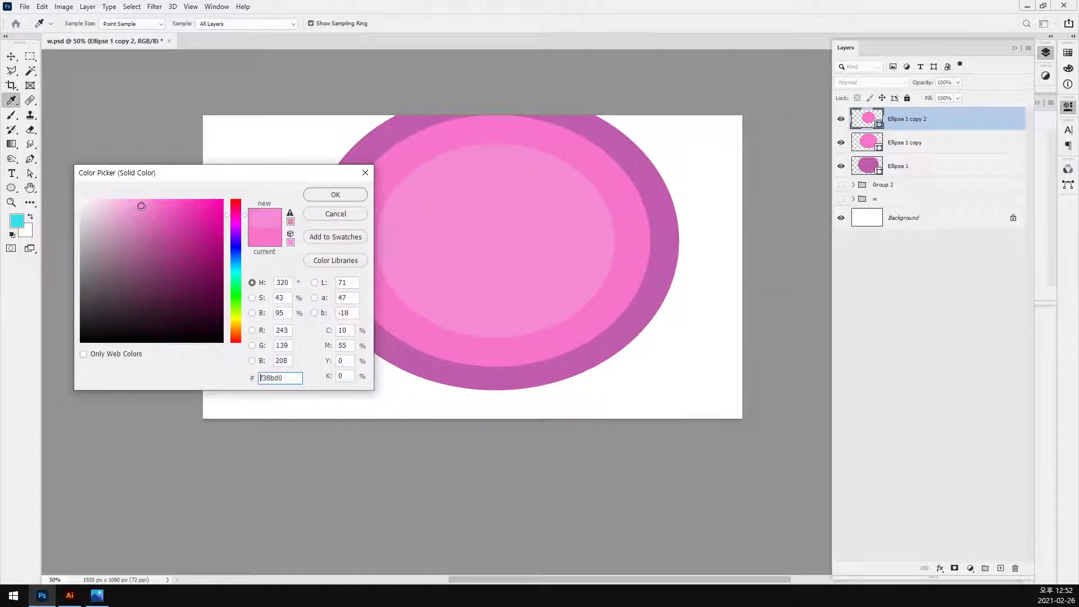
click(355, 195)
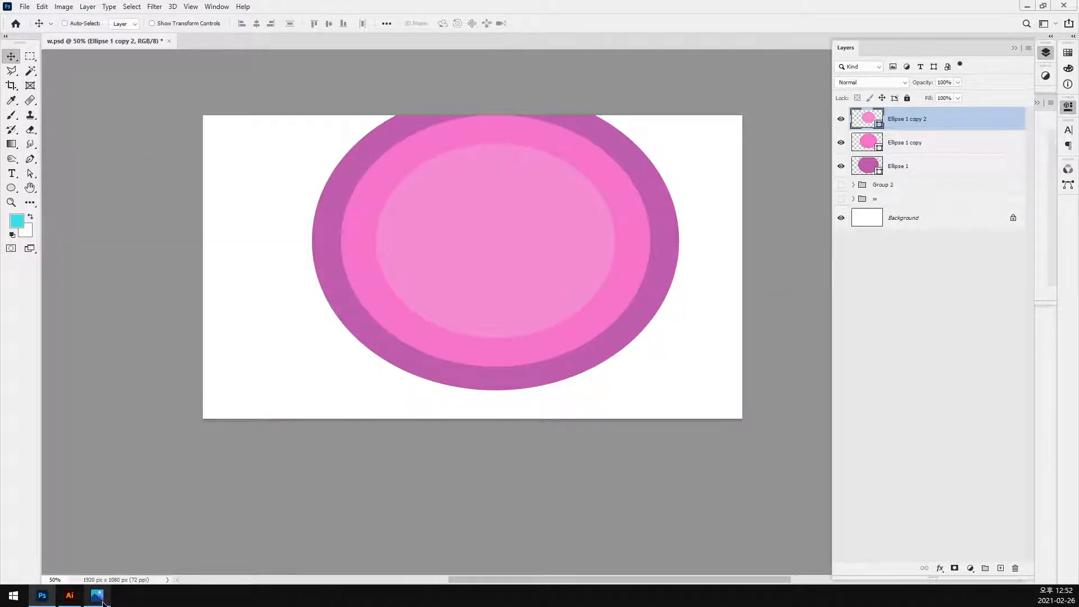
Step: Check the reference image, duplicate Ellipse 1 copy 2, and recolour the new copy to soft pink faadcd
click(97, 595)
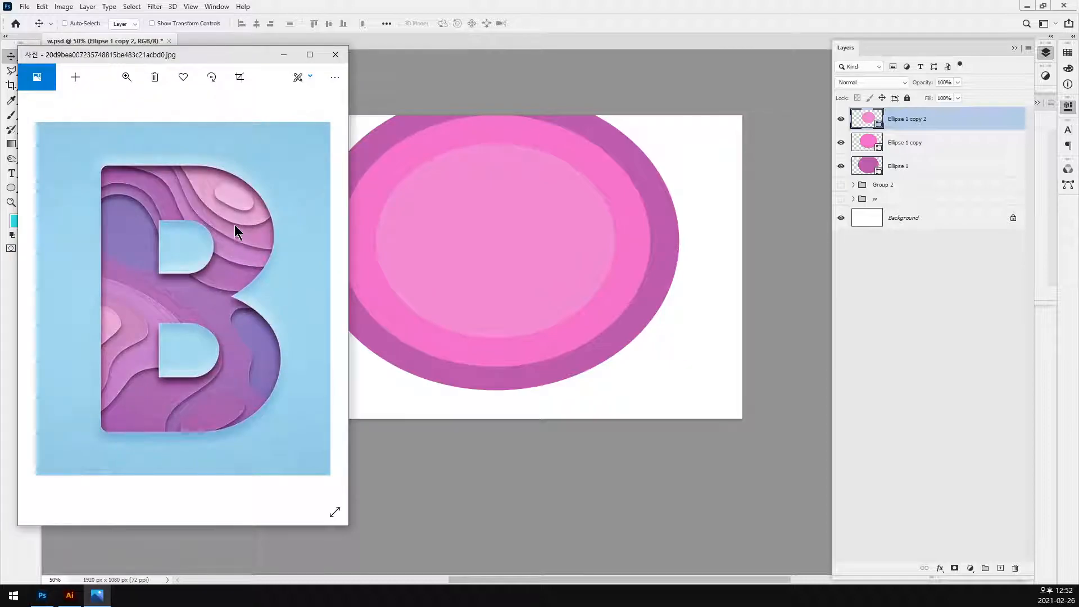
click(598, 22)
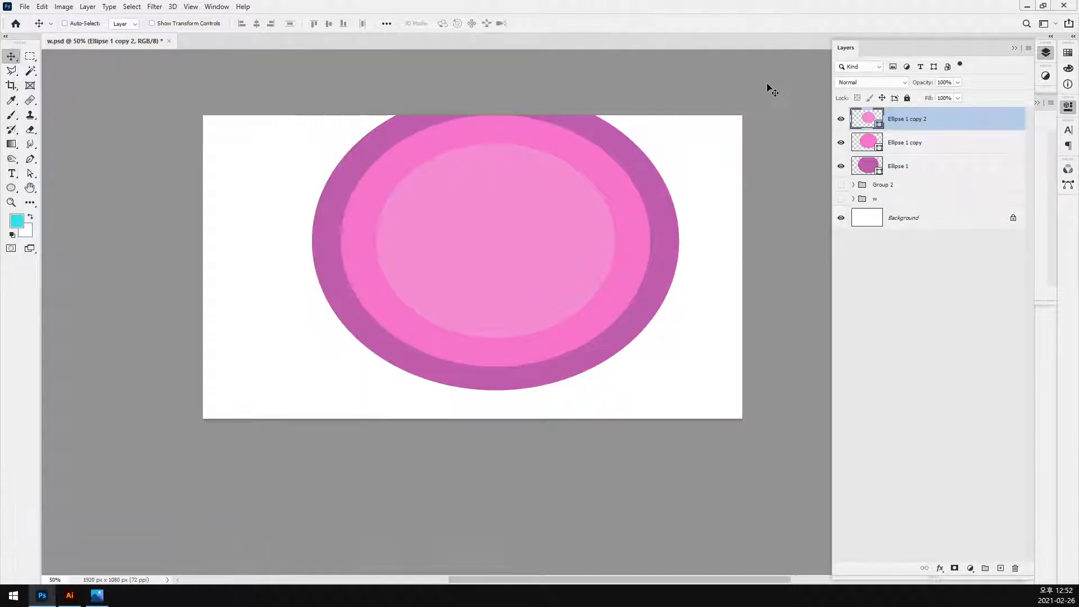
key(ctrl+j)
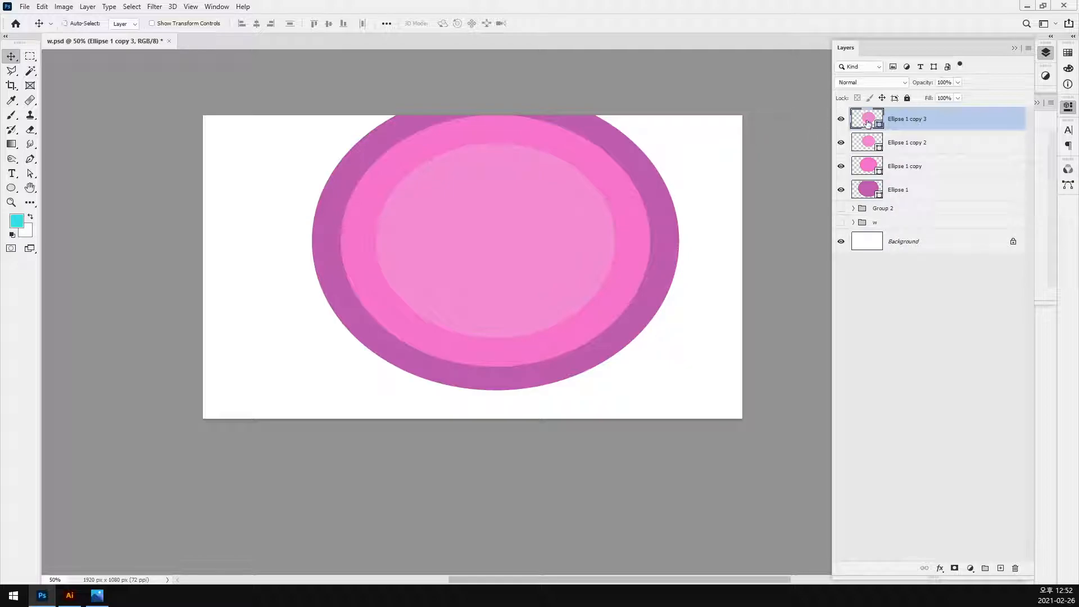
double_click(867, 120)
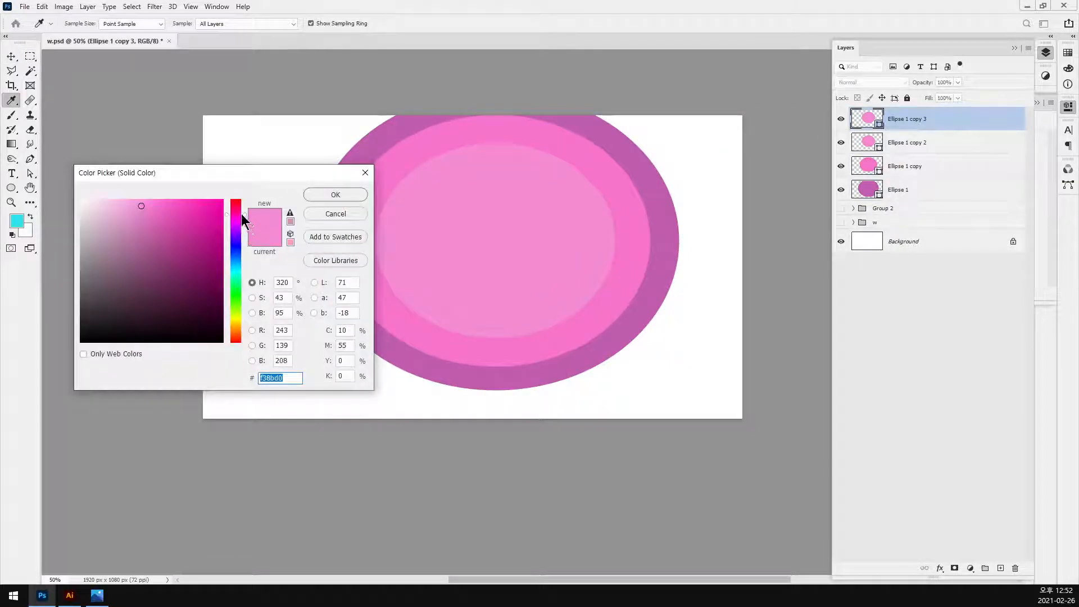
drag(241, 214, 242, 209)
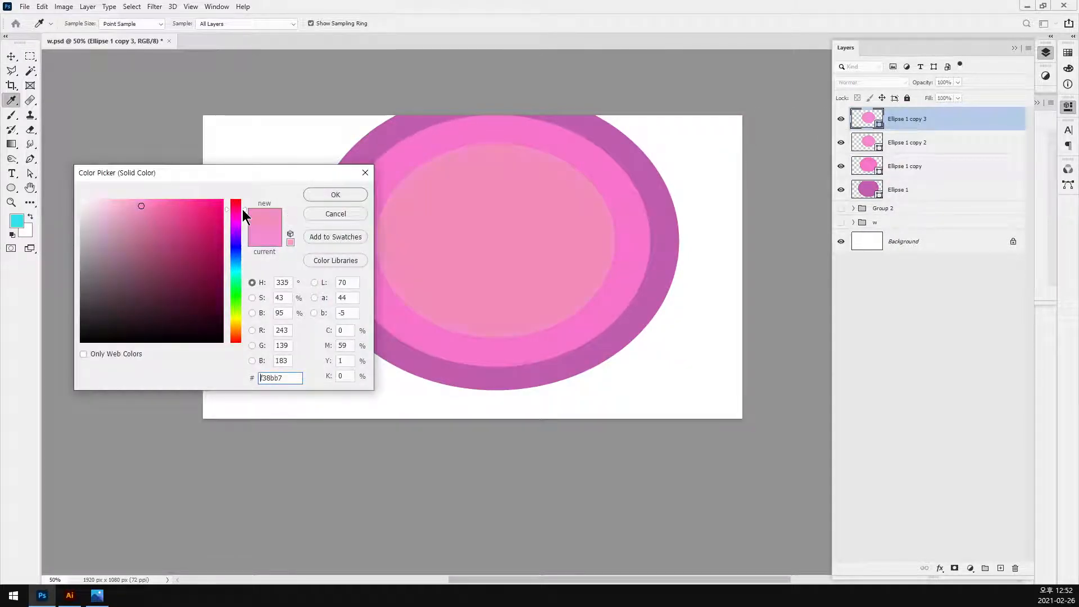
click(125, 203)
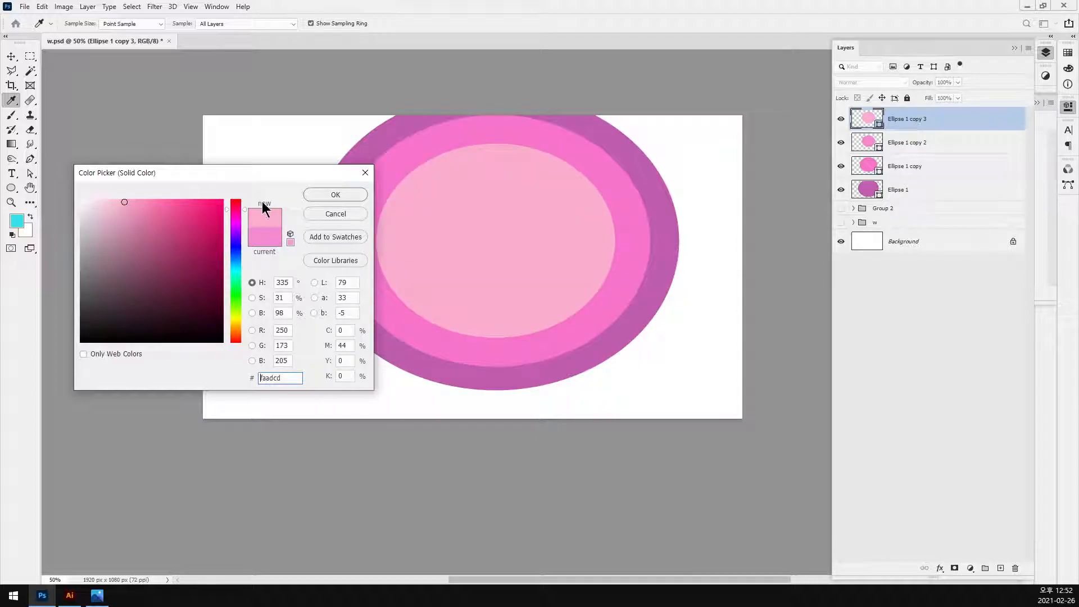
click(332, 195)
Step: Scale Ellipse 1 copy 3 about its centre to about 72.5%, leaving a ring of the darker pink around it
key(ctrl+t)
drag(614, 339, 580, 312)
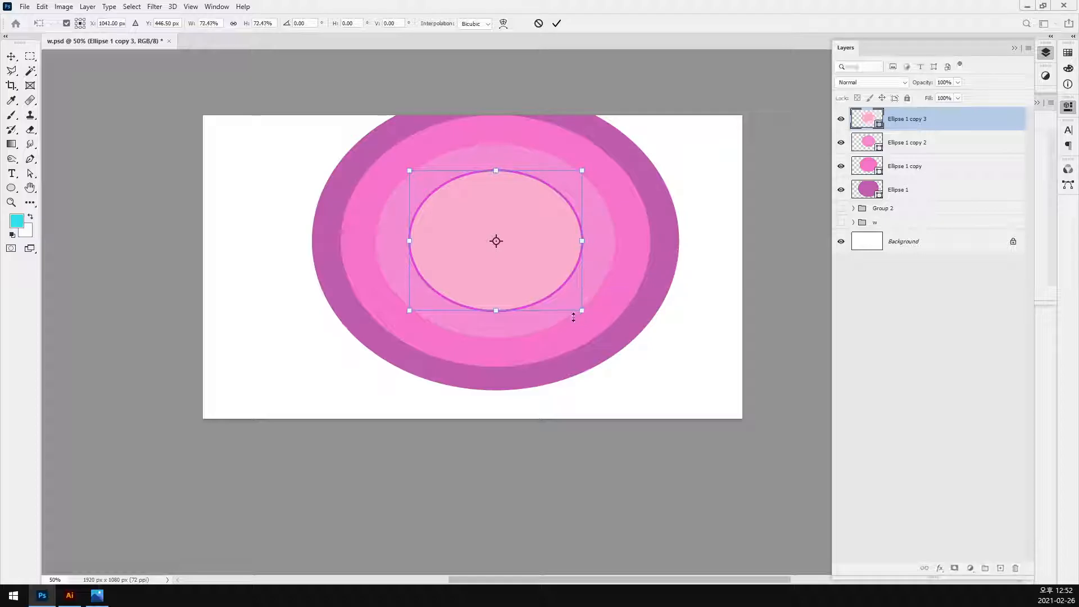
key(Return)
Step: Check the reference image, duplicate Ellipse 1 copy 3, and shrink the new copy about its centre to form a fifth nested ellipse
click(97, 595)
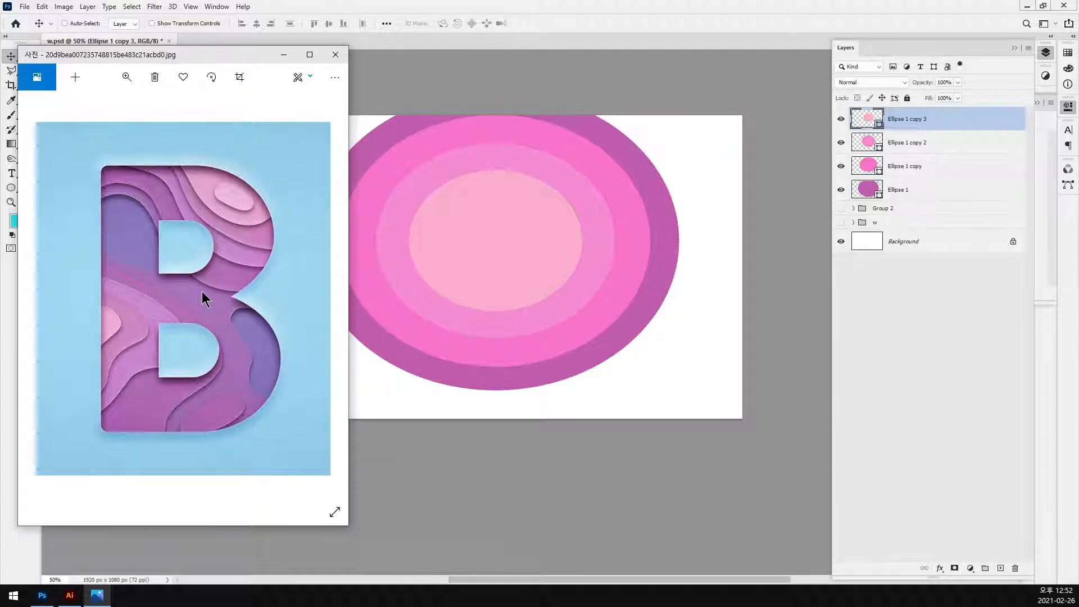
click(650, 66)
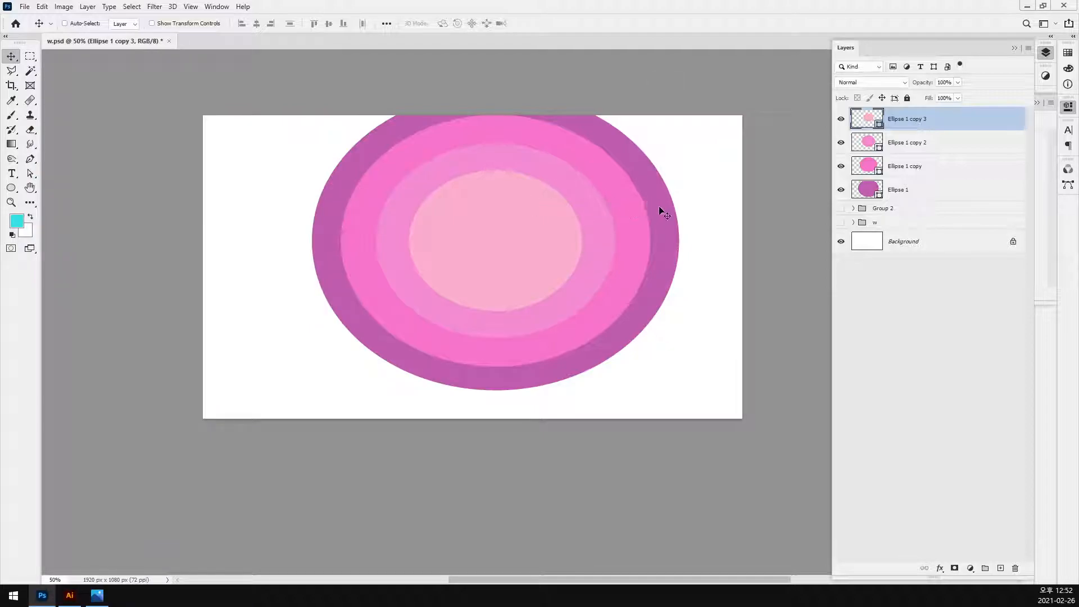
key(ctrl)
key(ctrl+j)
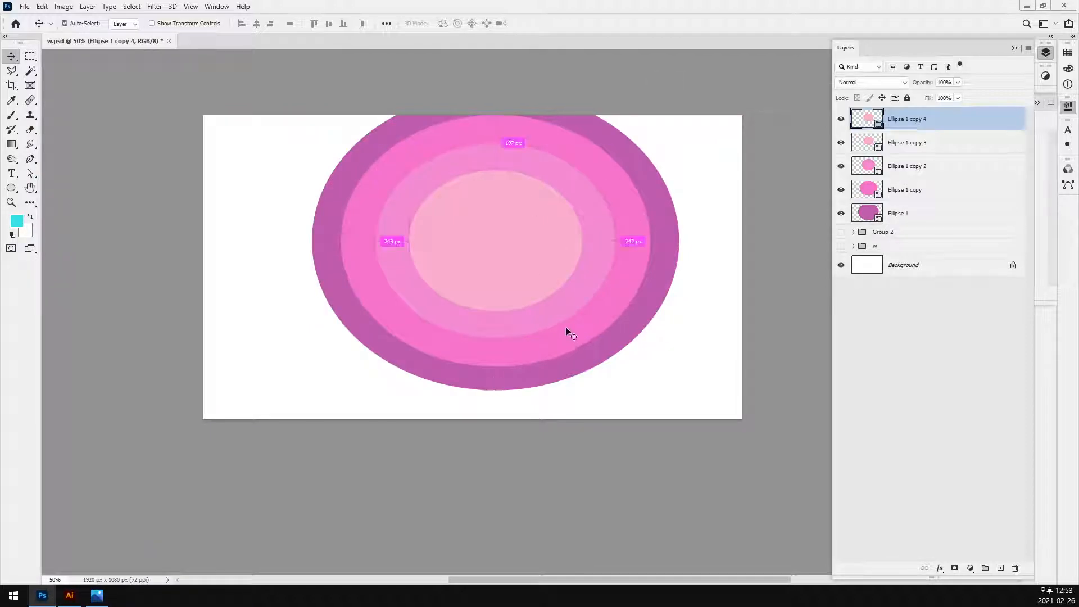
key(ctrl+t)
drag(579, 310, 551, 281)
key(Return)
Step: Recolour the innermost ellipse, Ellipse 1 copy 4, to the pale pink fbcce0
double_click(871, 119)
click(107, 201)
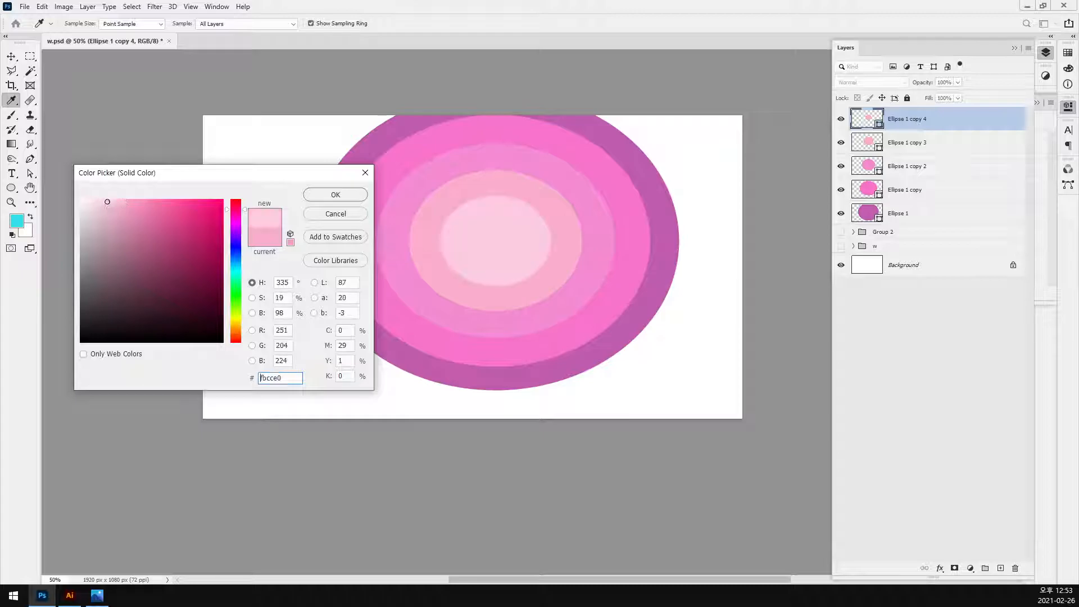
click(335, 195)
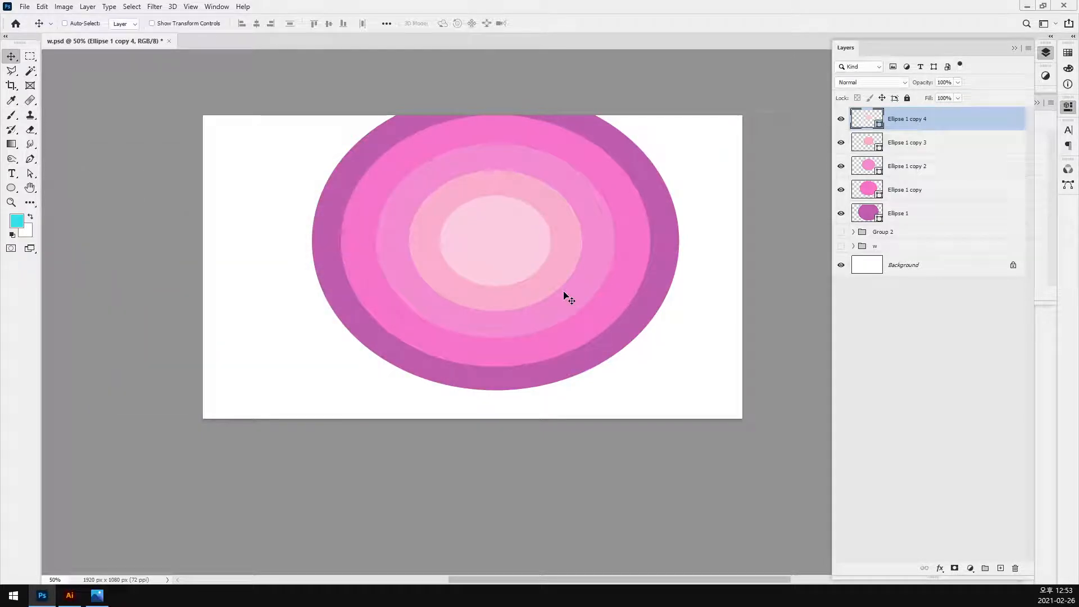
Step: Following the reference, shift the nested ellipses upward and slightly right for uneven rings, moving the innermost about 46 px right and 251 px up
click(96, 595)
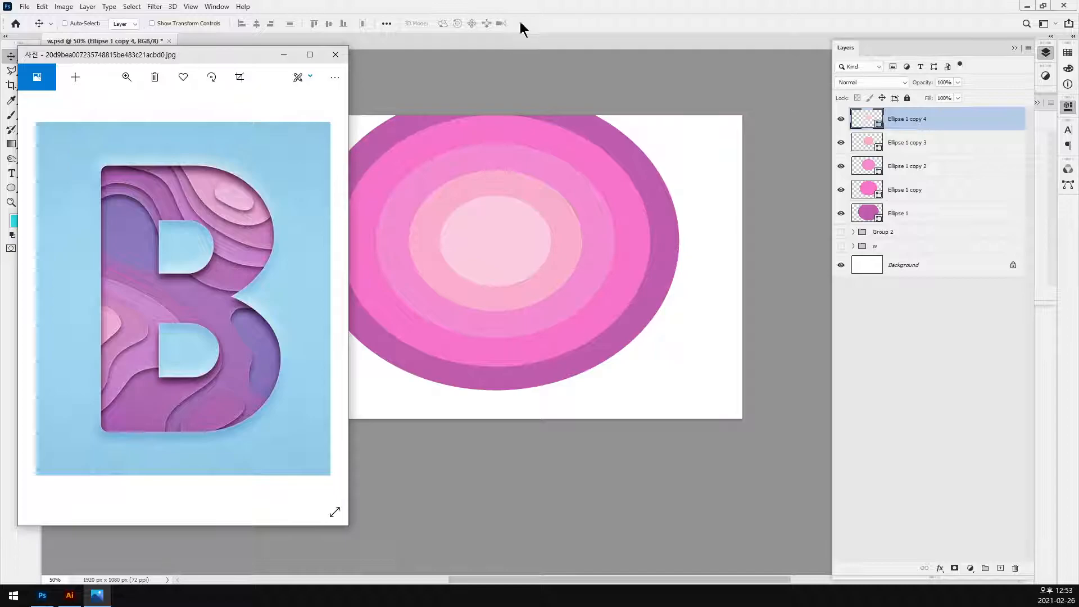
click(562, 10)
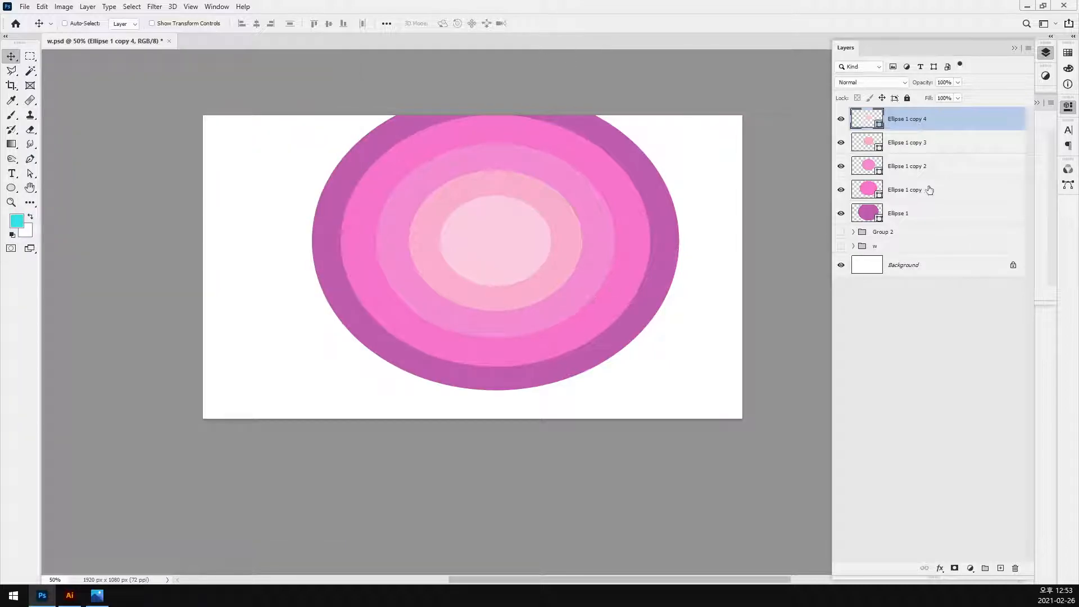
drag(498, 248, 510, 179)
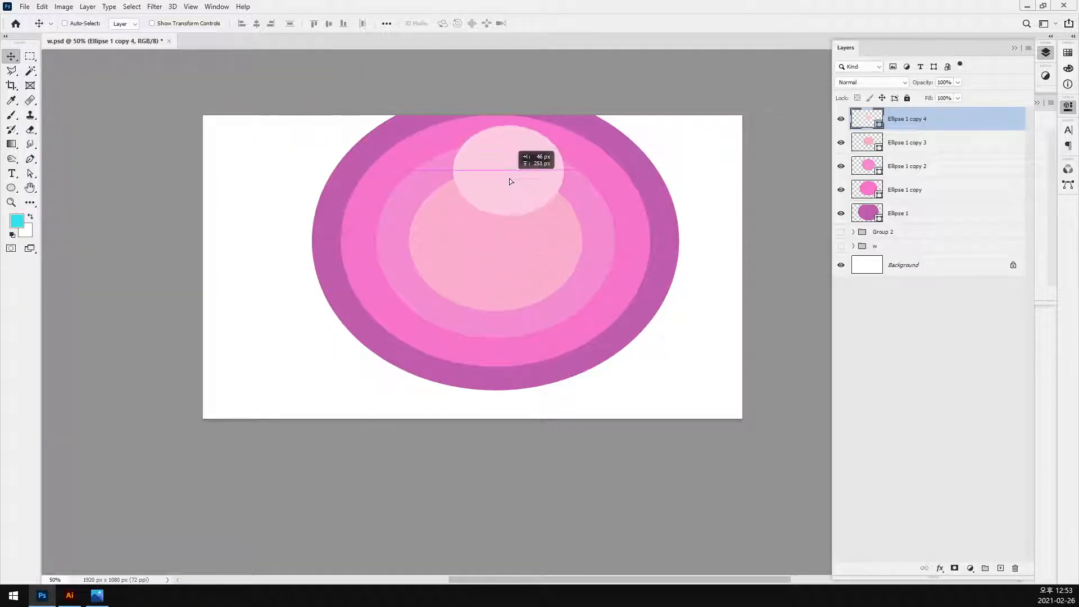
drag(508, 272, 523, 236)
drag(528, 322, 535, 268)
drag(475, 332, 499, 284)
Step: Place Group 2 above the ellipse layers, make it visible, and hide its purple Layer 2 copy
drag(904, 217, 923, 113)
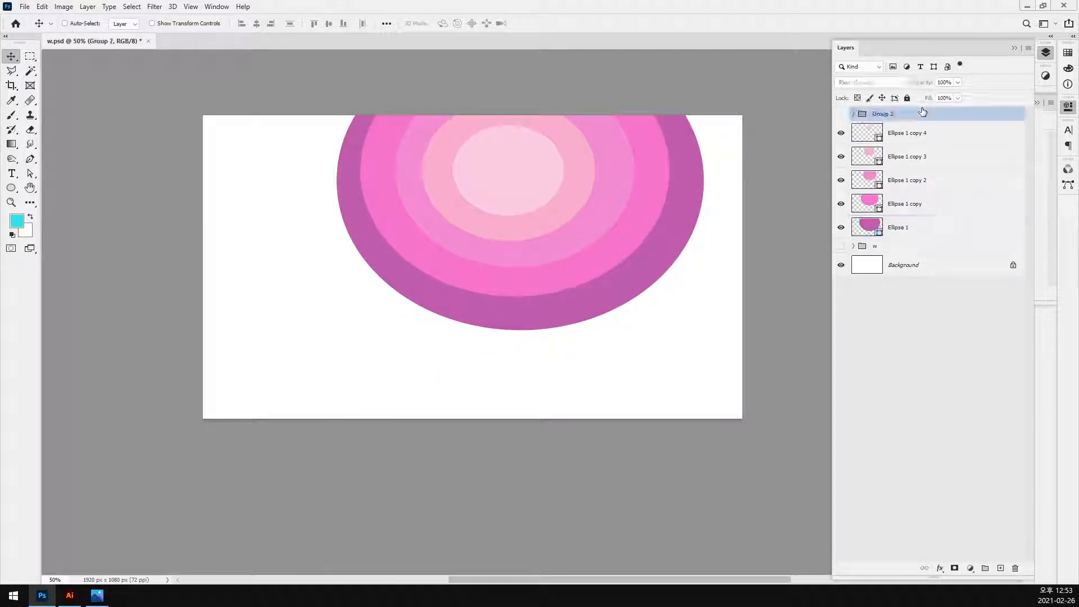
click(853, 114)
click(841, 114)
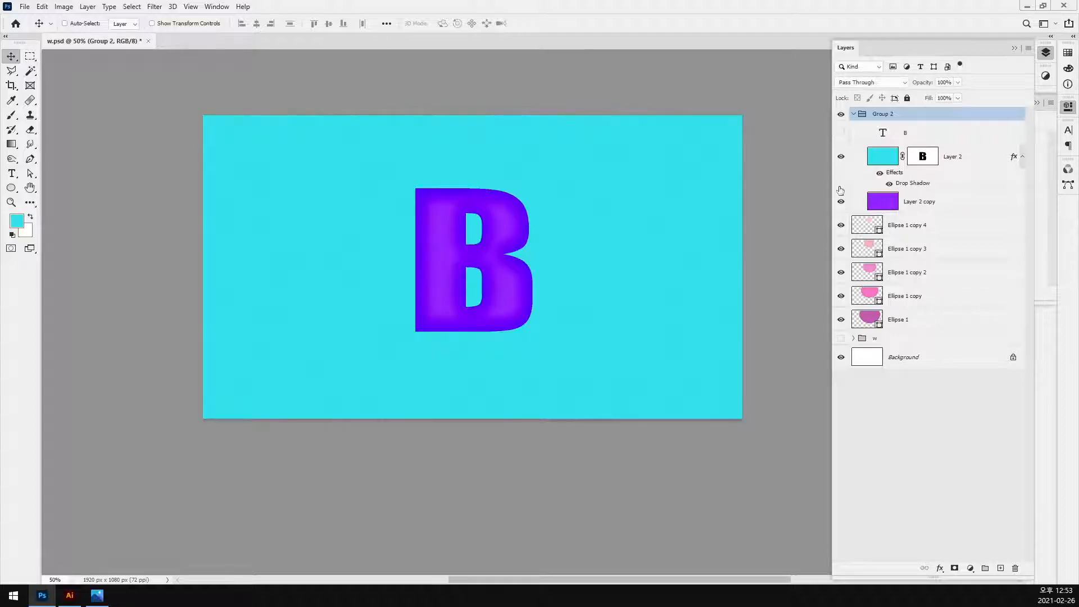
click(841, 201)
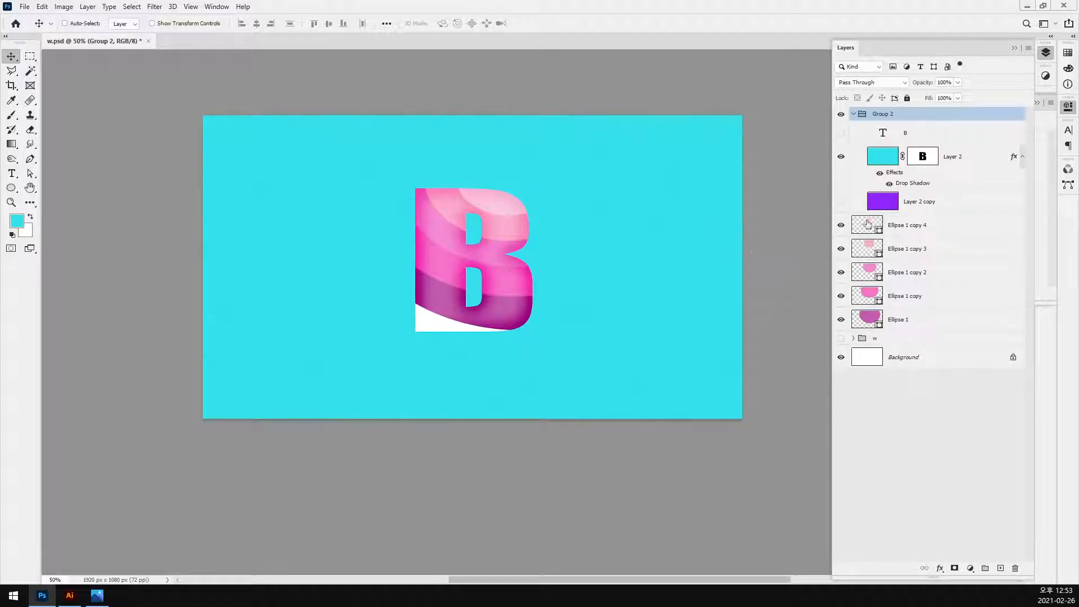
Step: View Layer 2's mask on its own and enlarge the B in it about its centre to about 165%
click(919, 163)
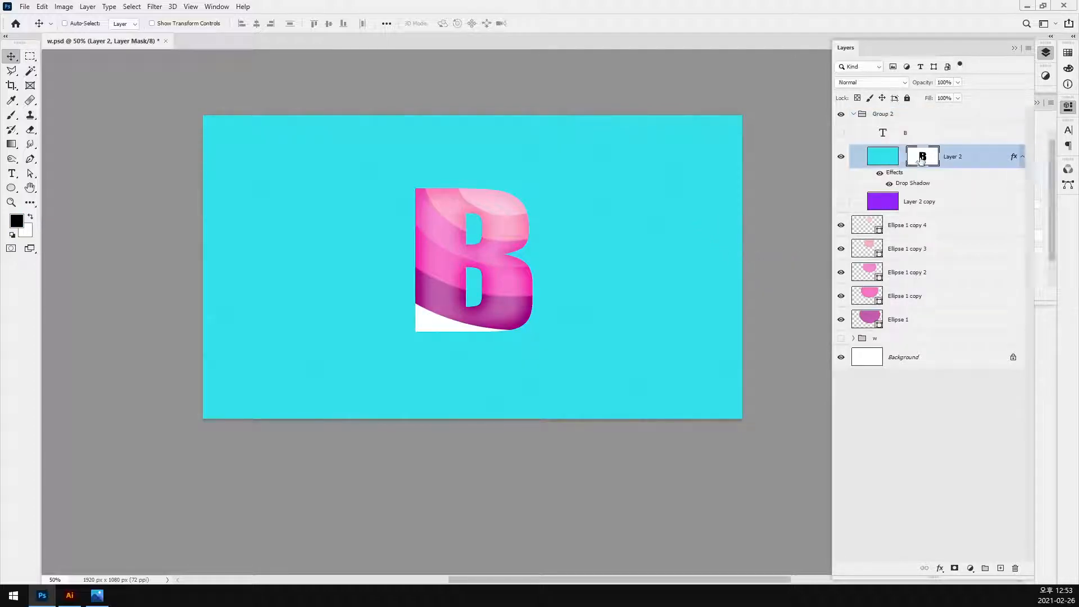
ctrl+click(921, 164)
key(ctrl+d)
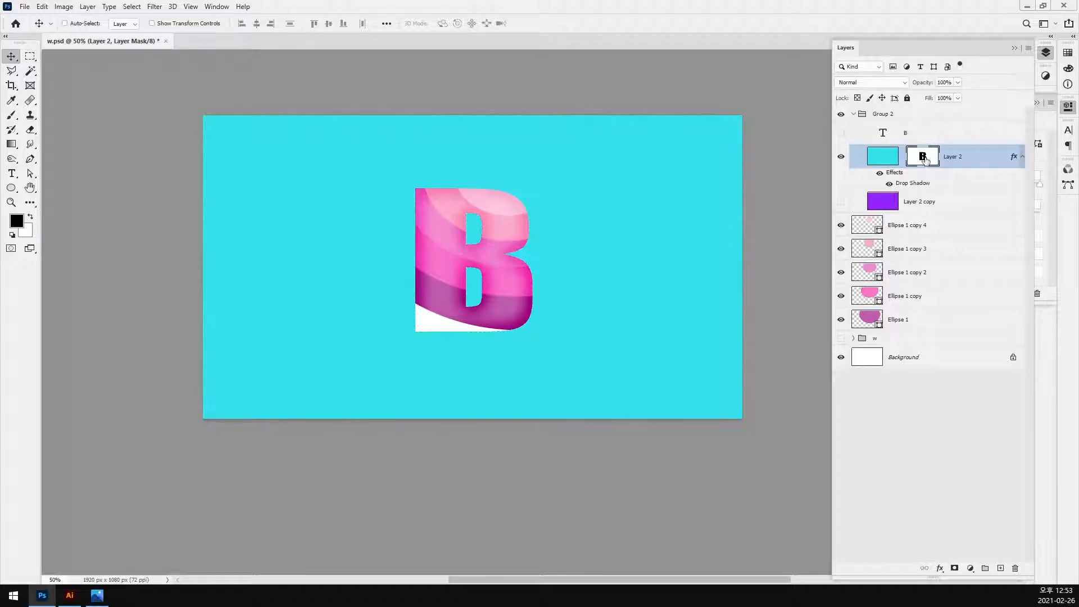
alt+click(926, 160)
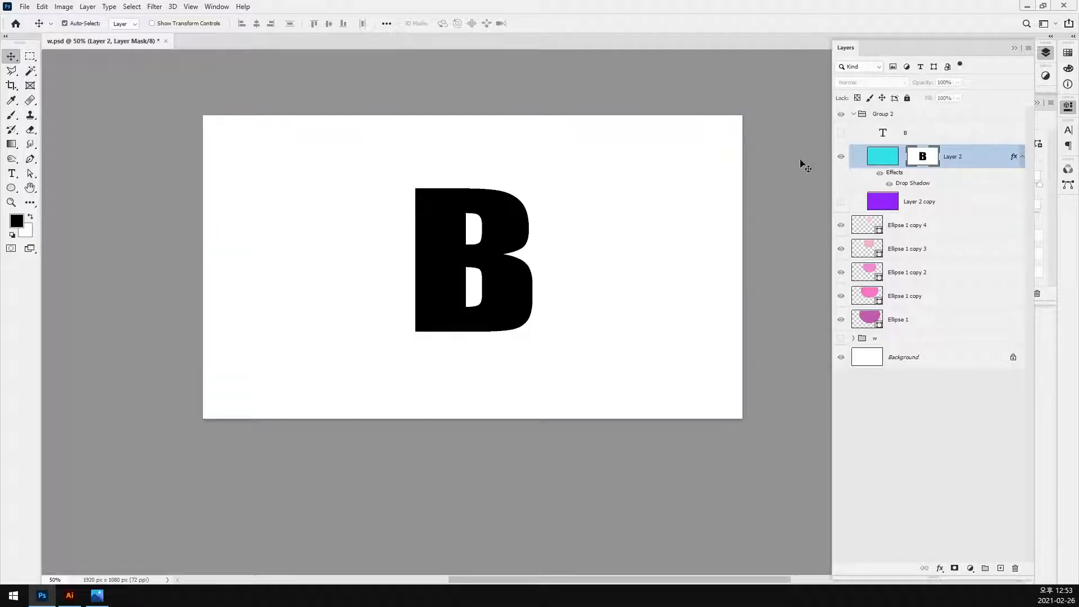
key(ctrl+t)
drag(535, 190, 579, 153)
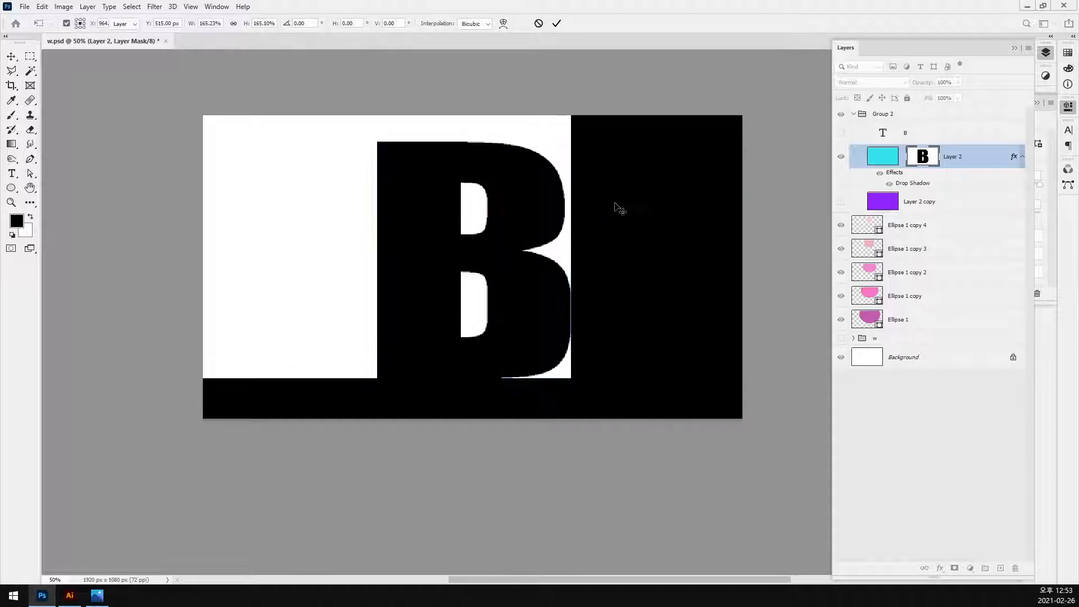
key(Return)
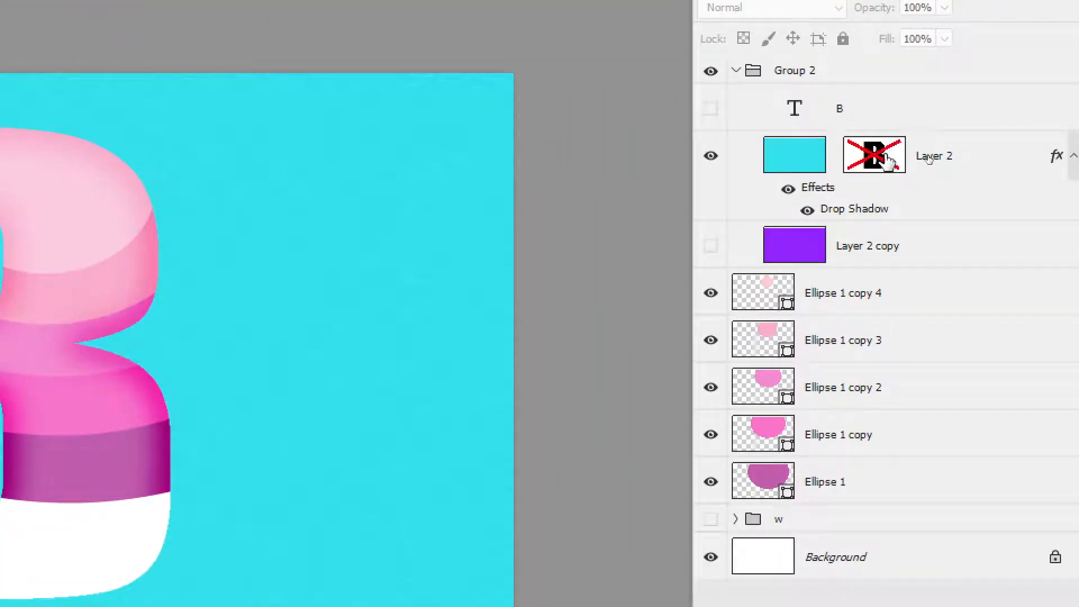
Step: Inspect the enlarged B in Layer 2's mask on its own and return to the full artwork view
shift+click(886, 160)
alt+click(885, 161)
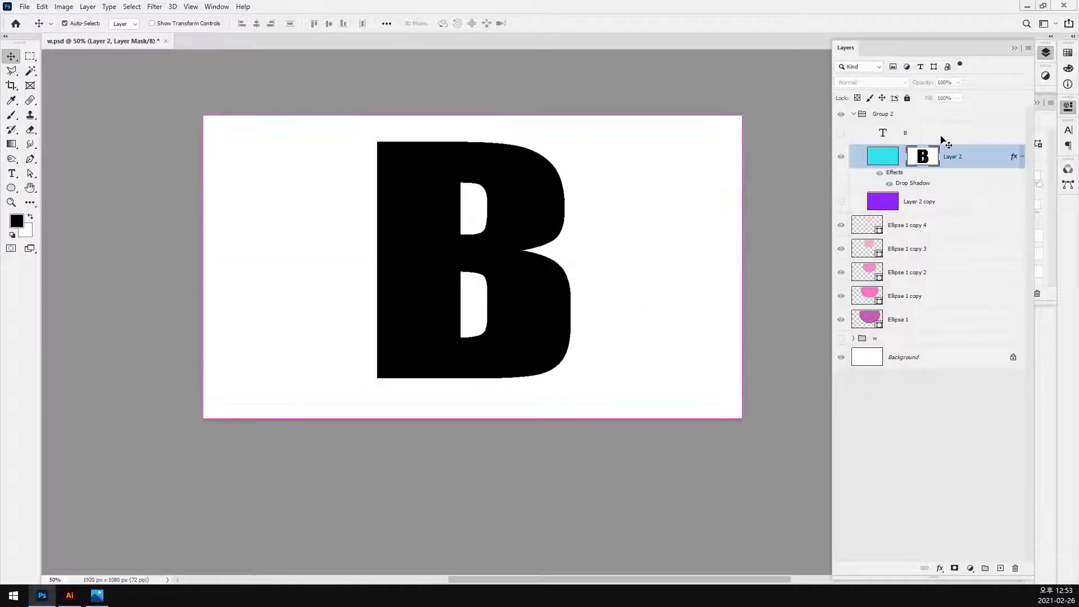
key(ctrl+t)
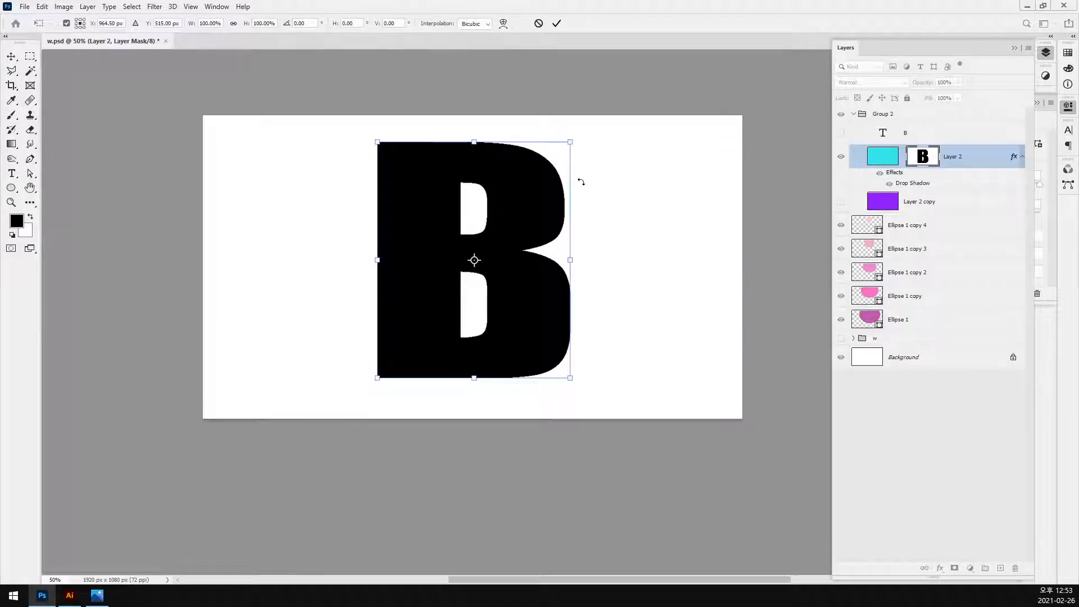
key(Return)
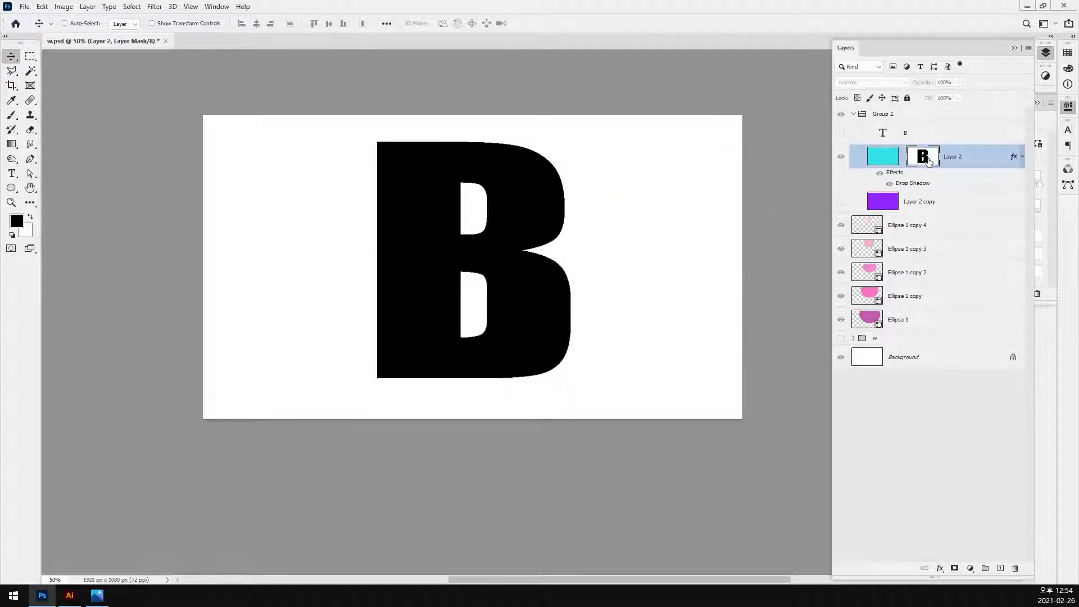
click(871, 163)
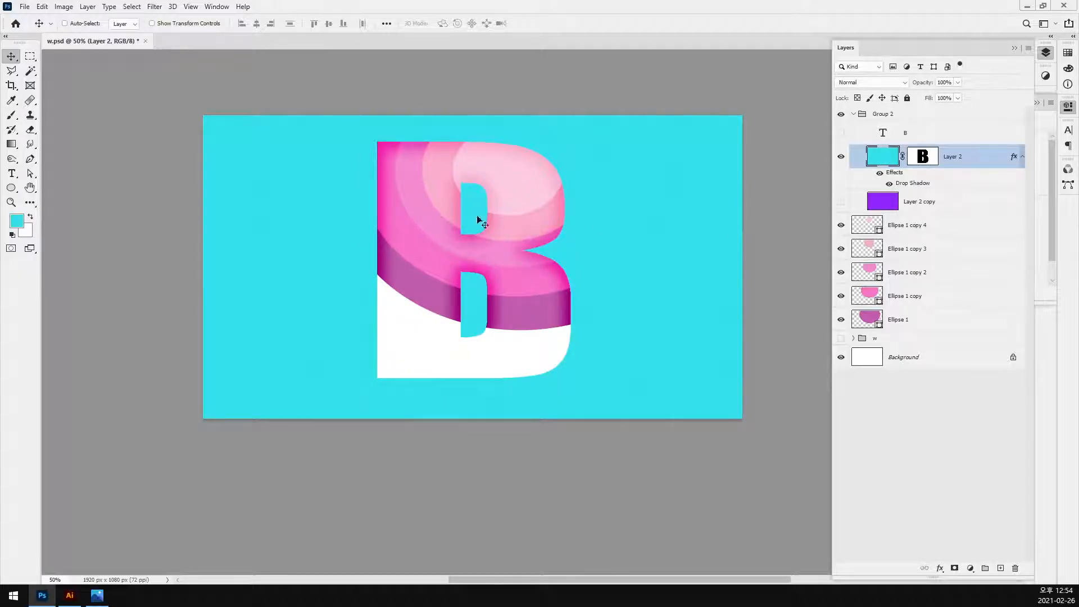
Step: Collapse Group 2 and lock the whole group
click(910, 225)
shift+click(923, 317)
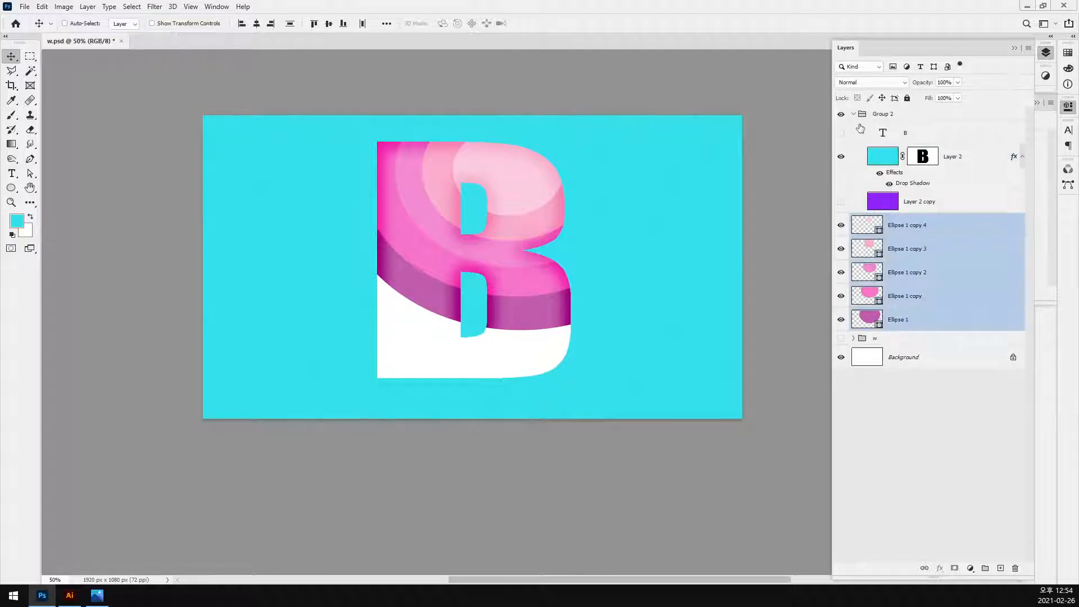
click(854, 114)
click(911, 110)
click(907, 98)
Step: Select all five ellipse layers, scale them together to about 81.7%, and reposition them over the upper part of the B
click(941, 139)
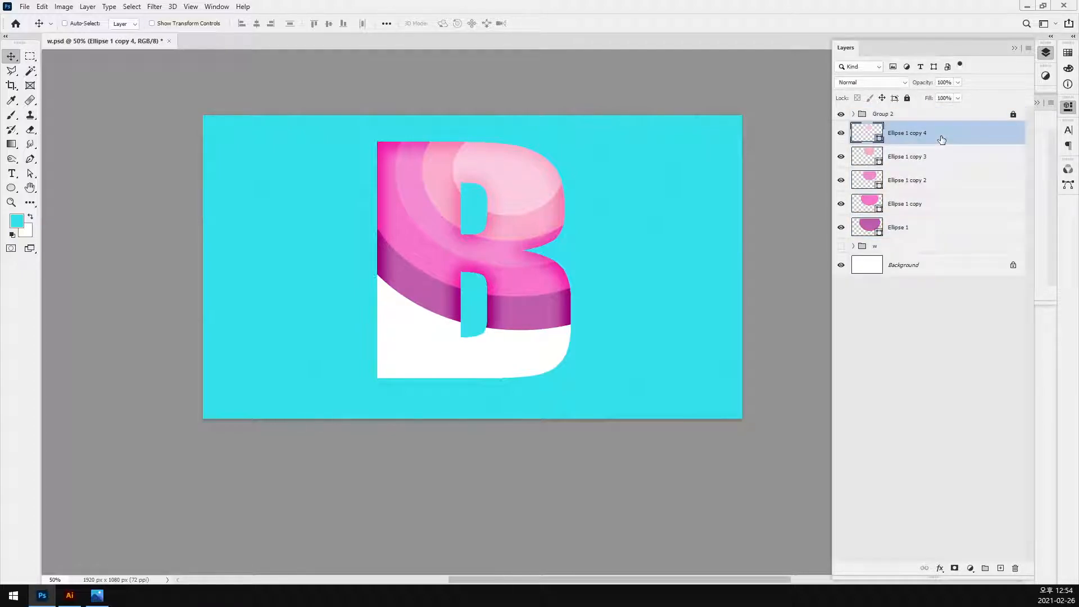
shift+click(966, 235)
key(ctrl+t)
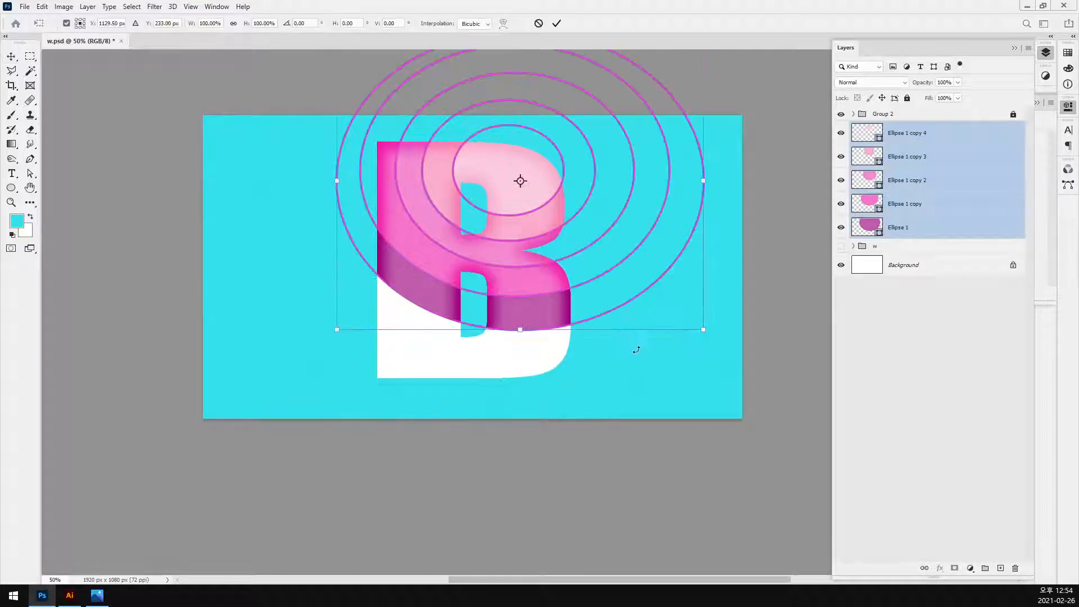
drag(703, 329, 609, 252)
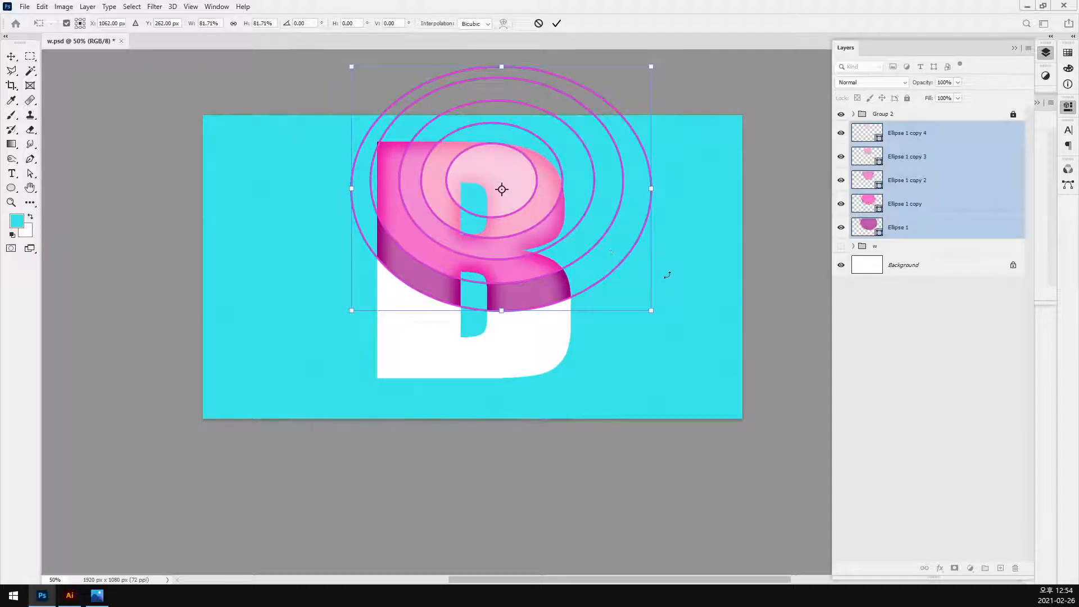
key(Return)
Step: Deselect the five ellipse layers
click(153, 7)
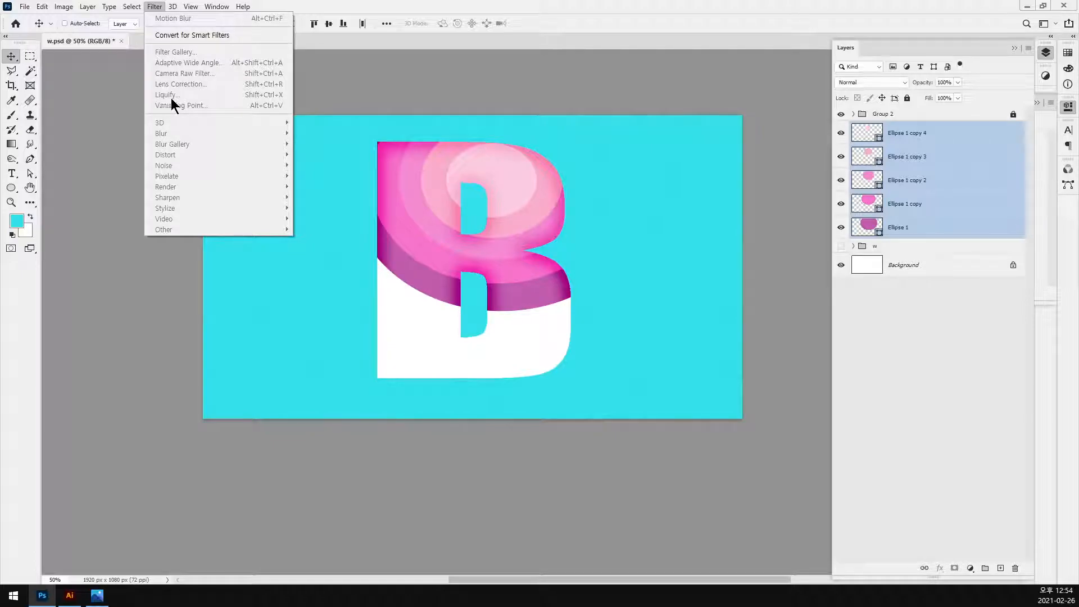
click(963, 389)
click(962, 387)
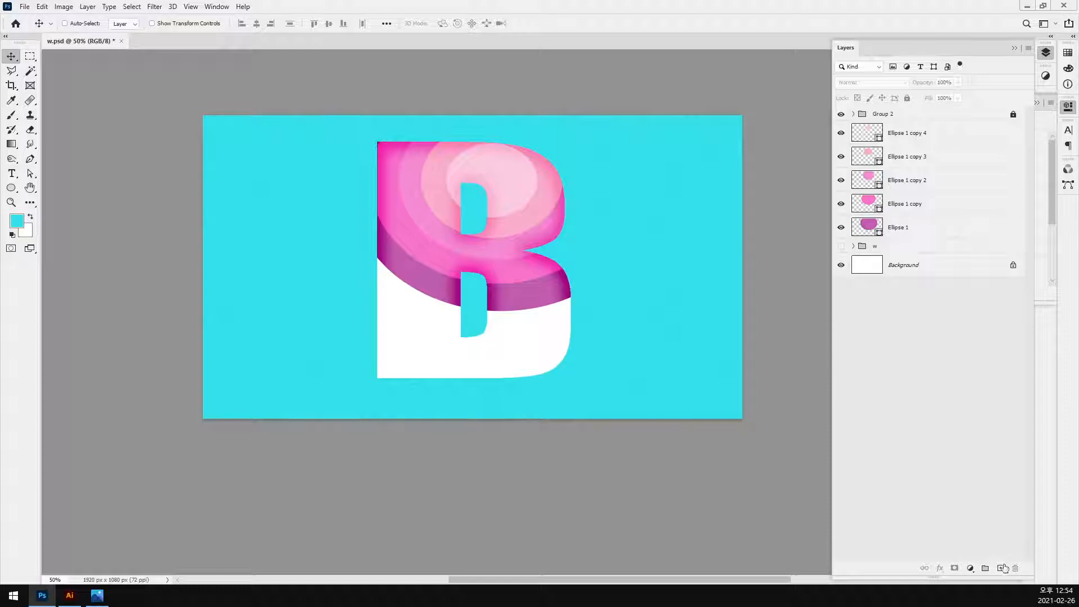
Step: Add a new cyan-filled layer on top and apply Add Noise at 400%, Uniform and Monochromatic
click(1003, 568)
key(alt+Delete)
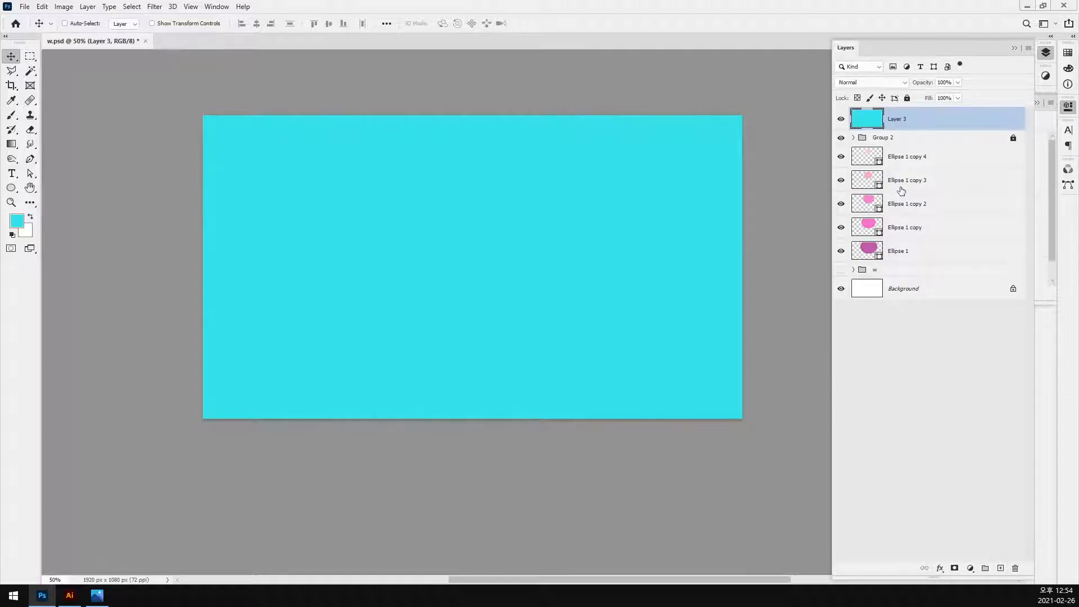
click(150, 8)
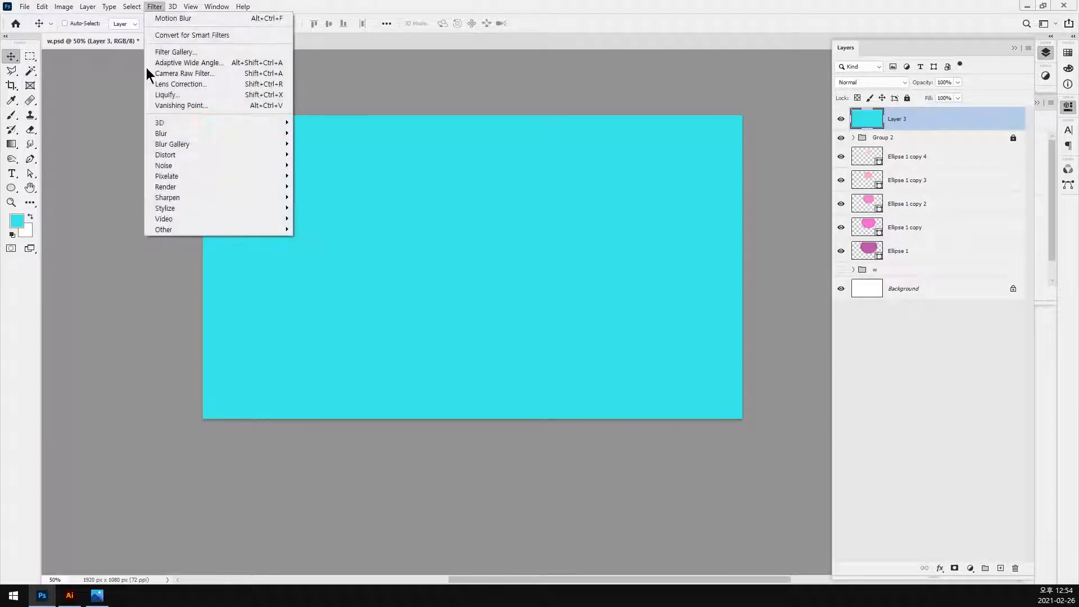
mouse_move(188, 166)
click(323, 165)
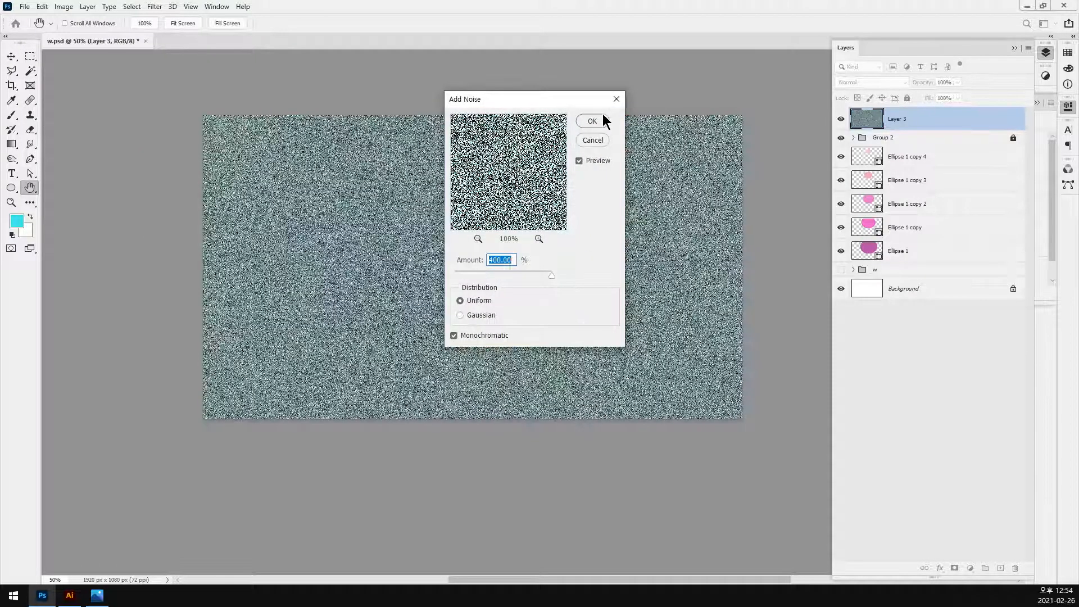
click(603, 121)
Step: Apply a Motion Blur to the noise layer with an angle of 0° and a distance of 2000 pixels
click(155, 6)
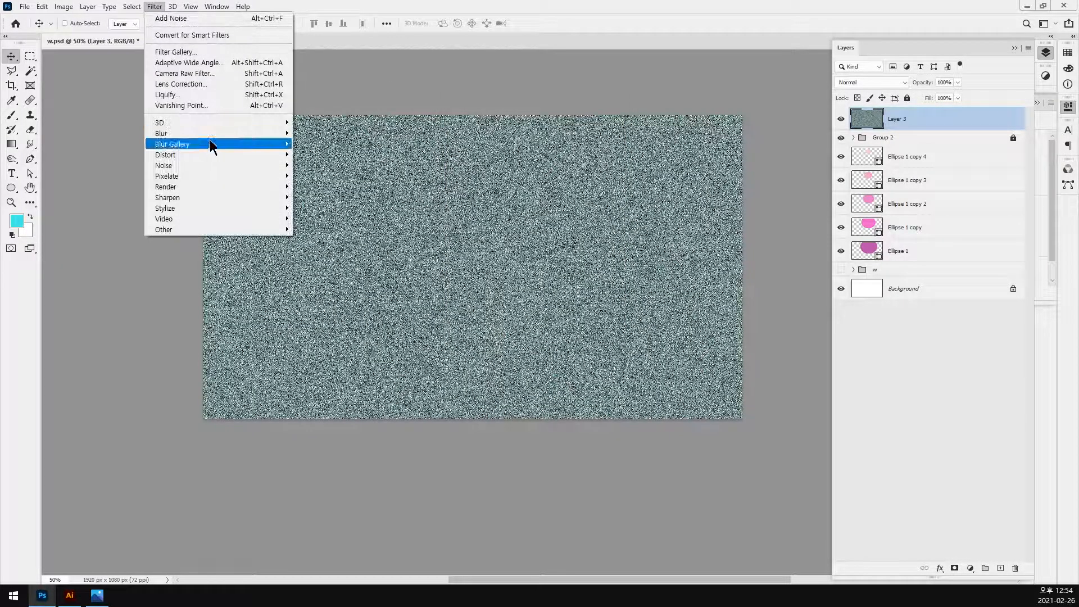
mouse_move(215, 137)
click(321, 198)
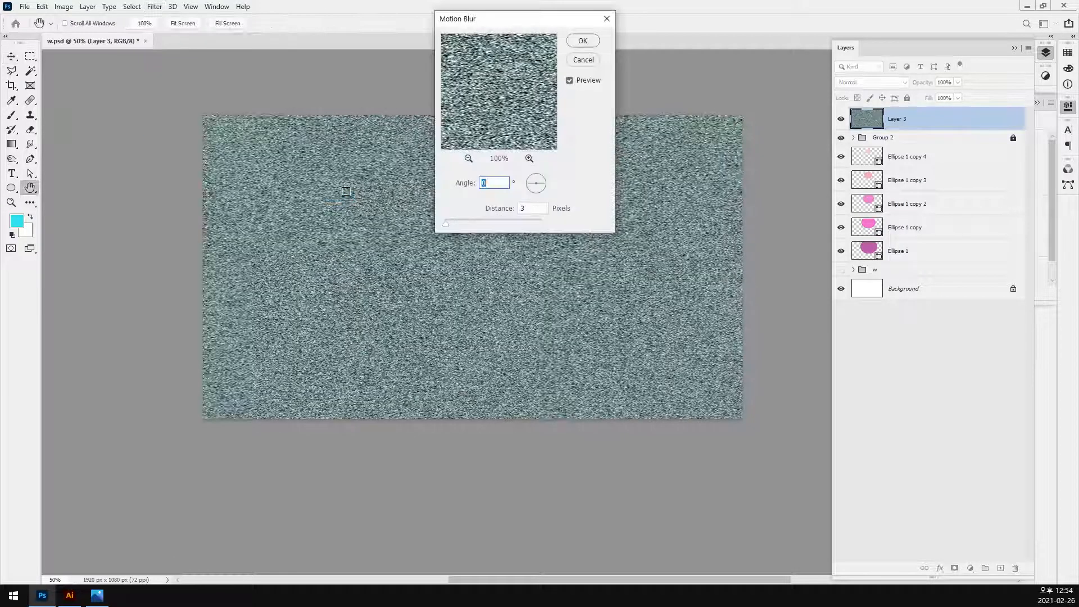
key(Tab)
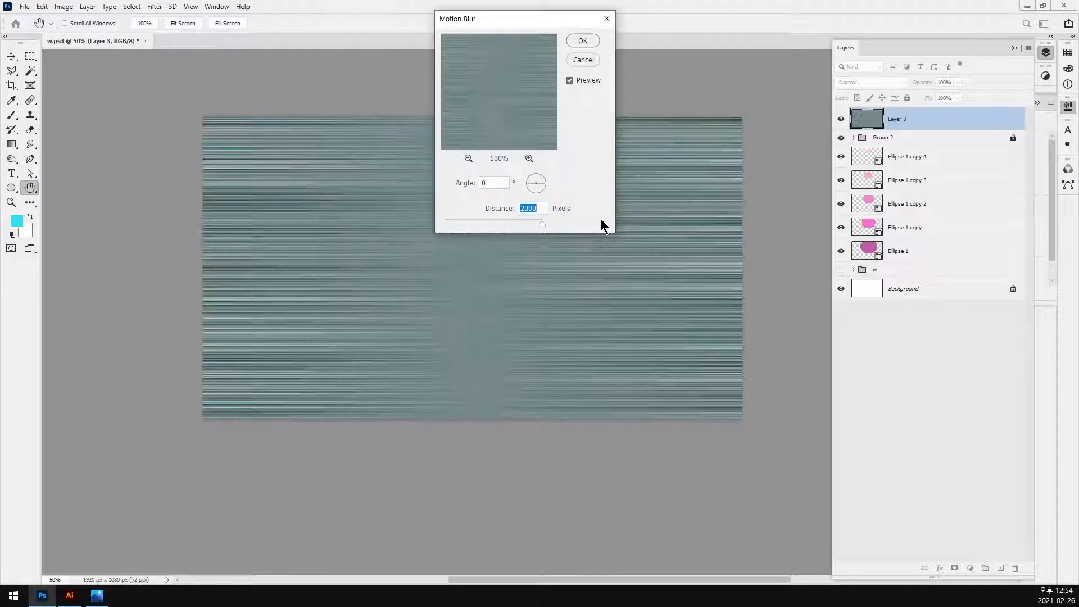
click(580, 41)
Step: Open Liquify on the striped layer and forward-warp the stripes diagonally down on one side and up on the other, varying the brush size
click(154, 7)
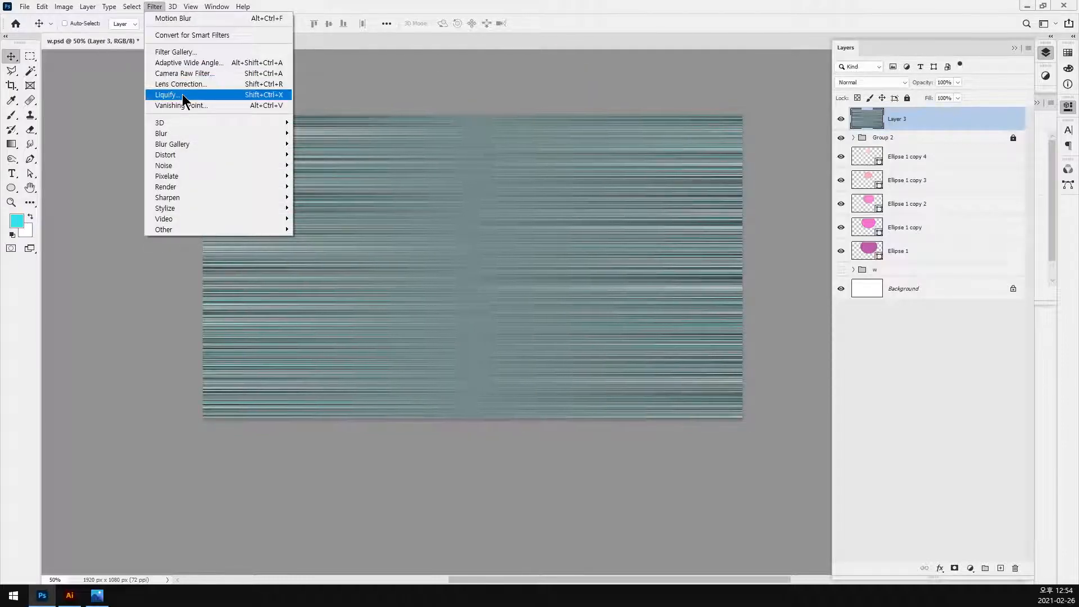
click(185, 96)
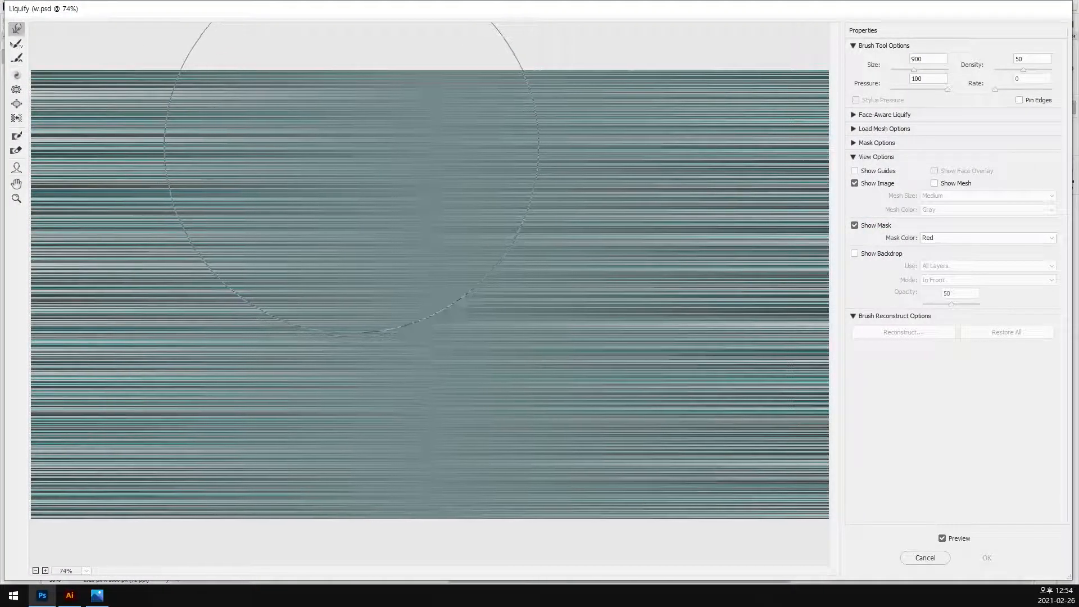
key(bracketleft)
mouse_move(132, 120)
mouse_down()
mouse_move(332, 331)
mouse_move(376, 354)
mouse_up()
key(bracketleft)
key(bracketleft)
key(bracketleft)
mouse_move(539, 393)
mouse_down()
mouse_move(618, 197)
mouse_move(747, 24)
mouse_up()
key(bracketright)
key(bracketright)
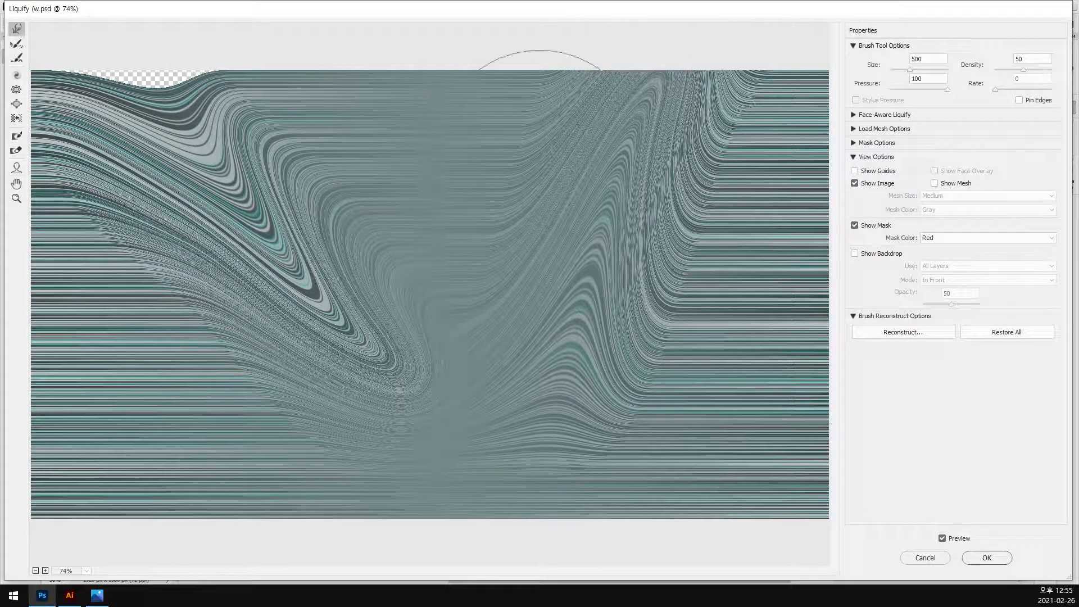
Step: Try partly restoring the warped stripes with the Reconstruct tool and swirling the left-hand bend with the Twirl tool
click(17, 44)
mouse_move(84, 113)
mouse_down()
mouse_move(289, 146)
mouse_move(618, 113)
mouse_move(776, 82)
mouse_move(196, 202)
mouse_up()
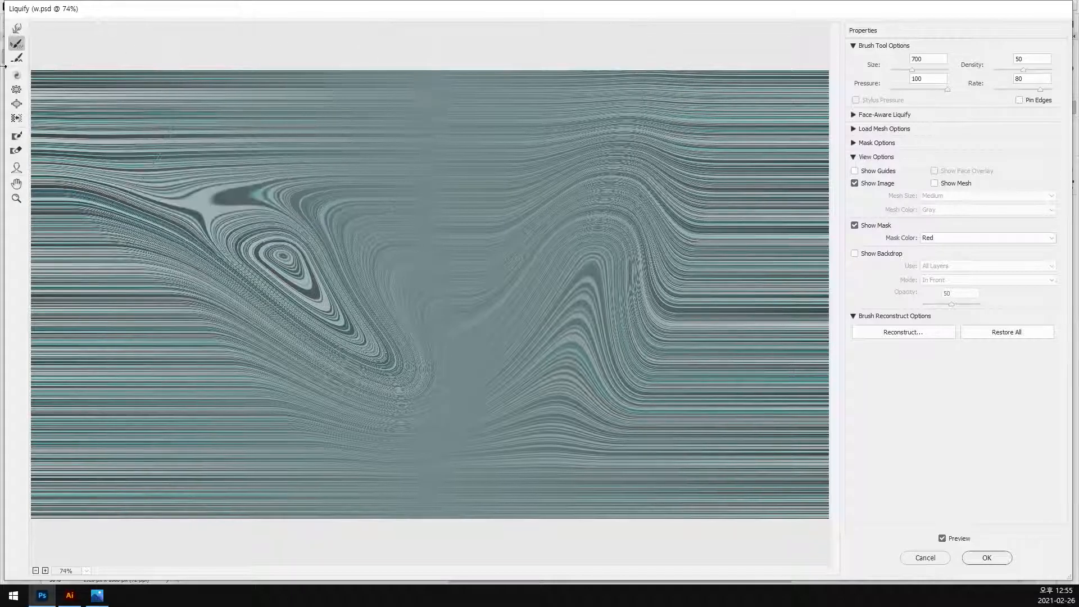
click(16, 75)
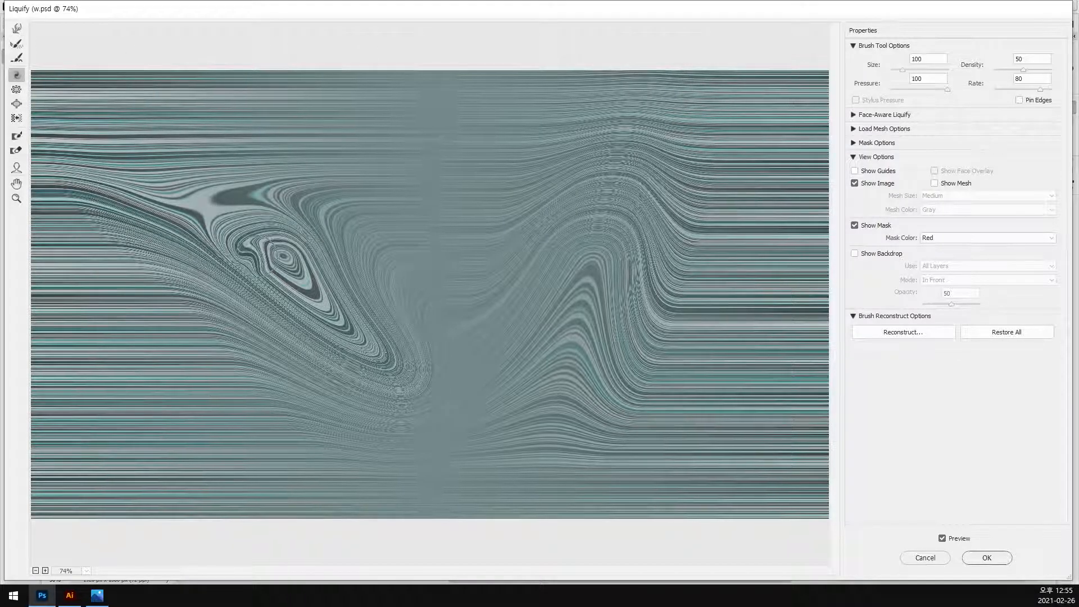
mouse_move(247, 262)
mouse_down()
mouse_move(252, 253)
mouse_move(239, 264)
mouse_up()
key(bracketright)
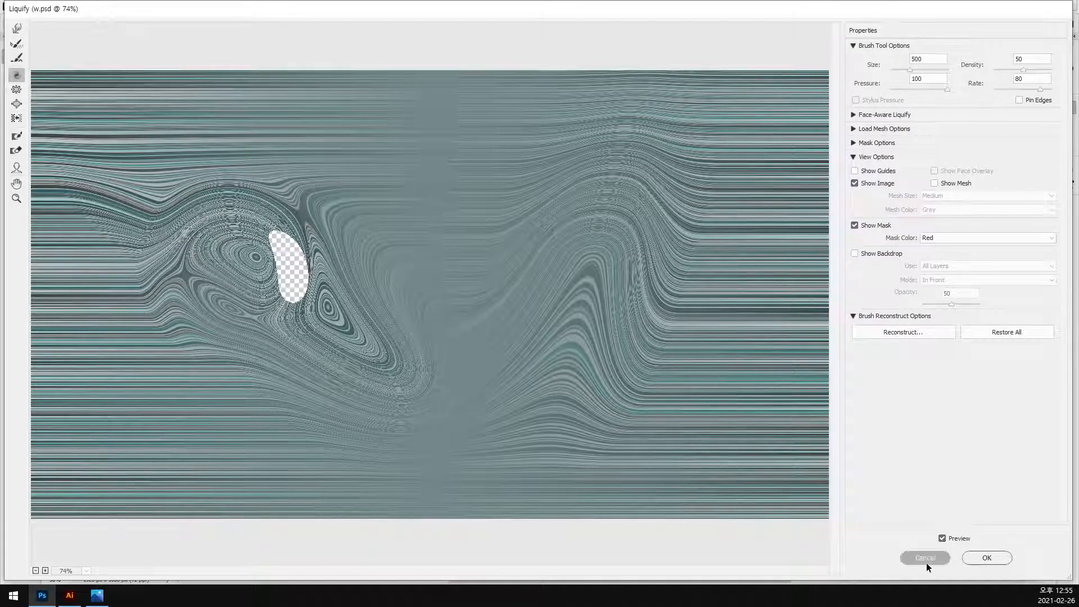
Step: Discard the Liquify changes and delete the striped Layer 3
click(926, 562)
key(Delete)
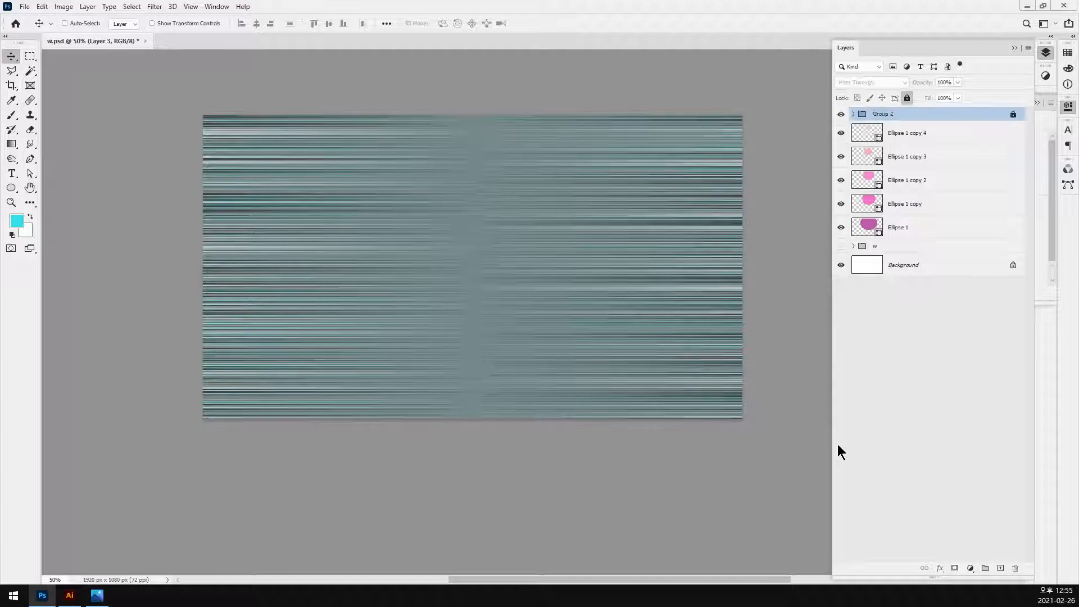
Step: Hide Group 2 and convert the Ellipse 1 copy 4 shape to a smart object for the Liquify filter
click(842, 113)
click(938, 138)
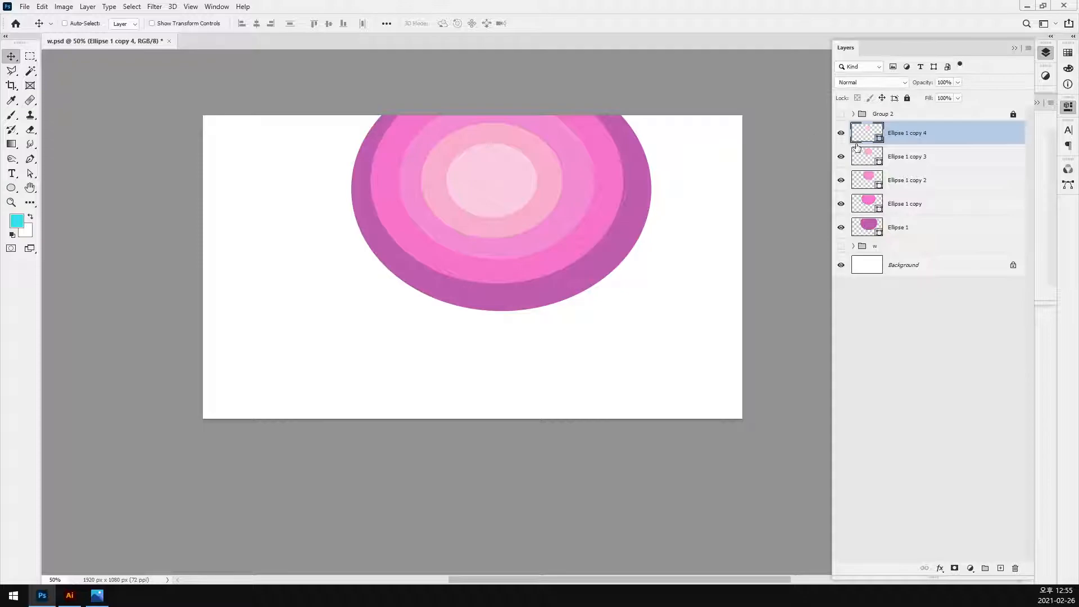
click(155, 7)
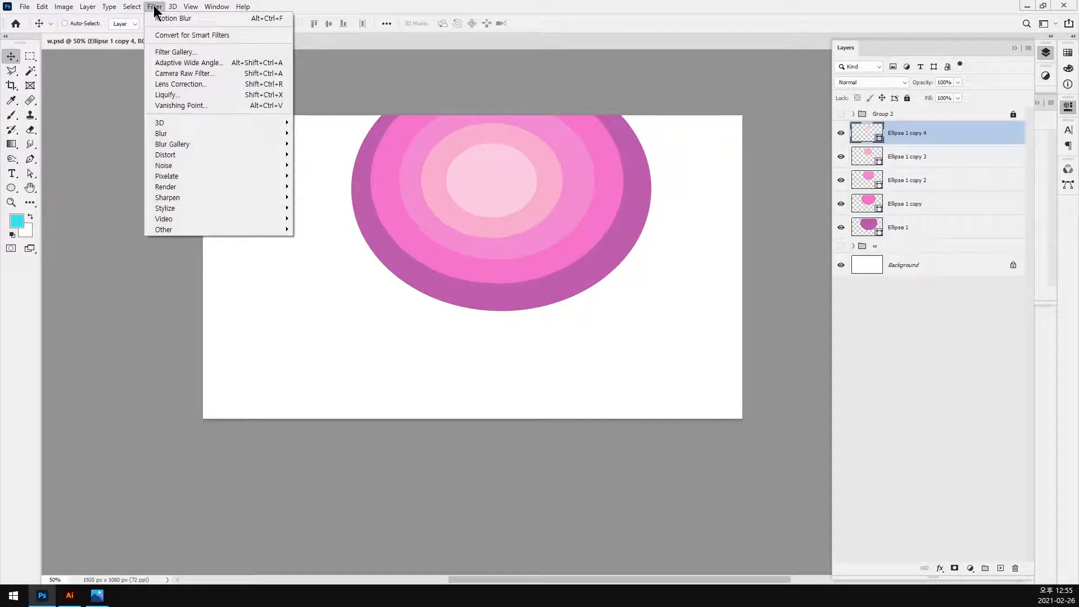
click(190, 95)
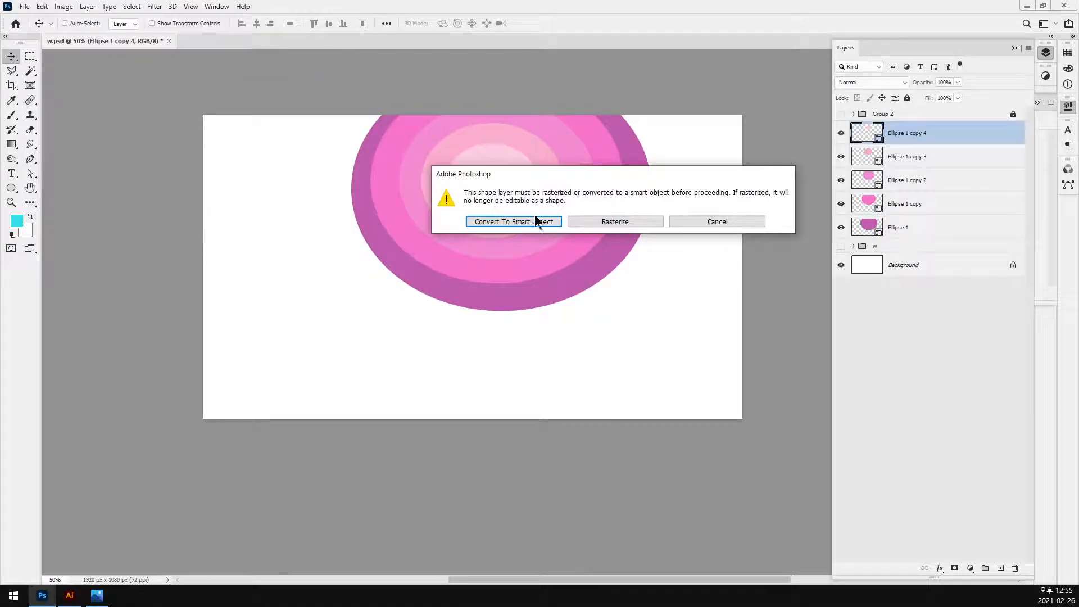
drag(651, 173, 625, 188)
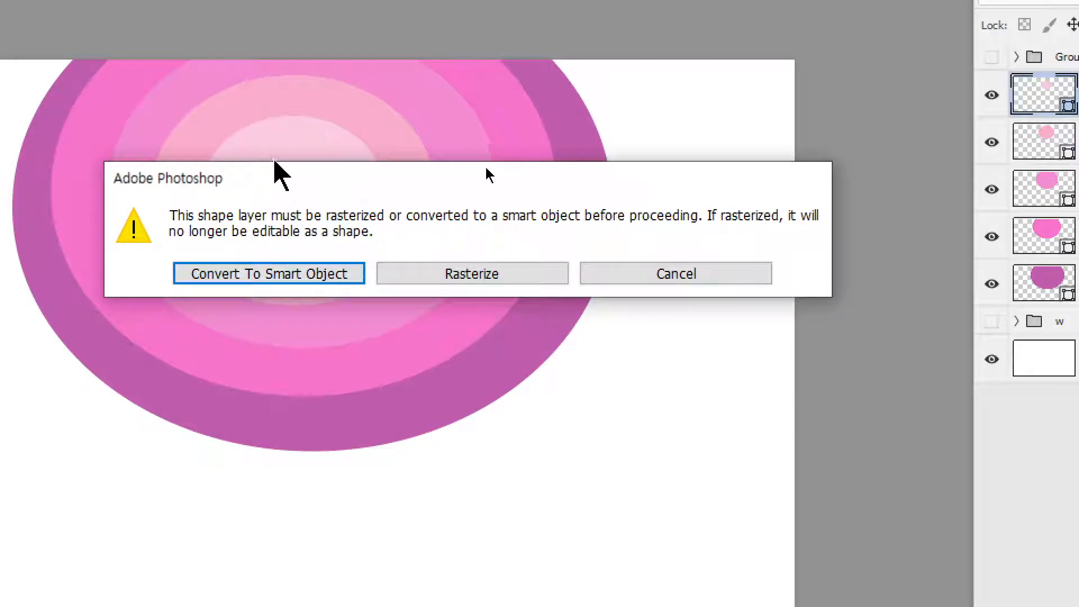
click(296, 272)
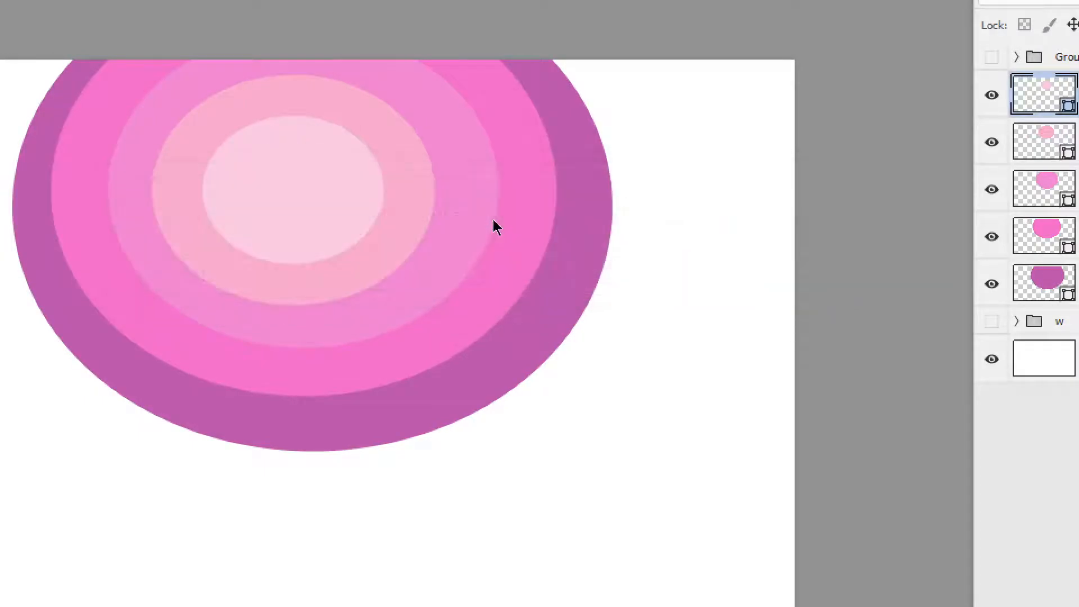
Step: Liquify the innermost ellipse with Twirl and Forward Warp at brush size 500 into a pinched diagonal blob and apply the filter
key(ctrl+shift+x)
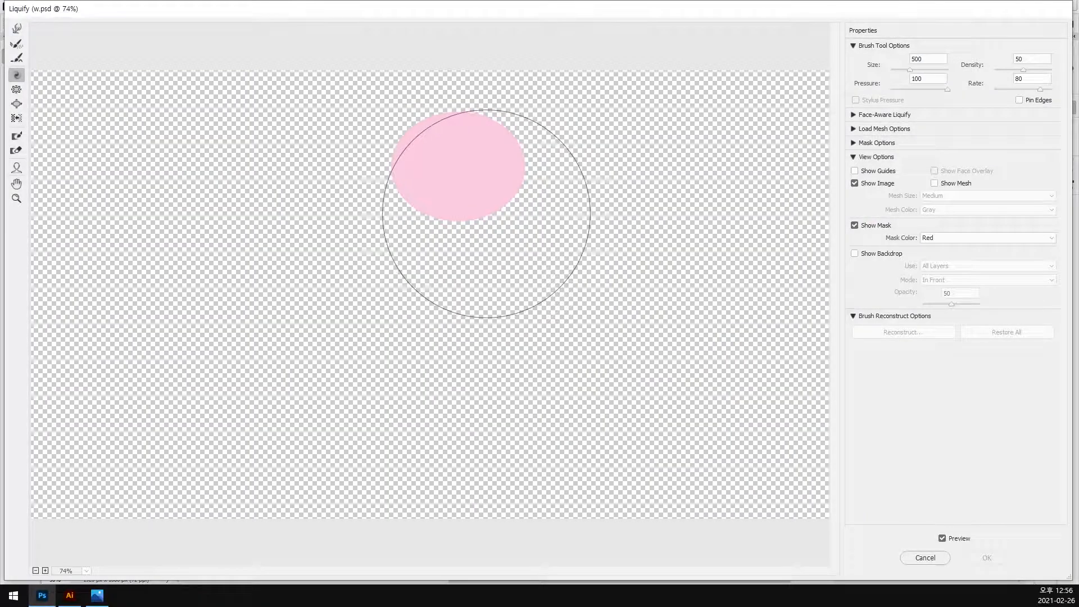
mouse_move(397, 229)
mouse_down()
mouse_move(264, 220)
mouse_move(353, 251)
mouse_move(412, 248)
mouse_move(434, 196)
mouse_move(576, 251)
mouse_move(536, 218)
mouse_move(503, 233)
mouse_move(471, 225)
mouse_move(467, 194)
mouse_move(502, 137)
mouse_move(483, 116)
mouse_move(461, 137)
mouse_move(463, 90)
mouse_move(454, 116)
mouse_move(523, 73)
mouse_move(480, 84)
mouse_up()
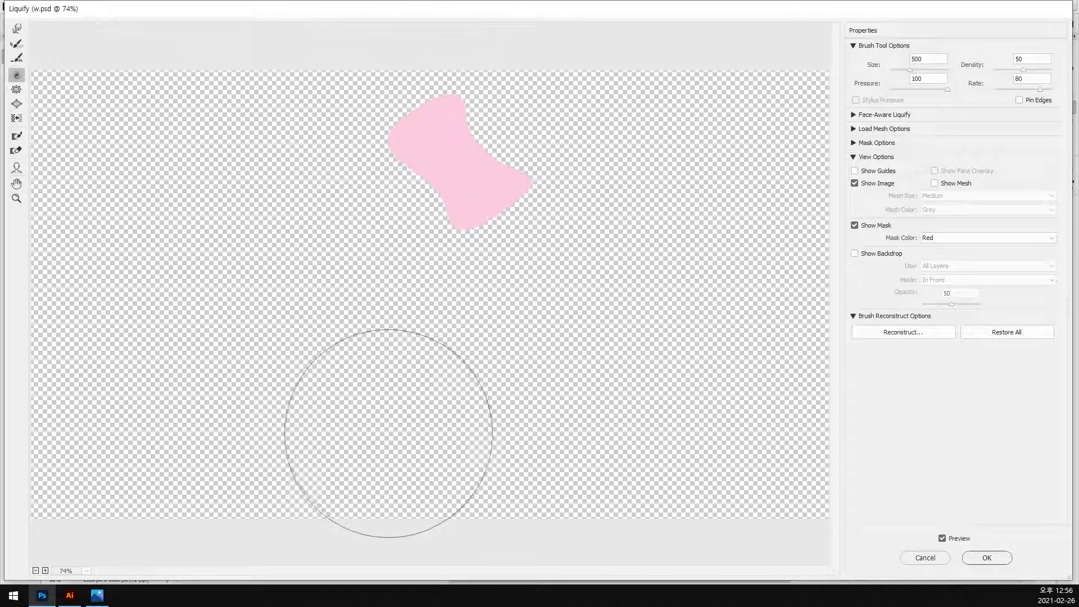
click(17, 28)
mouse_move(523, 340)
mouse_down()
mouse_move(473, 241)
mouse_move(413, 242)
mouse_move(488, 213)
mouse_move(492, 227)
mouse_move(465, 214)
mouse_move(512, 198)
mouse_move(443, 108)
mouse_up()
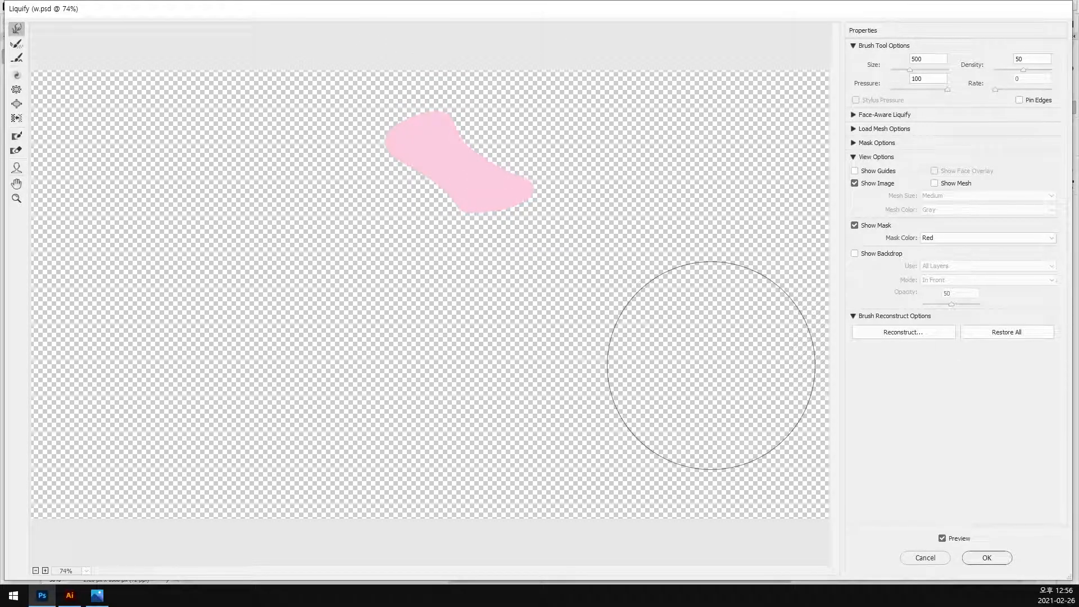
click(989, 556)
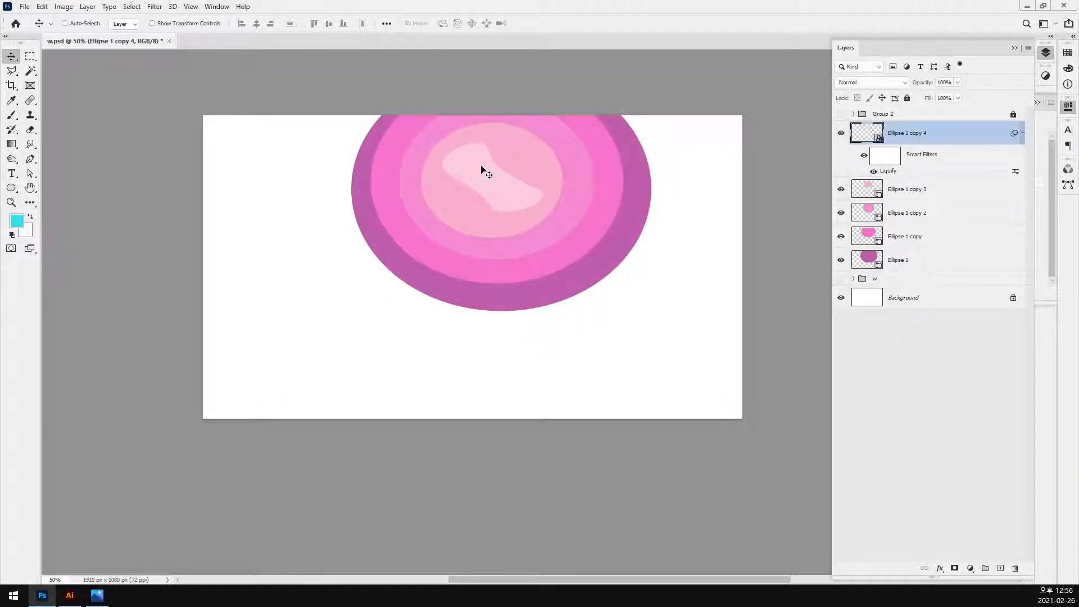
Step: Convert Ellipse 1 copy 3 to a smart object and Liquify it at brush size 500 into a diagonal oval that follows the innermost blob
click(846, 192)
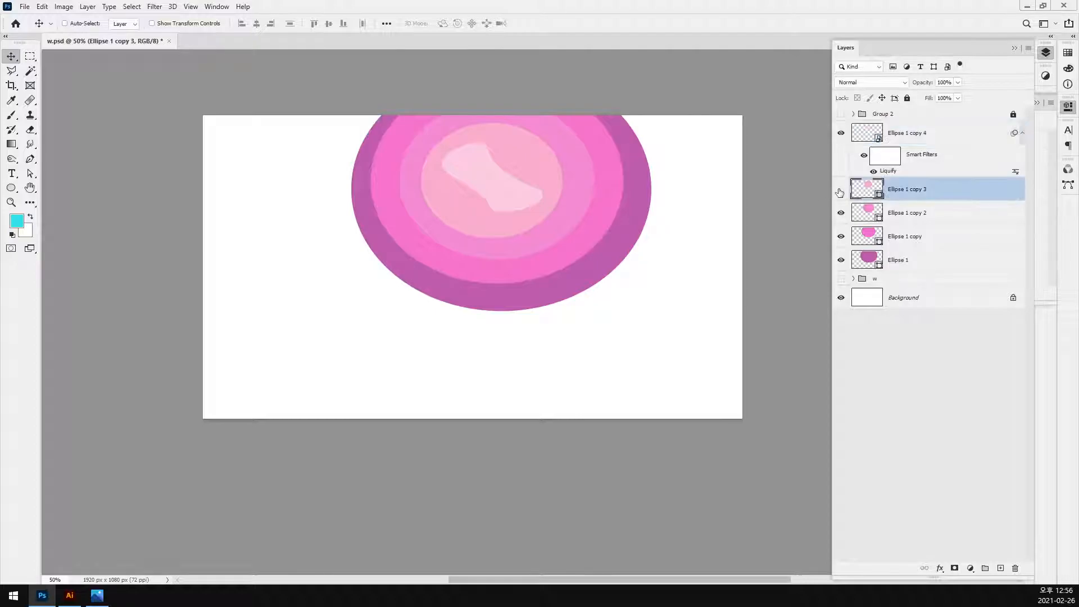
click(841, 190)
click(841, 189)
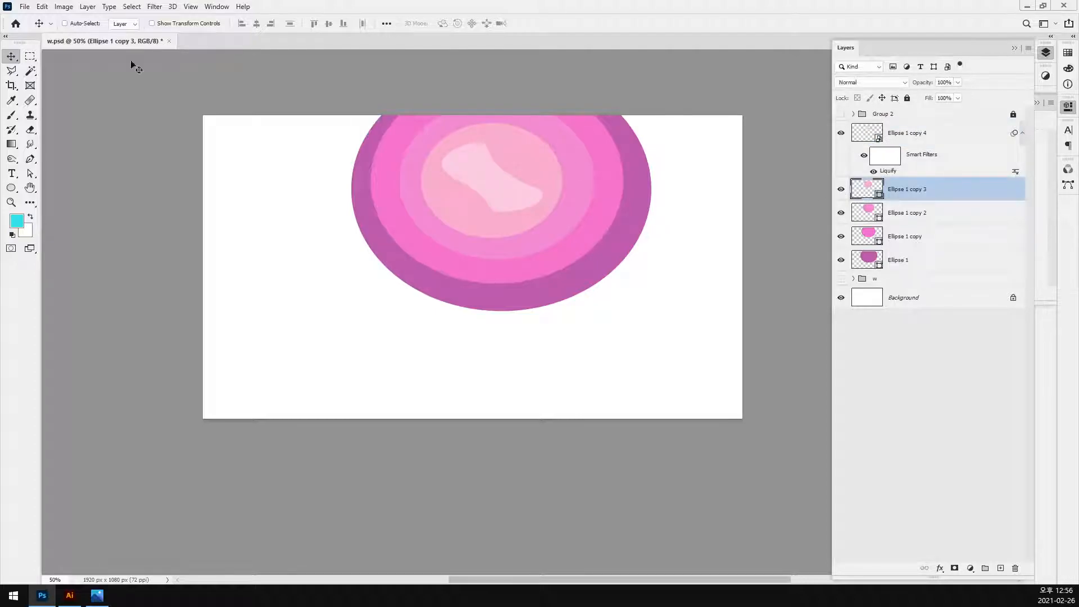
click(153, 6)
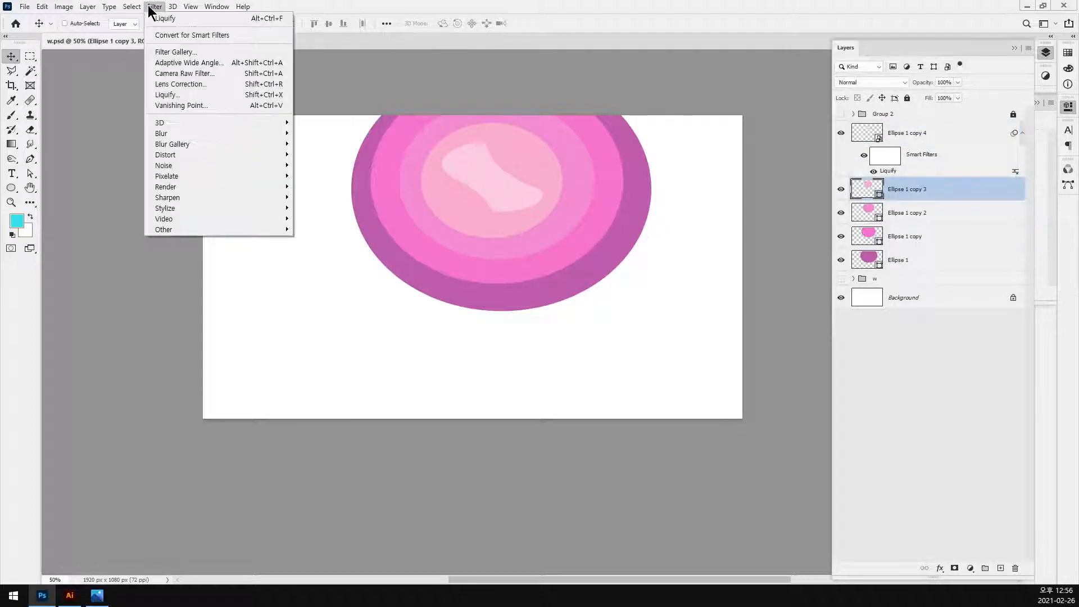
click(186, 95)
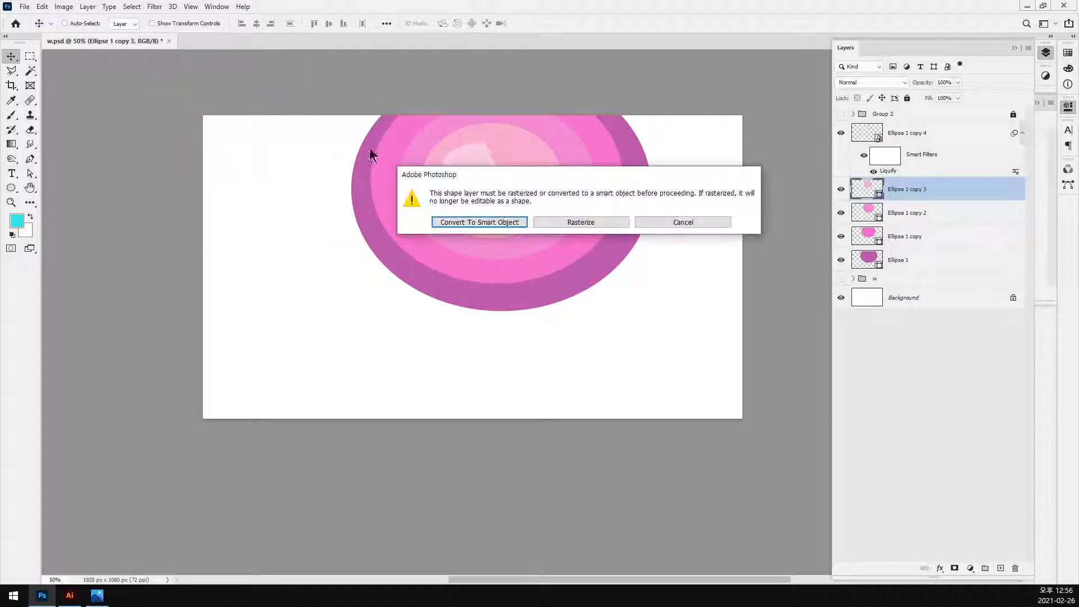
click(480, 222)
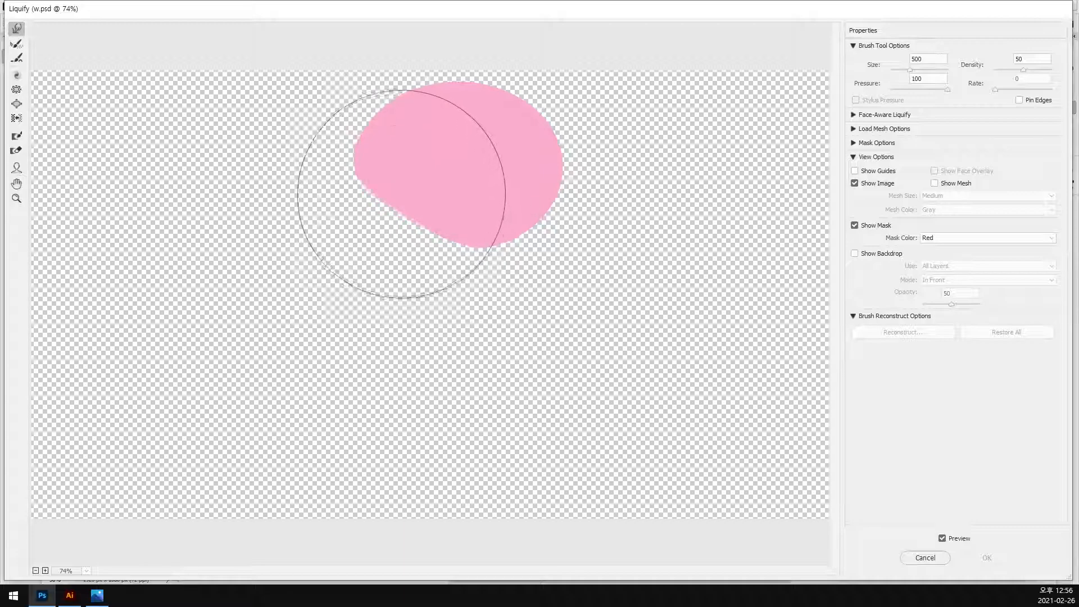
mouse_move(402, 193)
mouse_down()
mouse_move(424, 112)
mouse_move(412, 98)
mouse_move(390, 120)
mouse_up()
mouse_move(538, 206)
mouse_down()
mouse_move(554, 118)
mouse_move(506, 109)
mouse_move(486, 179)
mouse_up()
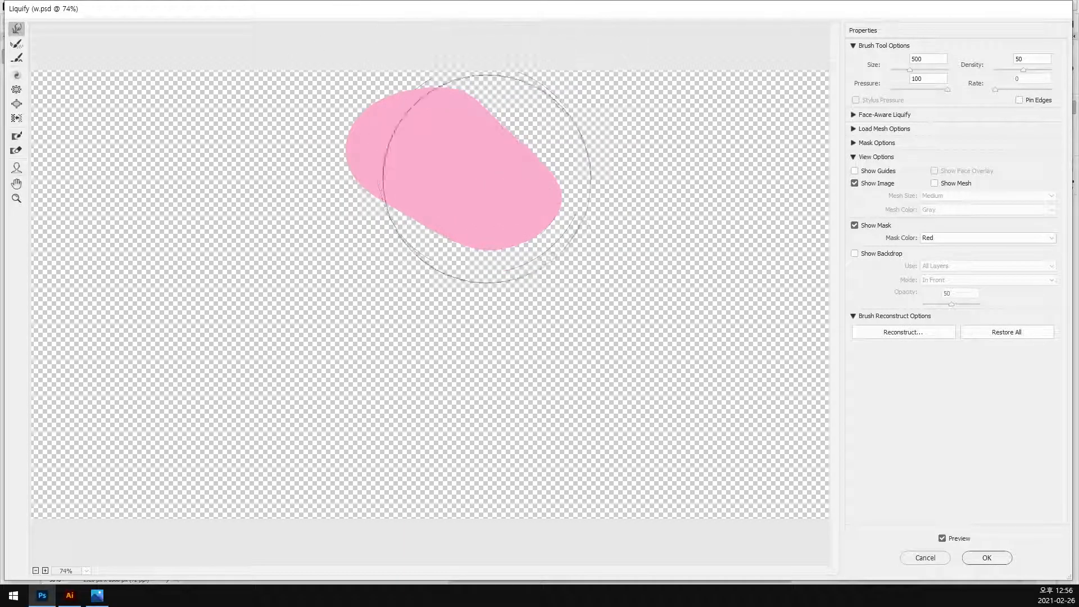
click(986, 558)
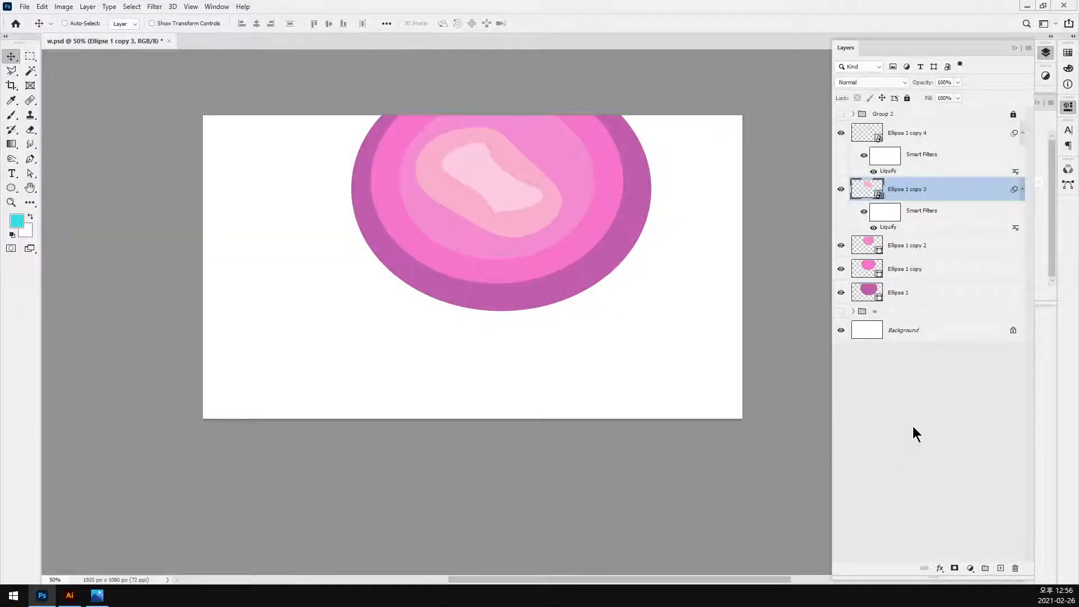
Step: Convert Ellipse 1 copy 2 to a smart object, Liquify it into an irregular contour around the inner blobs, and shift it slightly left
click(927, 253)
click(154, 6)
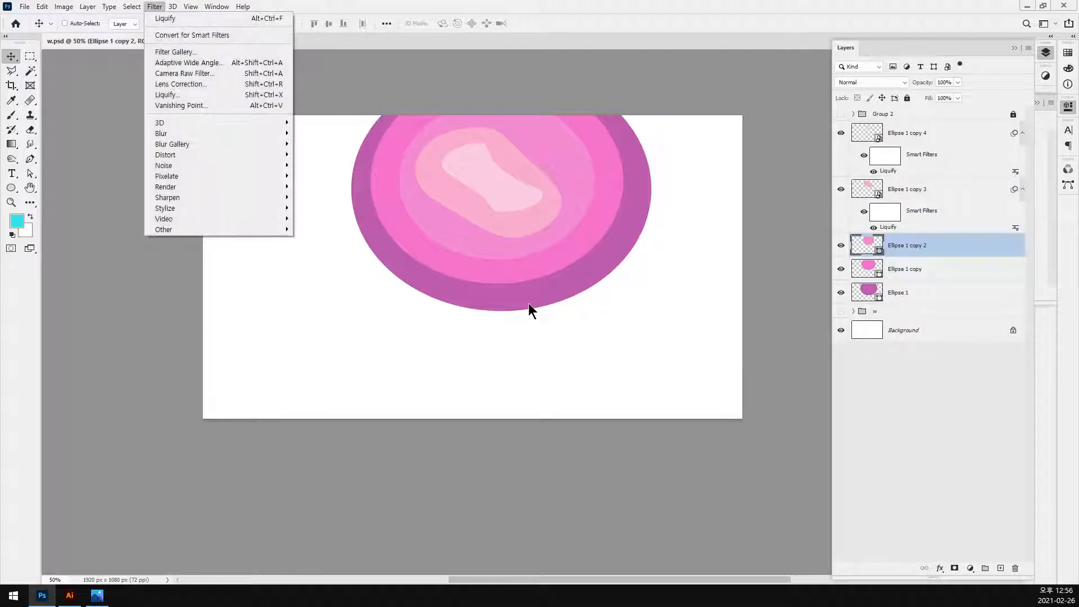
click(231, 95)
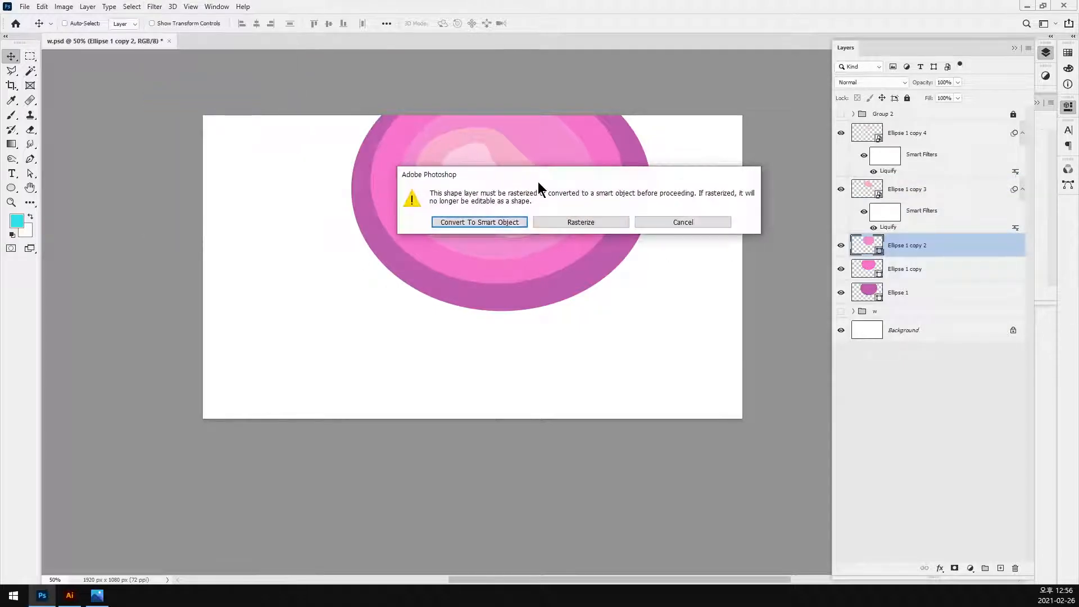
click(503, 223)
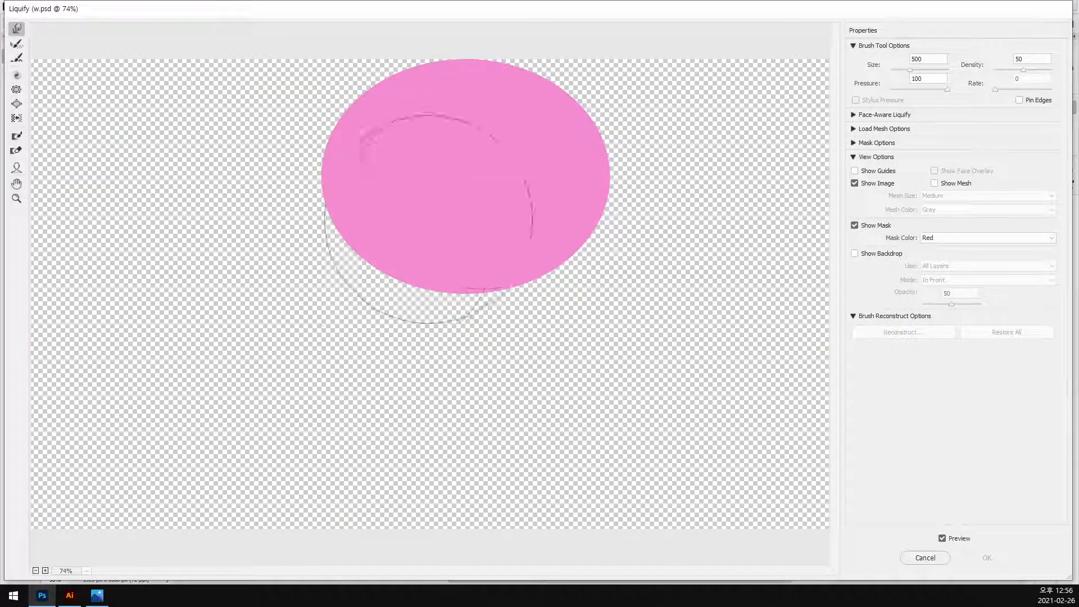
mouse_move(434, 208)
mouse_down()
mouse_move(395, 204)
mouse_move(399, 148)
mouse_move(381, 129)
mouse_move(344, 173)
mouse_move(438, 190)
mouse_move(507, 227)
mouse_move(506, 249)
mouse_move(478, 262)
mouse_move(542, 200)
mouse_move(590, 114)
mouse_move(470, 67)
mouse_up()
click(1005, 557)
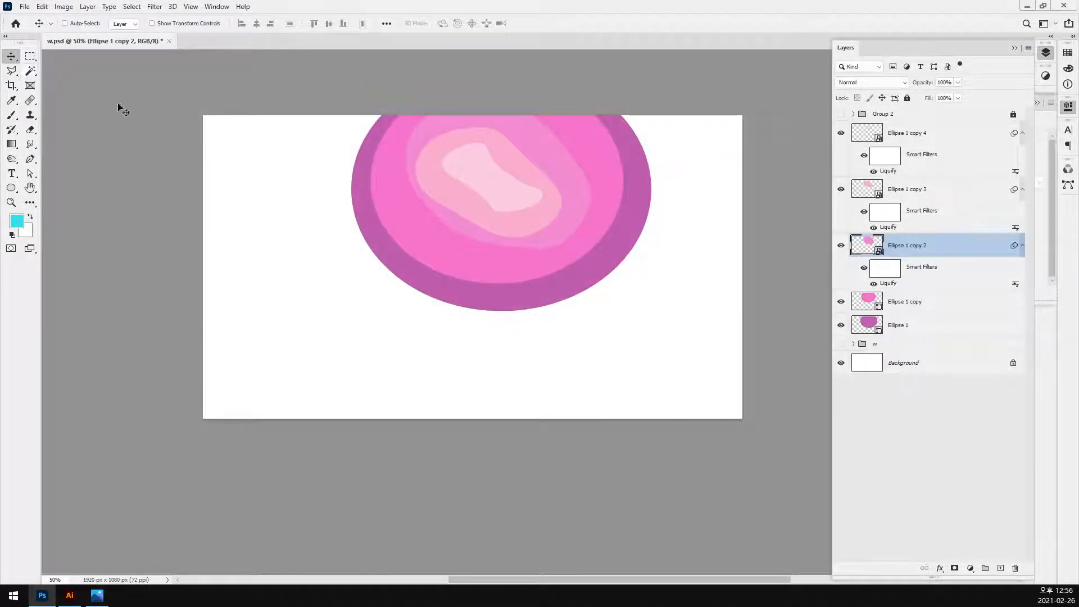
drag(563, 171, 563, 170)
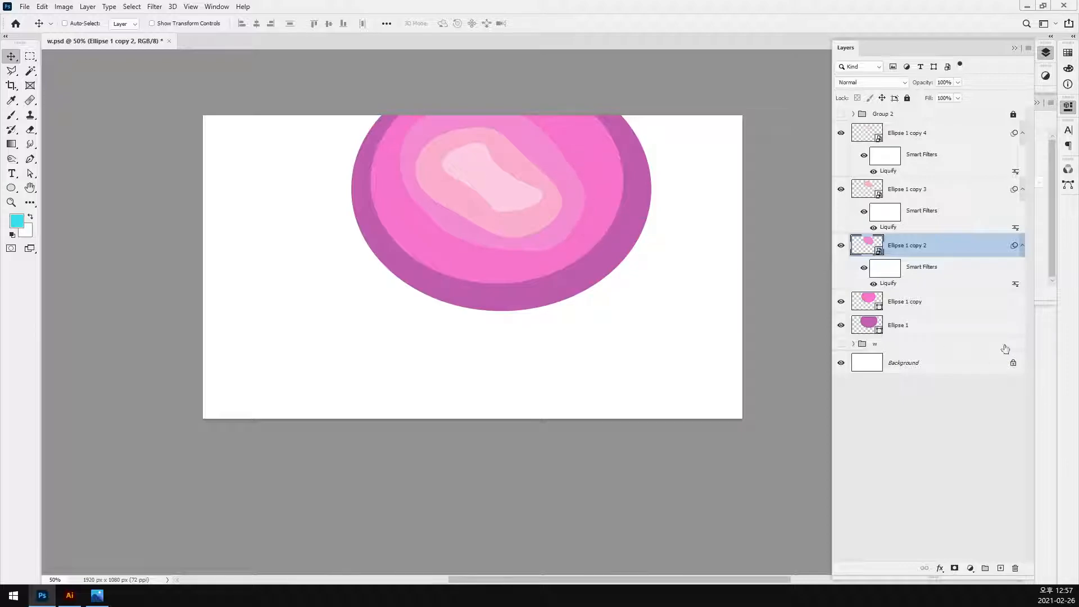
Step: Convert Ellipse 1 copy to a smart object, Liquify it at brush size 500 into an irregular contour narrowing on one side, and apply the filter
click(954, 303)
click(153, 11)
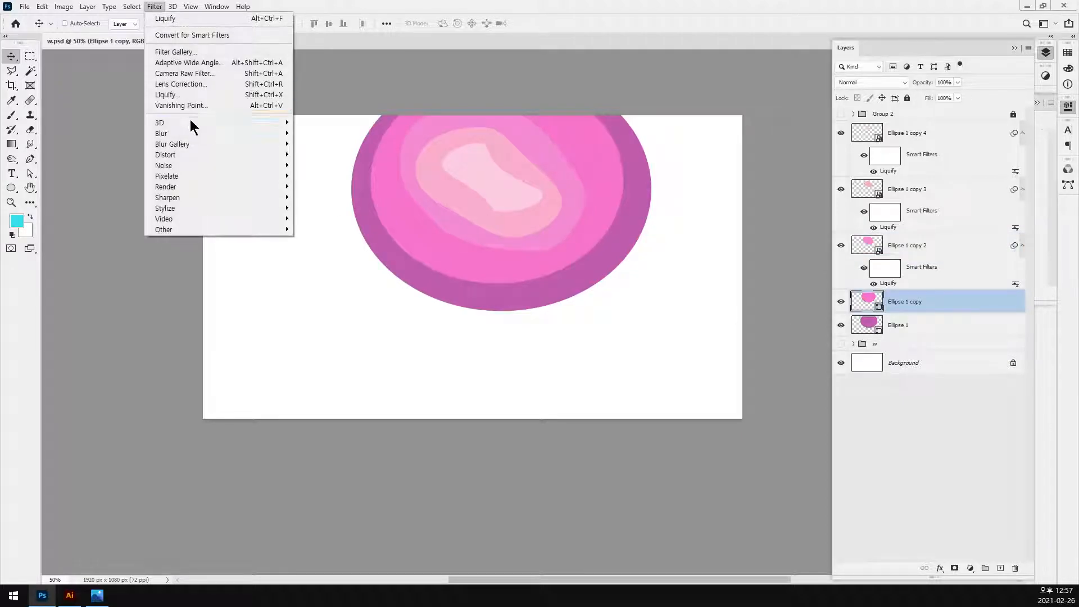
click(202, 97)
click(475, 224)
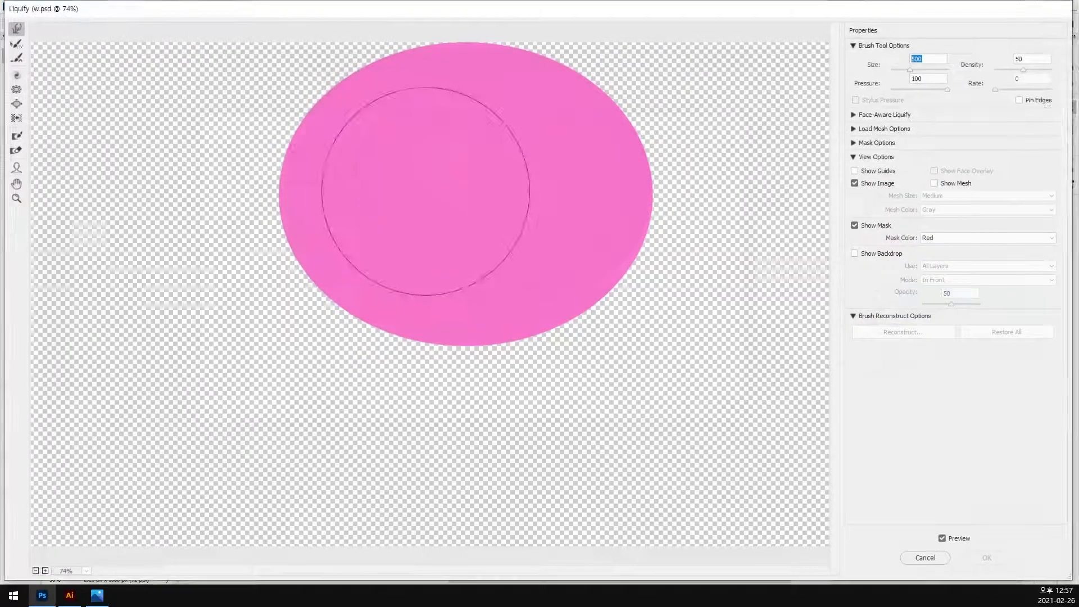
mouse_move(421, 197)
mouse_down()
mouse_move(338, 300)
mouse_move(290, 307)
mouse_move(305, 137)
mouse_up()
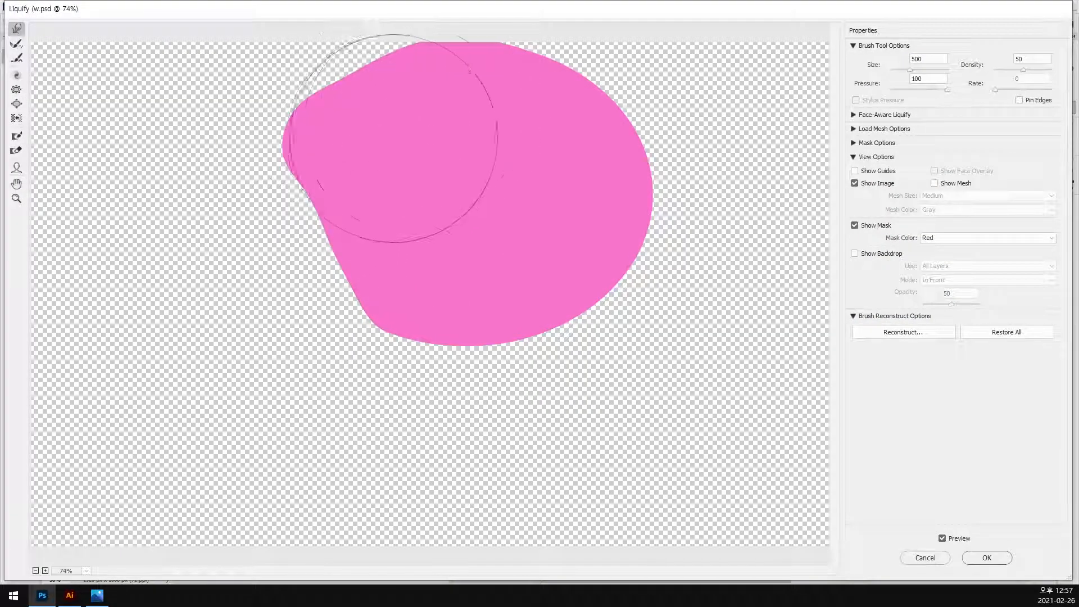
mouse_move(492, 126)
mouse_down()
mouse_move(572, 202)
mouse_move(595, 241)
mouse_move(407, 345)
mouse_move(456, 344)
mouse_move(636, 283)
mouse_move(664, 206)
mouse_move(650, 151)
mouse_move(624, 110)
mouse_move(569, 84)
mouse_move(299, 52)
mouse_move(272, 130)
mouse_move(320, 238)
mouse_move(330, 228)
mouse_move(292, 169)
mouse_up()
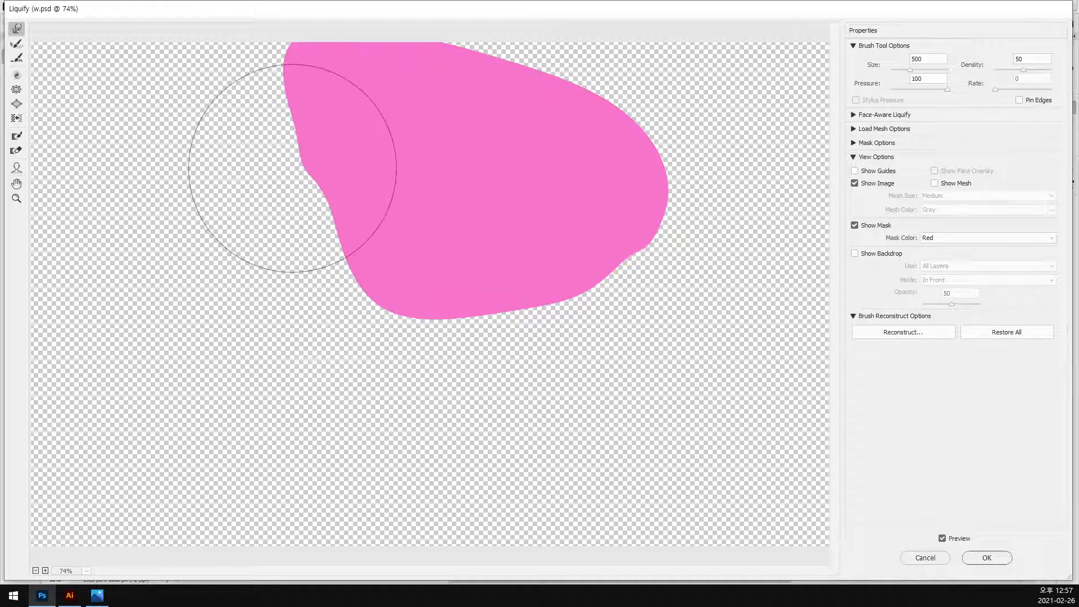
click(1005, 557)
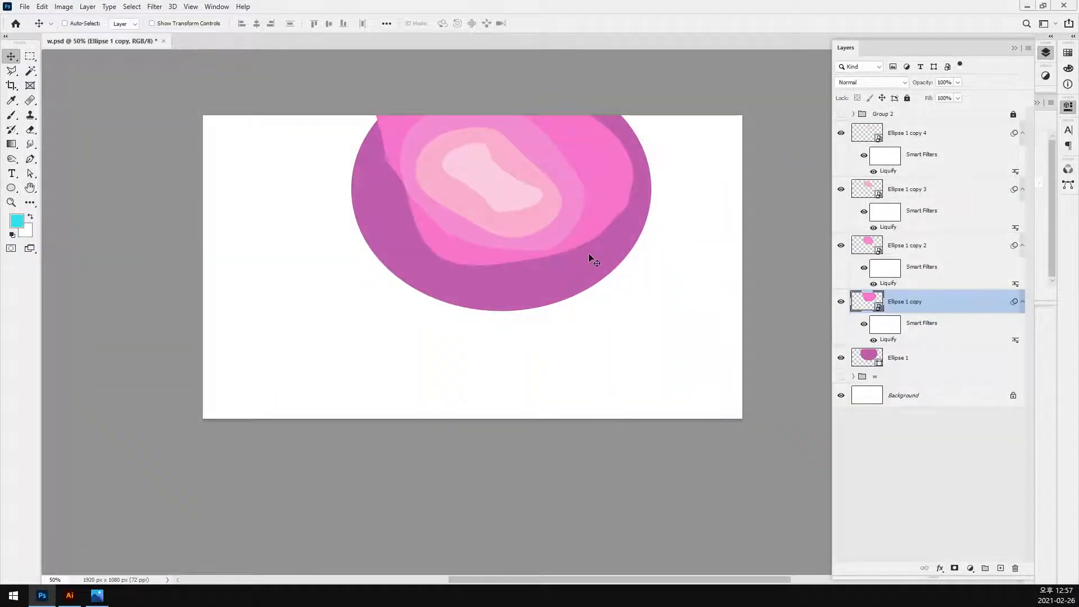
Step: Rotate the liquified Ellipse 1 copy by about 13.5° and reposition it around the inner contours
drag(657, 218, 716, 268)
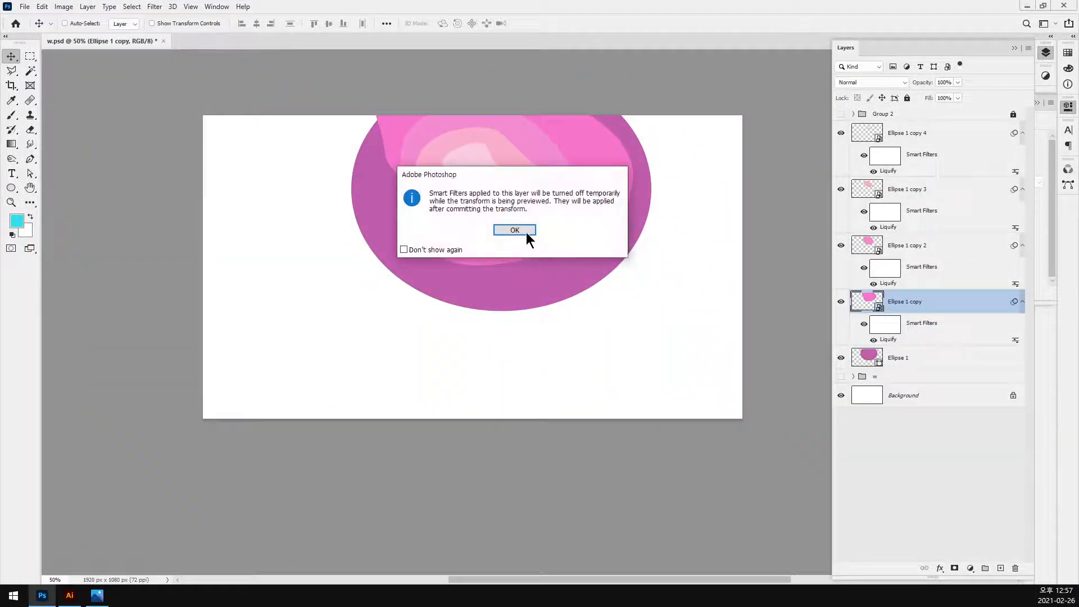
click(526, 229)
drag(646, 243, 634, 320)
key(Return)
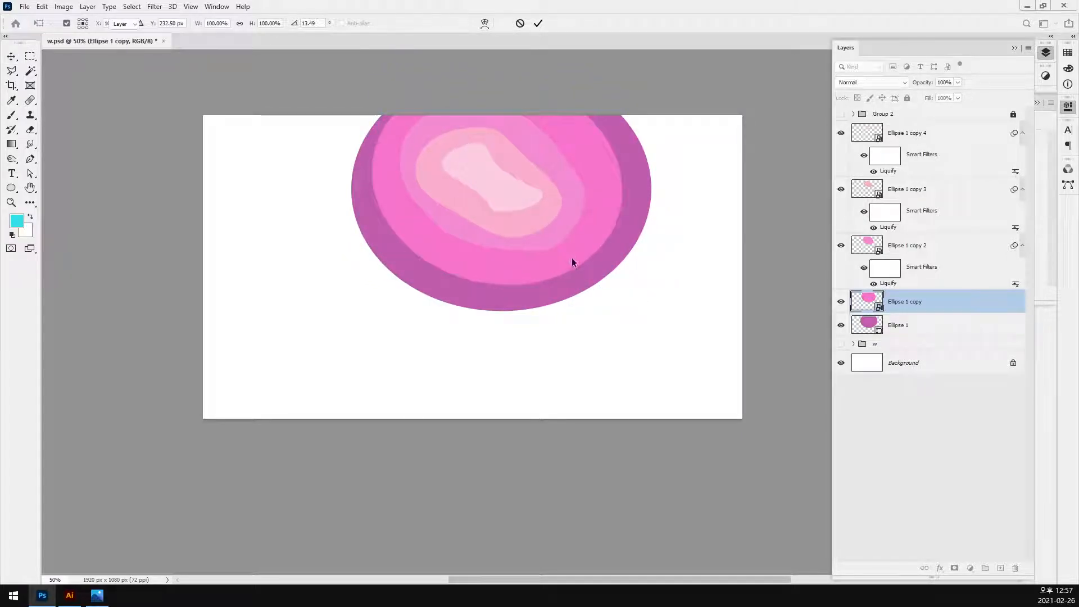
drag(590, 270, 648, 249)
click(921, 360)
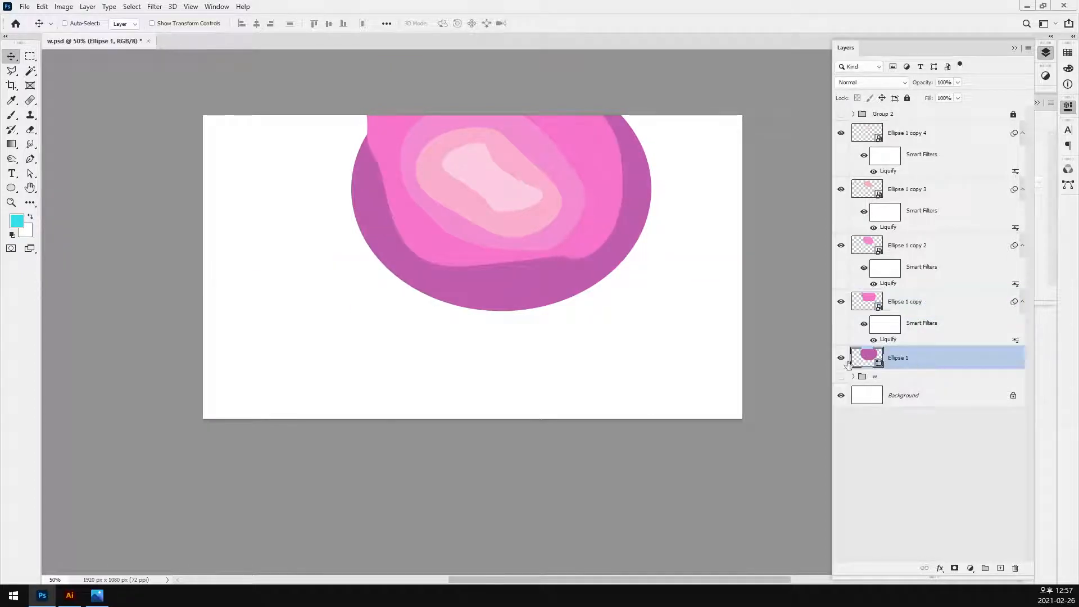
click(156, 8)
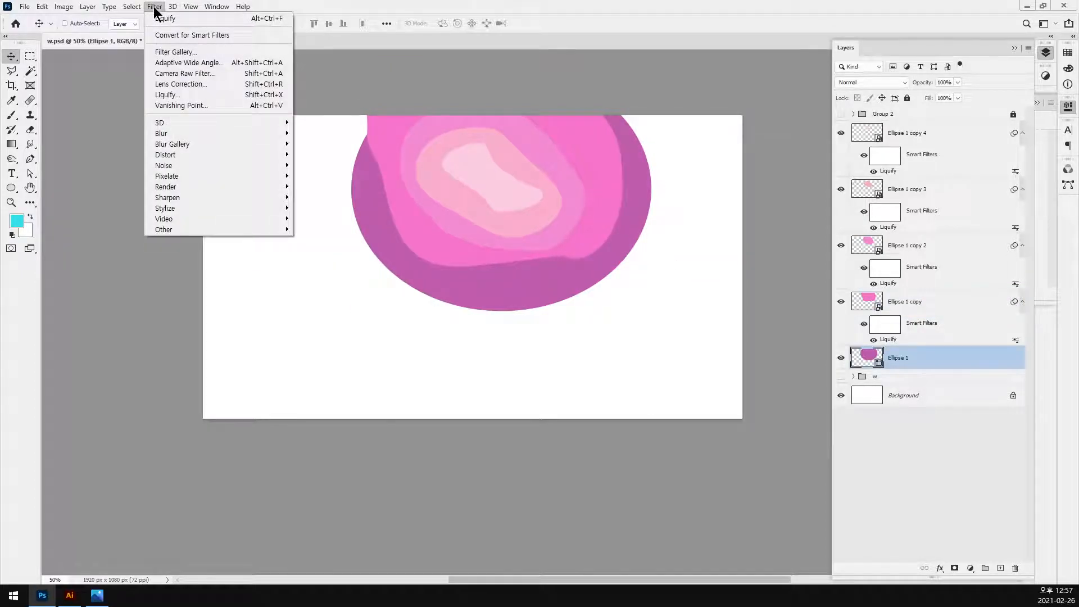
click(168, 92)
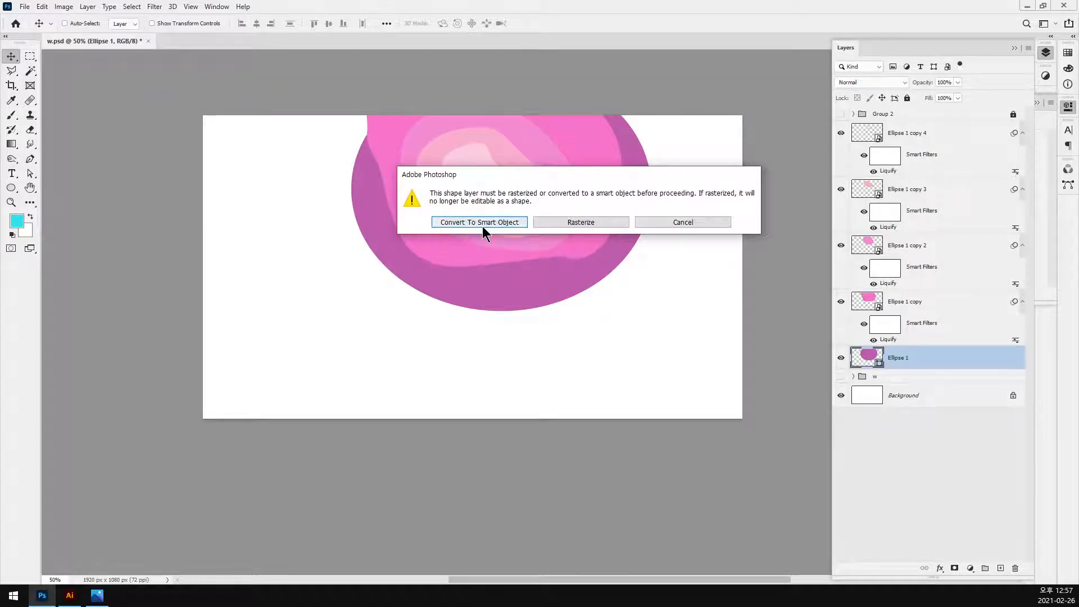
click(689, 222)
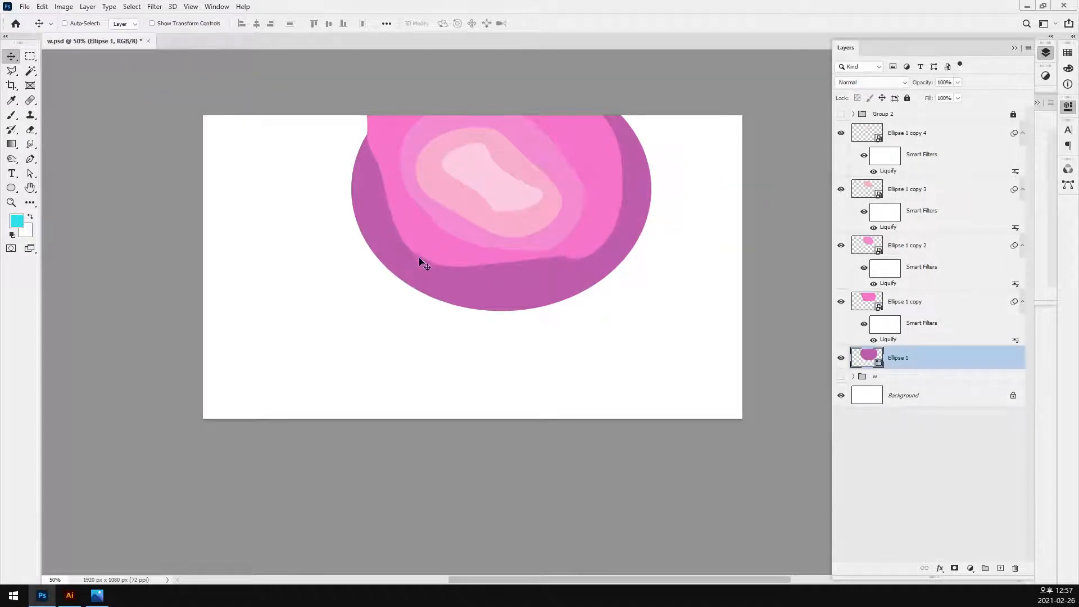
Step: Try to reshape the purple Ellipse 1 with Puppet Warp by placing pins around its rim and pulling the lower ones
click(25, 7)
mouse_move(42, 6)
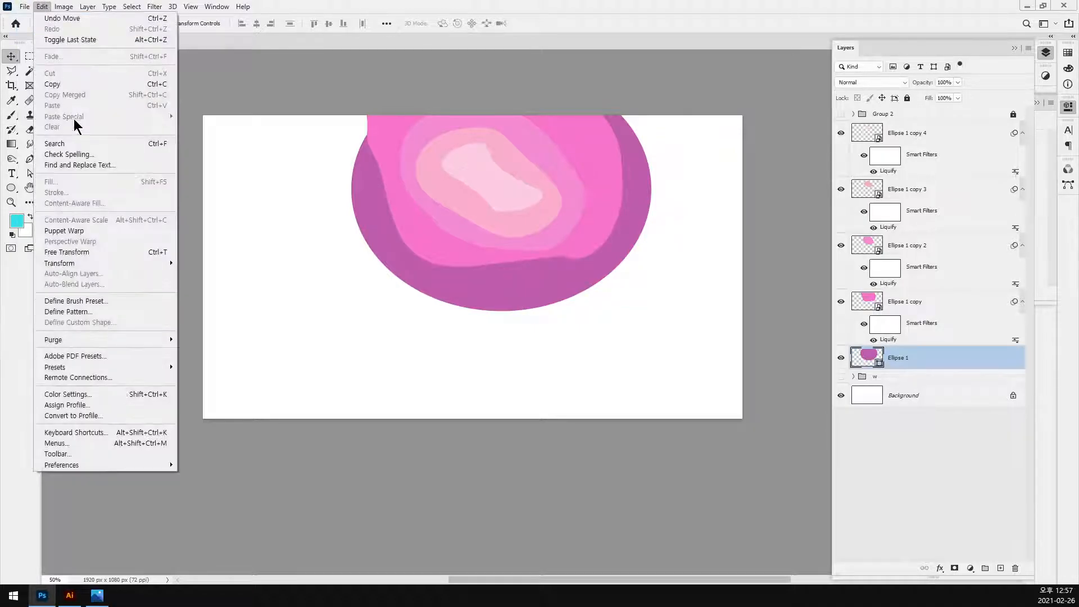
click(70, 234)
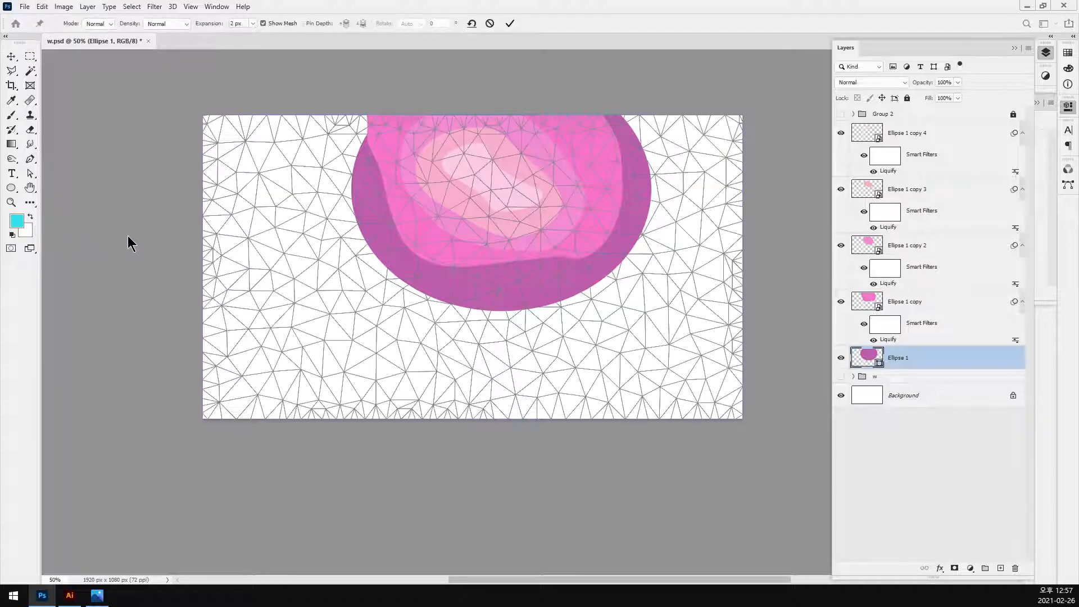
click(407, 252)
click(476, 292)
drag(472, 295, 571, 262)
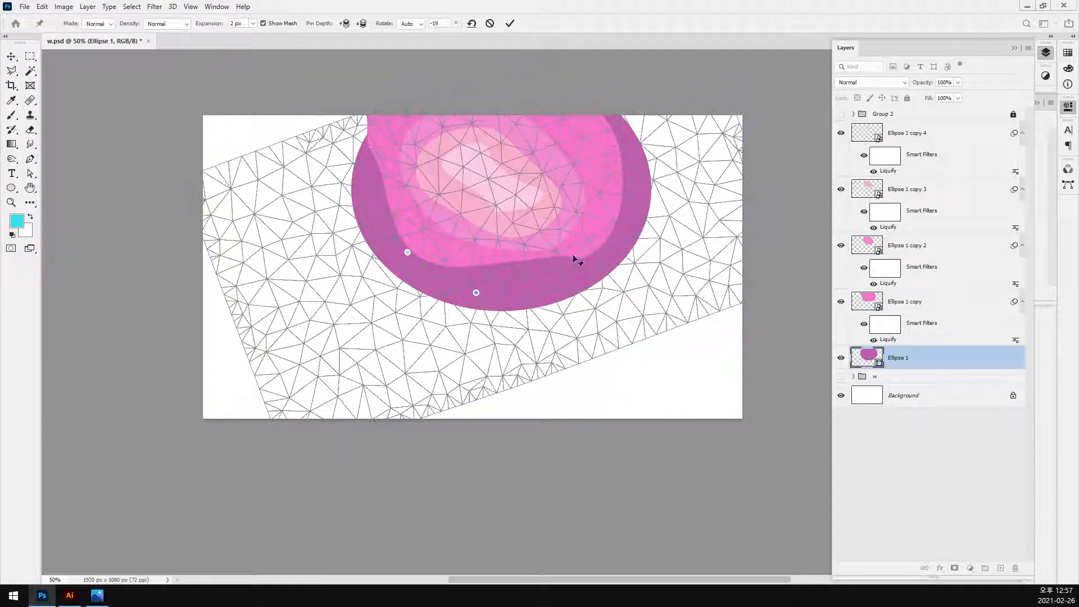
click(585, 254)
click(648, 192)
click(624, 138)
click(368, 169)
drag(408, 252, 421, 221)
drag(478, 306, 518, 511)
drag(479, 295, 479, 263)
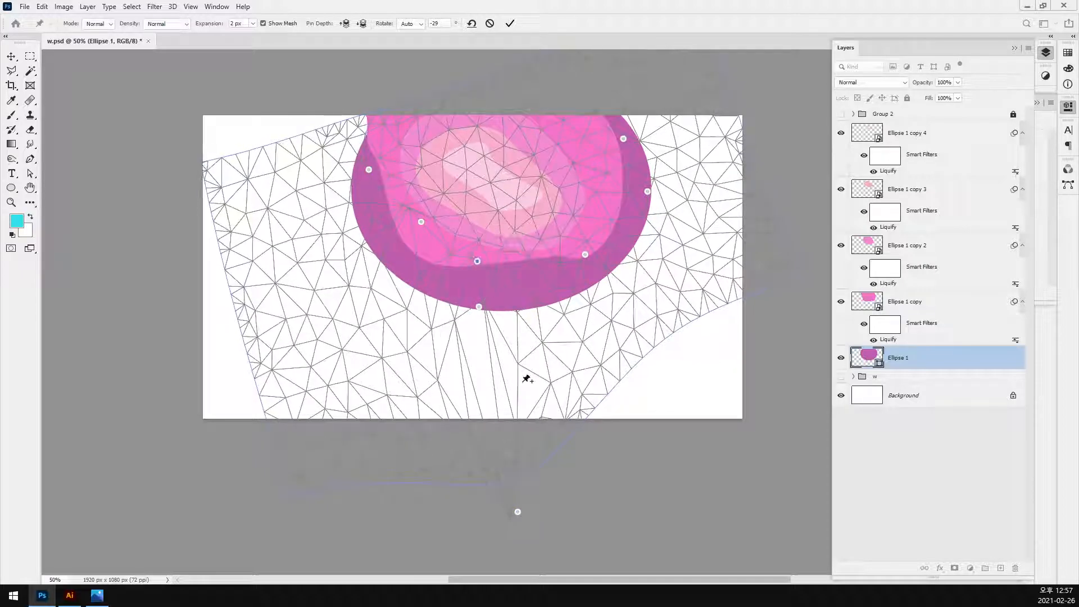
key(Return)
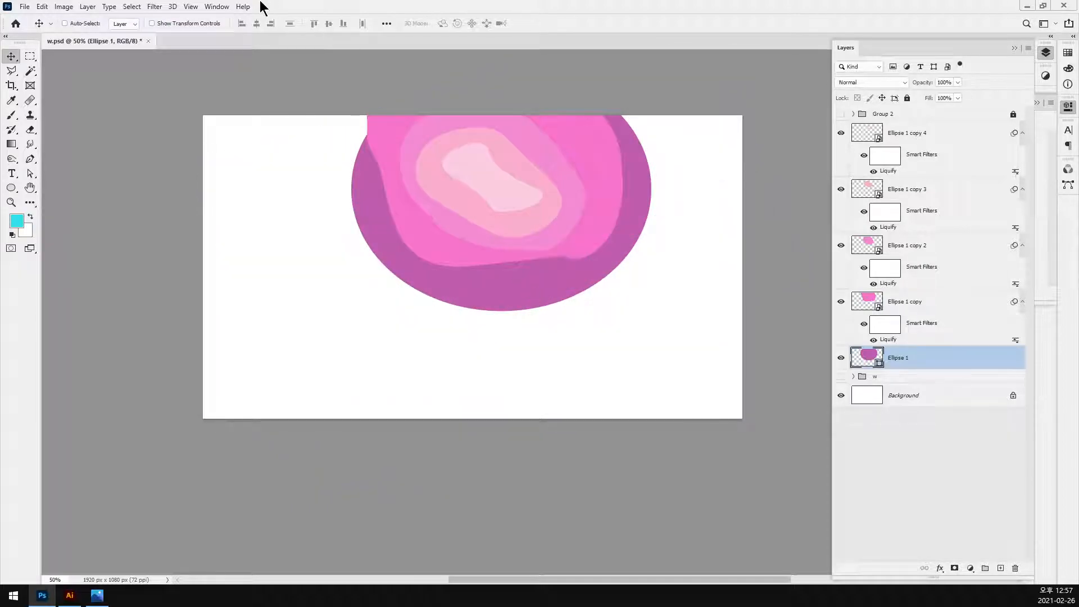
Step: Convert Ellipse 1 to a smart object, Liquify it into a wavy outer contour at brush size 500, and reposition it behind the pink shapes
click(155, 6)
click(200, 104)
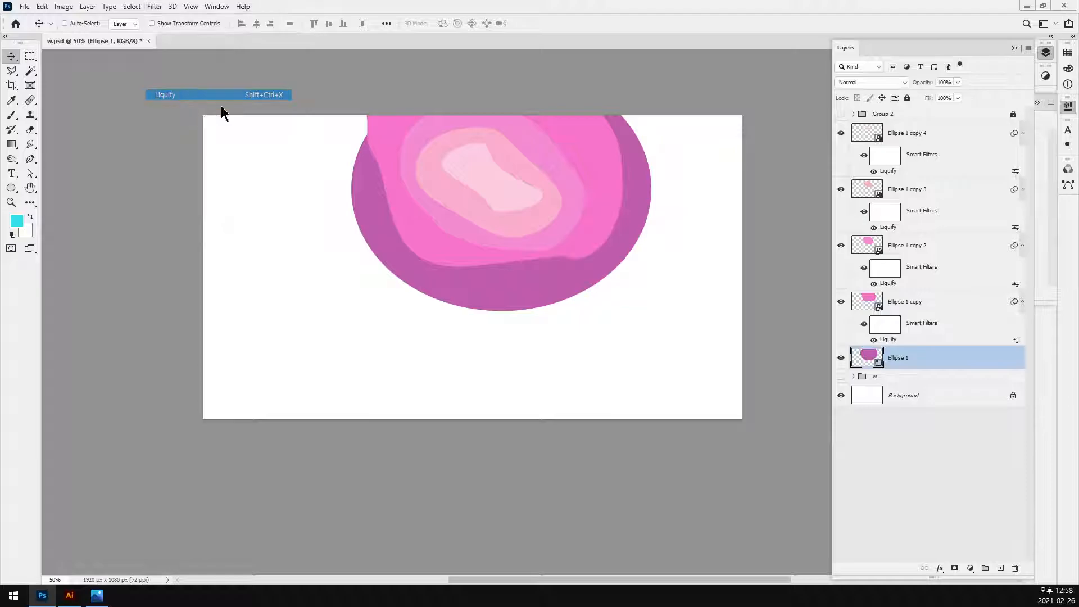
click(482, 224)
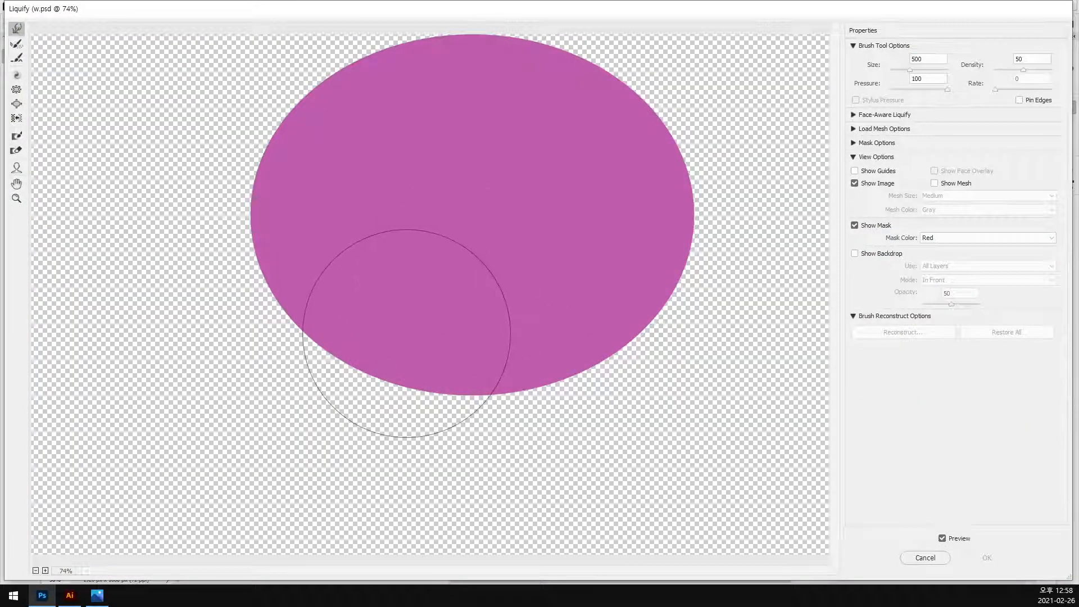
mouse_move(404, 333)
mouse_down()
mouse_move(419, 315)
mouse_move(352, 279)
mouse_move(311, 137)
mouse_move(298, 245)
mouse_move(315, 135)
mouse_move(365, 73)
mouse_move(566, 301)
mouse_move(467, 391)
mouse_move(342, 357)
mouse_move(366, 308)
mouse_move(337, 269)
mouse_up()
click(987, 557)
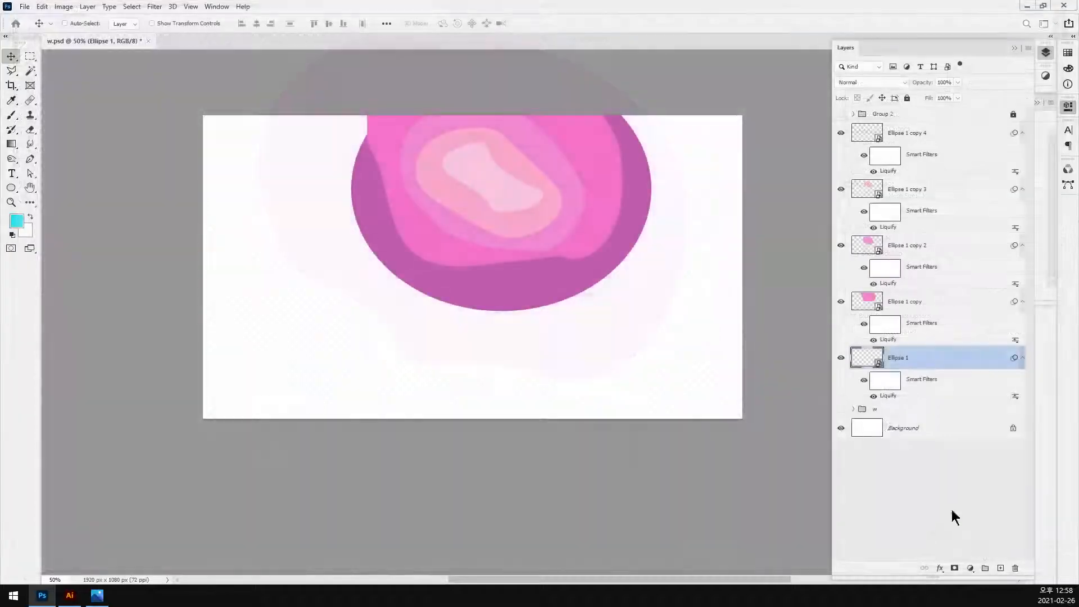
mouse_move(581, 289)
mouse_down()
mouse_move(576, 273)
mouse_move(597, 278)
mouse_up()
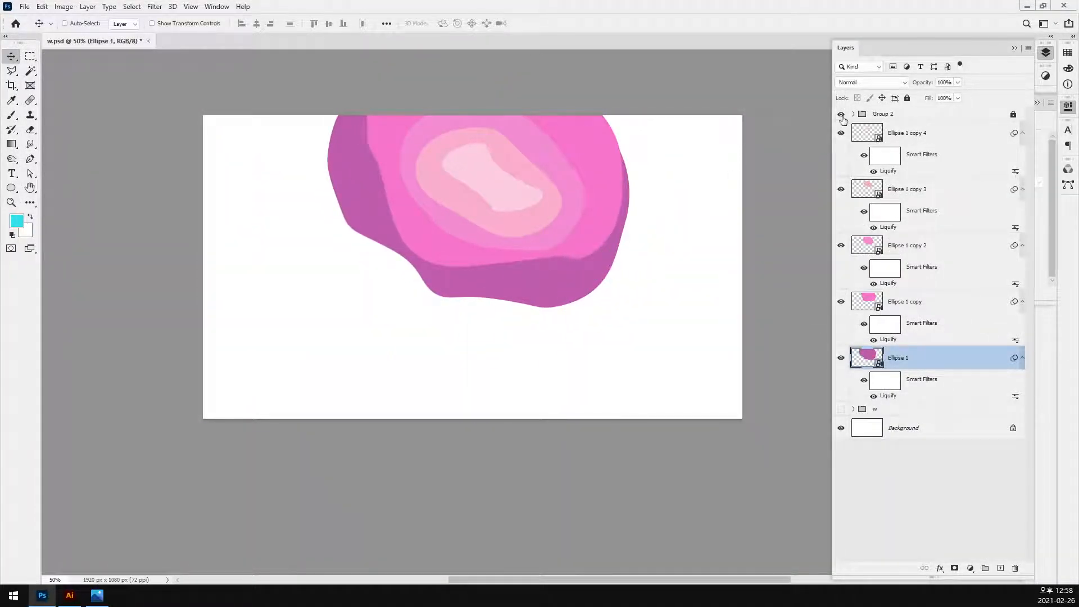
Step: Show Group 2, collapse the smart filters of Ellipse 1 copy 4, select that layer, and compare the letter with the reference image
click(841, 114)
click(495, 240)
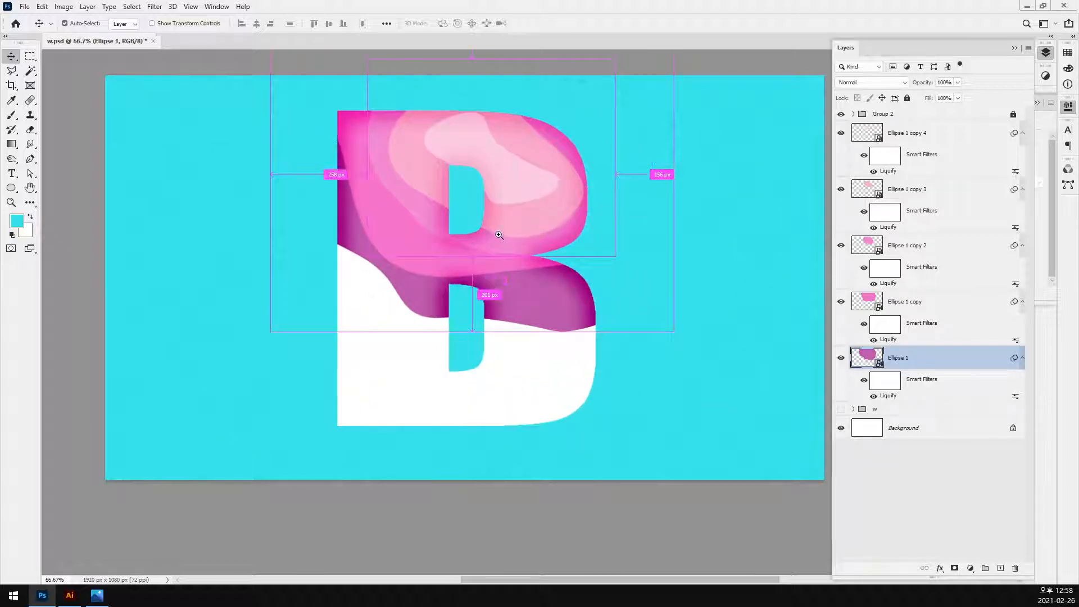
click(1022, 134)
click(893, 140)
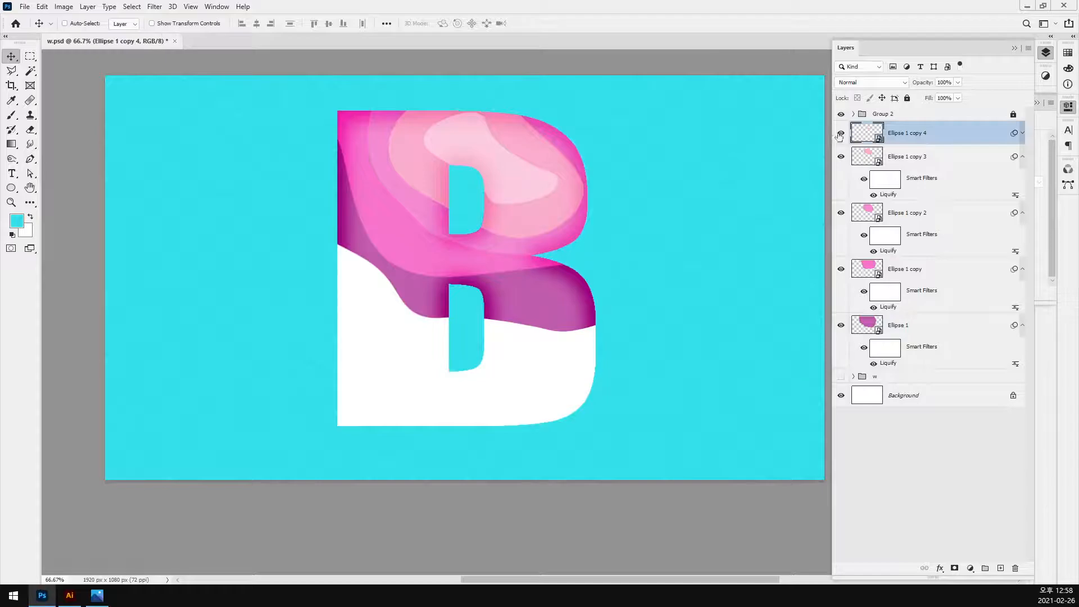
click(841, 133)
click(98, 597)
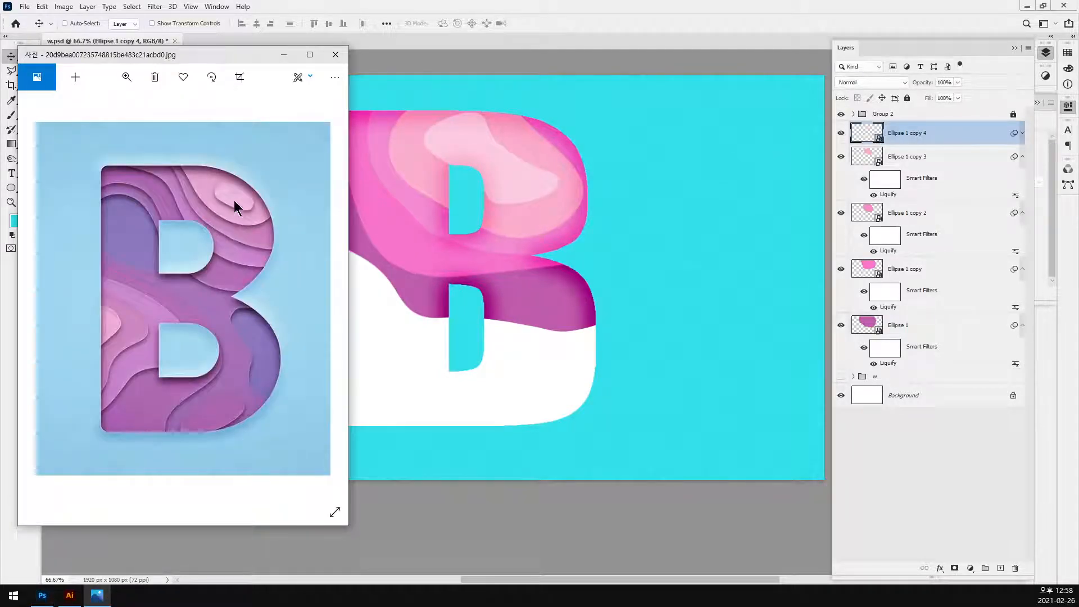
click(984, 133)
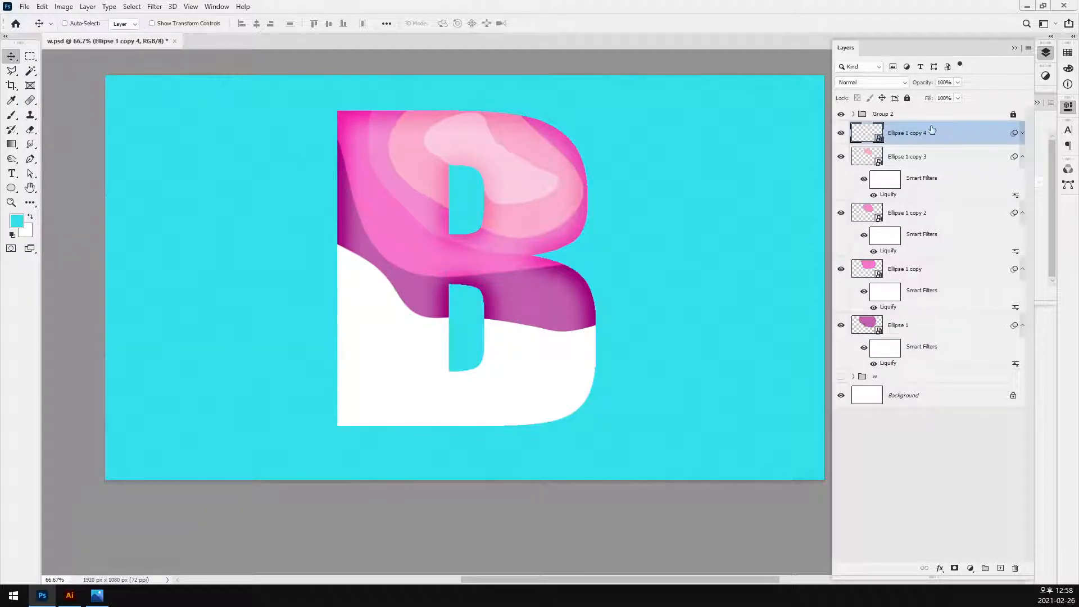
Step: Add a Drop Shadow to Ellipse 1 copy 4 with the blend mode set to Linear Burn
double_click(966, 133)
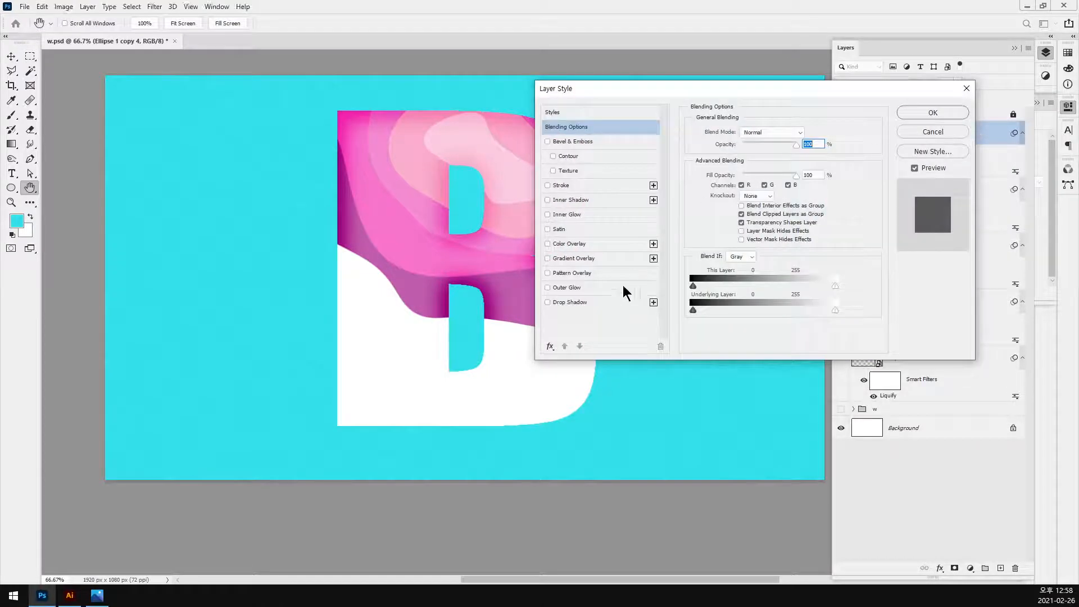
drag(695, 95, 751, 92)
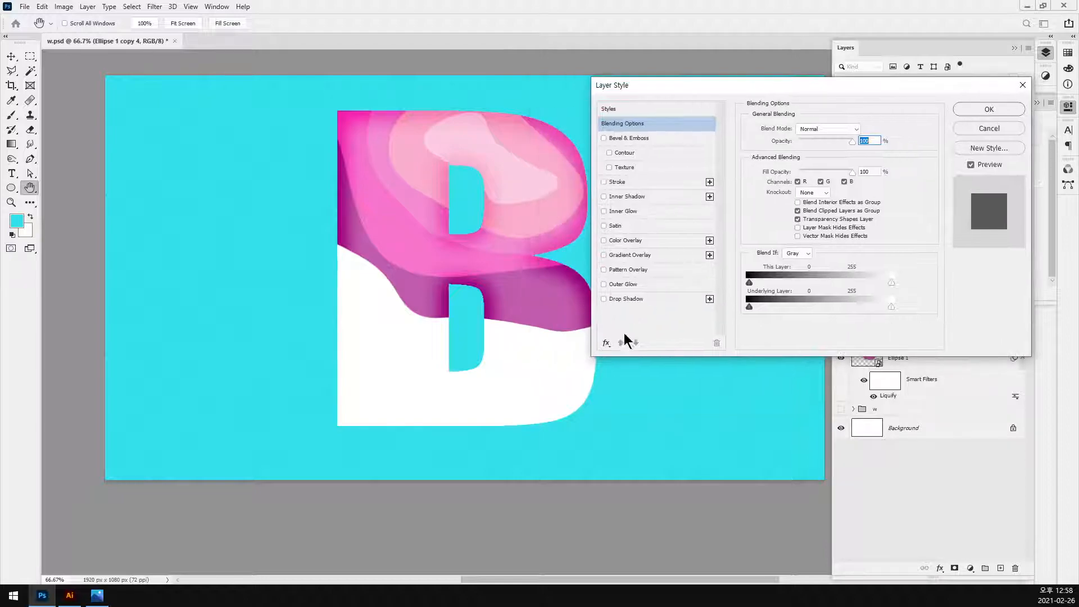
click(628, 298)
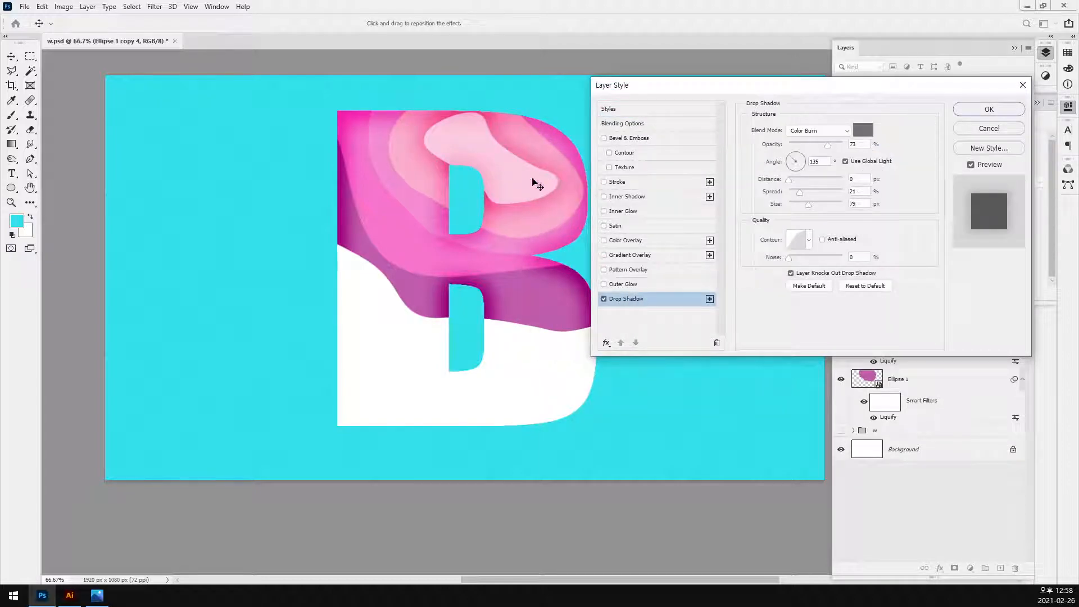
click(844, 131)
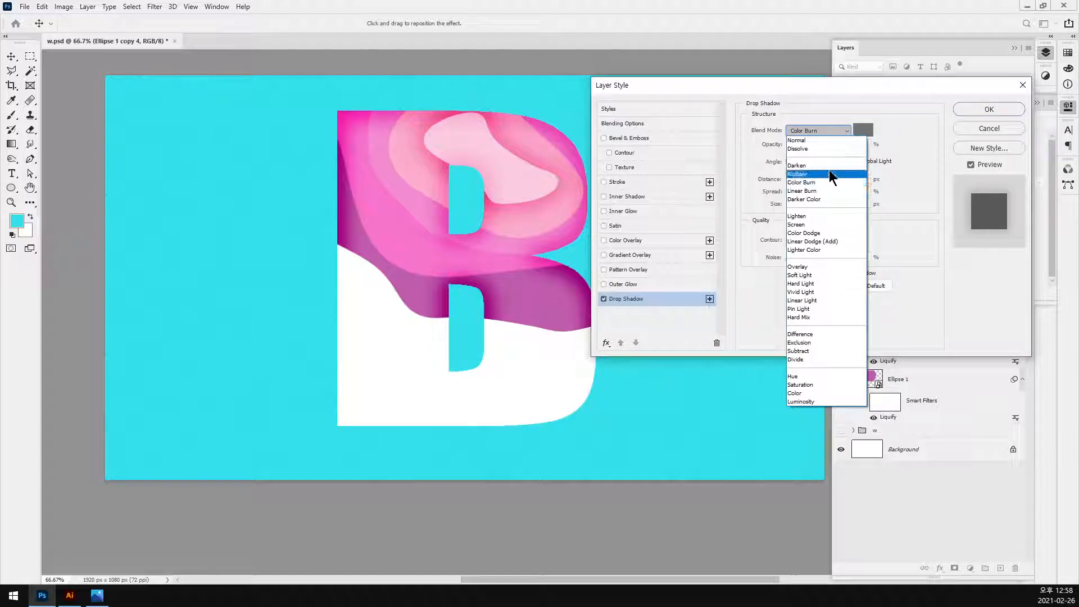
click(831, 172)
click(818, 130)
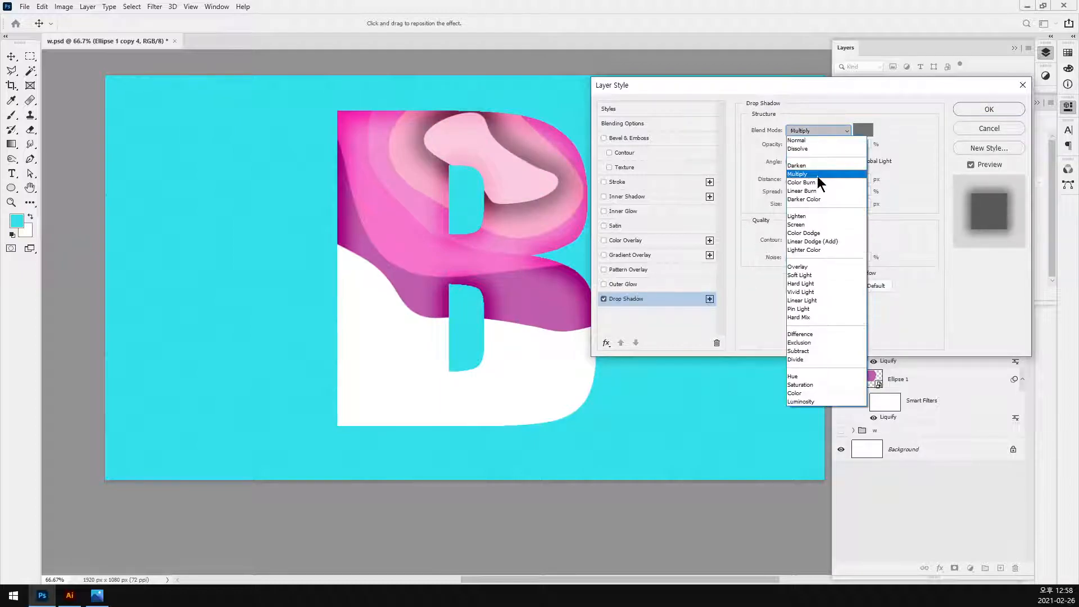
click(821, 192)
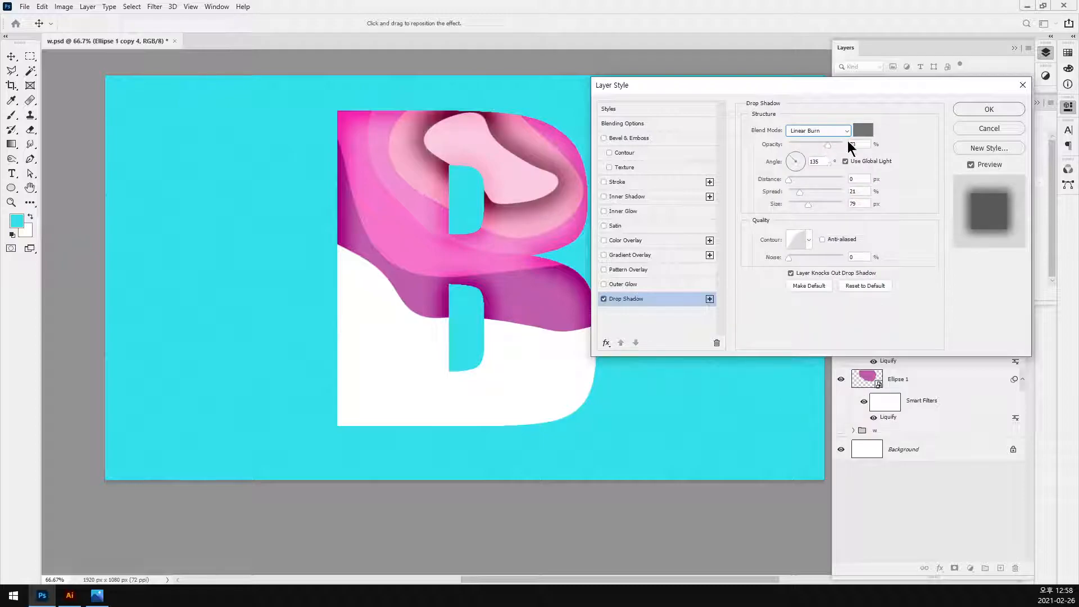
Step: Set the drop shadow to 34% opacity, 11 px distance, 3% spread and 46 px size, and compare it with the reference image
drag(813, 151, 810, 151)
mouse_move(804, 206)
mouse_down()
mouse_move(795, 183)
mouse_move(802, 194)
mouse_up()
click(790, 158)
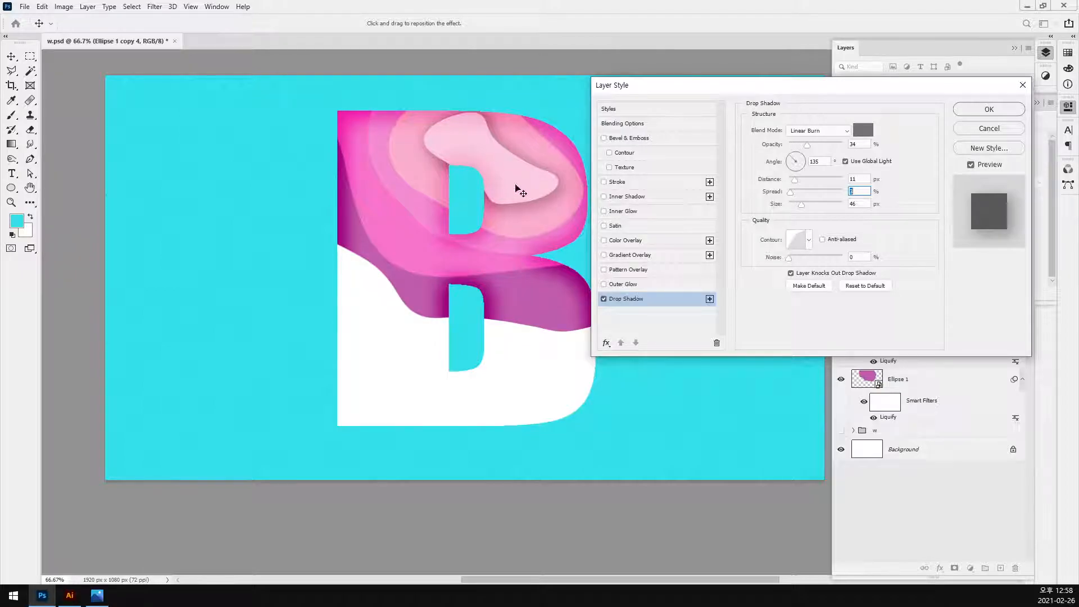
click(97, 596)
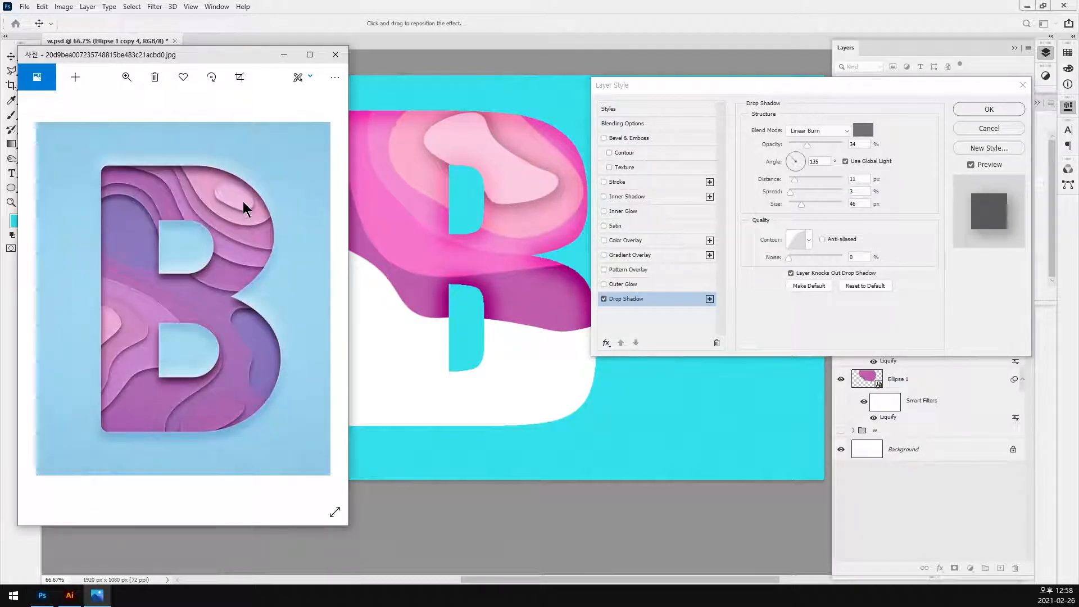
Step: Add a downward Inner Bevel to Ellipse 1 copy 4 with 105% depth, 7 px size and 7 px softening
click(794, 326)
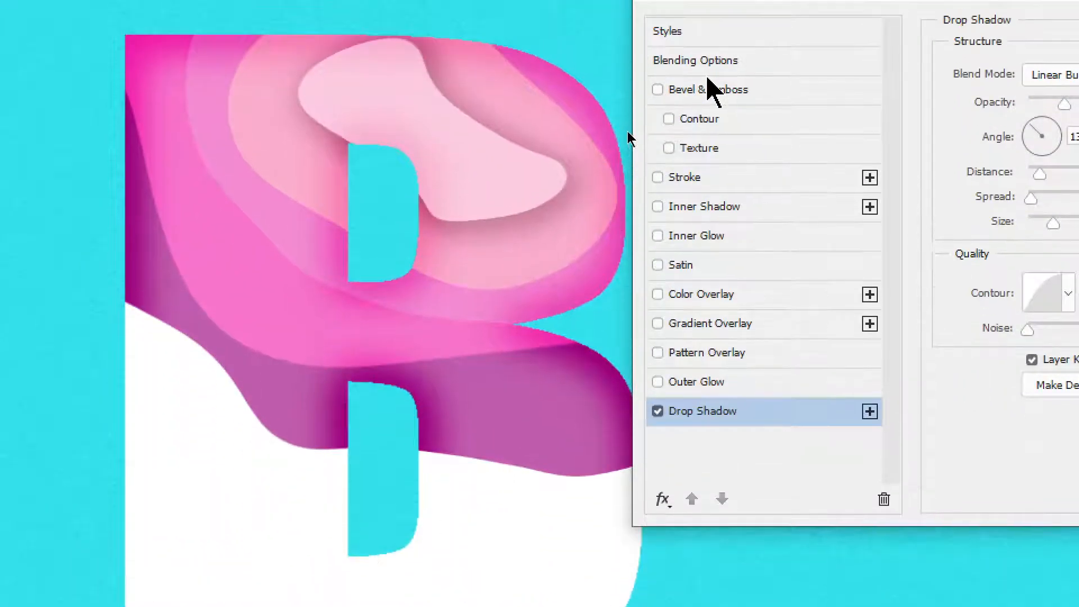
click(710, 30)
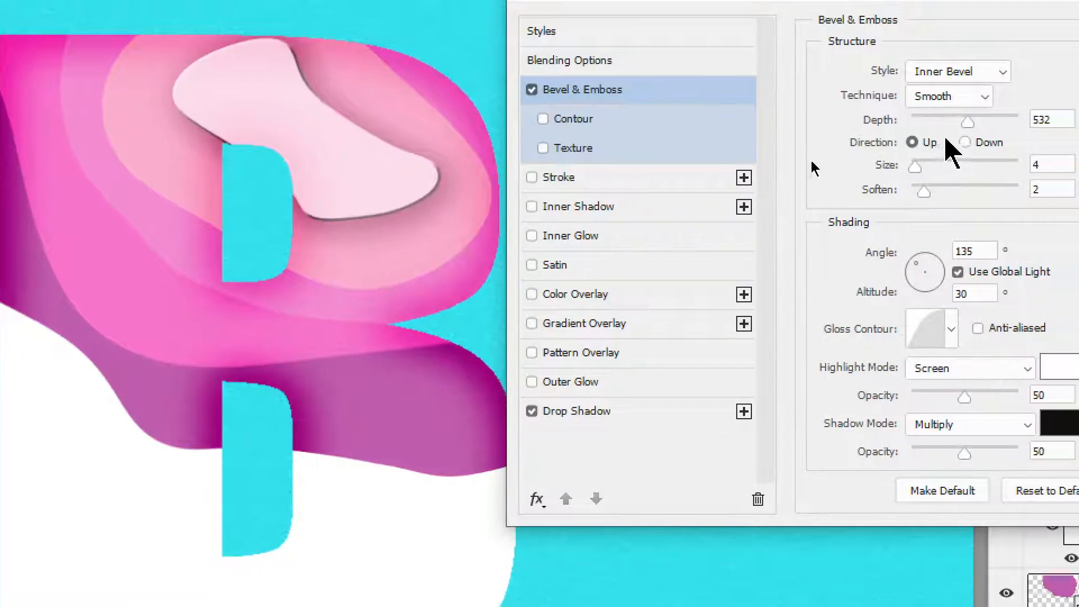
drag(944, 123, 898, 190)
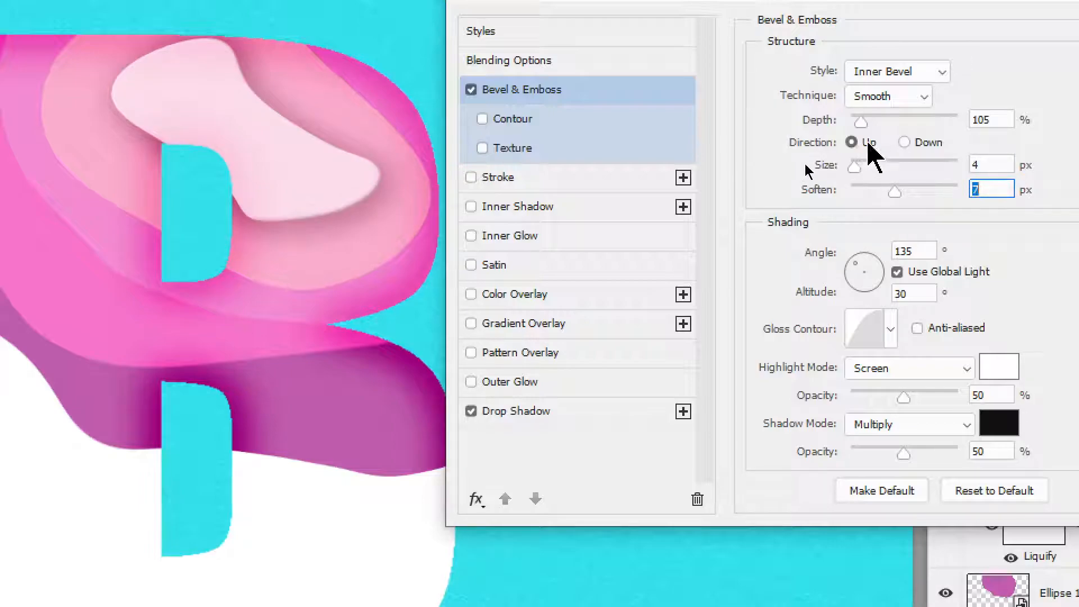
click(904, 143)
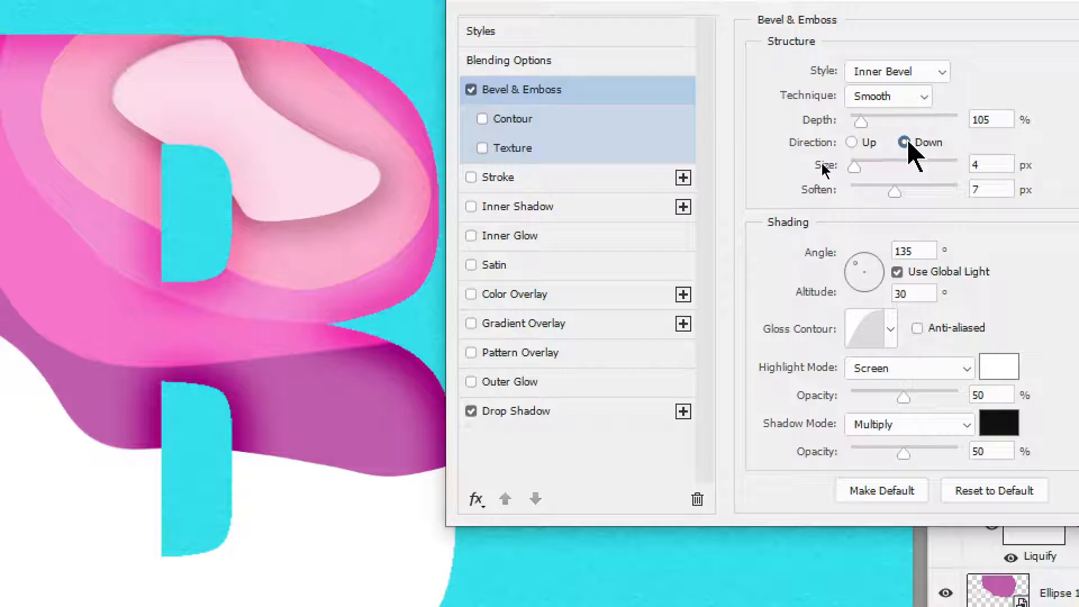
click(851, 143)
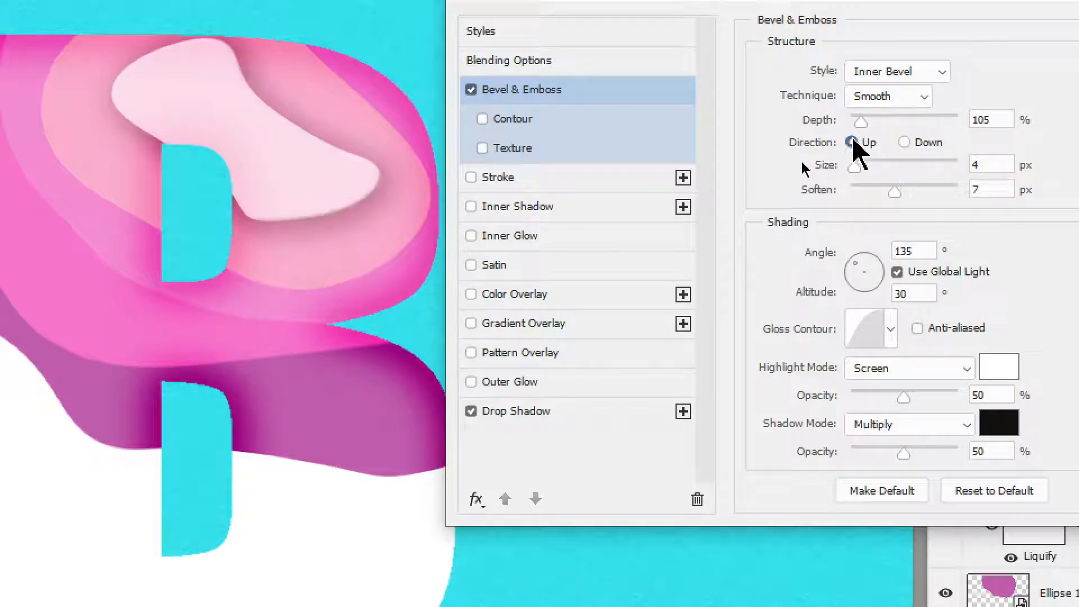
click(904, 142)
drag(856, 167, 859, 170)
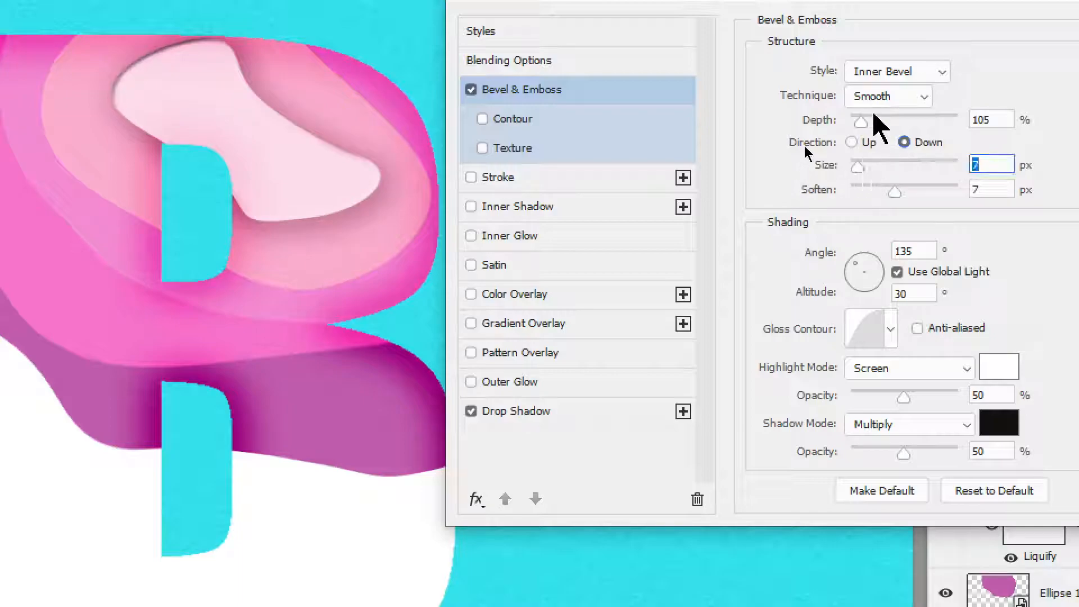
Step: Try the Outer Bevel and Emboss styles on the bevel, comparing up and down directions, and return to Inner Bevel
click(878, 84)
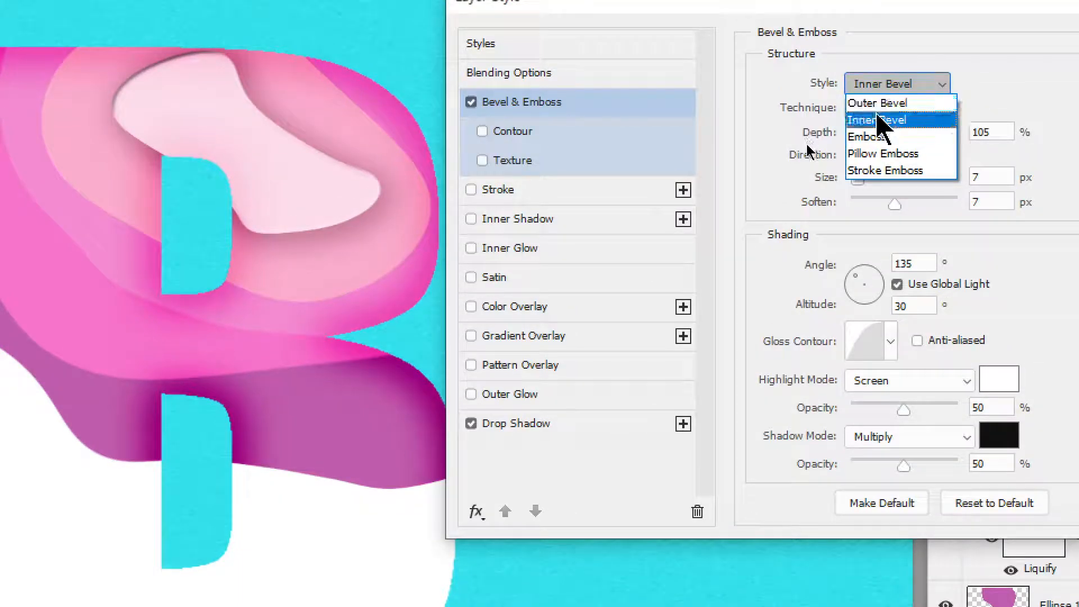
click(893, 104)
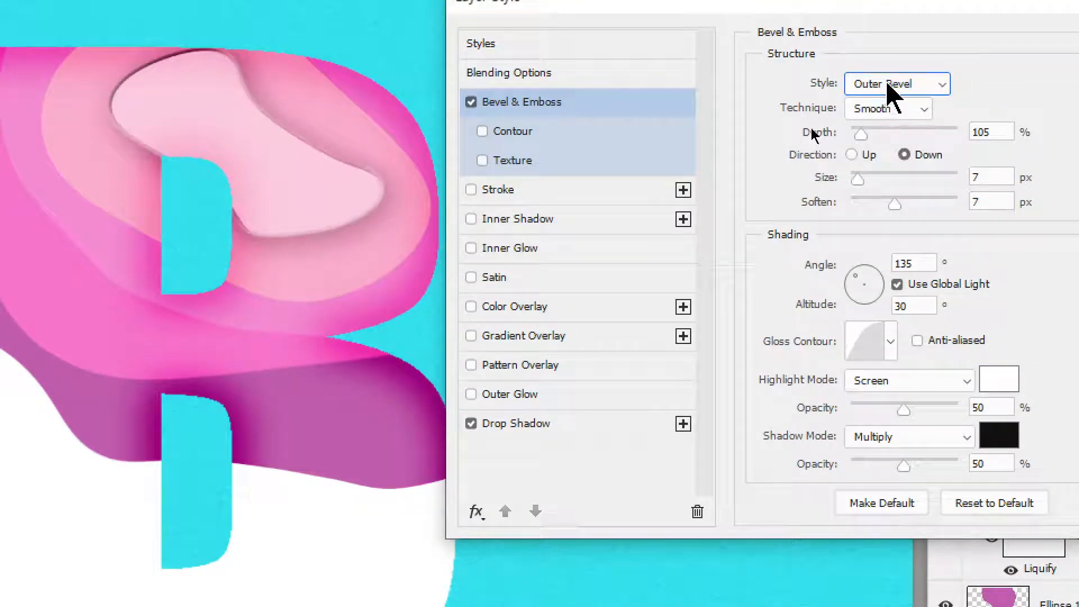
click(860, 154)
click(904, 154)
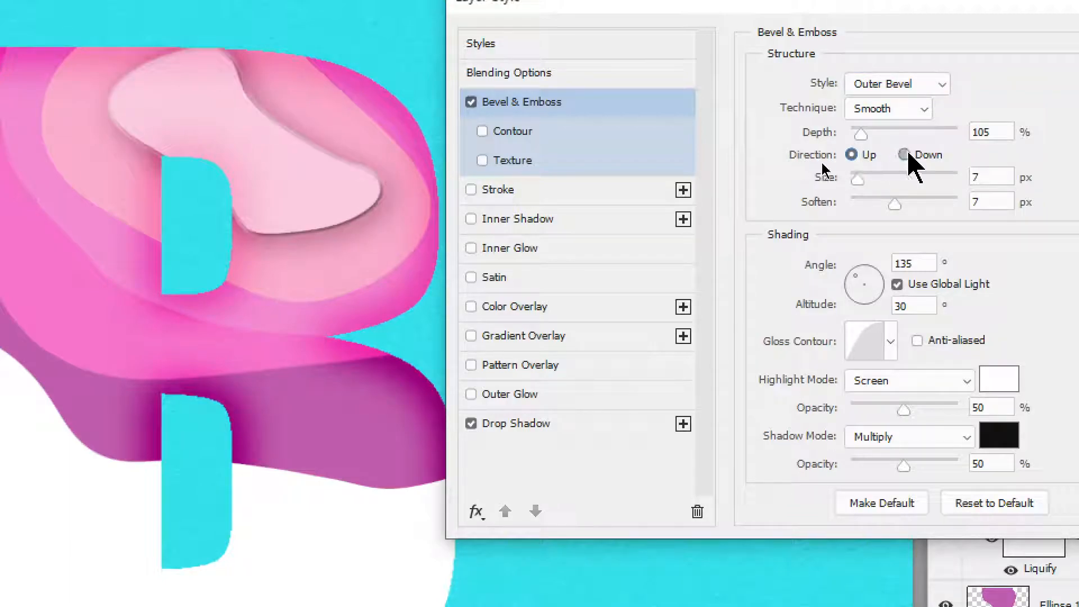
click(913, 84)
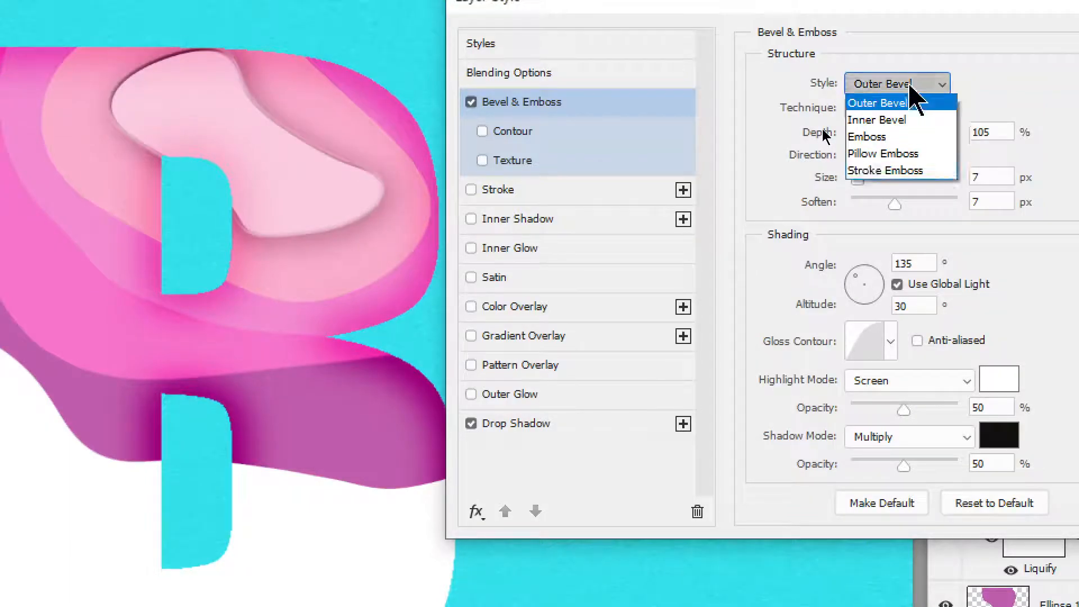
click(922, 137)
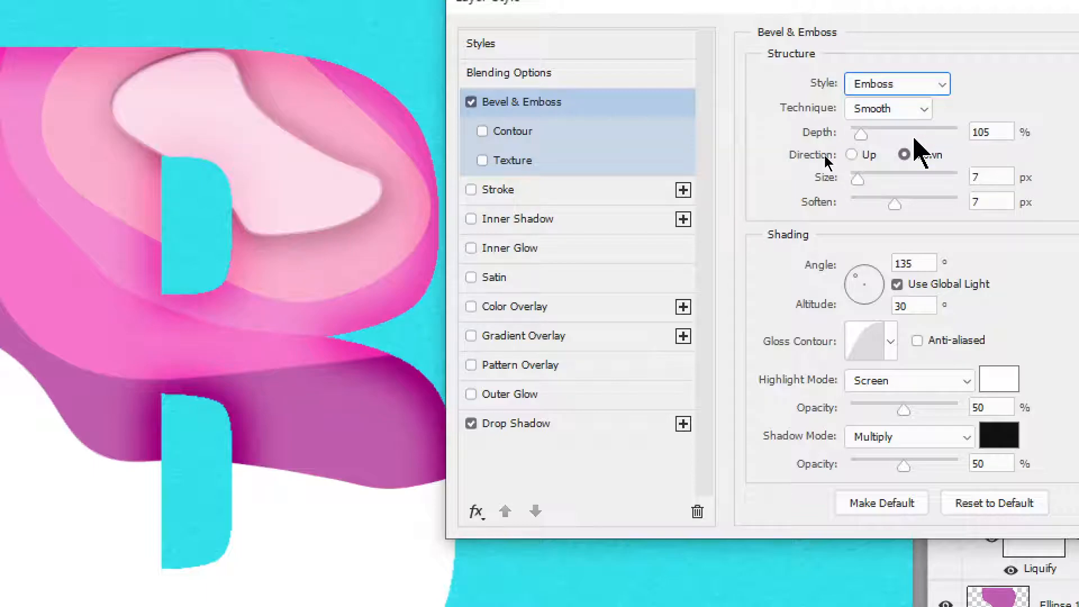
click(919, 85)
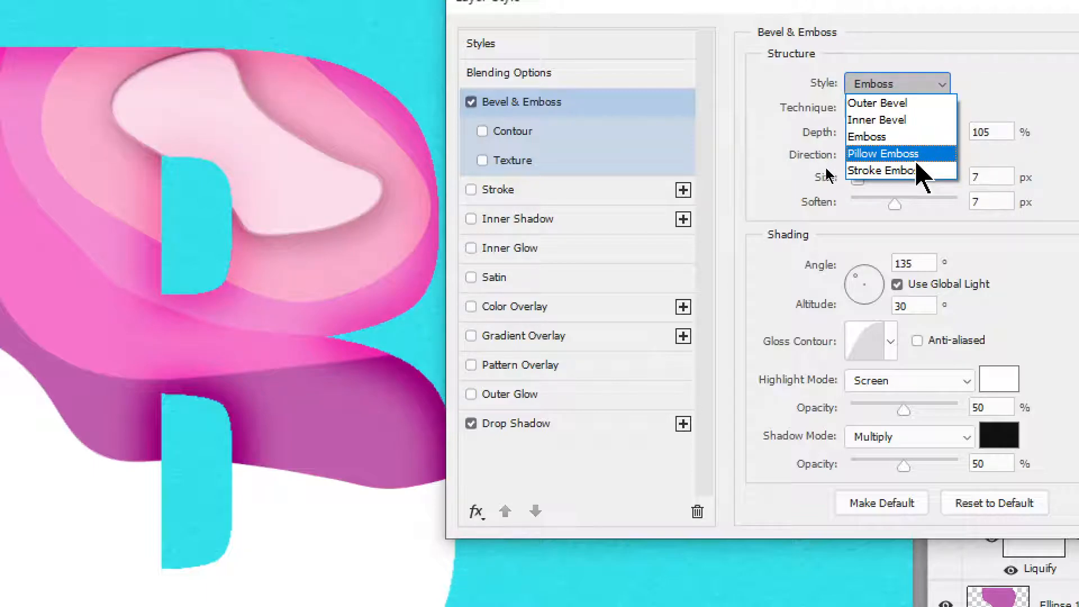
click(917, 120)
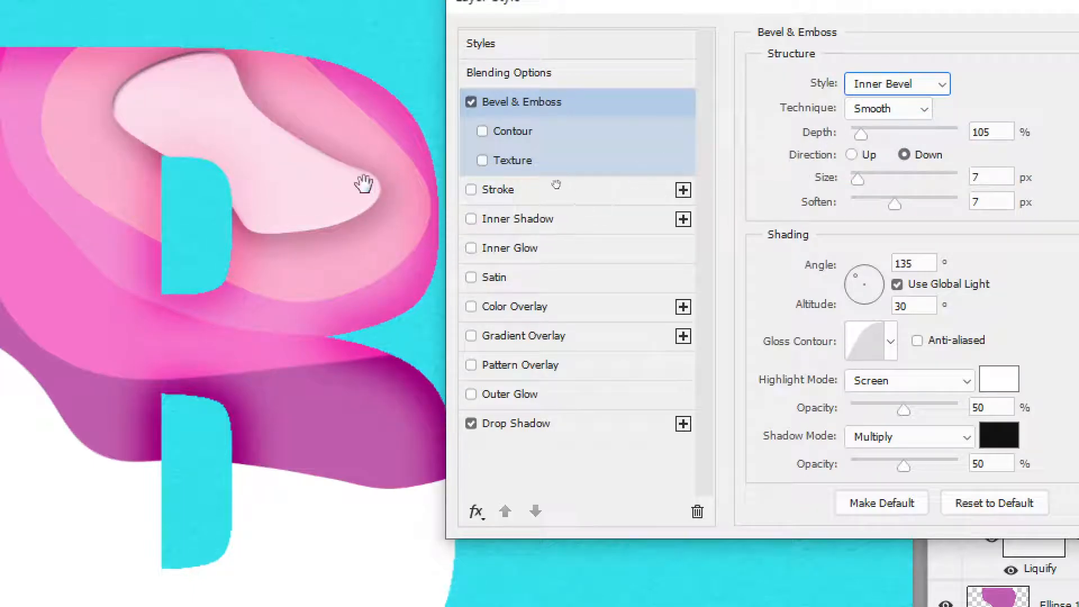
Step: Give the bevel a custom gloss contour through input 51% and output 57%, with direction Down and softening at 2 px
click(862, 344)
mouse_move(605, 231)
mouse_down()
mouse_move(655, 276)
mouse_move(606, 244)
mouse_move(701, 316)
mouse_move(641, 262)
mouse_up()
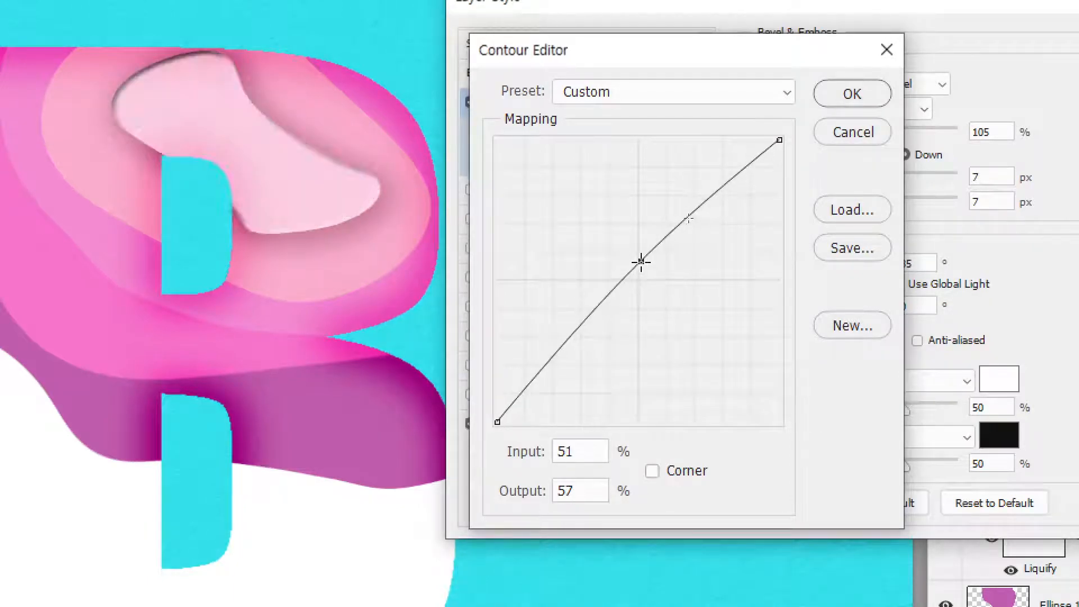
click(866, 93)
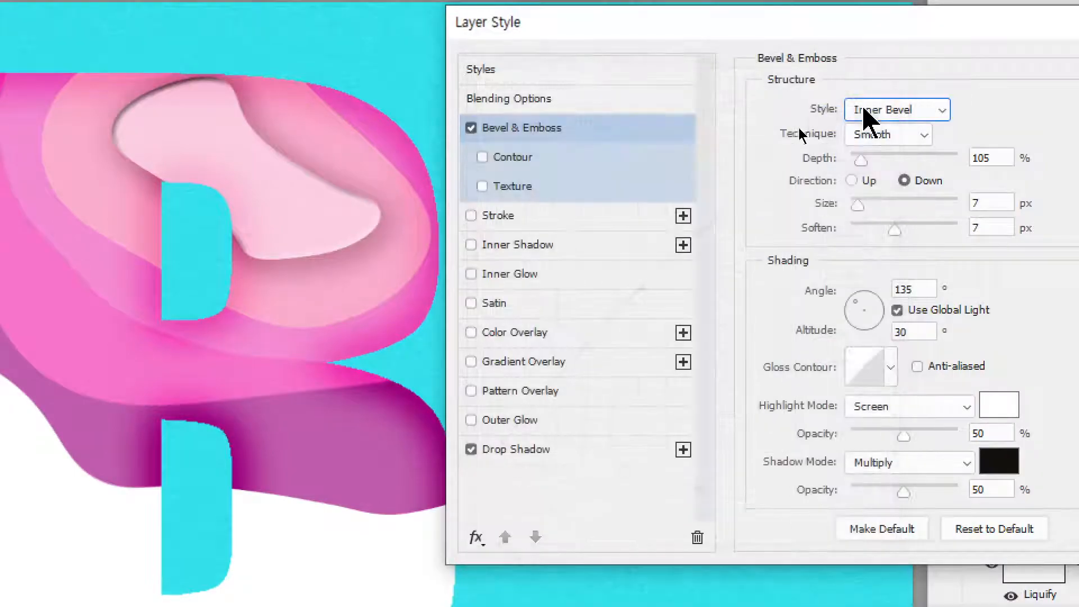
click(851, 179)
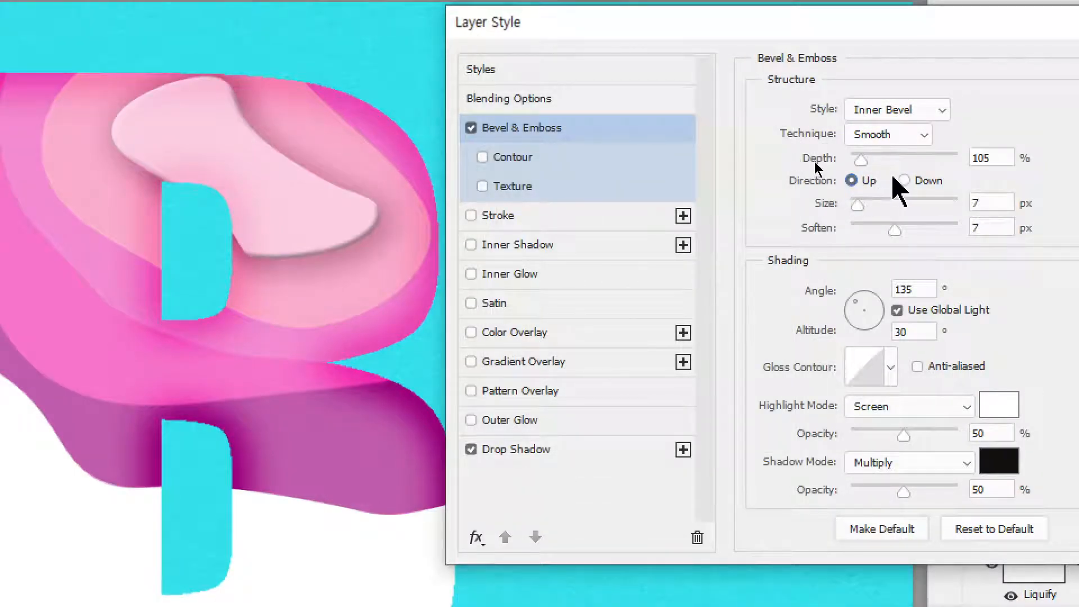
click(904, 180)
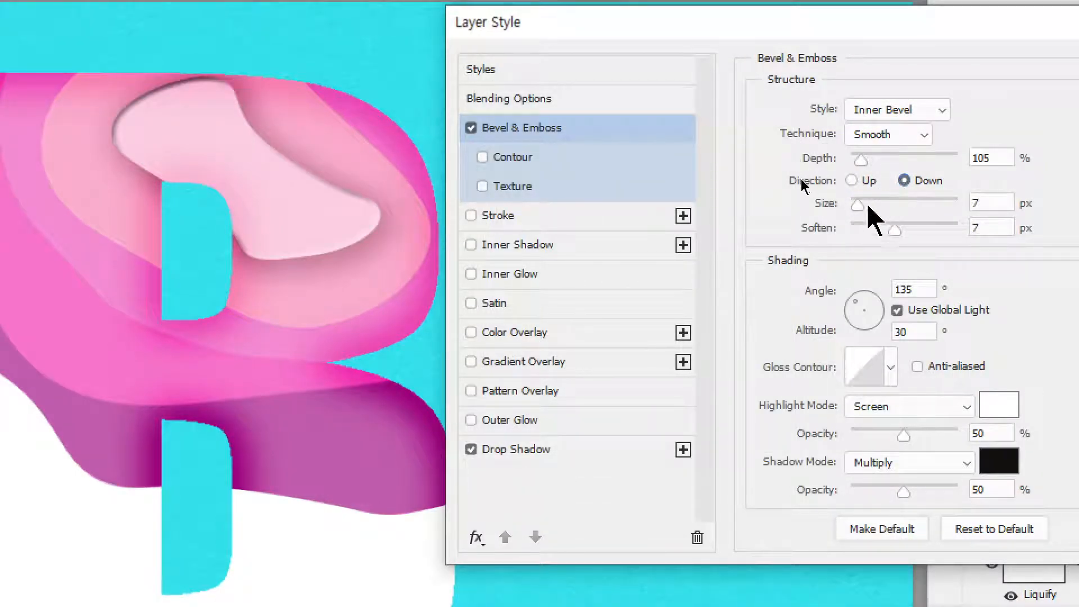
click(886, 227)
drag(875, 232, 855, 236)
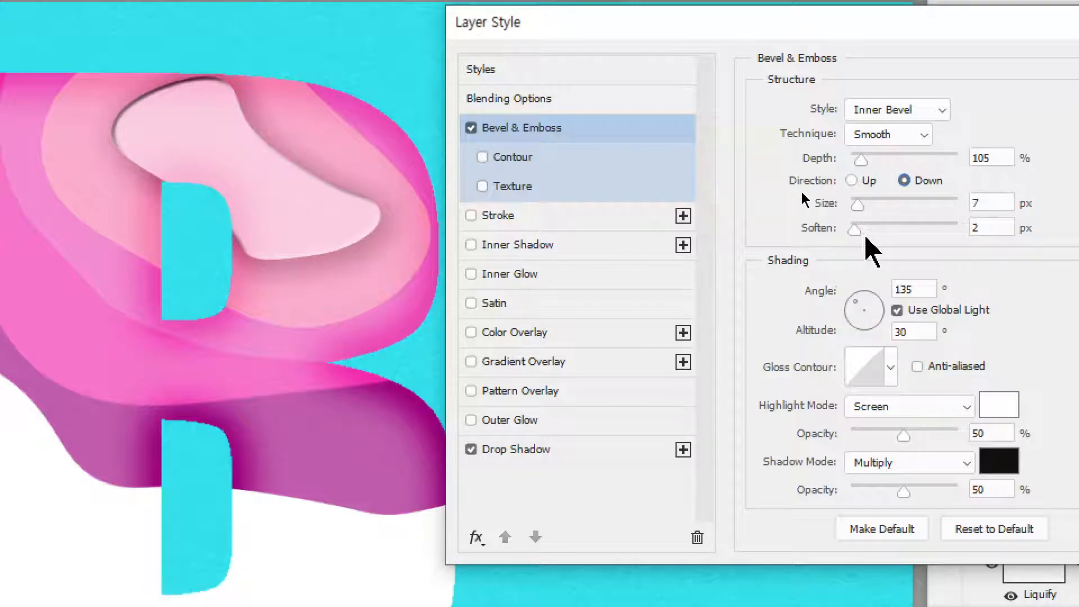
Step: Try the Texture option on the bevel, turn it off again, and apply the layer style to Ellipse 1 copy 4
click(538, 188)
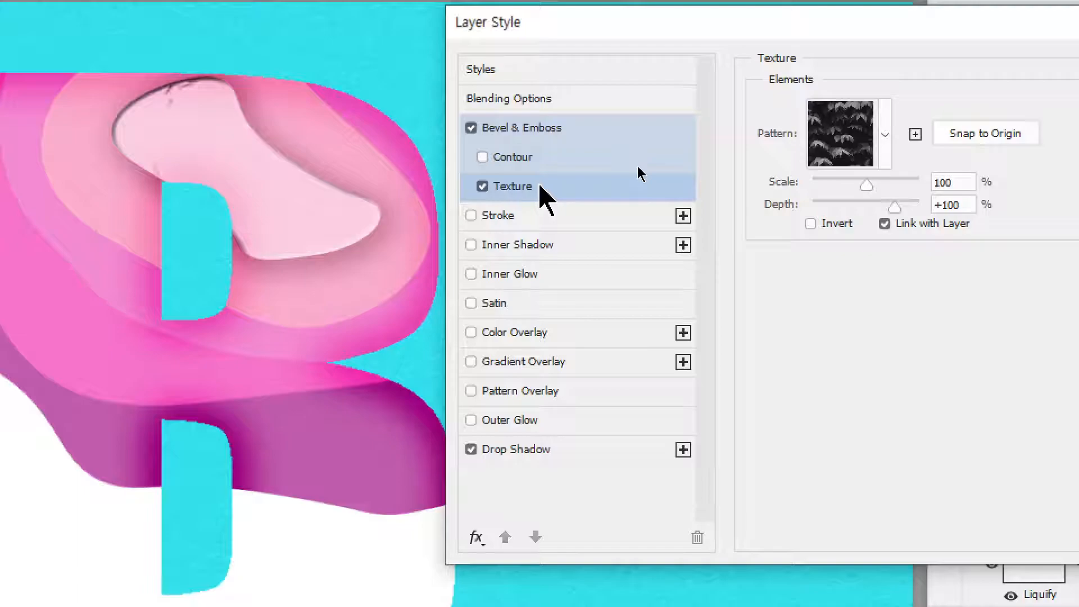
click(483, 188)
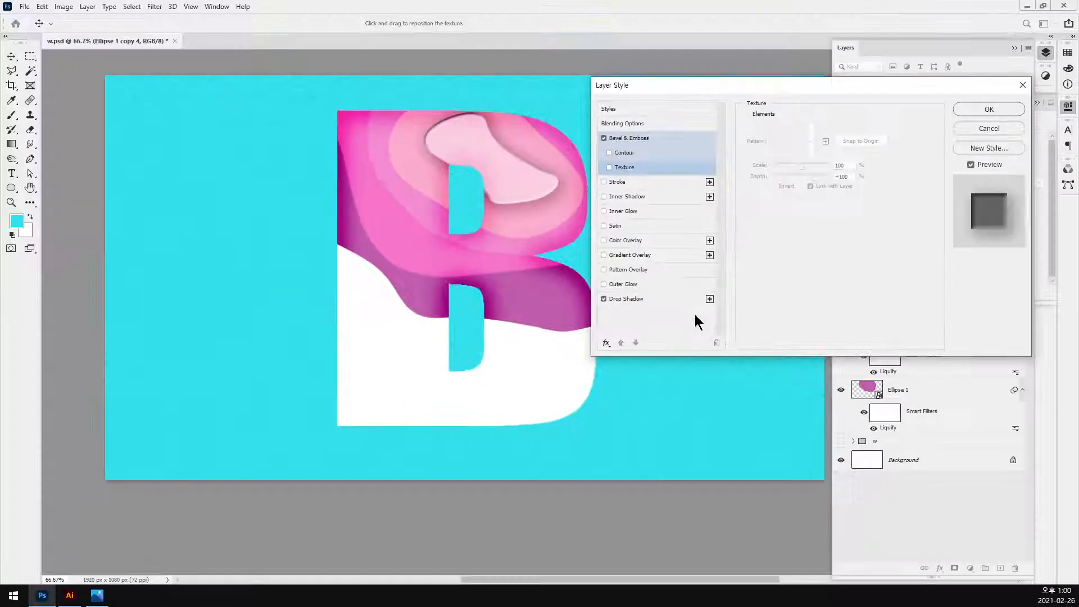
click(989, 109)
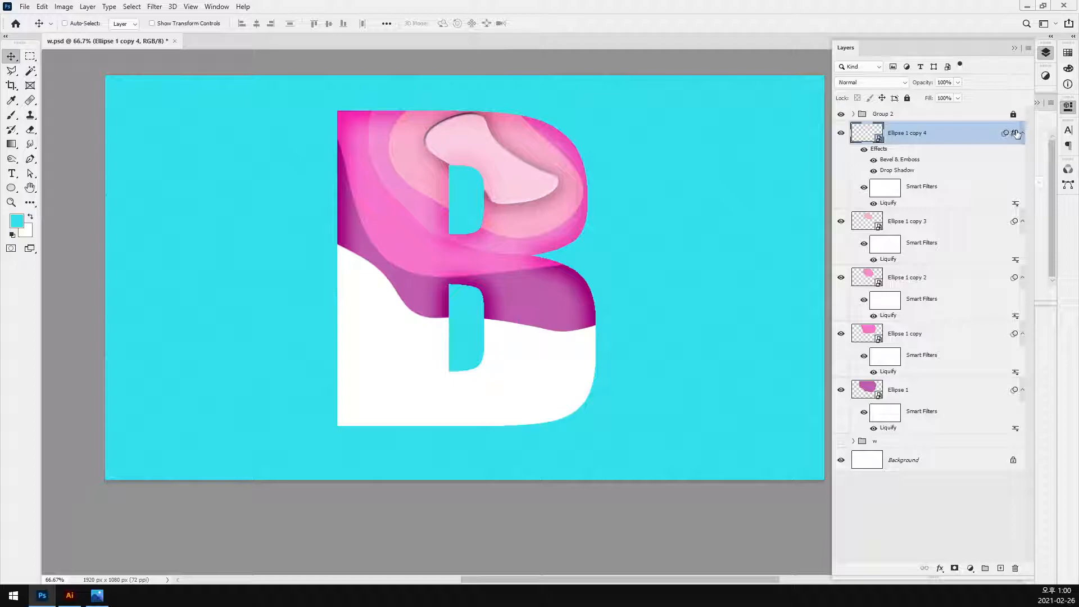
Step: Copy the bevel and drop shadow effects of Ellipse 1 copy 4 to Ellipse 1 copy 3, copy 2, copy and Ellipse 1
drag(1017, 133, 1014, 404)
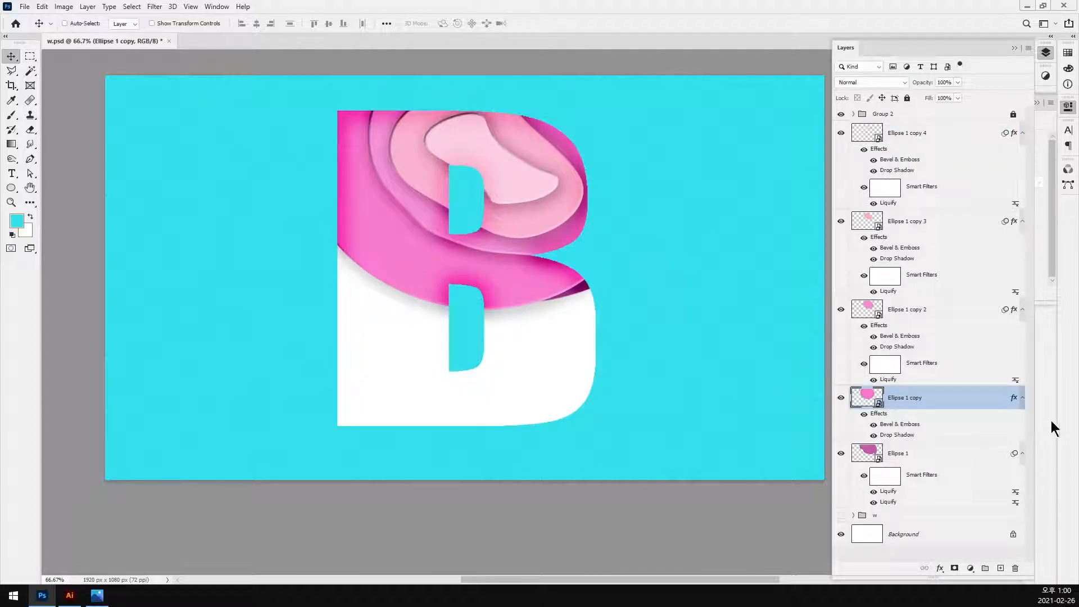
drag(1013, 397, 998, 453)
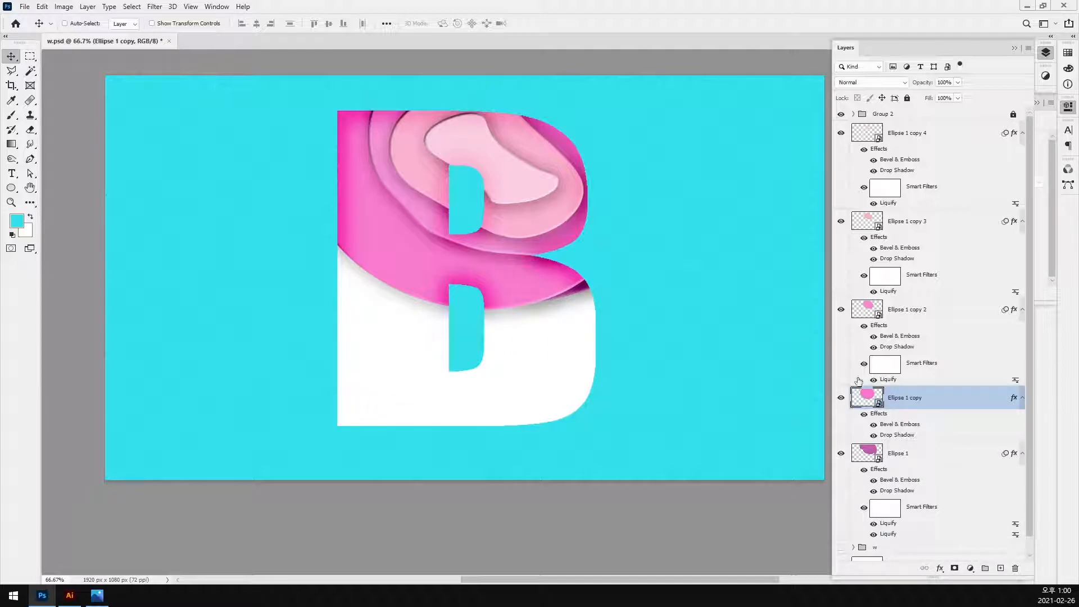
Step: Hide the Ellipse 1 copy layer, save the document, and deselect all layers
click(839, 398)
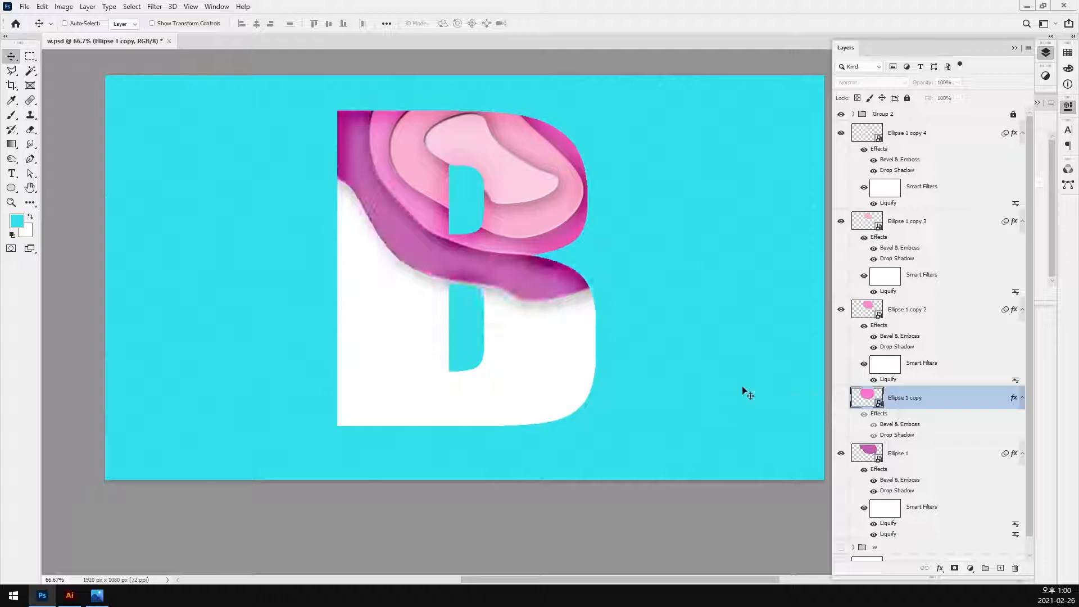
key(ctrl)
key(ctrl+s)
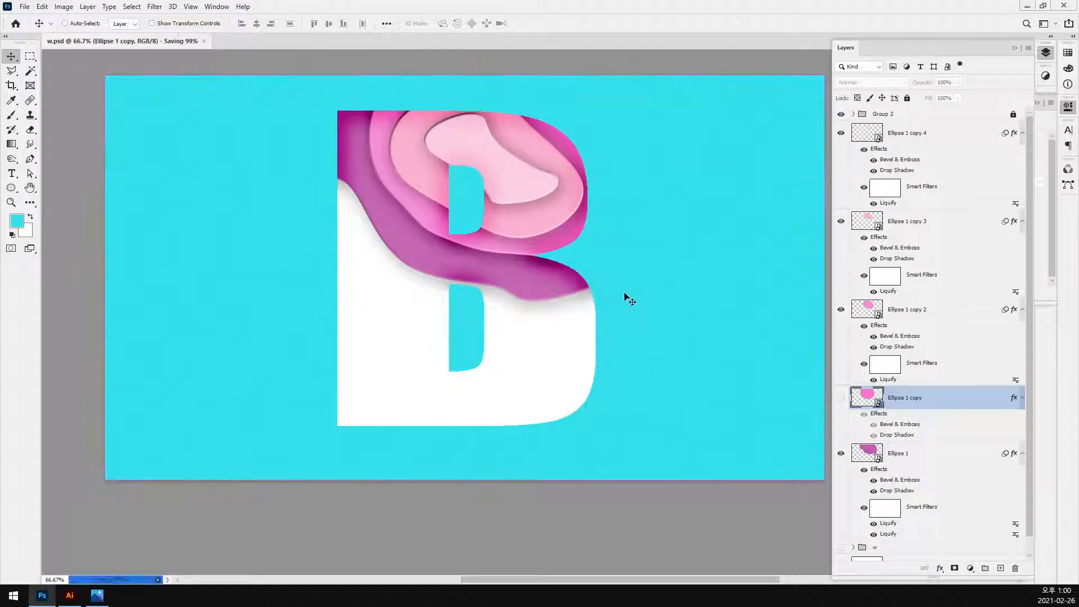
key(ctrl)
ctrl+click(717, 212)
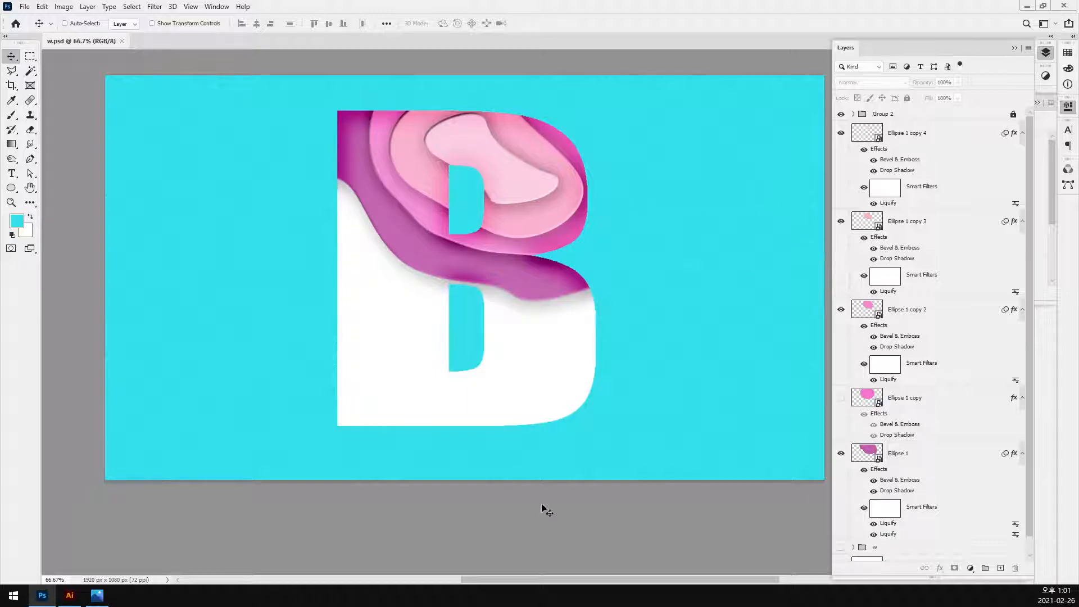
Step: Hide the Bevel & Emboss effect on Ellipse 1 copy 4, Ellipse 1 copy 3 and Ellipse 1 copy 2
click(871, 162)
click(874, 248)
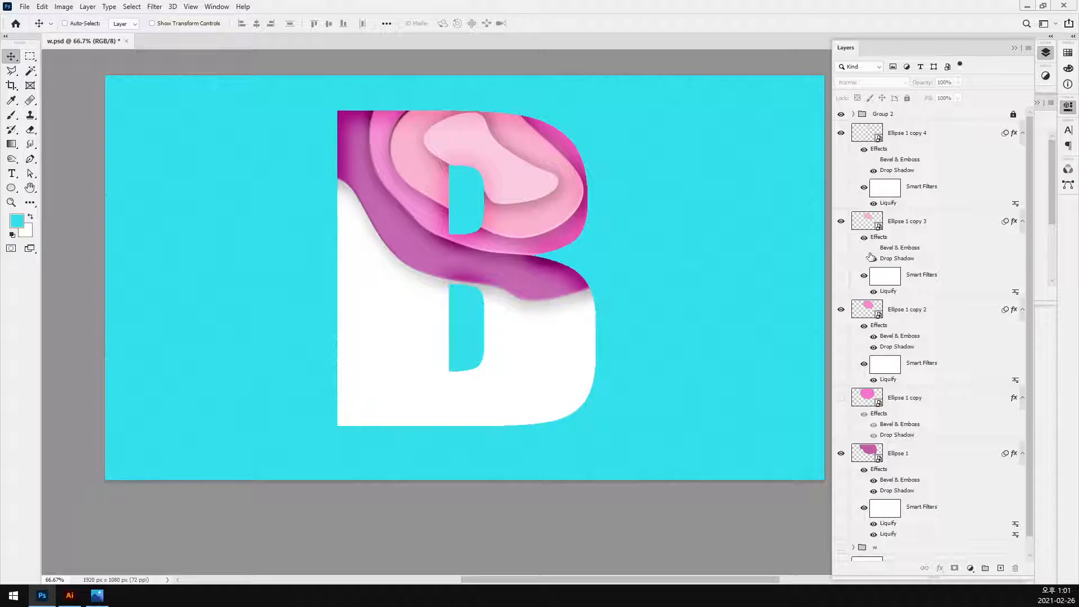
click(873, 336)
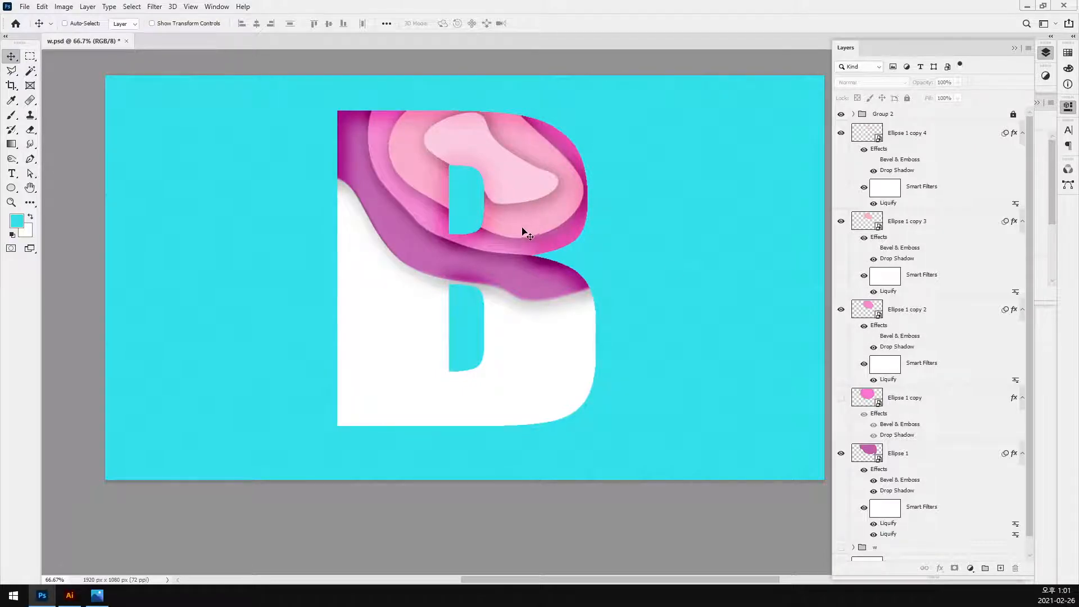
Step: Delete the hidden Ellipse 1 copy layer, hide the Bevel & Emboss effect on Ellipse 1, and save the document
click(841, 398)
click(841, 398)
click(928, 401)
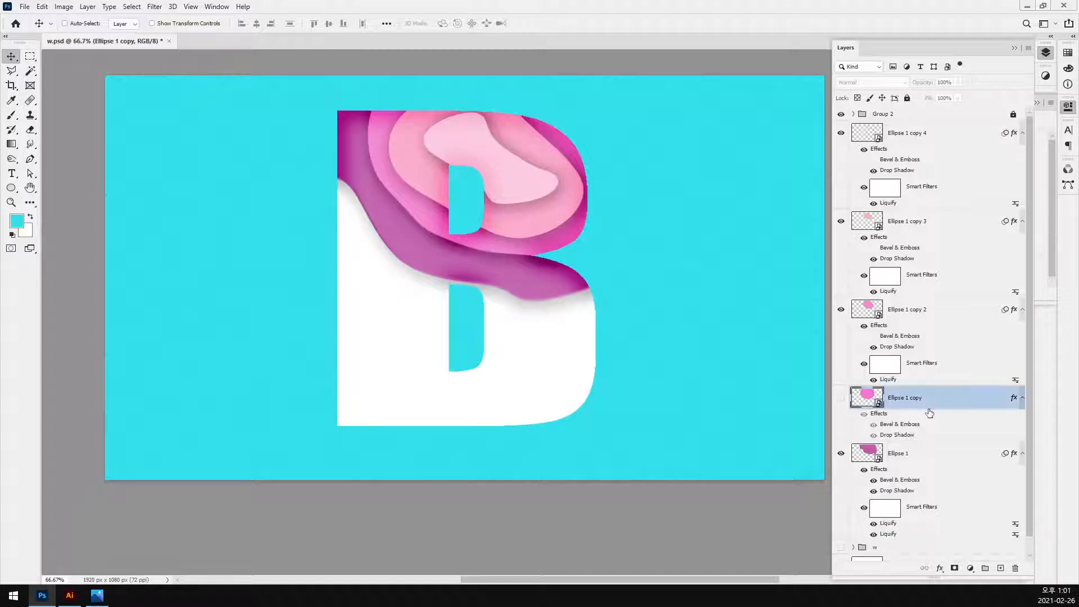
key(Delete)
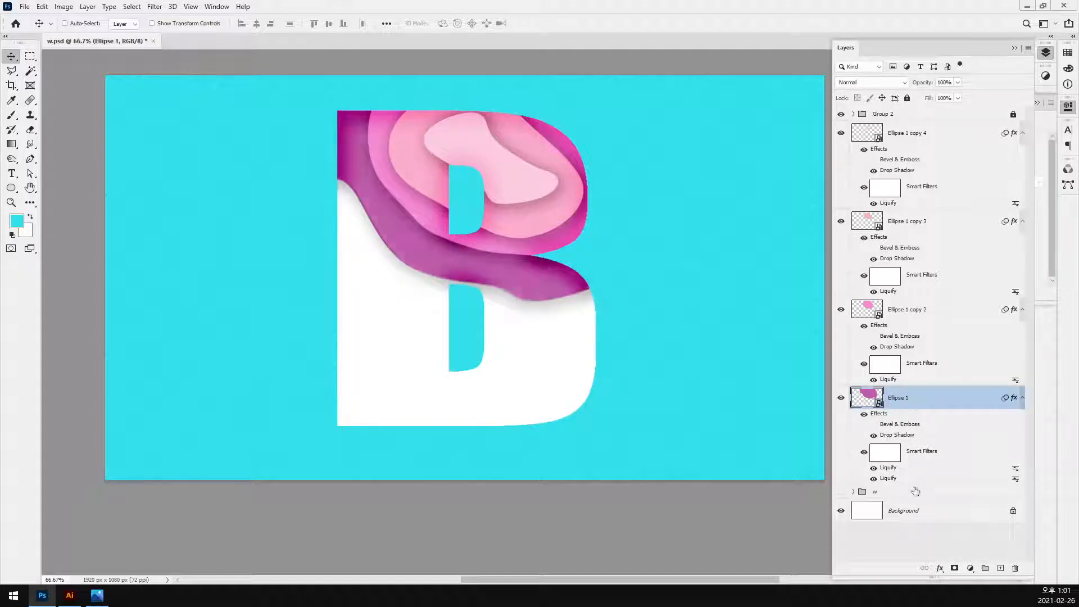
key(ctrl+s)
Step: Remove the lower of the two Liquify smart filters from Ellipse 1 and save the document
drag(916, 480, 1015, 571)
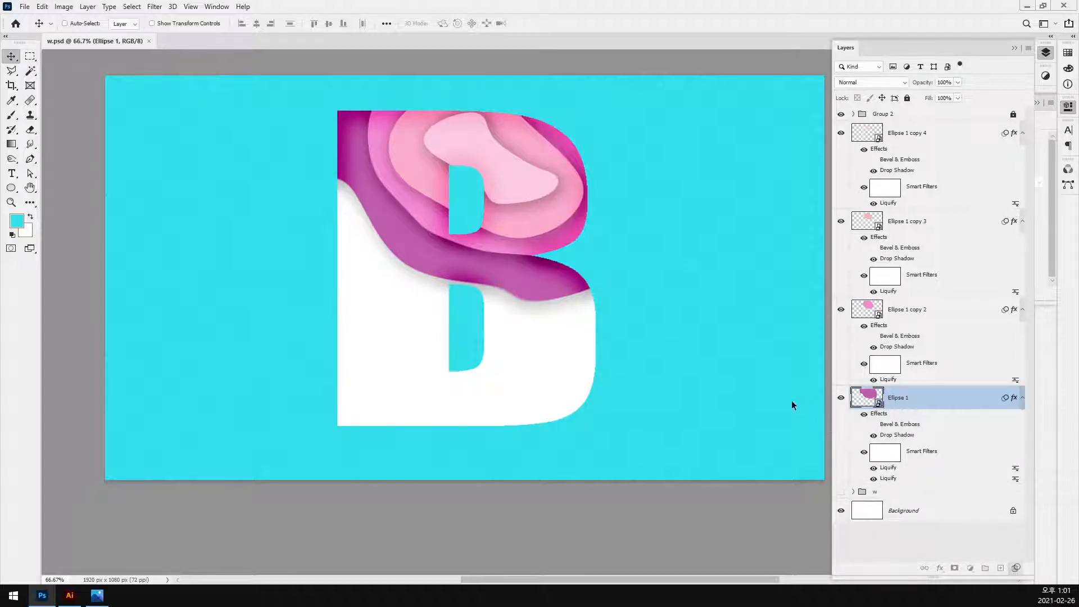
key(ctrl+minus)
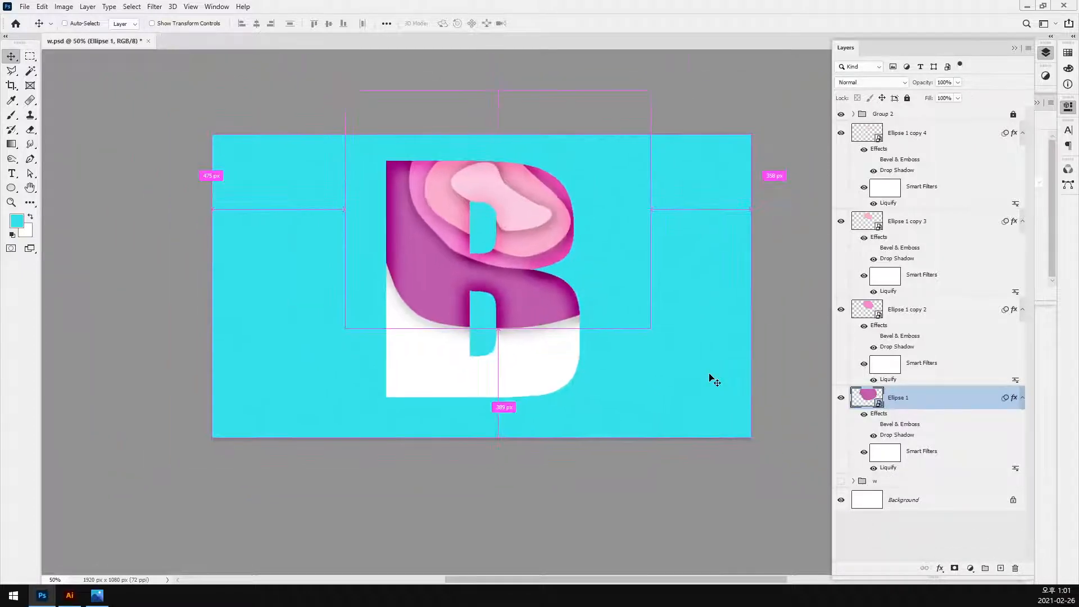
key(ctrl+s)
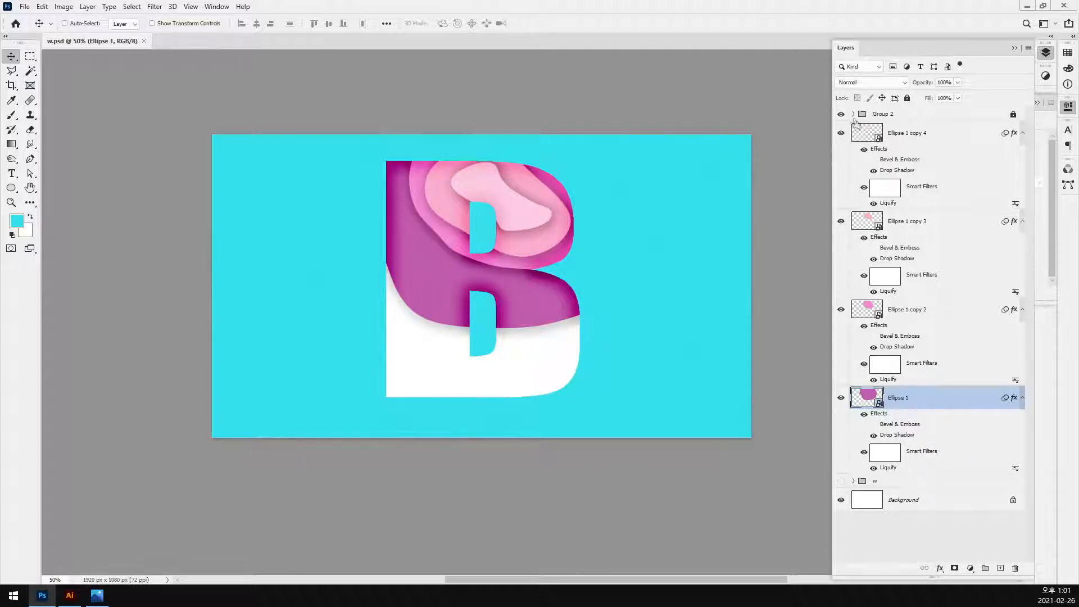
Step: Group the layers from Ellipse 1 copy 4 down to Ellipse 1
click(939, 144)
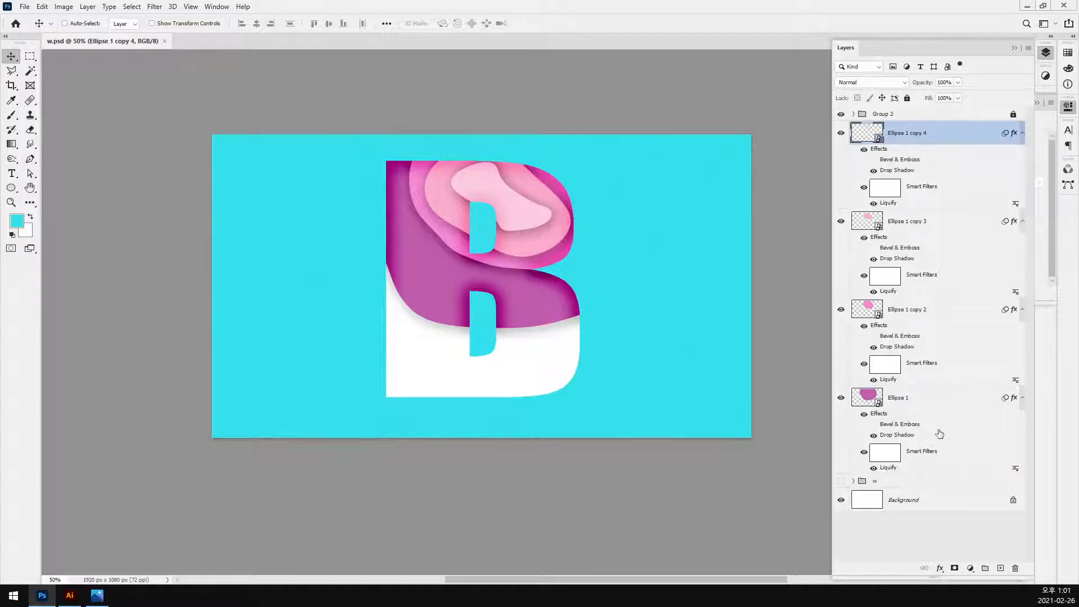
shift+click(933, 397)
key(ctrl+g)
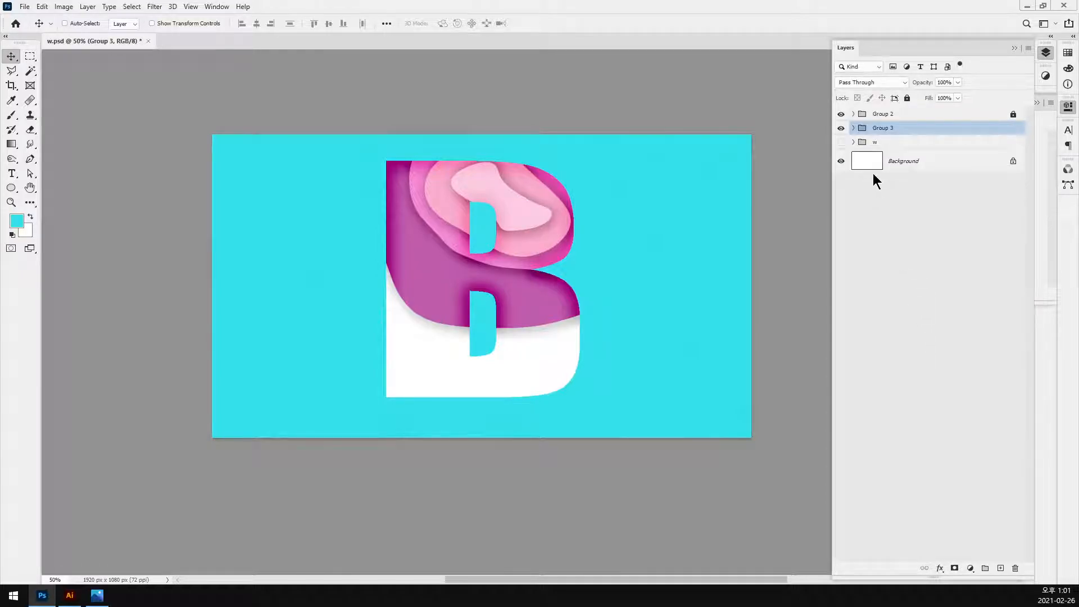
Step: Move Layer 2 copy out of Group 2 to just below Group 3, make it visible, and save the document
click(853, 114)
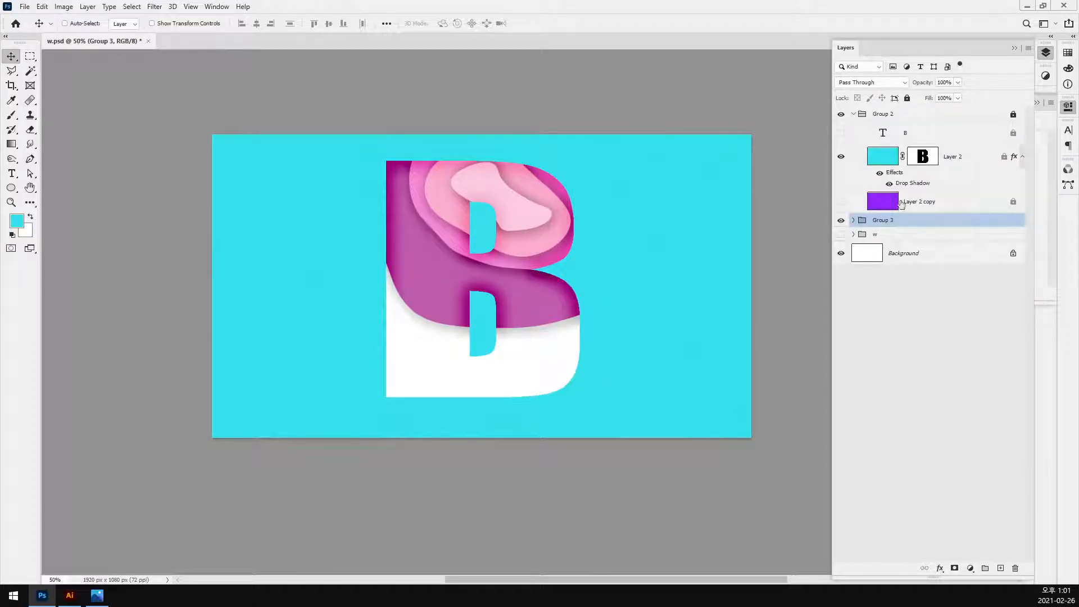
drag(916, 205, 932, 210)
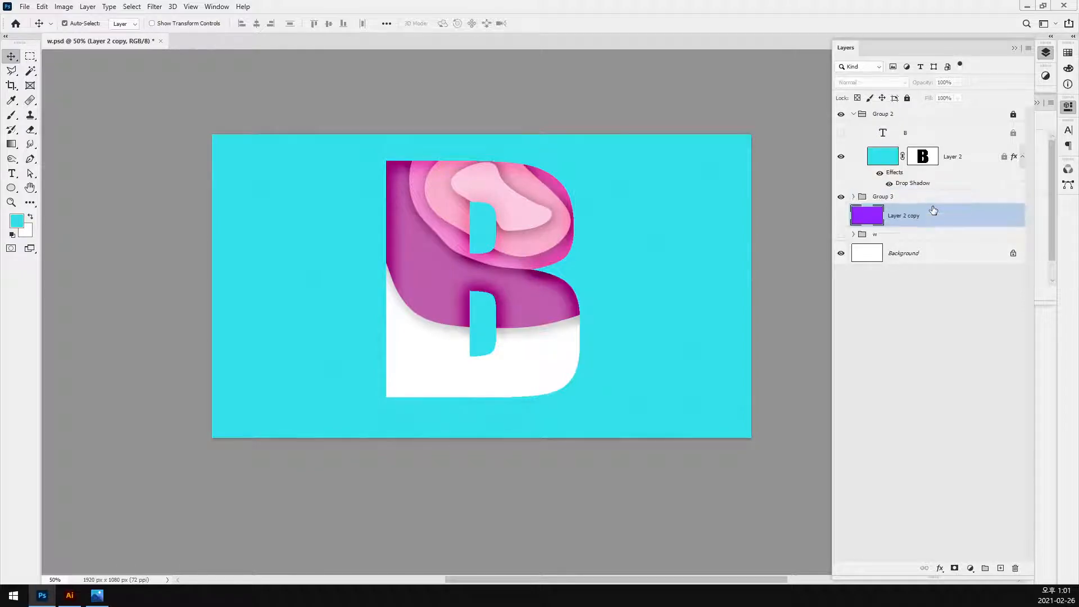
click(841, 216)
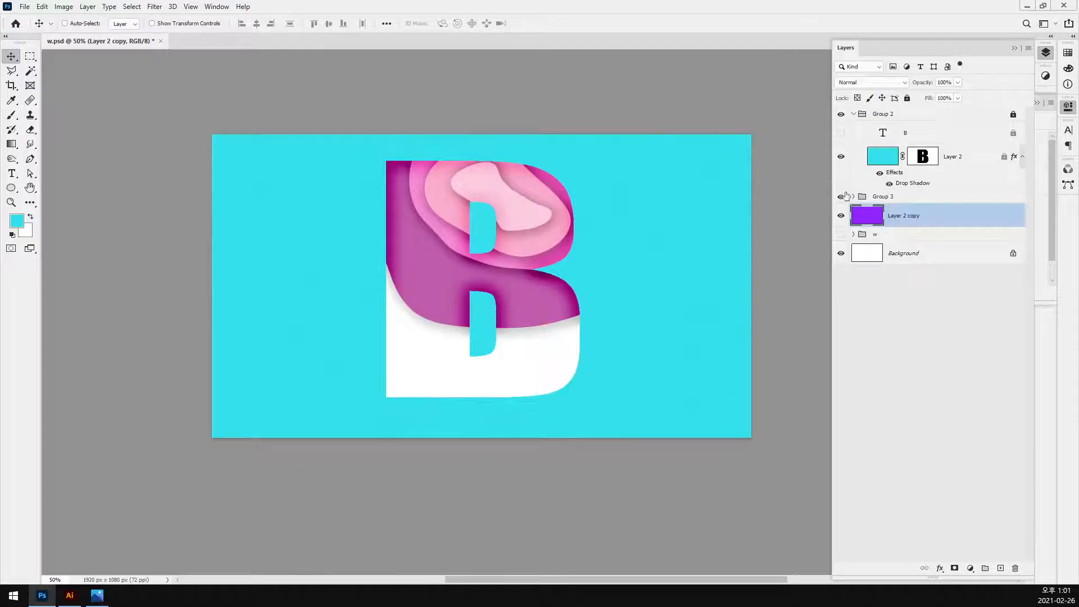
click(852, 115)
scroll(526, 385, up, 1)
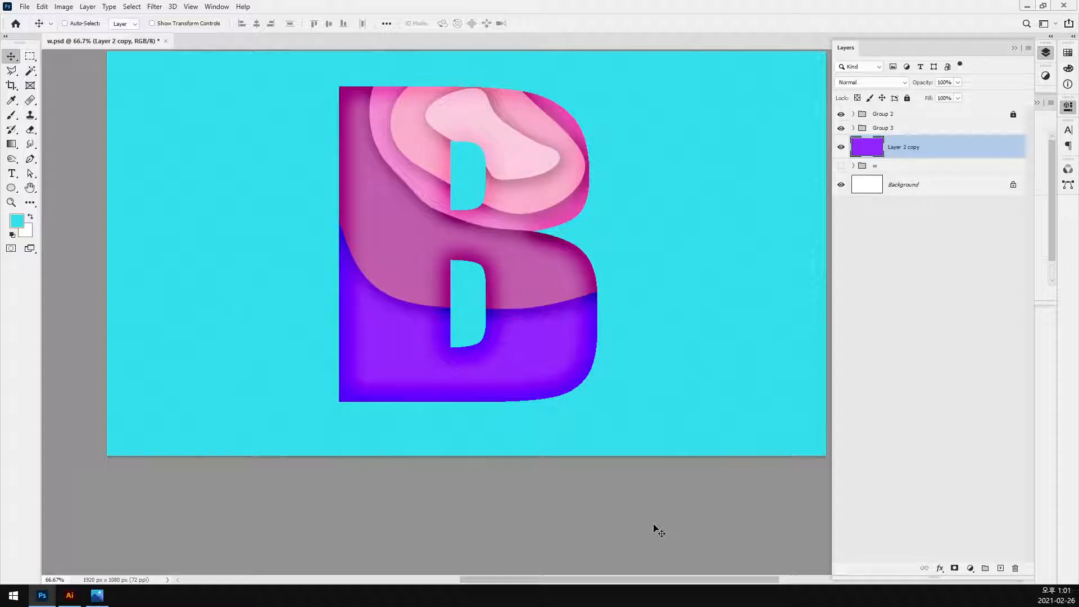
key(ctrl+s)
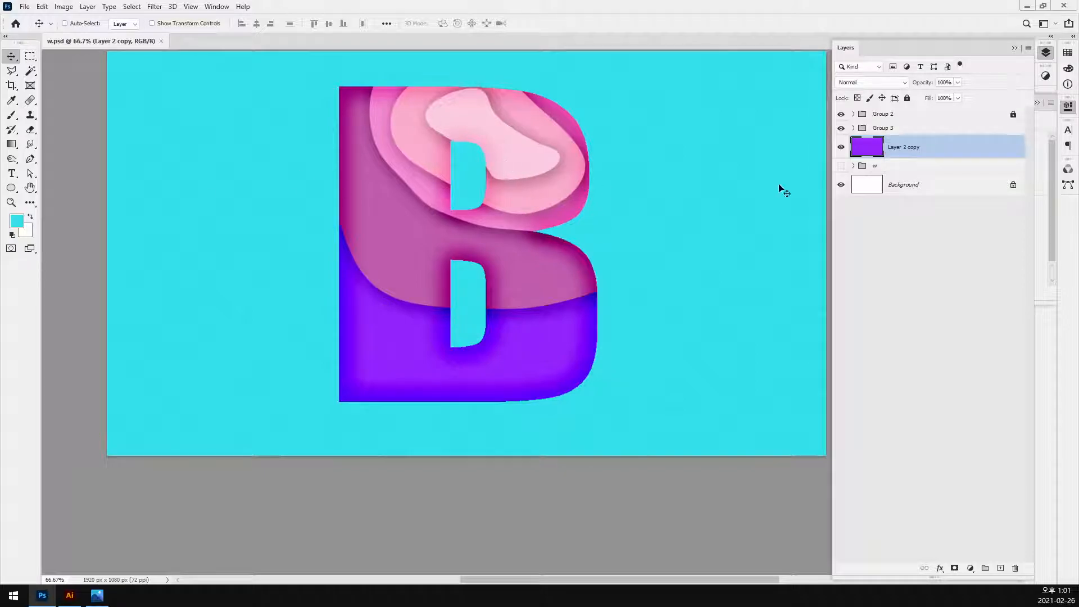
Step: Hide Group 3, Group 2 and Layer 2 copy
click(840, 128)
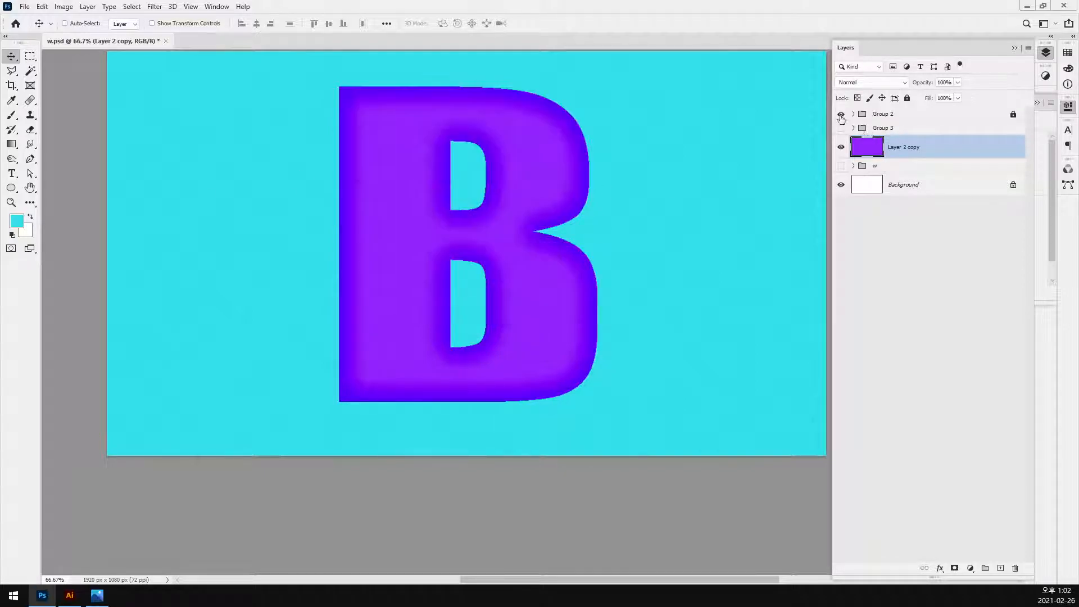
click(841, 114)
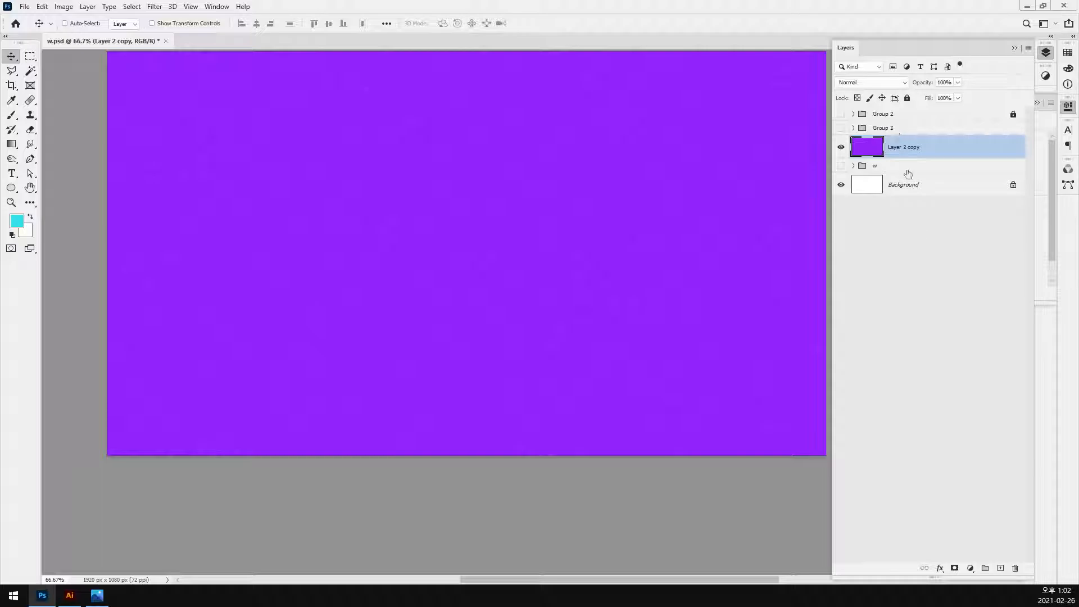
click(841, 147)
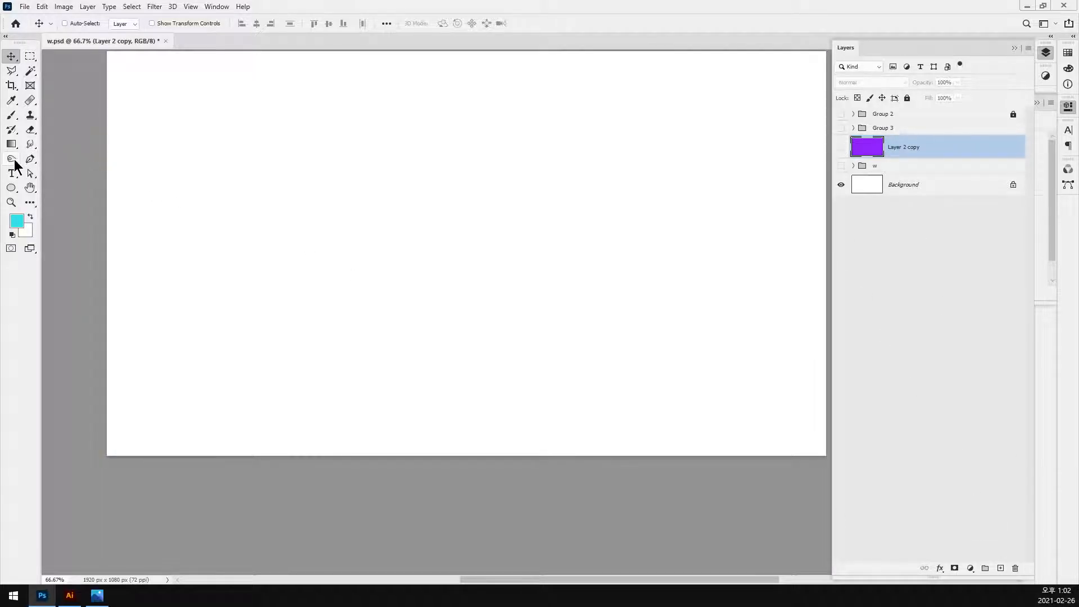
click(14, 190)
right_click(13, 190)
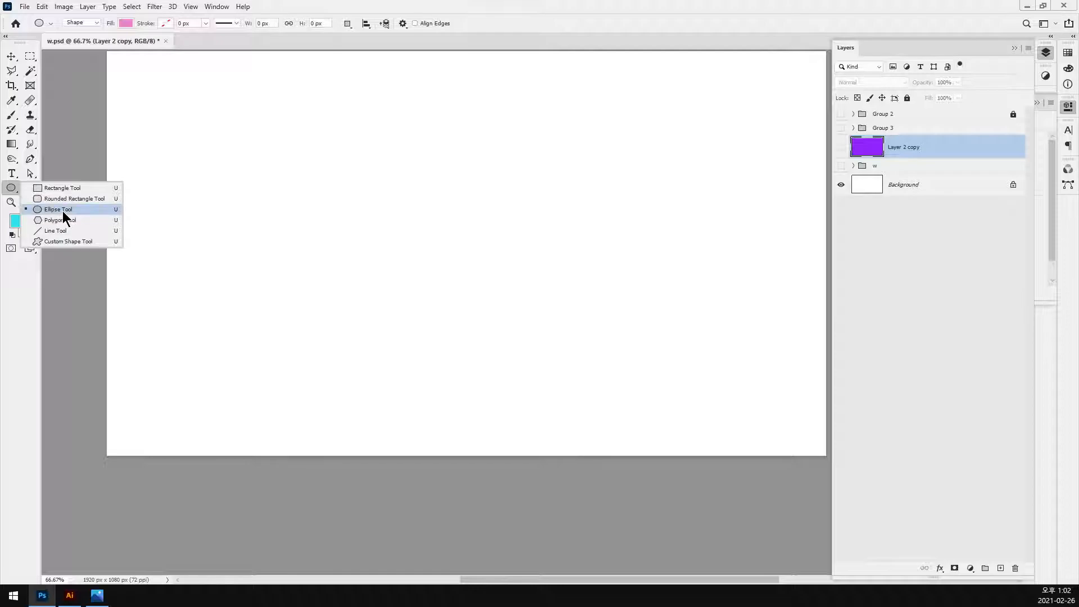
click(63, 211)
drag(364, 112, 518, 197)
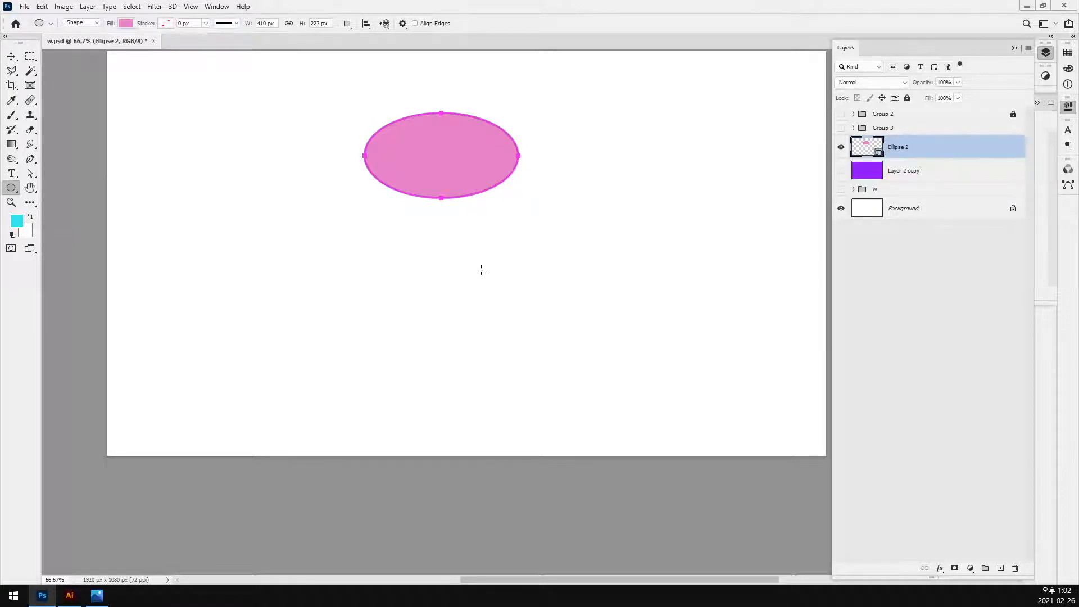
click(11, 56)
key(Delete)
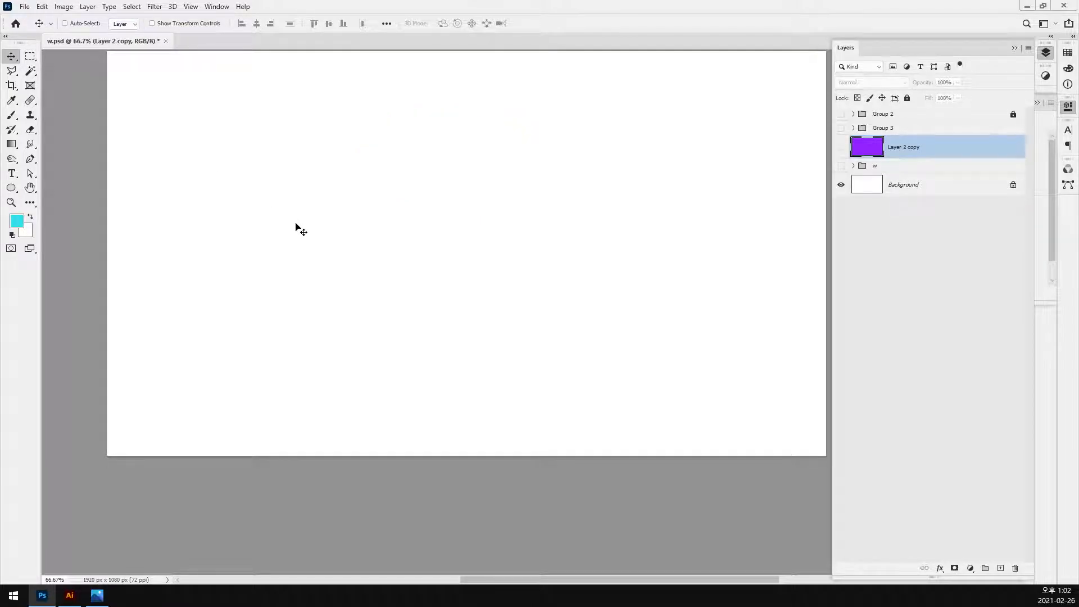
Step: Save the document, show Group 2, and minimise Photoshop to reveal the reference image
key(ctrl+s)
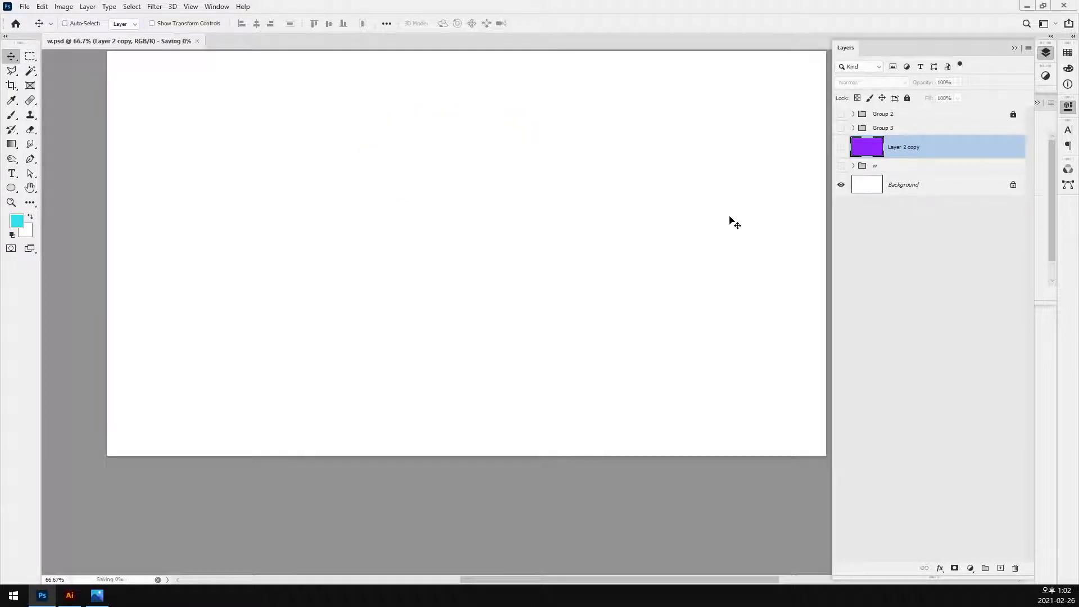
click(841, 115)
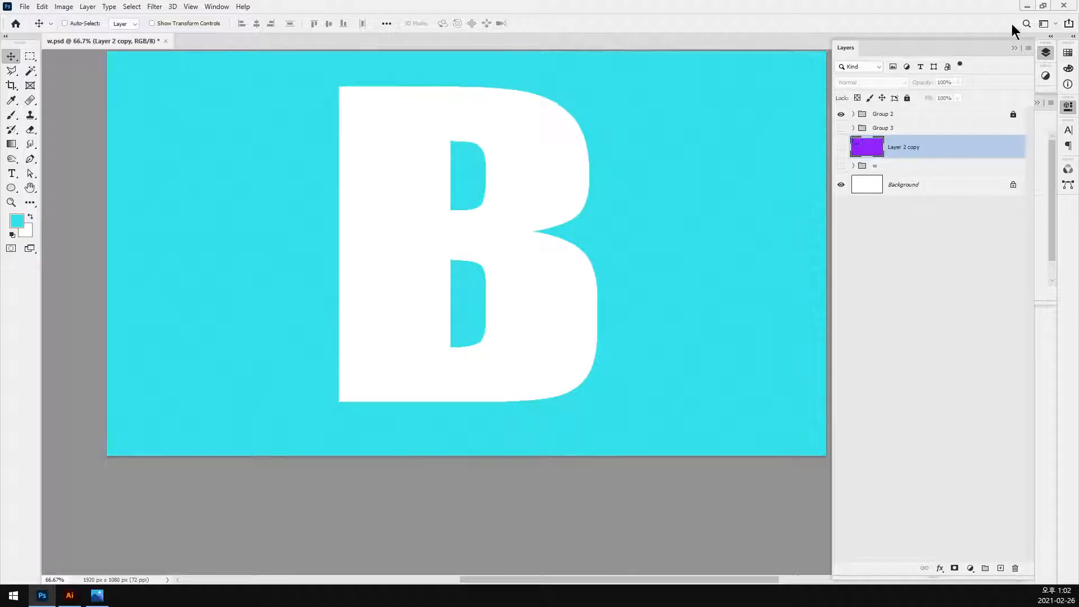
click(1027, 6)
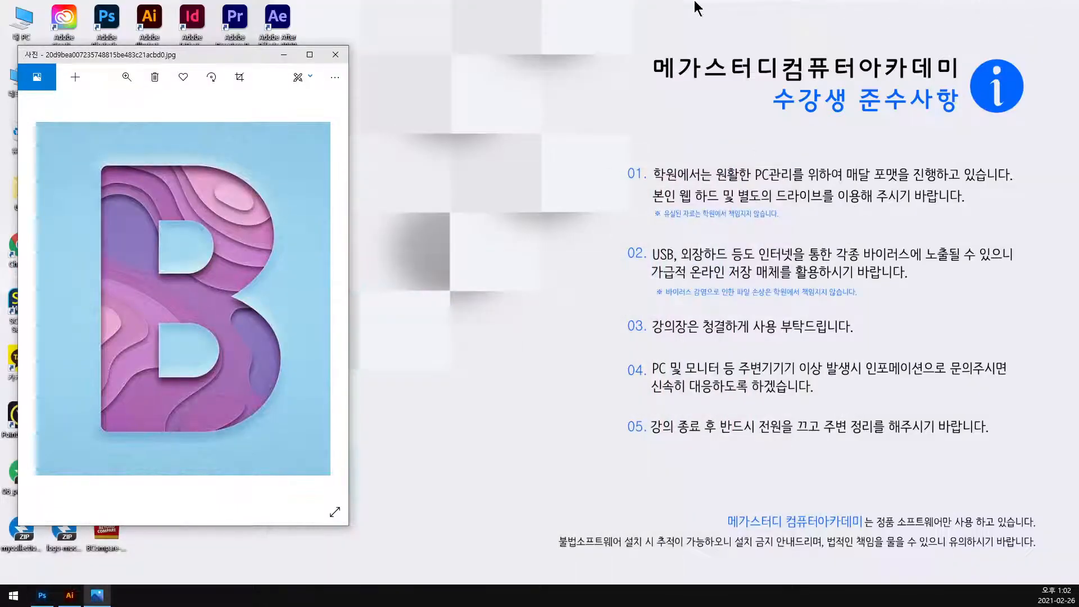
Step: Switch to Illustrator and move the floating Pathfinder panel away from the middle of the artboard
click(70, 595)
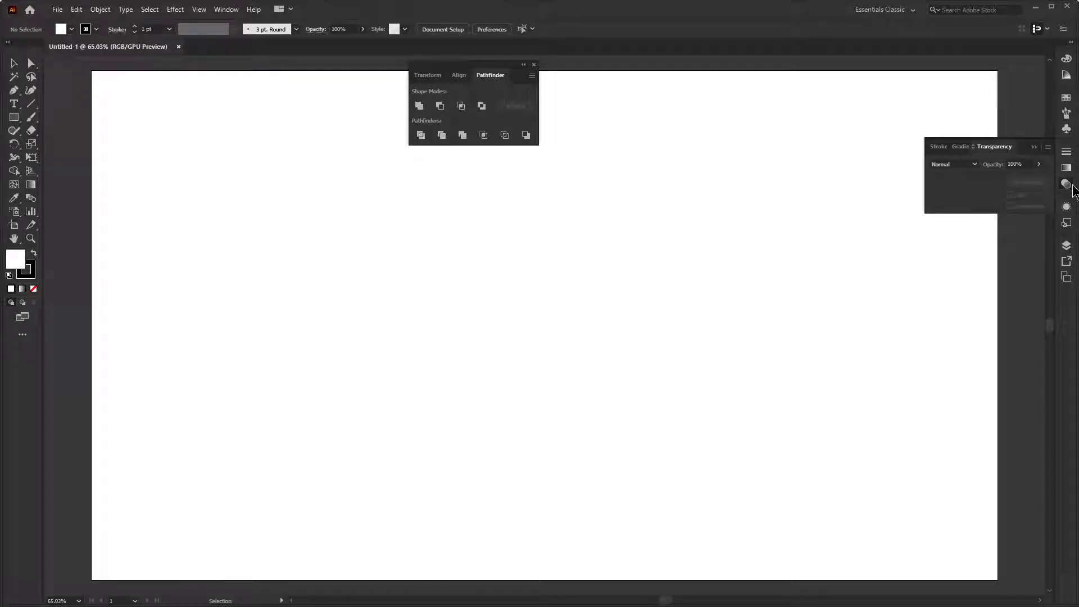
click(630, 83)
drag(446, 72, 802, 169)
Step: Set the user interface to the lightest brightness with a white canvas colour in the preferences
key(ctrl+k)
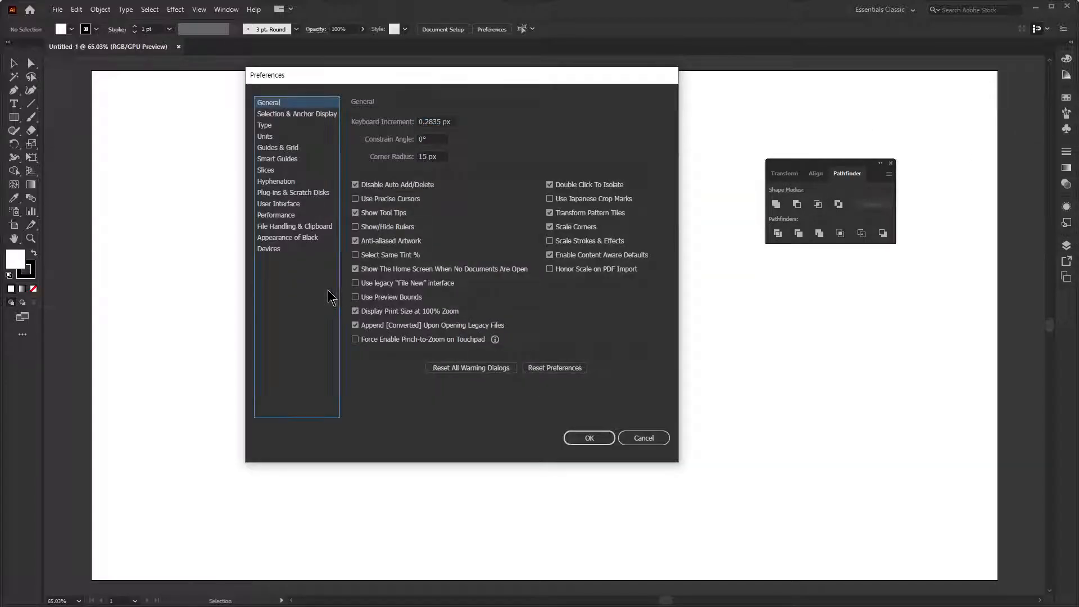
click(284, 204)
click(462, 125)
click(416, 158)
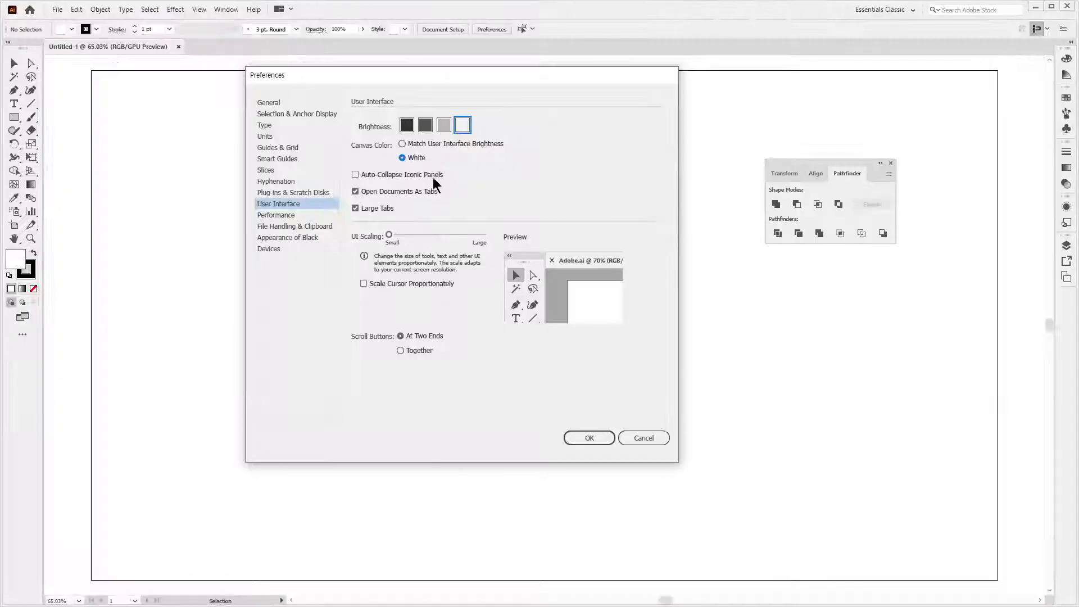
click(589, 439)
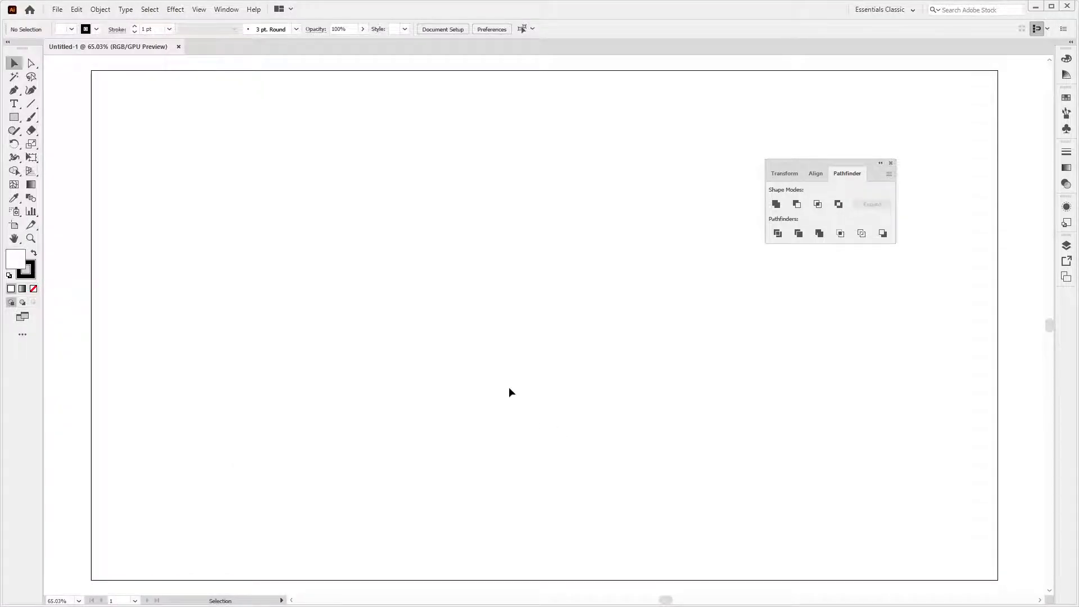
Step: Move the Pathfinder panel aside and draw an ellipse about 399 × 242 px in the upper part of the artboard
drag(788, 162, 898, 179)
drag(460, 286, 429, 280)
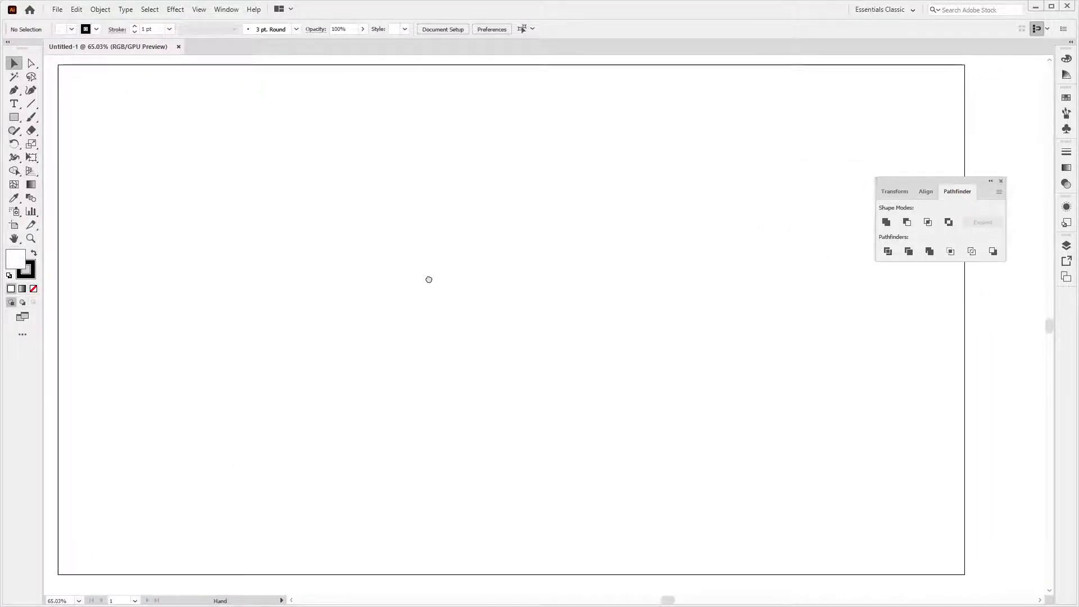
key(ctrl+minus)
drag(436, 323, 403, 302)
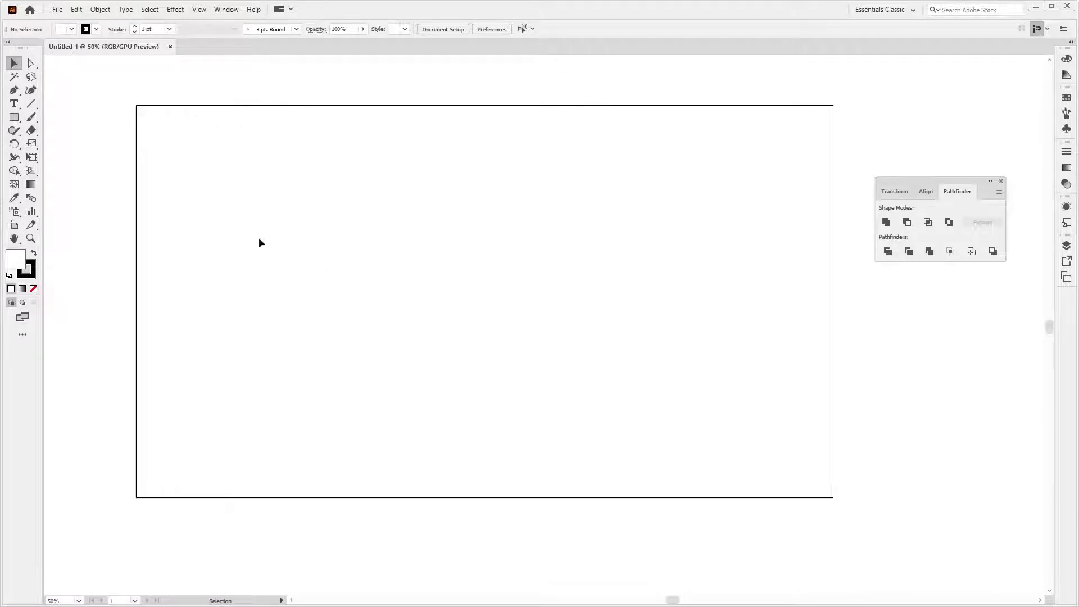
drag(16, 119, 66, 143)
mouse_move(478, 130)
mouse_down()
mouse_move(614, 229)
mouse_move(635, 210)
mouse_move(598, 217)
mouse_move(606, 220)
mouse_up()
key(v)
click(592, 214)
key(a)
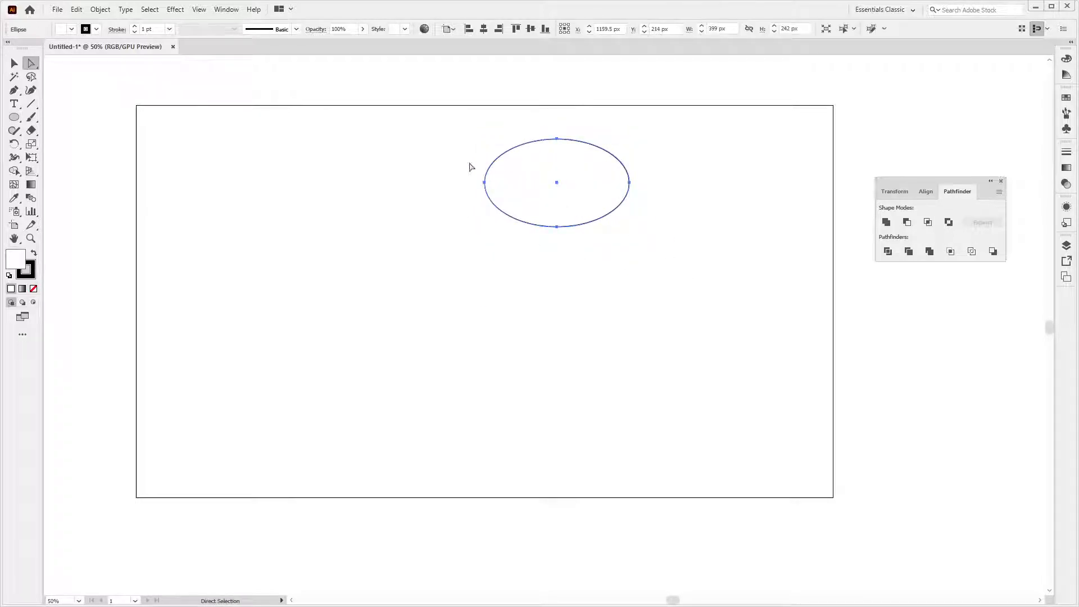
Step: Activate the Warp tool with the ellipse selected
click(482, 181)
key(v)
key(ctrl+equal)
drag(528, 337, 534, 240)
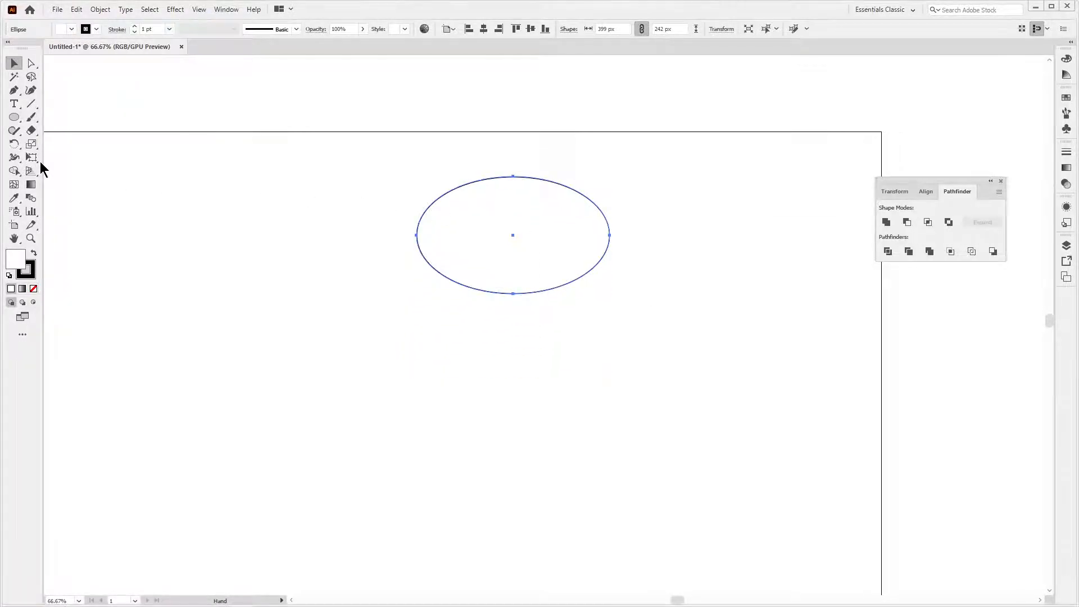
click(17, 160)
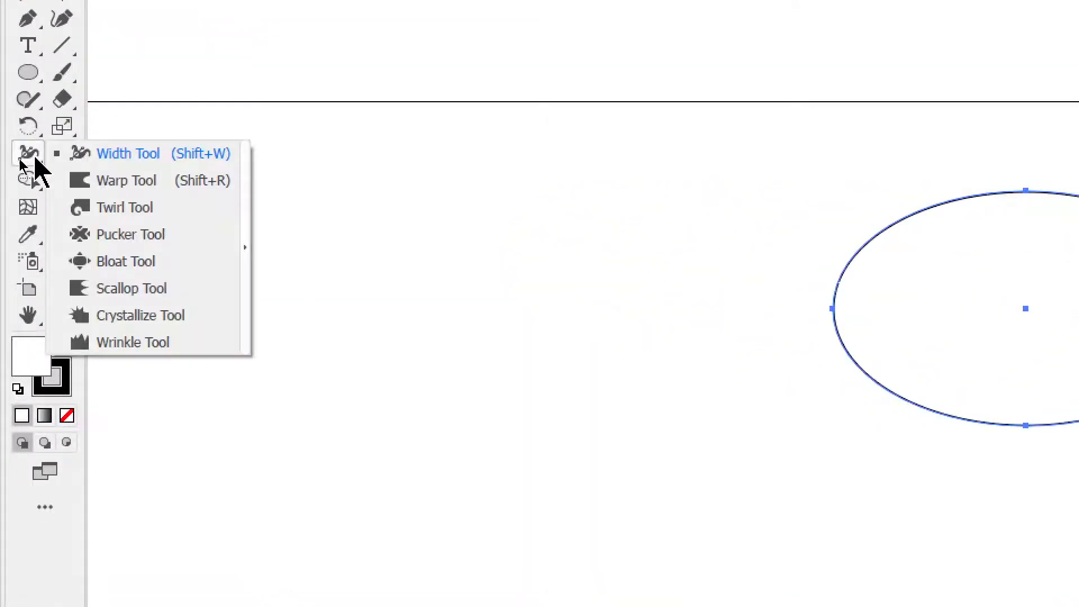
click(167, 180)
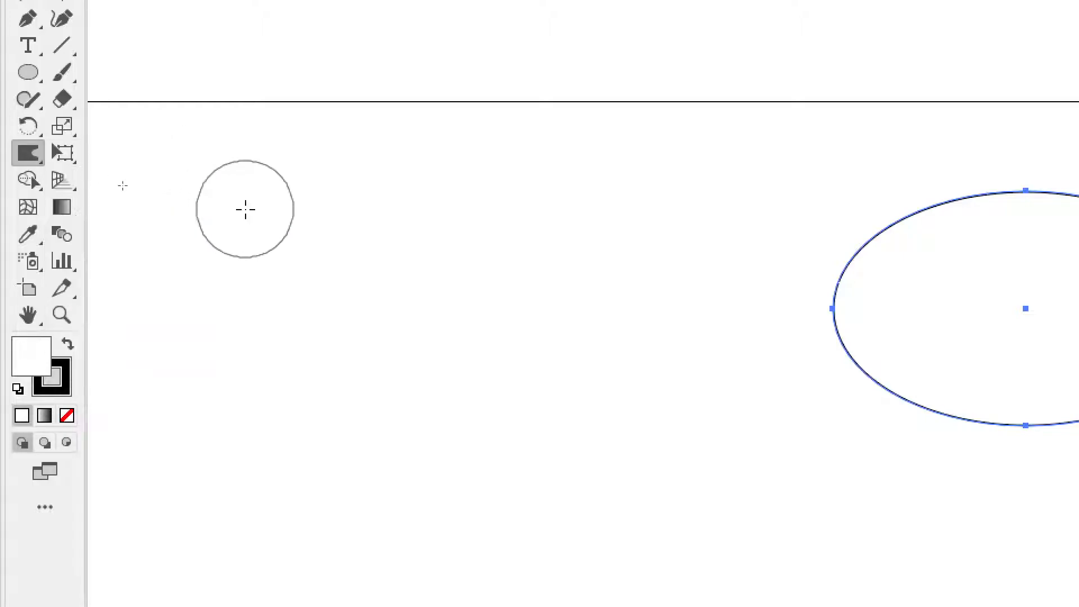
Step: Switch to Photoshop and activate the Smudge tool
key(alt+Tab)
key(alt+Tab)
key(alt+Tab)
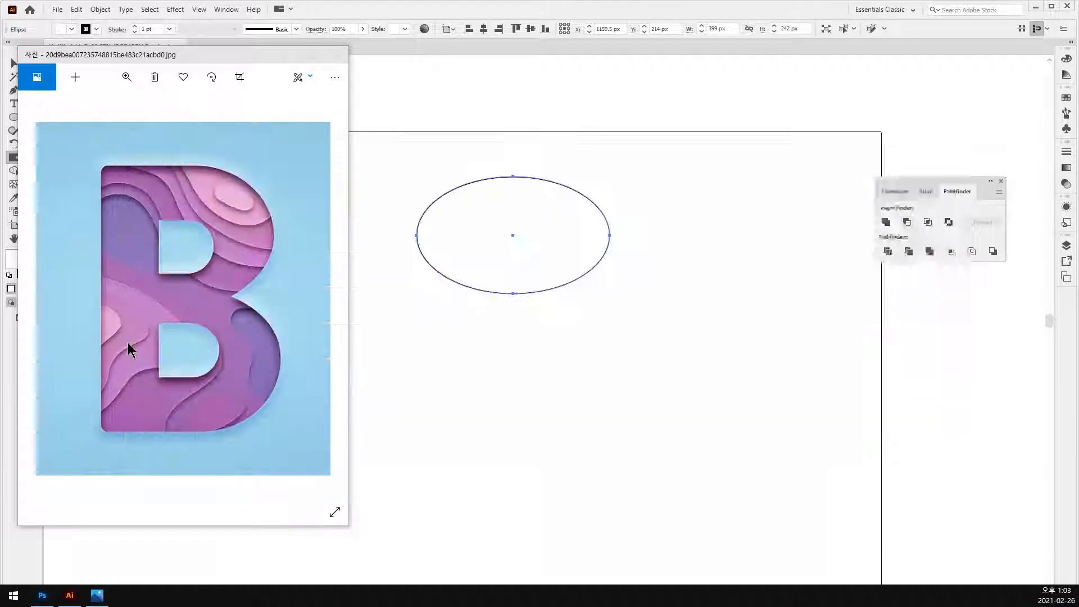
click(31, 145)
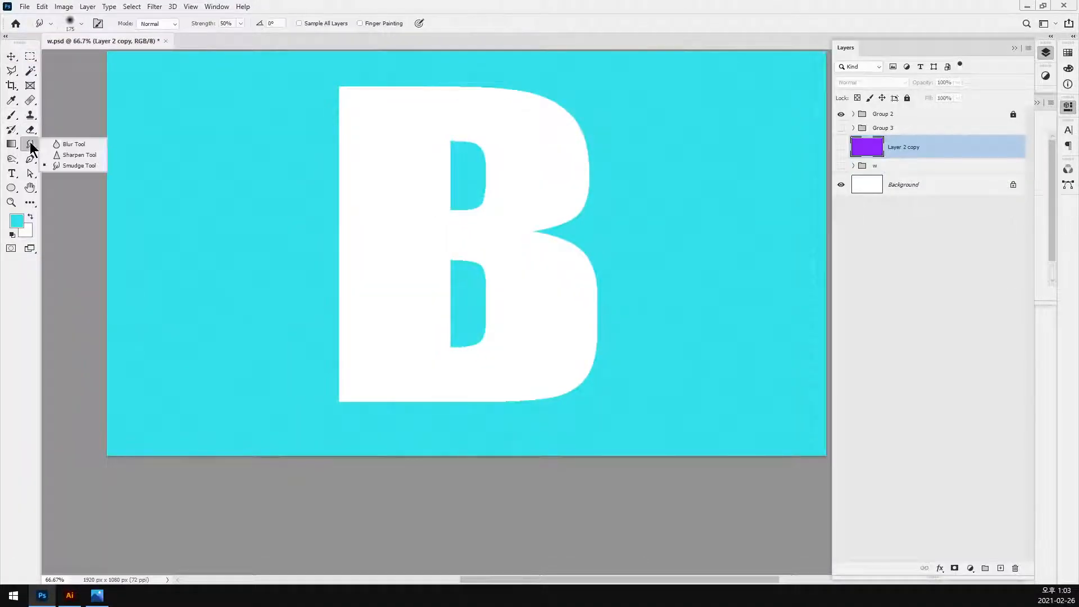
click(82, 166)
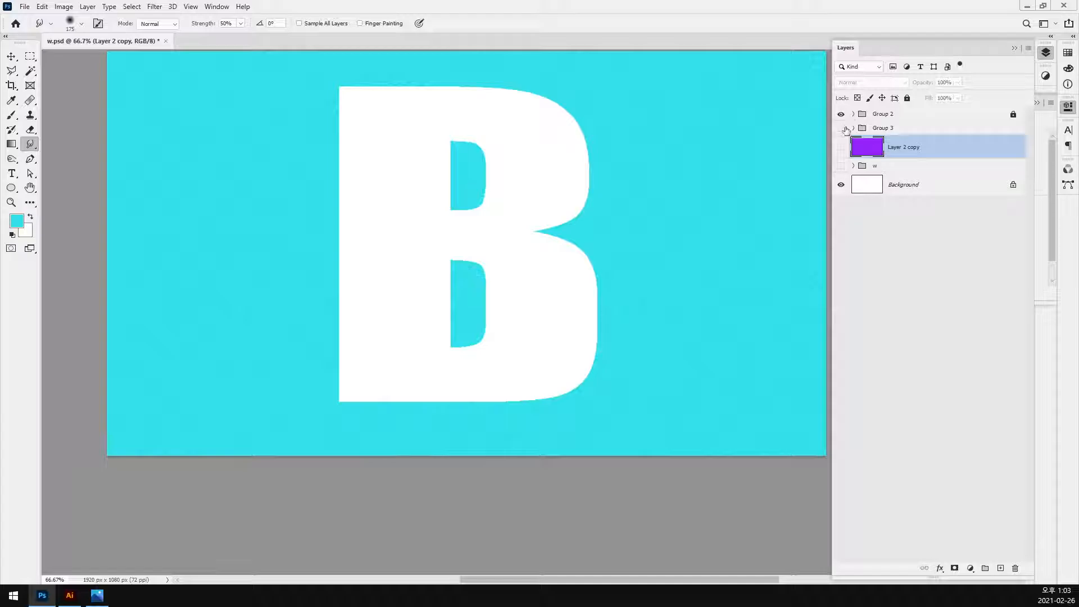
Step: Toggle Layer 2 copy on and off, hide Group 2, and return to Illustrator
click(841, 147)
click(841, 114)
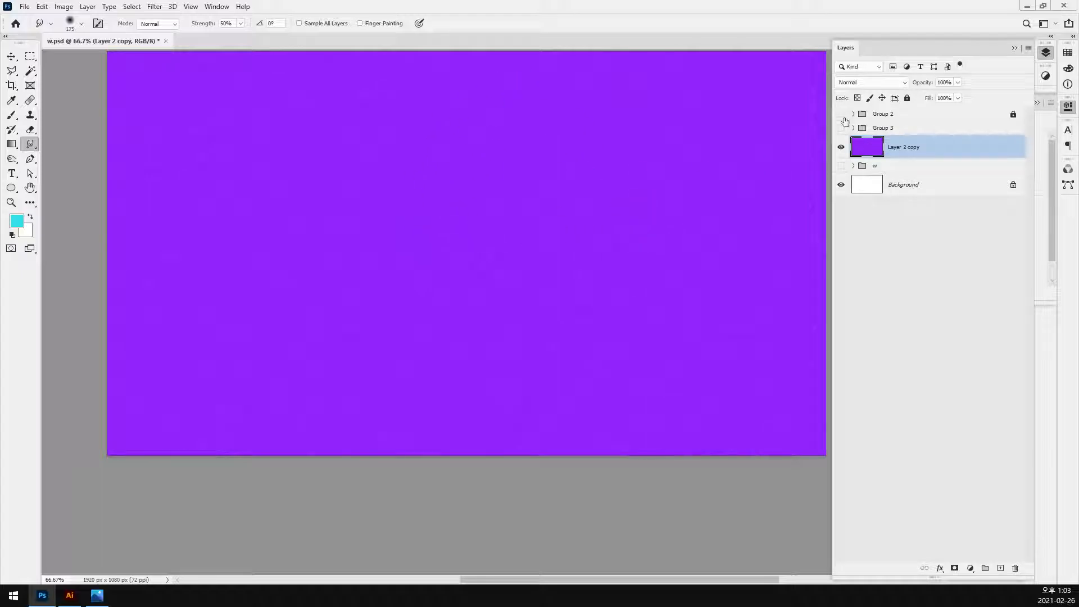
click(840, 149)
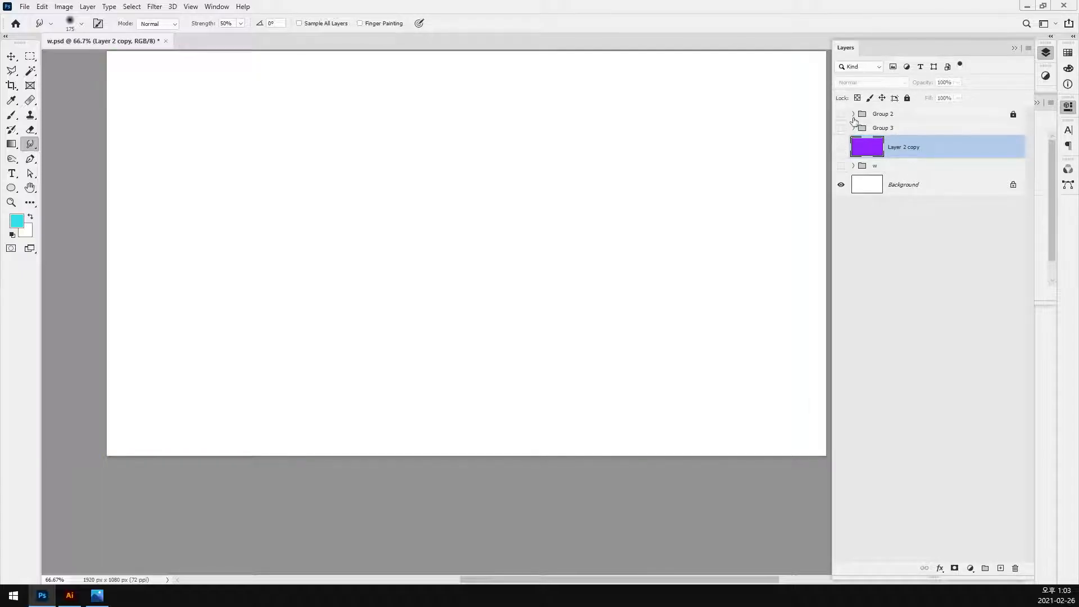
click(1026, 6)
click(537, 7)
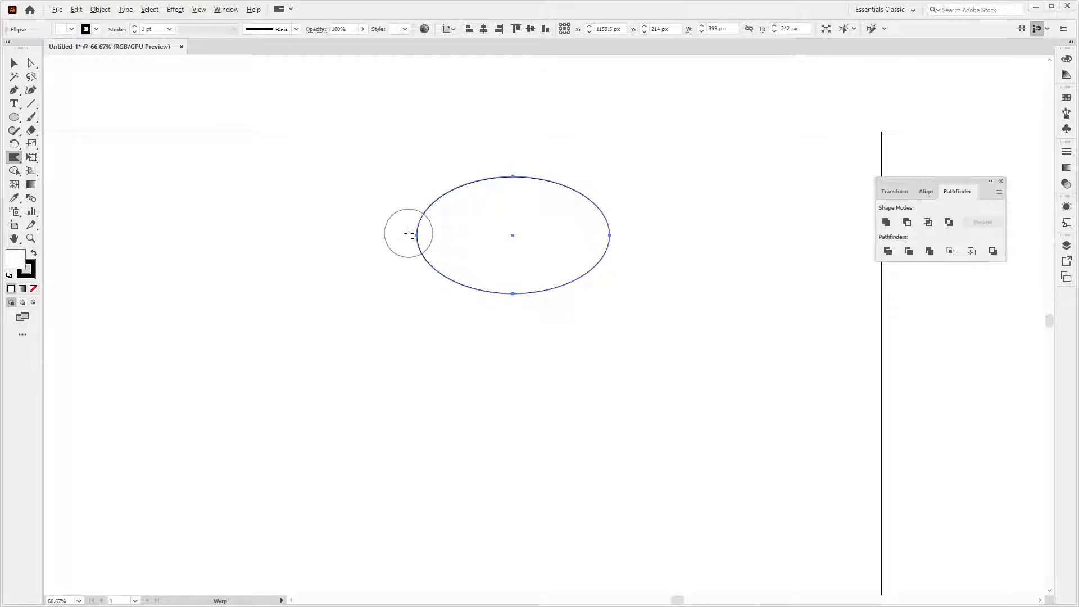
Step: Enlarge the Warp tool brush to about 256 px in width and height
mouse_move(376, 191)
mouse_down()
mouse_move(183, 424)
mouse_move(414, 196)
mouse_up()
drag(602, 320, 340, 249)
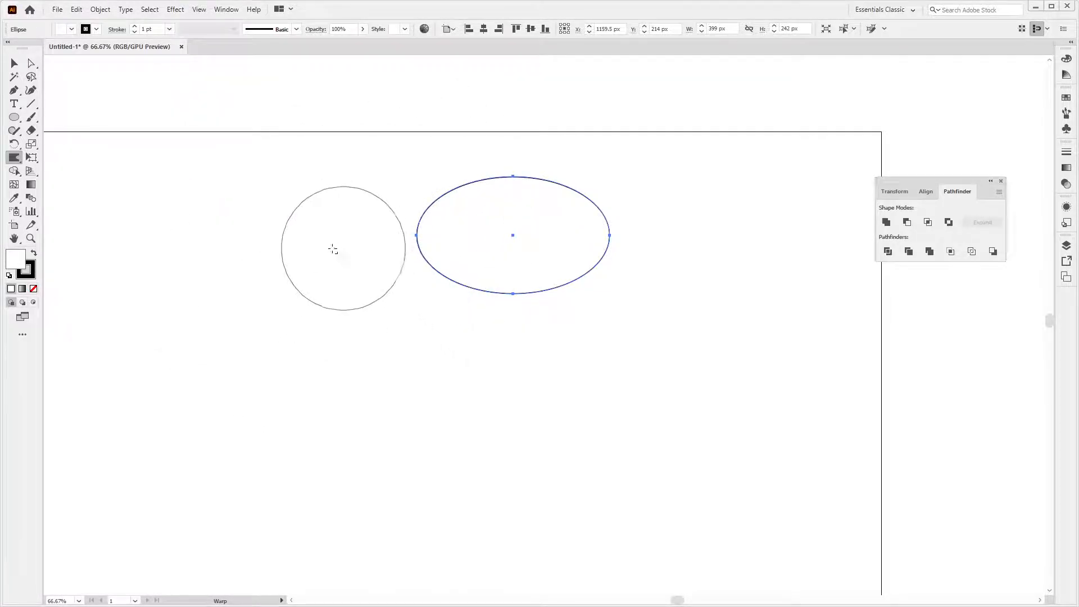
key(ctrl)
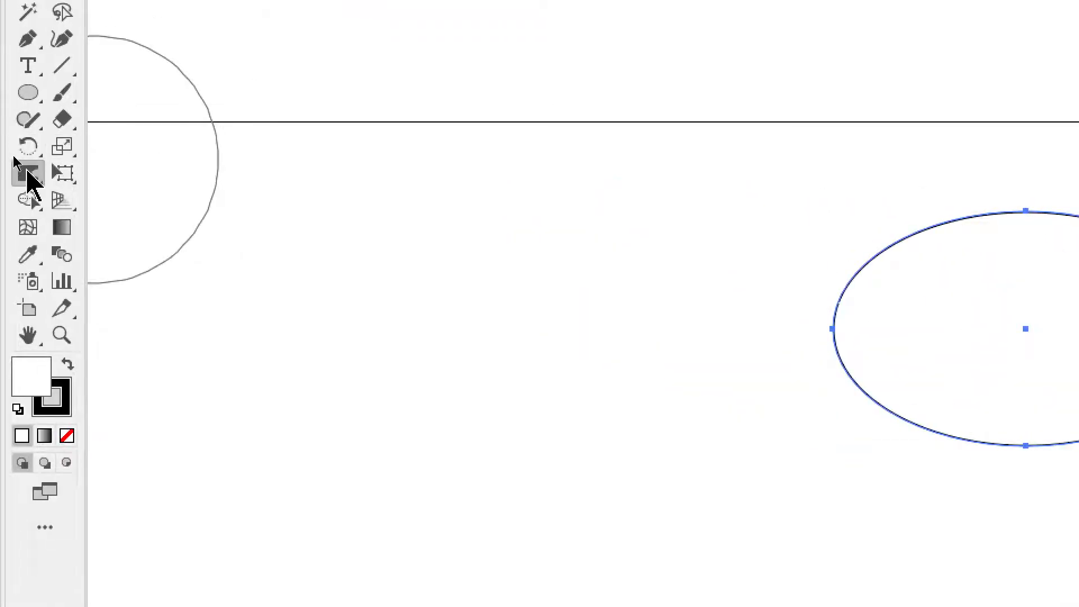
Step: Review and accept the Warp Tool Options, and switch to the Selection tool
double_click(27, 171)
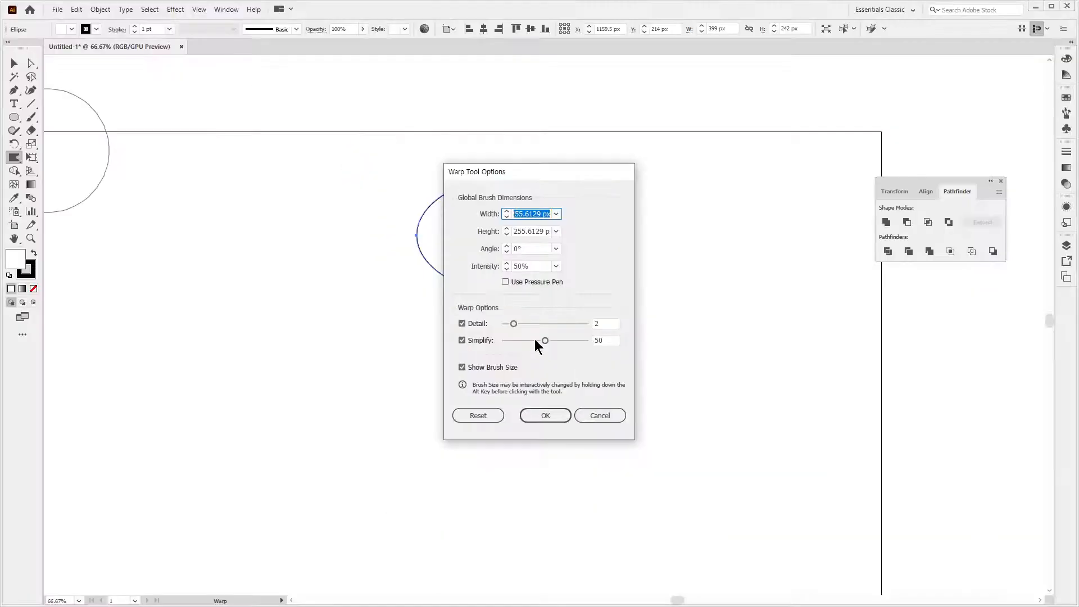
key(Return)
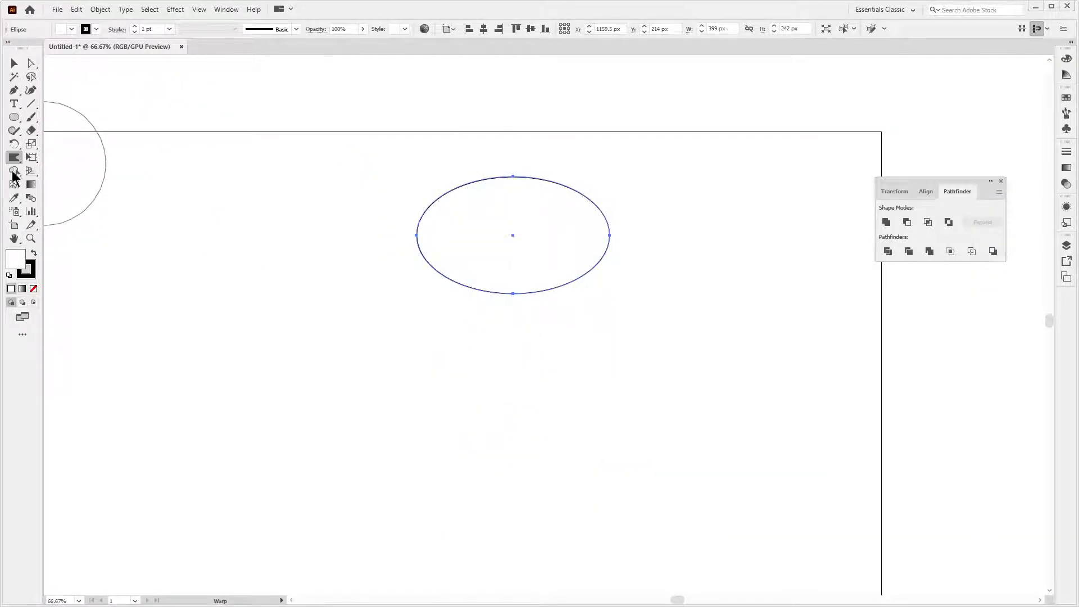
double_click(14, 63)
key(Escape)
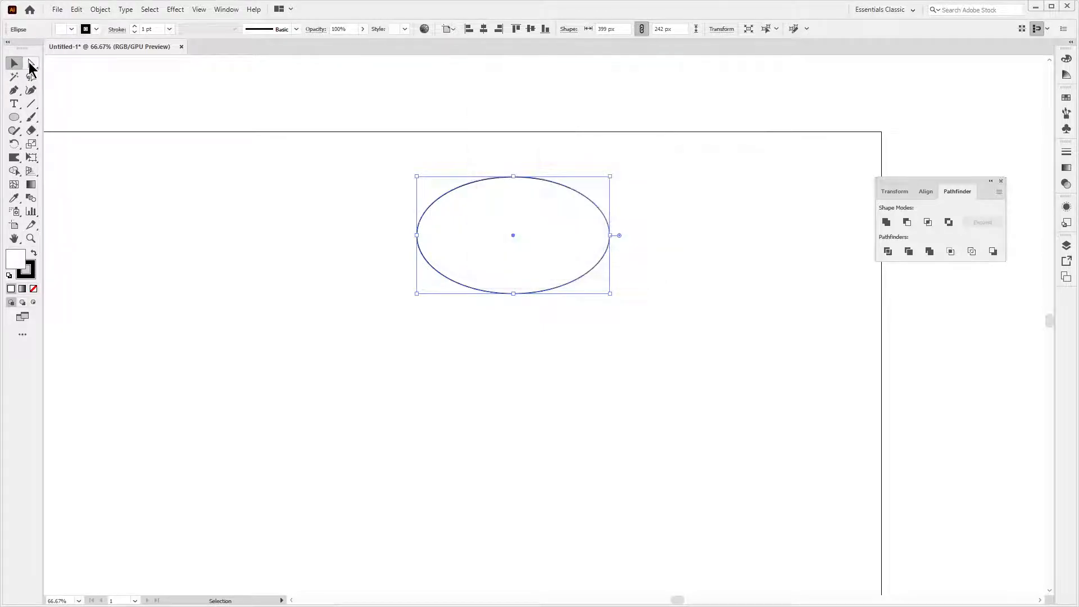
double_click(31, 63)
key(Escape)
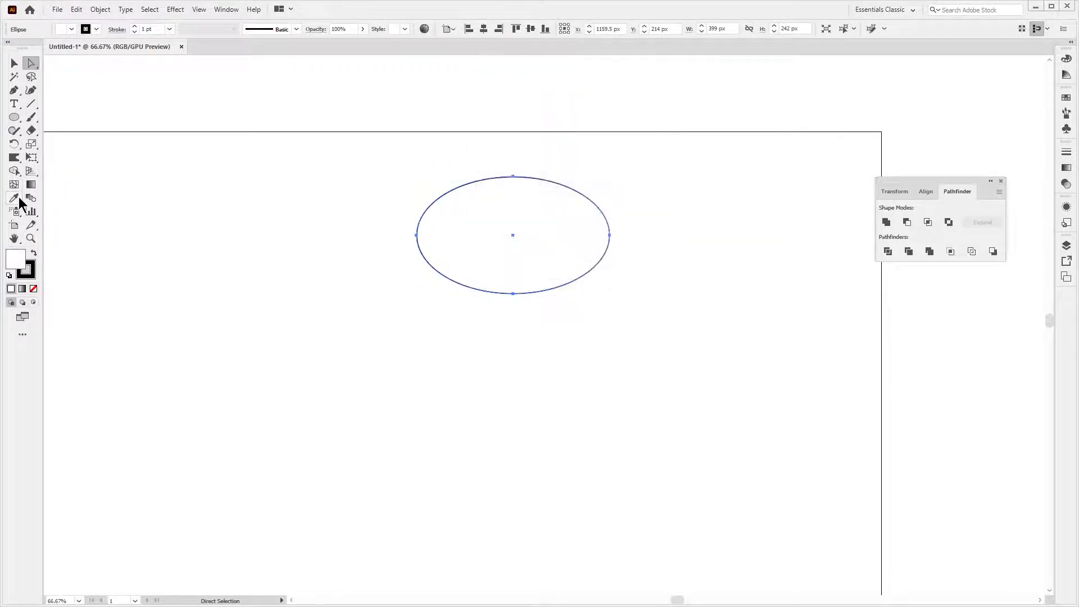
double_click(17, 198)
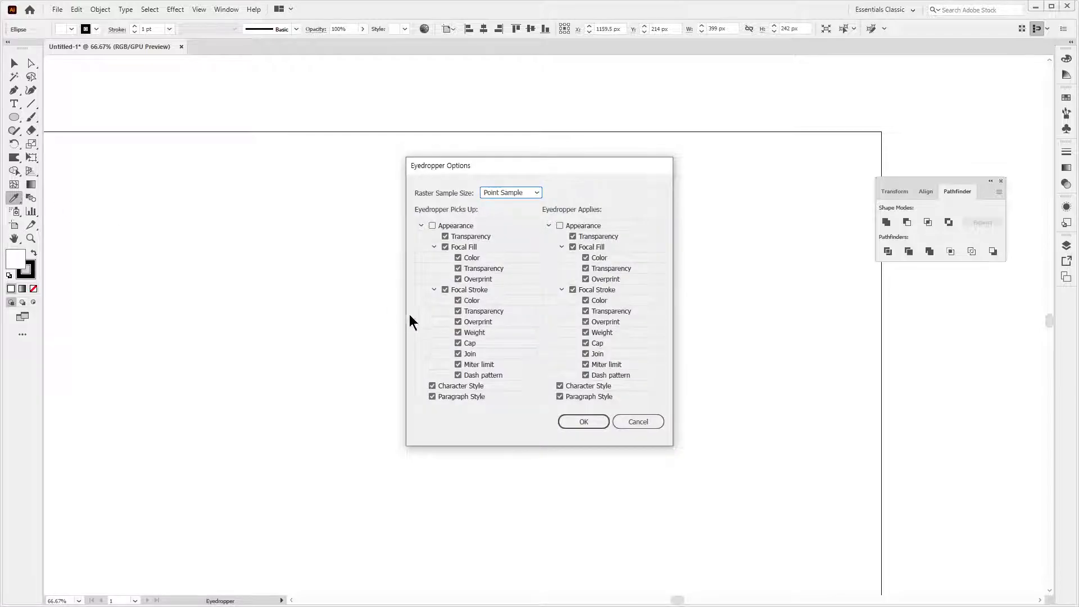
click(638, 422)
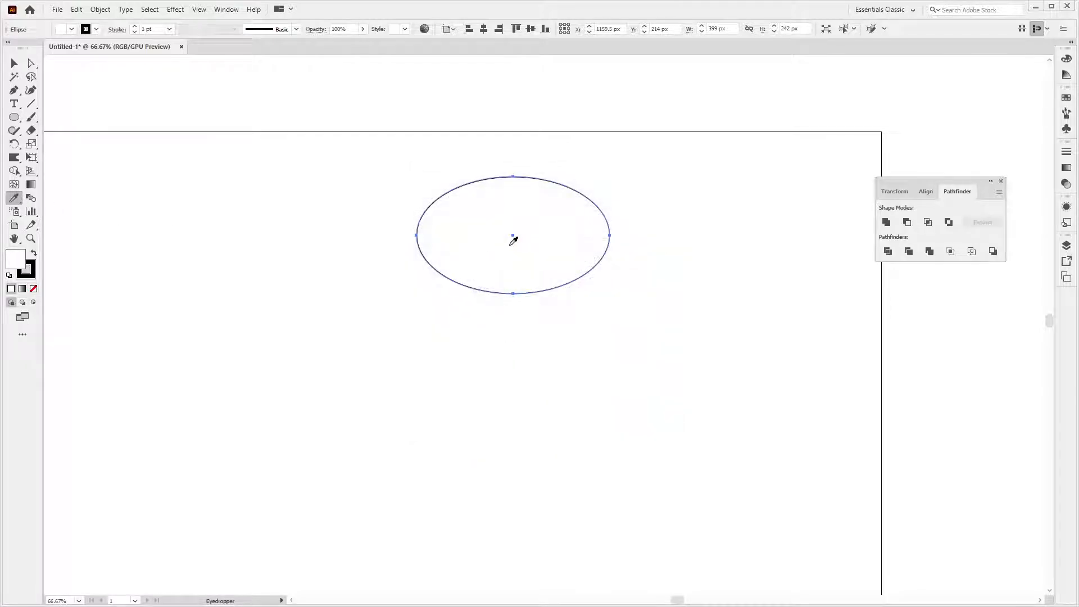
Step: Push the ellipse's edges inward with the Warp tool to form an irregular blob about 301 by 175 px
click(14, 160)
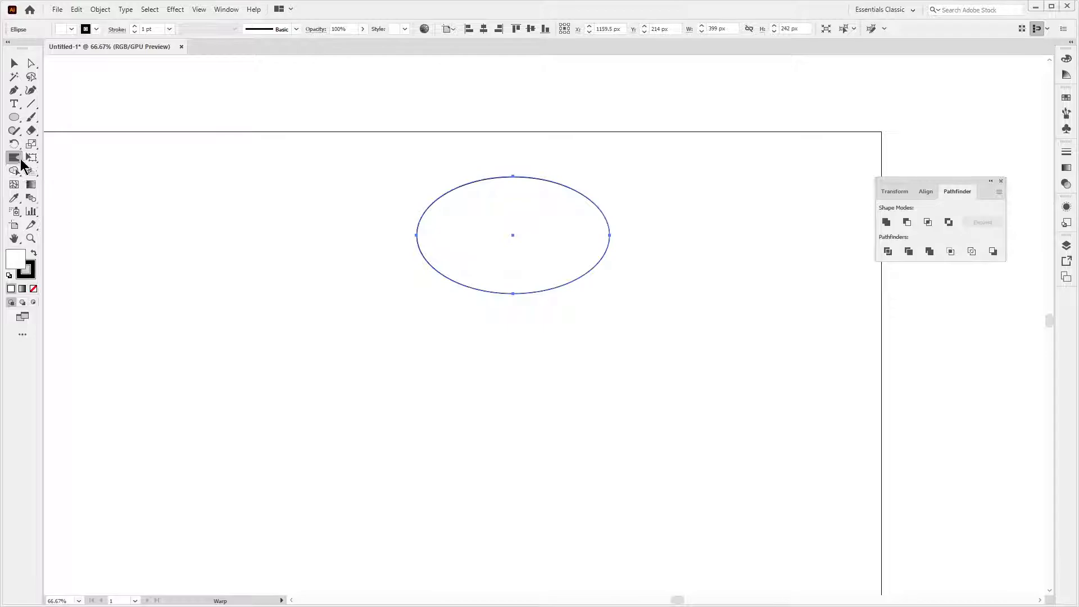
mouse_move(394, 310)
mouse_down()
mouse_move(457, 252)
mouse_move(597, 207)
mouse_move(579, 224)
mouse_move(542, 193)
mouse_move(472, 194)
mouse_move(559, 181)
mouse_move(597, 254)
mouse_move(496, 335)
mouse_move(513, 298)
mouse_move(583, 234)
mouse_move(545, 197)
mouse_move(497, 188)
mouse_move(569, 292)
mouse_move(513, 275)
mouse_move(433, 224)
mouse_up()
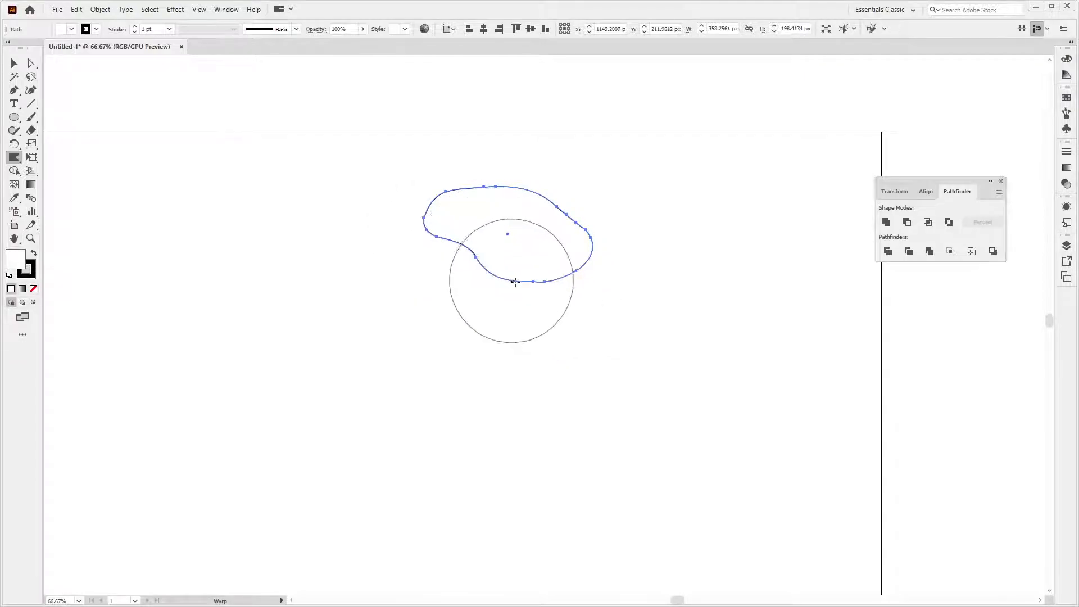
mouse_move(559, 313)
mouse_down()
mouse_move(675, 329)
mouse_move(591, 211)
mouse_move(526, 219)
mouse_move(617, 316)
mouse_up()
key(ctrl)
key(ctrl+z)
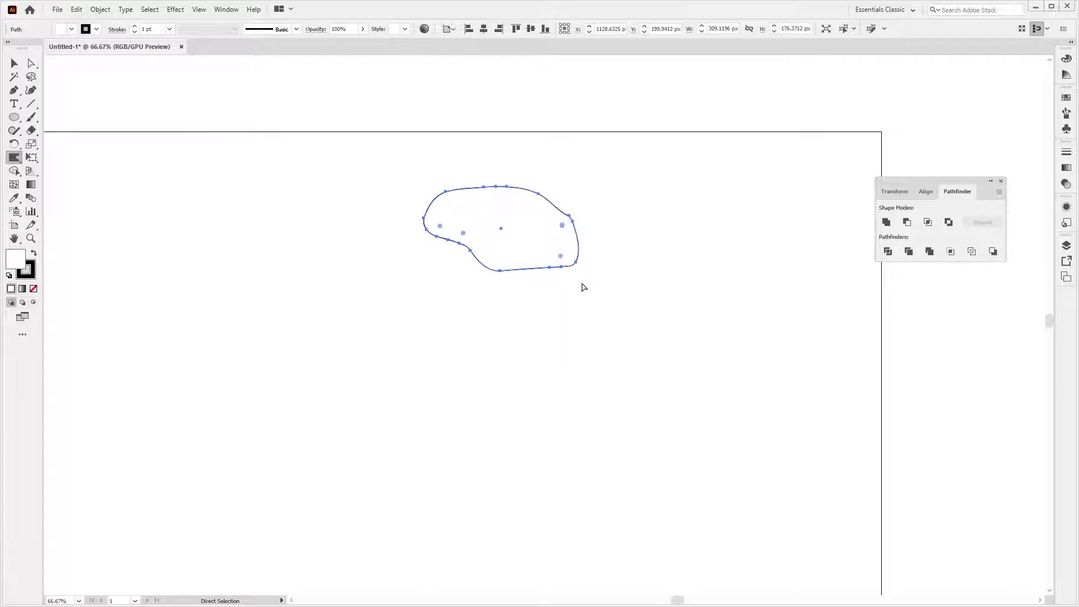
ctrl+click(559, 260)
ctrl+click(562, 269)
ctrl+click(546, 335)
drag(499, 366, 595, 322)
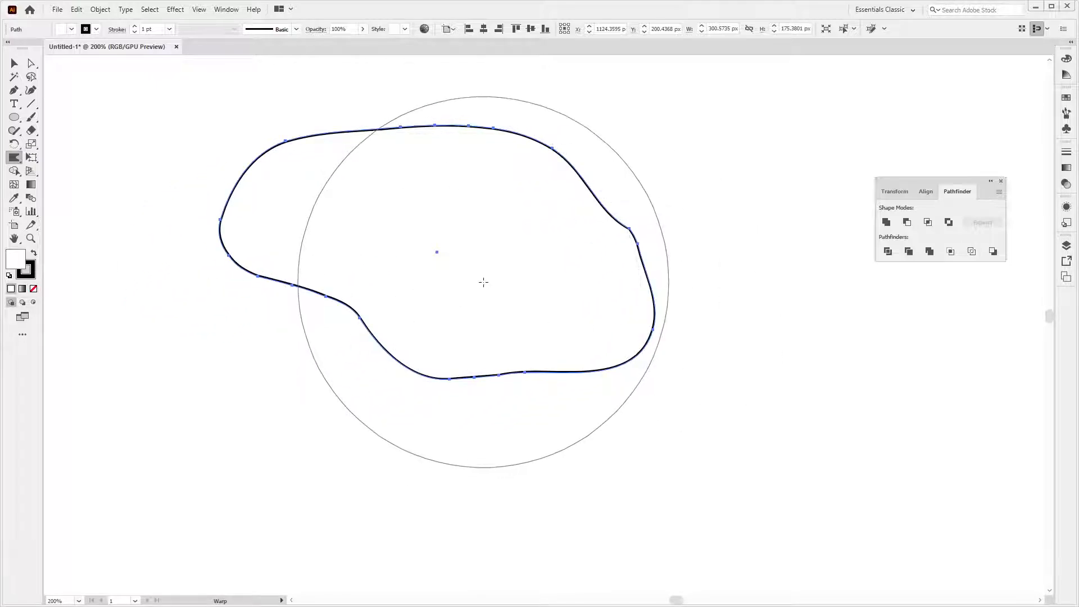
key(v)
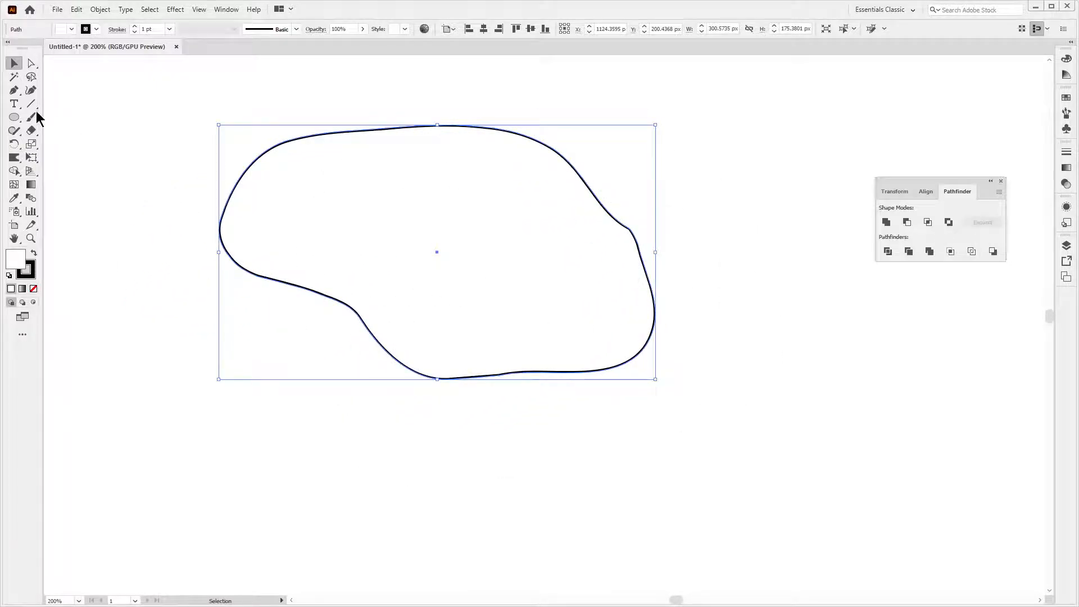
Step: Smooth the blob's right, top and bottom edges with the Smooth tool
click(16, 93)
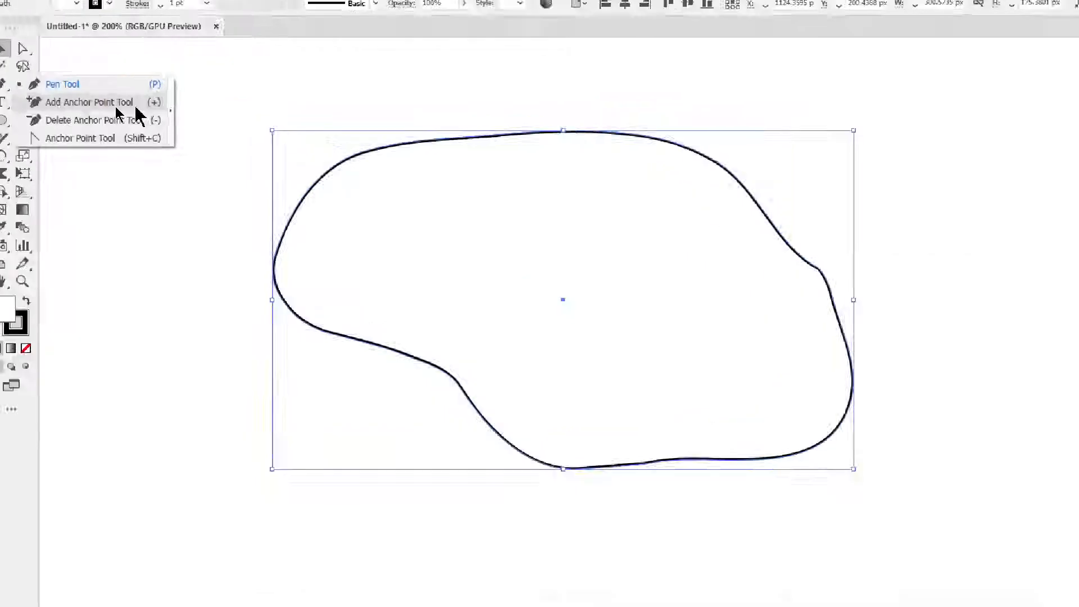
click(2, 93)
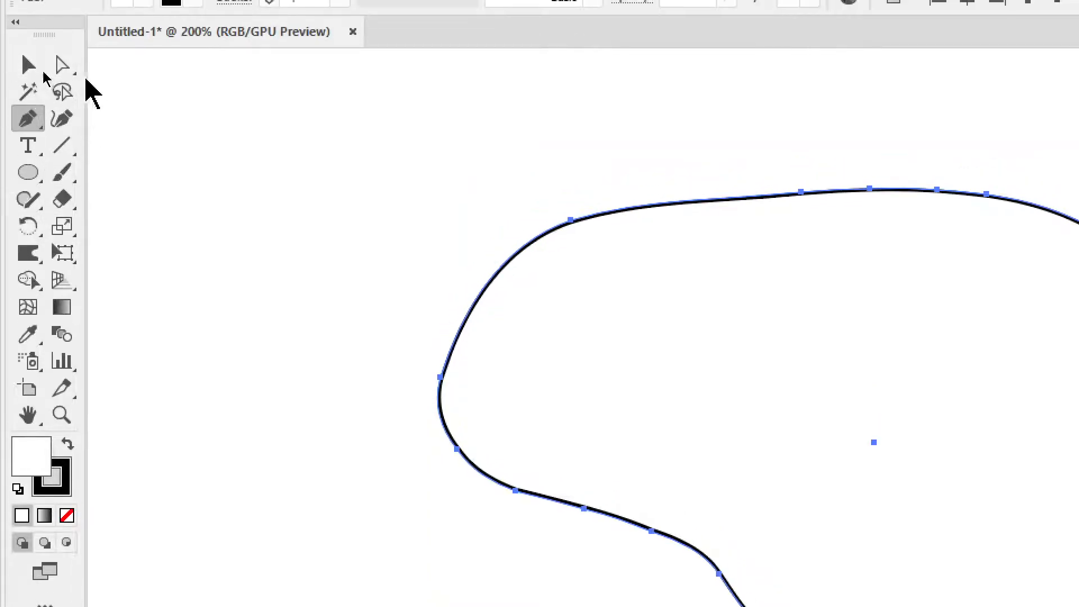
click(24, 200)
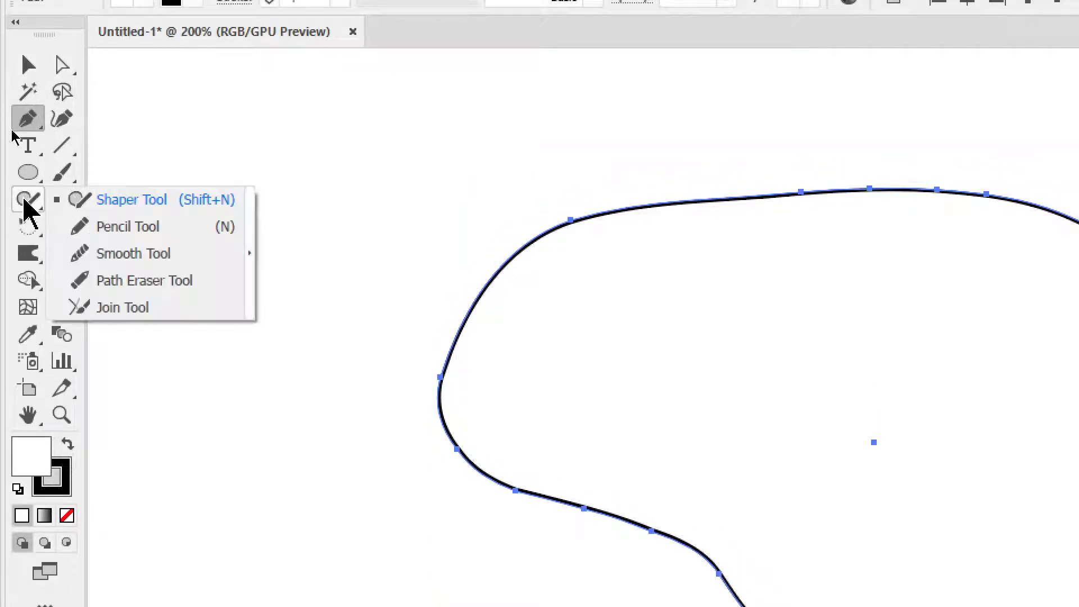
click(188, 254)
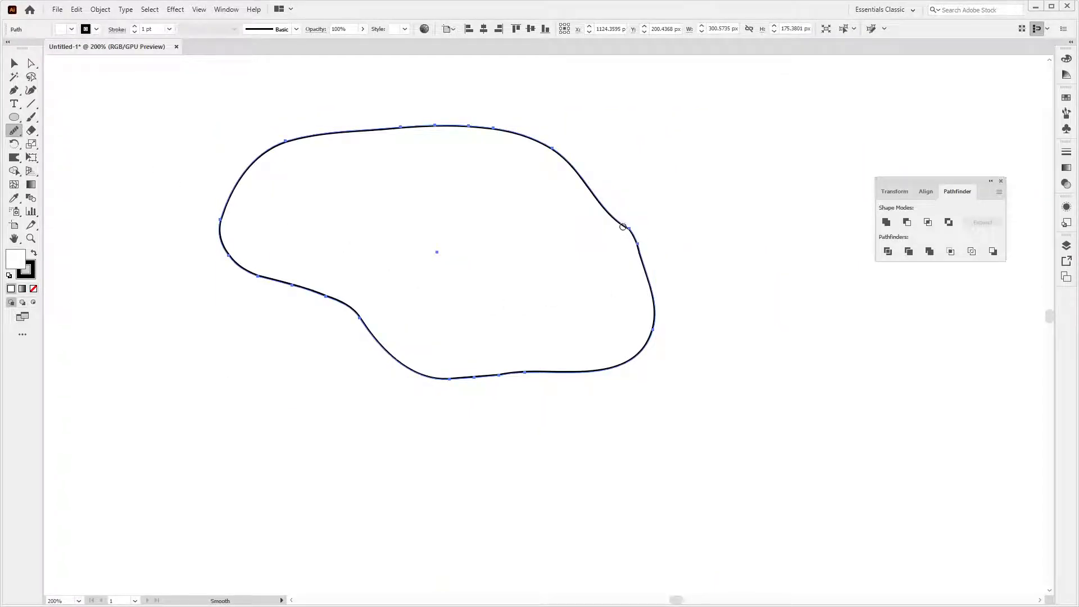
drag(633, 226, 638, 251)
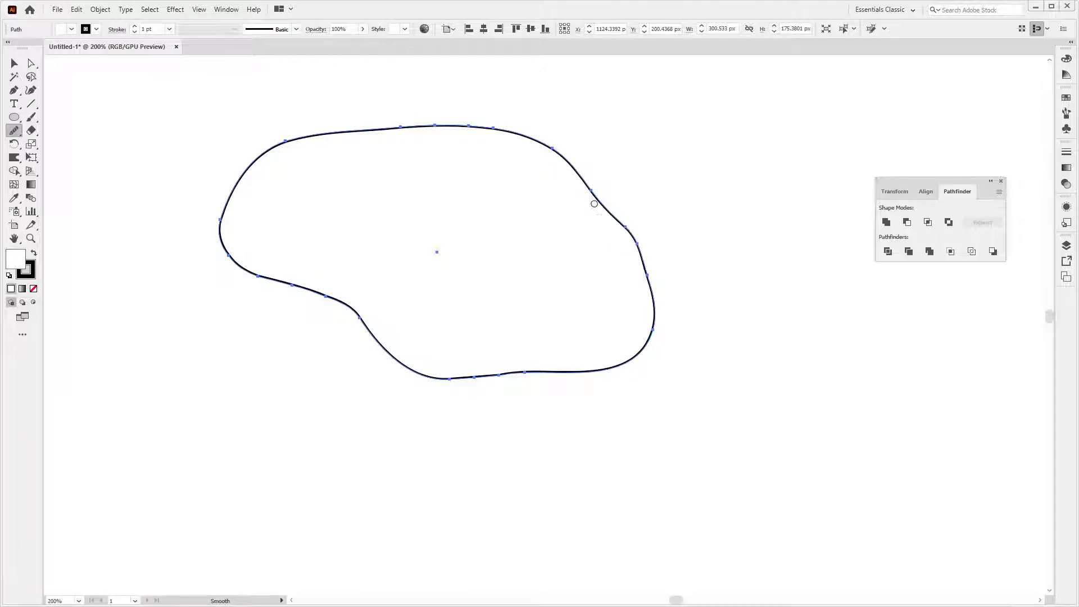
drag(637, 245, 638, 248)
drag(439, 127, 393, 128)
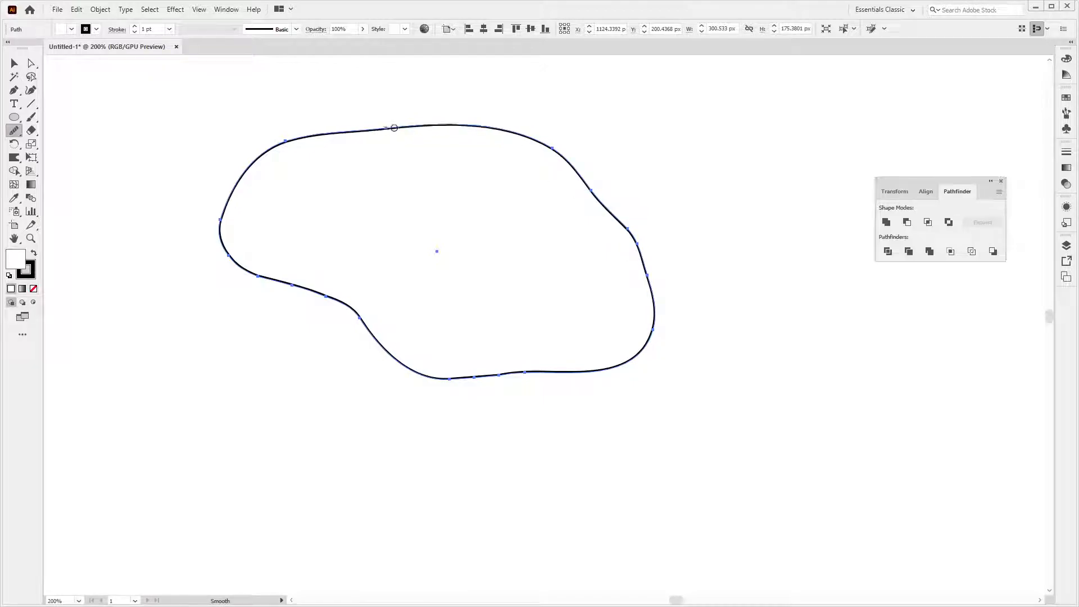
drag(550, 145, 576, 169)
drag(548, 369, 479, 375)
click(14, 64)
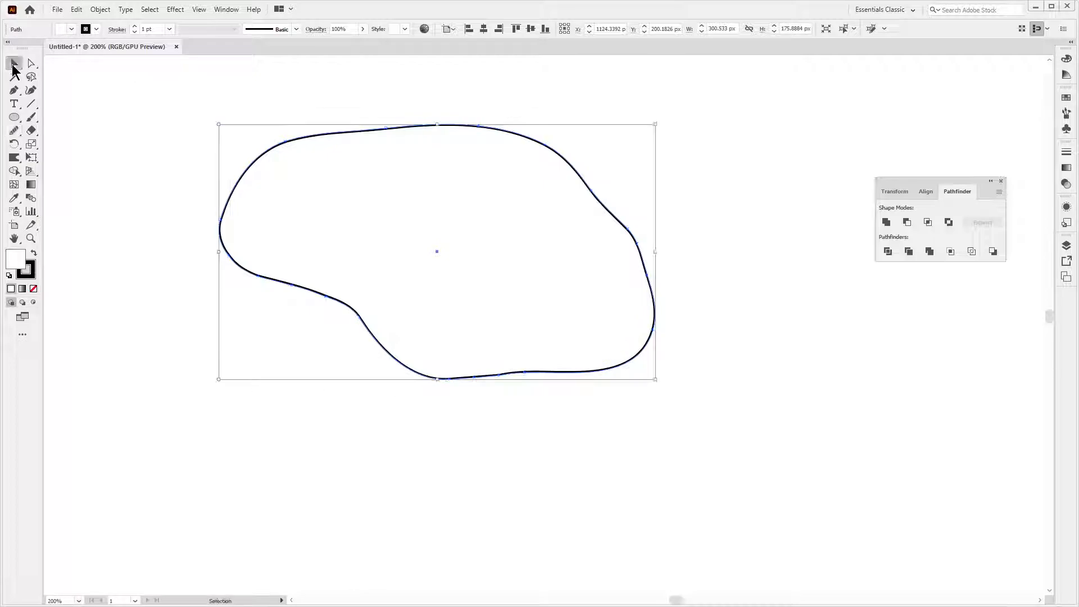
Step: Run Simplify on the blob path, trying Auto-Simplify and reducing the number of anchor points
click(100, 9)
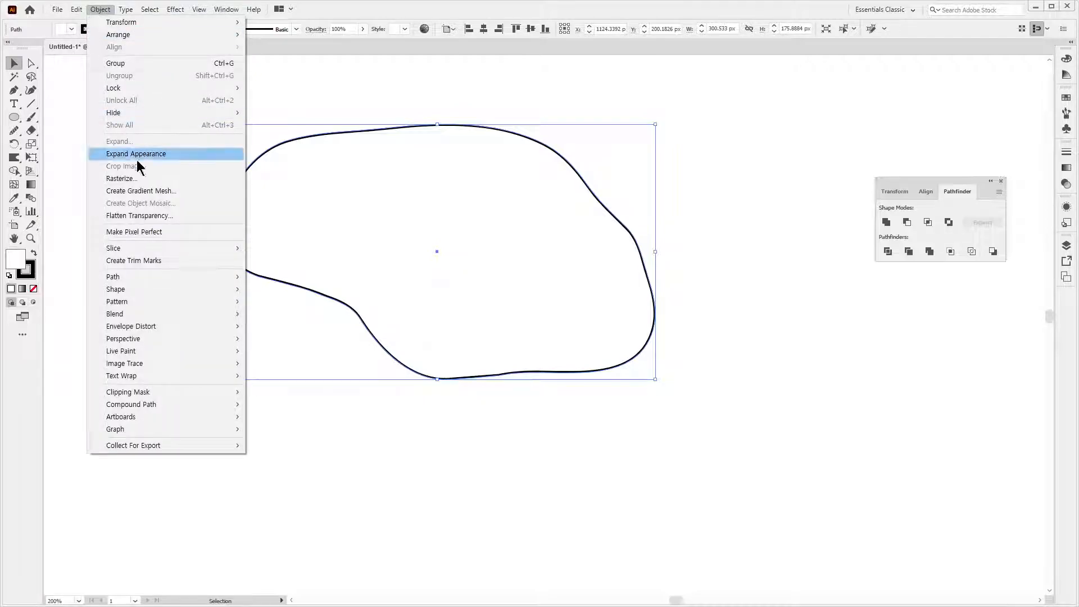
mouse_move(169, 283)
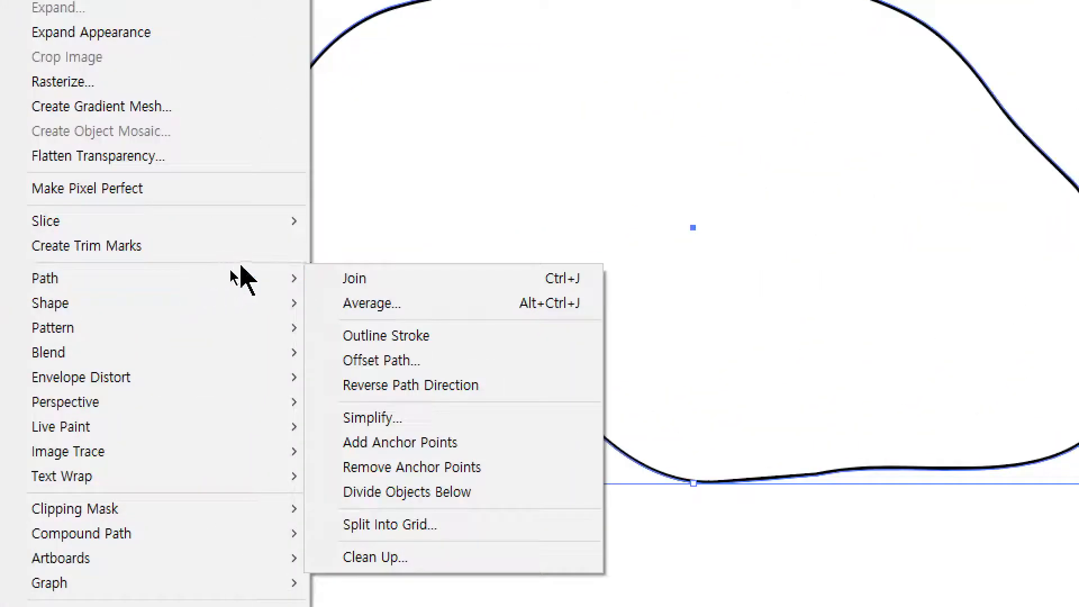
mouse_move(284, 284)
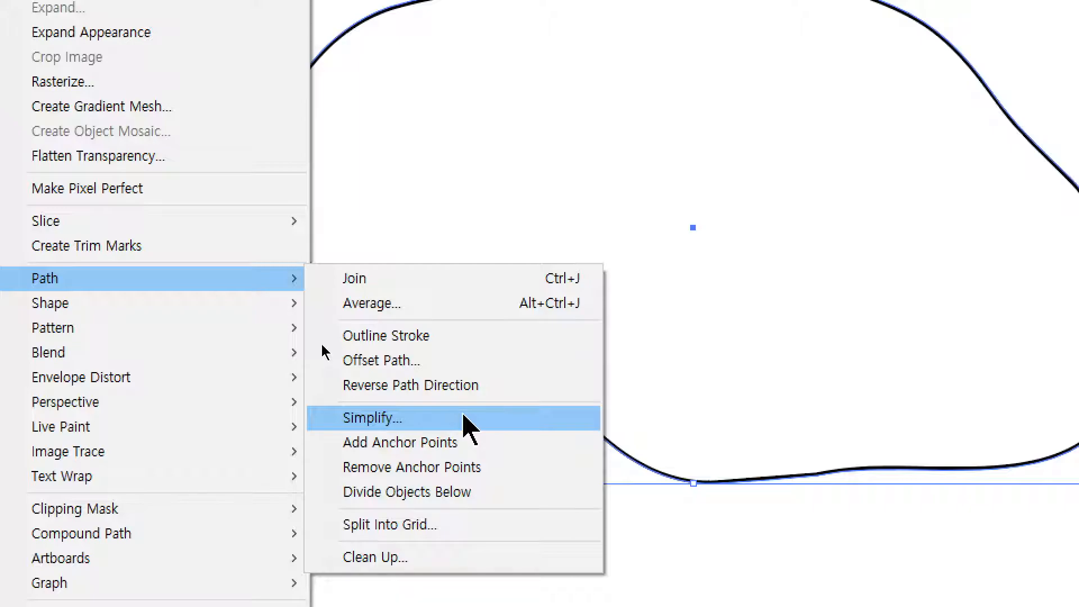
click(466, 427)
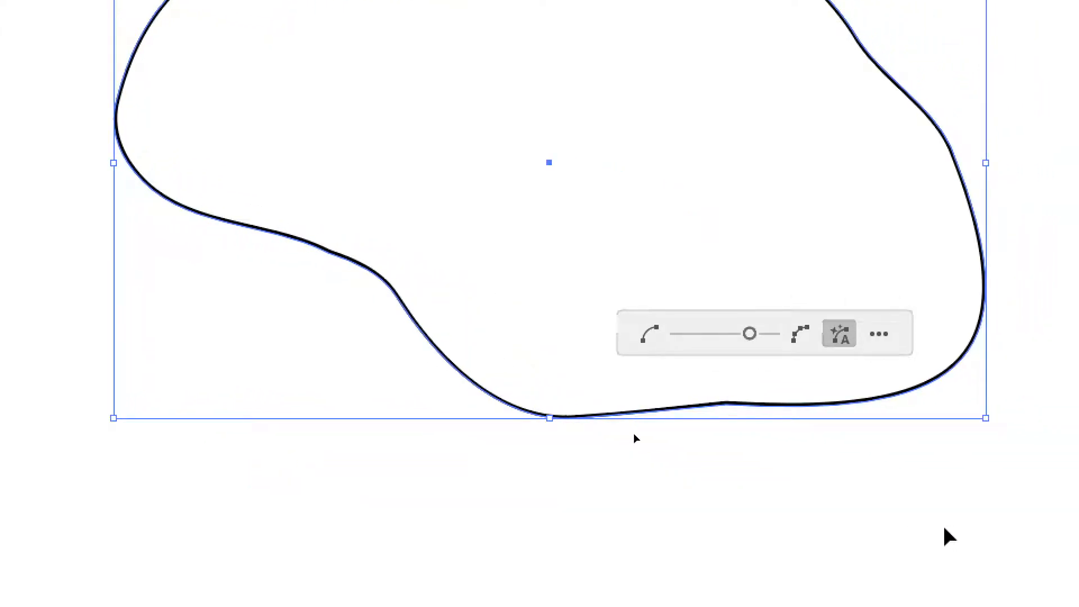
mouse_move(751, 333)
mouse_down()
mouse_move(694, 333)
mouse_move(754, 334)
mouse_up()
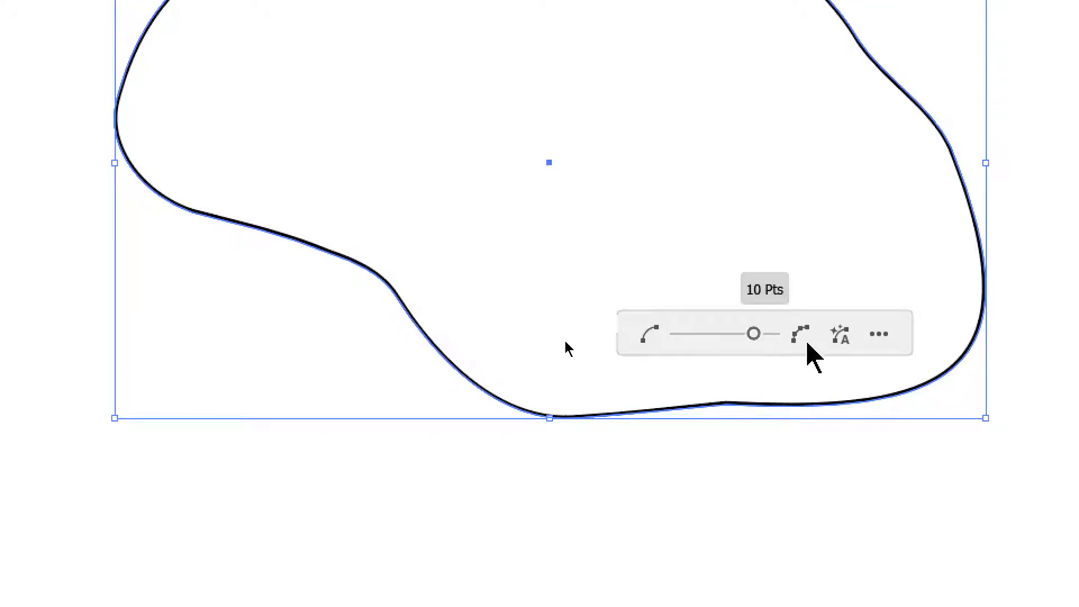
click(838, 335)
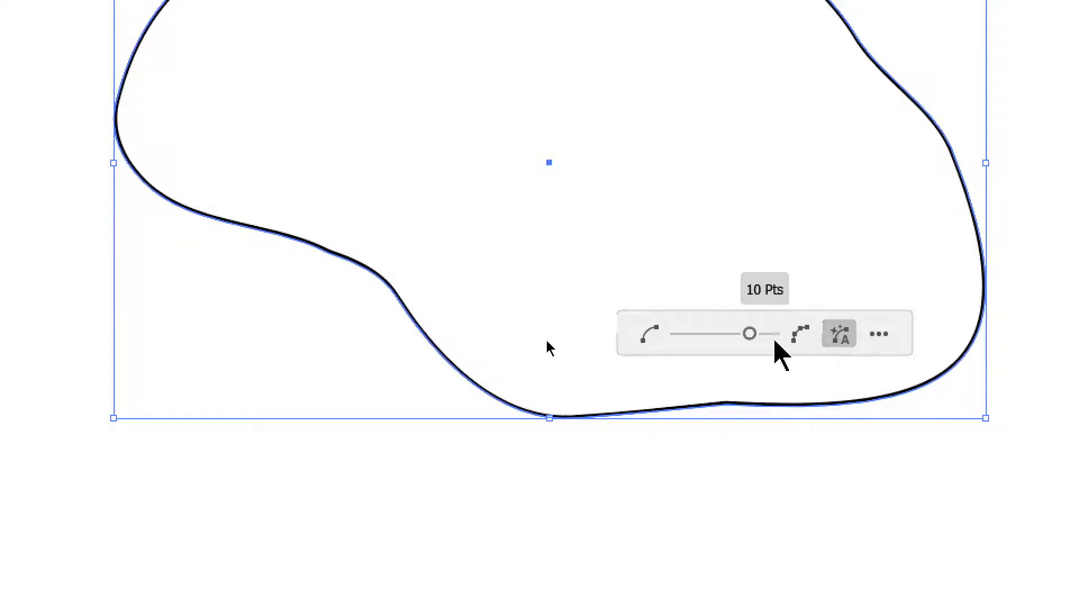
drag(752, 339, 717, 335)
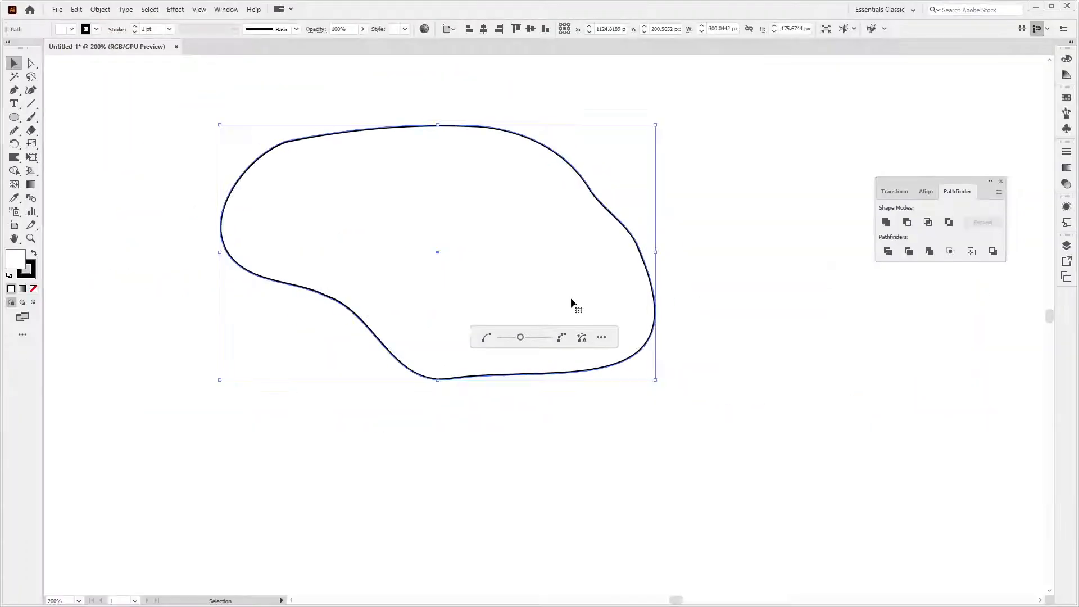
Step: Refine the simplification in the detailed options with a 36% curve and a 117° corner point angle threshold, and apply it
click(602, 337)
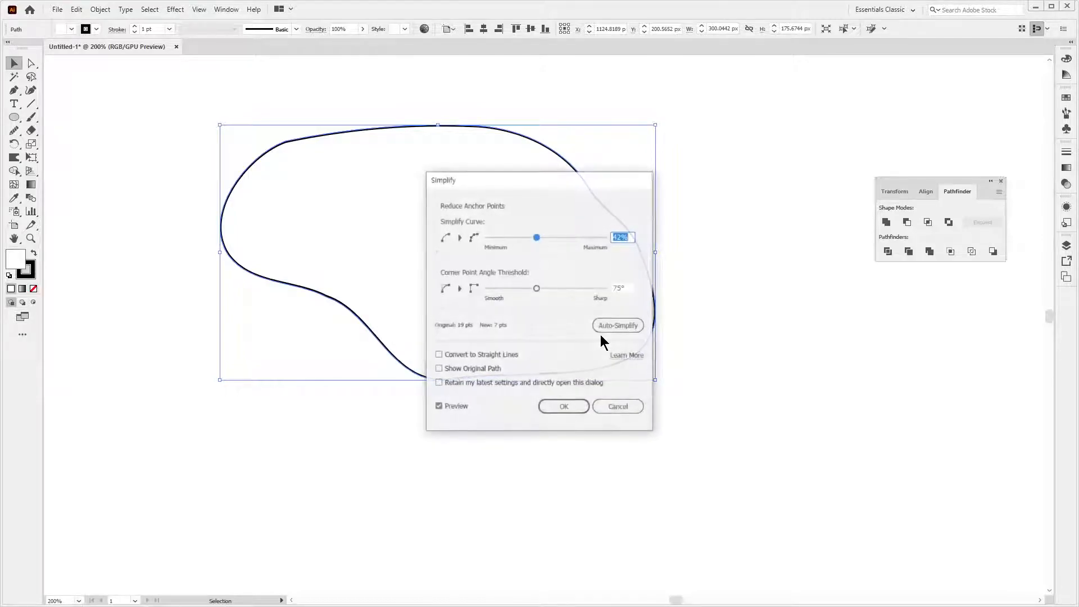
drag(538, 194, 716, 150)
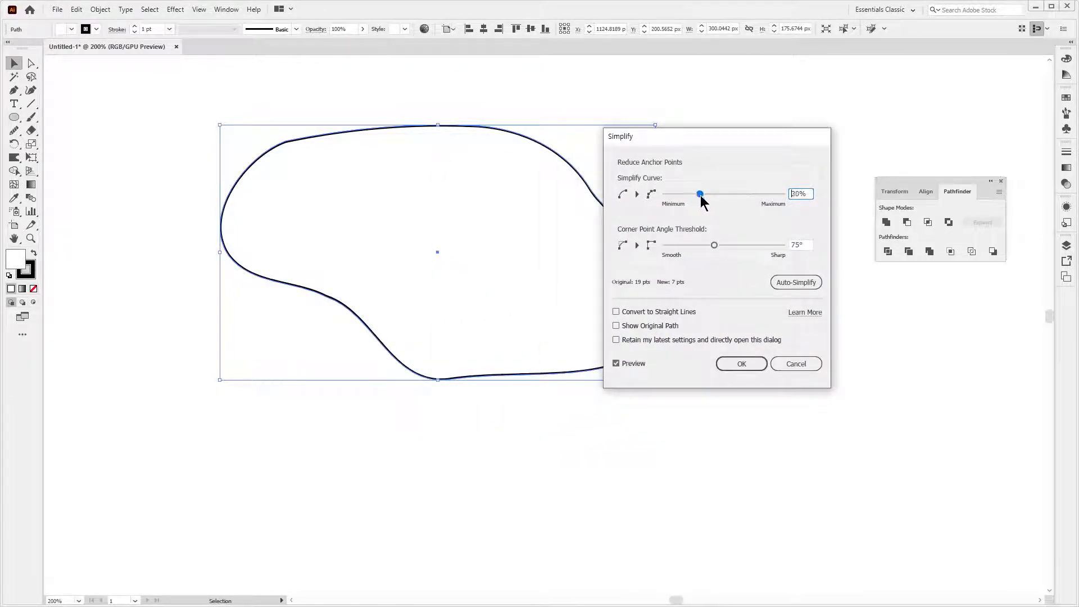
drag(701, 196, 740, 198)
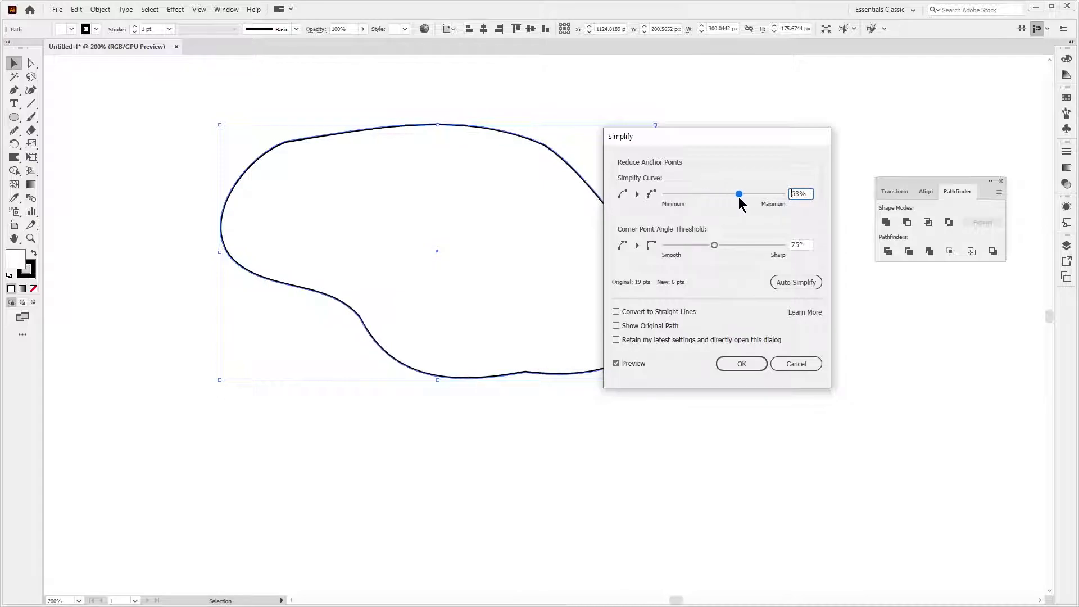
drag(719, 139, 814, 135)
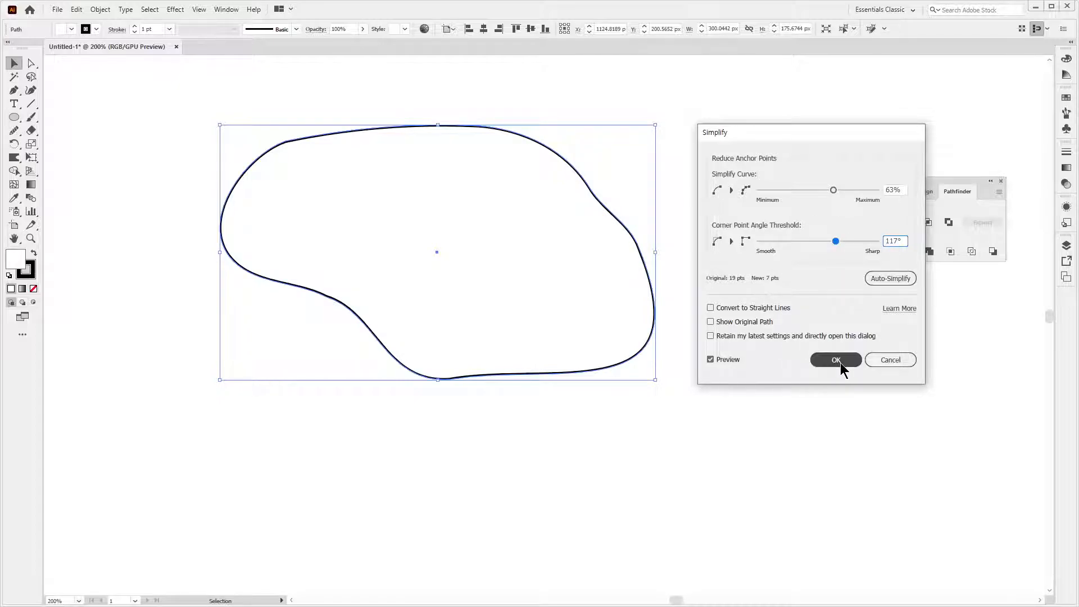
drag(833, 194, 802, 194)
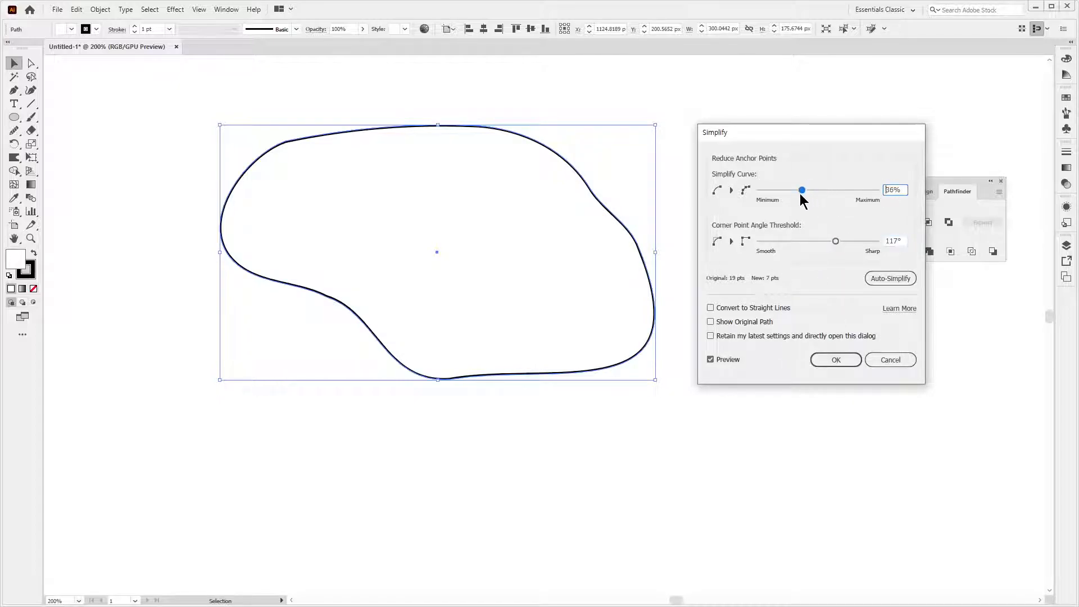
click(839, 362)
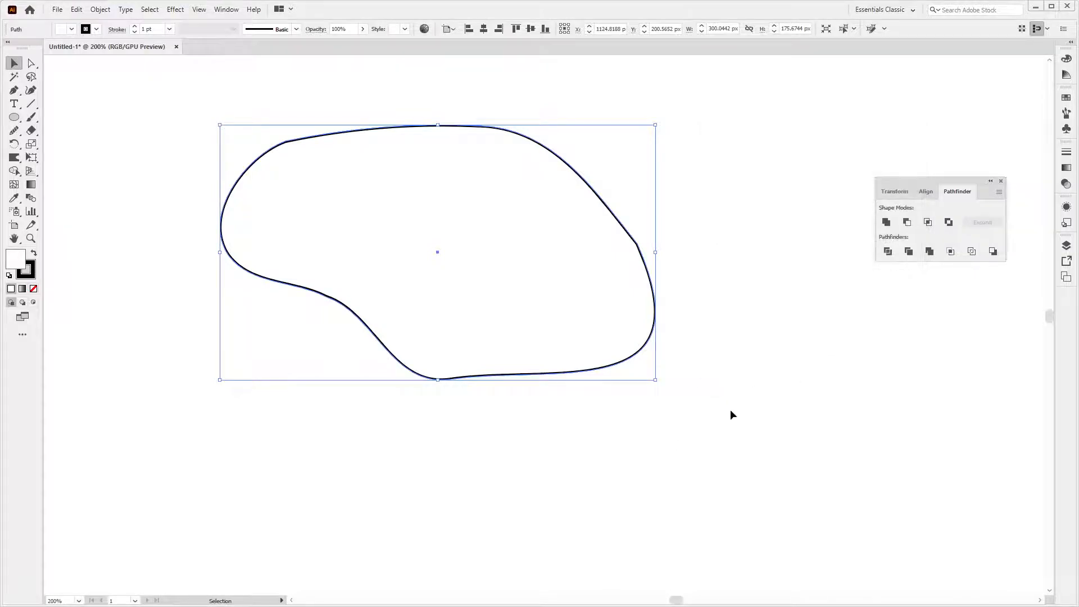
Step: Adjust the blob's anchor points with the Direct Selection tool to round out its right and lower edges
scroll(730, 410, down, 3)
drag(635, 421, 626, 223)
click(538, 251)
key(a)
click(504, 225)
drag(599, 158, 595, 150)
click(661, 197)
drag(383, 100, 462, 147)
drag(395, 93, 487, 176)
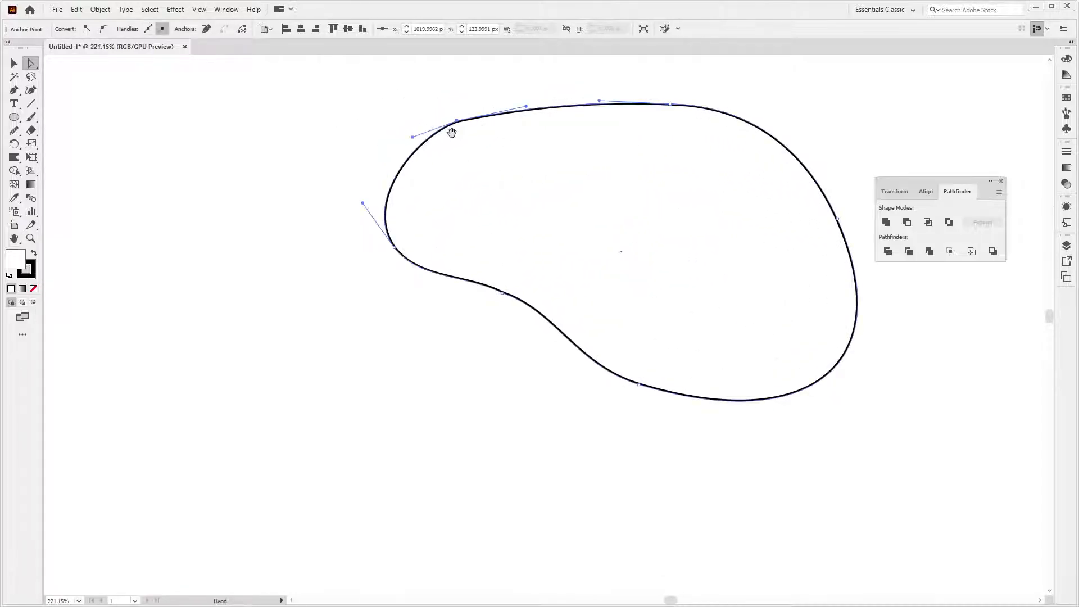
Step: Smooth the blob's upper-left anchor with the Anchor Point tool by pulling out new handles, and deselect the path
key(shift+c)
drag(457, 120, 494, 107)
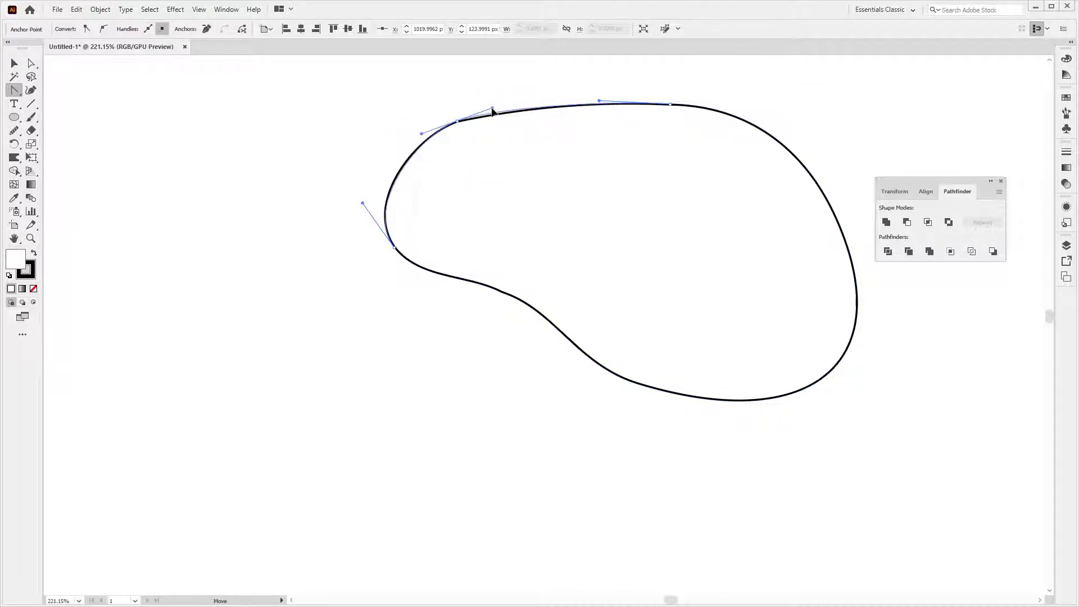
key(v)
key(ctrl+minus)
key(ctrl+minus)
key(ctrl+minus)
key(ctrl+minus)
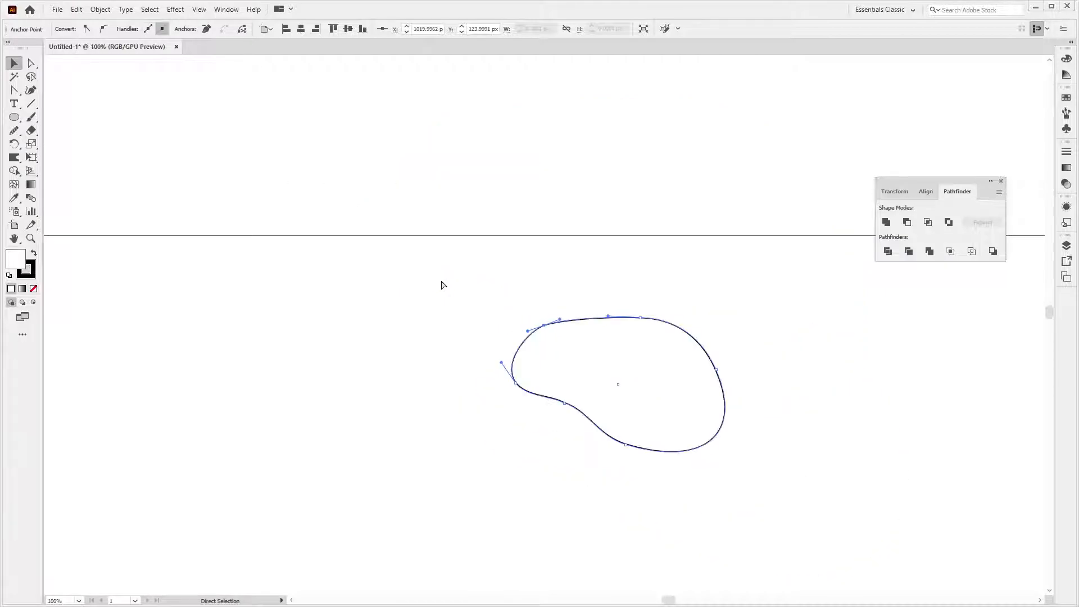
drag(502, 213, 497, 197)
click(483, 285)
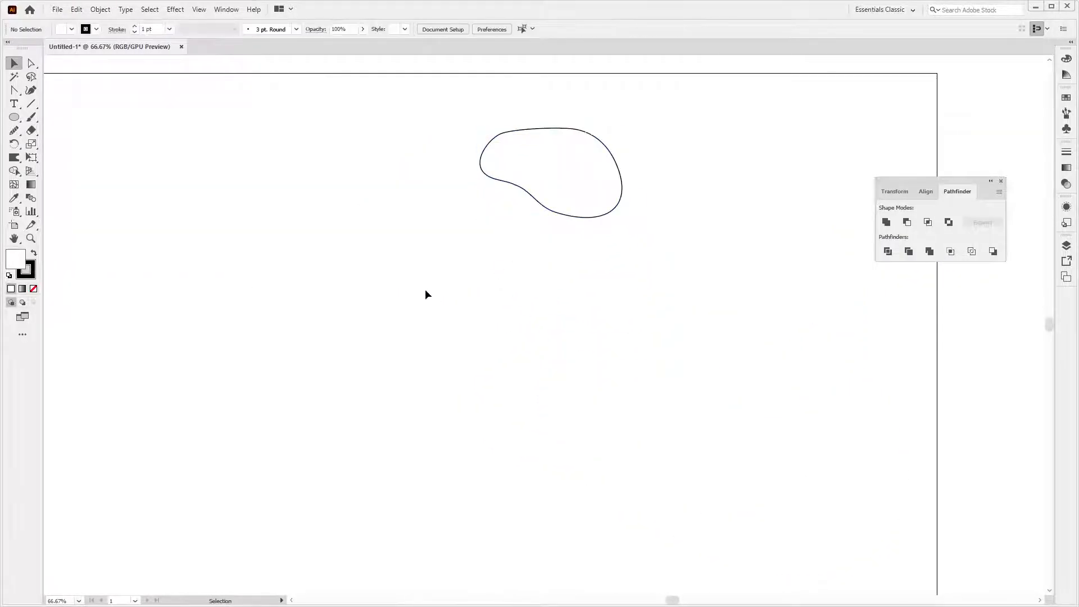
Step: Check the reference letter B image, and add two narrower copies of the blob, one below it and one rotated on the artboard's left side
key(alt+Tab)
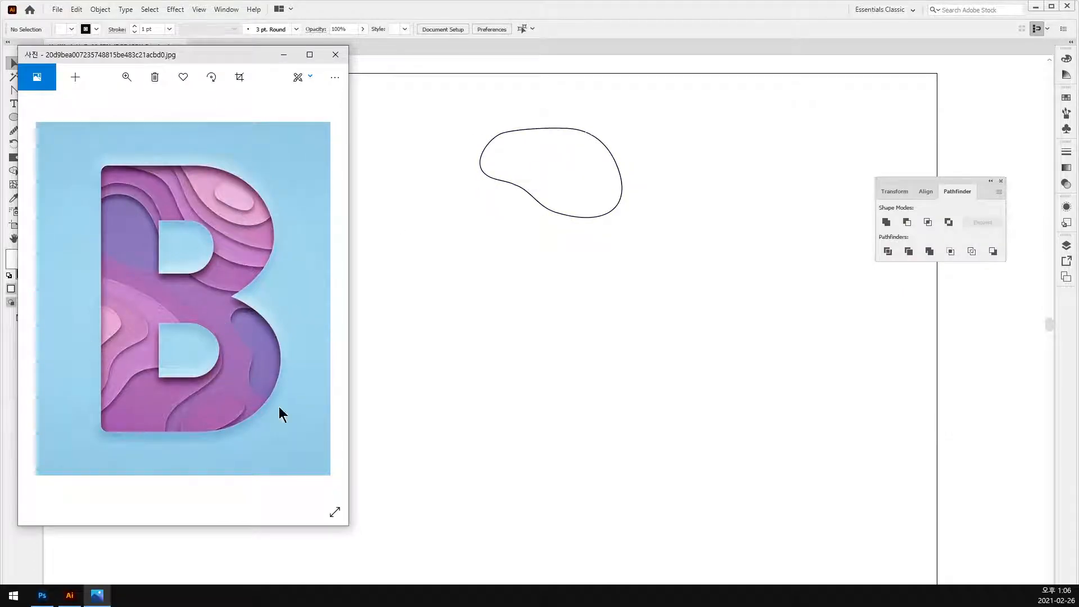
click(628, 350)
drag(580, 208, 294, 264)
scroll(328, 327, down, 1)
drag(495, 342, 491, 316)
mouse_move(329, 308)
mouse_down()
mouse_move(487, 361)
mouse_move(565, 397)
mouse_move(556, 408)
mouse_move(596, 406)
mouse_move(564, 374)
mouse_move(587, 413)
mouse_move(326, 296)
mouse_up()
key(ctrl+shift+a)
key(ctrl+minus)
scroll(585, 303, right, 5)
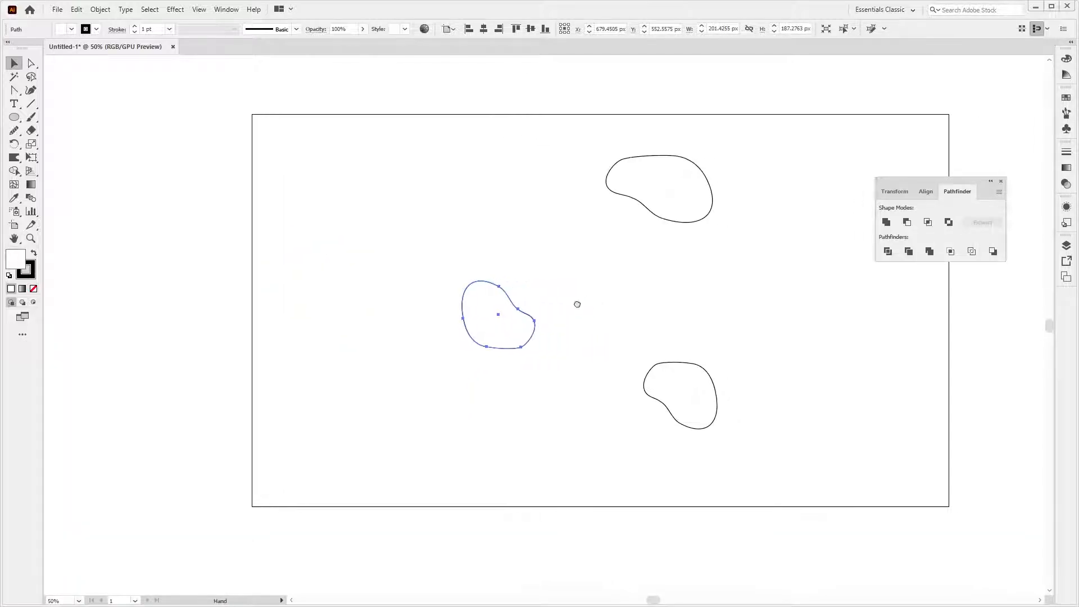
drag(596, 387, 564, 401)
click(647, 366)
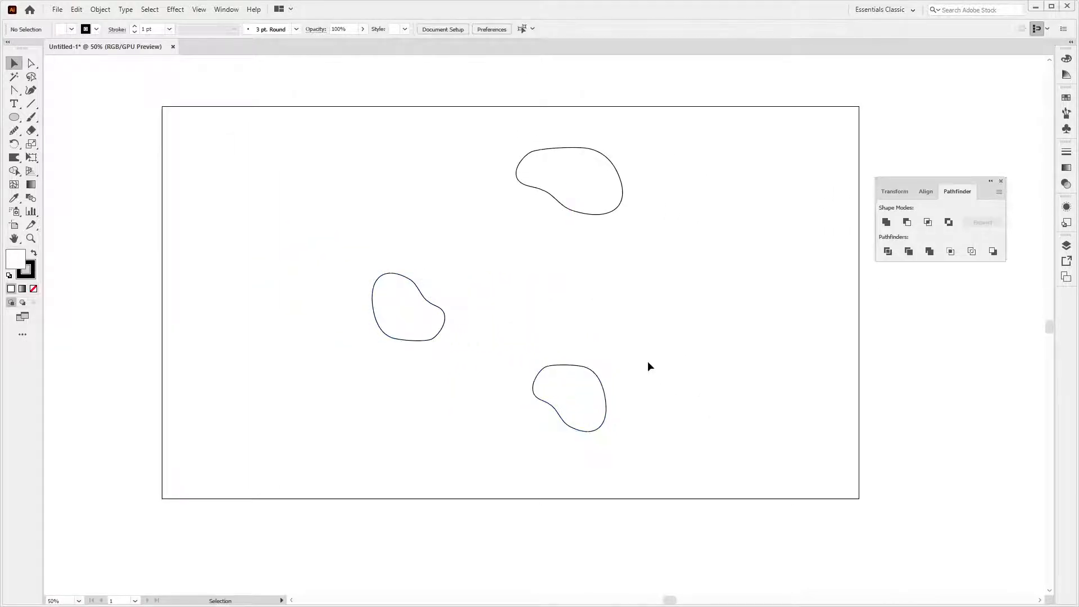
Step: Move the upper blob slightly up and to the left, and select all three blobs together
drag(578, 191, 561, 182)
click(645, 265)
click(416, 309)
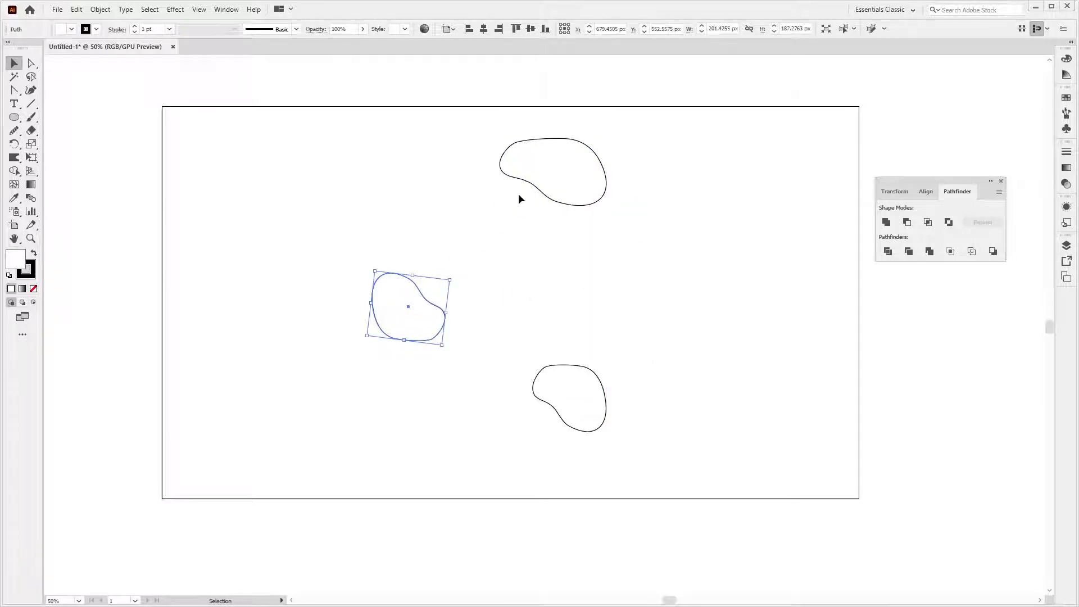
shift+click(544, 174)
shift+click(585, 386)
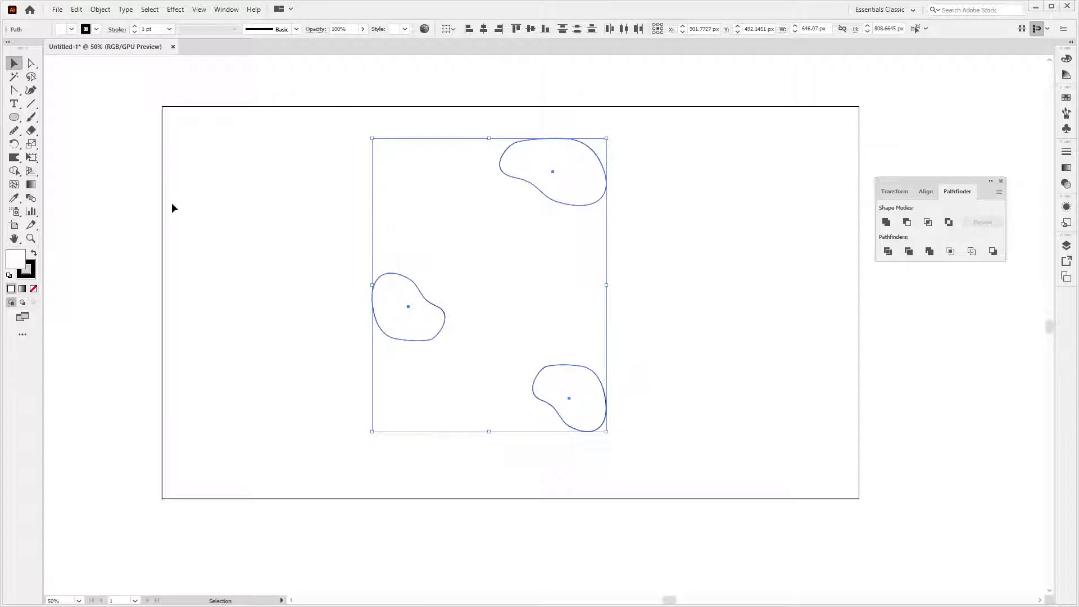
Step: Start Offset Path on the three selected blobs with the preview on and Round joins
click(100, 9)
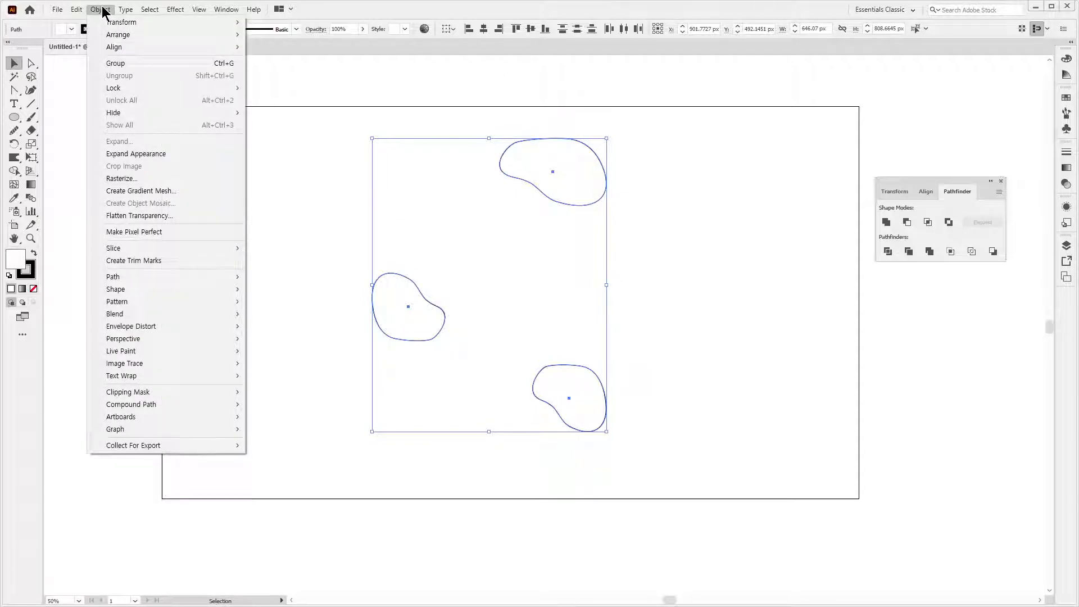
mouse_move(200, 276)
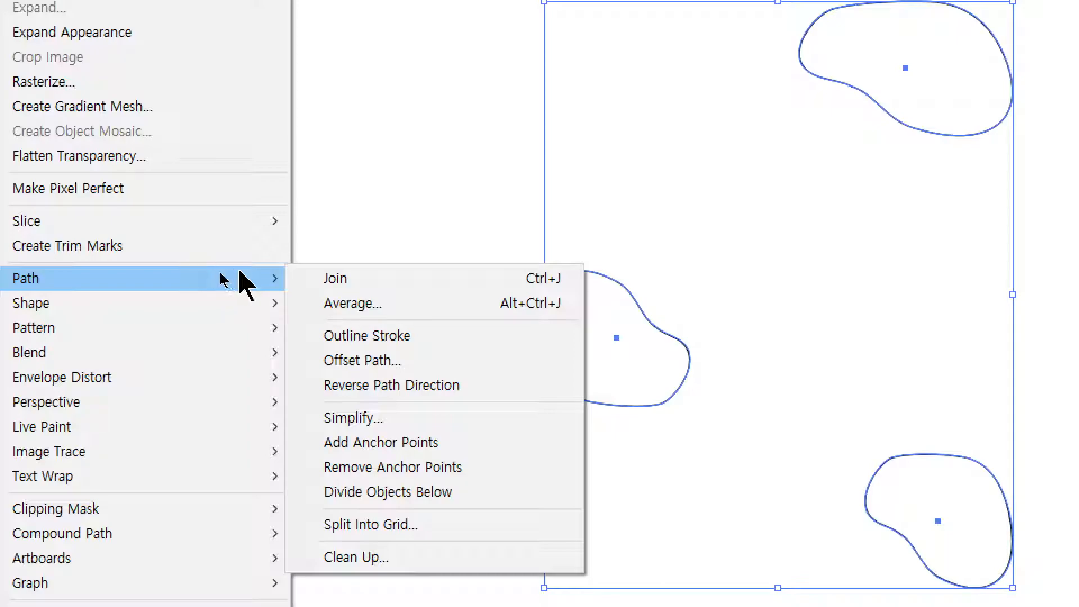
click(413, 362)
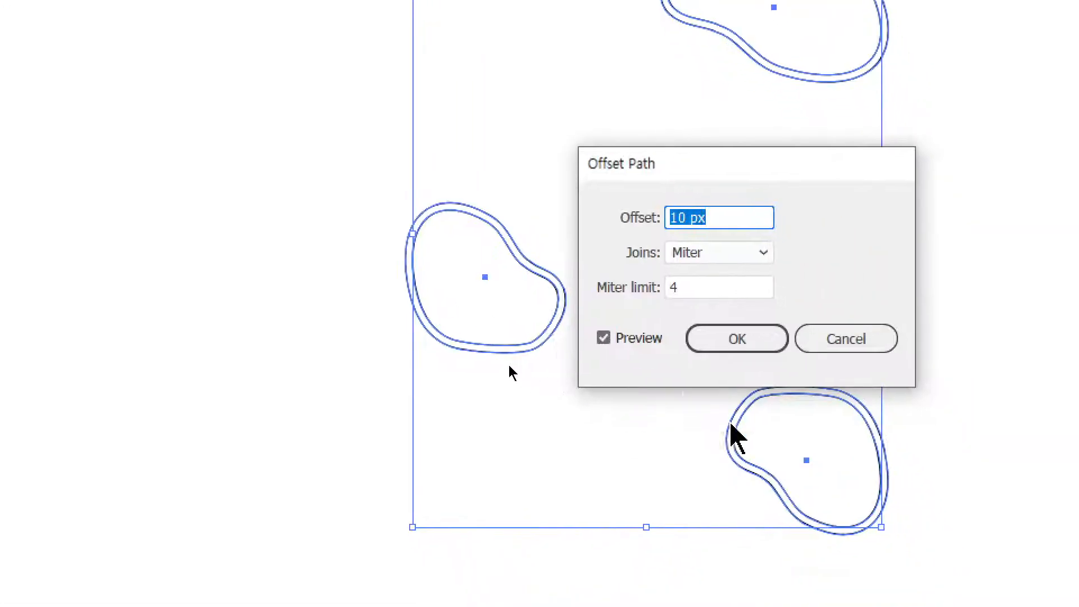
click(628, 338)
click(628, 337)
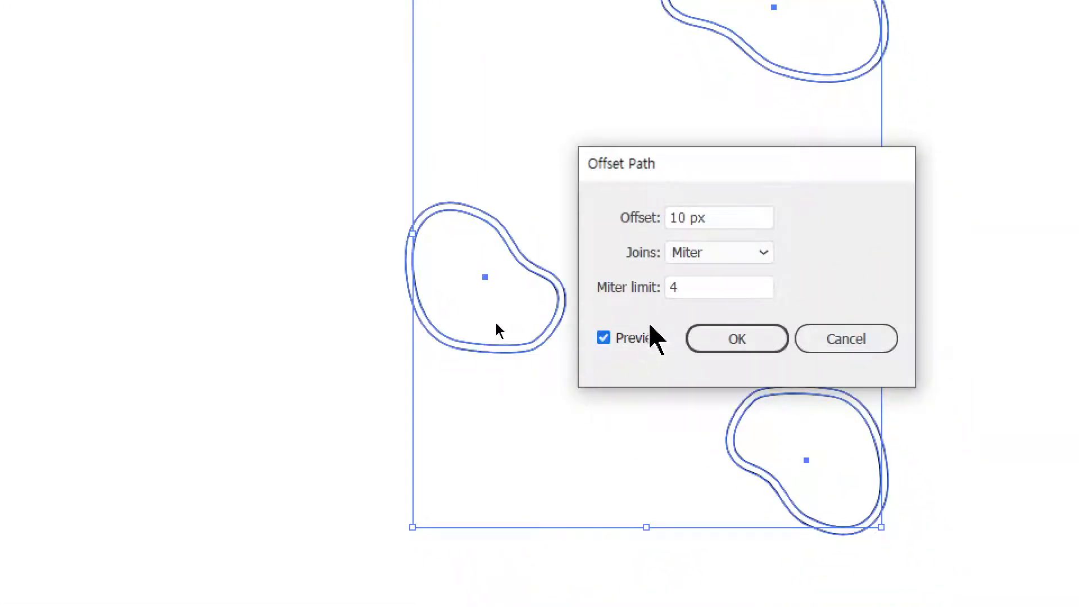
click(714, 254)
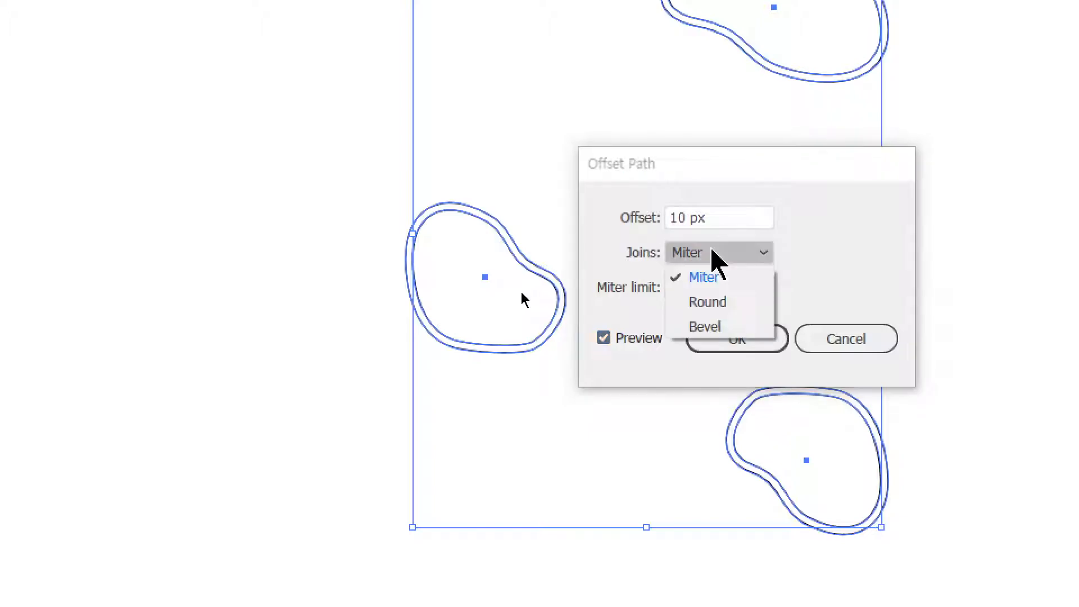
click(746, 304)
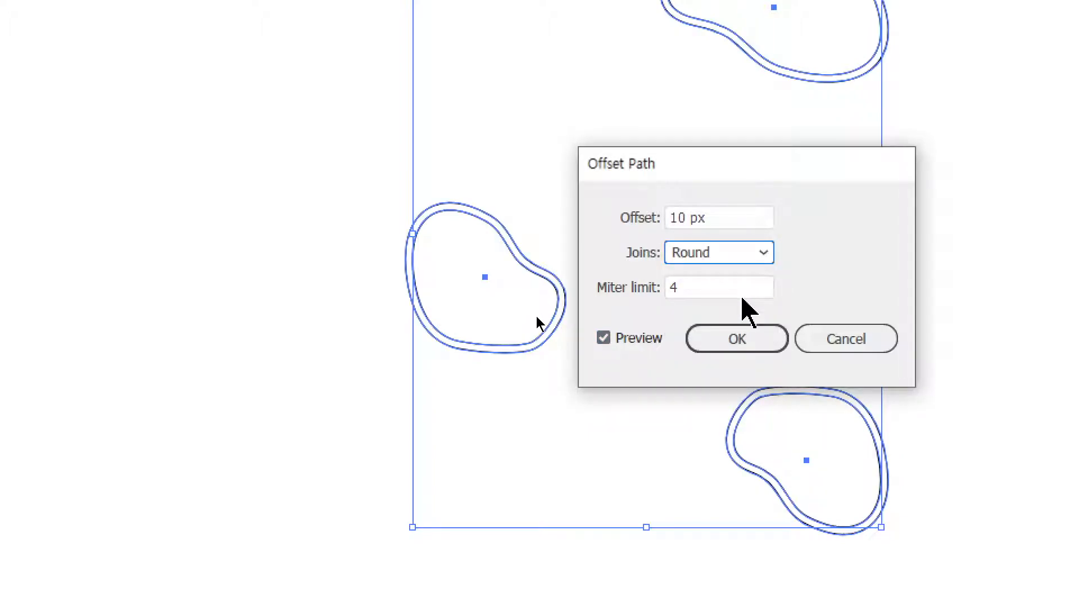
Step: Set the offset distance to 60 px and apply it to create an outer contour around each blob
click(753, 217)
key(shift+Up)
key(shift+Up)
key(shift+Up)
key(shift+Up)
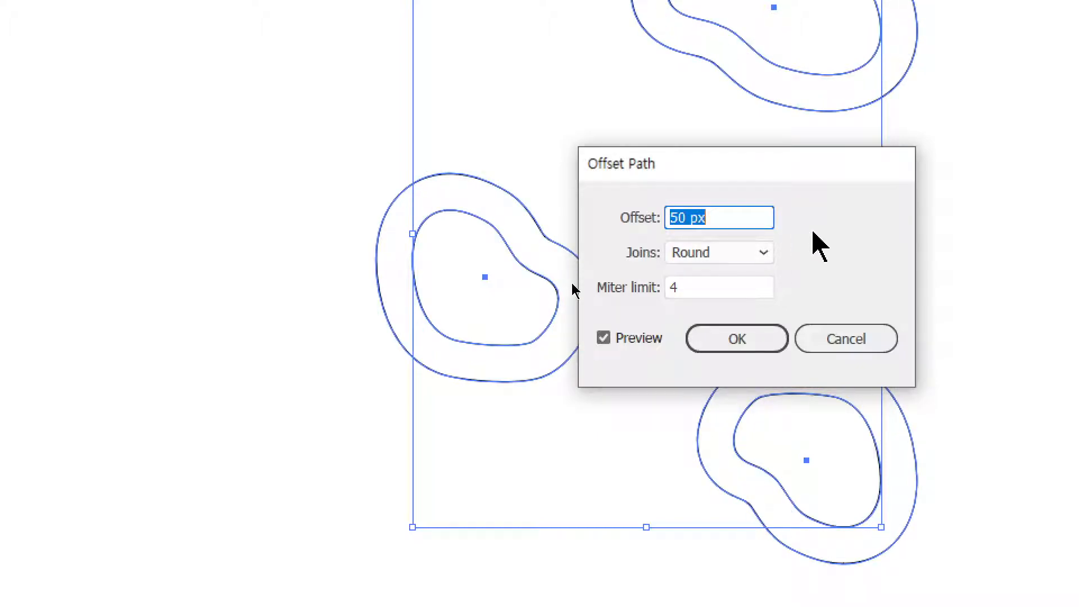
key(shift+Up)
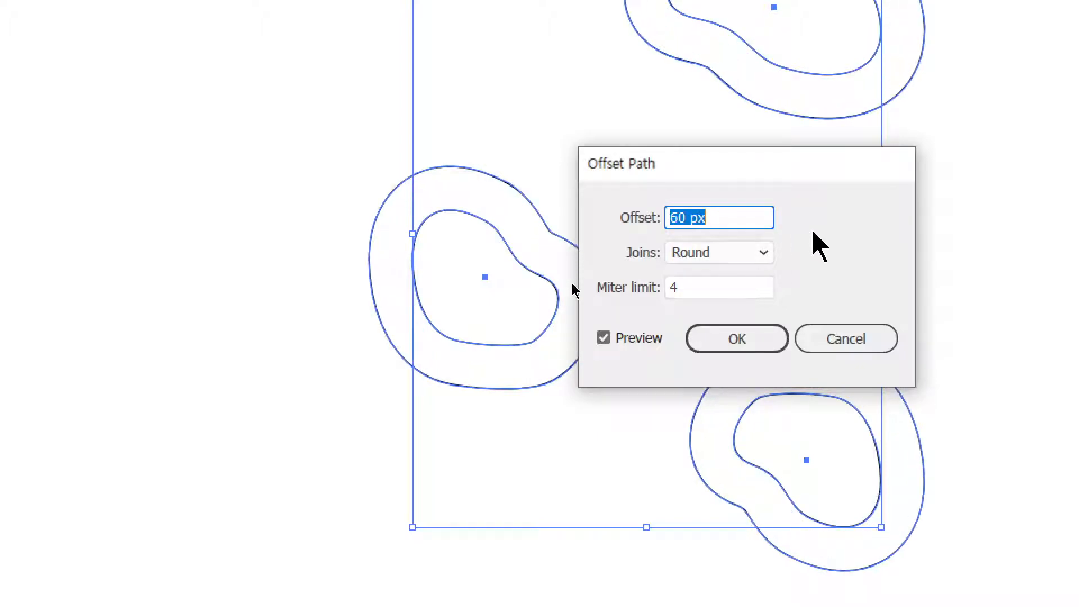
click(757, 347)
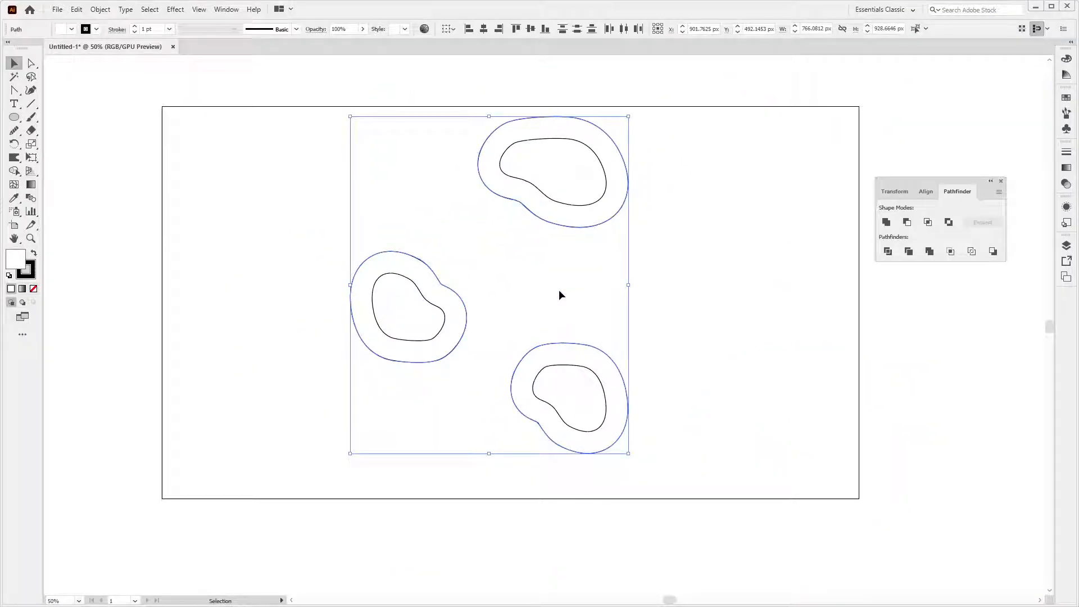
Step: Start a second Offset Path from the three new outer contours and raise the offset to 70 px
click(100, 9)
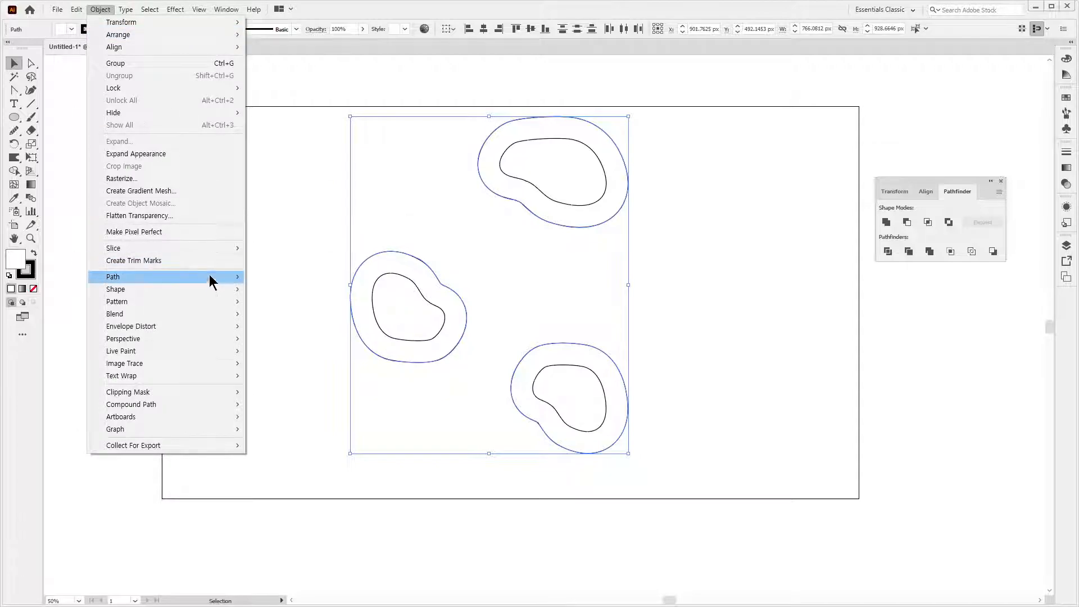
mouse_move(230, 278)
click(339, 317)
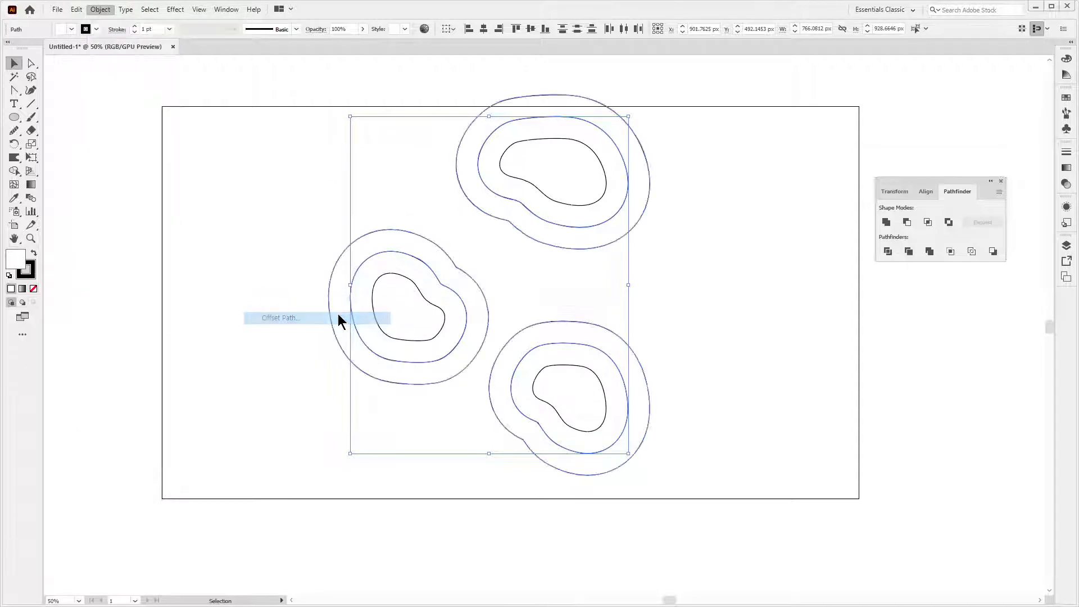
key(shift+Up)
key(shift+Up)
key(shift+Up)
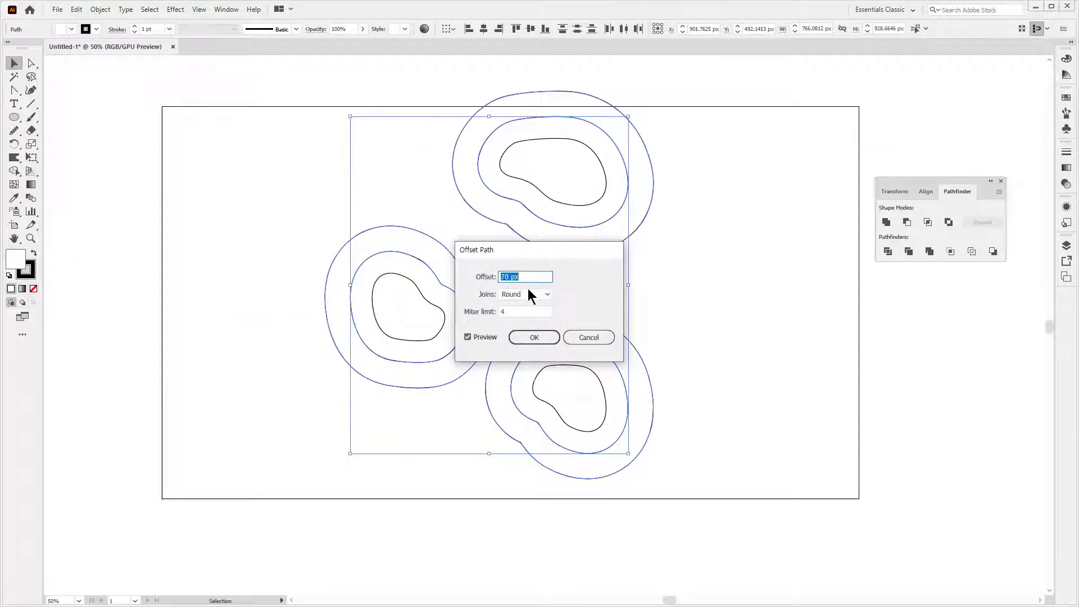
Step: Offset the outer rings of all three blobs outward with round joins, and offset the resulting rings again by about 130 px
click(543, 339)
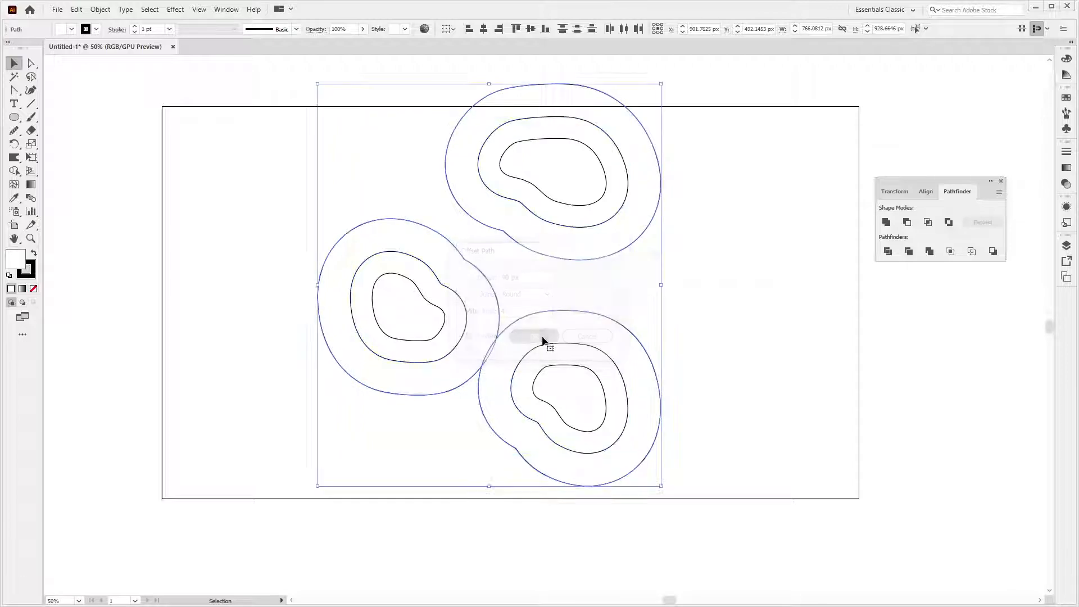
click(102, 10)
mouse_move(176, 278)
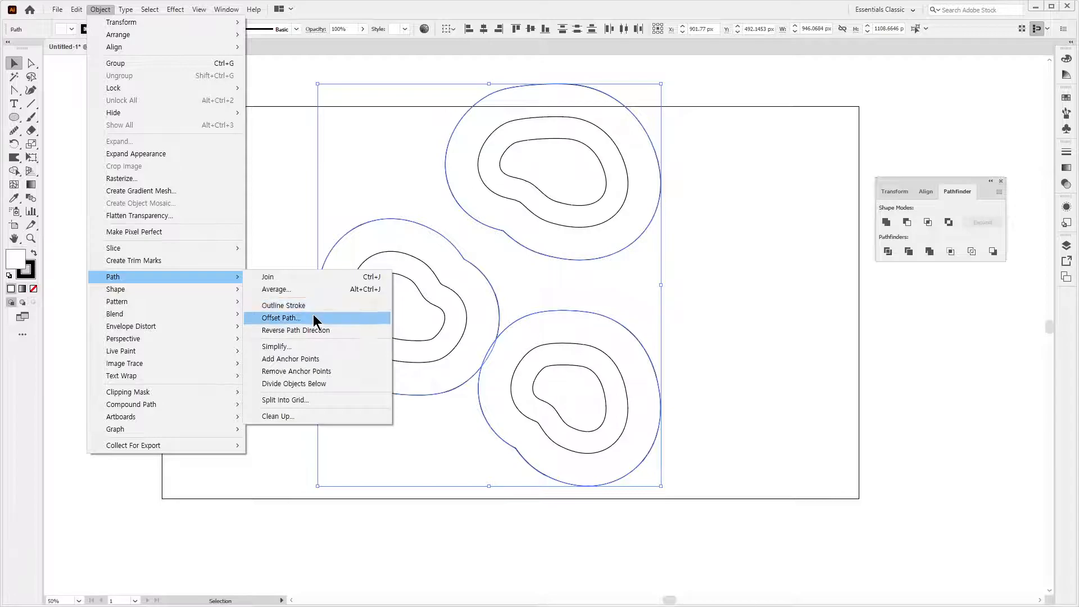
click(314, 319)
key(shift+Up)
key(shift+Up)
key(shift+Up)
key(shift+Down)
key(shift+Down)
key(shift+Down)
key(shift+Down)
key(shift+Up)
key(shift+Up)
key(shift+Up)
key(shift+Up)
key(shift+Up)
click(546, 337)
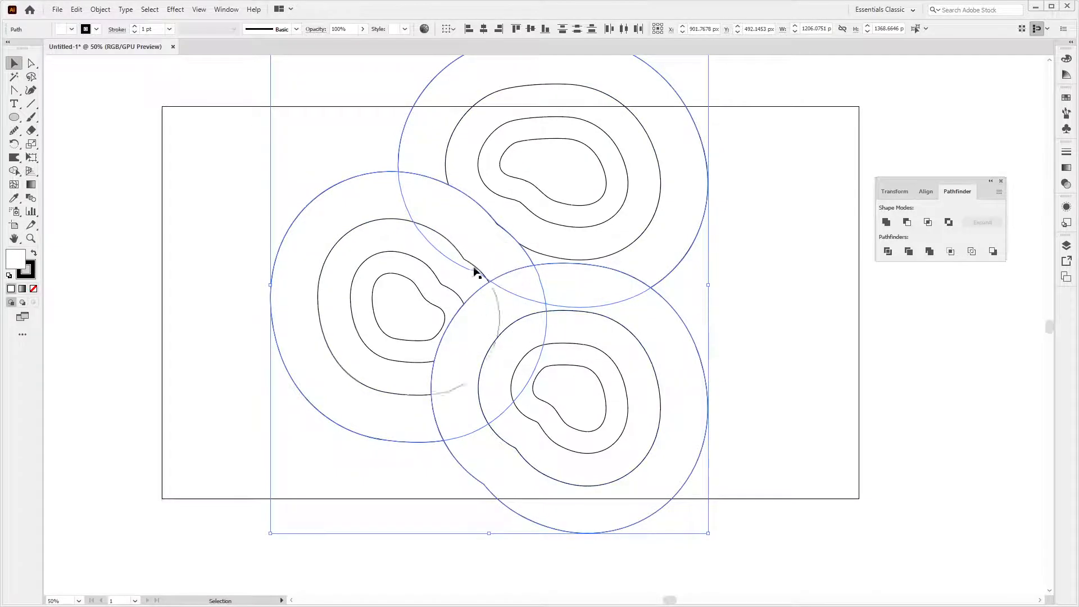
Step: Unite the three overlapping outermost rings into one outline and place it behind the inner rings
click(888, 223)
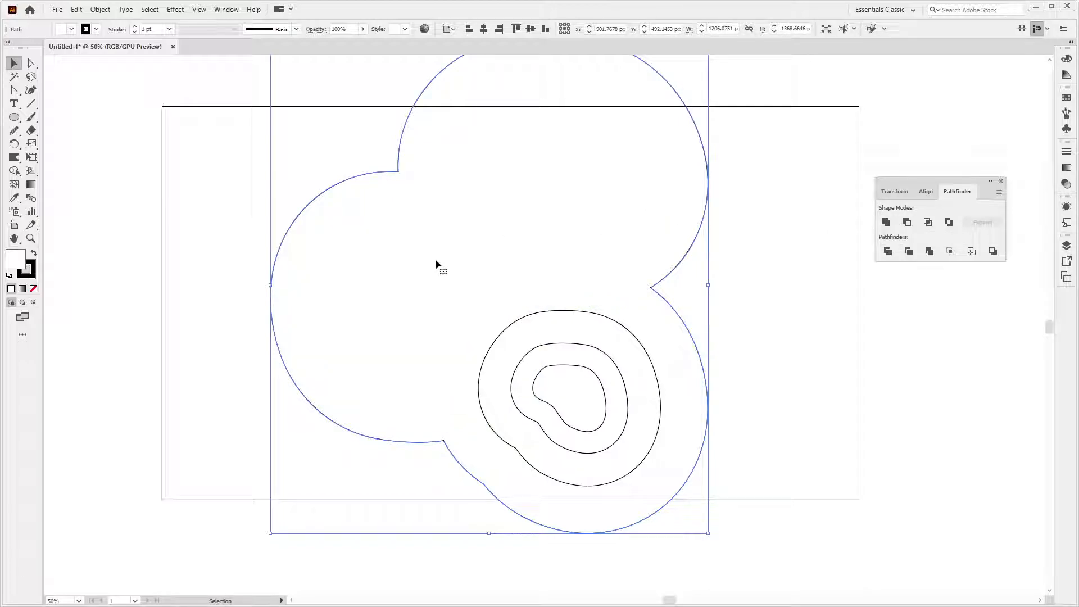
key(ctrl+f)
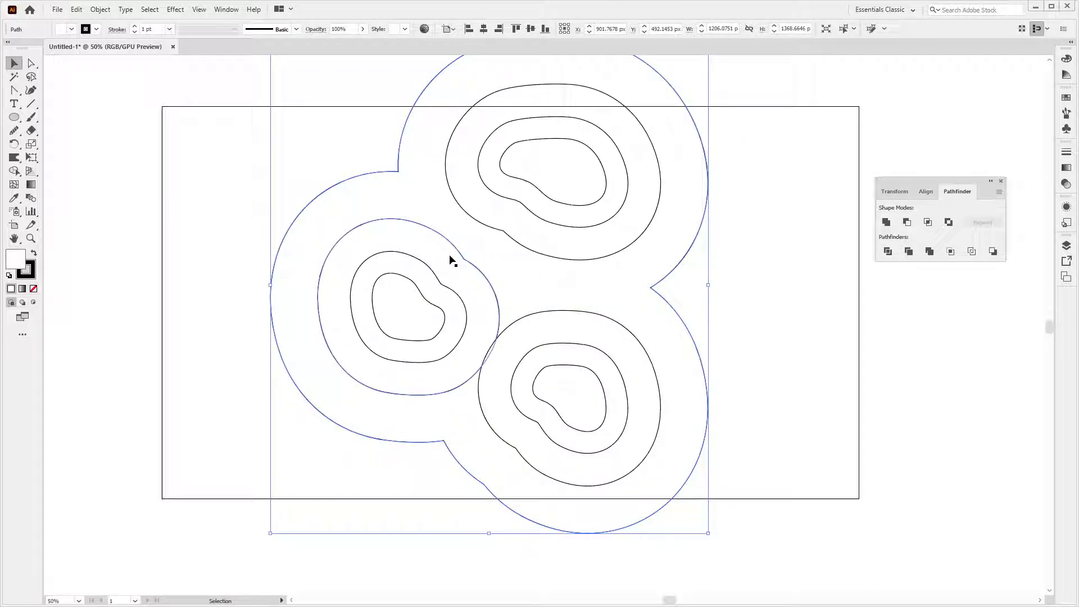
Step: Offset the united outline outward by about 180 px with round joins and rotate the new outline slightly clockwise
click(100, 10)
mouse_move(164, 278)
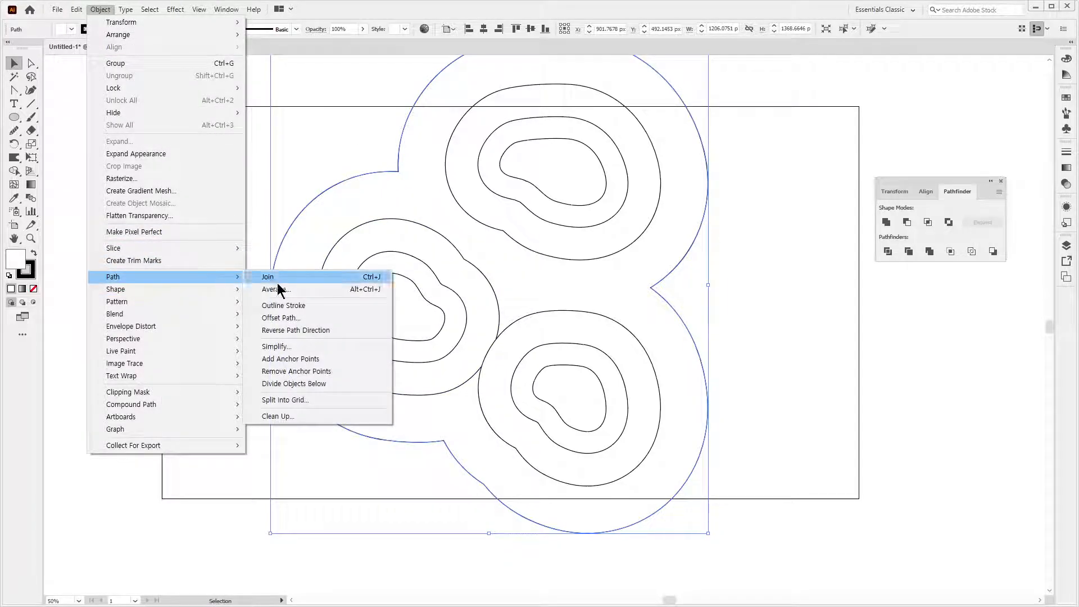
click(322, 319)
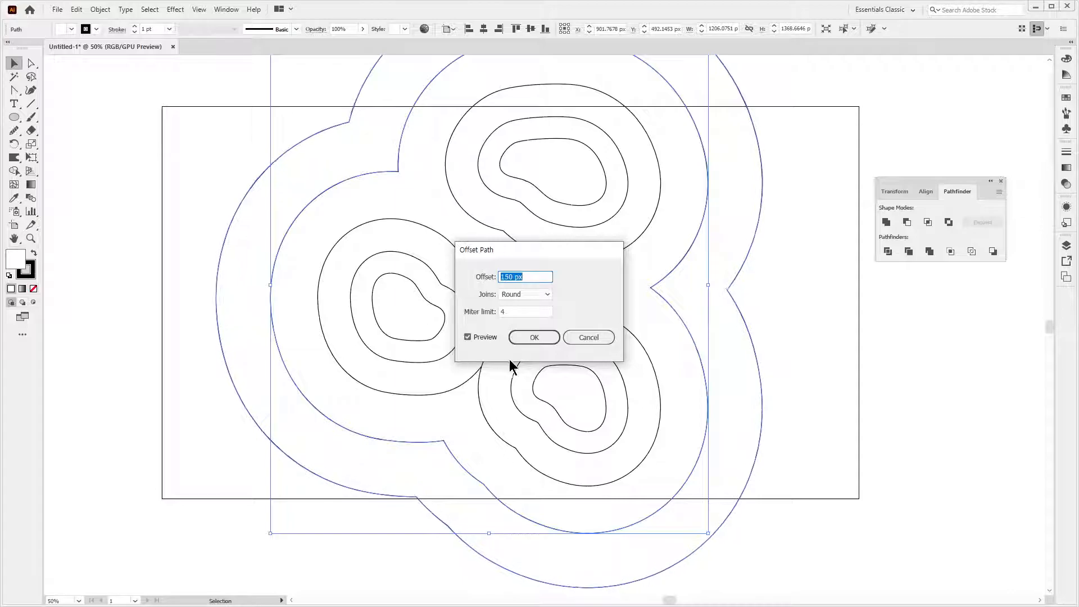
click(534, 337)
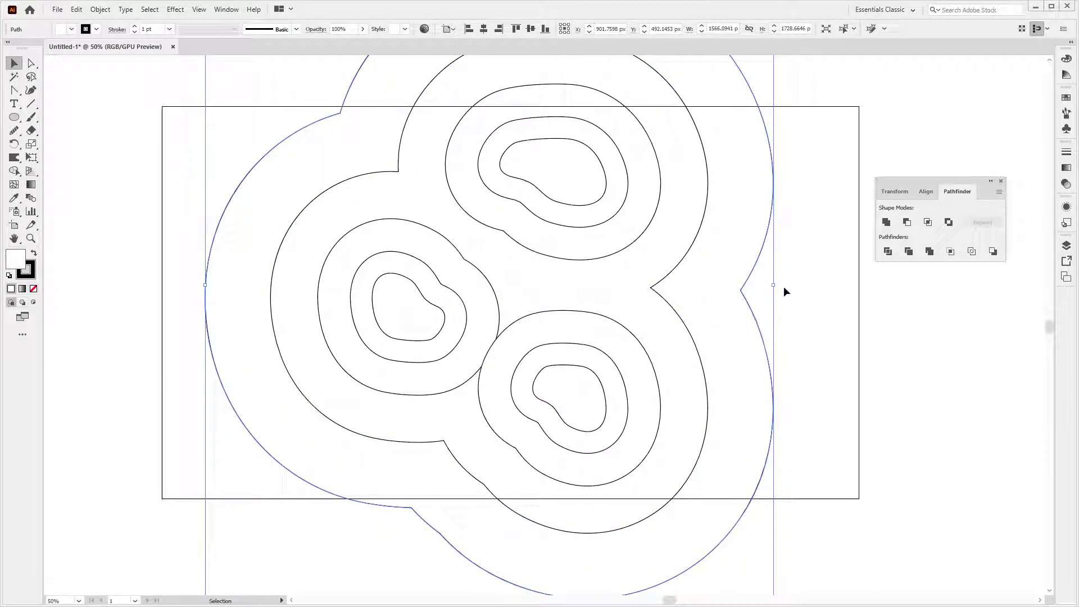
drag(785, 291, 796, 312)
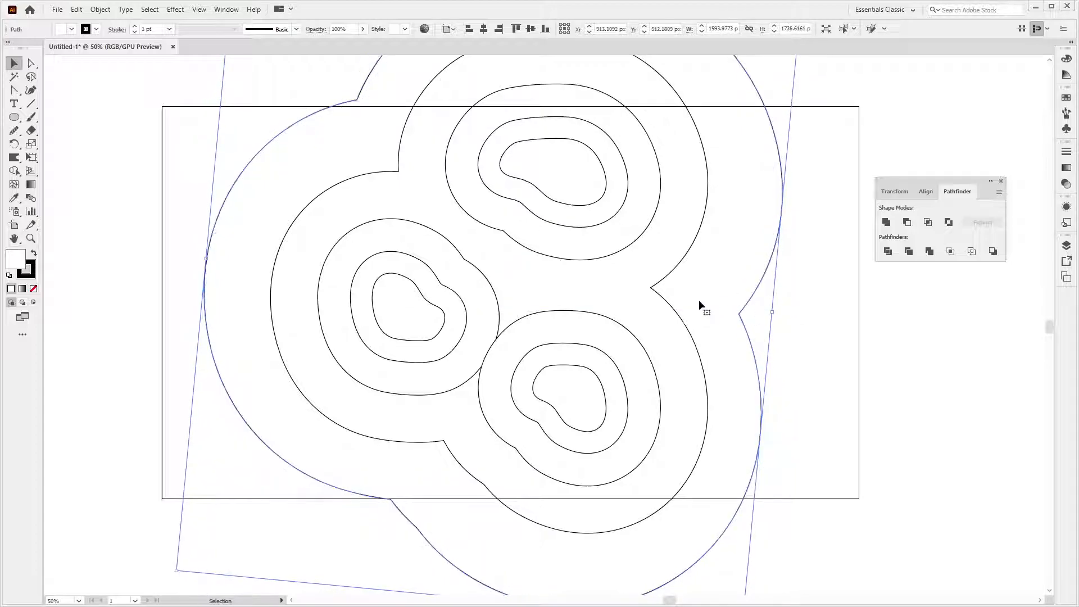
Step: Add a slightly smaller centred copy of the upper blob's outer ring, between it and the next inner ring
click(613, 258)
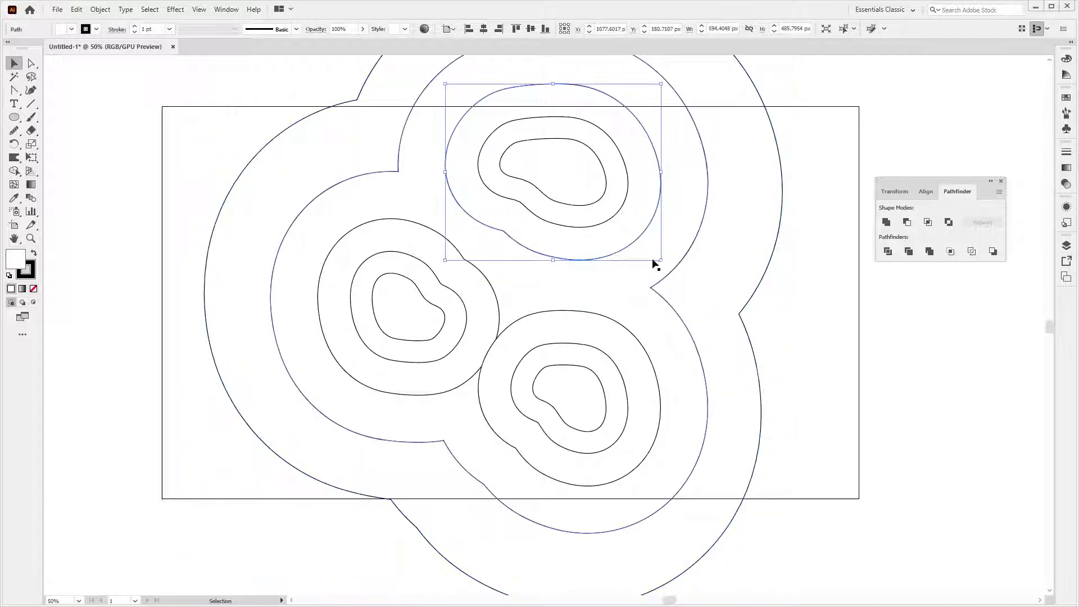
drag(660, 260, 640, 249)
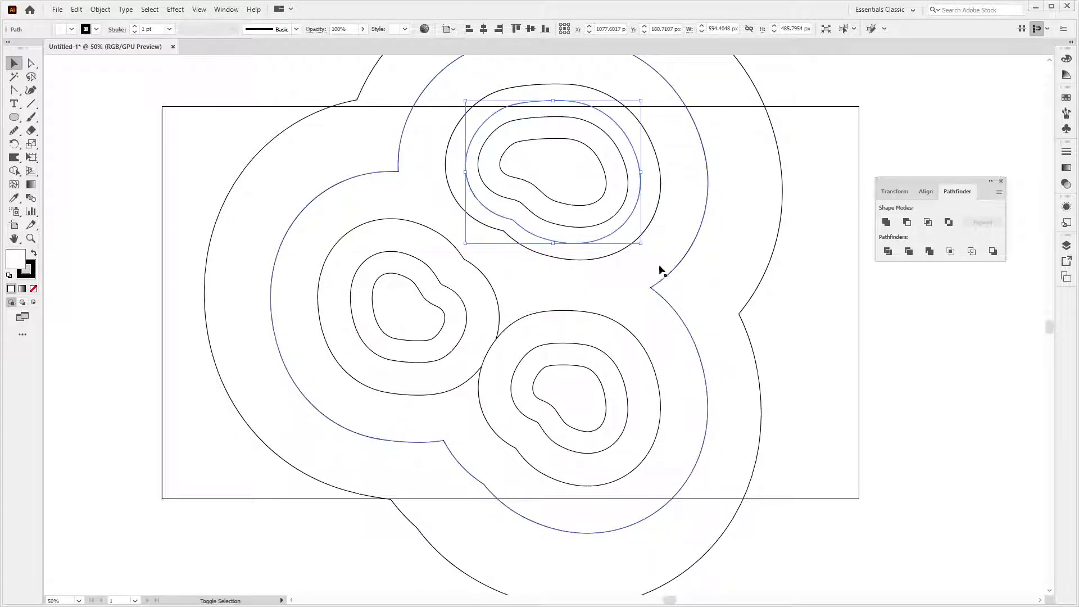
click(783, 337)
Step: Unite the touching outer rings of the left blob and the lower blob into one outline
click(479, 322)
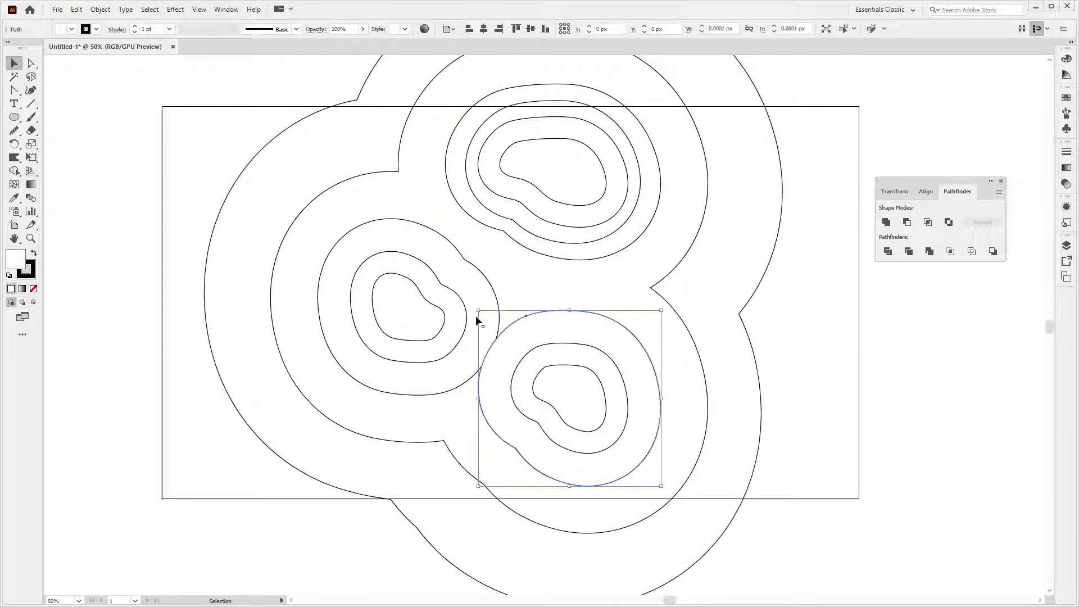
shift+click(487, 323)
click(886, 222)
drag(570, 389, 545, 318)
key(ctrl+y)
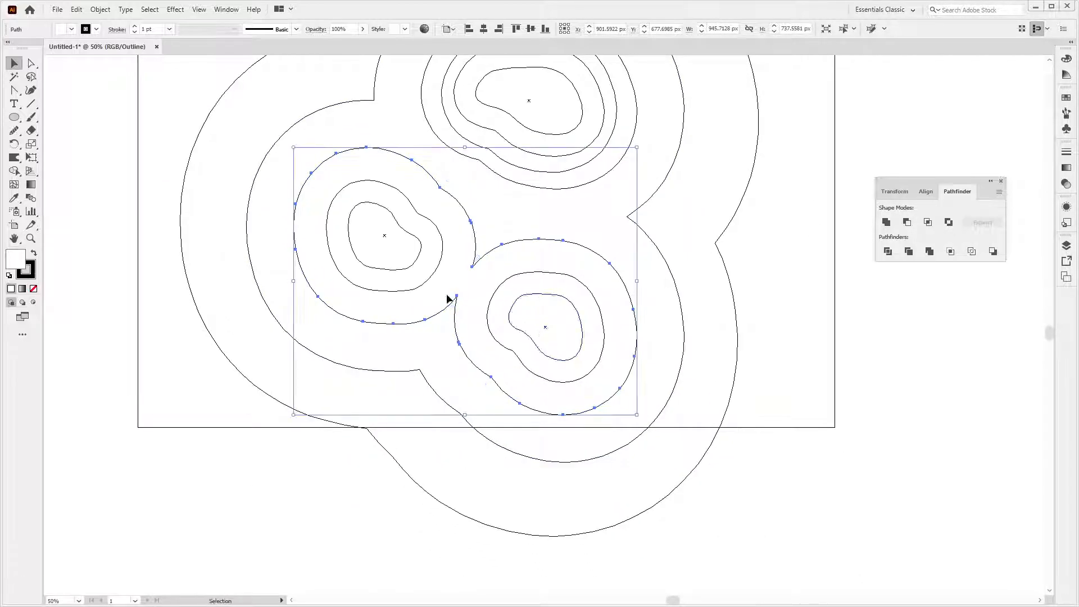
click(451, 297)
key(a)
click(412, 244)
key(ctrl+y)
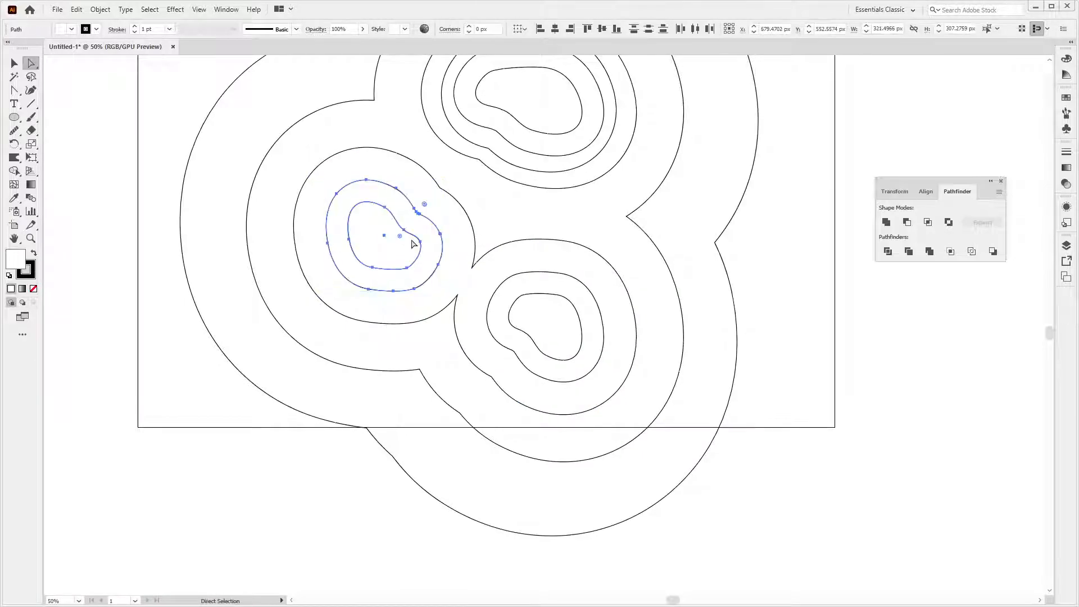
key(v)
click(857, 321)
Step: Try to round the sharp upper-left notch of the large united outline to about 20 px, and undo the rounding
key(space)
drag(771, 309, 755, 384)
drag(362, 160, 525, 275)
key(a)
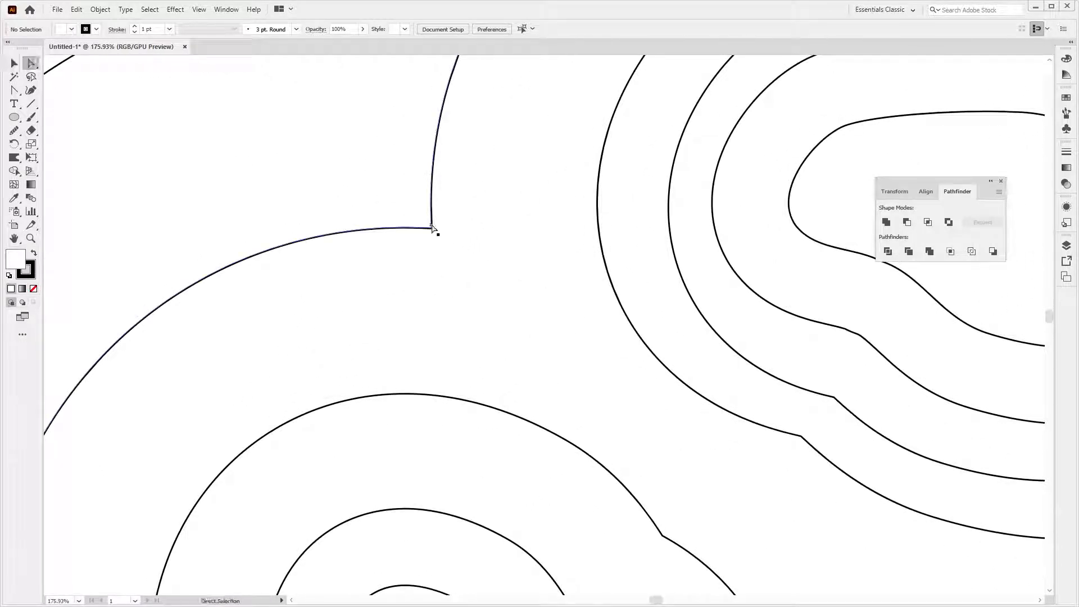
click(432, 227)
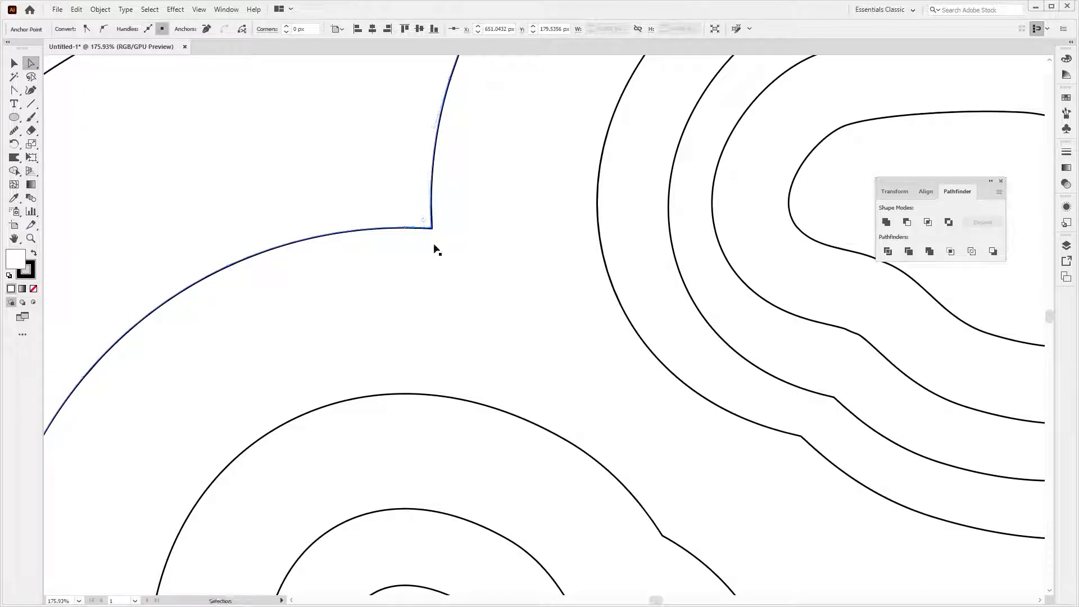
key(ctrl+y)
click(433, 239)
click(425, 224)
click(425, 222)
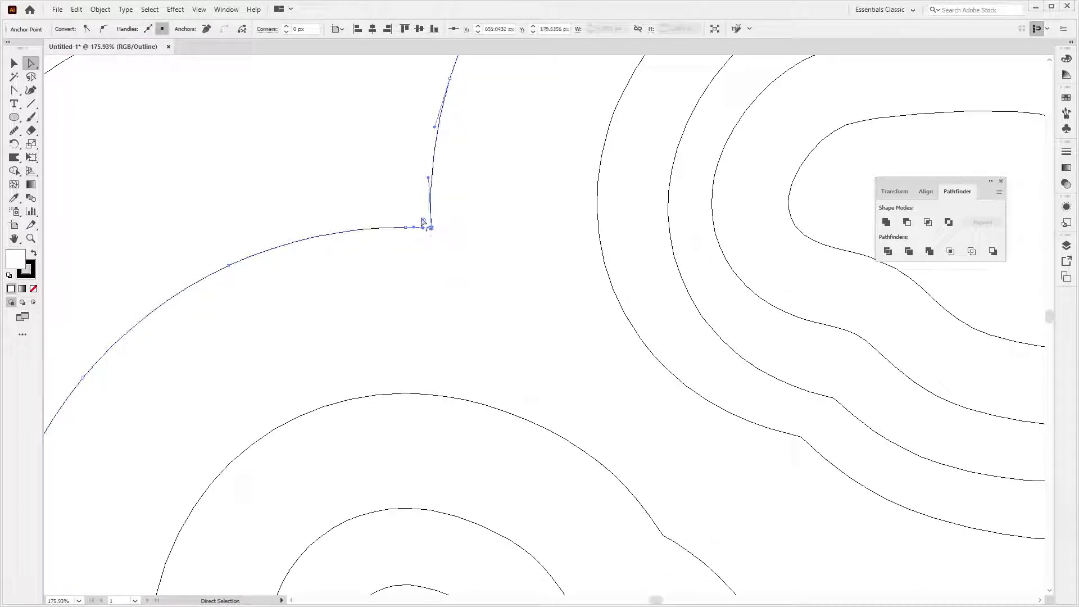
drag(424, 223, 379, 188)
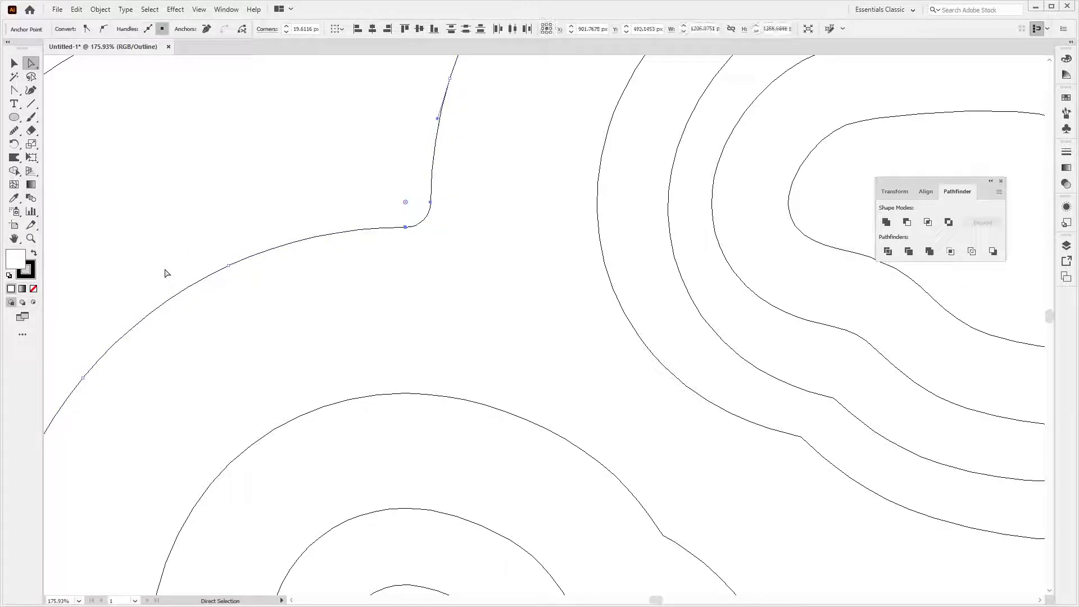
key(ctrl+z)
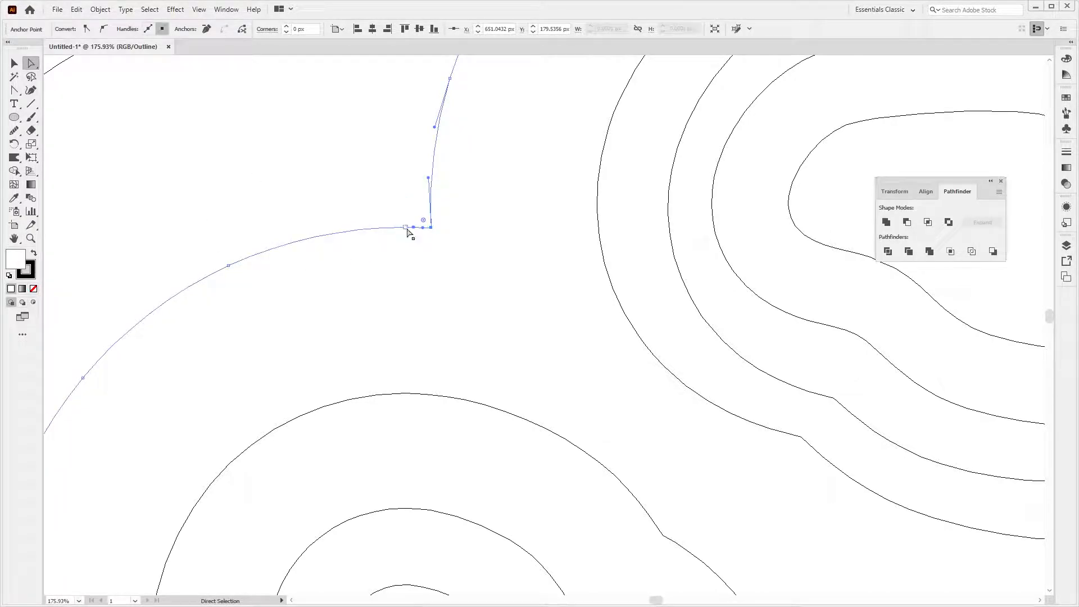
Step: Delete the anchor point beside the united outline's upper-left notch and round that notch to a radius of about 185 px
key(minus)
click(405, 228)
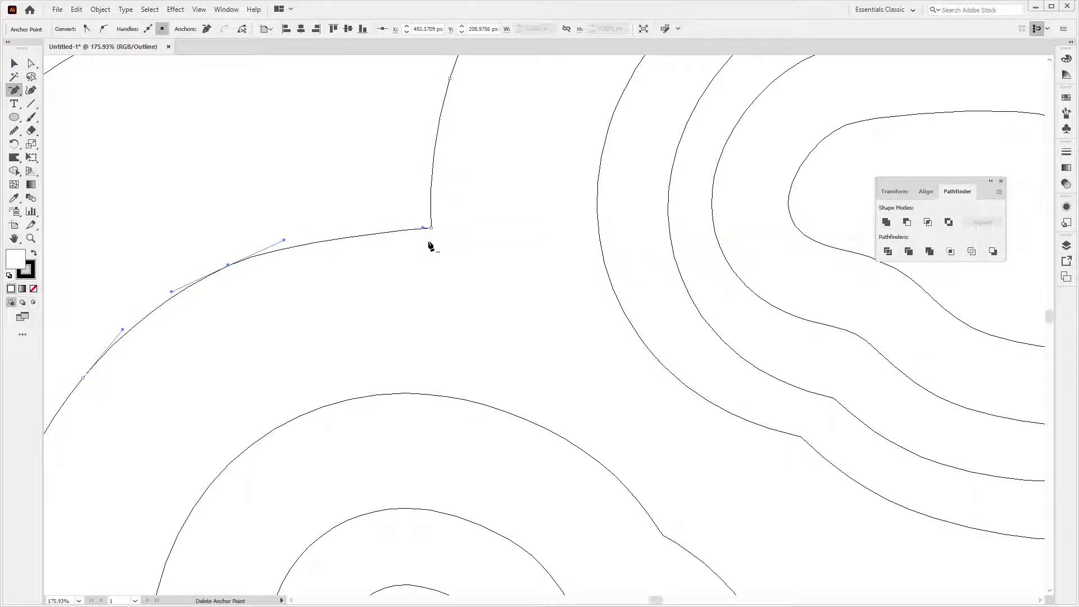
key(a)
mouse_move(424, 230)
mouse_down()
mouse_move(332, 169)
mouse_move(210, 125)
mouse_move(101, 129)
mouse_up()
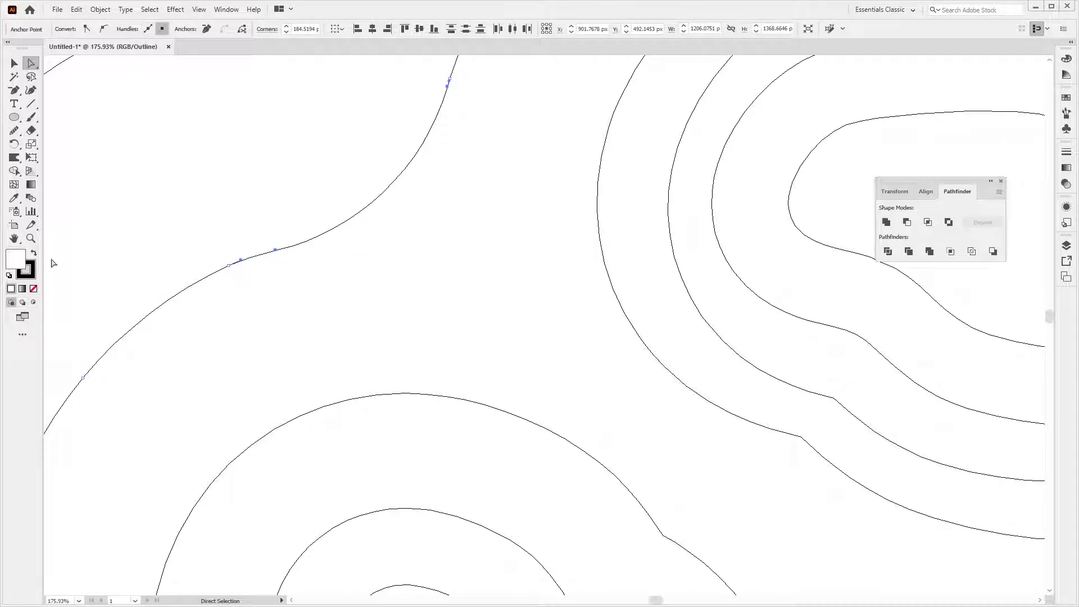
key(ctrl+y)
Step: Delete the extra anchor points around the upper-left notch of the outermost outline, keeping the notch's corner point
key(ctrl+minus)
key(ctrl+minus)
key(ctrl+minus)
key(ctrl+minus)
key(ctrl+minus)
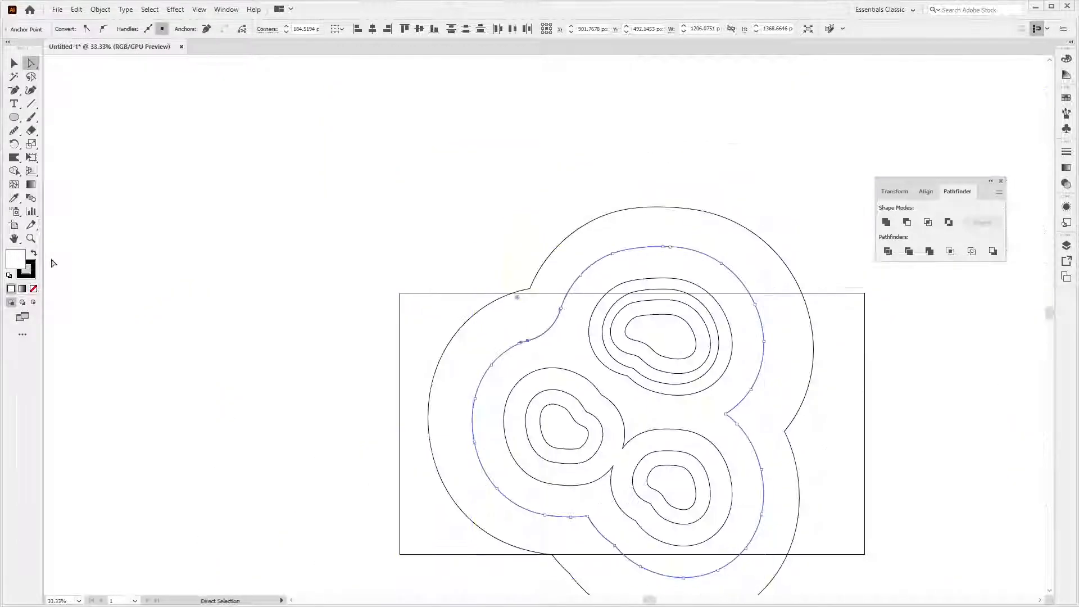
drag(313, 327, 128, 234)
click(366, 216)
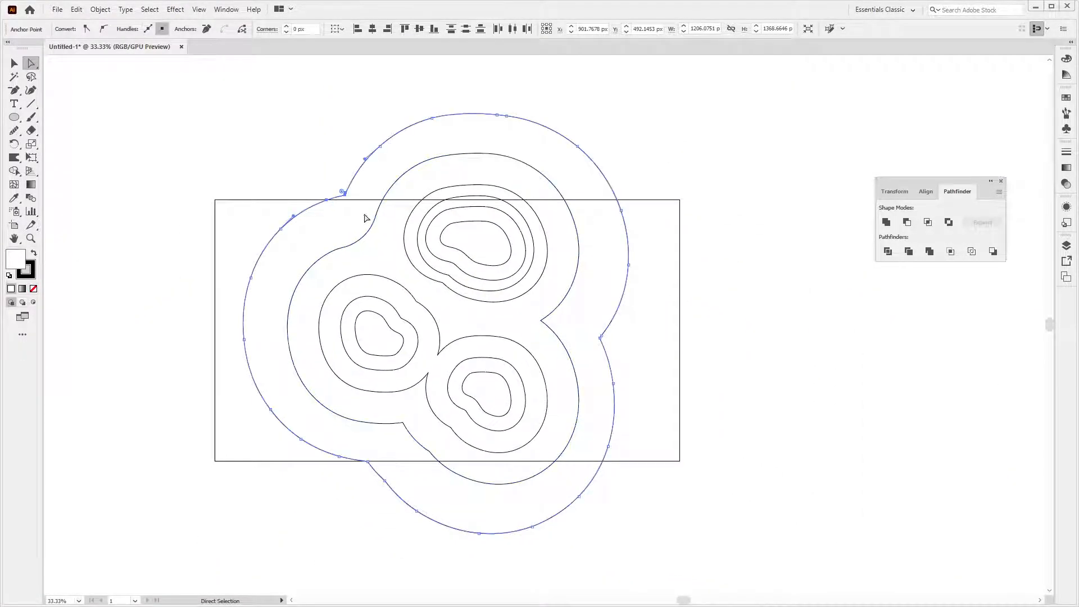
click(326, 200)
key(minus)
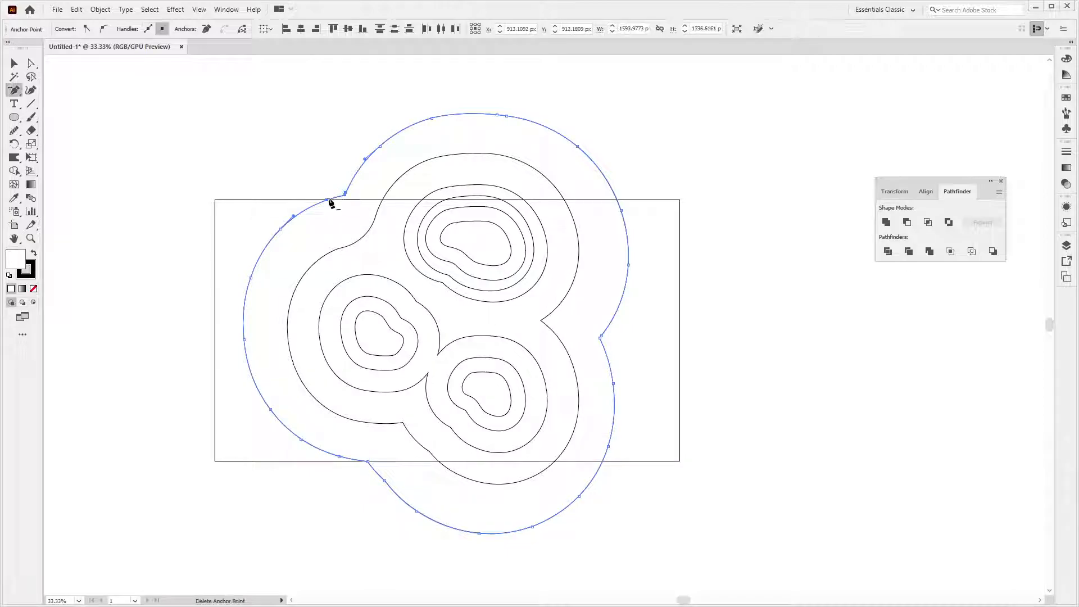
key(a)
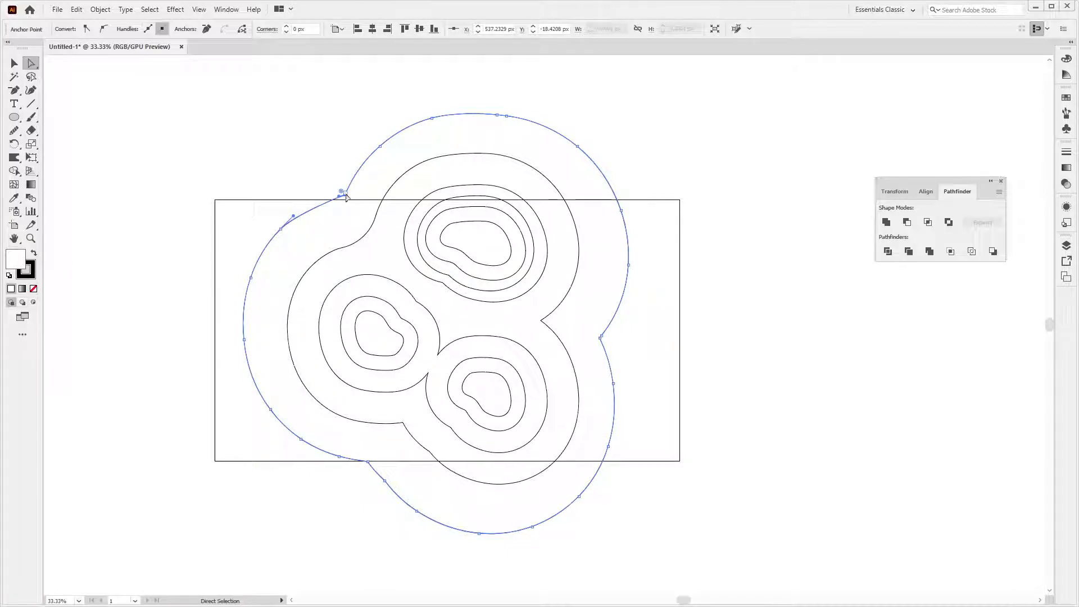
key(minus)
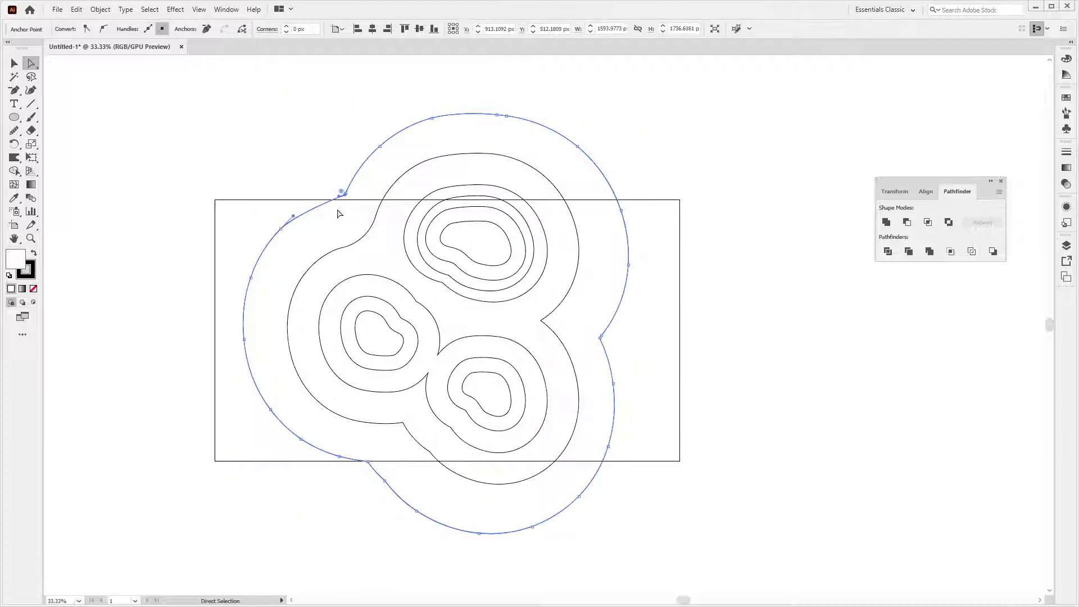
click(345, 197)
key(a)
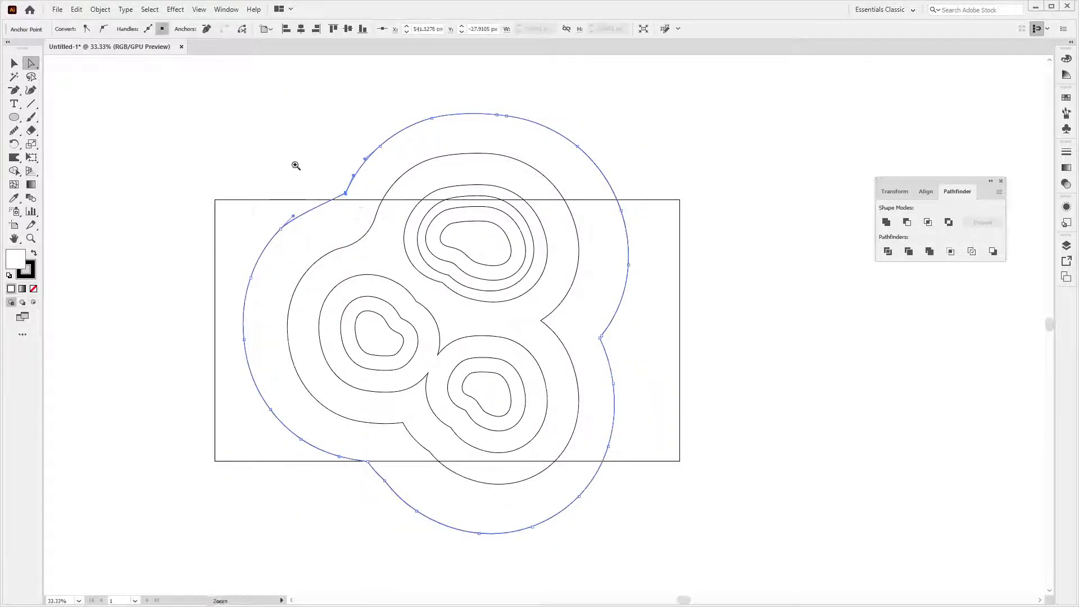
Step: Convert the corner point at the outermost outline's upper-left notch to a smooth point with the Anchor Point tool
drag(294, 164, 458, 267)
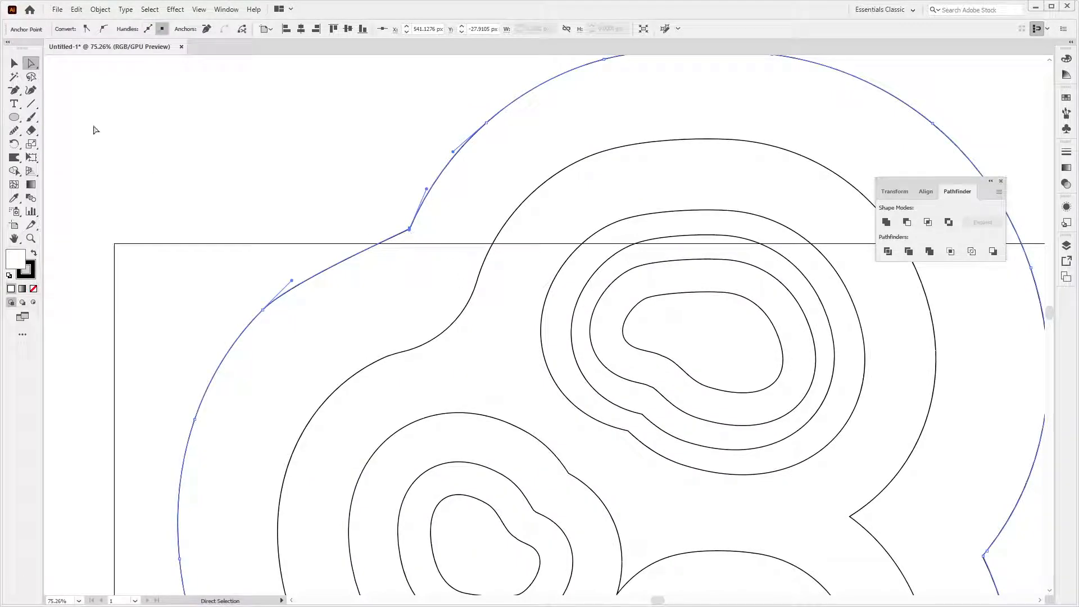
click(15, 91)
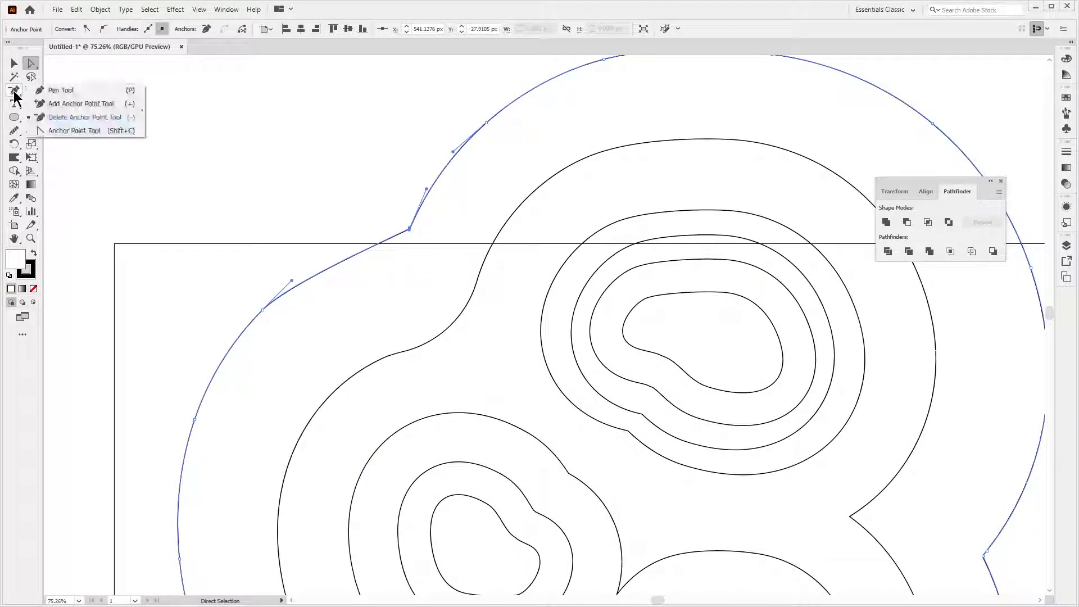
click(98, 134)
drag(410, 228, 447, 170)
Step: Reshape the sharp right-hand notch of the large united outline with the Warp tool
drag(544, 403, 373, 144)
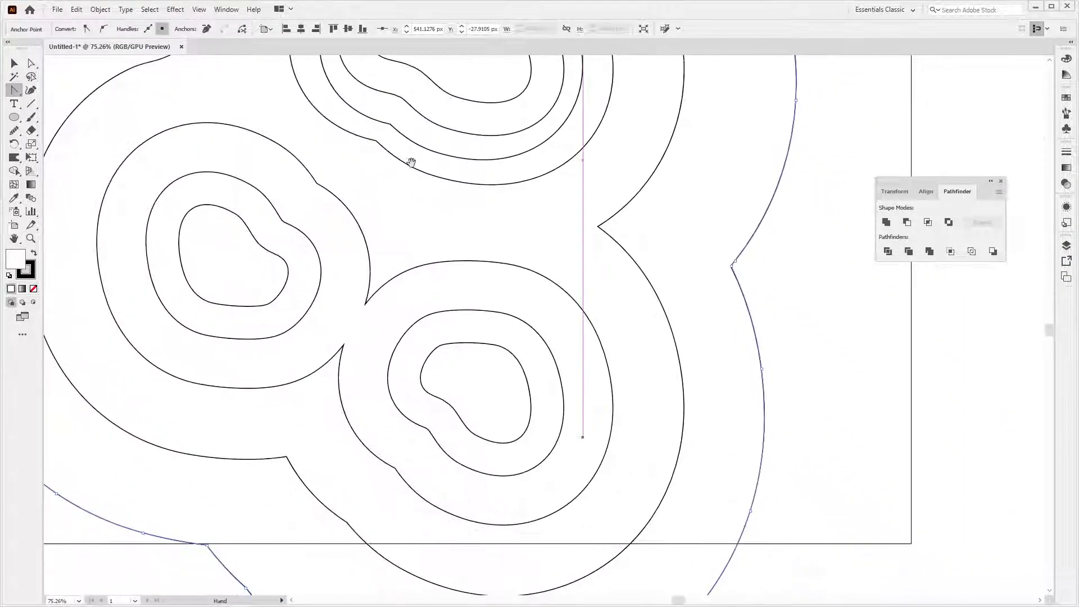
key(a)
click(645, 264)
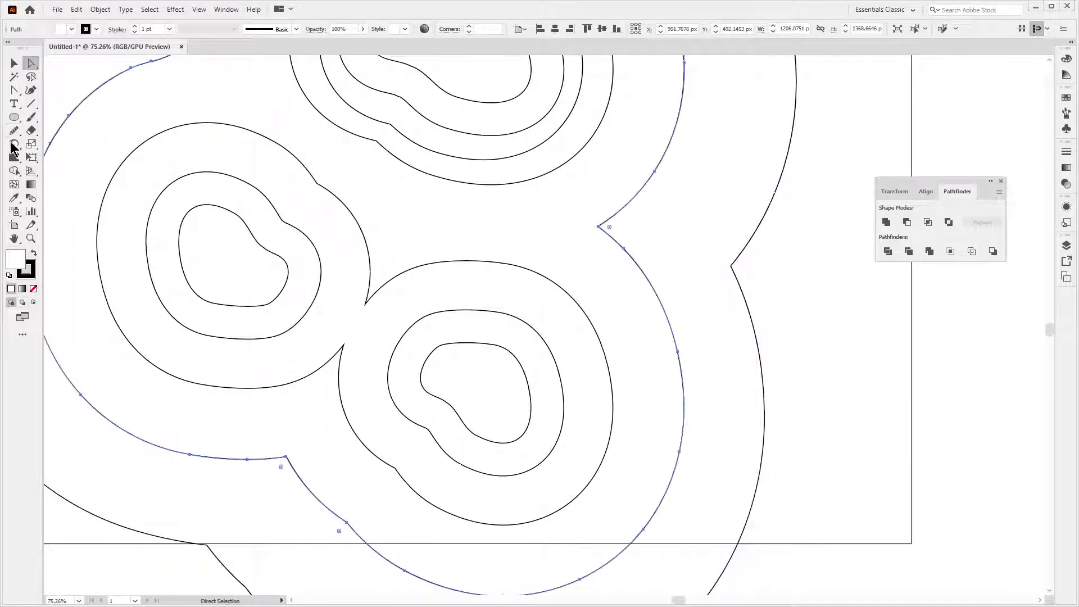
click(14, 158)
click(15, 161)
click(72, 168)
mouse_move(641, 230)
mouse_down()
mouse_move(713, 240)
mouse_move(686, 247)
mouse_move(616, 212)
mouse_move(538, 215)
mouse_move(654, 212)
mouse_move(598, 246)
mouse_move(602, 229)
mouse_move(653, 224)
mouse_move(627, 213)
mouse_move(640, 221)
mouse_move(670, 180)
mouse_move(662, 164)
mouse_move(633, 272)
mouse_move(653, 282)
mouse_move(631, 276)
mouse_up()
Step: Smooth the warped section of the united outline's right-hand notch with the Smooth tool
scroll(711, 251, down, 3)
scroll(711, 250, right, 3)
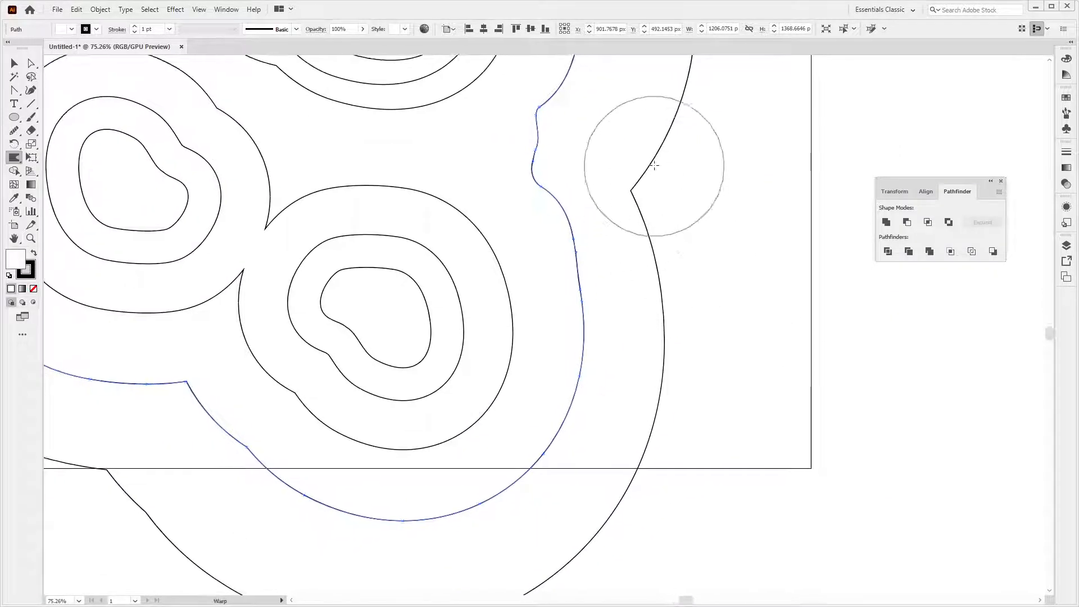
click(14, 130)
mouse_move(557, 86)
mouse_down()
mouse_move(550, 231)
mouse_move(574, 223)
mouse_move(546, 207)
mouse_move(567, 196)
mouse_move(540, 195)
mouse_move(610, 253)
mouse_up()
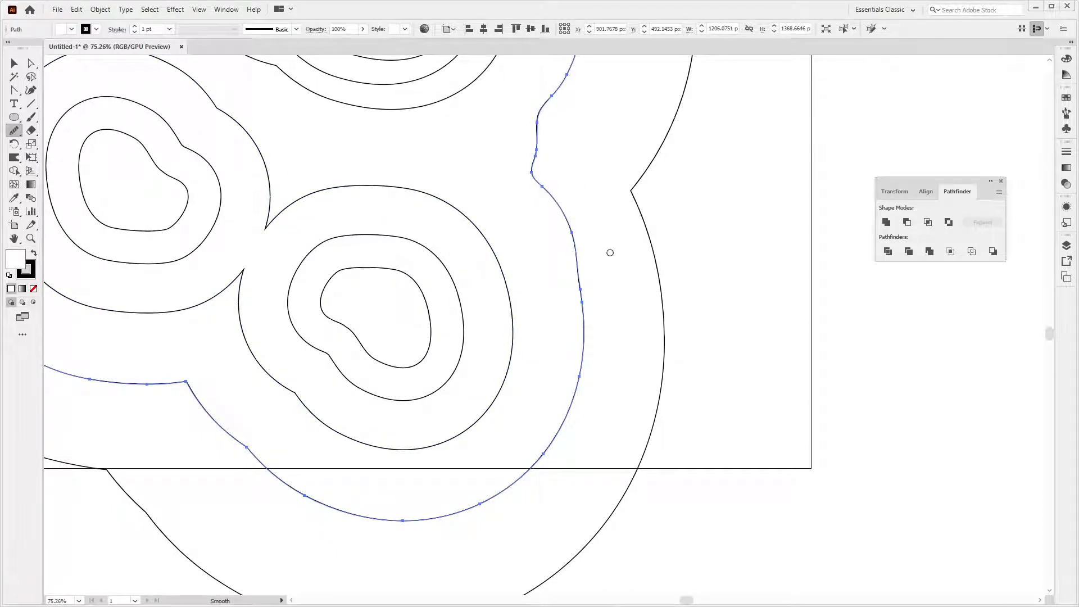
Step: Remove the extra anchor points around the right-hand notch of the inner large united outline, working in outline view
key(a)
key(ctrl+y)
scroll(598, 200, up, 1)
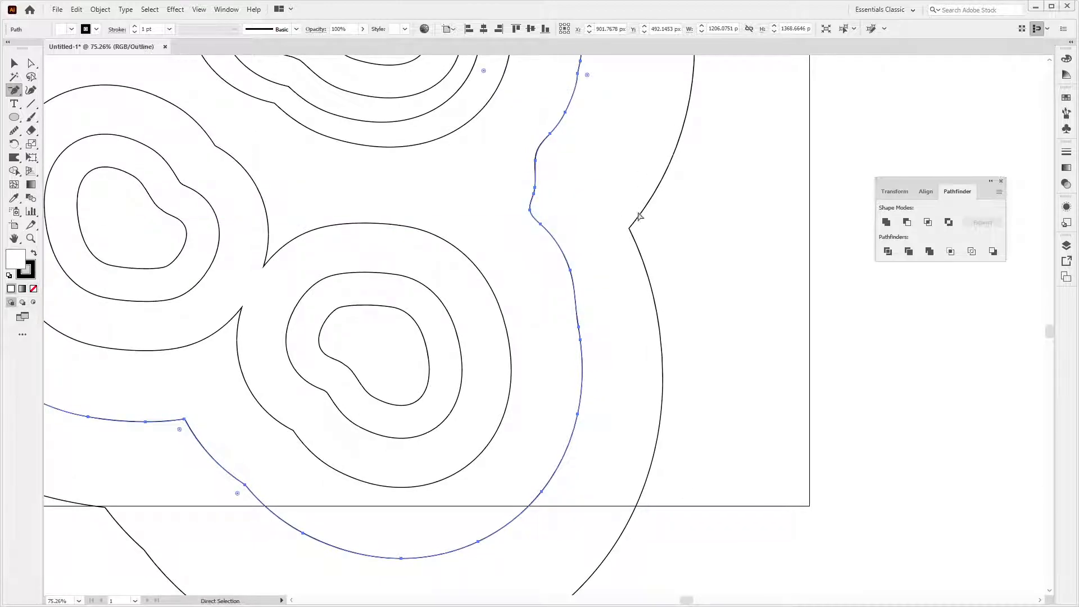
click(598, 194)
drag(577, 198, 577, 198)
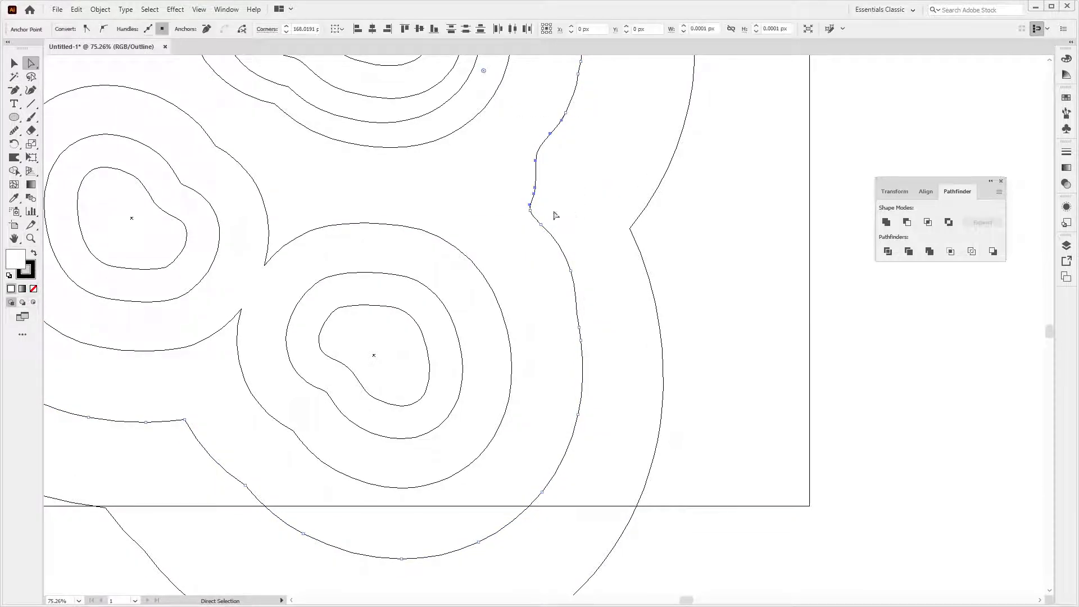
click(207, 30)
drag(509, 185, 551, 236)
click(207, 29)
Step: Bend the straightened segment at the inner large outline's right-hand notch inward into a gentle curve
click(562, 218)
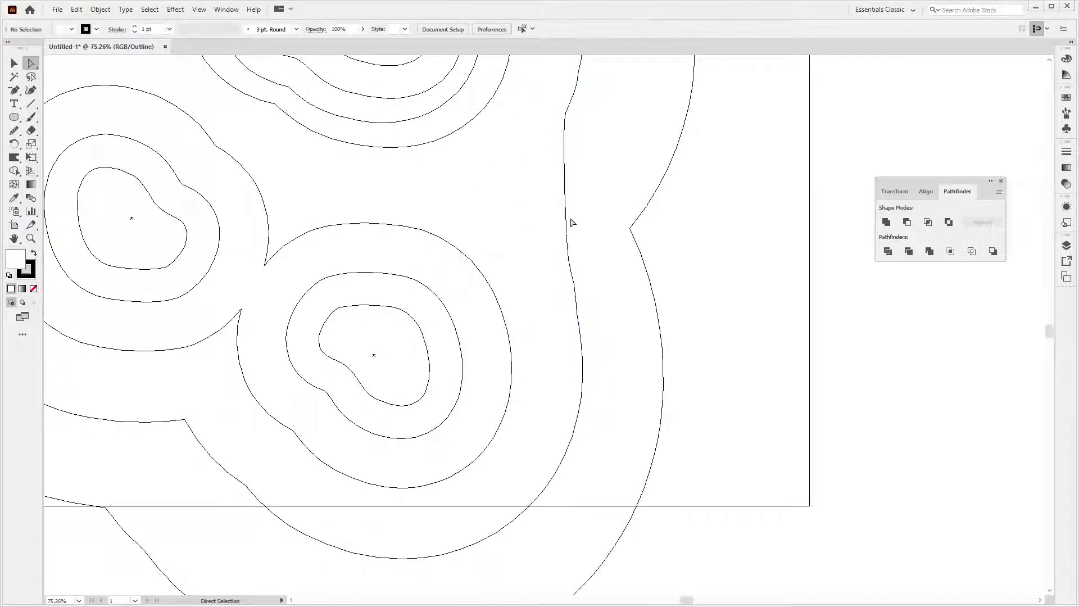
drag(565, 248, 559, 253)
click(517, 217)
Step: Delete the anchor points clustered at the sharp right-hand notch of the outermost outline
click(633, 241)
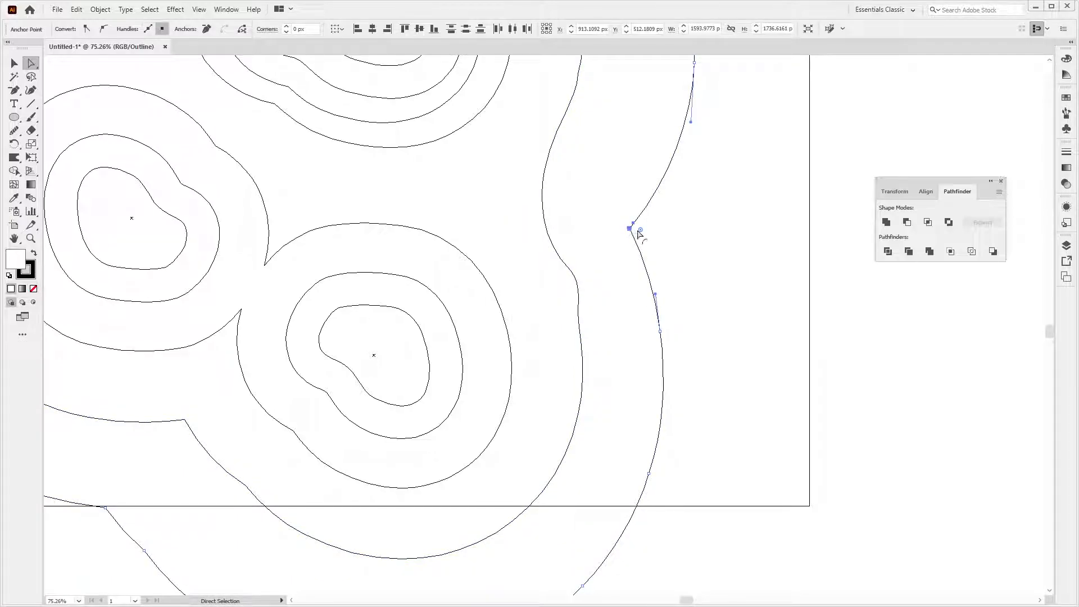
drag(614, 217, 639, 249)
key(p)
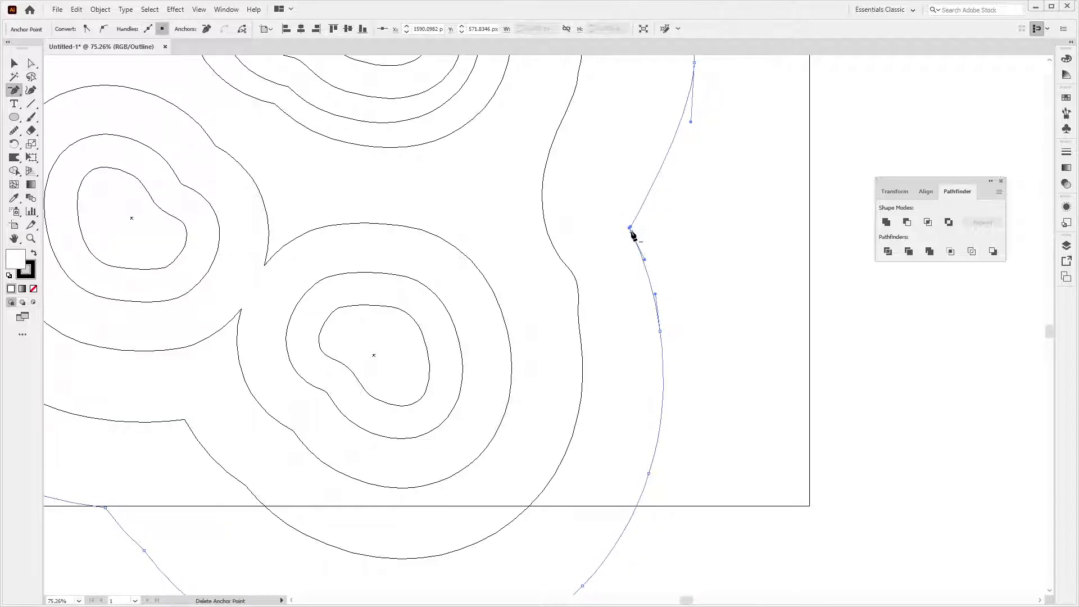
click(630, 228)
Step: Extend the direction handle below the outermost outline's former right-hand notch to form a smooth inward curve, and return to preview view
key(a)
drag(655, 296, 621, 150)
key(v)
click(763, 307)
key(ctrl+minus)
key(ctrl+minus)
key(ctrl+minus)
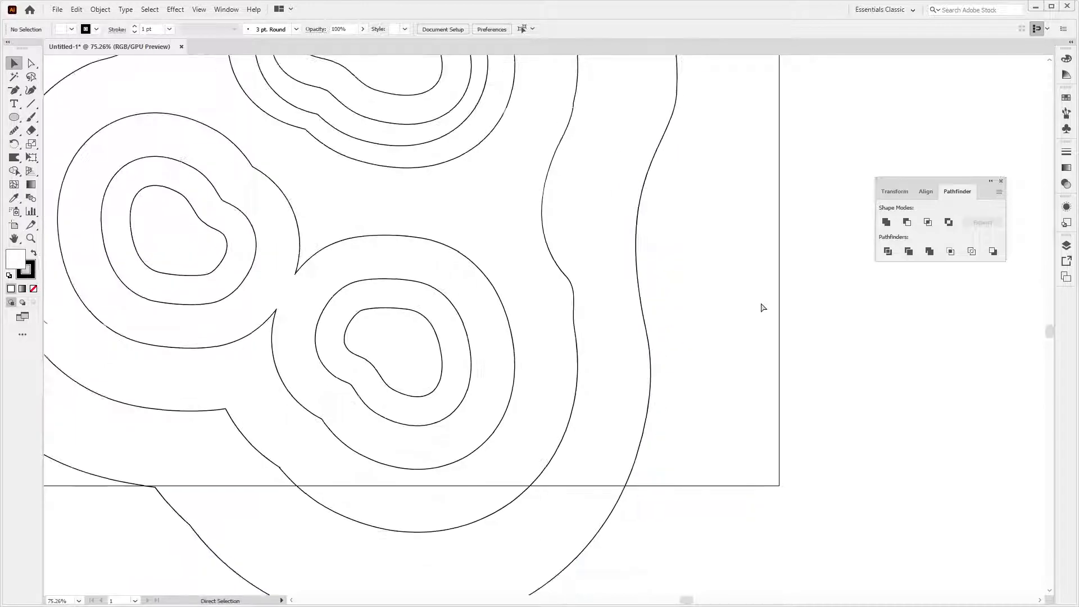
key(ctrl+y)
Step: Round the two sharp corners where the left and lower rings join in their united outline
drag(524, 340, 611, 367)
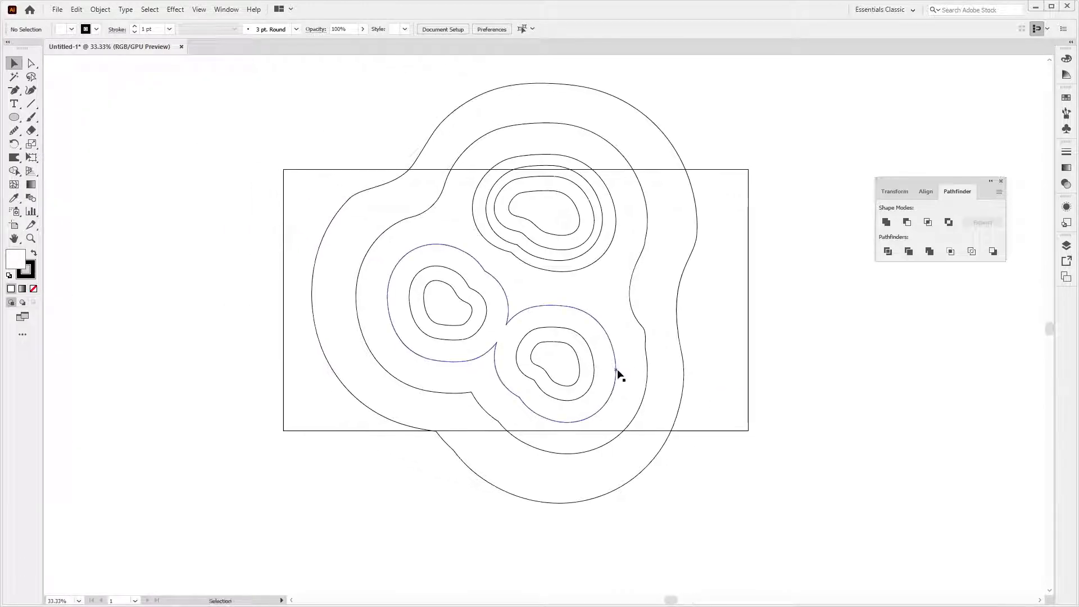
click(536, 305)
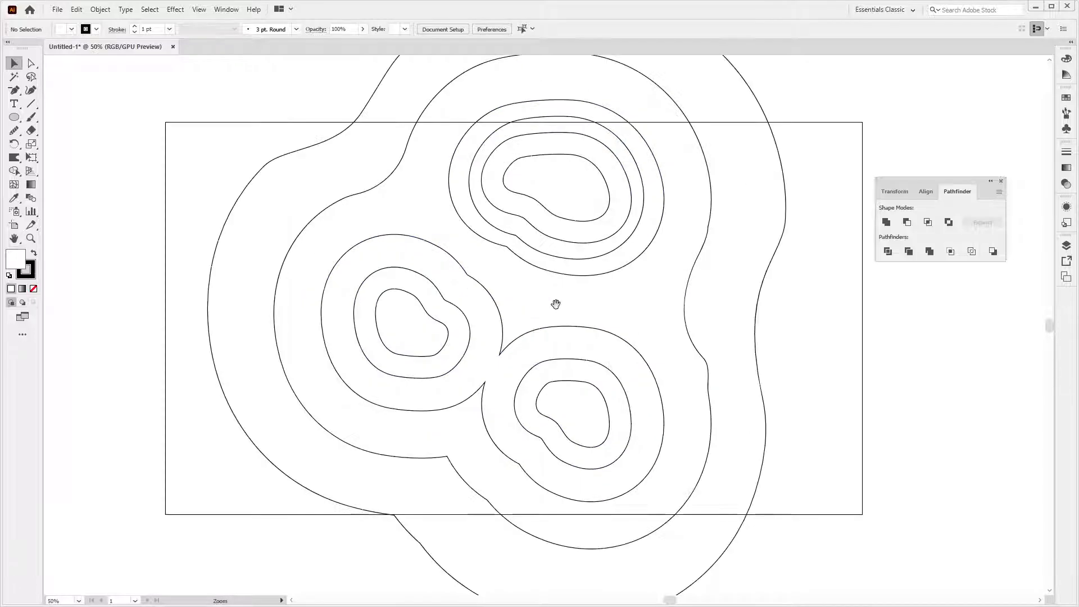
scroll(571, 302, up, 1)
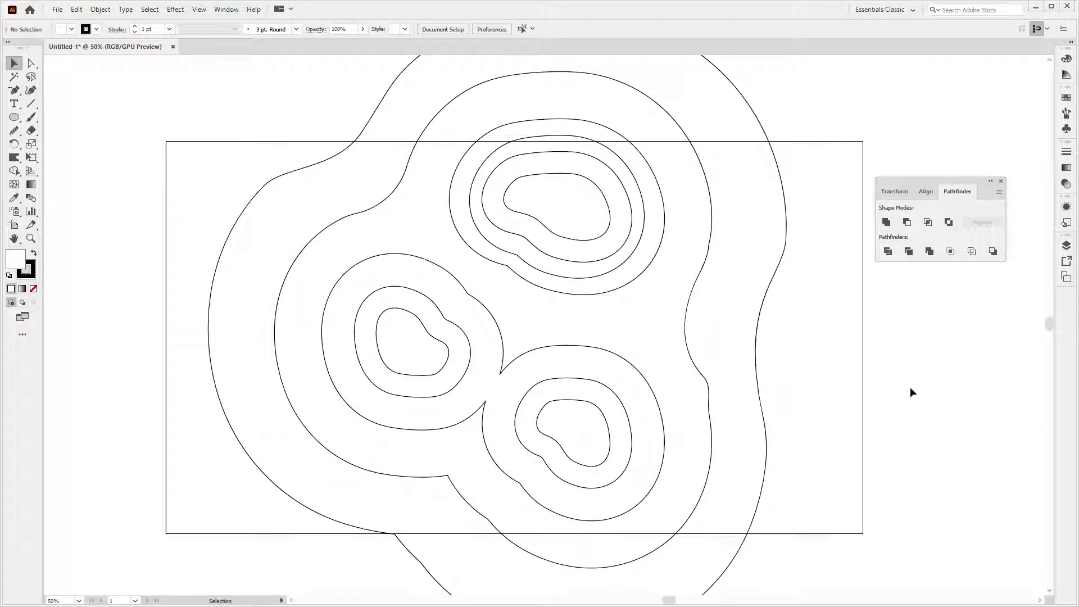
click(525, 355)
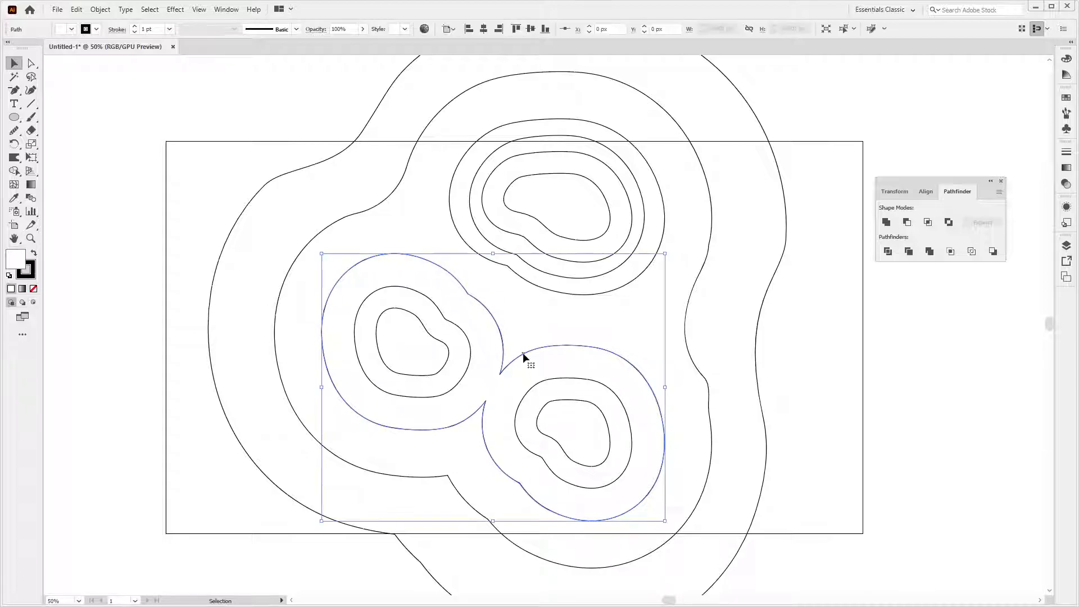
key(a)
drag(505, 364, 538, 292)
key(v)
click(853, 457)
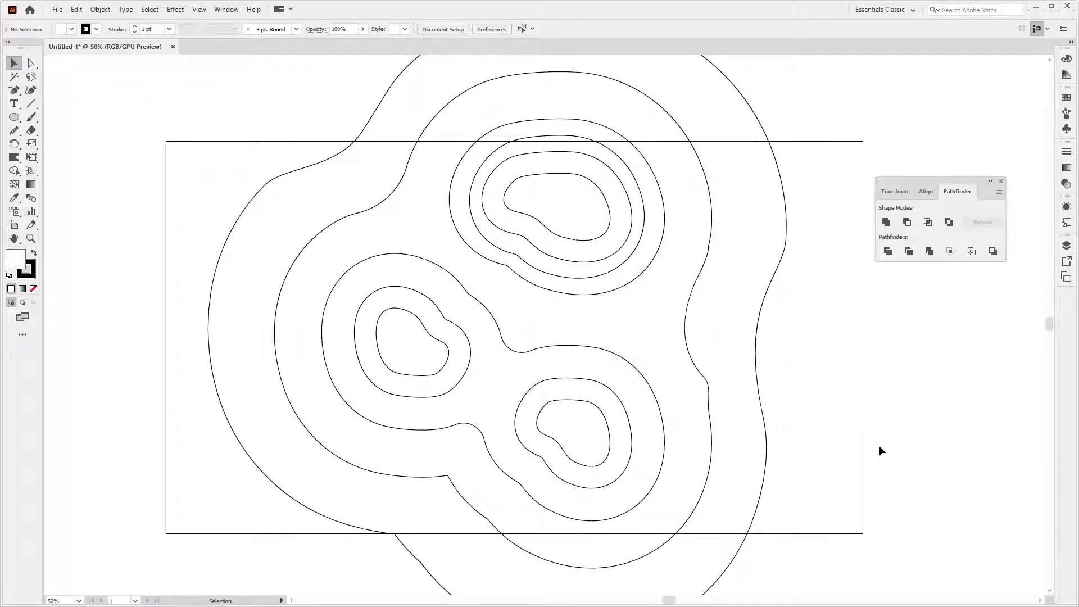
Step: Select all contour lines and distort them with the Warp tool around the upper peak, both sides and the lower-left notches
key(ctrl+a)
click(14, 157)
mouse_move(562, 216)
mouse_down()
mouse_move(645, 234)
mouse_move(646, 261)
mouse_move(556, 291)
mouse_move(554, 264)
mouse_move(495, 239)
mouse_move(486, 205)
mouse_move(503, 163)
mouse_move(494, 121)
mouse_move(674, 305)
mouse_move(641, 157)
mouse_move(613, 168)
mouse_move(550, 163)
mouse_move(569, 136)
mouse_move(472, 180)
mouse_move(525, 157)
mouse_move(505, 120)
mouse_move(565, 229)
mouse_move(510, 169)
mouse_move(647, 209)
mouse_move(650, 229)
mouse_up()
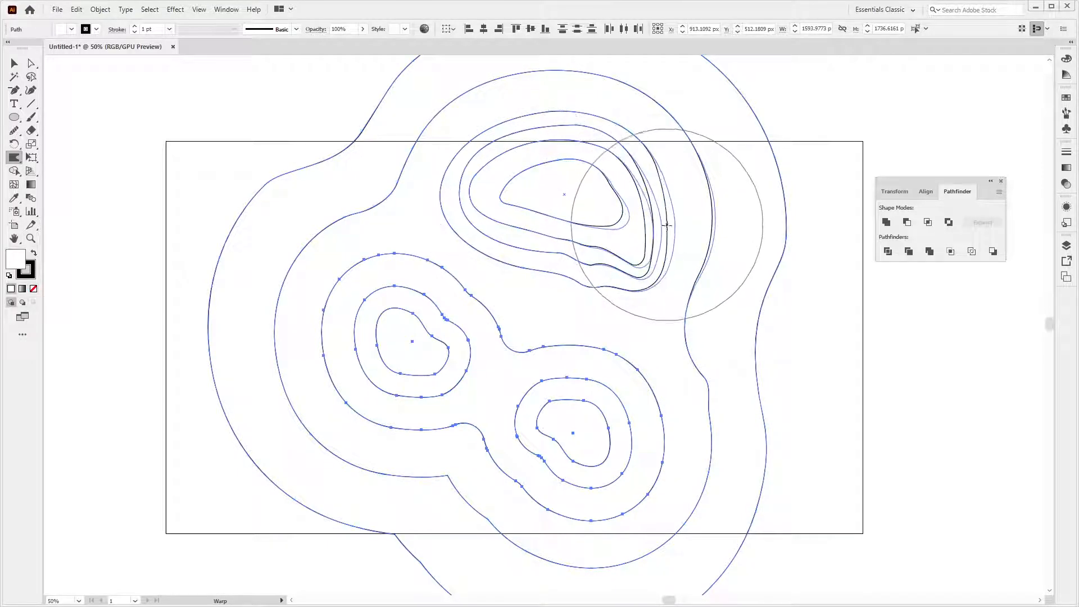
drag(776, 234, 727, 145)
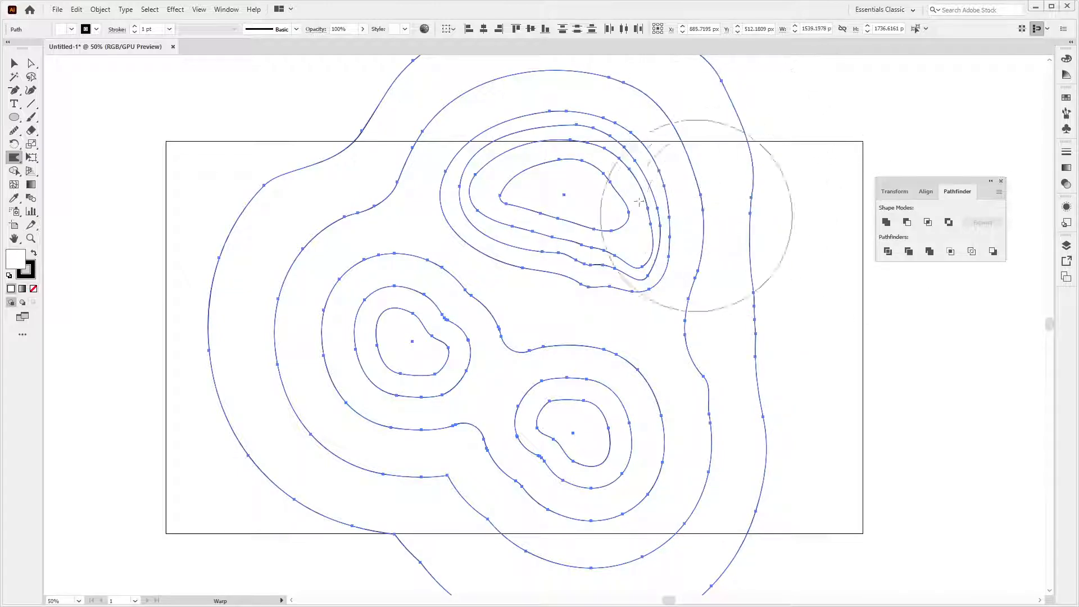
mouse_move(241, 149)
mouse_down()
mouse_move(313, 150)
mouse_move(394, 191)
mouse_up()
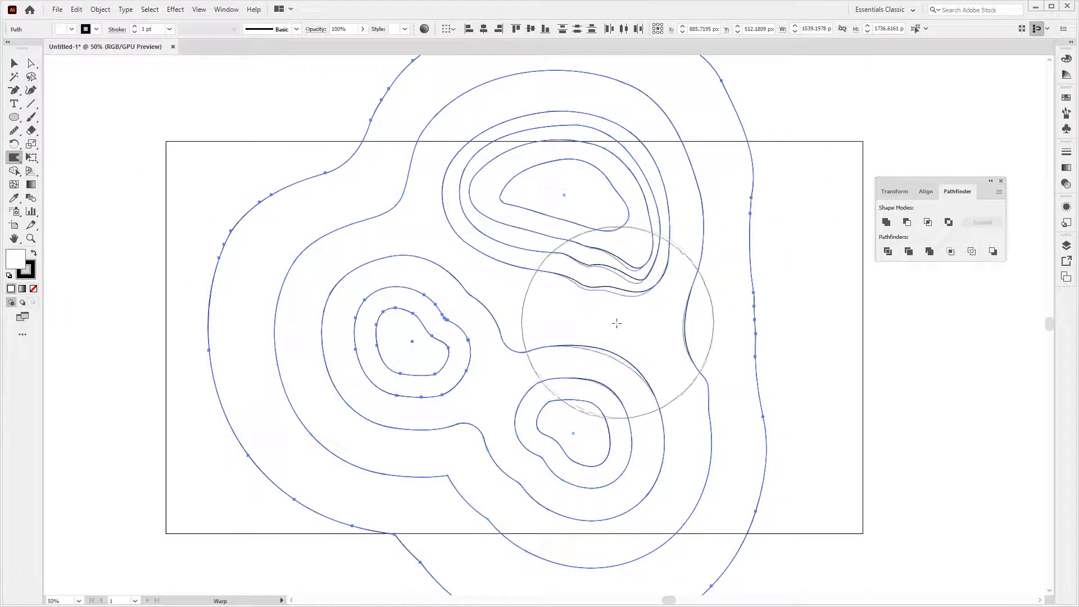
mouse_move(445, 518)
mouse_down()
mouse_move(463, 471)
mouse_move(429, 458)
mouse_move(469, 460)
mouse_move(458, 509)
mouse_move(490, 428)
mouse_move(502, 450)
mouse_move(548, 430)
mouse_move(485, 375)
mouse_move(451, 366)
mouse_move(427, 326)
mouse_up()
click(15, 63)
click(230, 196)
Step: Select the two outermost outlines and push their right side outward into a bulge with the Warp tool
drag(230, 196, 214, 181)
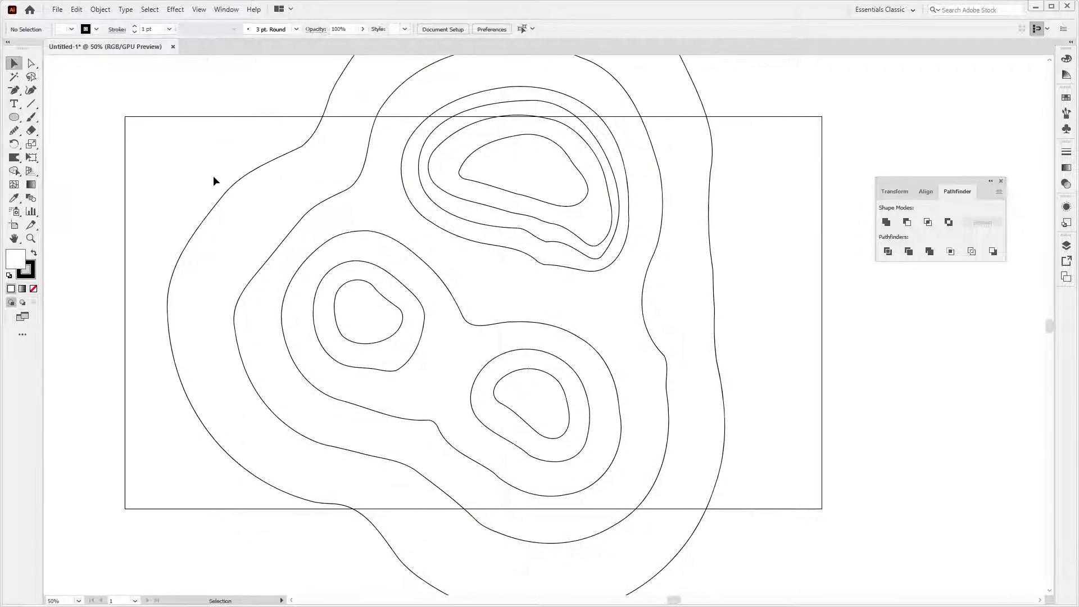
key(ctrl+minus)
drag(657, 387, 551, 356)
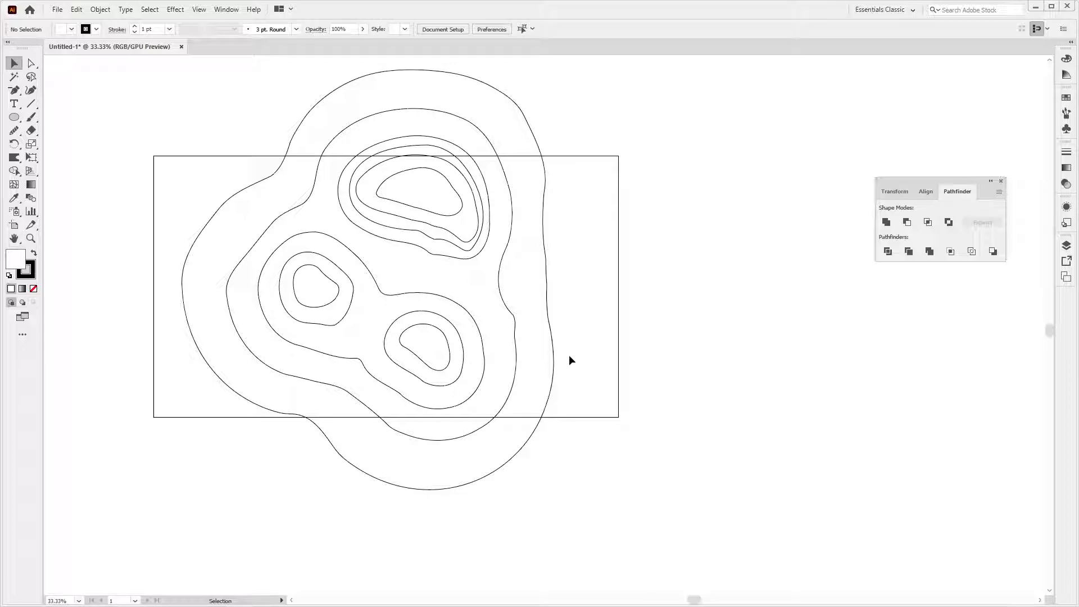
drag(629, 373, 514, 269)
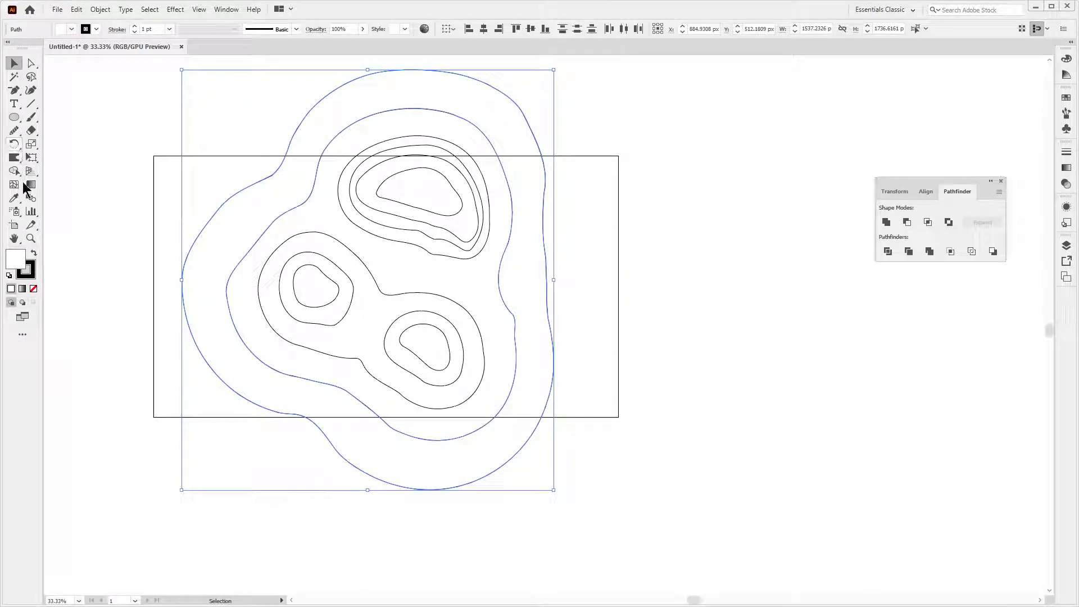
click(13, 156)
mouse_move(583, 325)
mouse_down()
mouse_move(535, 291)
mouse_move(550, 298)
mouse_move(508, 289)
mouse_move(605, 244)
mouse_move(540, 306)
mouse_move(544, 339)
mouse_move(532, 268)
mouse_move(641, 268)
mouse_move(602, 325)
mouse_move(567, 315)
mouse_up()
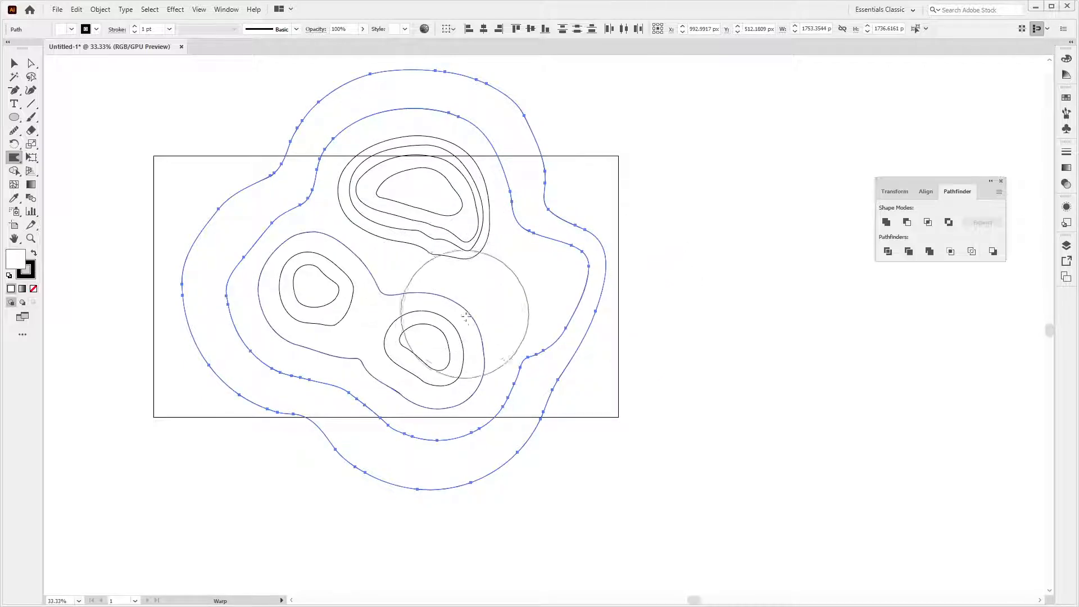
key(v)
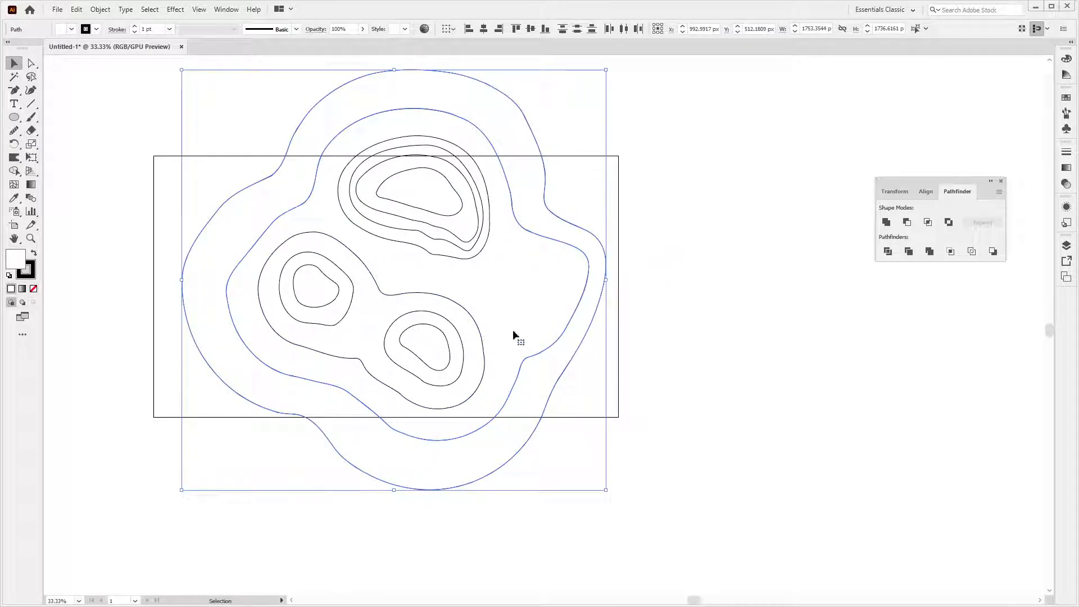
Step: Warp all contour lines around the open area between the upper and lower peaks
key(ctrl+a)
click(23, 156)
mouse_move(506, 313)
mouse_down()
mouse_move(448, 265)
mouse_move(426, 264)
mouse_move(427, 247)
mouse_move(444, 245)
mouse_move(457, 289)
mouse_move(416, 290)
mouse_move(458, 341)
mouse_move(462, 303)
mouse_up()
Step: Duplicate the lower peak's innermost ring into the empty area inside the right-hand bulge
click(15, 63)
click(145, 187)
drag(421, 366, 509, 325)
Step: Offset the united outline around the left and lower peaks by -30 px to add a ring inside it
click(386, 296)
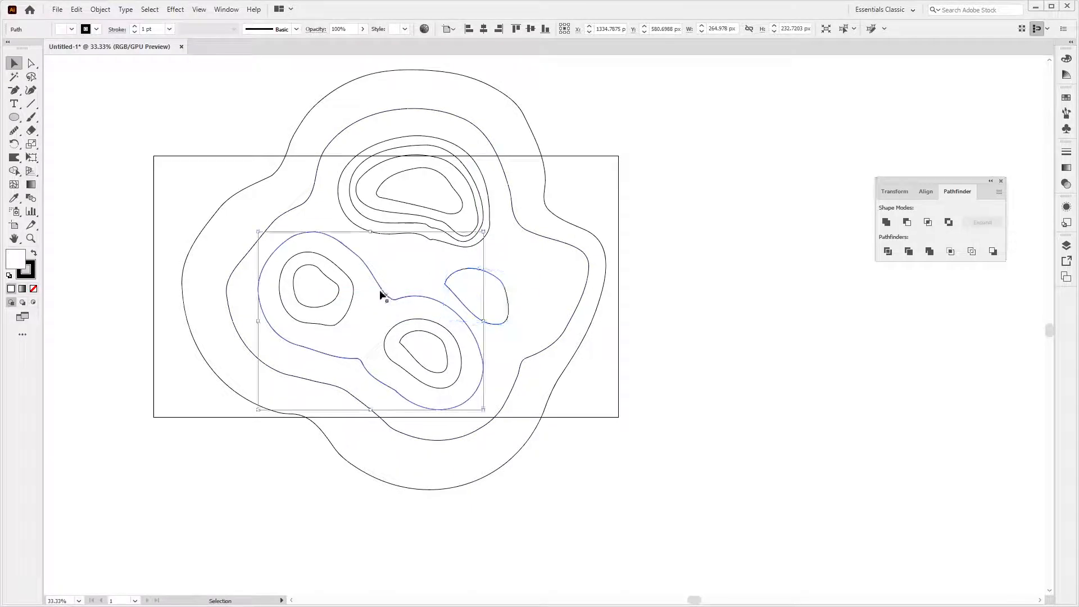
click(101, 10)
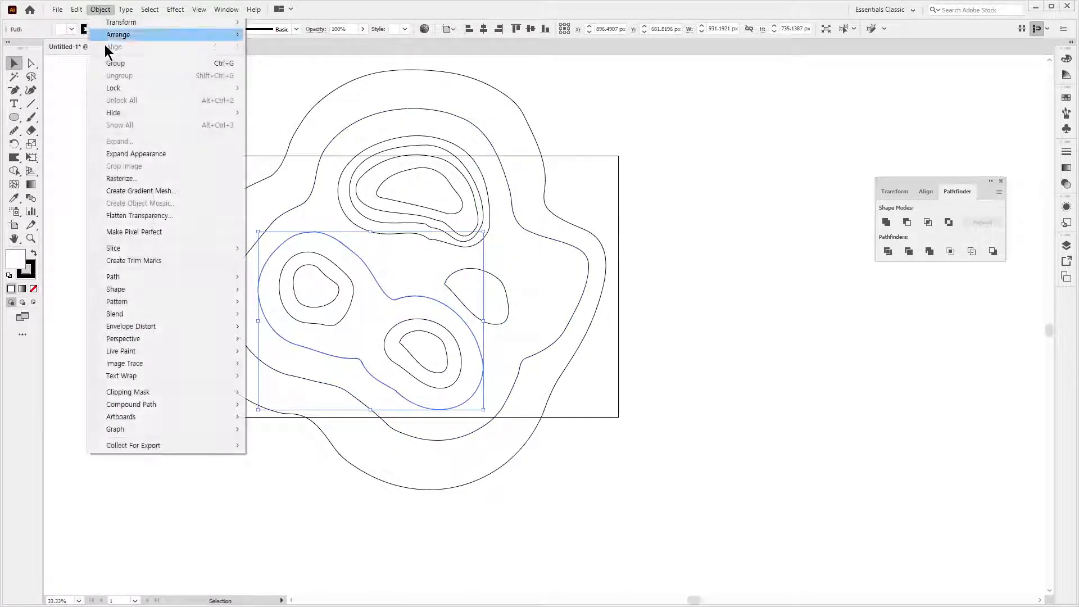
mouse_move(236, 277)
click(379, 319)
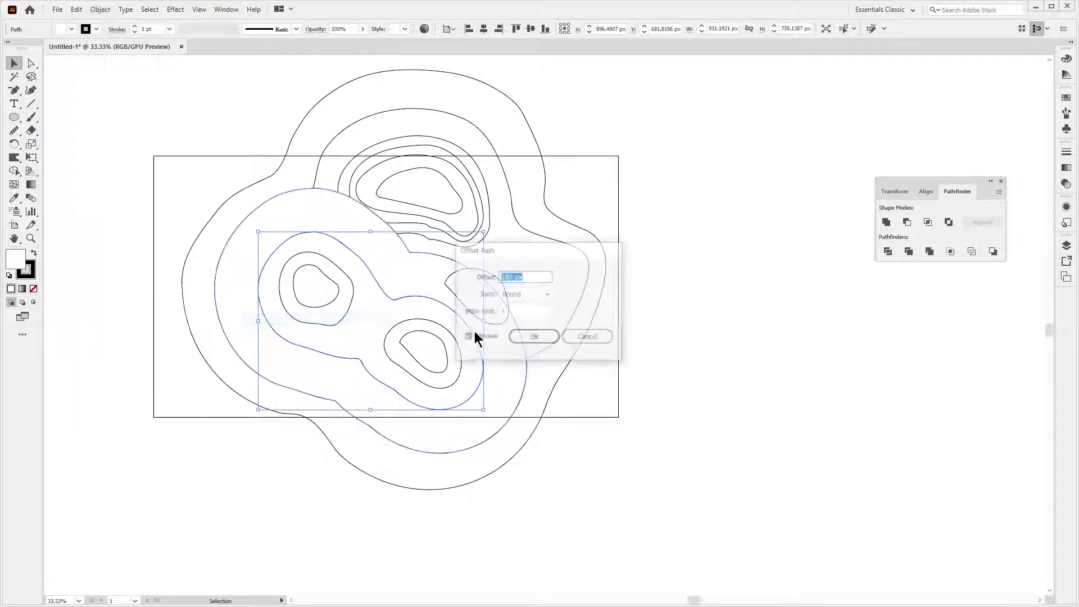
key(shift+Down)
key(shift+Down)
key(shift+Down)
key(shift+Down)
key(shift+Down)
key(shift+Down)
key(shift+Down)
key(shift+Down)
key(shift+Down)
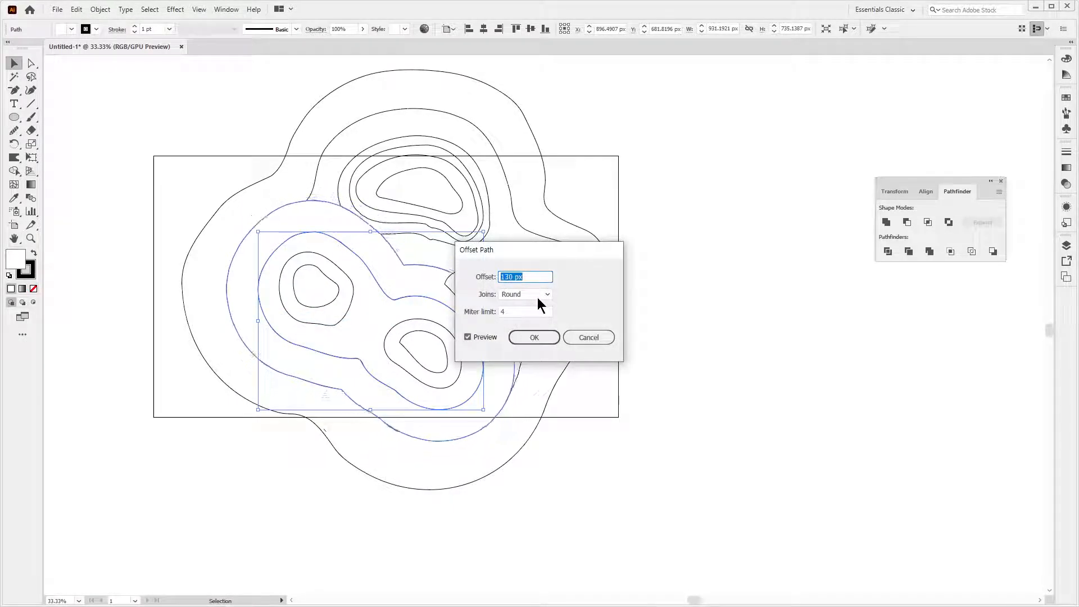
key(shift+Down)
key(shift+Down)
key(shift+Down)
key(shift+Down)
key(shift+Down)
key(shift+Down)
key(shift+Down)
key(shift+Down)
key(shift+Down)
key(shift+Down)
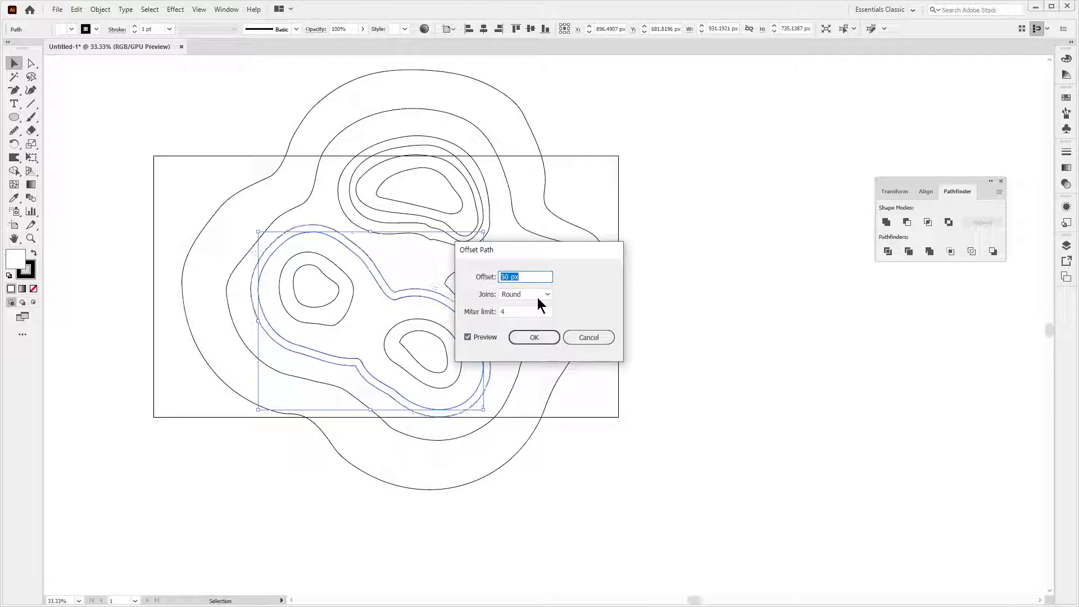
key(shift+Down)
key(shift+Down)
key(shift+Down)
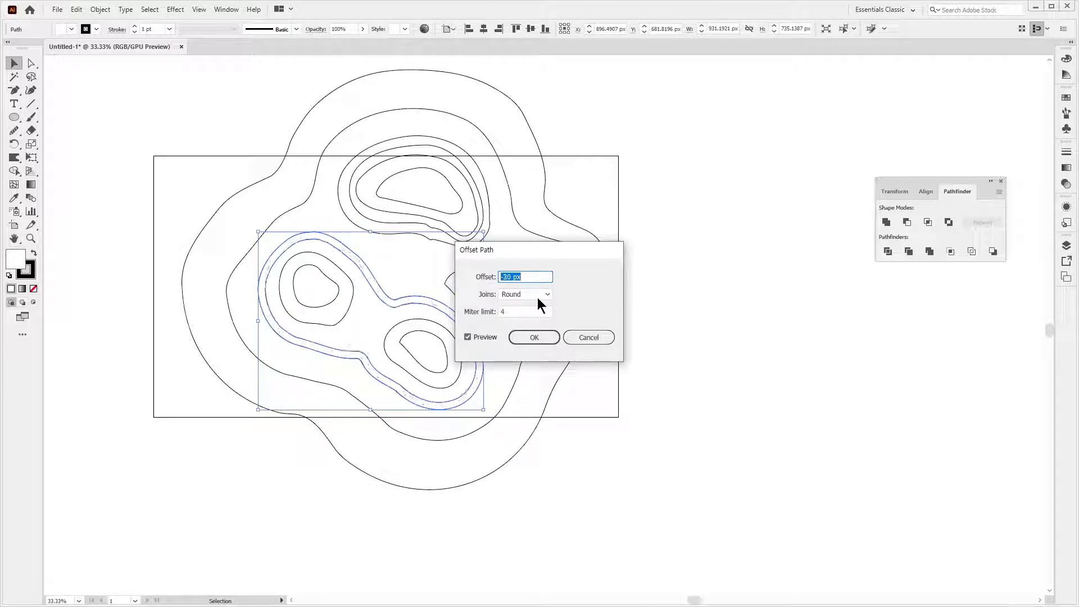
click(542, 340)
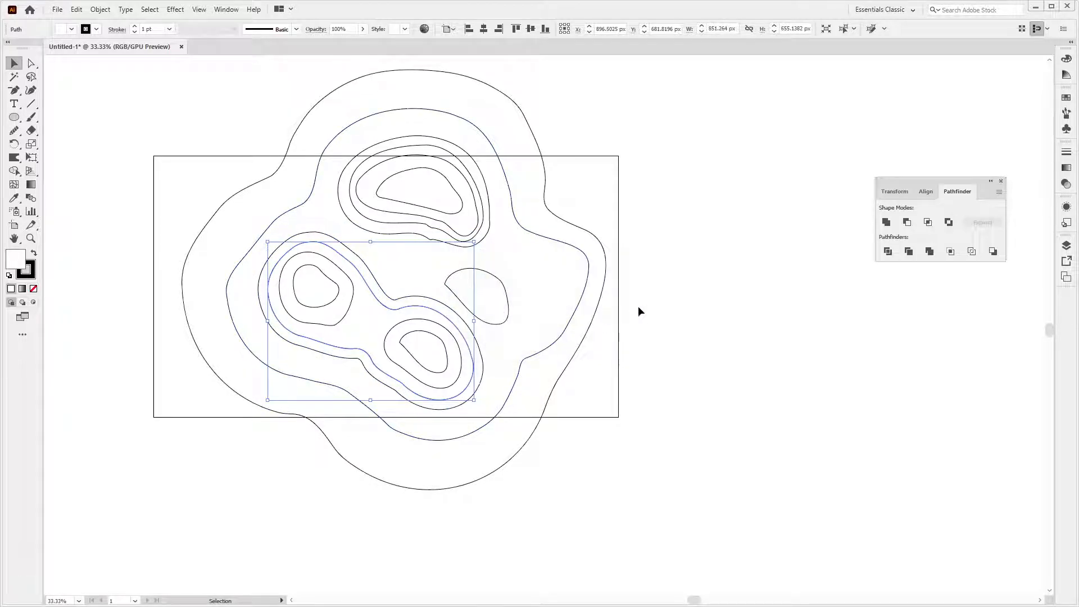
Step: Scale the two outermost outlines down slightly around the peaks
click(720, 376)
drag(664, 450, 140, 86)
click(652, 373)
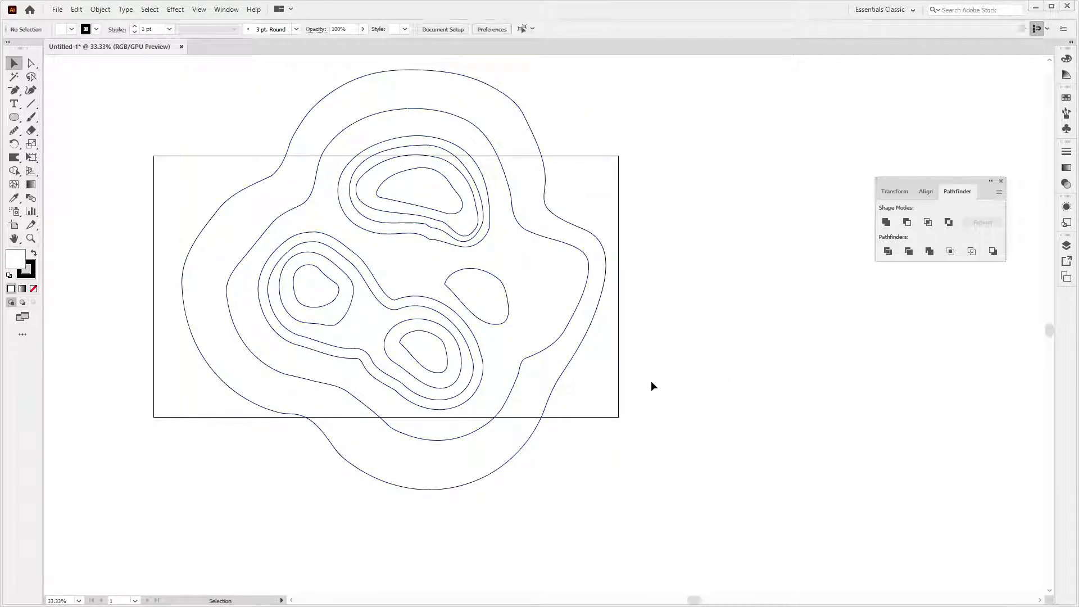
drag(551, 288, 598, 287)
Step: Simplify all contour lines with the Simplify command, reducing them to 61 points
key(ctrl+a)
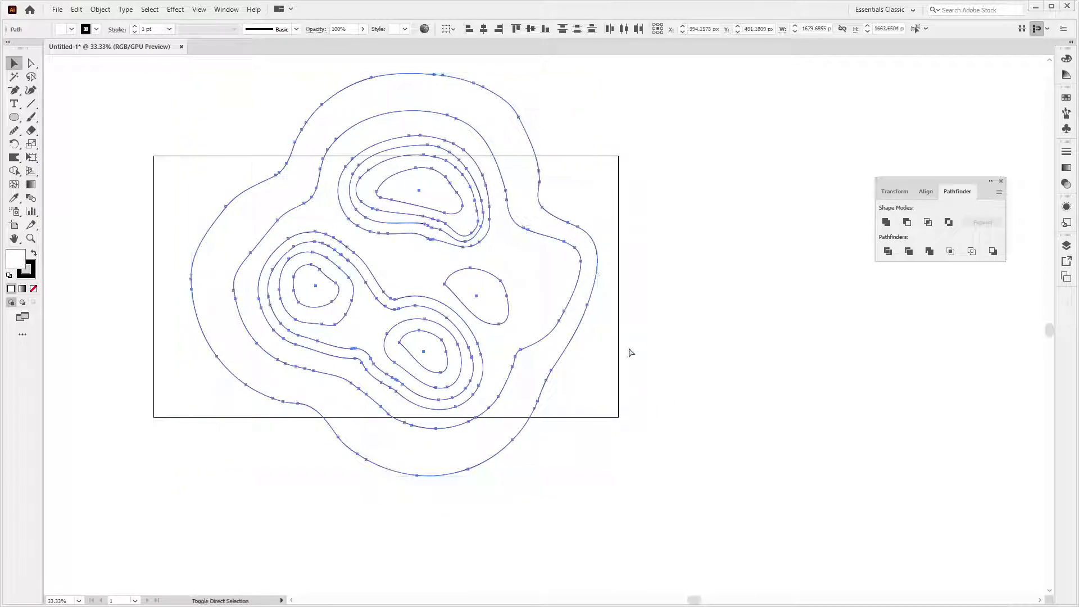
click(99, 9)
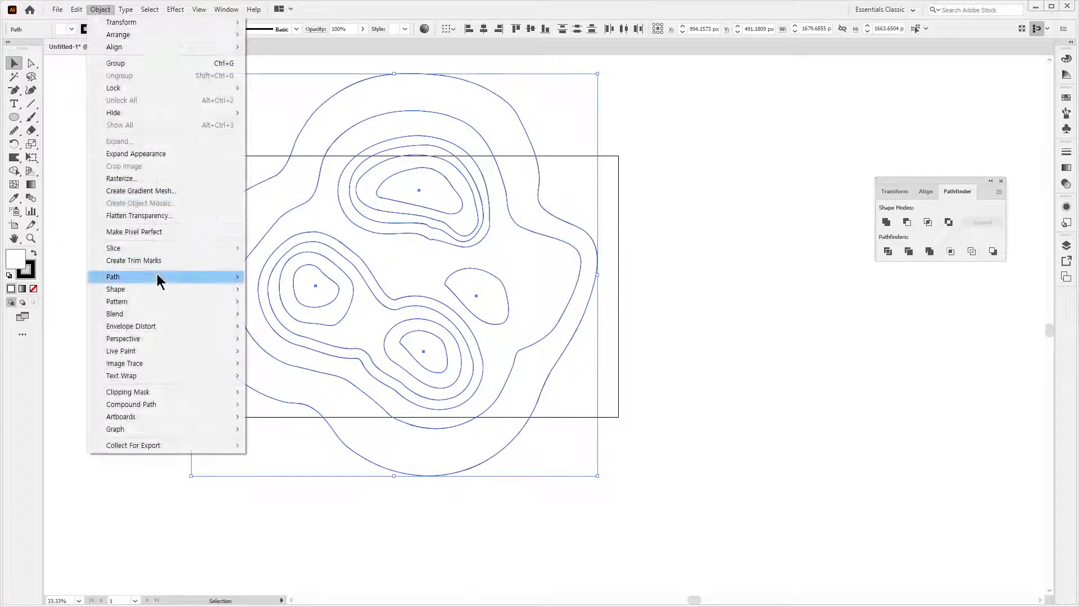
mouse_move(157, 274)
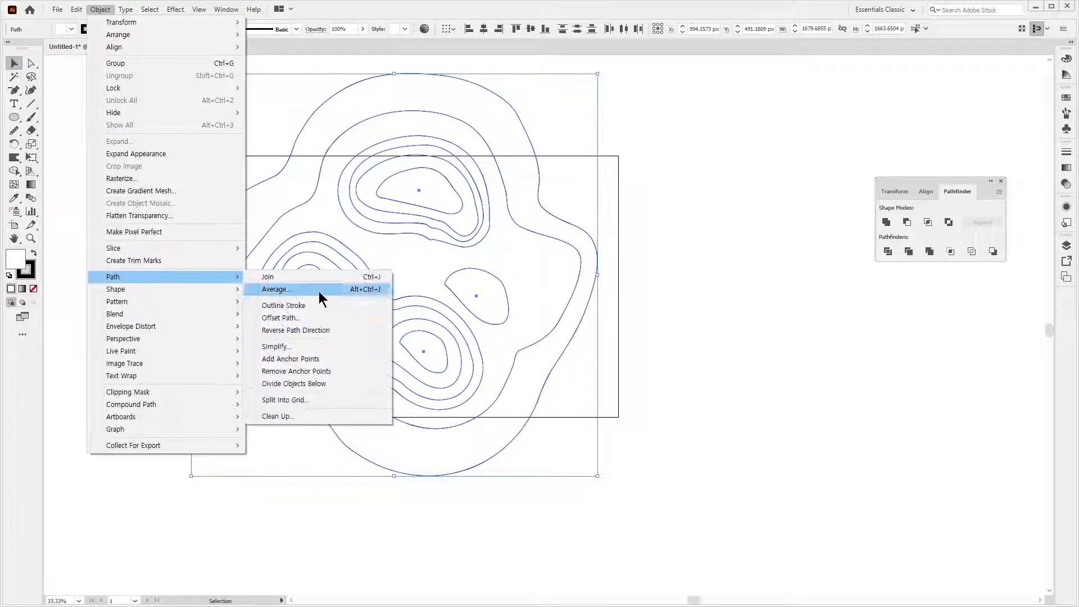
click(331, 347)
drag(529, 338, 498, 339)
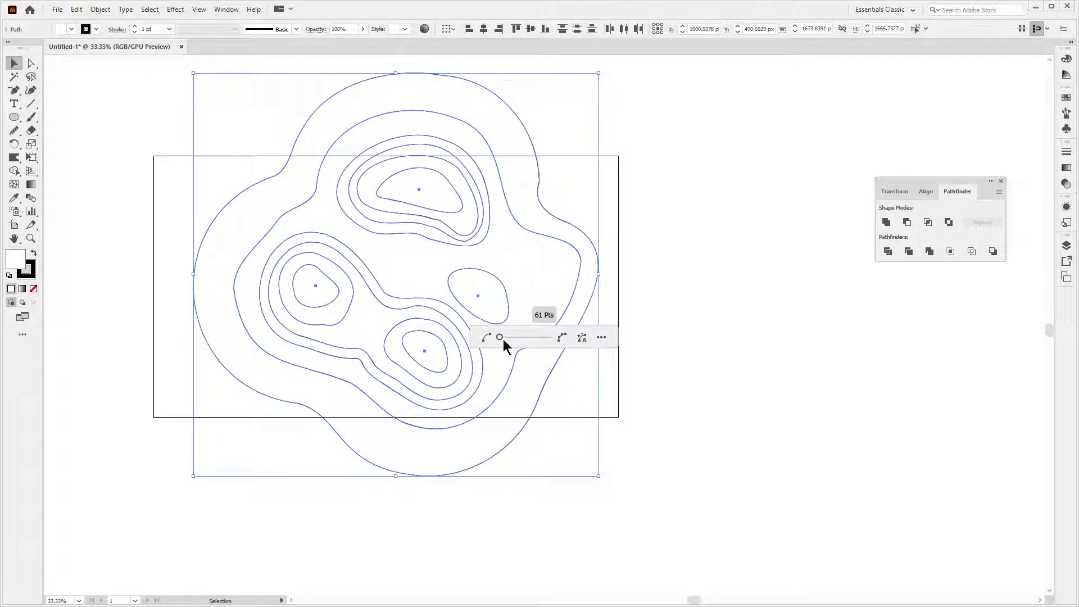
click(707, 271)
Step: Move the duplicated standalone ring in the right-hand bulge slightly upward
key(space)
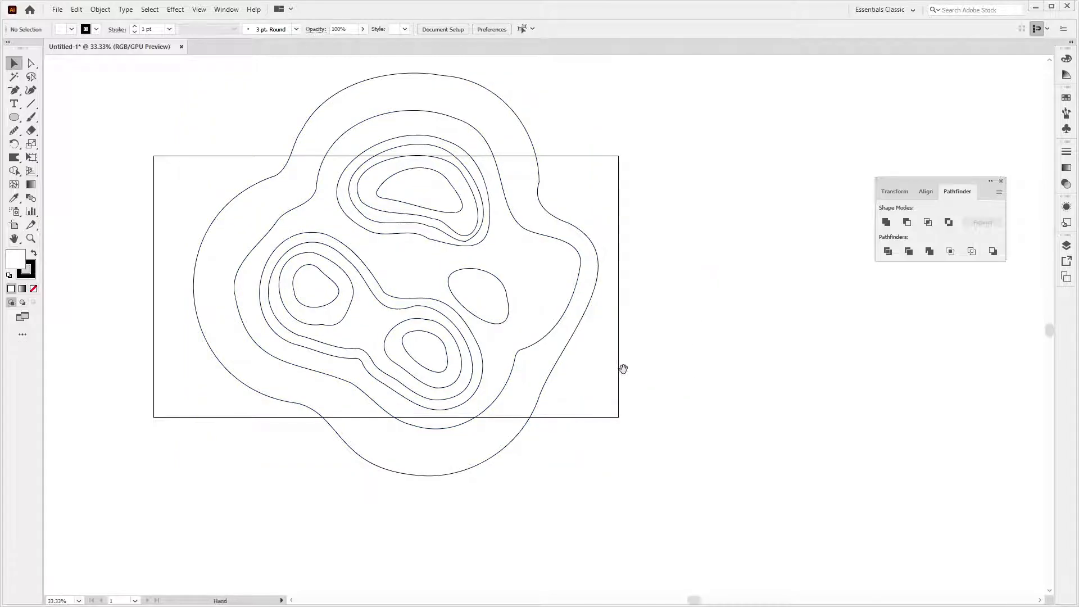
drag(619, 371, 655, 362)
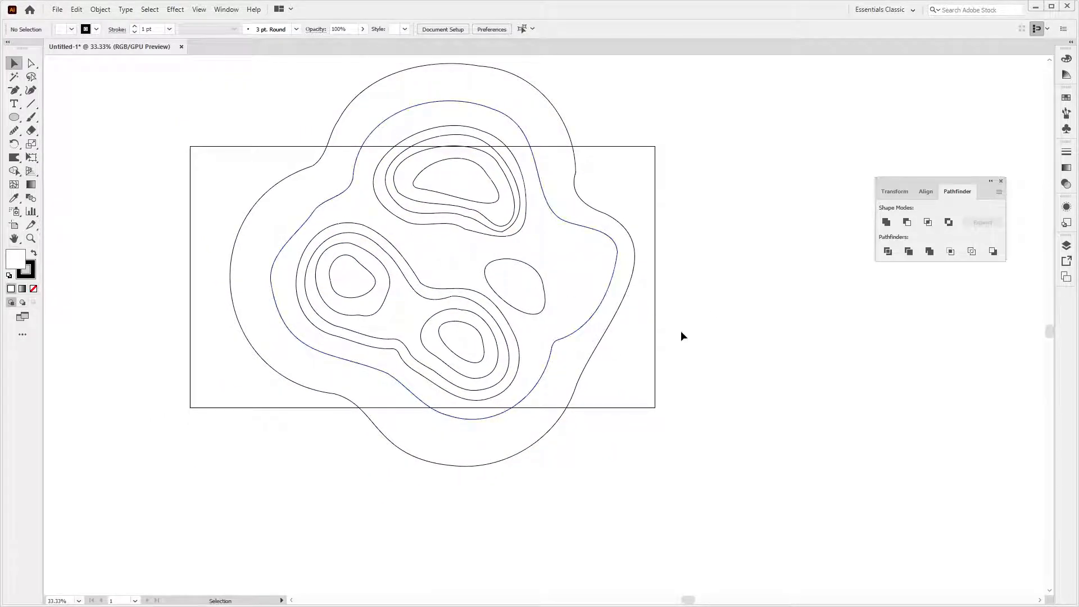
key(ctrl+space)
ctrl+click(666, 365)
key(space)
drag(601, 356, 844, 462)
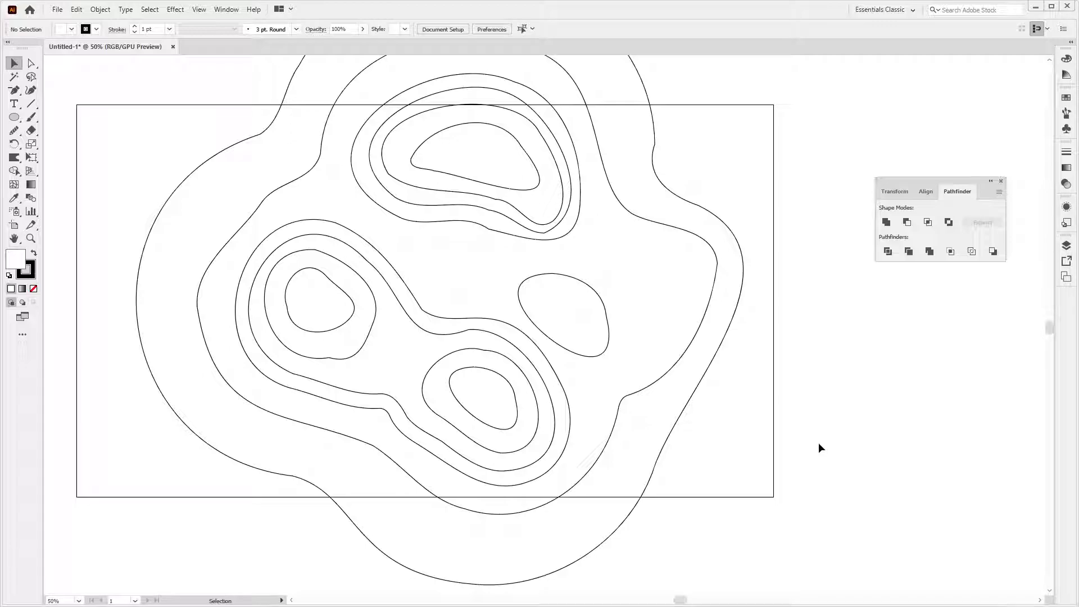
drag(583, 365, 590, 345)
click(862, 458)
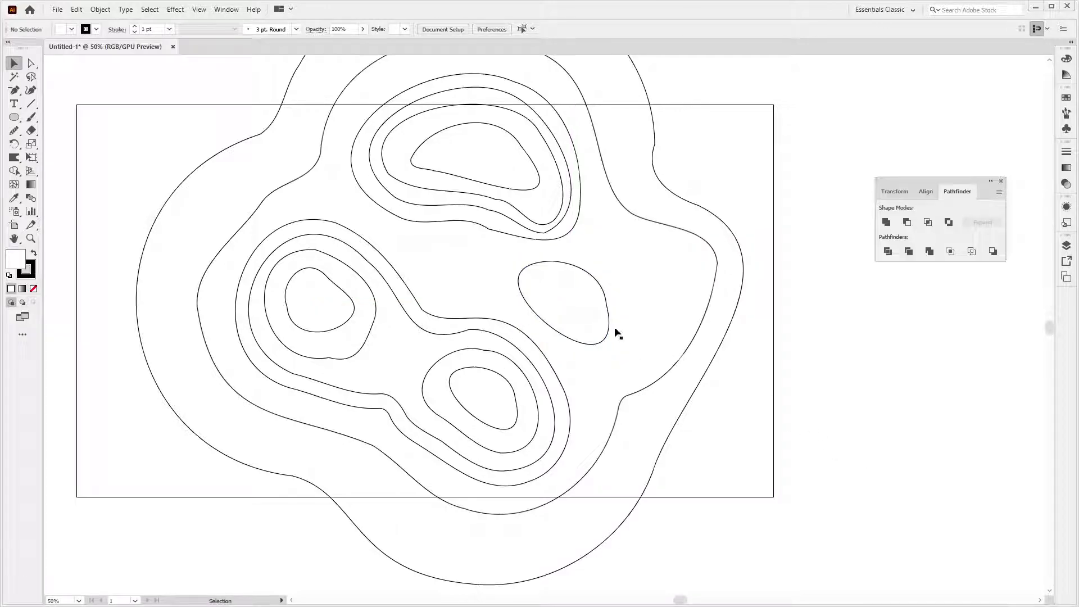
Step: Select all rings of the left and lower peaks together and make the group slightly shorter and wider
drag(720, 491, 329, 434)
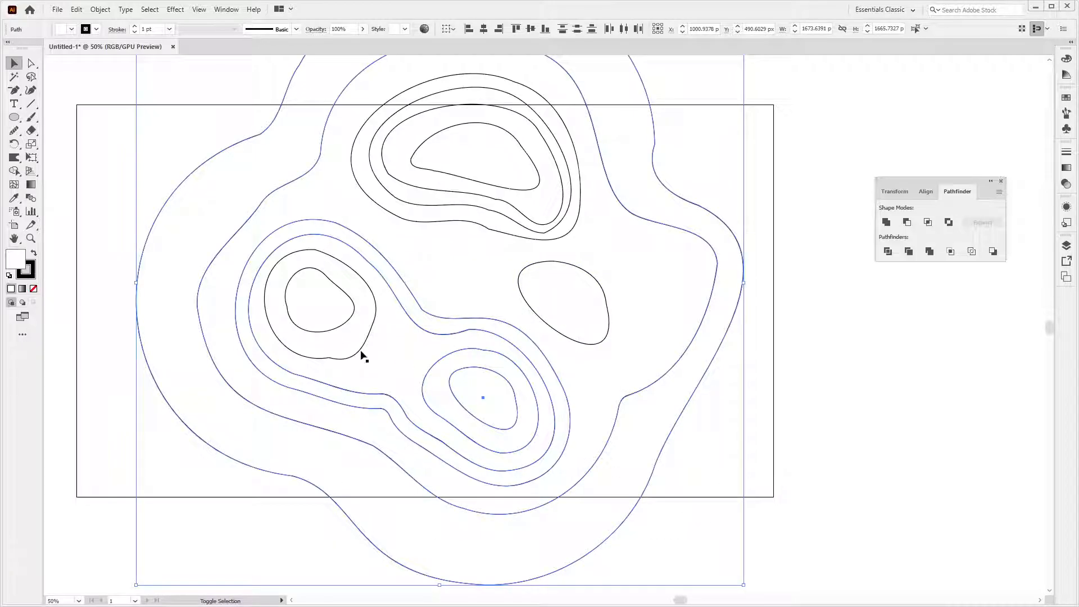
drag(730, 454, 609, 397)
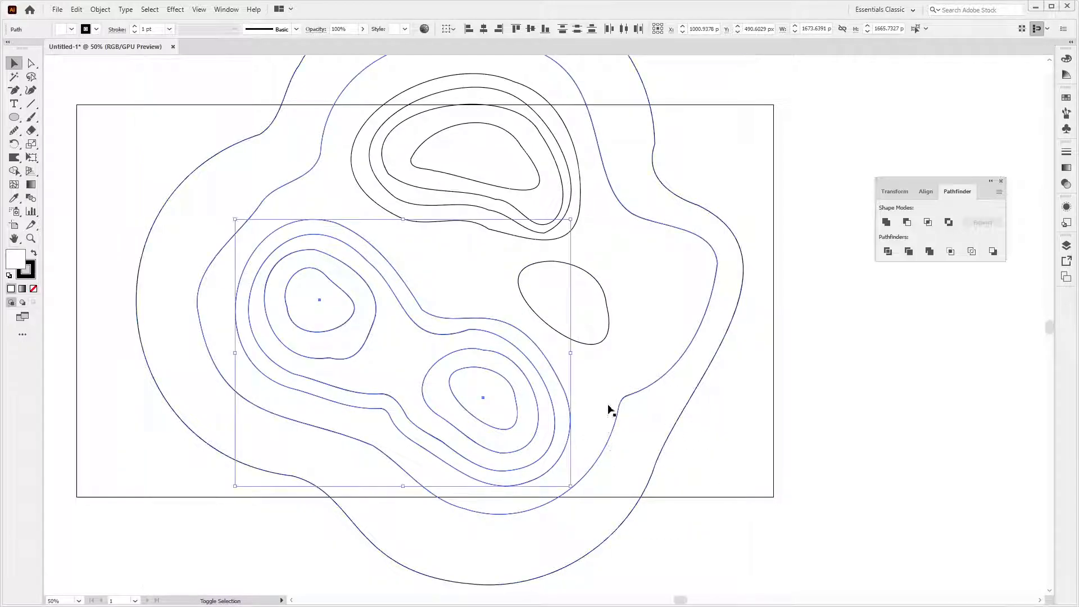
drag(575, 488, 563, 440)
Step: Place a rotated copy of the standalone ring between the upper and left peaks, and widen the original slightly
drag(595, 338, 258, 169)
click(566, 286)
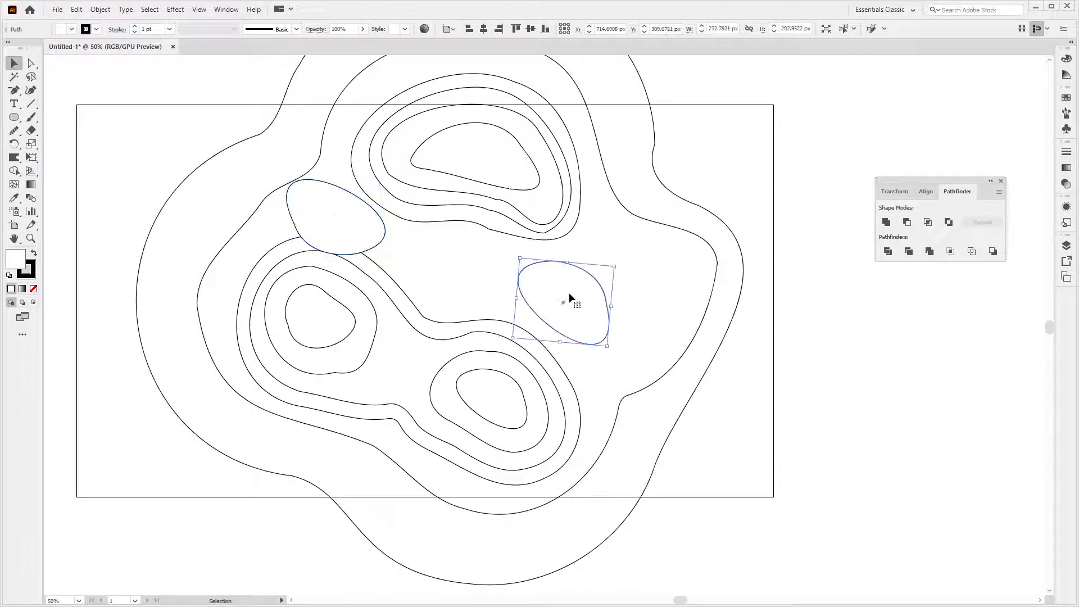
drag(517, 302, 499, 296)
Step: Move the copied ring into the gap between the three peaks and scale it down to about 184 x 141 px
drag(355, 238, 465, 280)
drag(393, 238, 415, 263)
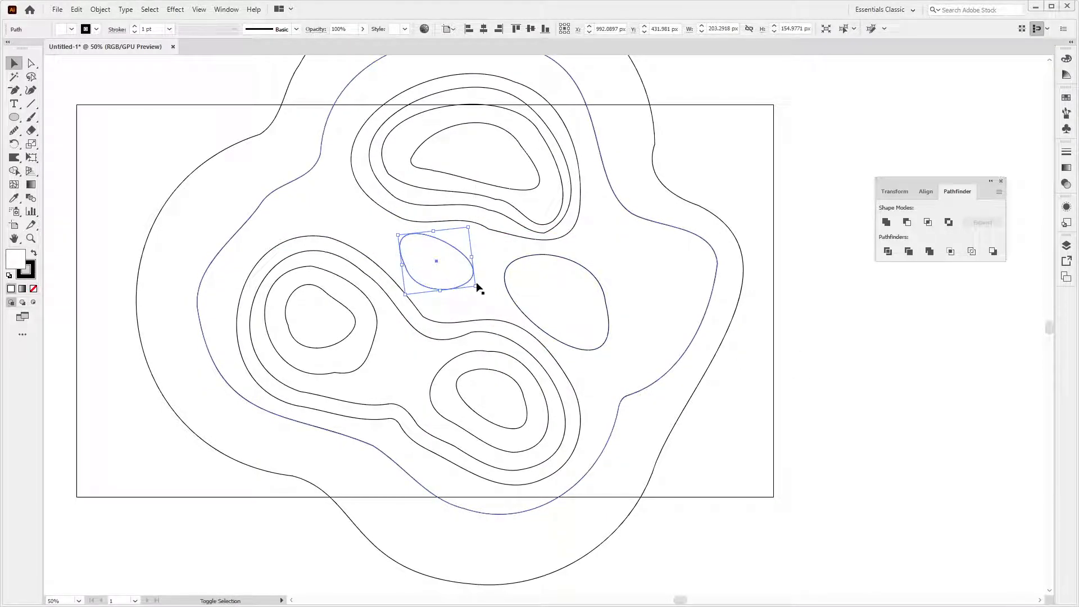
drag(477, 288, 469, 279)
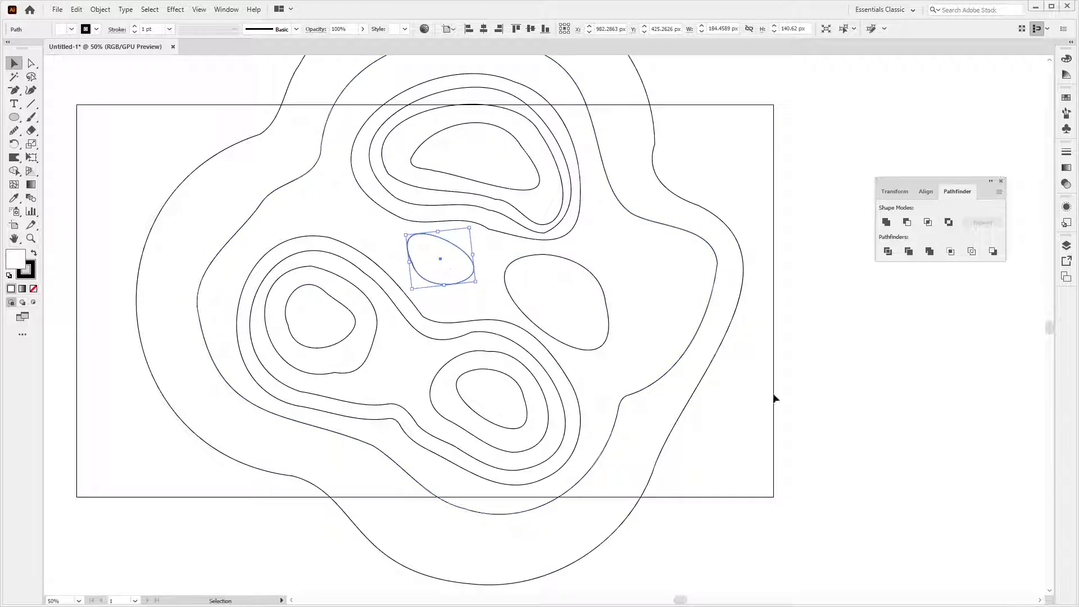
click(800, 406)
Step: Dock the floating Transform, Align and Pathfinder panel group beside the existing panel dock and collapse it to icons
drag(801, 405, 742, 395)
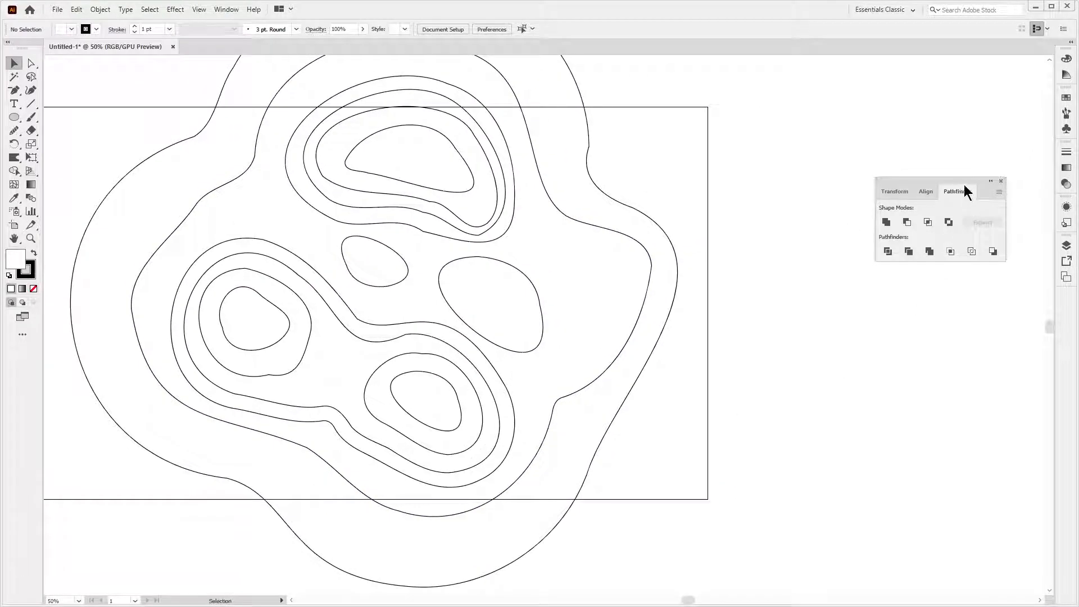
drag(884, 181, 1038, 50)
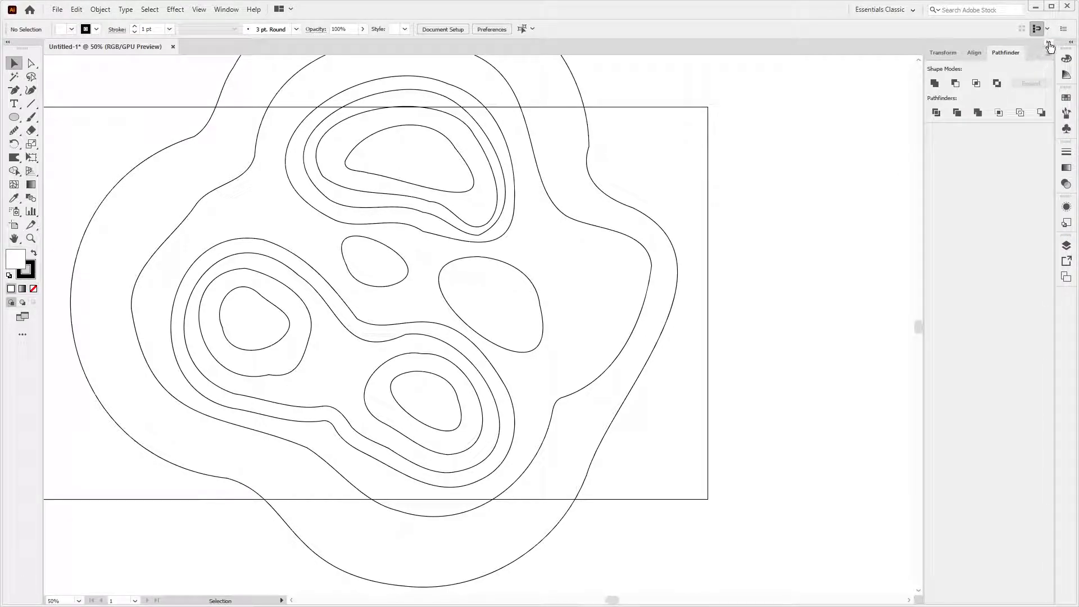
click(1049, 43)
drag(993, 159, 1034, 159)
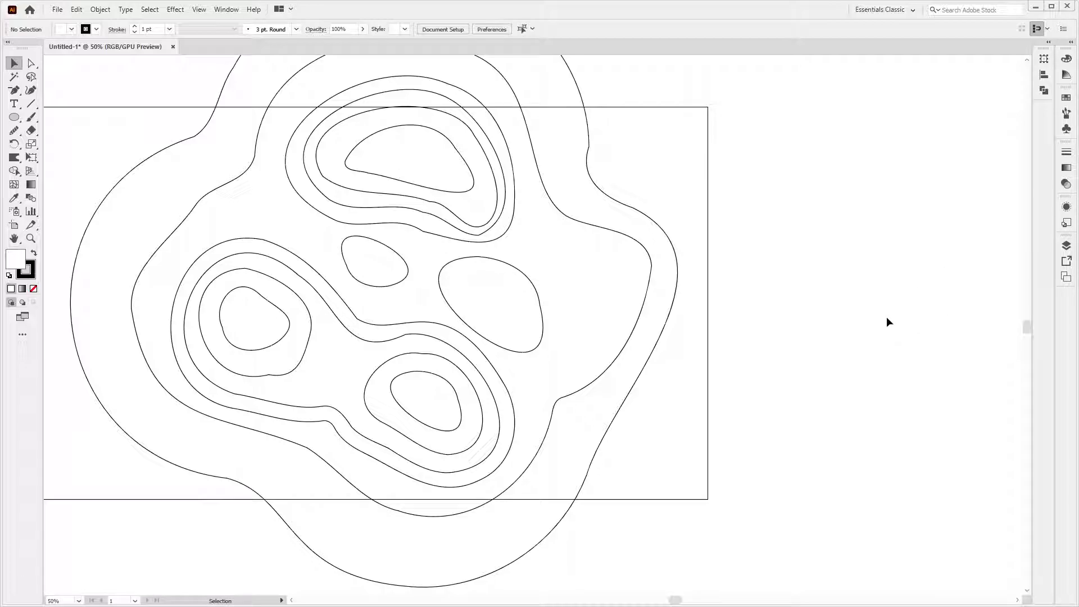
Step: Draw an 88 px circle beside the artboard's right edge and repeat it downward into an evenly spaced column of six
drag(816, 354, 834, 360)
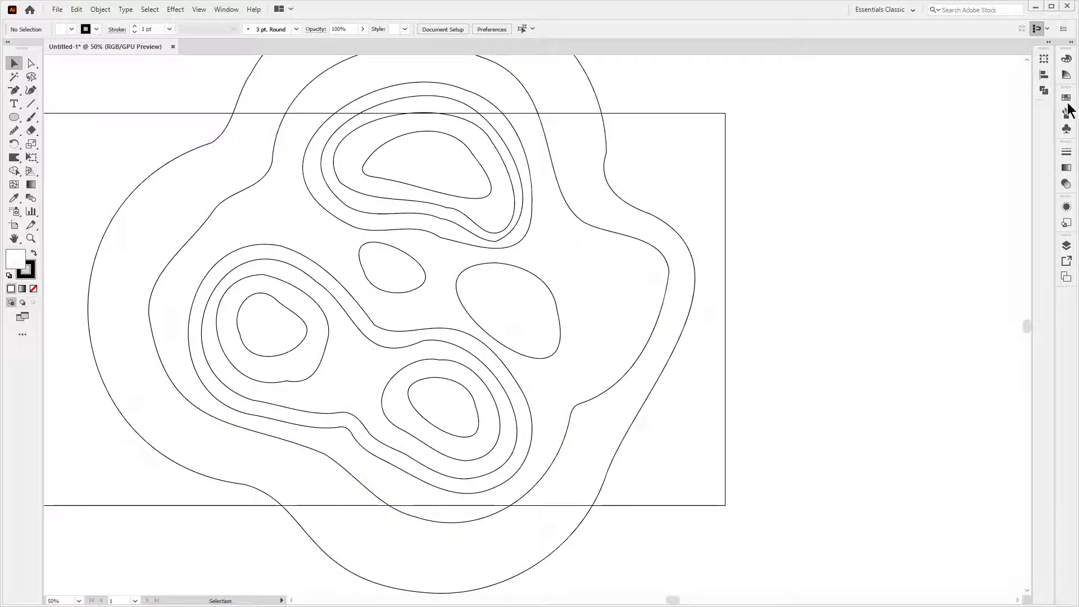
click(12, 119)
mouse_move(754, 134)
mouse_down()
mouse_move(787, 163)
mouse_move(783, 197)
mouse_up()
key(v)
key(ctrl+d)
key(ctrl+d)
key(ctrl+d)
key(ctrl+d)
click(904, 344)
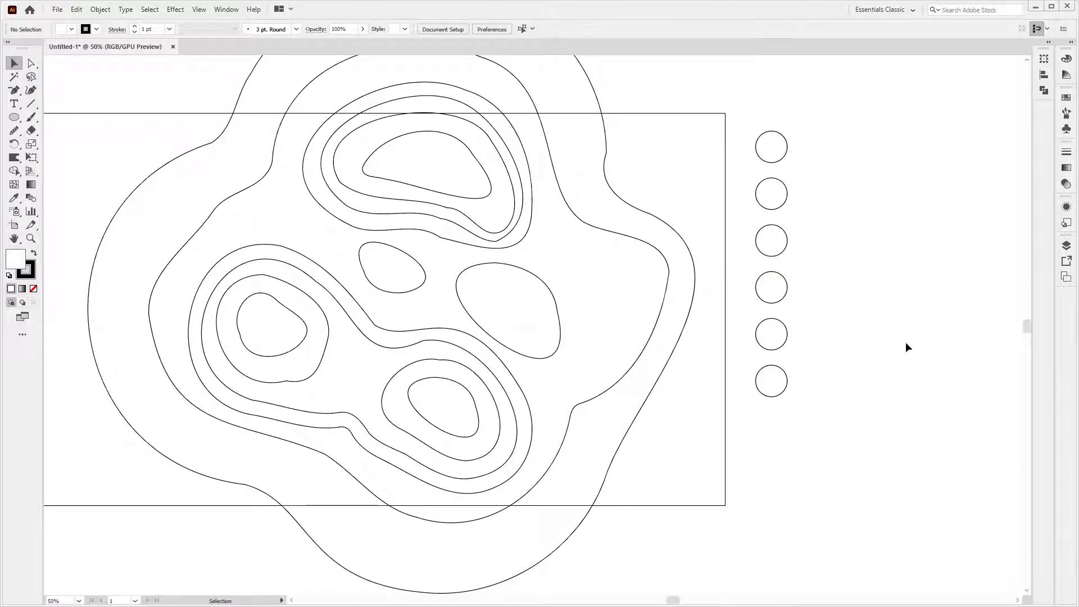
Step: Show the full RGB colour options and fill the first circle with light pink, #ffb1ff
click(782, 134)
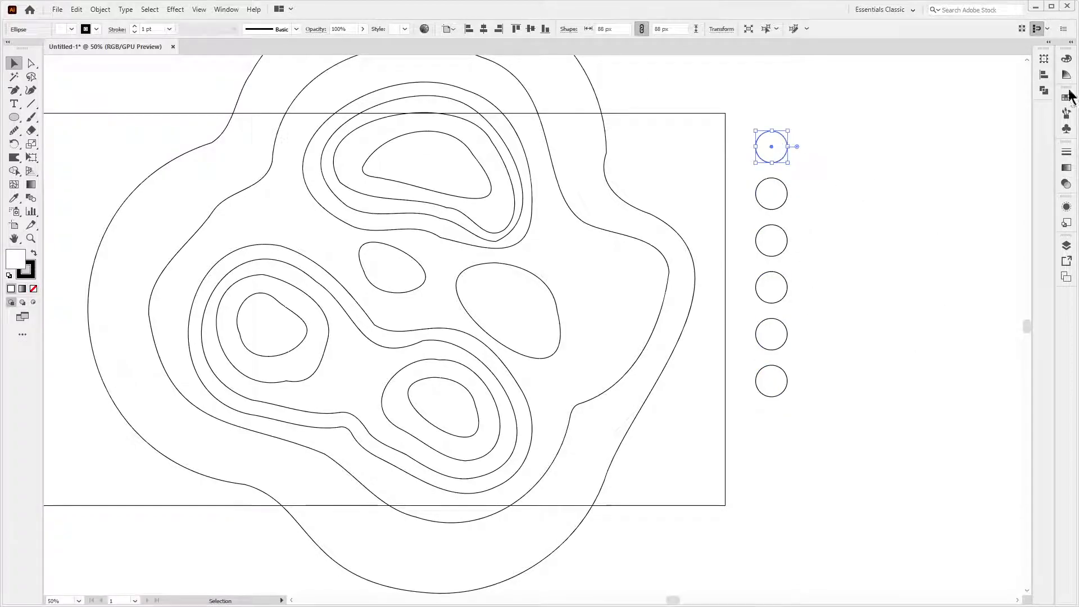
click(1067, 57)
click(1047, 53)
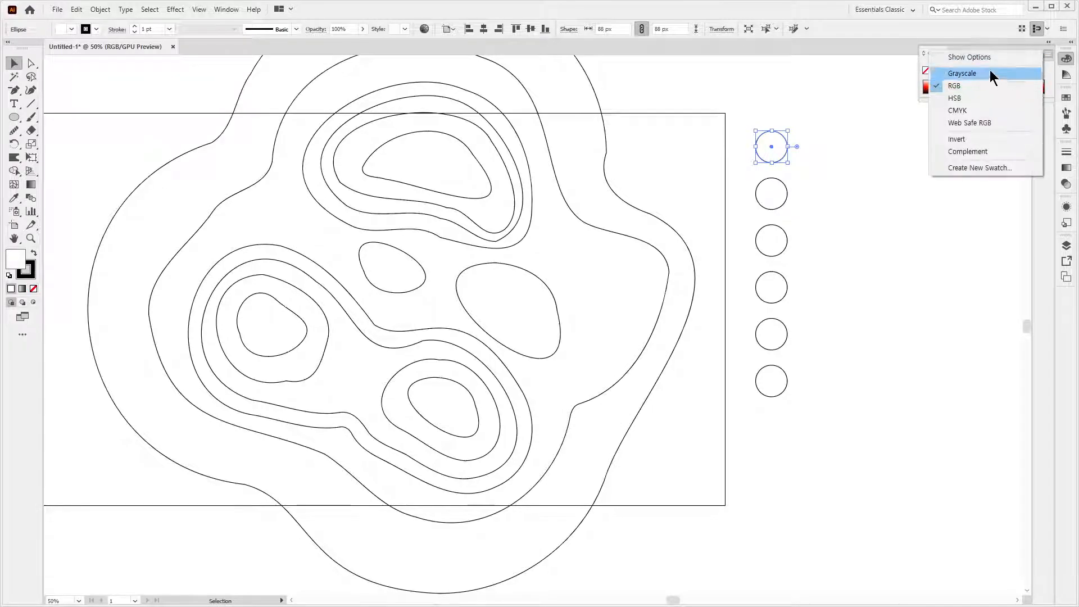
click(999, 56)
click(998, 90)
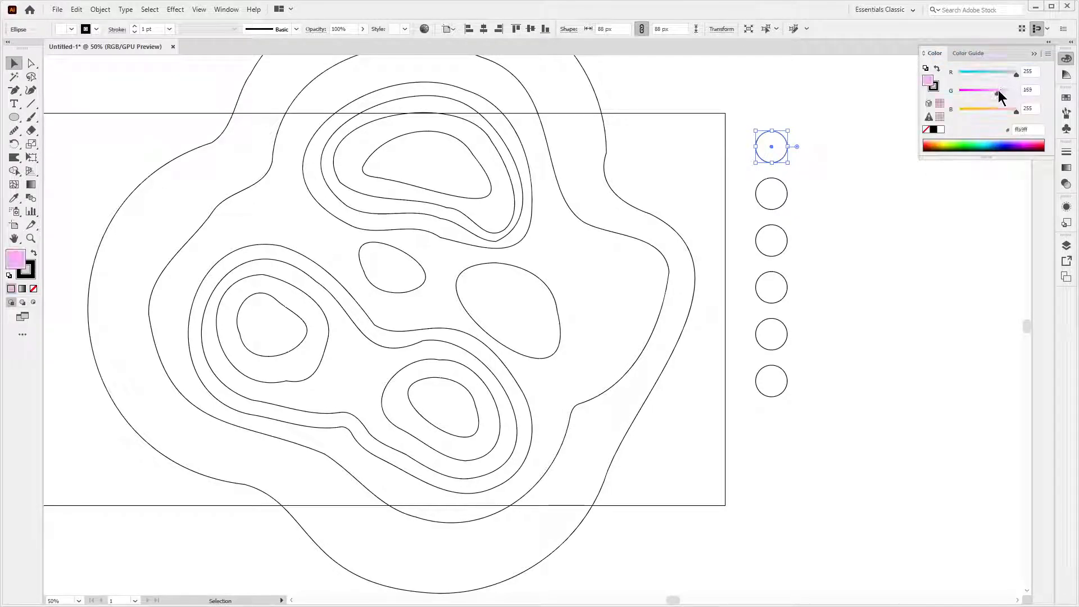
Step: Fill the second circle with pink #ff8dff and the third with a stronger pink by lowering the green value to 94
click(783, 202)
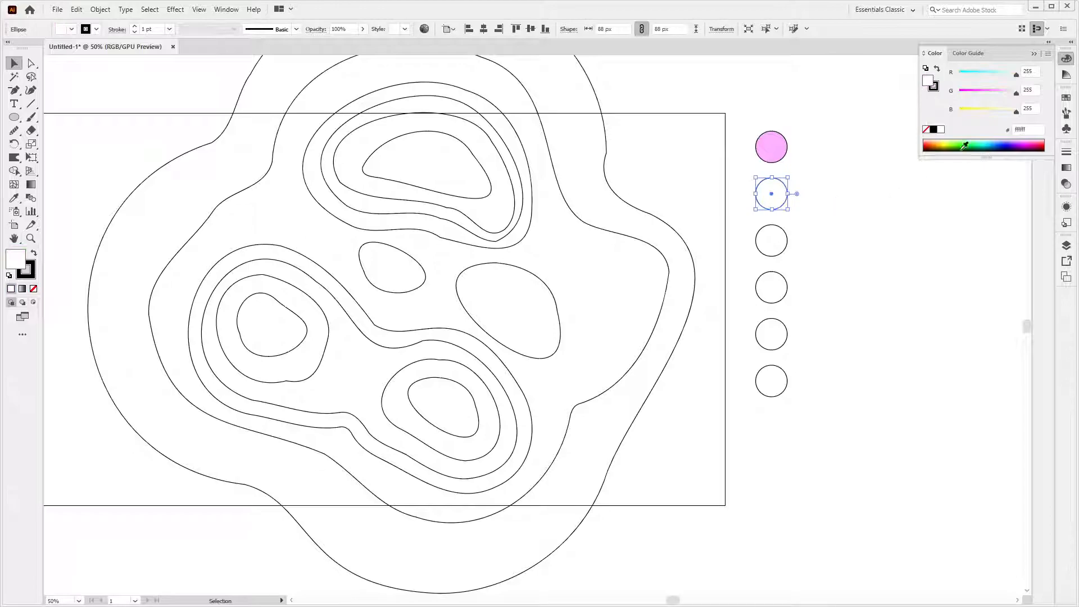
click(992, 91)
click(763, 247)
click(980, 91)
Step: Fill the fourth circle with magenta #ff39ff and the fifth with purple #c72cff
click(780, 293)
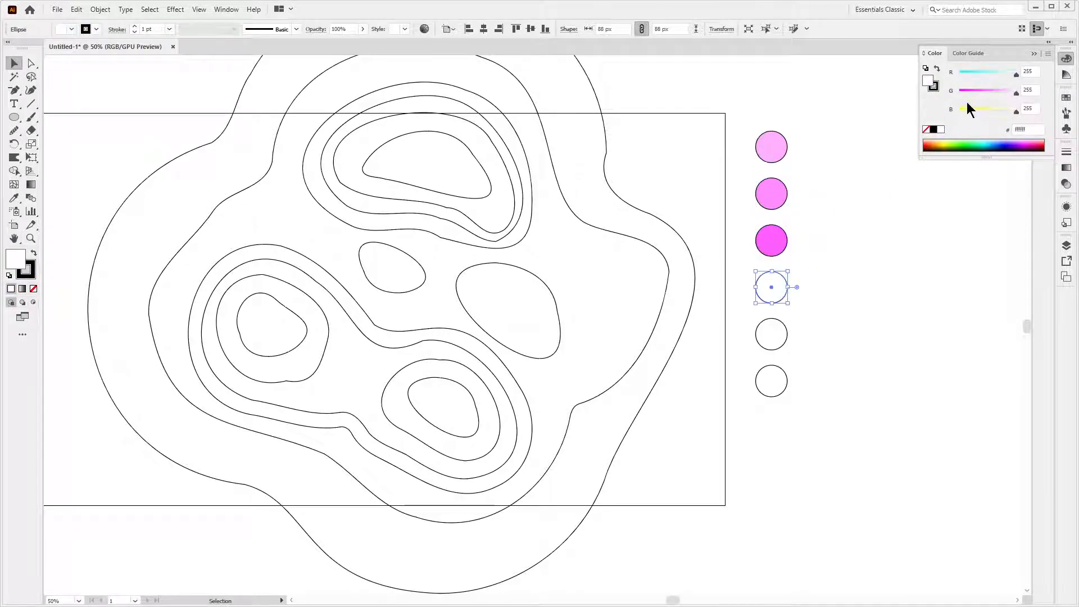
click(971, 91)
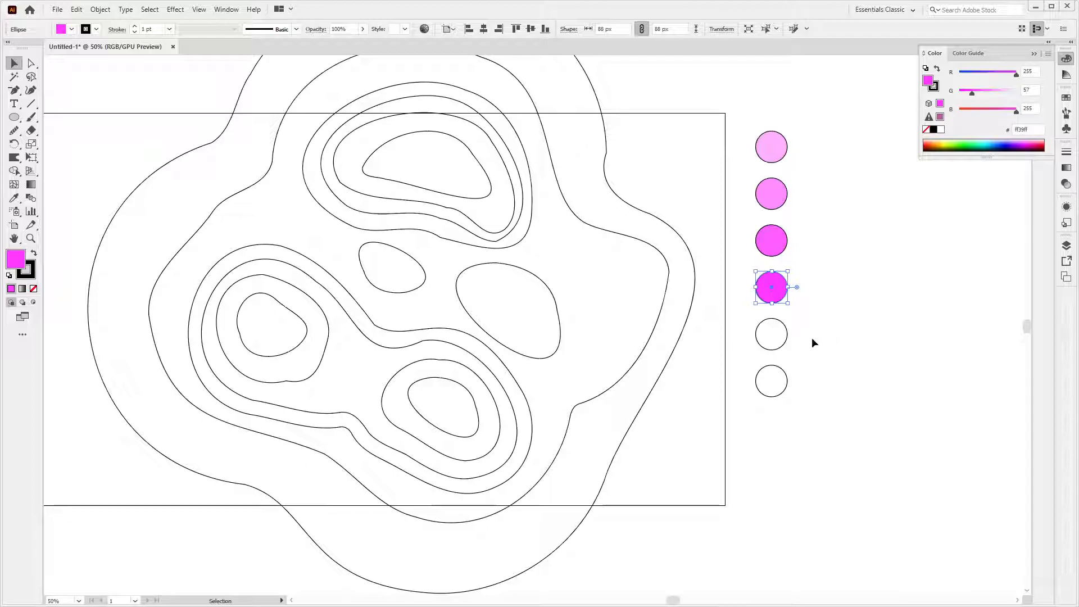
click(969, 92)
drag(1015, 73, 1004, 76)
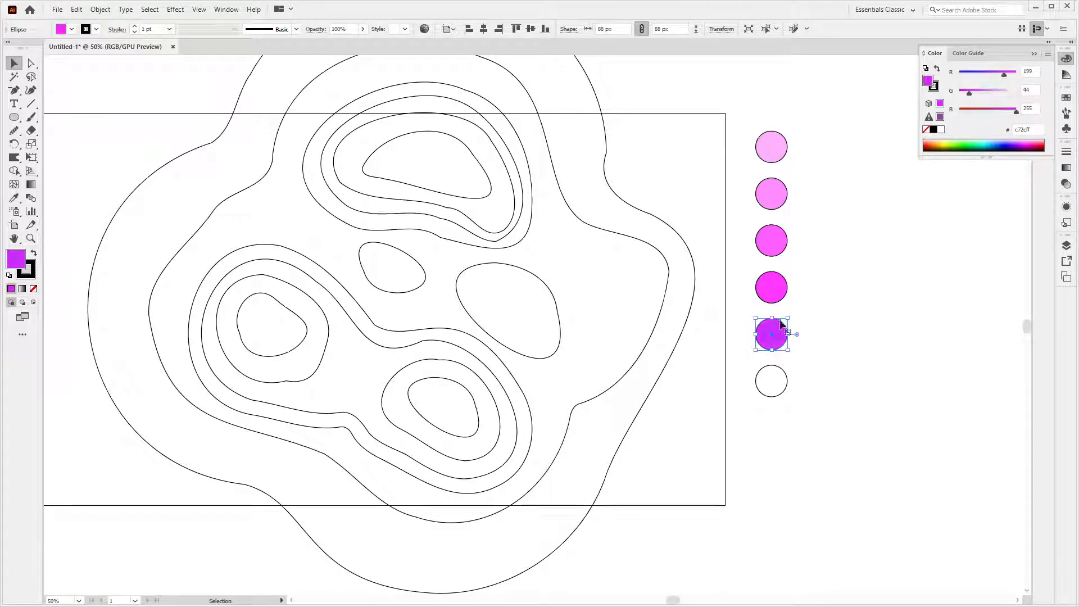
Step: Shift the fourth and third circles towards purple by lowering their red values, making the third #cc5eff
click(776, 289)
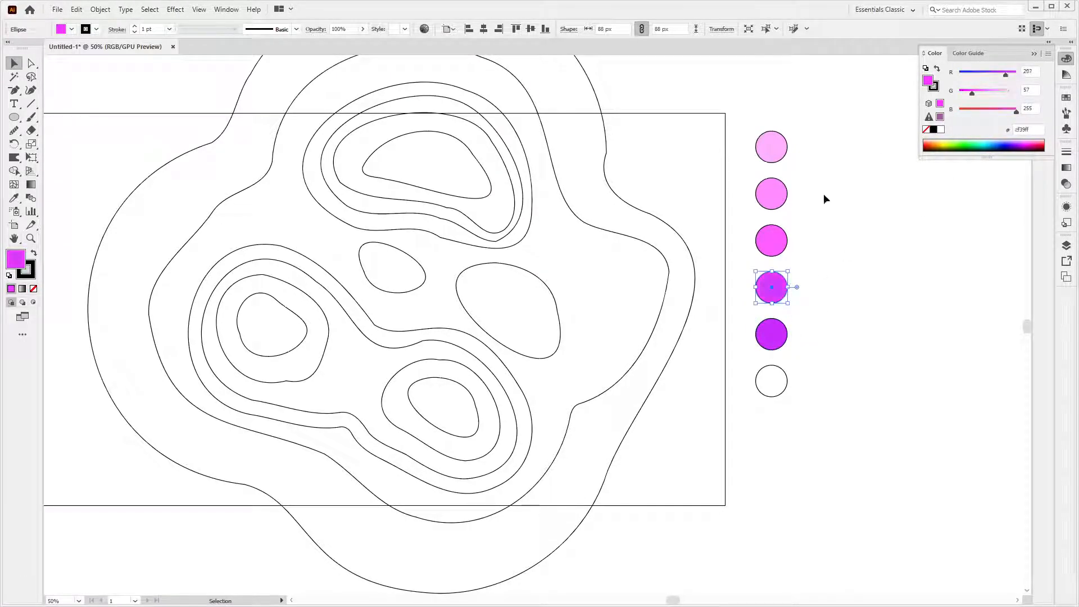
click(778, 244)
drag(1015, 73, 1005, 74)
click(771, 194)
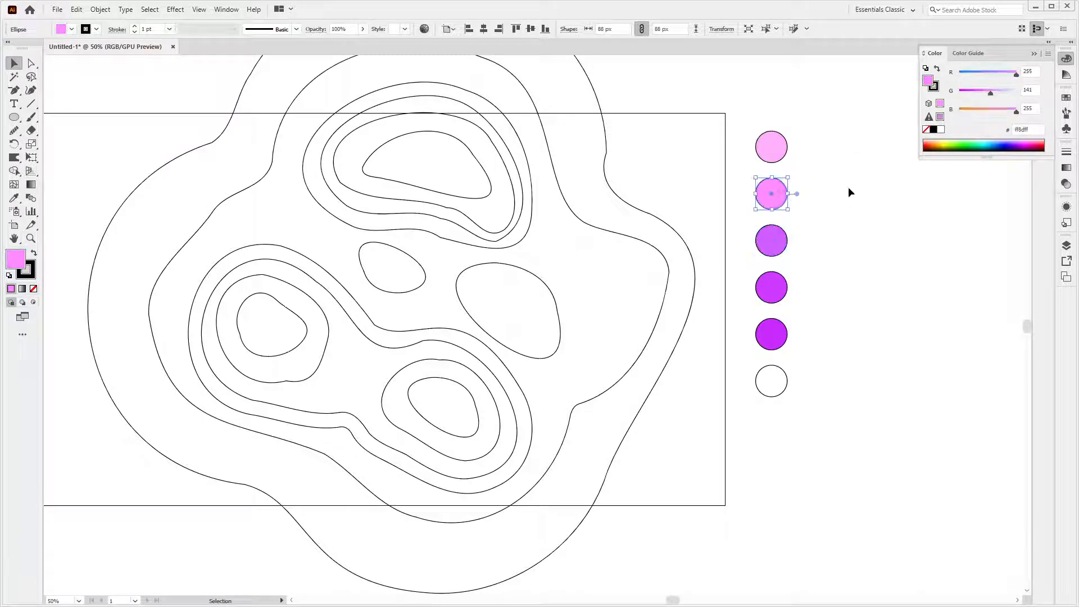
click(895, 385)
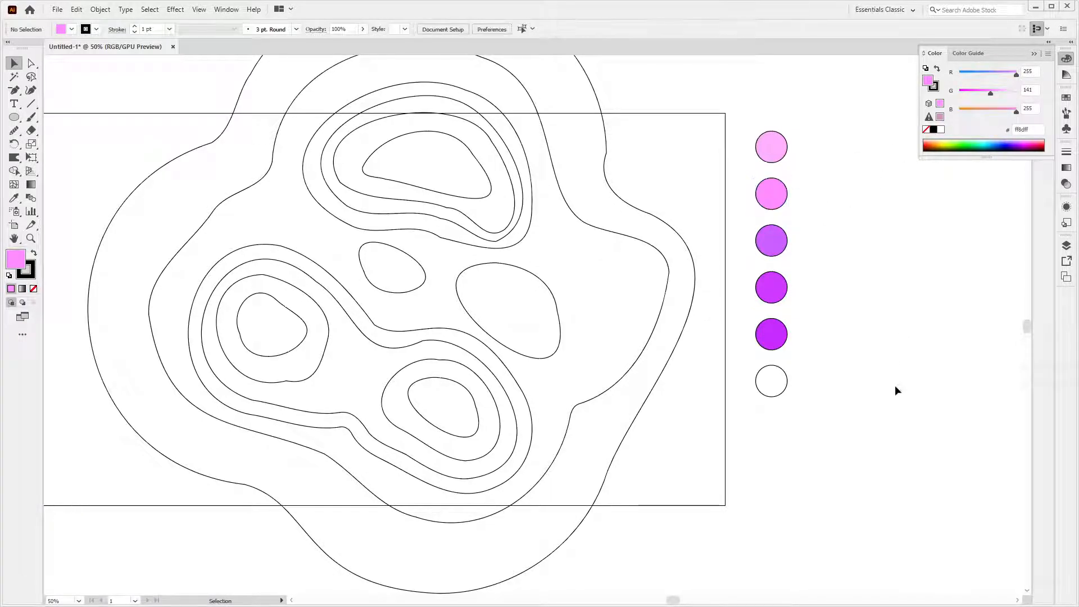
Step: Fill the sixth circle with violet, setting green to 89 and lowering the red value
click(780, 389)
drag(971, 90, 979, 90)
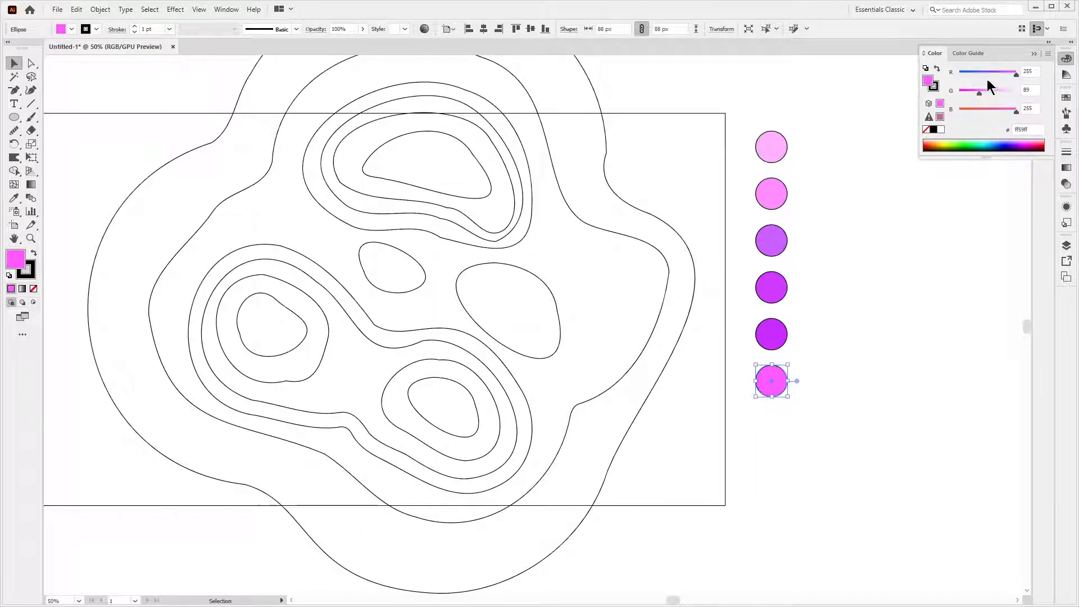
click(997, 72)
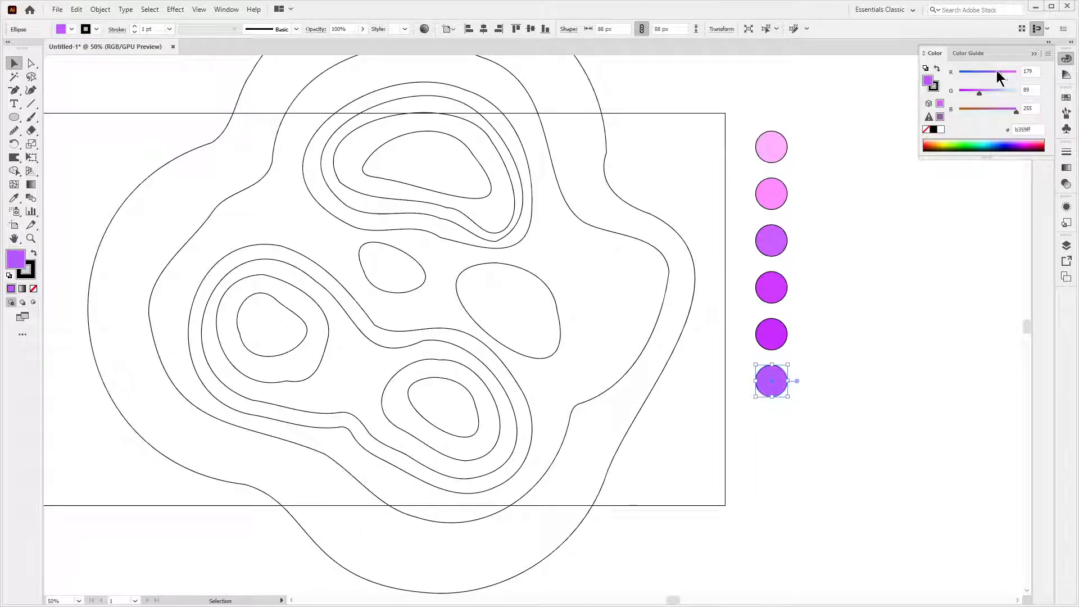
click(971, 294)
Step: Duplicate the sixth circle below the column with a blue #2763ea fill, and remove the stroke from all seven circles
drag(771, 383, 771, 430)
mouse_move(977, 76)
mouse_down()
mouse_move(967, 75)
mouse_move(982, 93)
mouse_up()
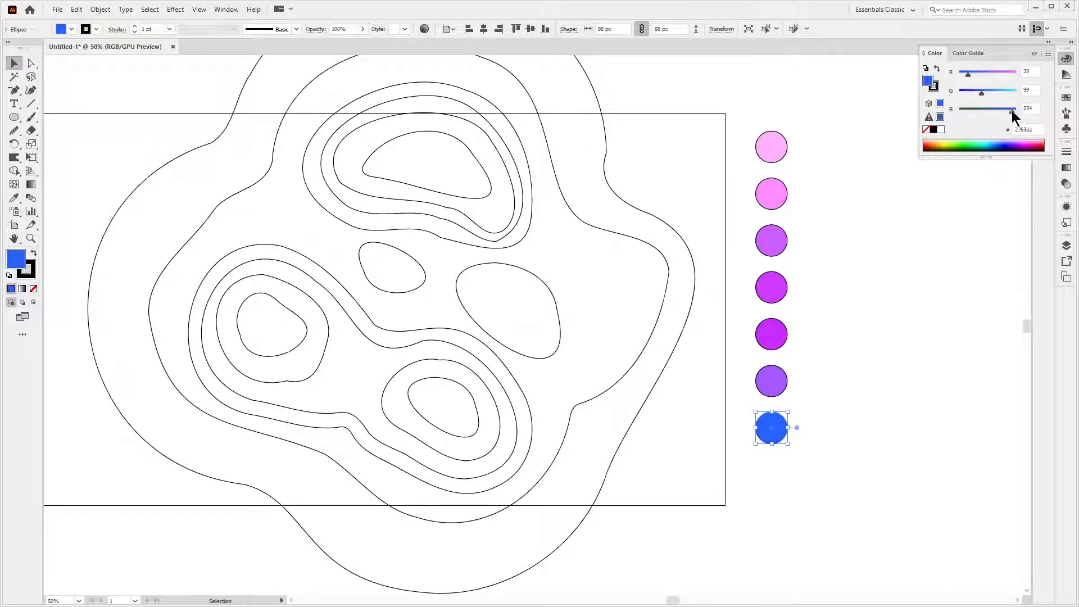
drag(835, 447, 740, 88)
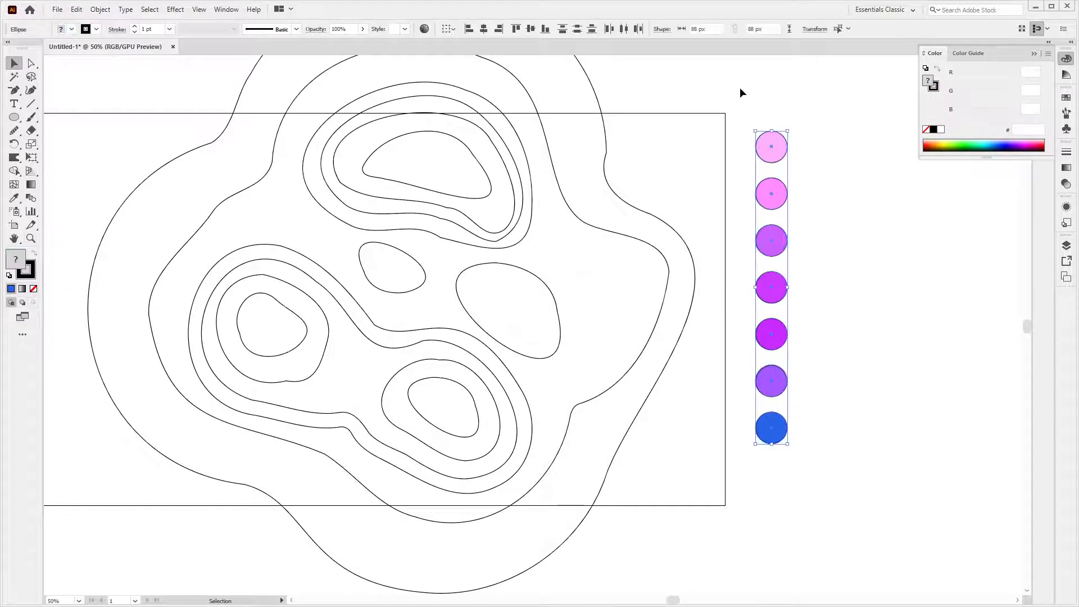
click(856, 275)
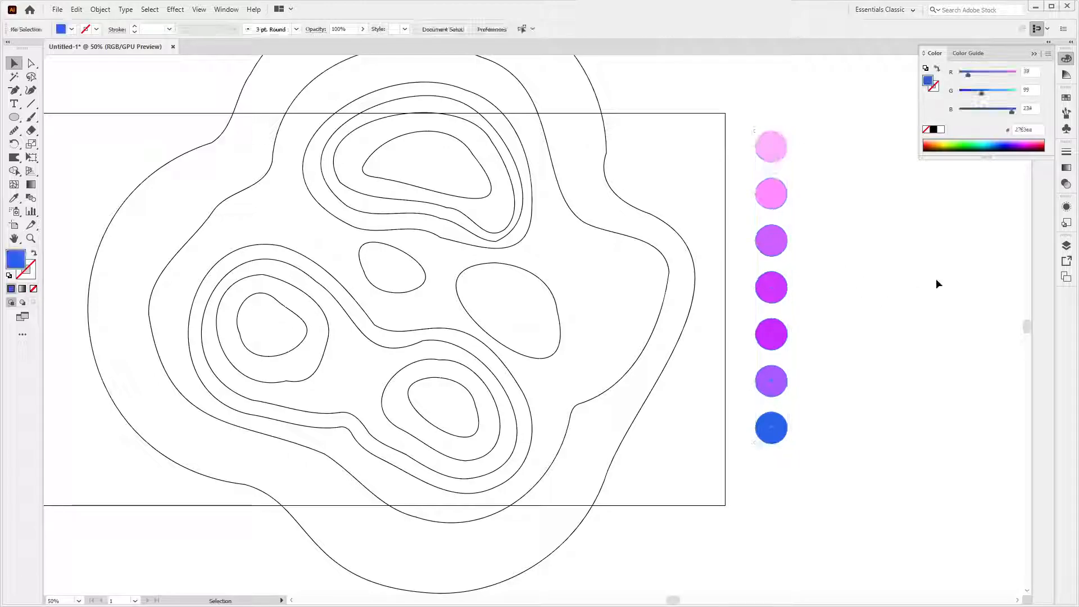
Step: Fill the innermost ring of the upper peak with the first circle's light pink using the Eyedropper
click(470, 183)
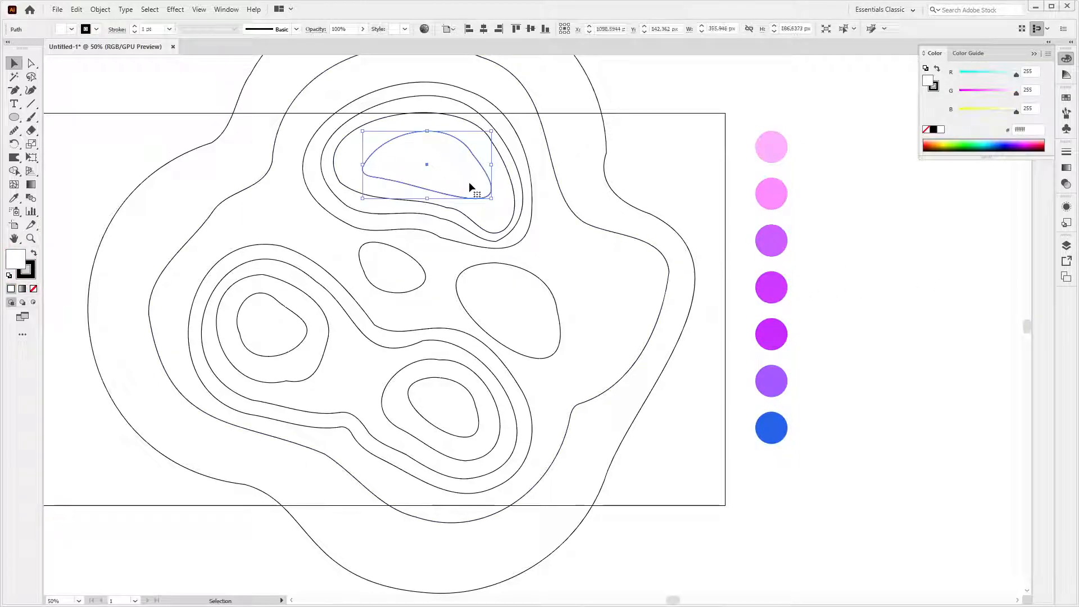
key(o)
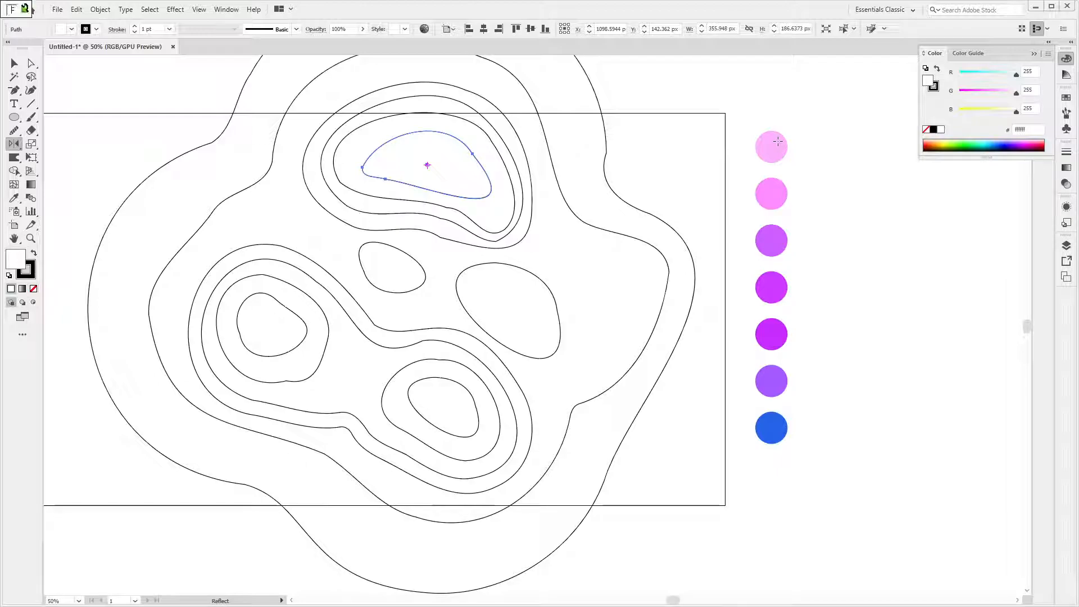
key(i)
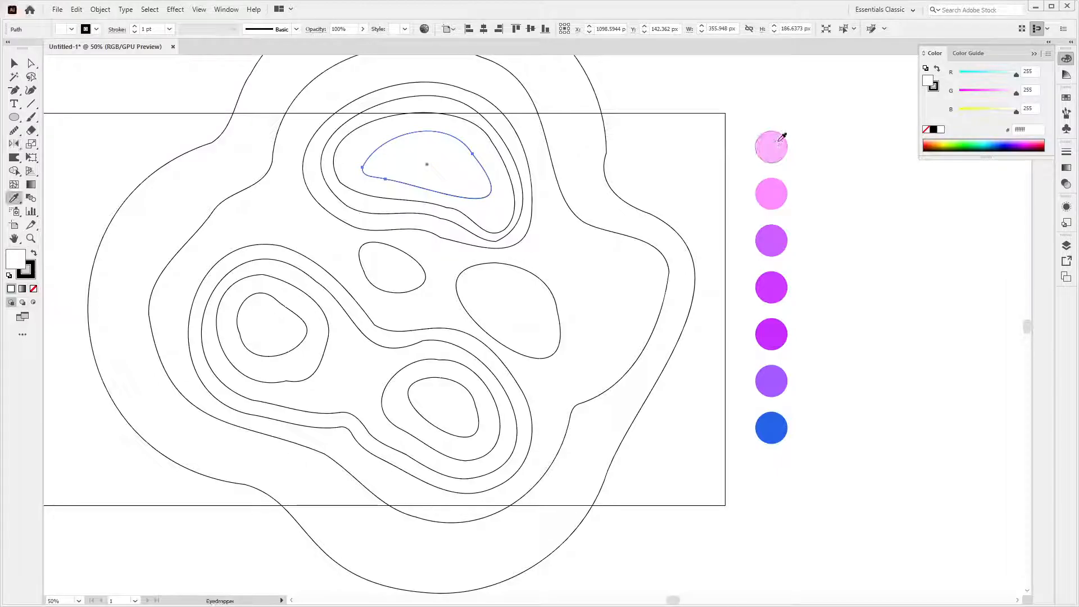
click(779, 143)
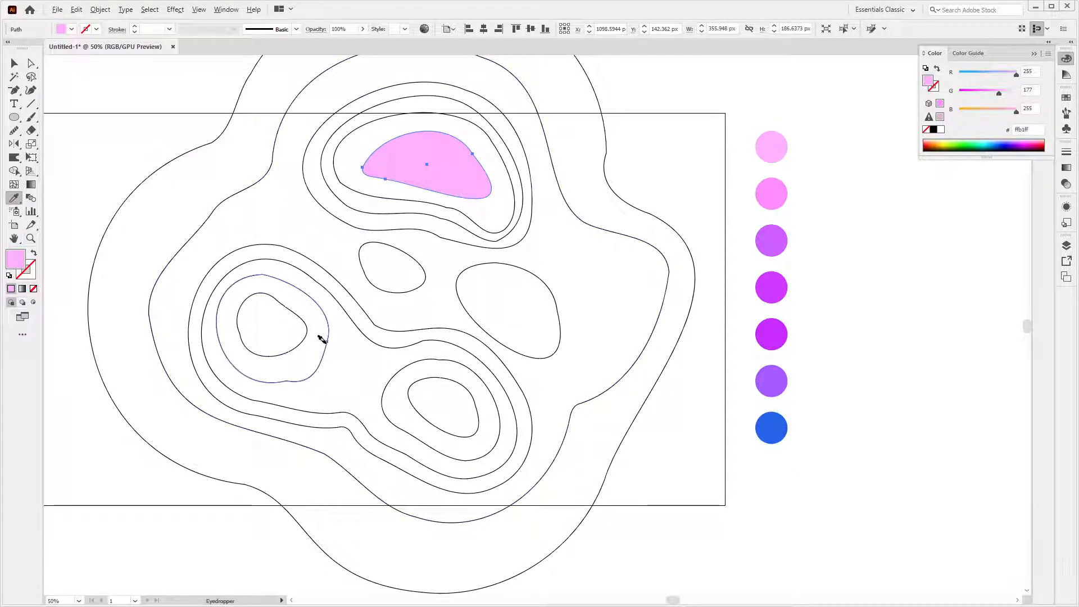
key(alt+v)
click(503, 209)
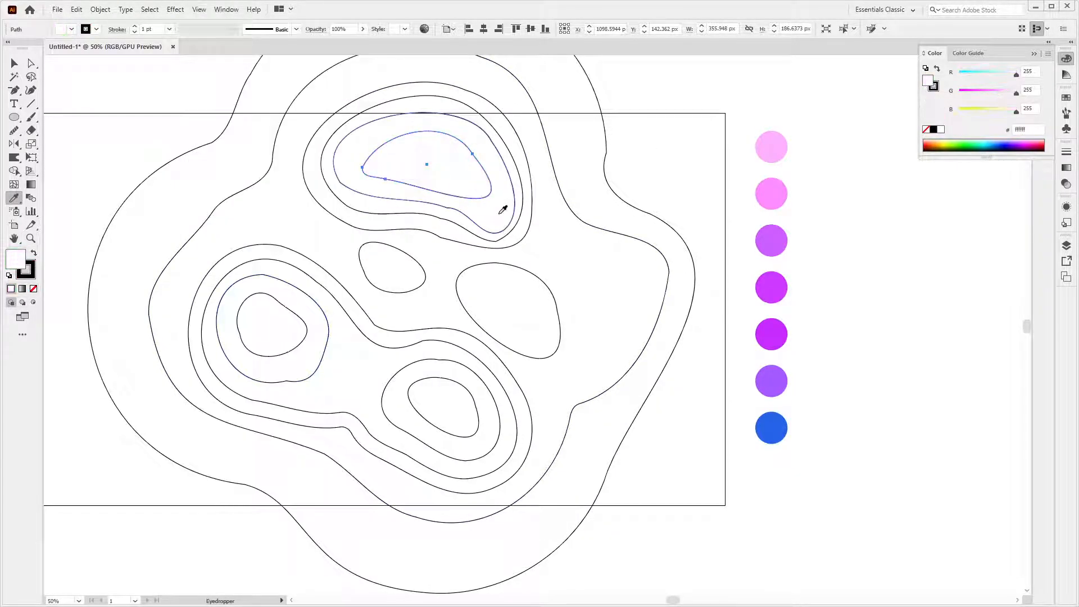
key(ctrl+z)
Step: Apply the second circle's pink to the upper peak's second ring and the third circle's purple to its third ring
ctrl+click(497, 213)
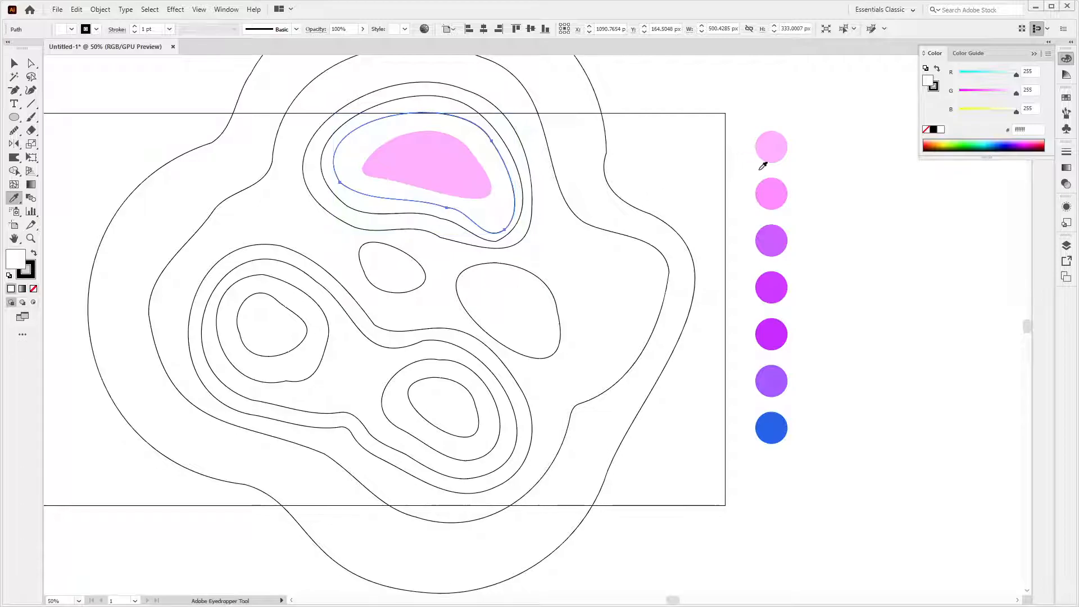
click(774, 187)
key(v)
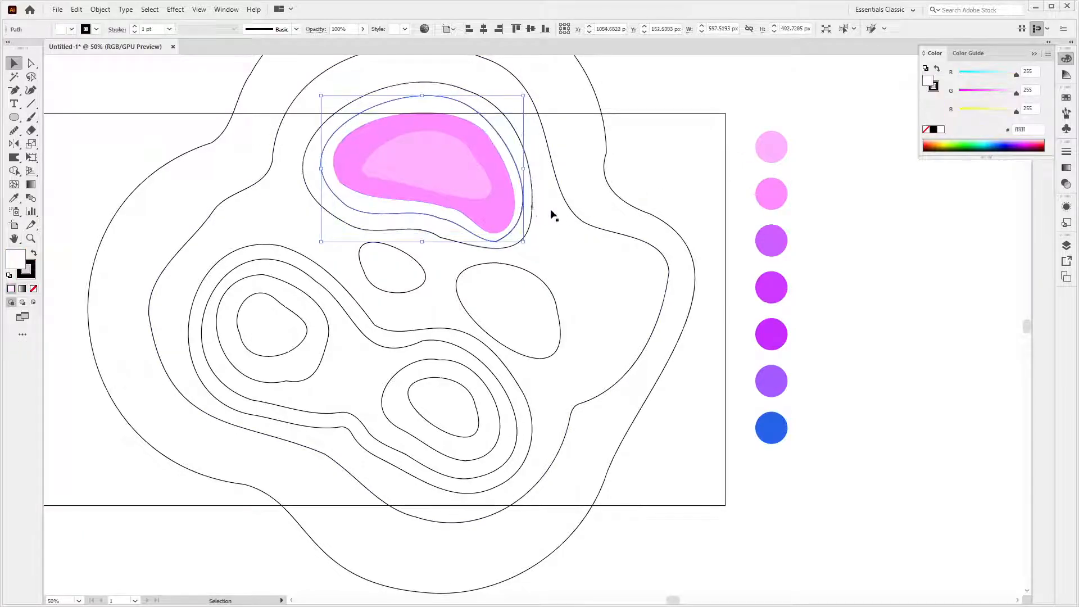
key(i)
click(772, 241)
Step: Apply the fourth circle's colour to the outermost ring of the upper peak with the Eyedropper
key(v)
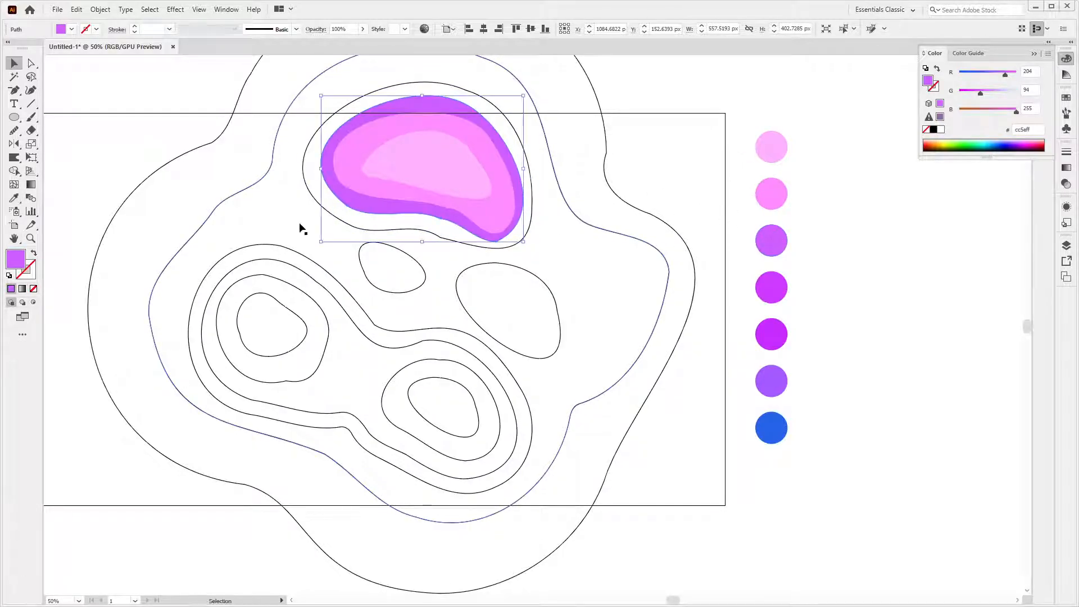
click(347, 220)
key(i)
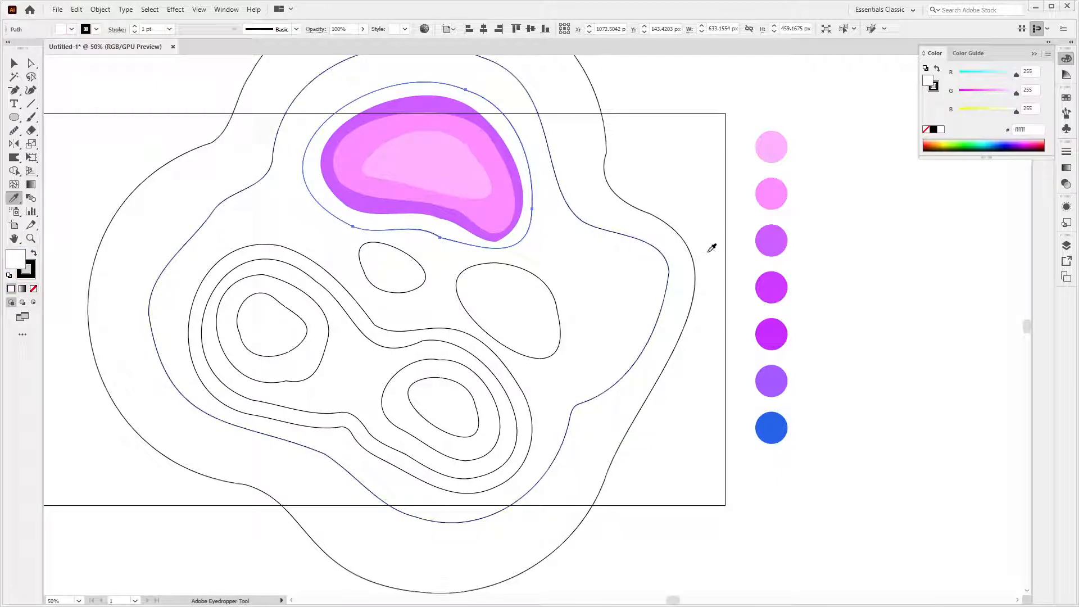
click(779, 279)
Step: Fill the large inner region with the fifth circle's purple and the outermost region with the sixth circle's violet using the Eyedropper
key(v)
click(668, 276)
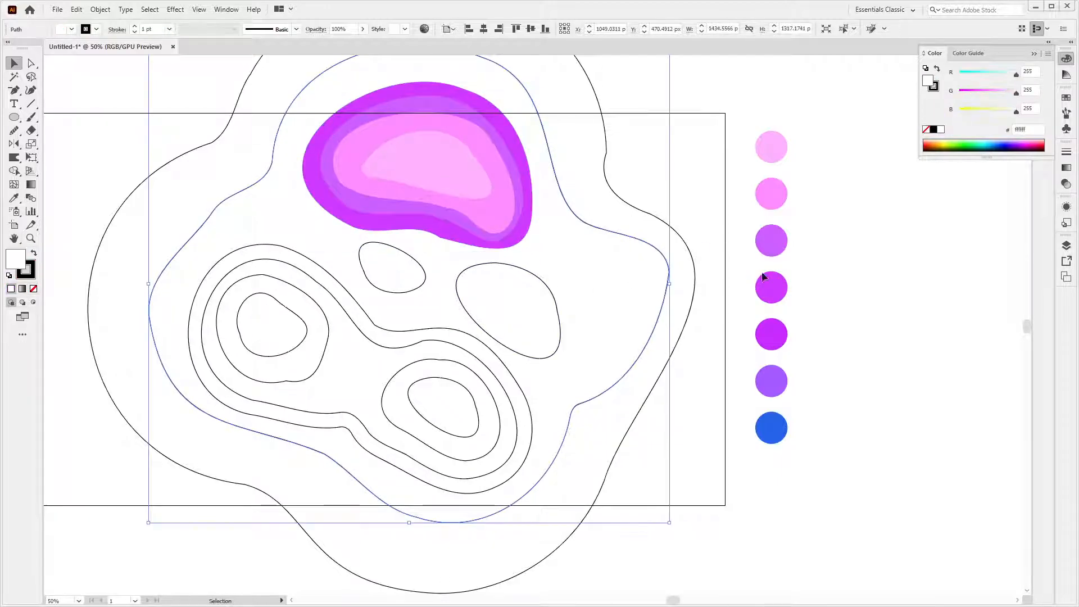
key(i)
click(779, 335)
key(v)
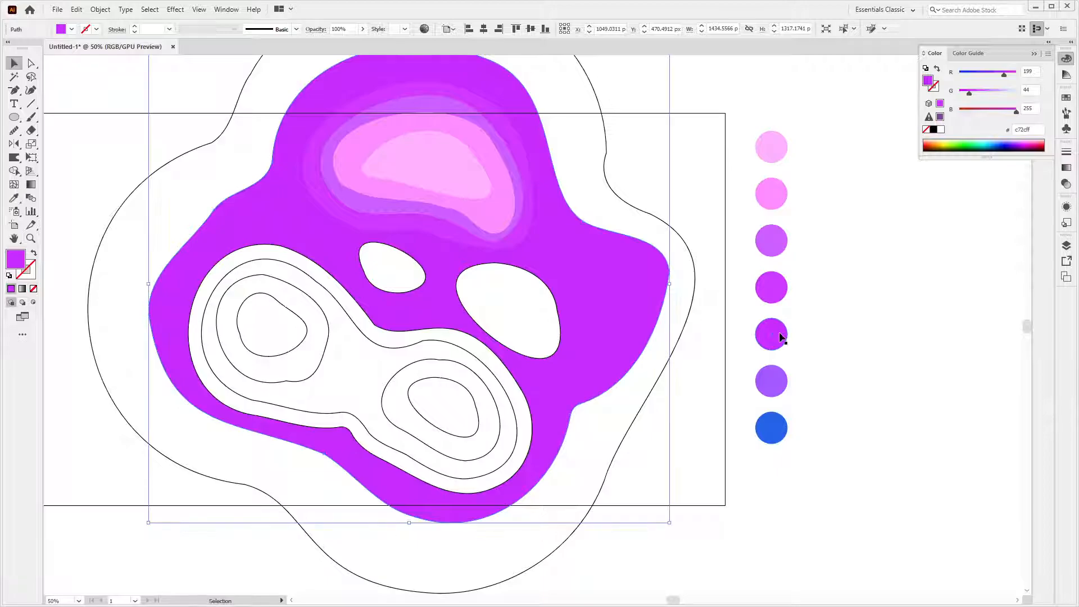
click(664, 236)
key(i)
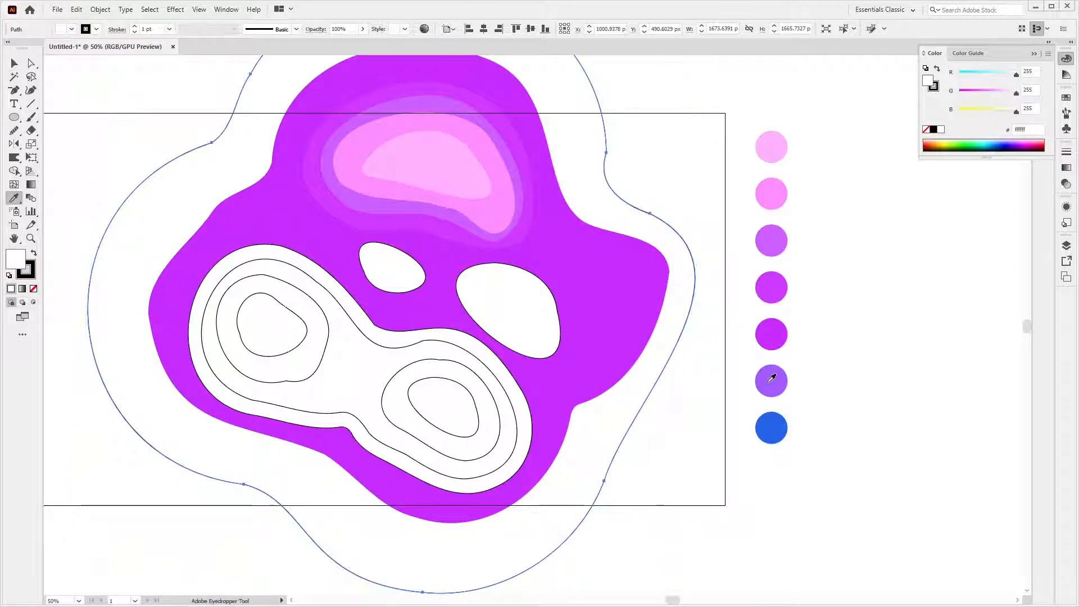
click(771, 380)
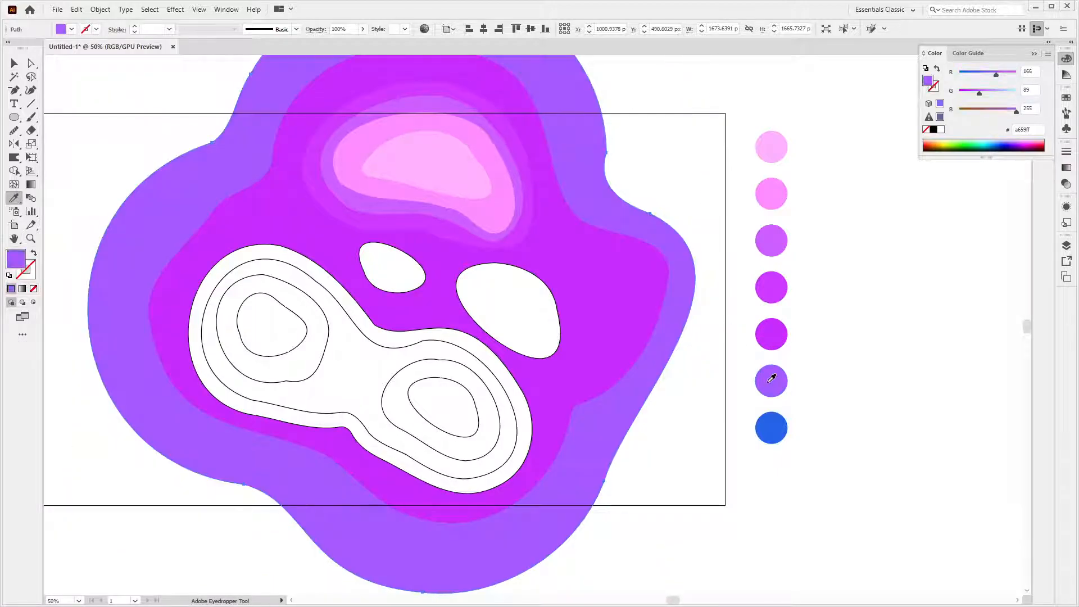
Step: Colour the larger central oval with the seventh circle's blue and the smaller oval with the sixth circle's violet
ctrl+click(505, 320)
click(771, 428)
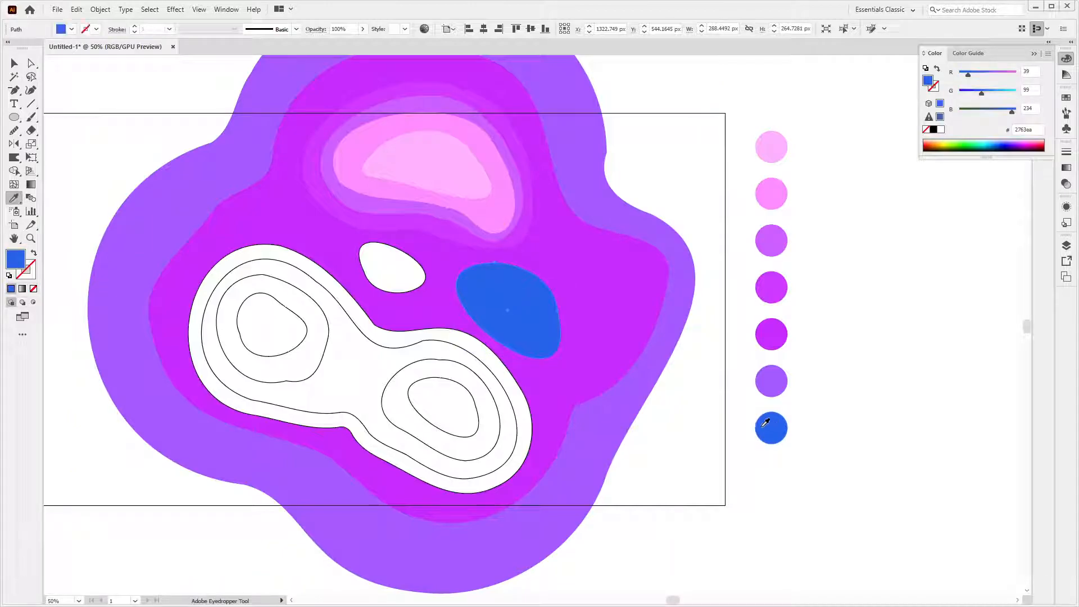
ctrl+click(396, 275)
click(772, 381)
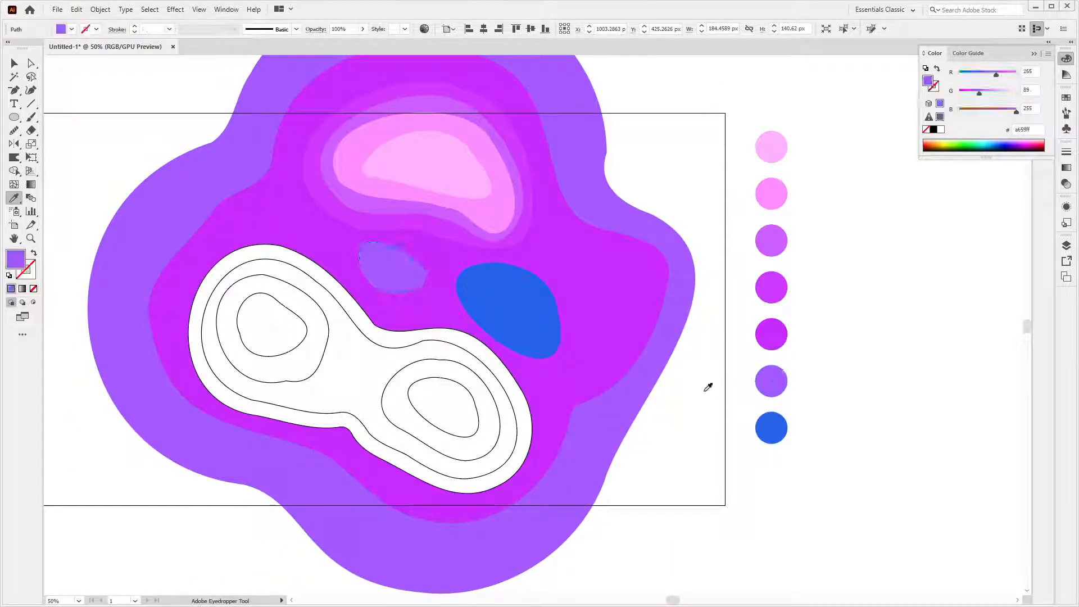
Step: Fill the outermost ring of the lower double peak with the sixth circle's violet using the Eyedropper
key(v)
click(523, 398)
key(i)
click(772, 337)
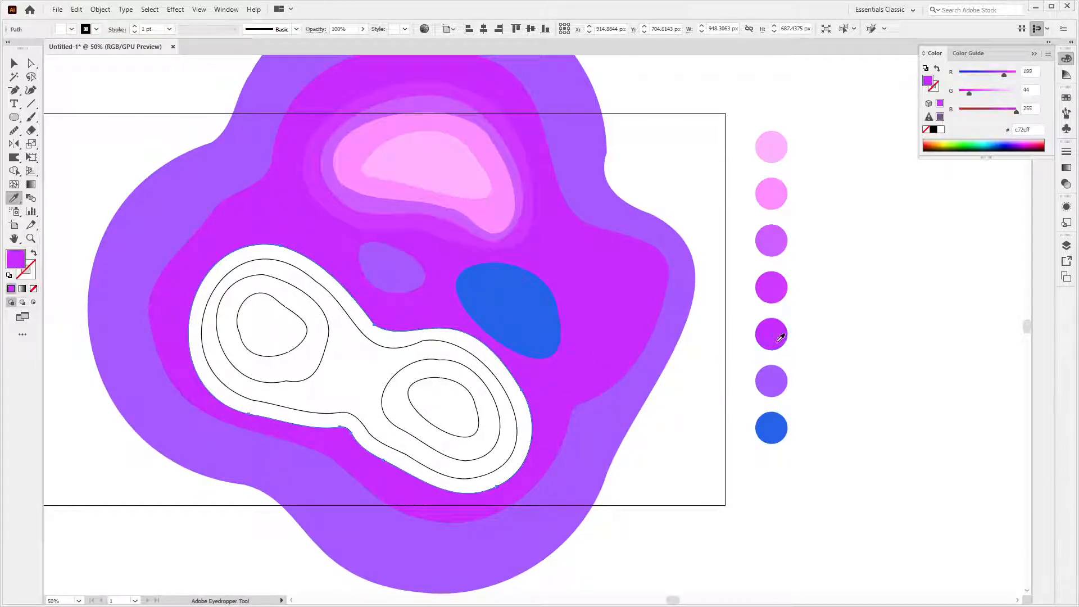
click(771, 381)
Step: Fill the second ring of the lower double peak with the third circle's purple after trying the fourth circle's colour
key(v)
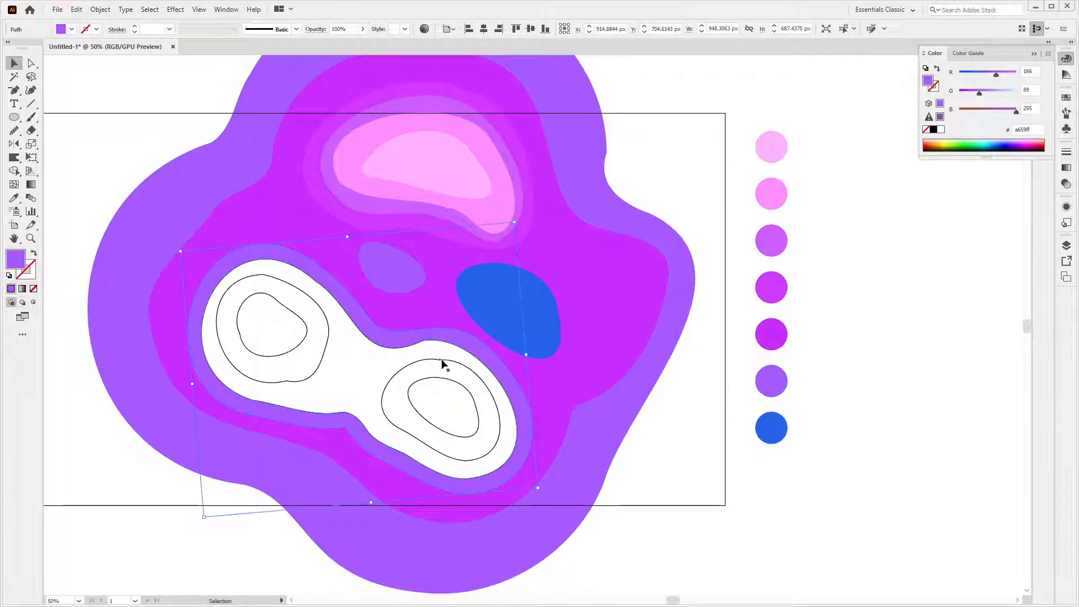
click(451, 354)
key(i)
click(748, 289)
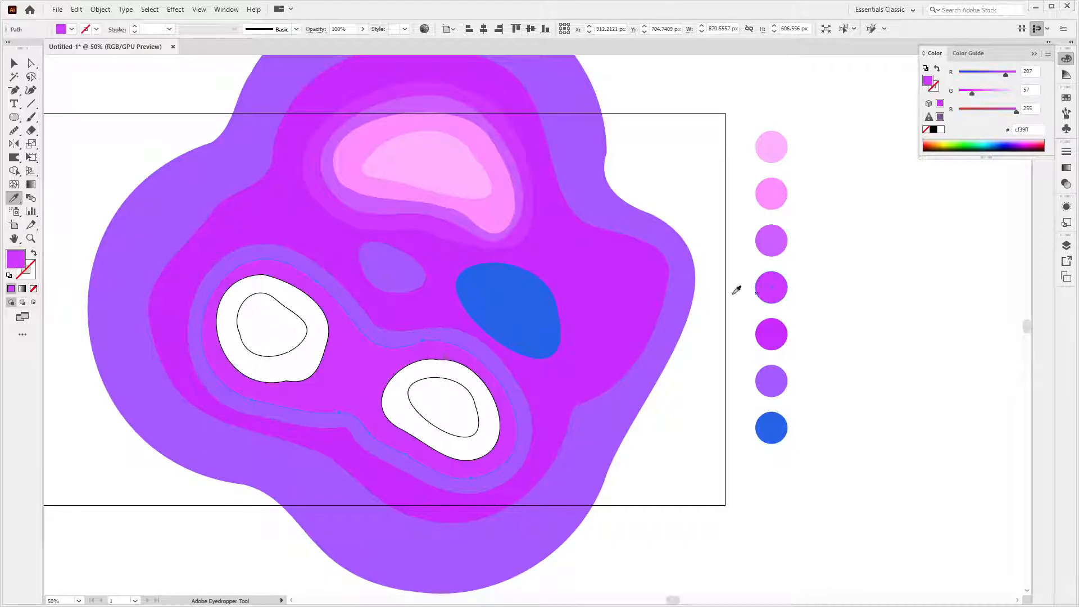
key(v)
click(445, 403)
key(i)
click(780, 228)
Step: Fill the two separate rings inside the lower double peak with the second circle's pink
key(v)
click(474, 411)
shift+click(318, 339)
key(i)
click(774, 185)
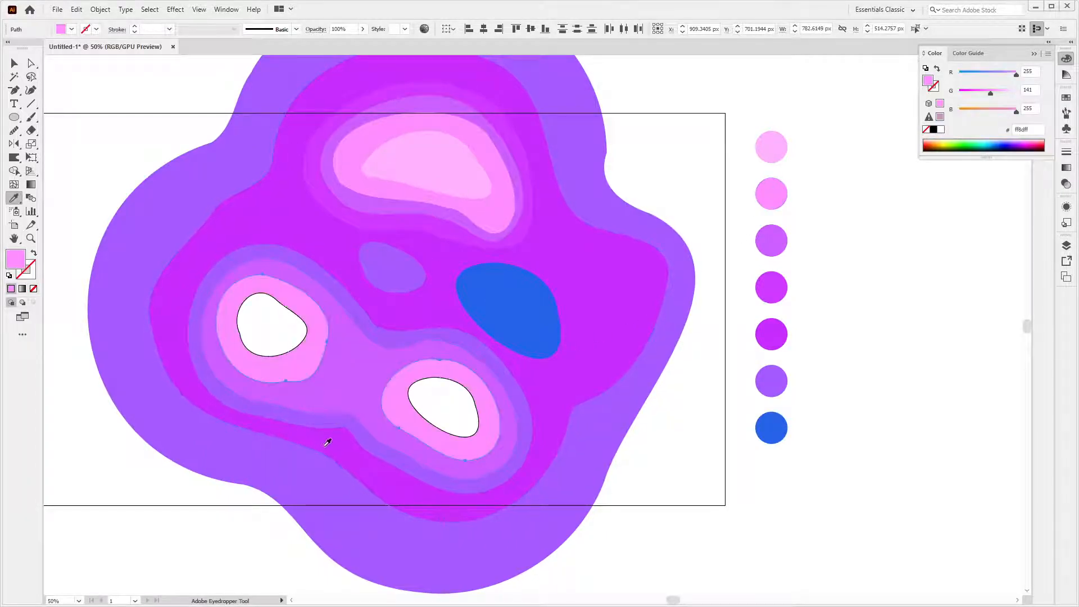
Step: Fill both innermost shapes of the lower double peak with the first circle's light pink, then clear the selection
key(v)
click(416, 423)
shift+click(272, 339)
key(i)
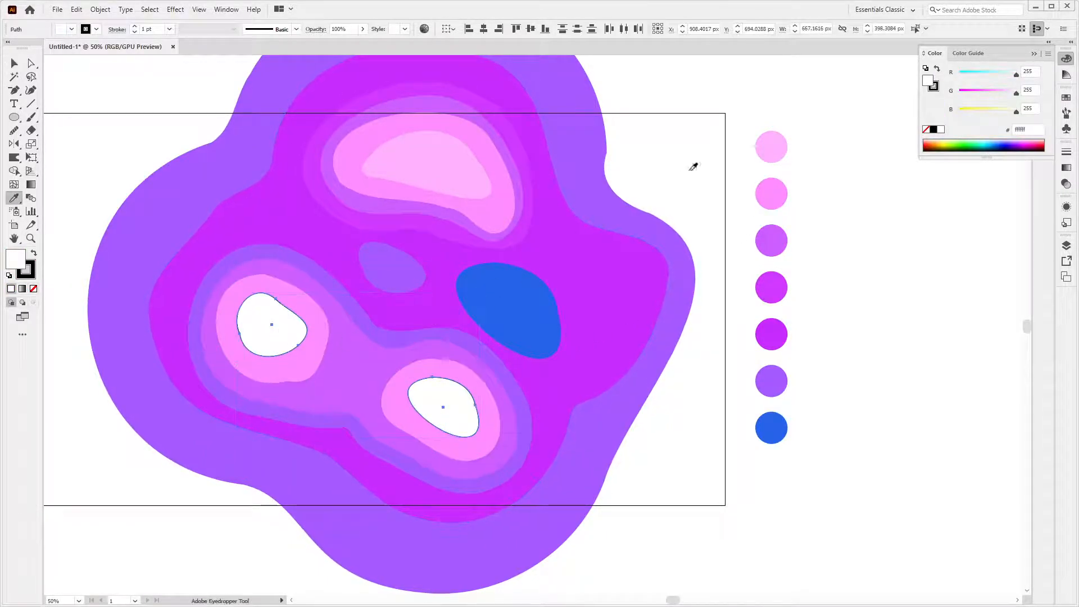
click(771, 148)
key(v)
click(885, 275)
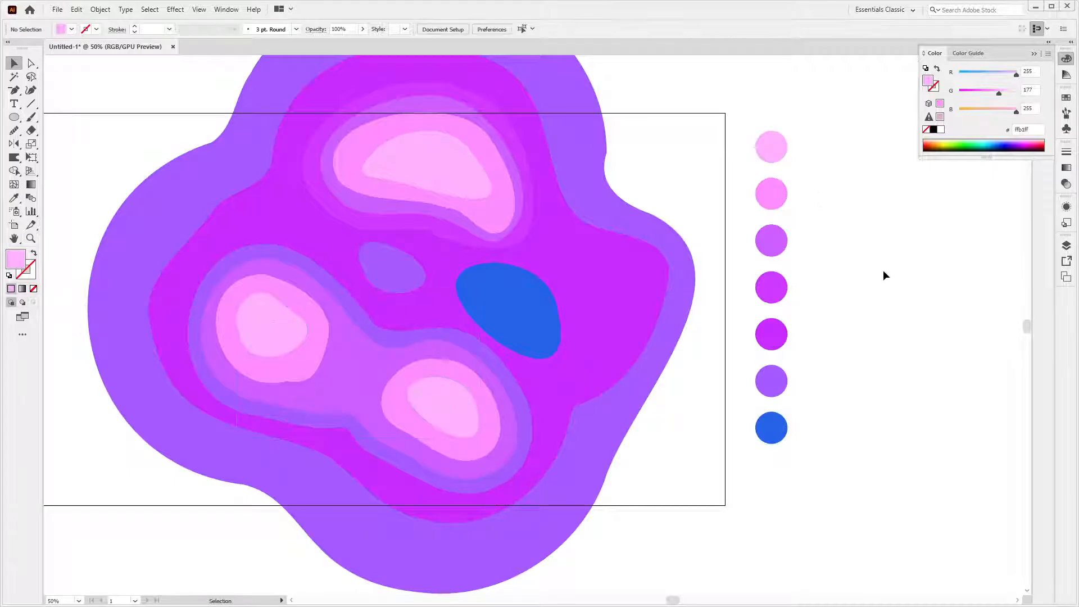
Step: Recolour the large inner region to #932cff and the upper peak's outermost ring to #b439ff by lowering their red values
click(632, 307)
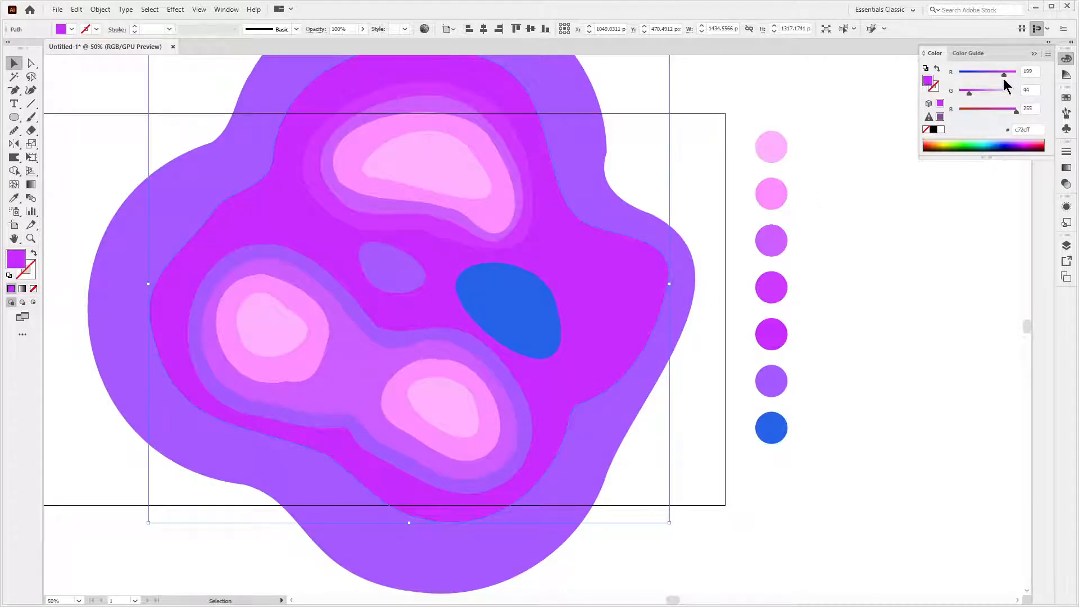
drag(999, 74, 994, 74)
click(940, 268)
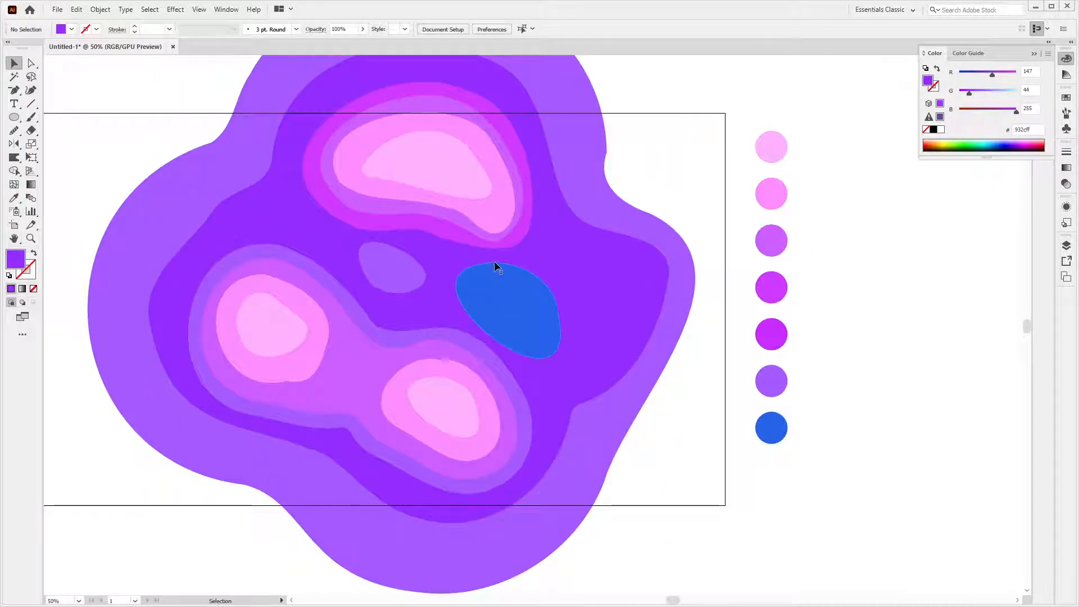
click(455, 243)
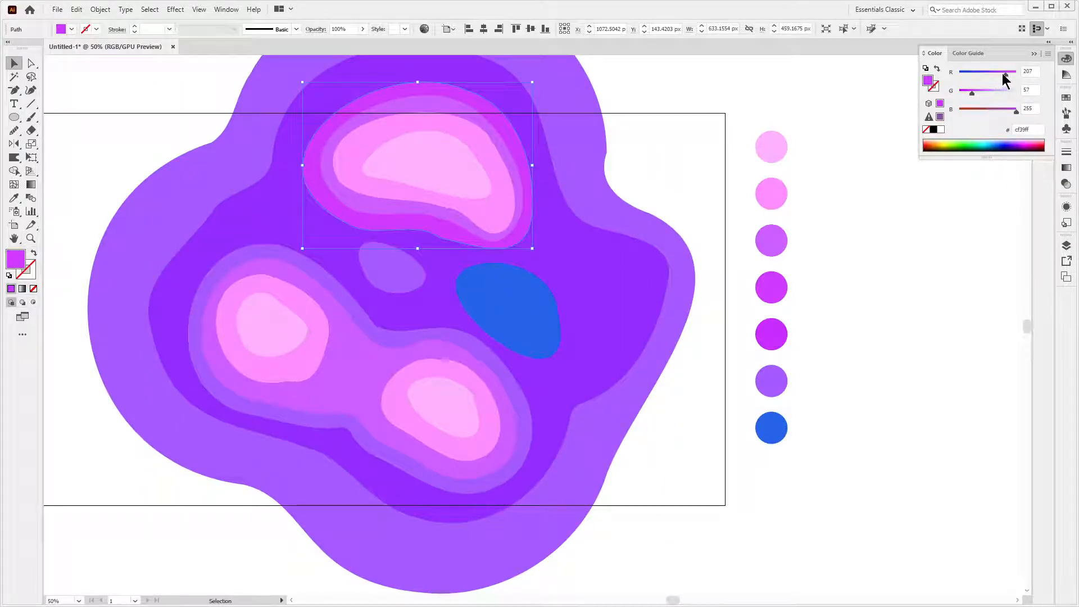
click(877, 185)
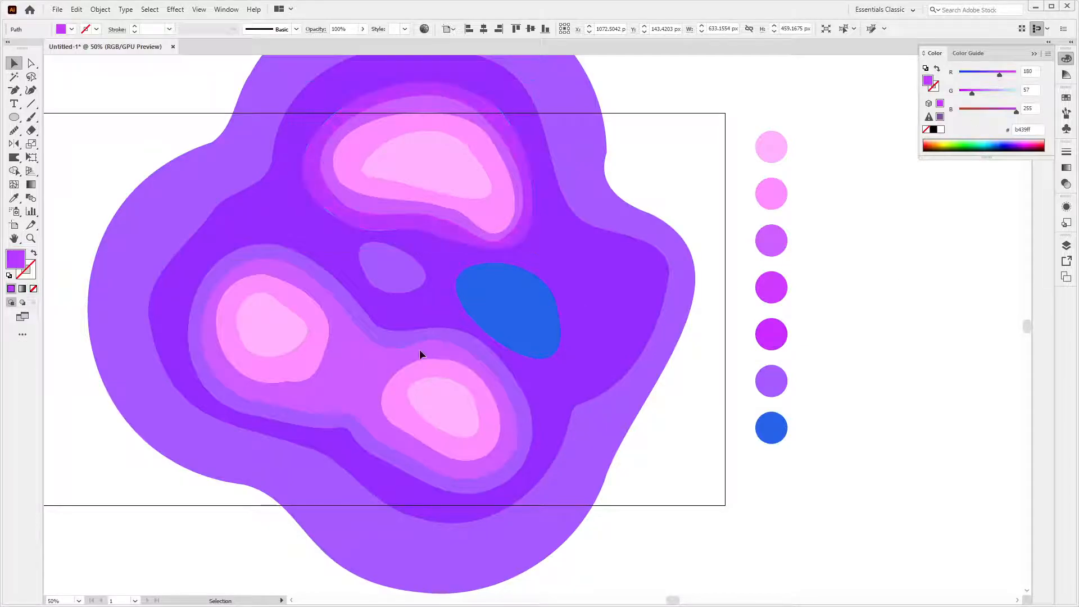
Step: Recolour the blue oval to #3974ff and the small violet oval to #a64fff
click(503, 320)
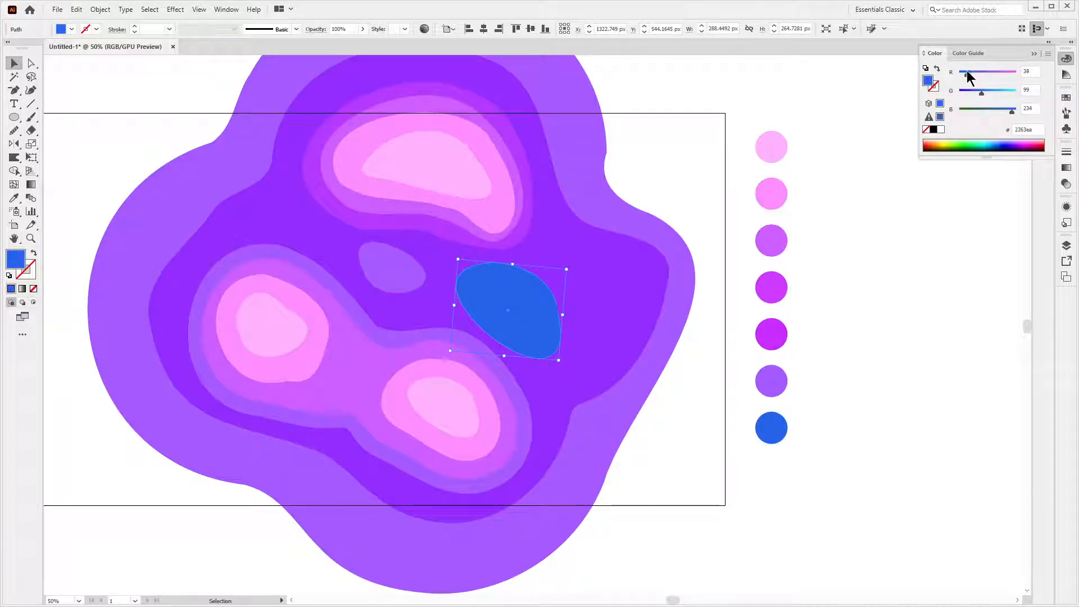
drag(981, 93, 972, 79)
click(425, 316)
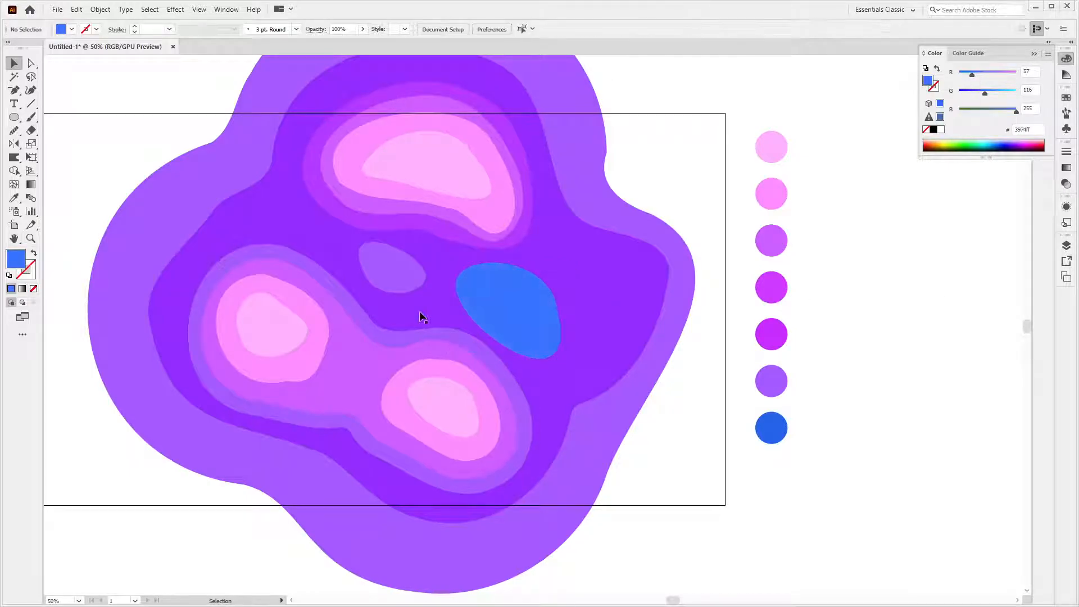
click(380, 275)
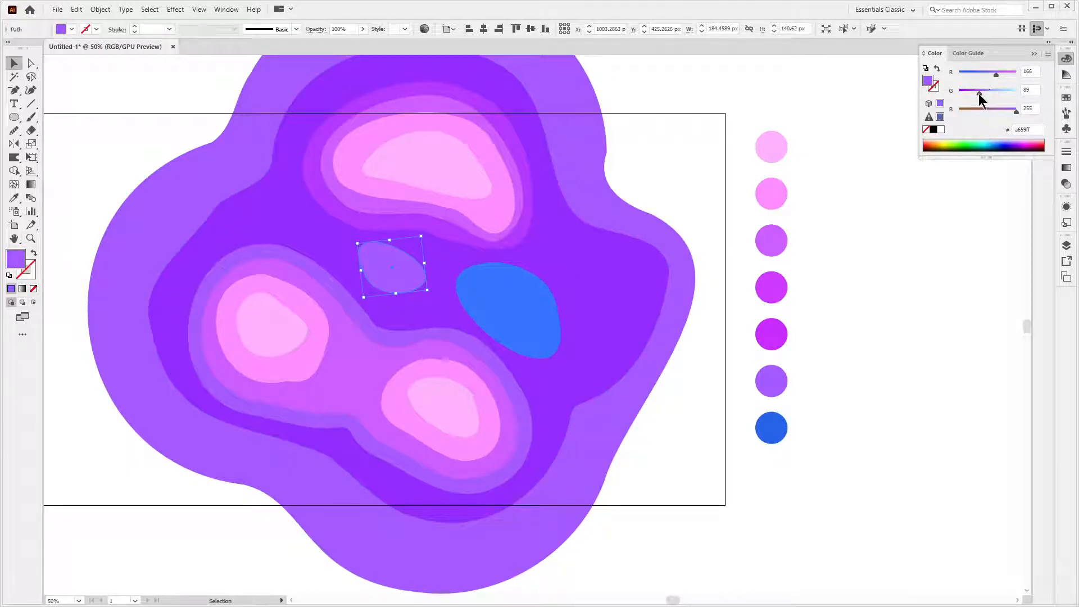
click(949, 281)
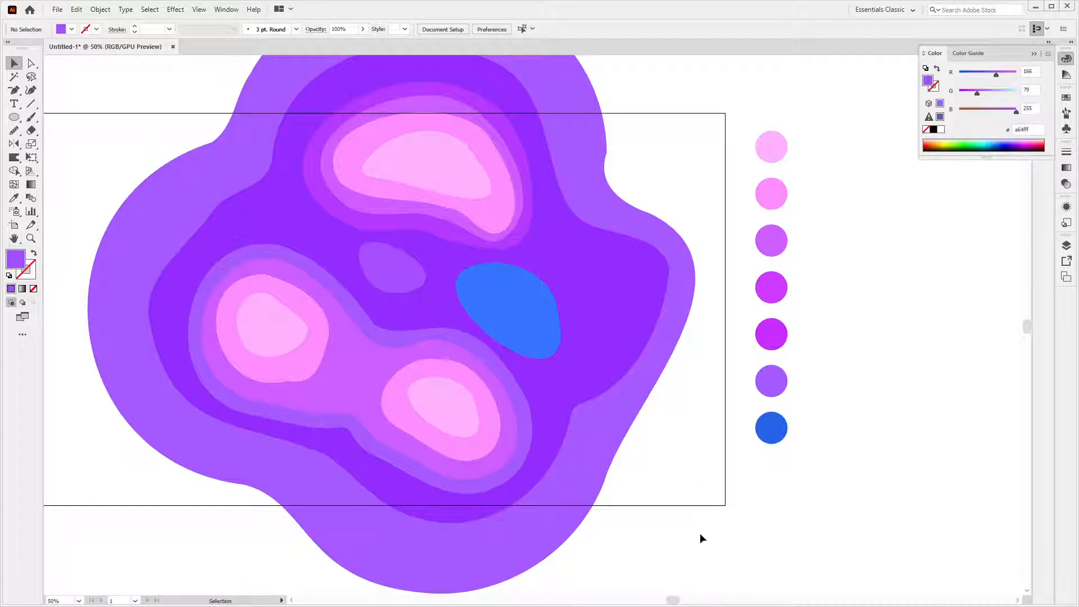
Step: Smooth the uneven edges of the lower double peak's rings, including both pink rings, with the Smooth tool
click(487, 421)
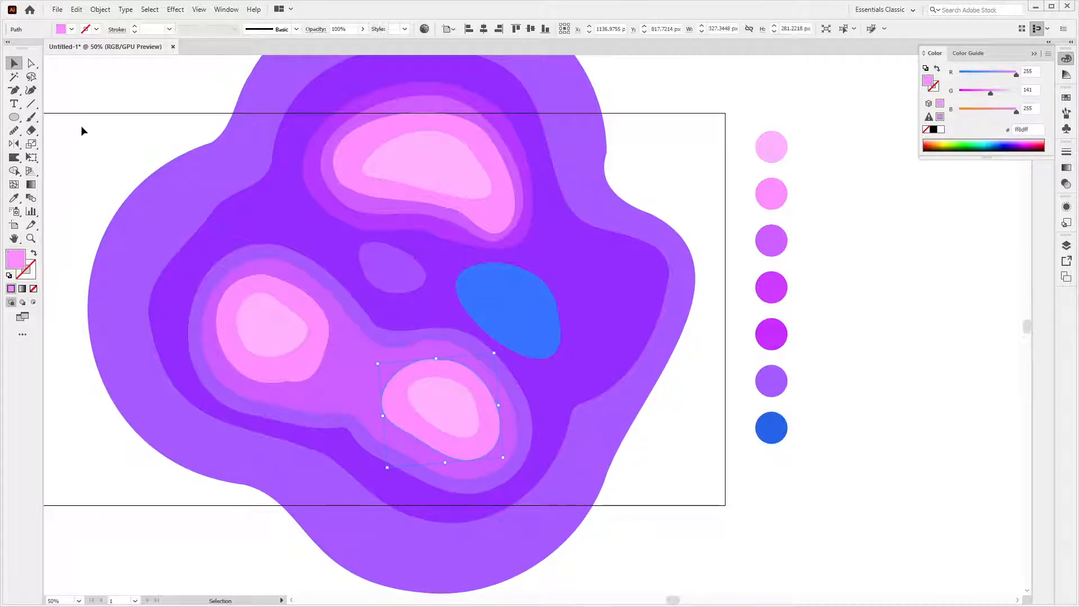
click(16, 131)
drag(377, 373, 404, 367)
ctrl+click(421, 354)
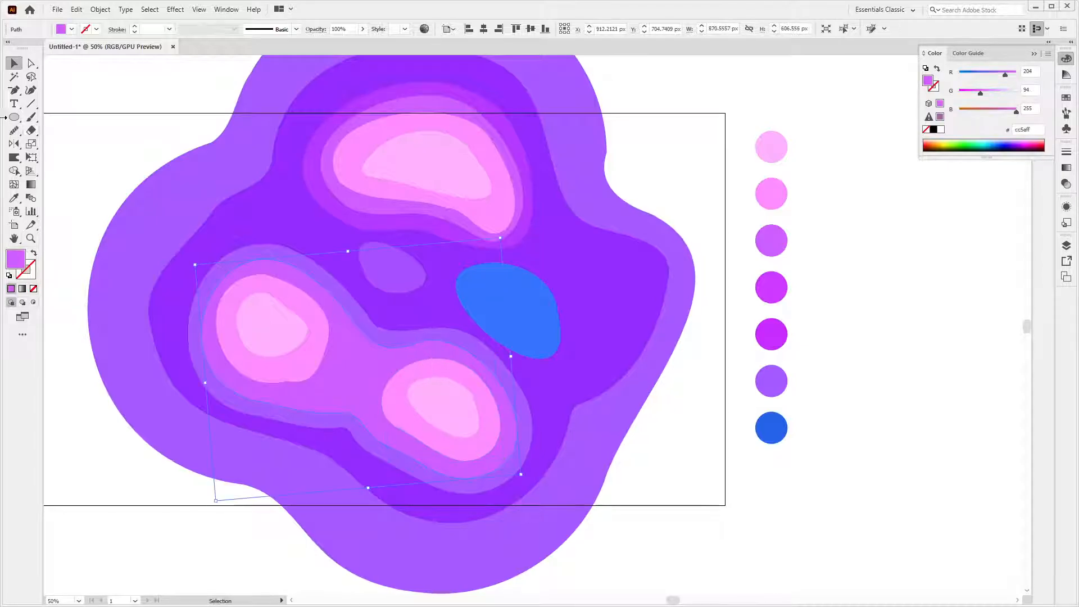
ctrl+click(368, 438)
click(15, 133)
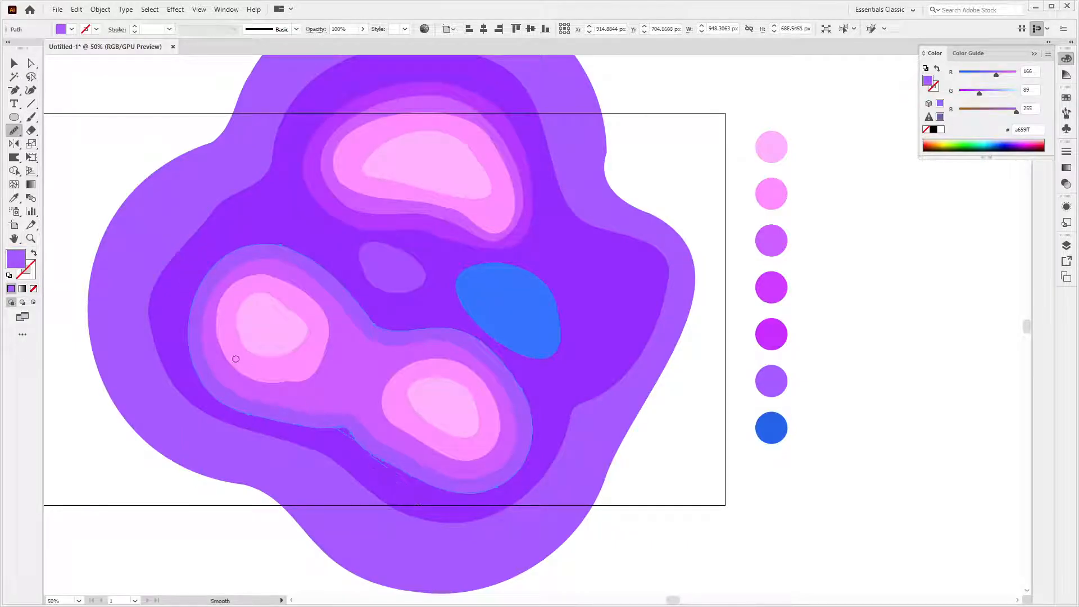
ctrl+click(295, 373)
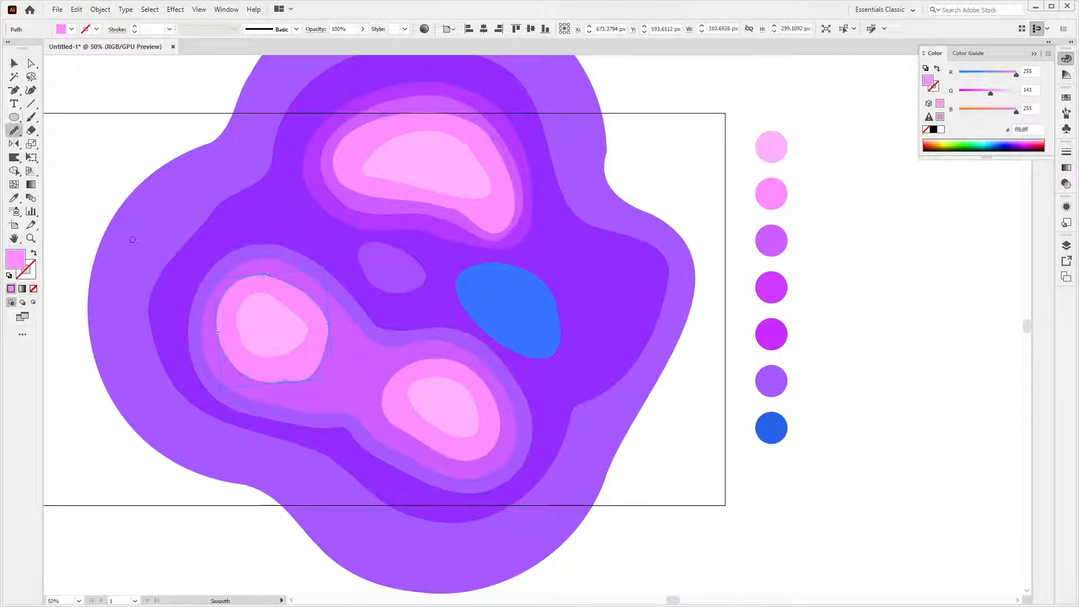
drag(285, 381, 304, 368)
Step: Smooth the lower edges of the upper peak's second, third and outermost rings with the Smooth tool
ctrl+click(494, 223)
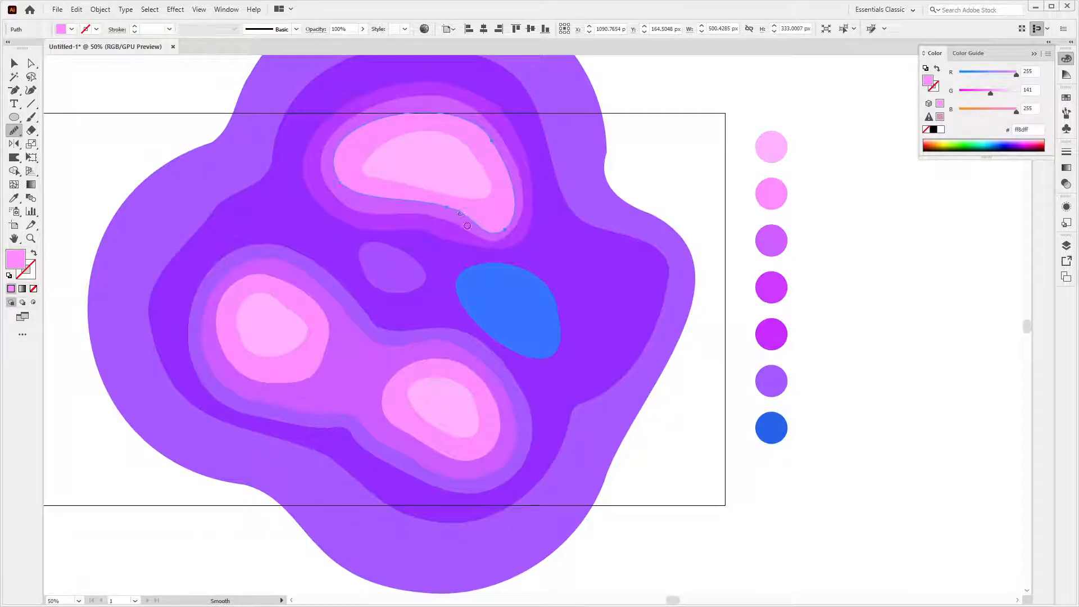
ctrl+click(502, 239)
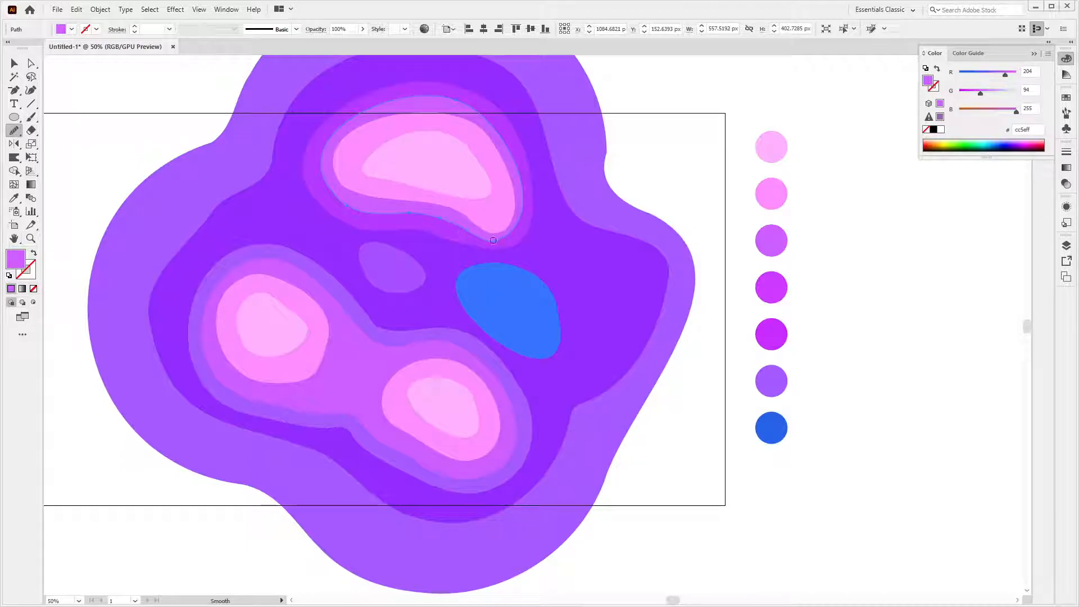
ctrl+click(439, 234)
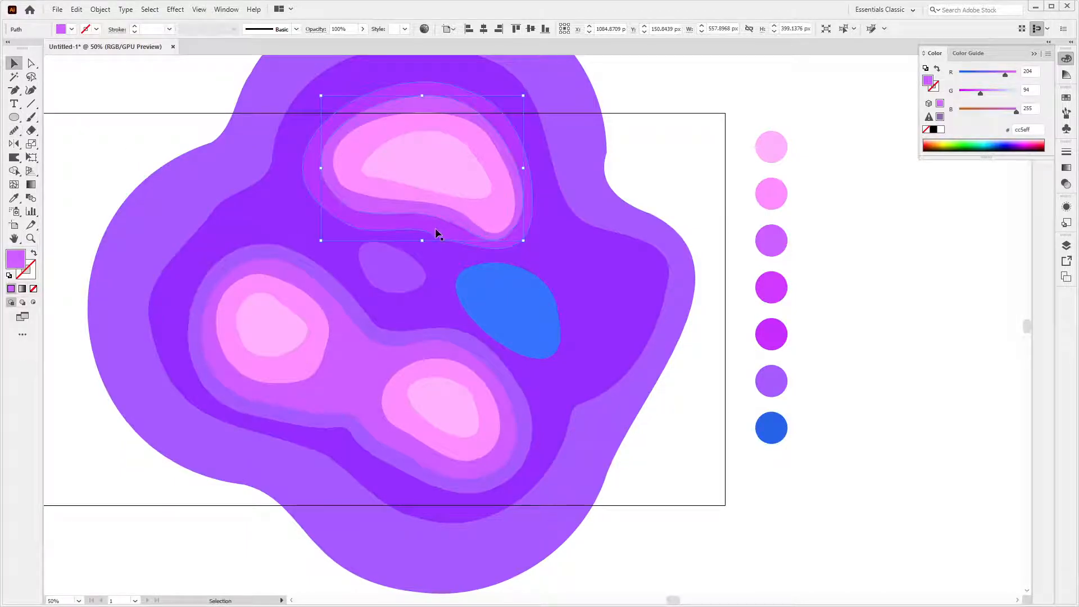
click(14, 131)
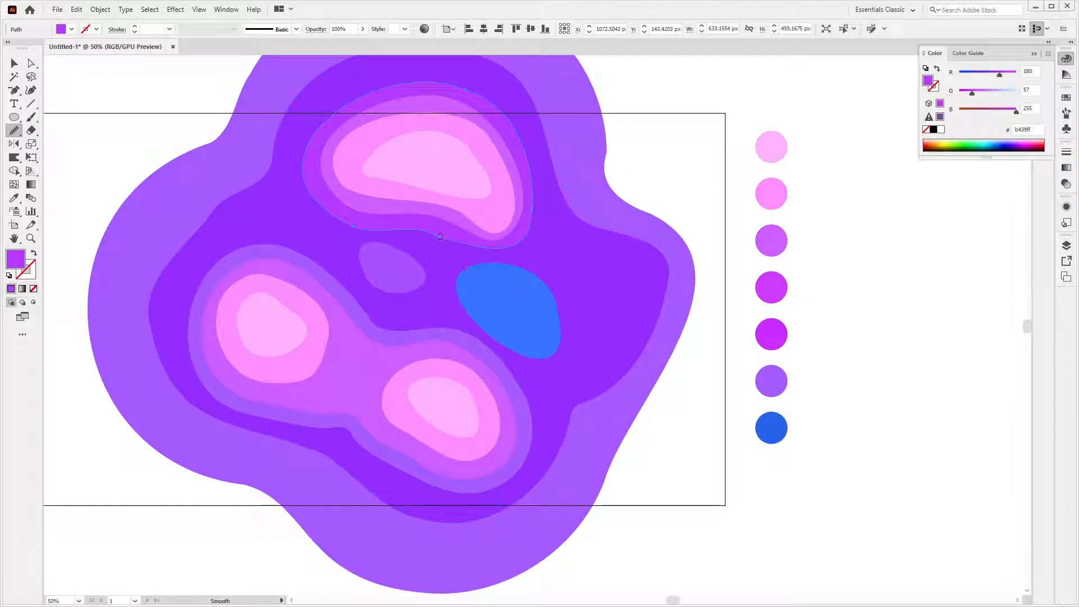
drag(484, 246, 437, 226)
Step: Warp the right side of the large dark purple region inward toward the blue oval
key(v)
click(652, 349)
click(14, 157)
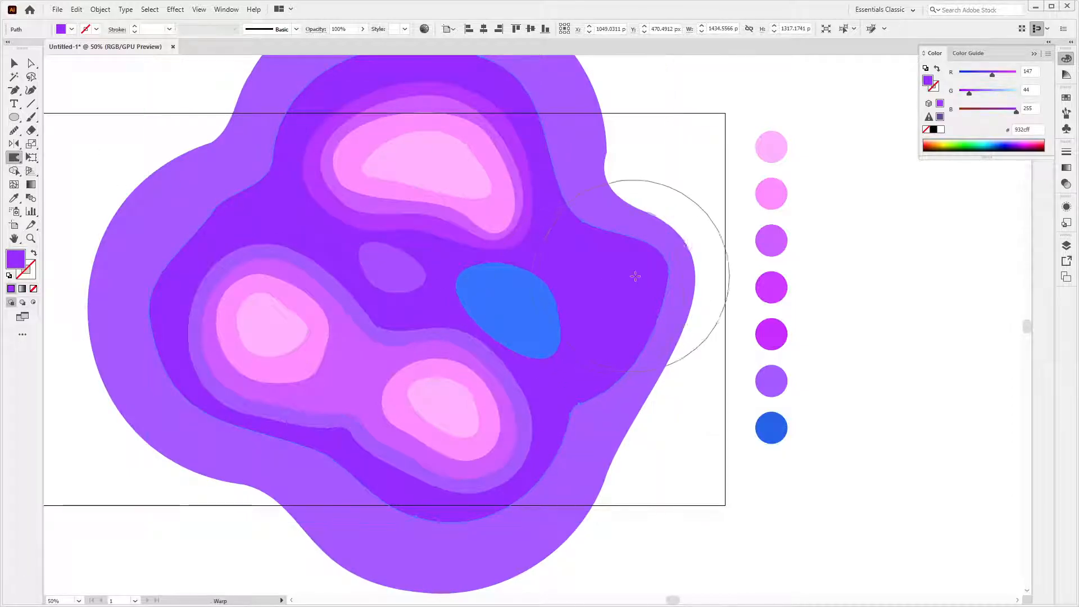
mouse_move(699, 280)
mouse_down()
mouse_move(628, 298)
mouse_move(609, 292)
mouse_move(631, 266)
mouse_move(567, 257)
mouse_move(556, 269)
mouse_move(588, 249)
mouse_move(555, 265)
mouse_up()
mouse_move(614, 385)
mouse_down()
mouse_move(578, 413)
mouse_move(554, 399)
mouse_up()
key(v)
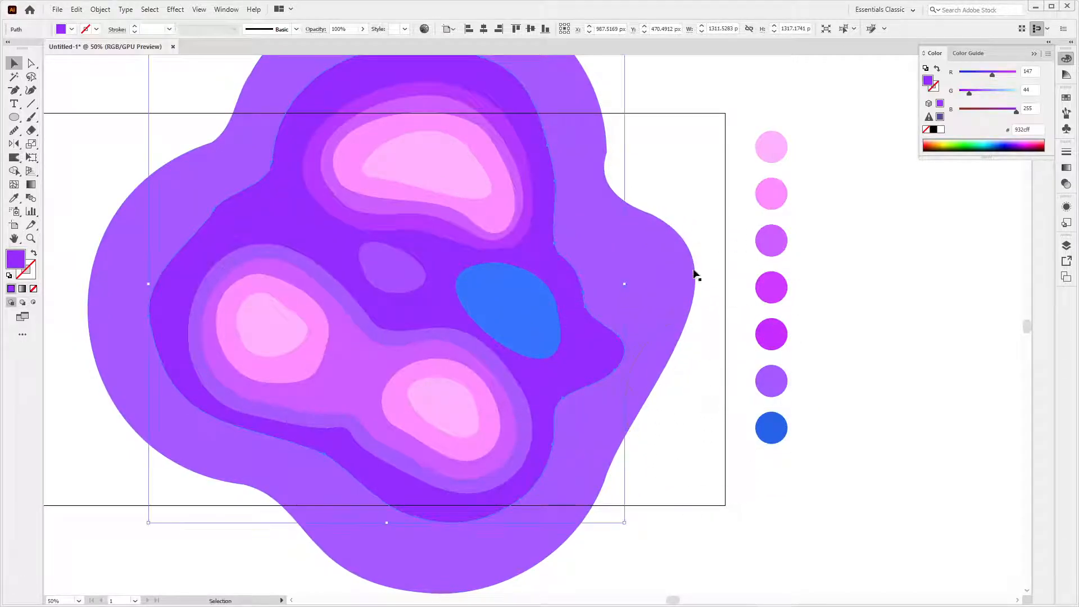
Step: Warp the right side of the outermost violet region inward to follow the dark purple region's contour
click(668, 258)
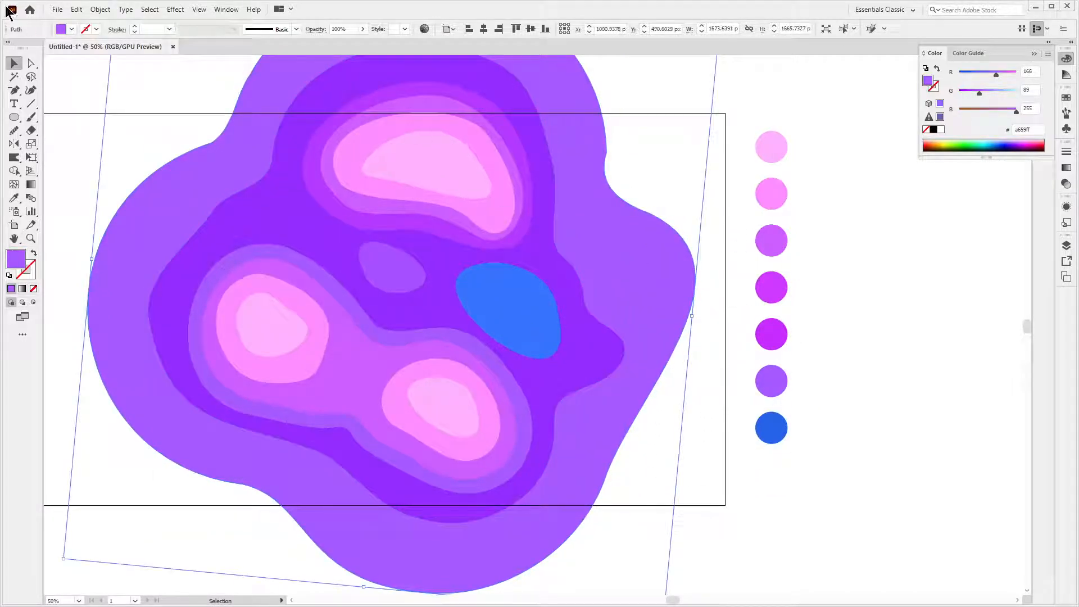
click(14, 158)
mouse_move(703, 260)
mouse_down()
mouse_move(646, 169)
mouse_move(616, 245)
mouse_move(632, 225)
mouse_move(652, 314)
mouse_move(646, 371)
mouse_move(627, 217)
mouse_move(604, 256)
mouse_move(627, 407)
mouse_move(667, 373)
mouse_move(610, 503)
mouse_move(590, 481)
mouse_move(573, 501)
mouse_move(633, 480)
mouse_up()
key(v)
click(633, 478)
Step: Delete the column of seven swatch circles beside the artboard
drag(739, 72, 846, 477)
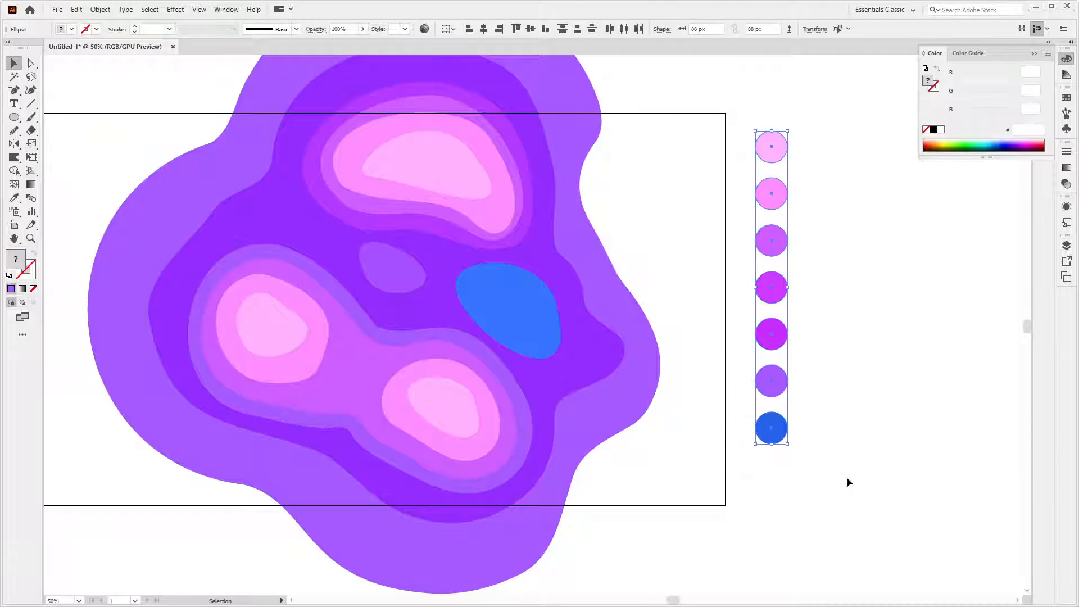
key(Delete)
key(ctrl+minus)
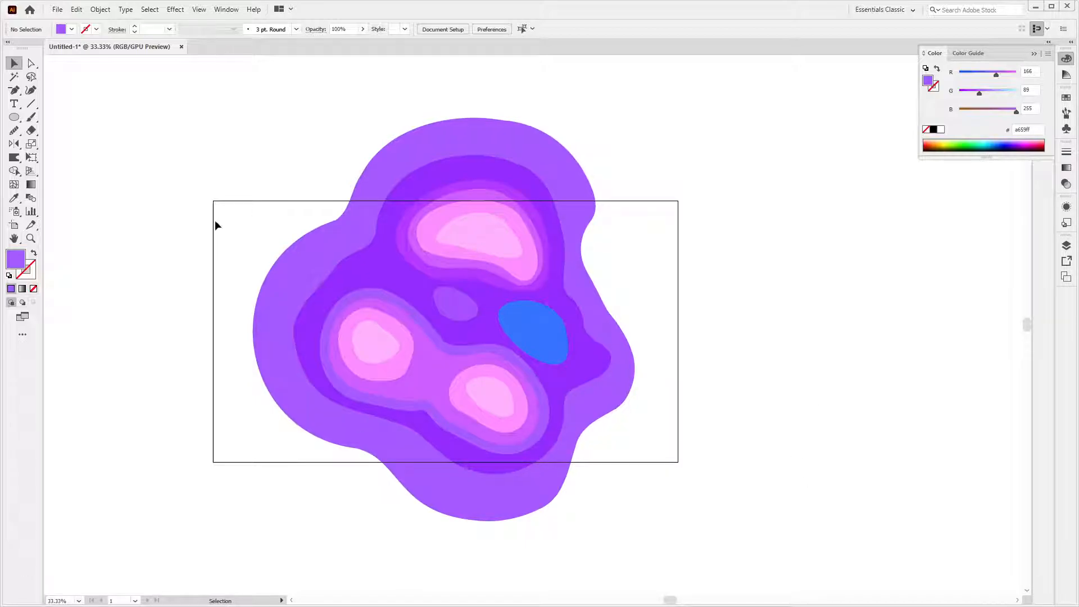
click(57, 9)
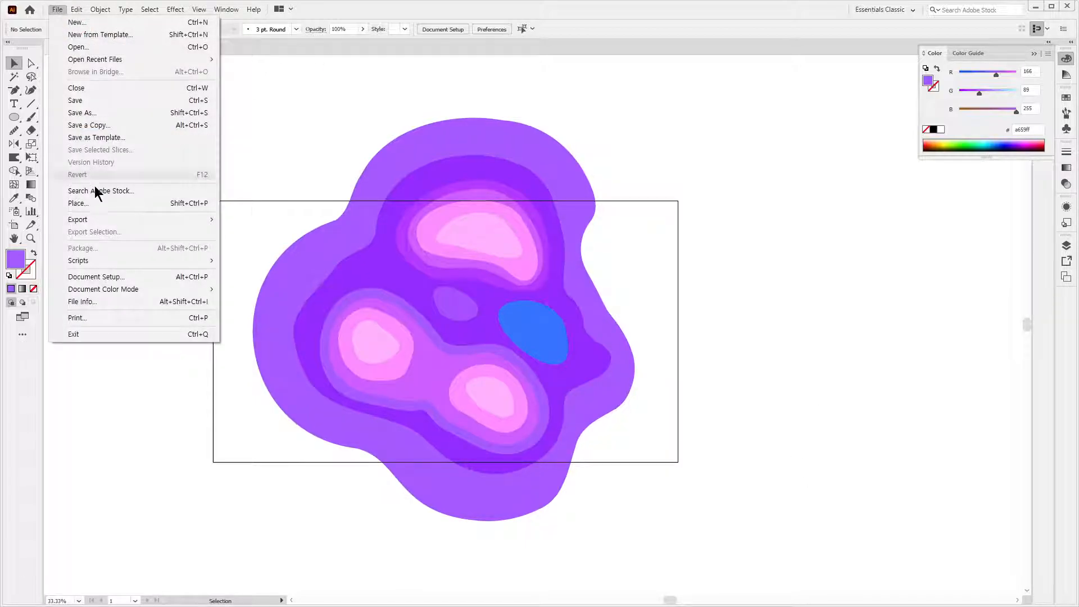
mouse_move(110, 219)
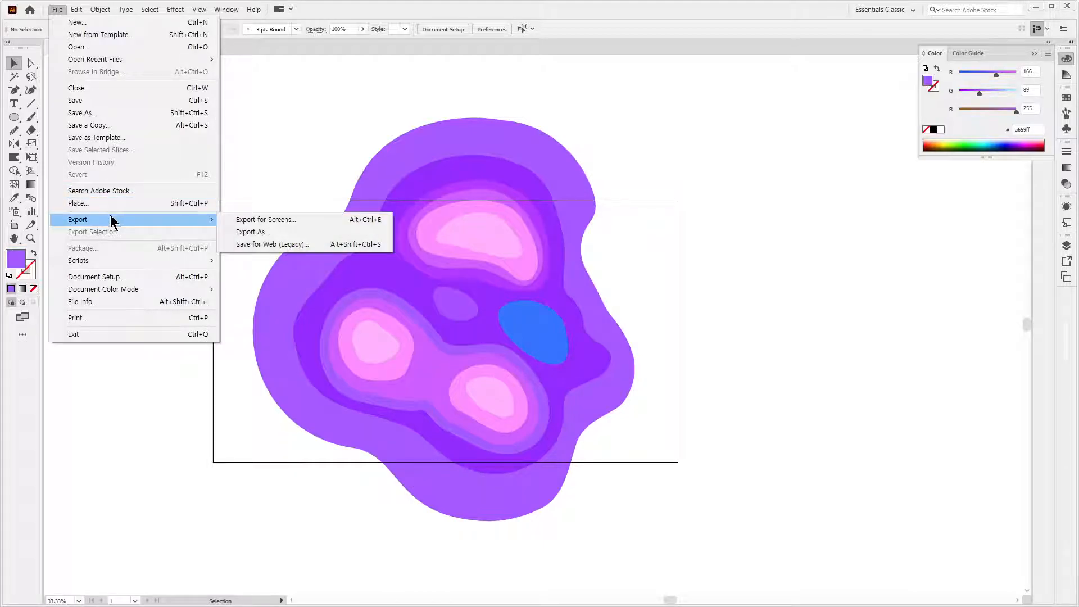
click(279, 230)
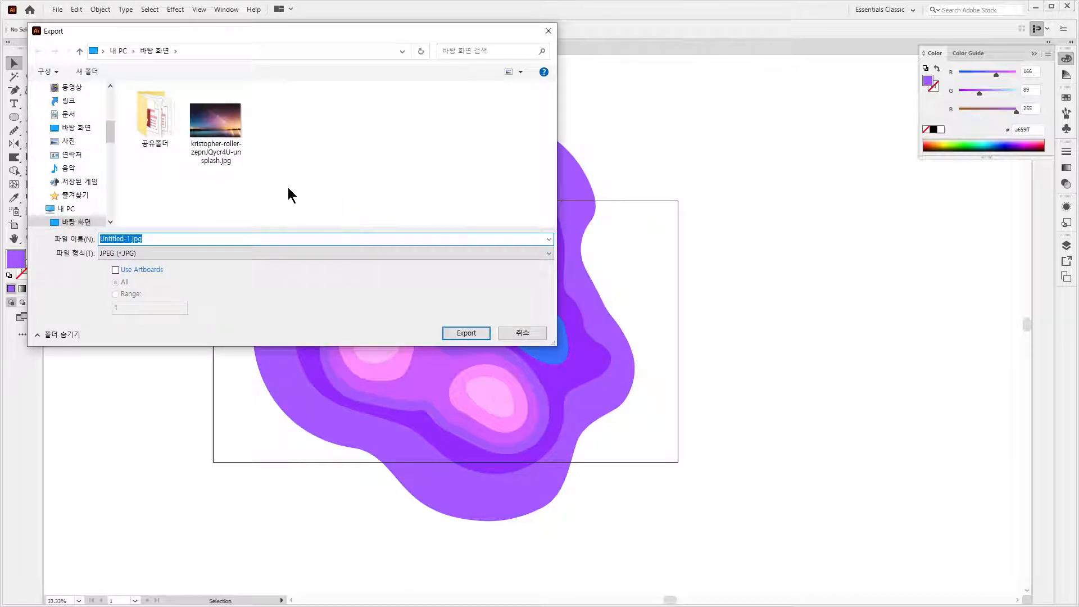
click(260, 252)
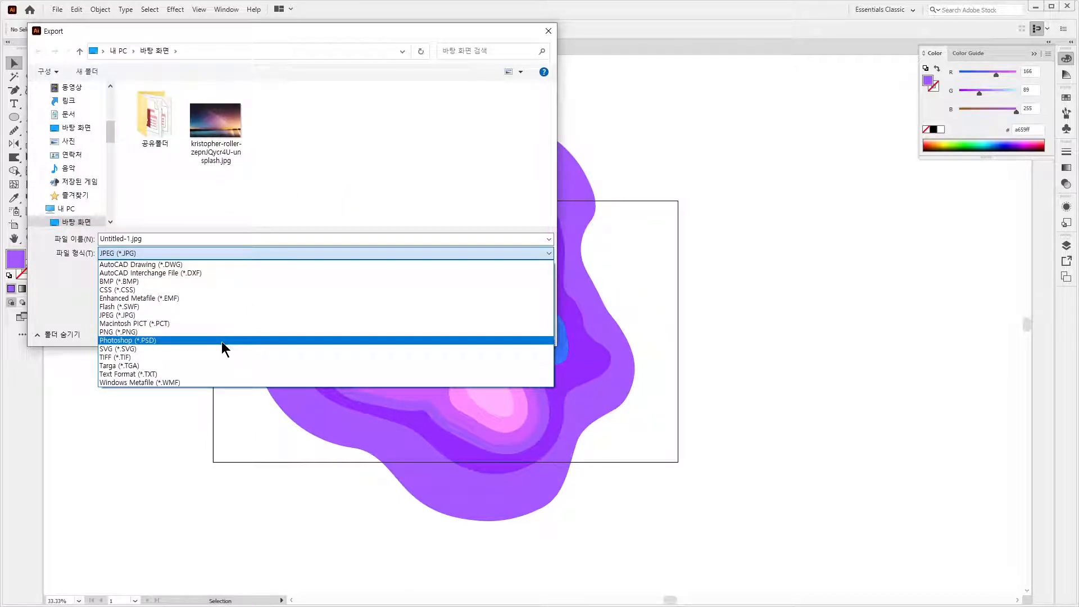
click(151, 357)
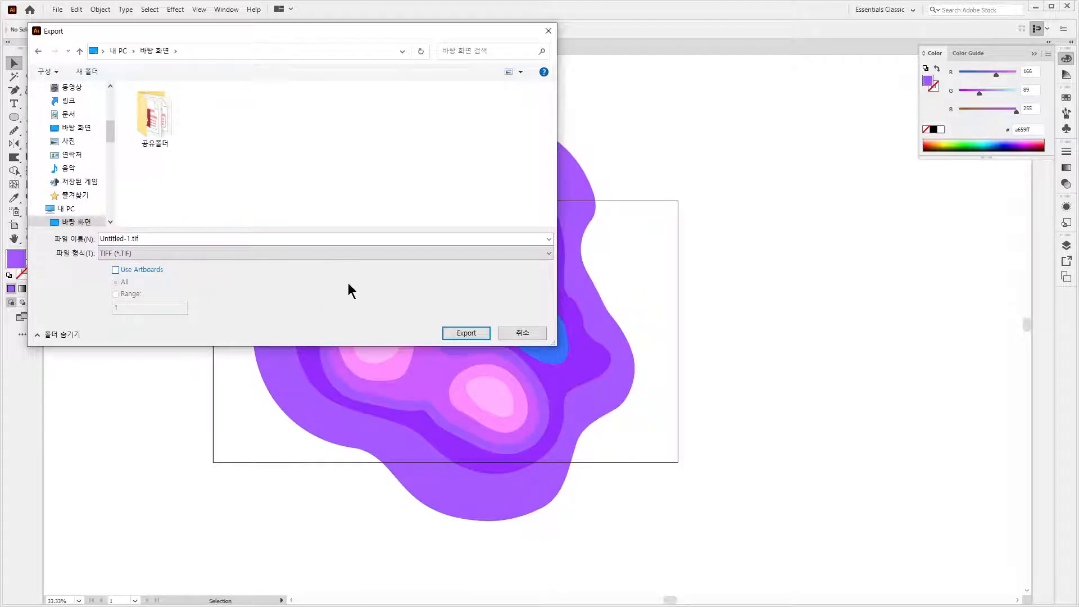
click(482, 332)
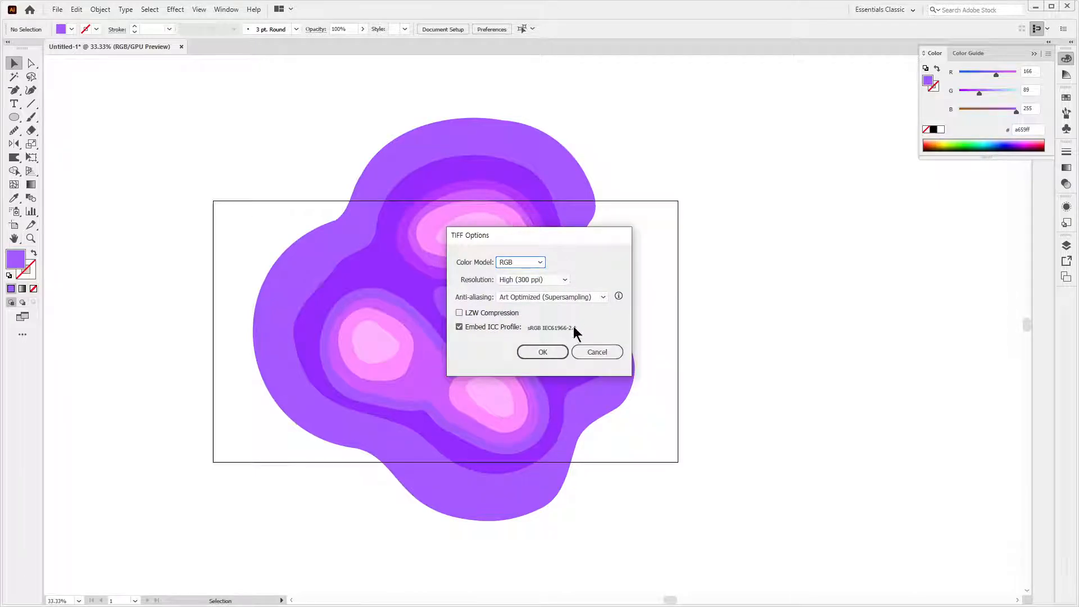
click(596, 352)
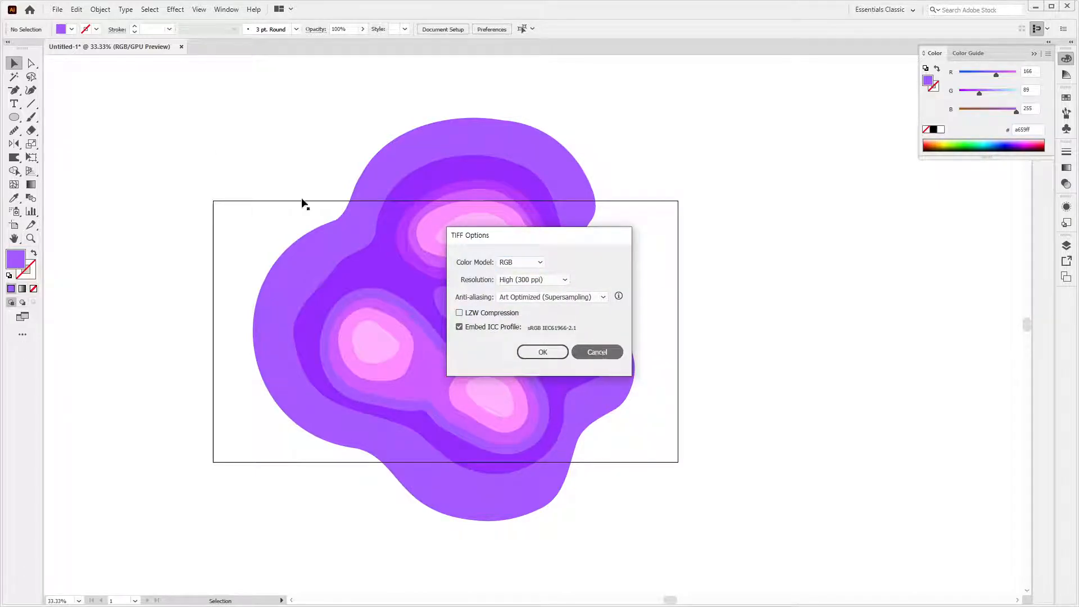
Step: Set up an export of the contour artwork in Photoshop (*.PSD) format
click(77, 9)
mouse_move(56, 9)
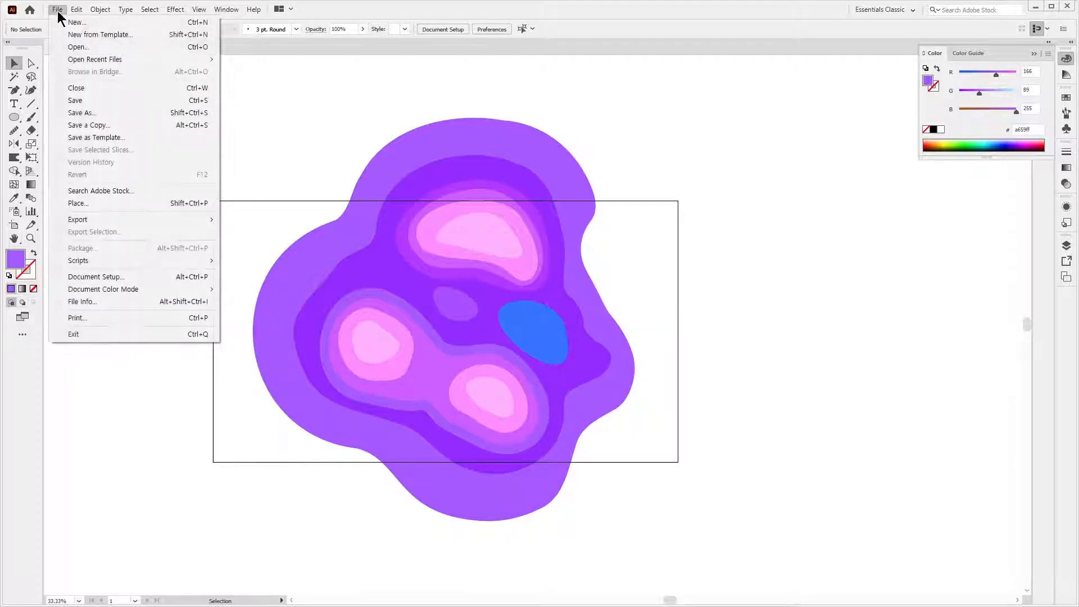
mouse_move(143, 218)
click(278, 232)
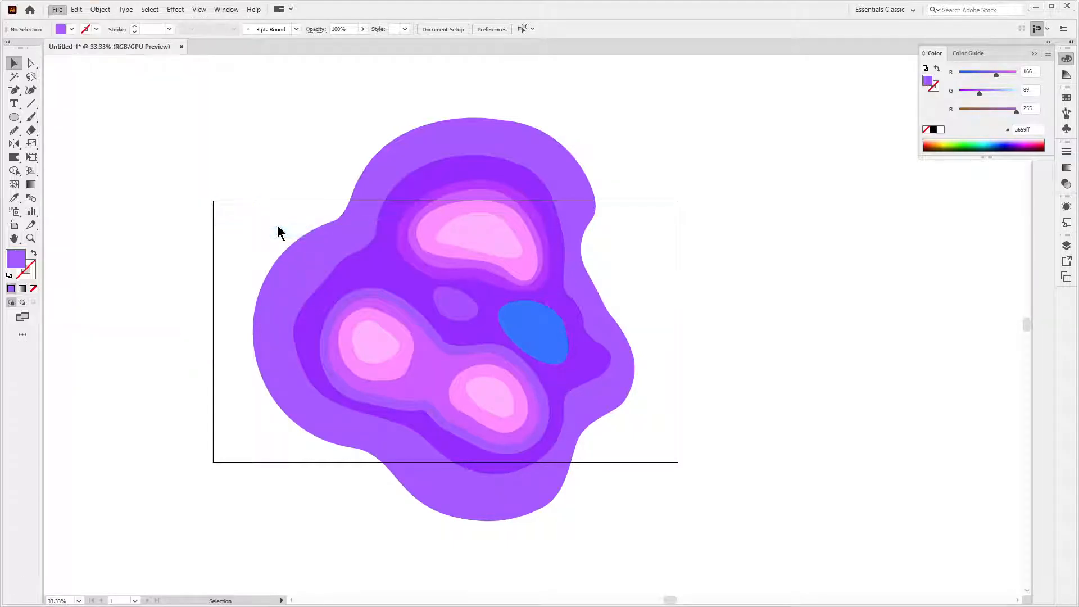
click(357, 254)
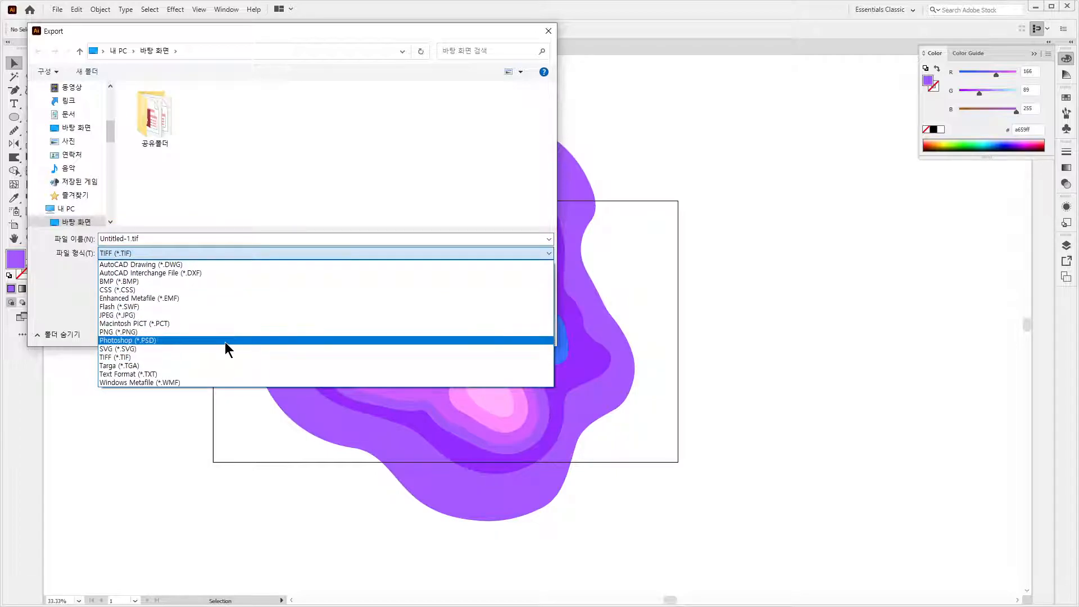
click(225, 341)
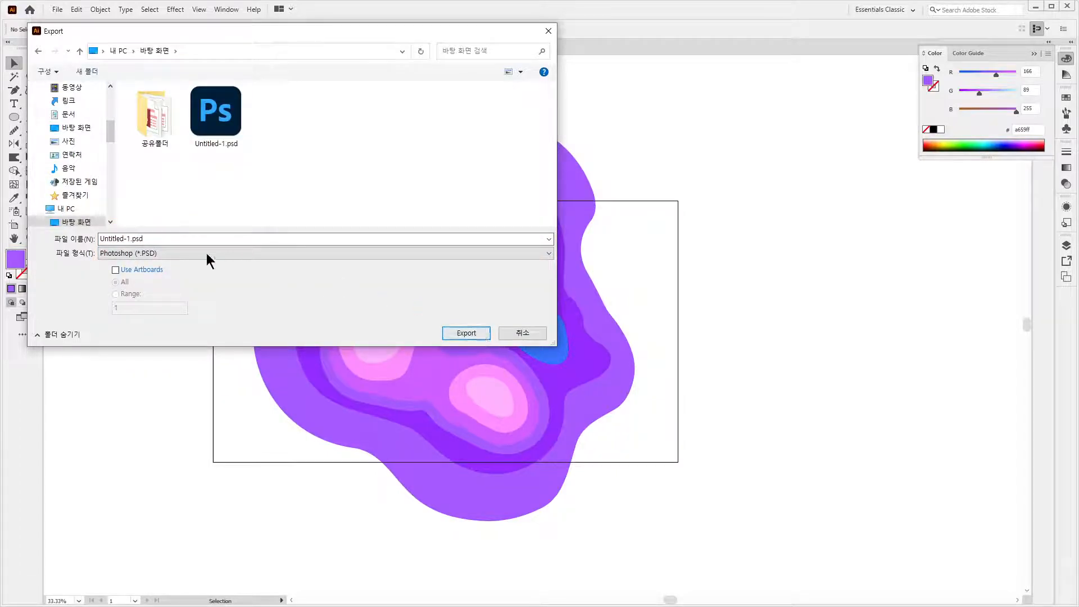
Step: Name the export 등고선 and write the PSD in RGB at Medium (150 ppi) with layers and maximum editability
click(143, 239)
click(130, 239)
drag(129, 239, 72, 239)
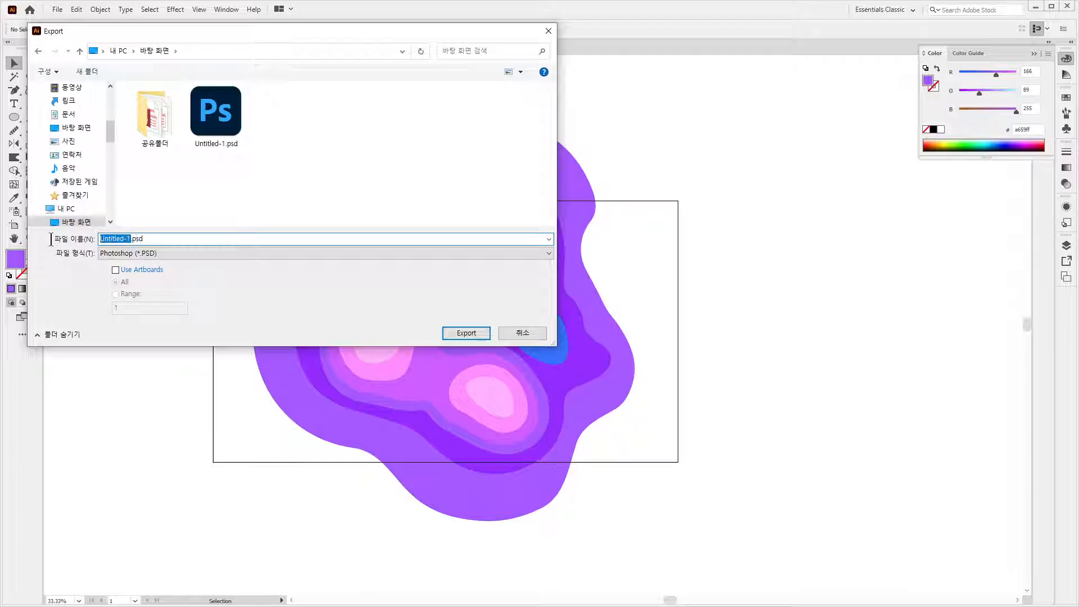
text(드)
key(Return)
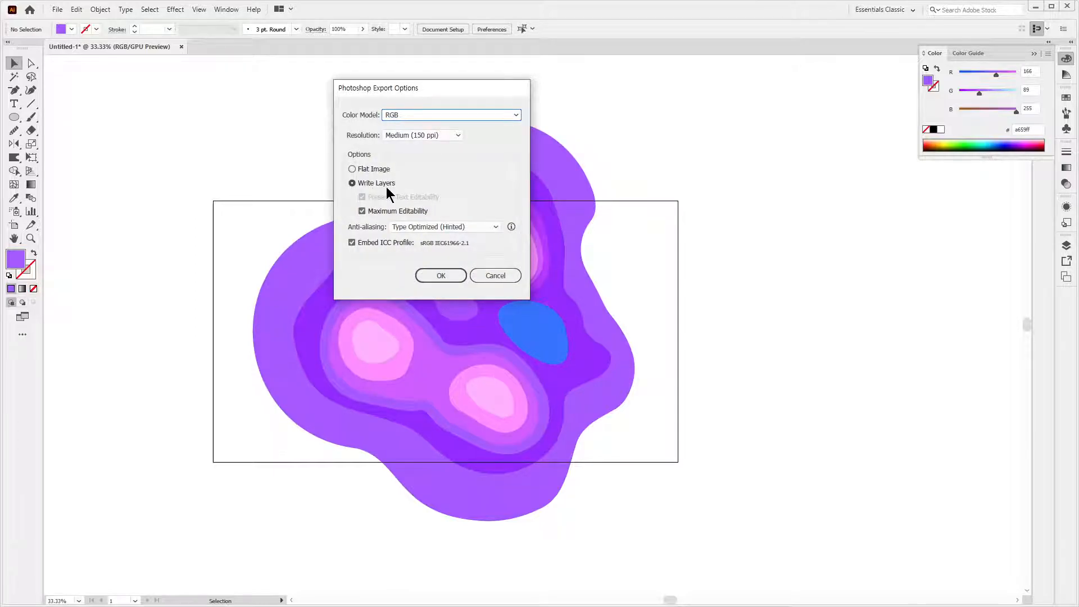
click(458, 277)
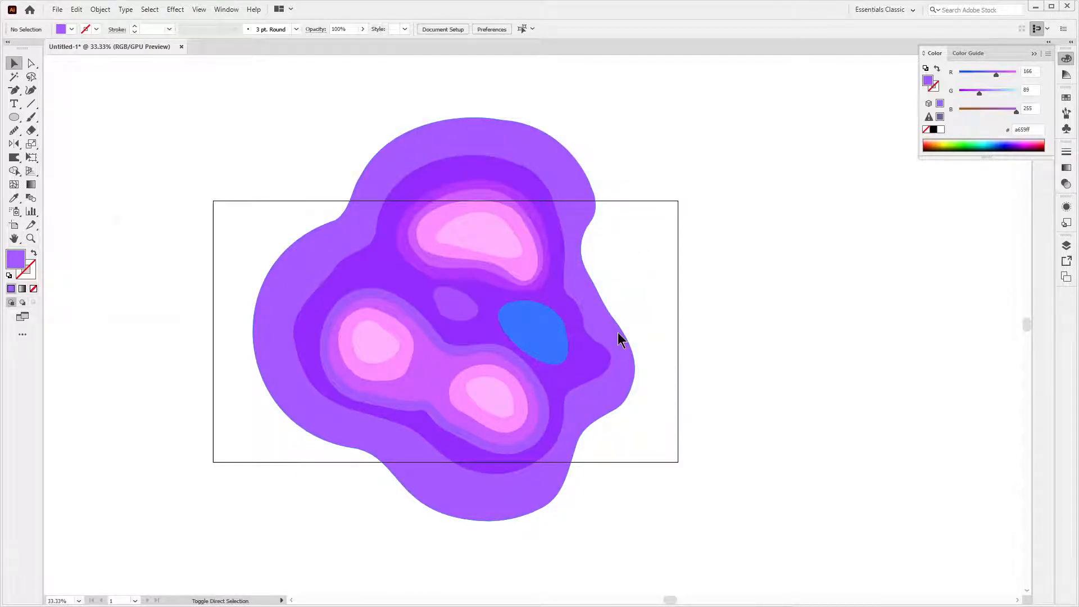
Step: Save the document as the Illustrator file 등고선.ai in Illustrator 2020 format with PDF compatibility
key(ctrl+shift+s)
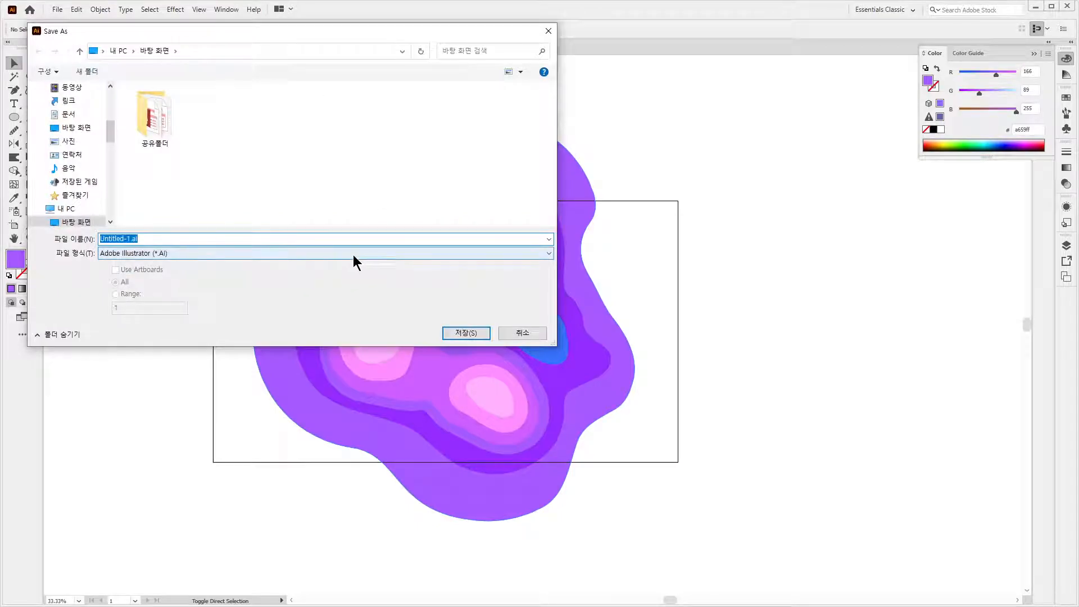
text(1)
key(Return)
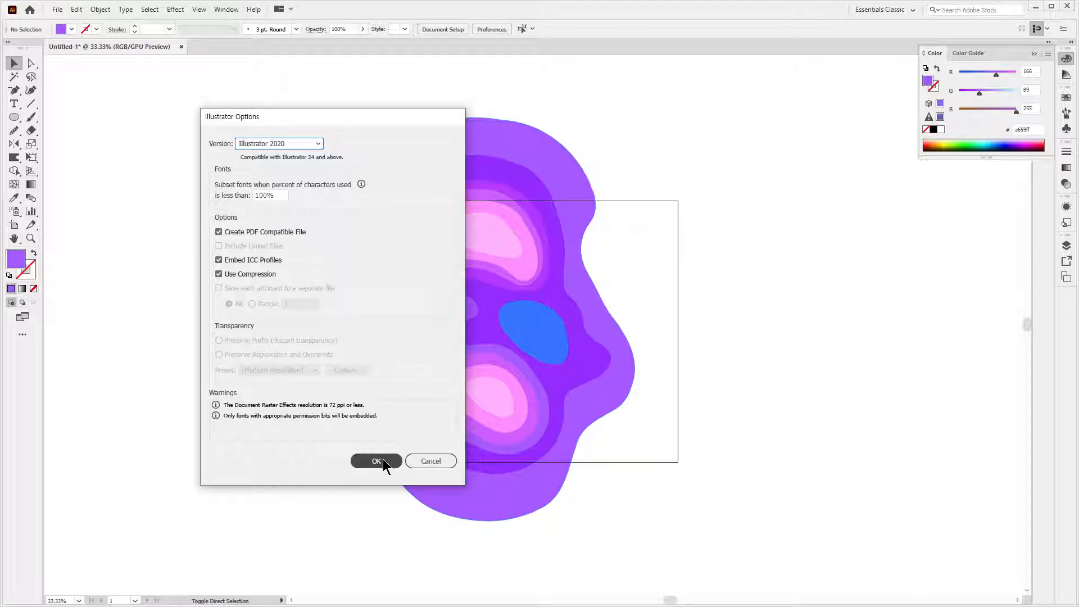
click(382, 462)
Step: Switch to Photoshop with the w.psd document and activate the Move tool
click(1035, 6)
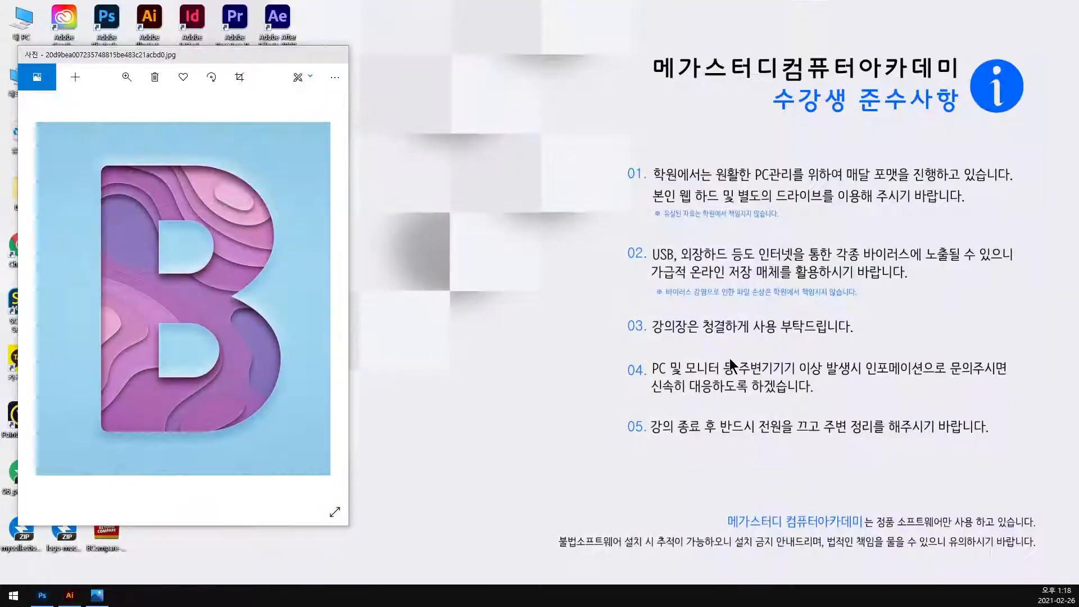
click(42, 596)
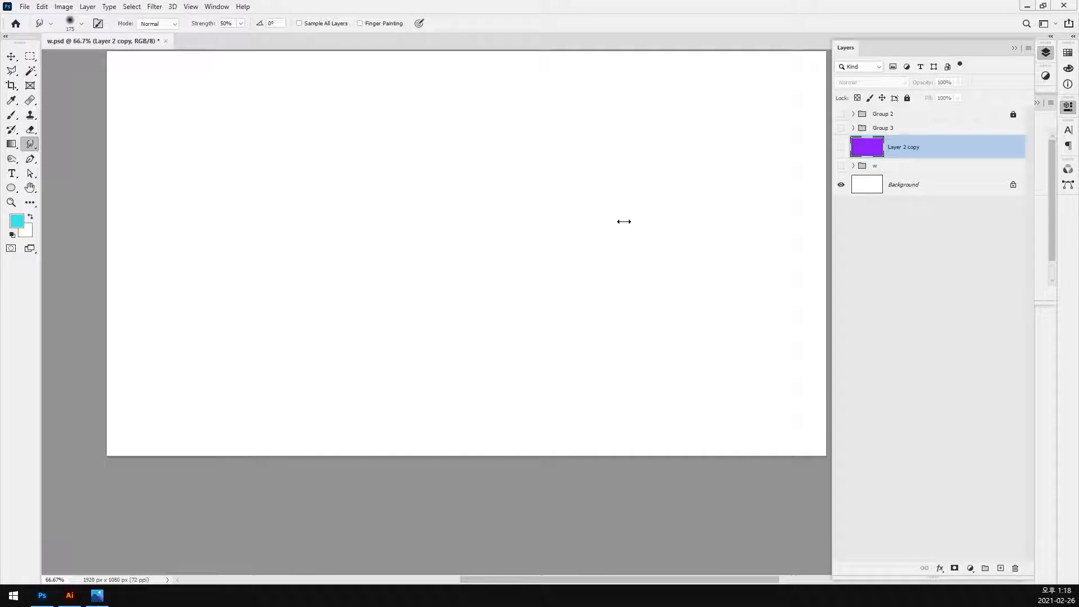
click(42, 7)
click(213, 45)
click(636, 219)
click(497, 220)
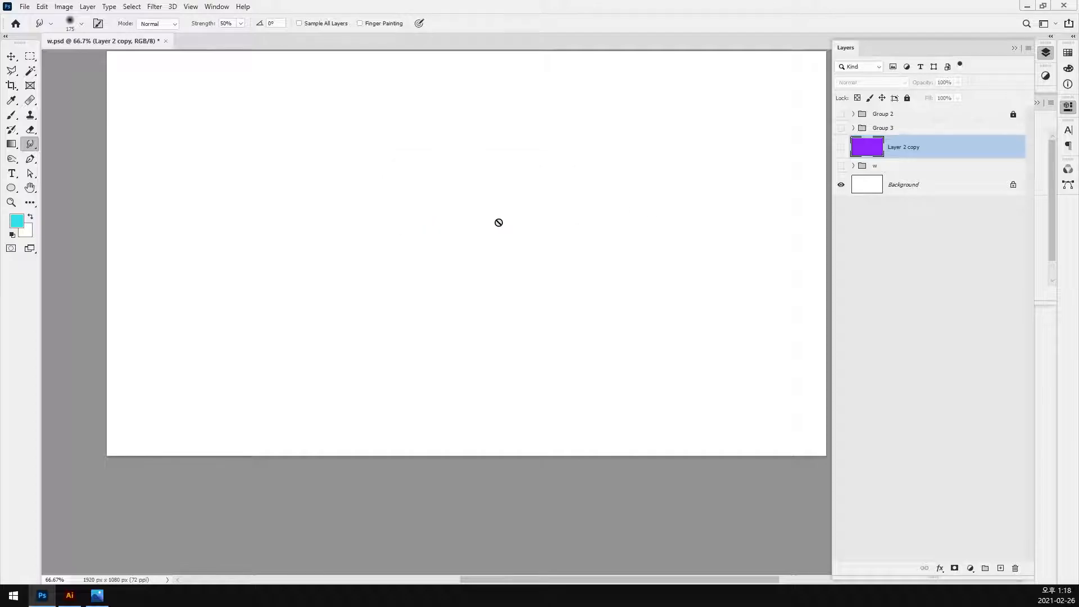
click(11, 56)
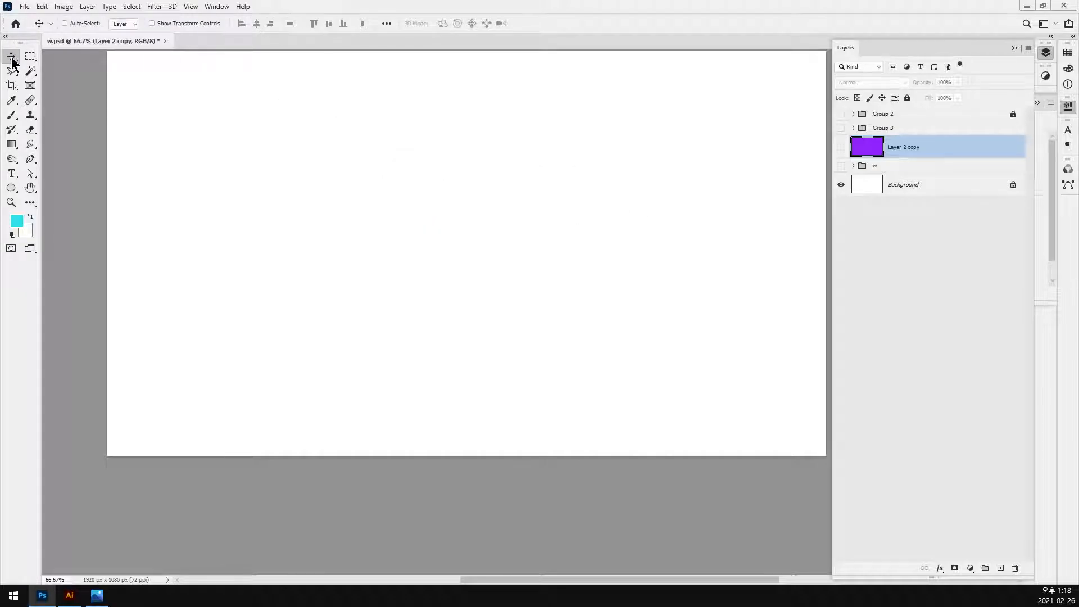
Step: Open 등고선.psd from the source folder inside 12_material
click(24, 7)
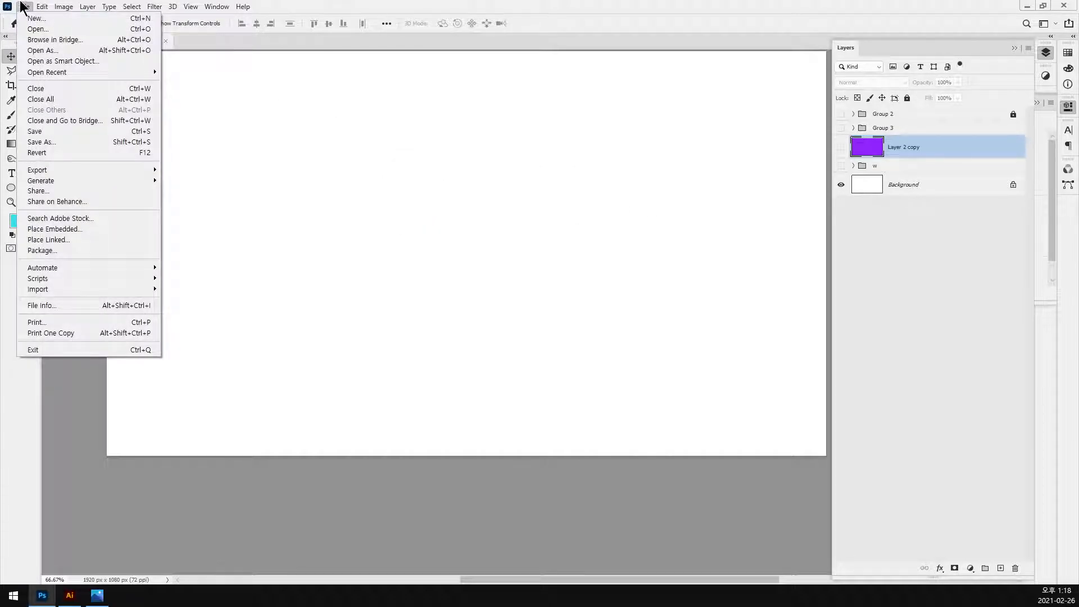
click(31, 30)
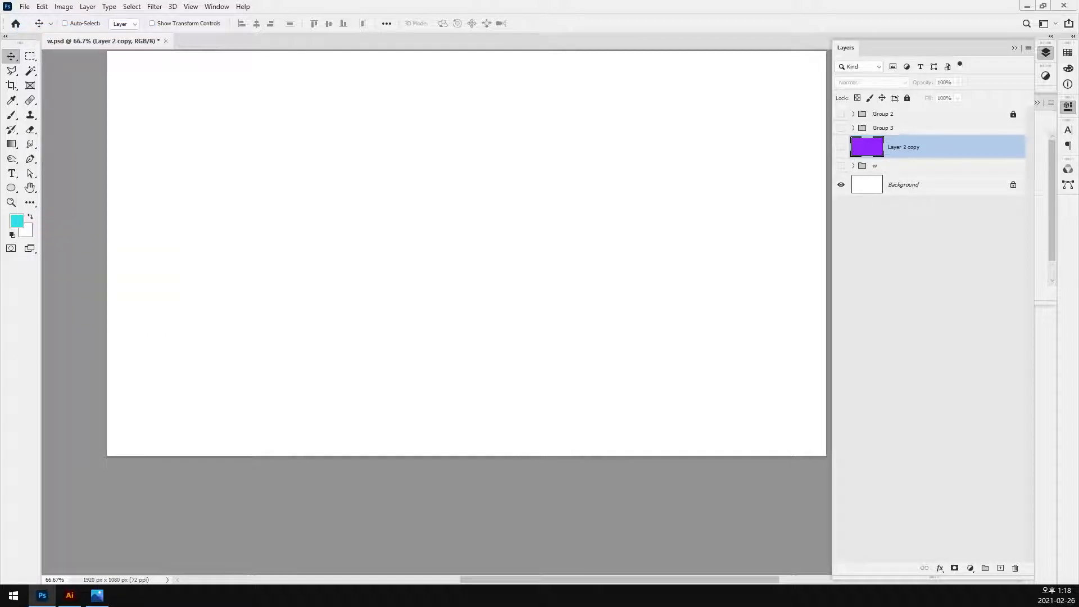
click(281, 174)
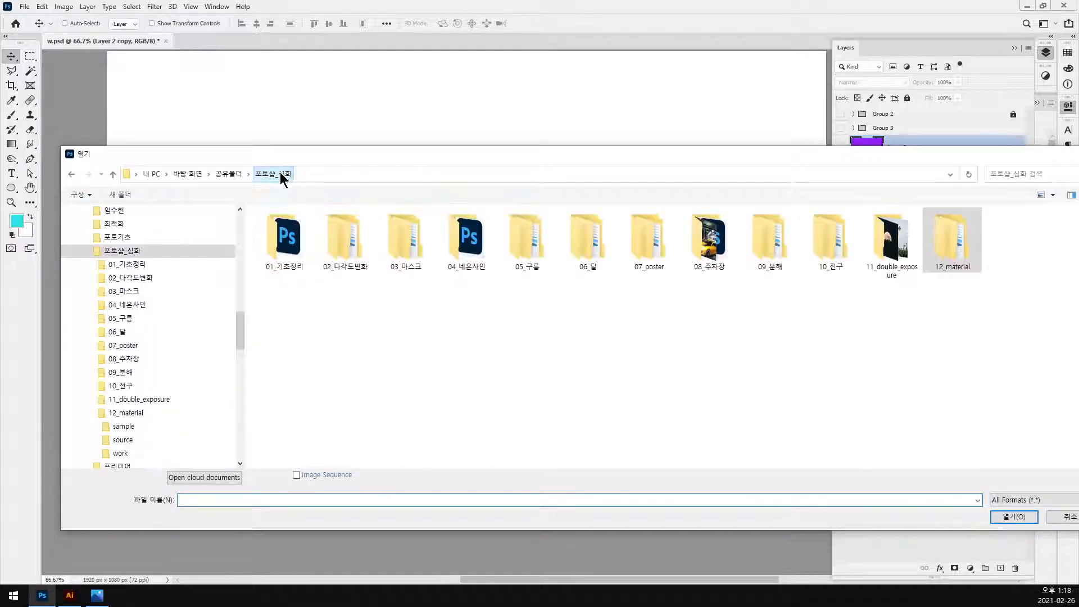
double_click(926, 248)
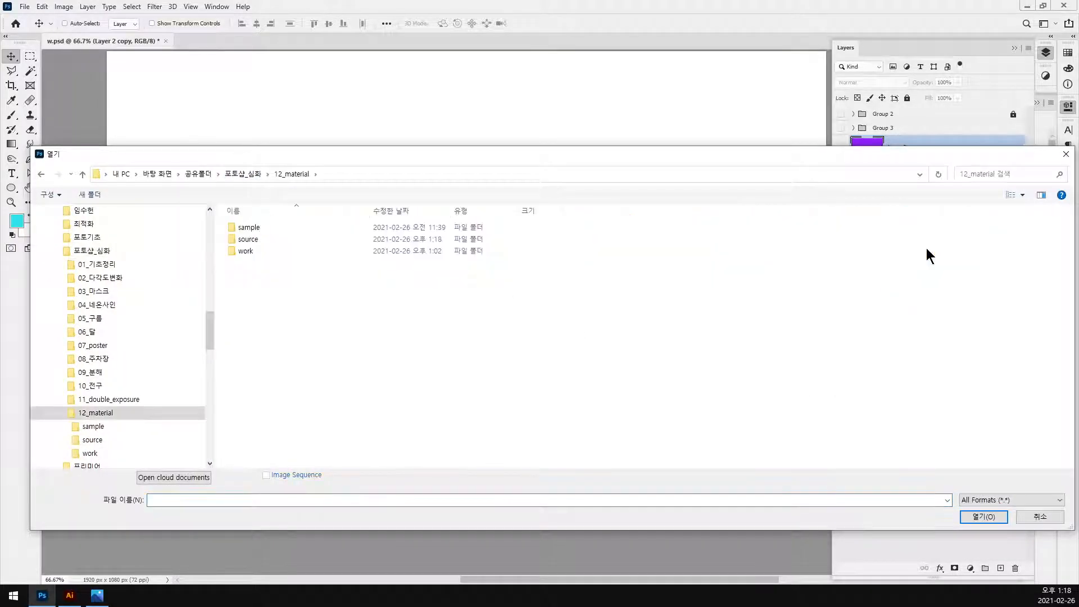
double_click(246, 239)
click(313, 244)
click(992, 517)
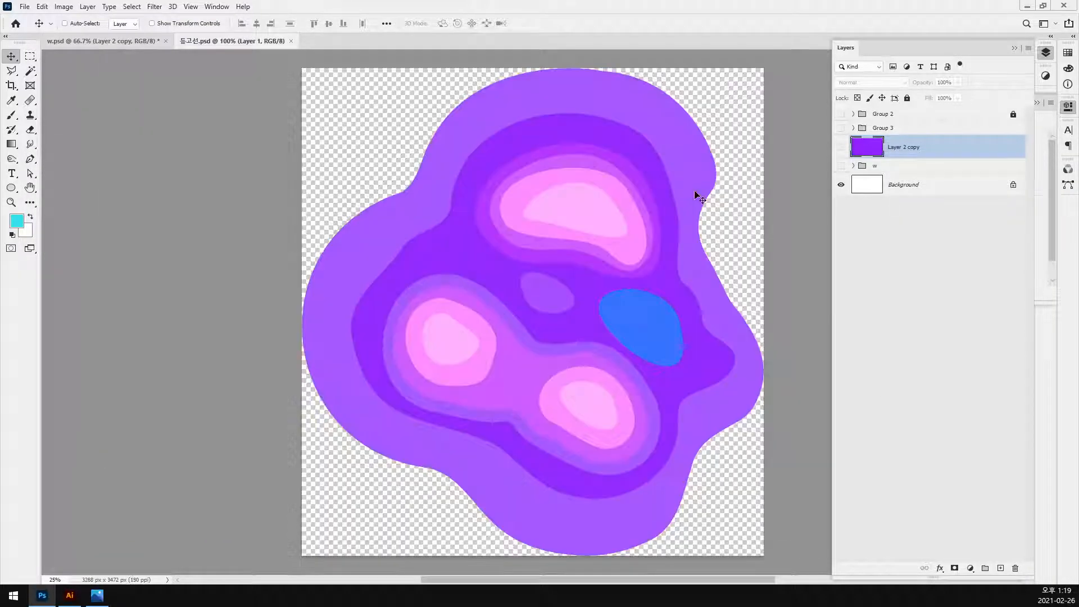
Step: Toggle Layer 1's visibility to examine how the exported artwork is layered, and select the whole canvas
click(843, 128)
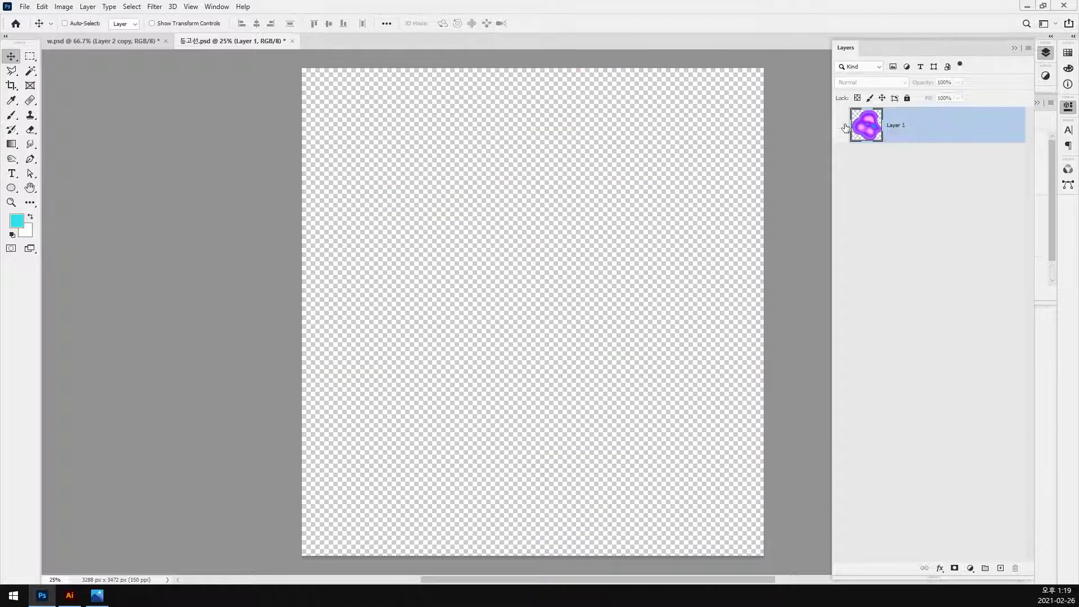
click(843, 127)
click(844, 127)
click(844, 127)
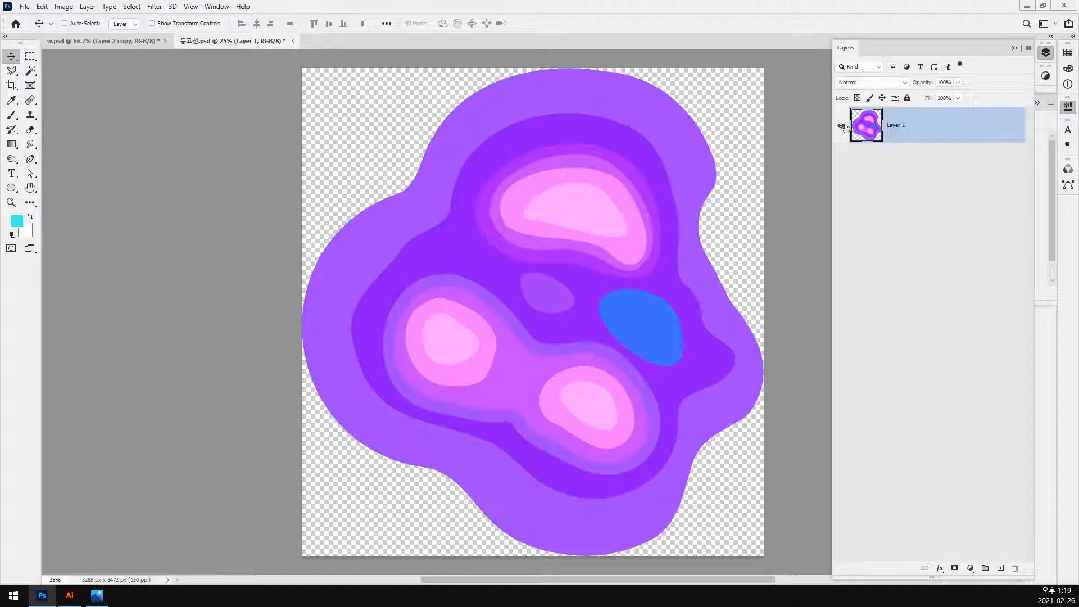
click(844, 127)
click(844, 128)
key(ctrl+a)
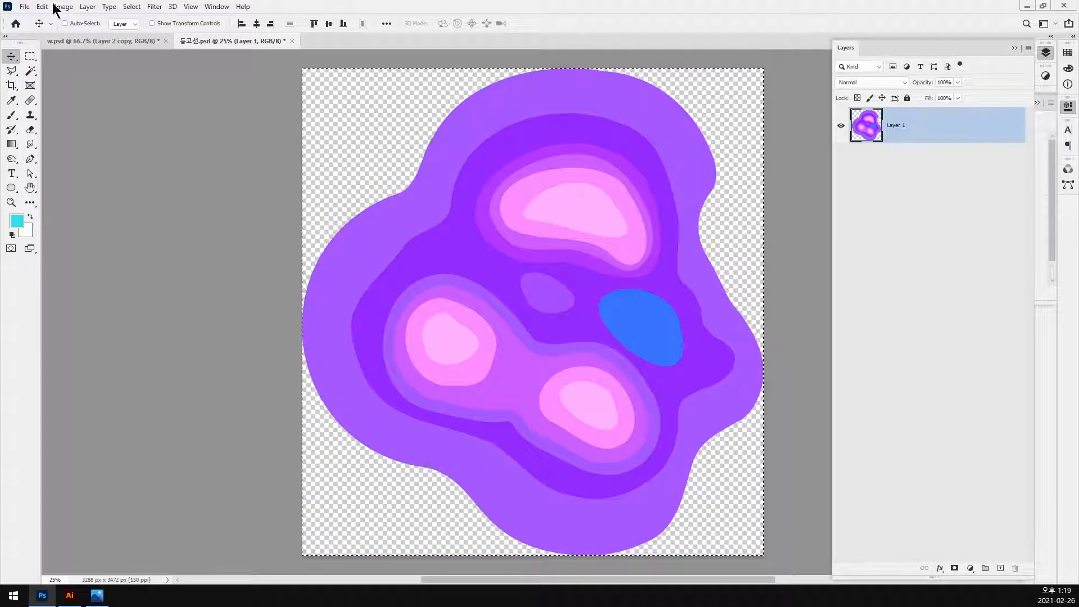
Step: Place 등고선.psd as an embedded object in the w.psd document at its default fitted size
click(81, 42)
click(25, 6)
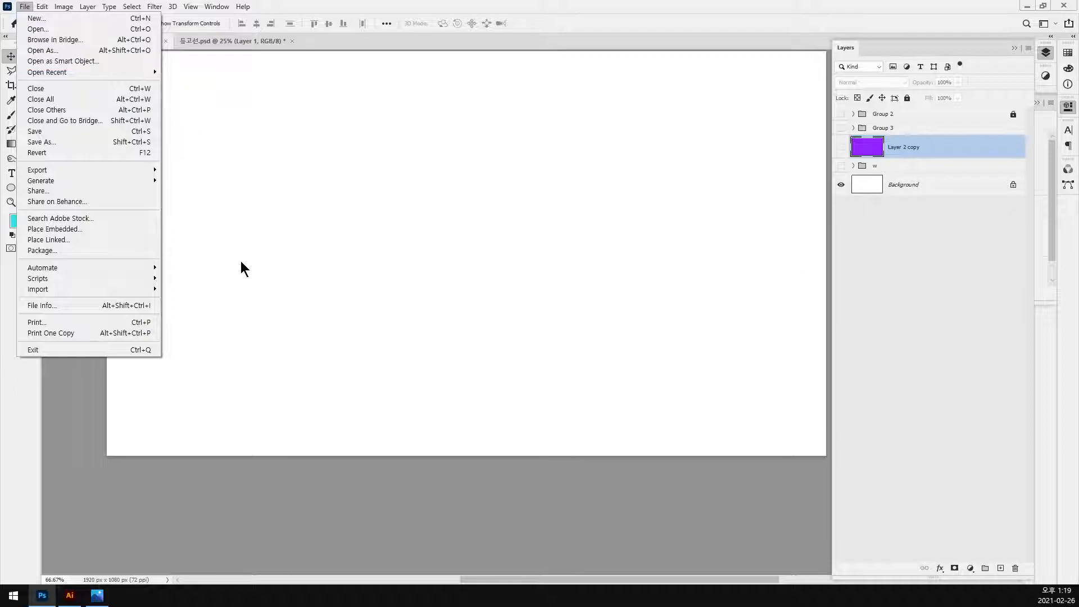
mouse_move(119, 290)
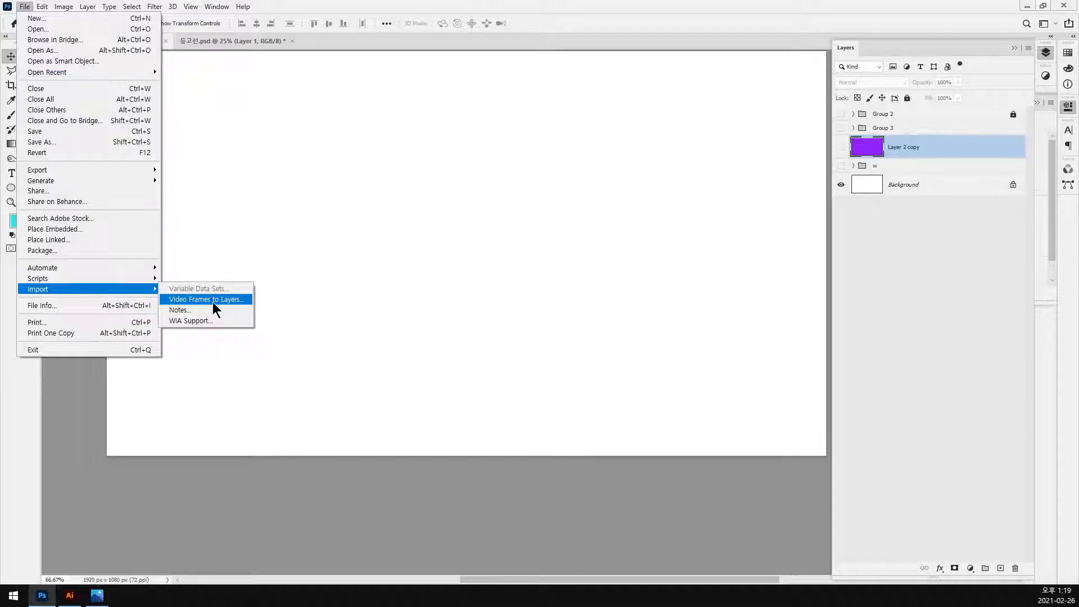
click(90, 229)
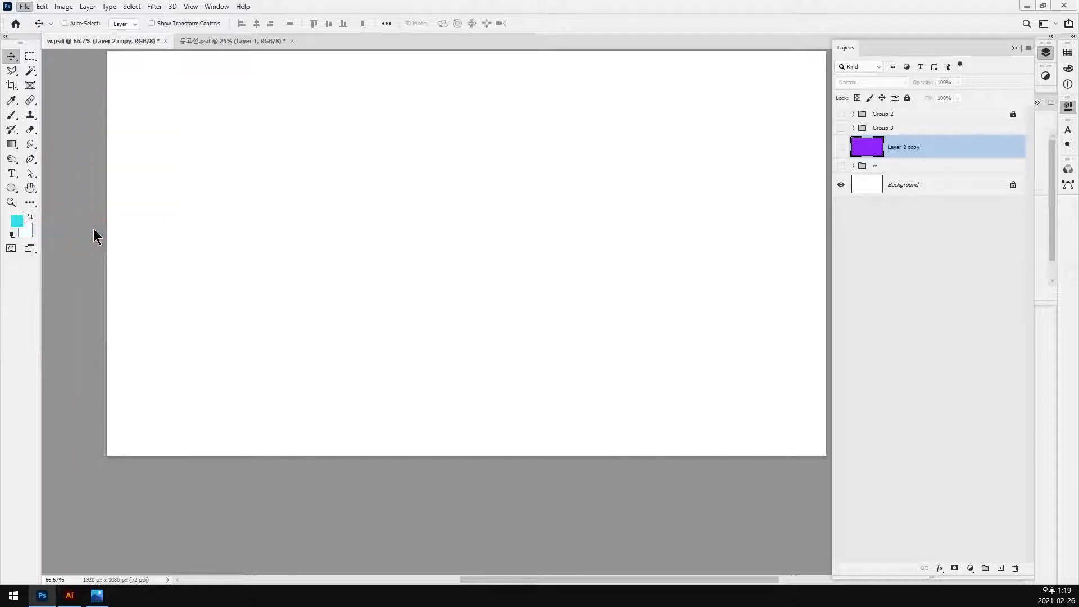
click(324, 263)
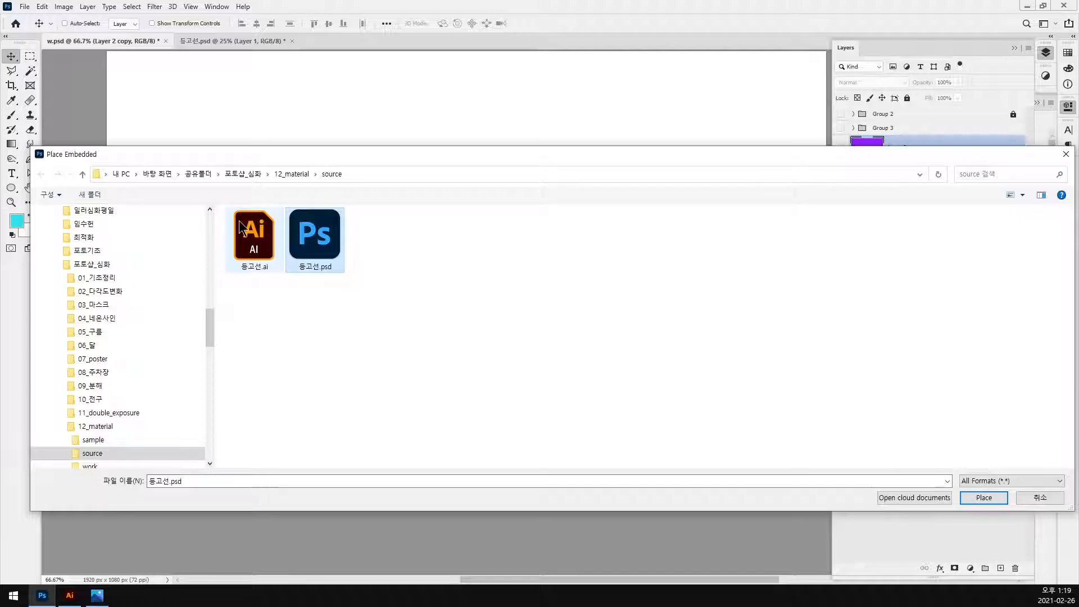
click(991, 495)
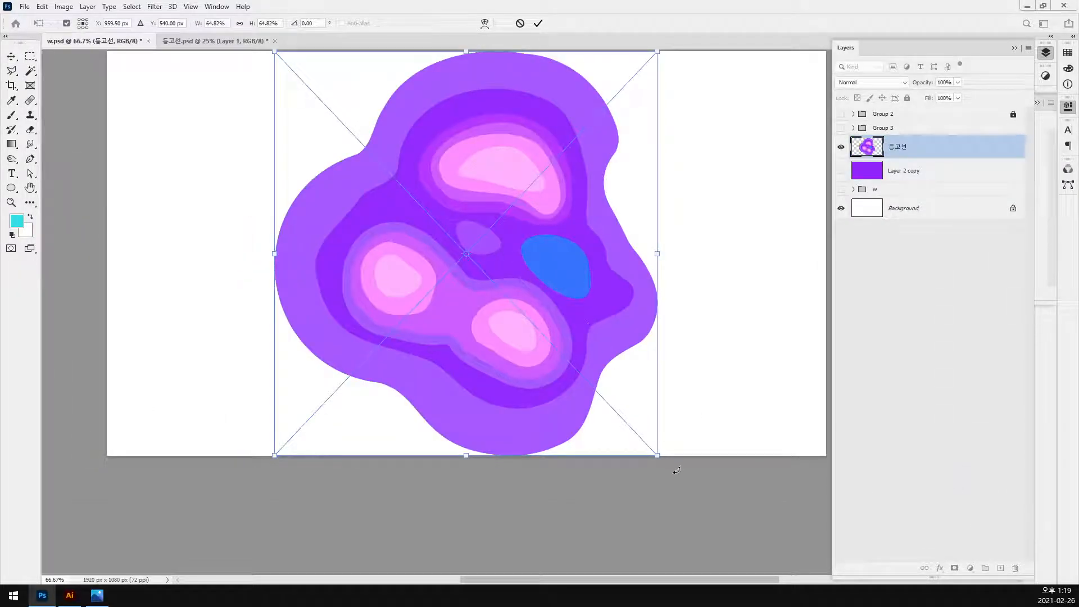
key(Return)
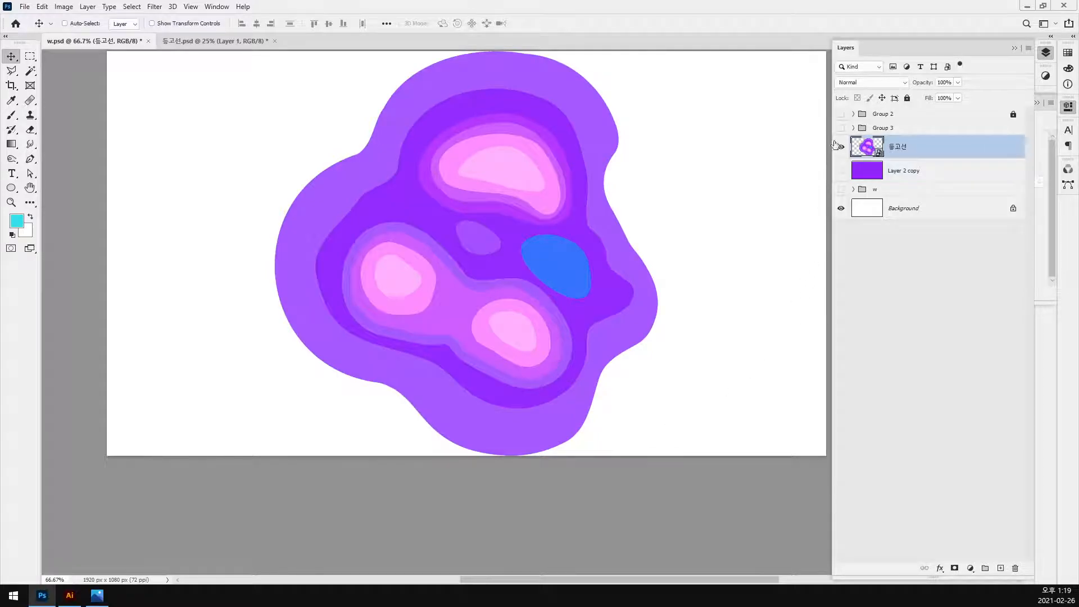
Step: Check Group 3 over the artwork, hide it again, and show the Group 2 letter B cut-out
click(841, 129)
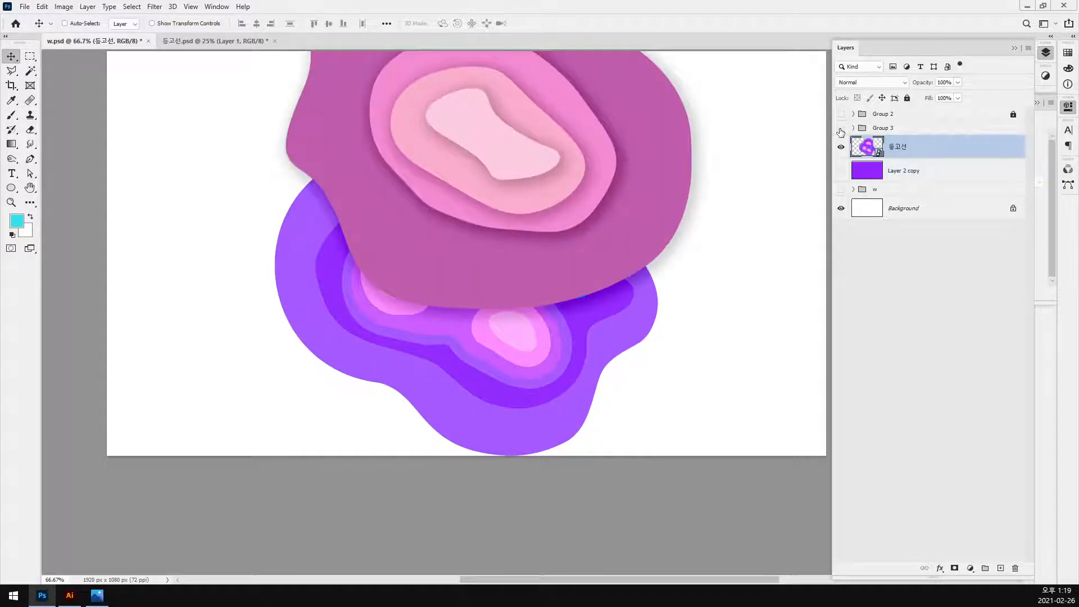
click(840, 130)
click(841, 115)
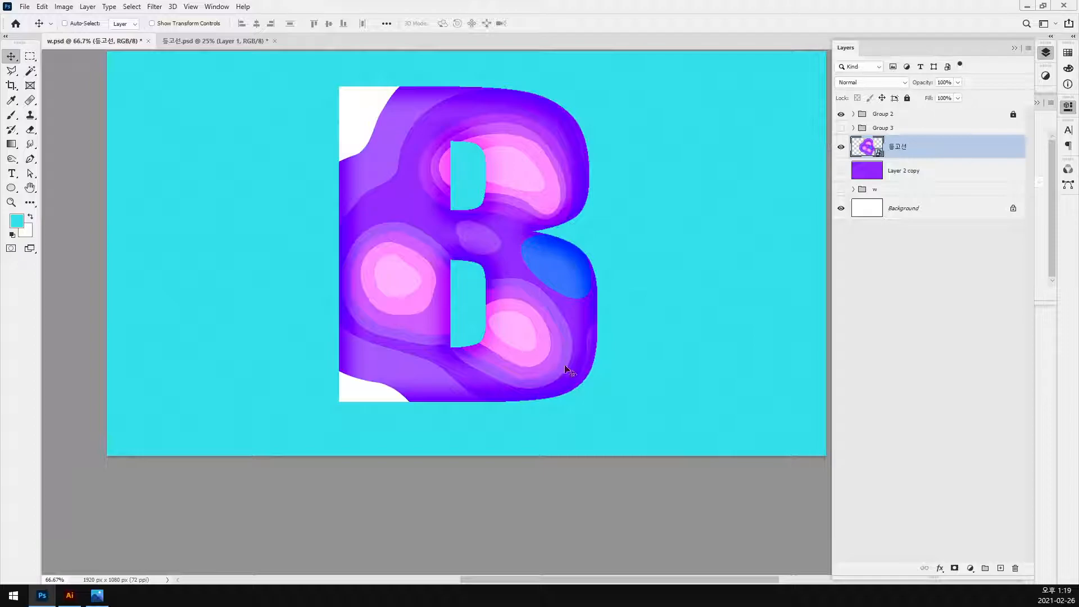
Step: Reposition the 등고선 artwork and enlarge it to 90.56% so it fills the letter B cut-out
drag(556, 354, 506, 326)
key(ctrl+t)
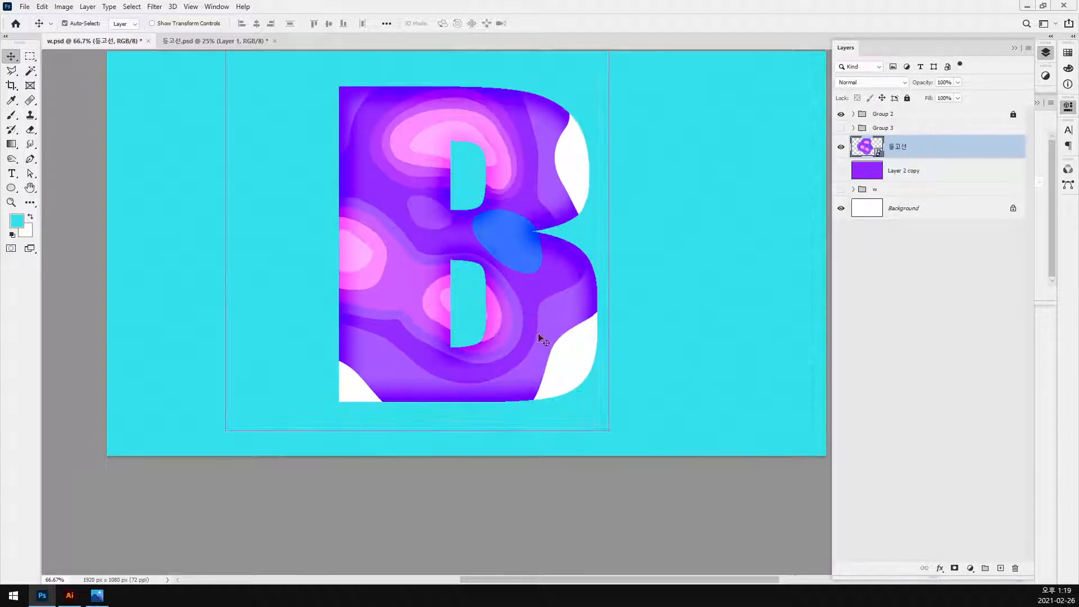
drag(609, 428, 768, 574)
drag(542, 365, 487, 299)
drag(714, 535, 709, 529)
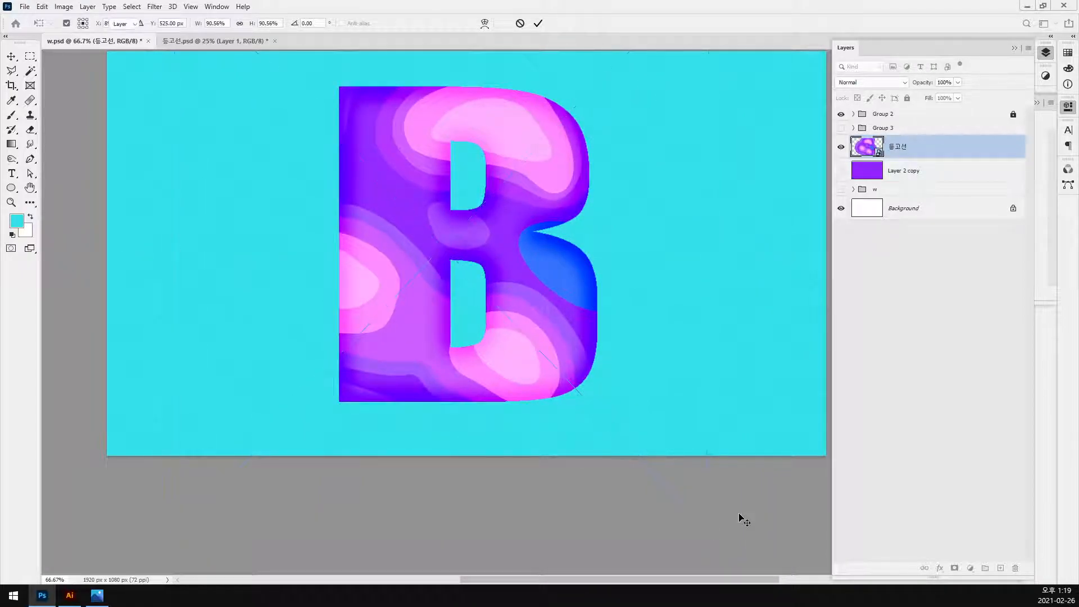
key(Return)
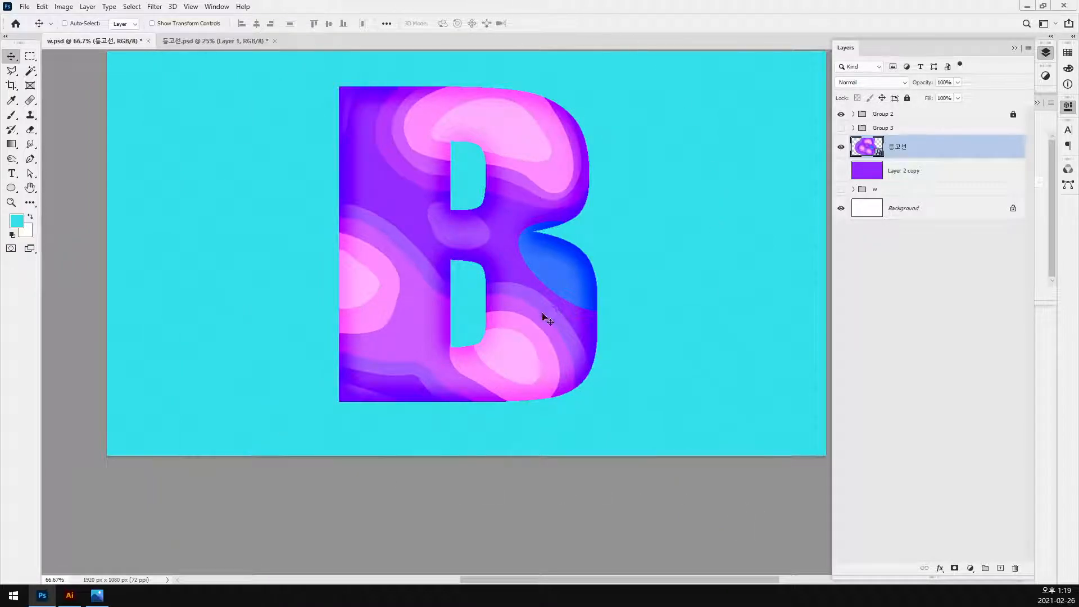
Step: Hide Group 2 and select the upper light pink shape of the 등고선 layer with the contiguous Magic Wand
click(840, 116)
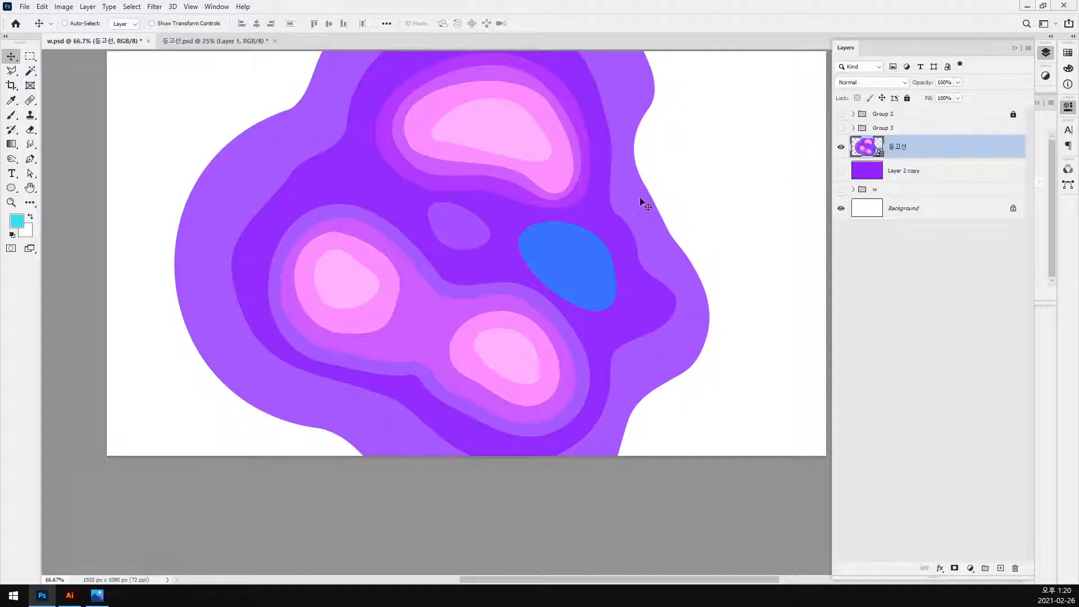
scroll(617, 272, up, 2)
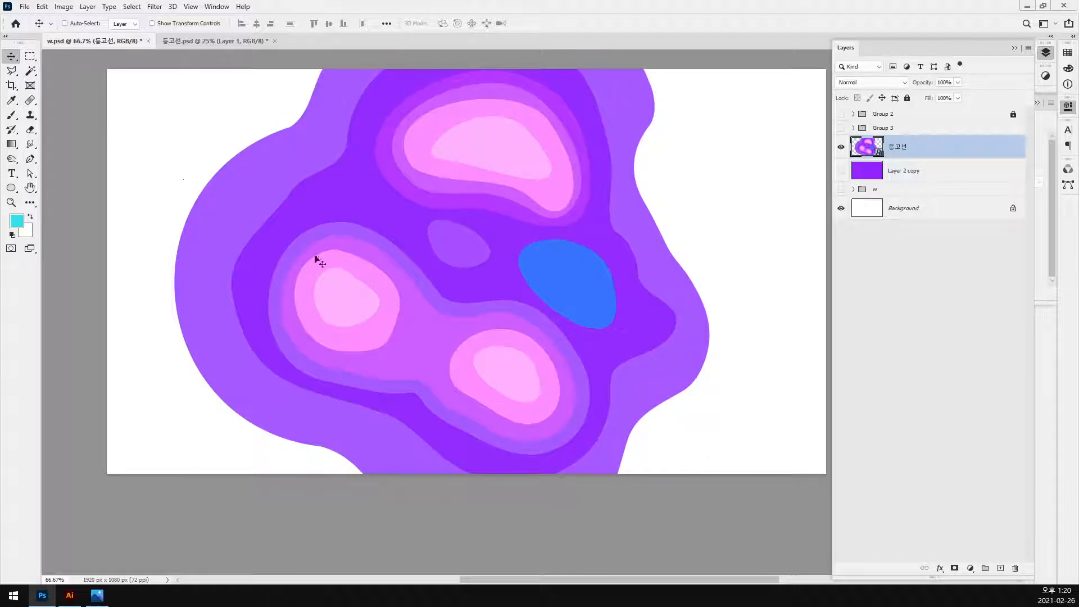
click(30, 70)
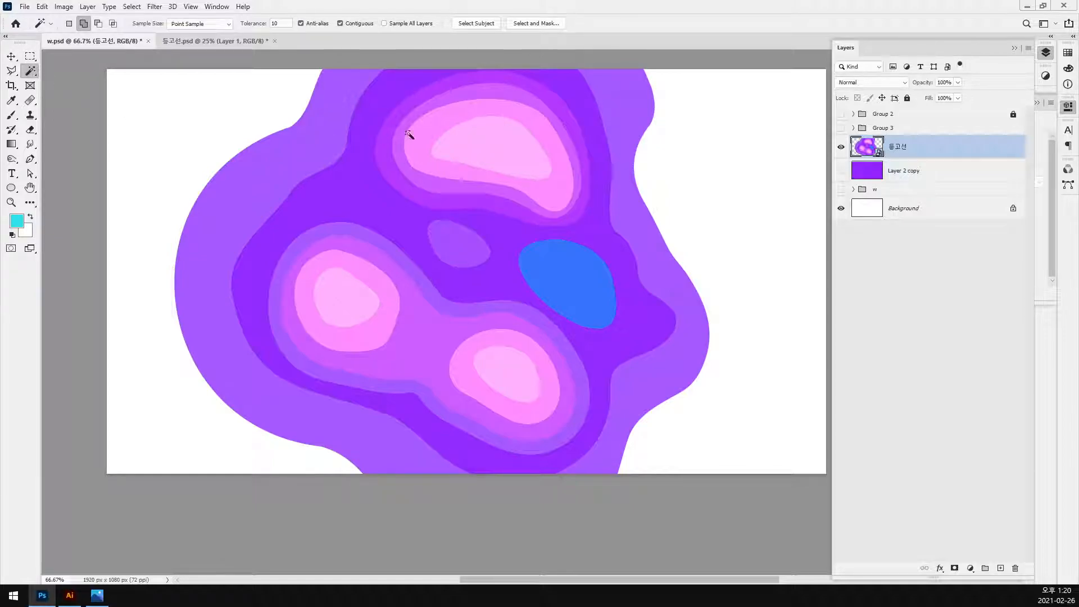
click(487, 147)
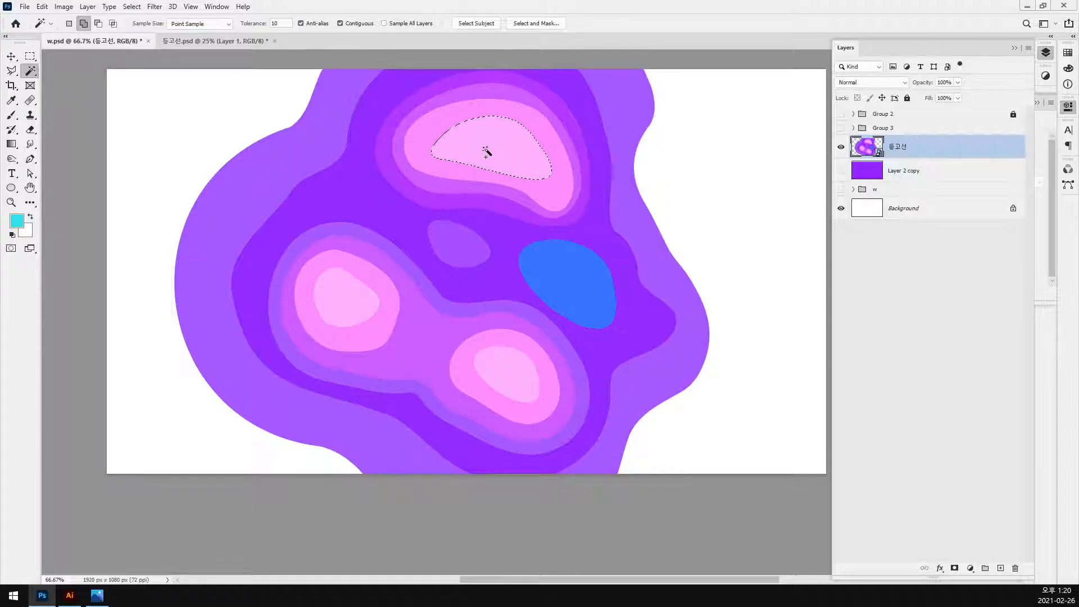
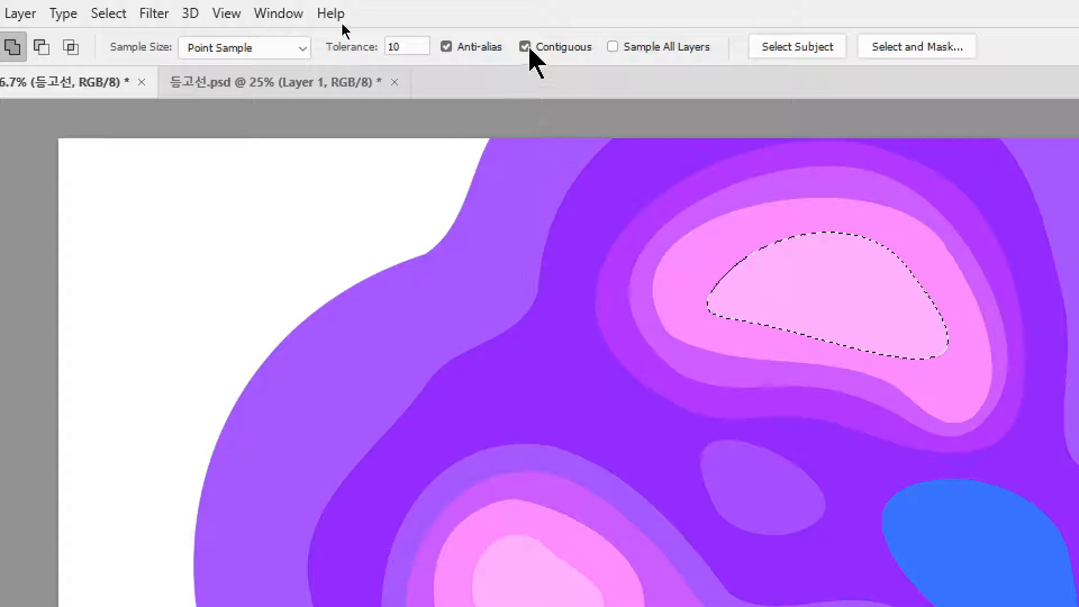
Step: Turn off Contiguous, select all the light pink areas with the Magic Wand at tolerance 10, and copy them to a new layer
key(ctrl+d)
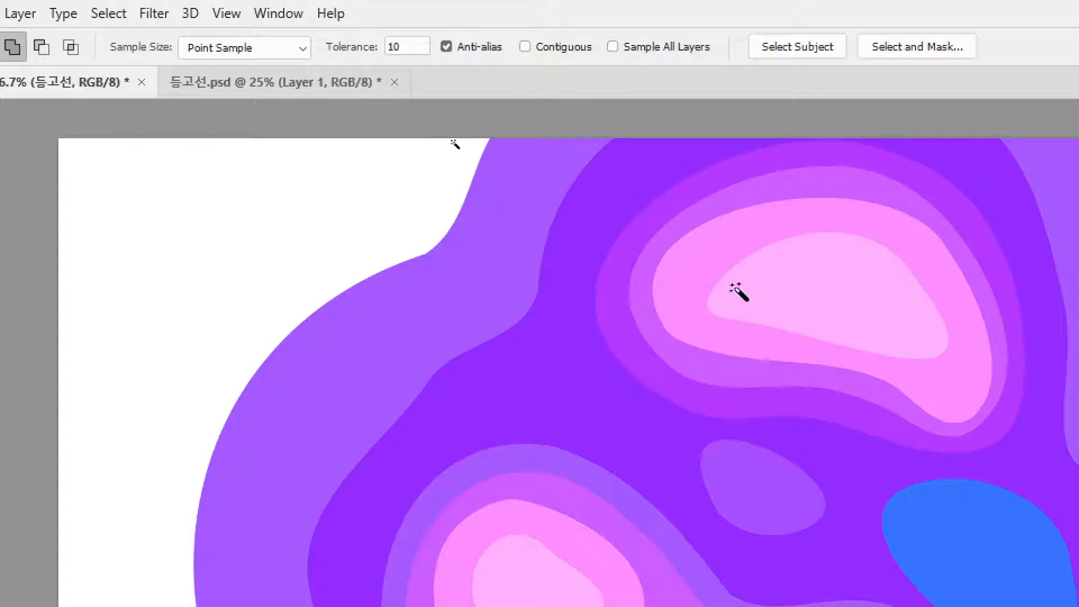
click(820, 281)
scroll(551, 489, down, 5)
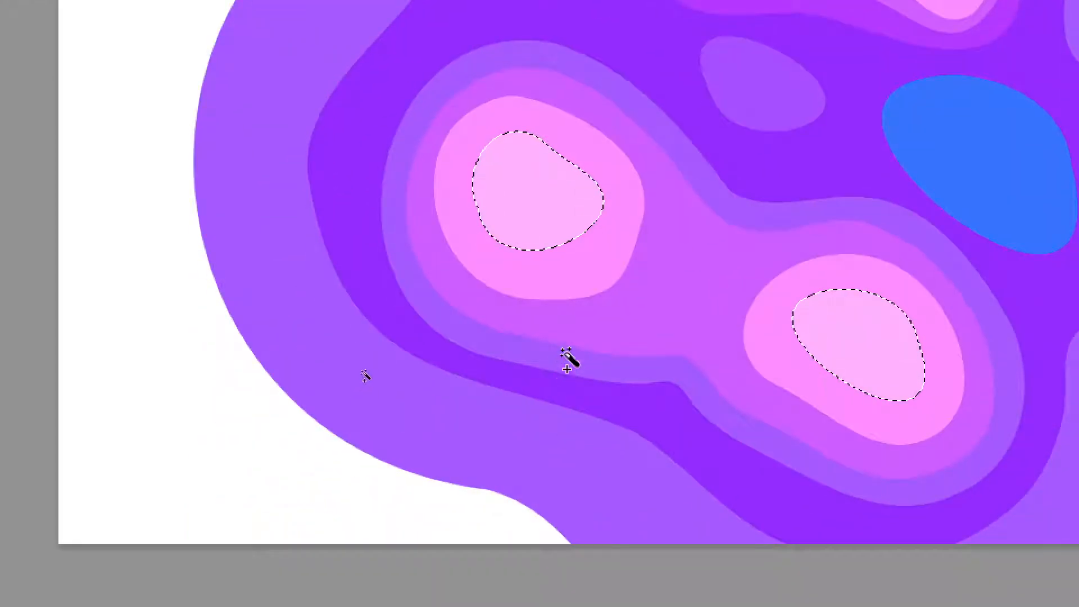
scroll(635, 80, up, 3)
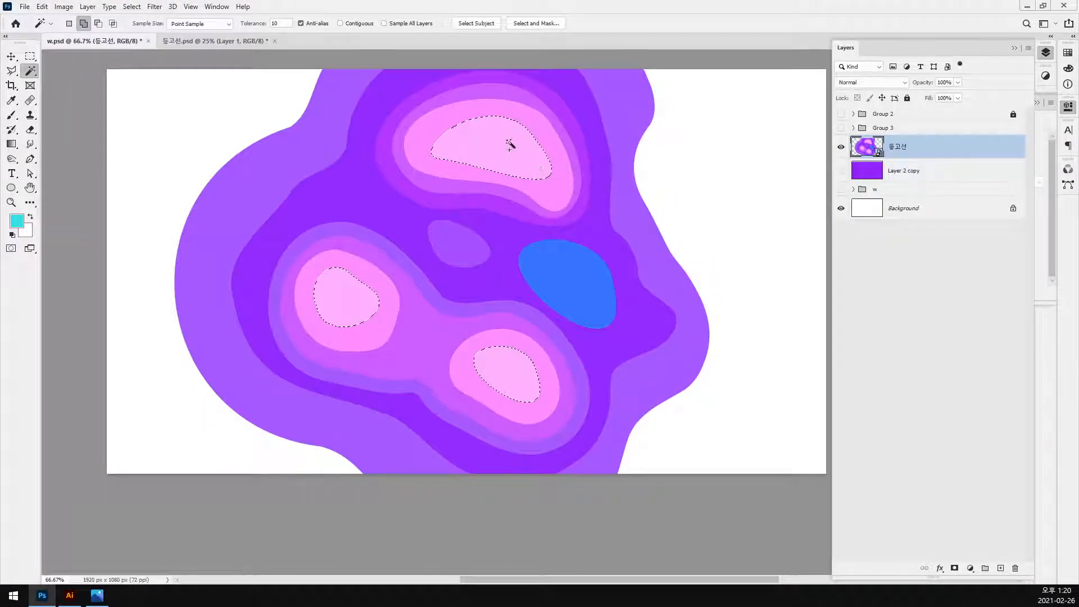
key(ctrl+j)
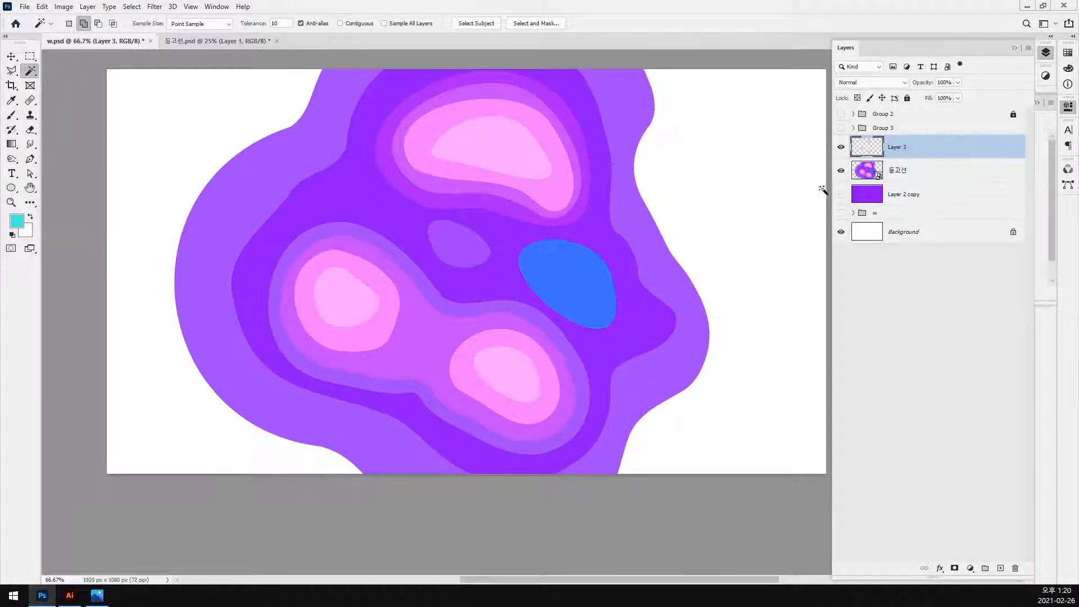
Step: Toggle the visibility of the 등고선 layer and Layer 3 to examine the copied light pink shapes
click(842, 172)
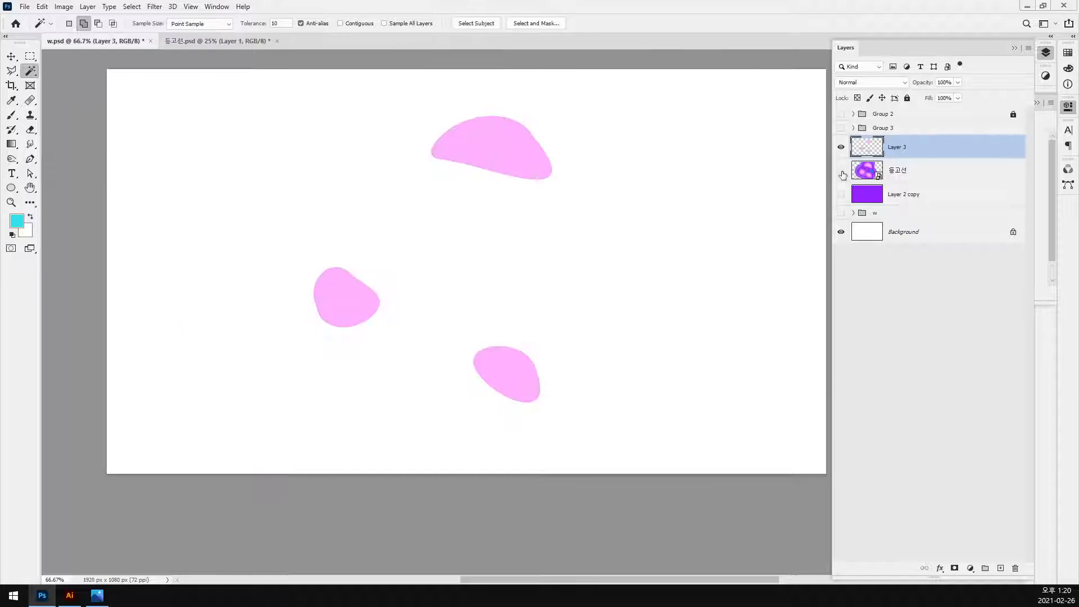
click(842, 172)
click(841, 148)
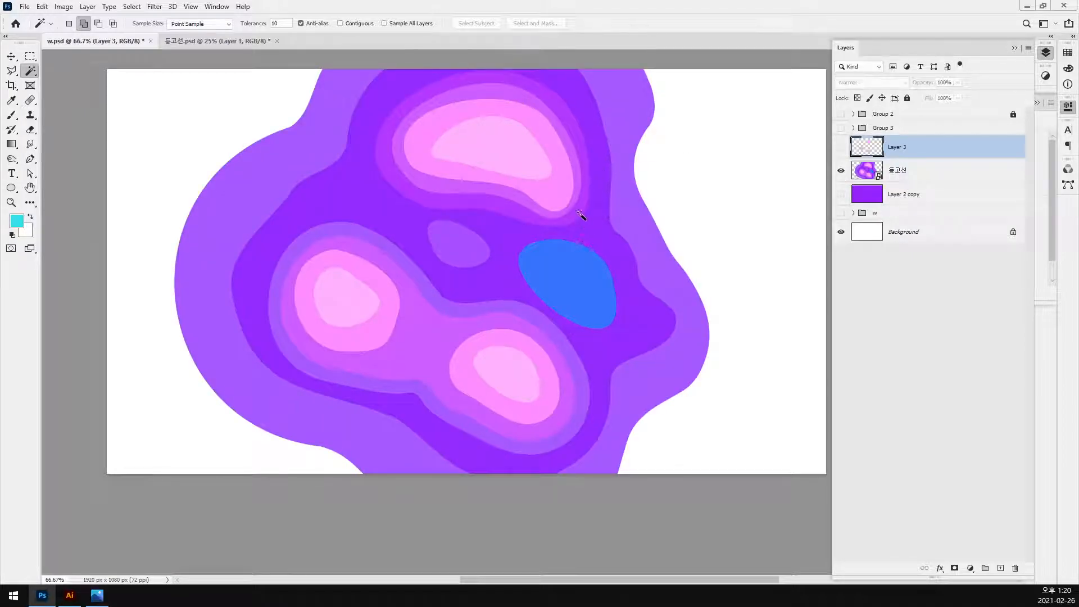
click(841, 147)
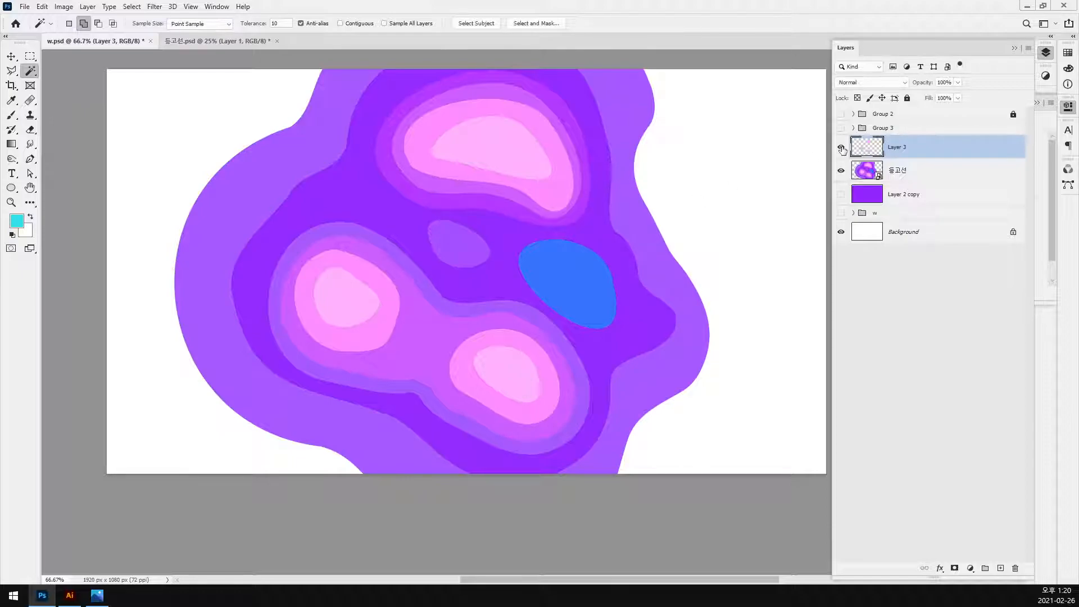
Step: Open Layer 3's layer style and add a Drop Shadow
double_click(945, 143)
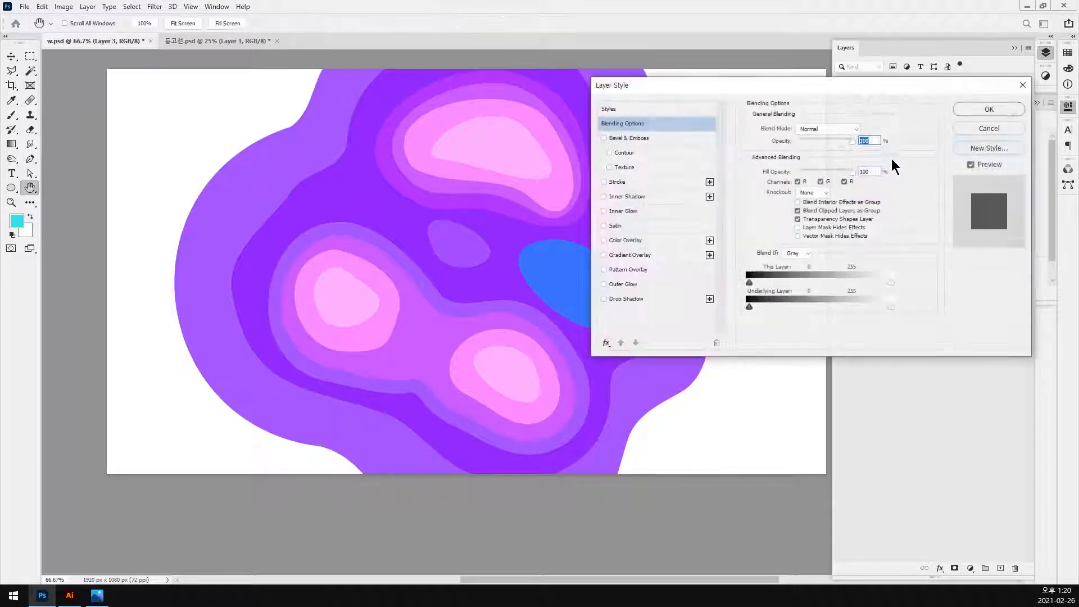
drag(797, 82, 819, 75)
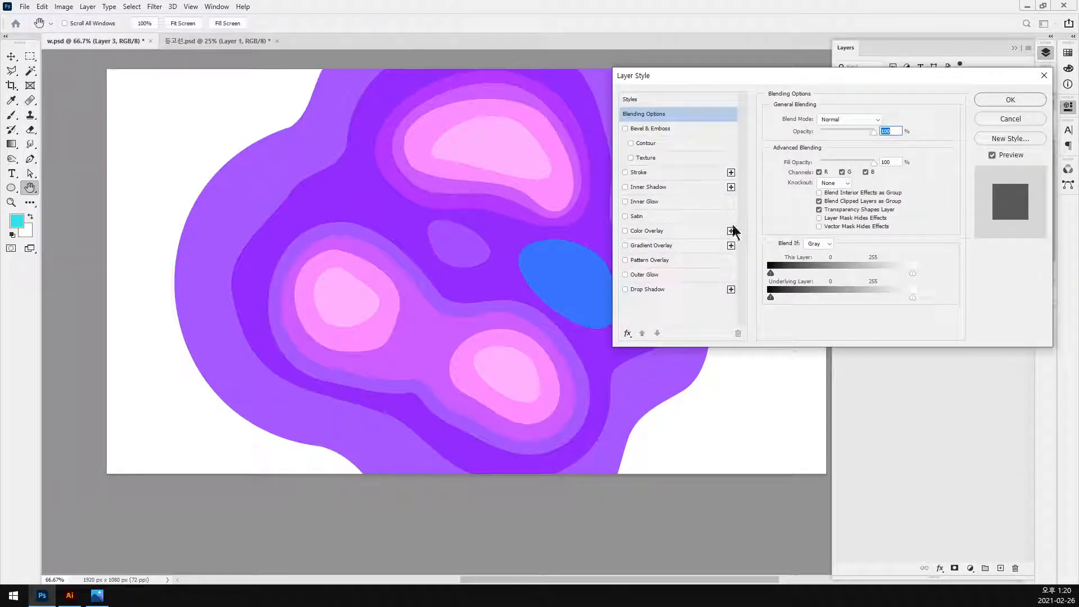
click(626, 290)
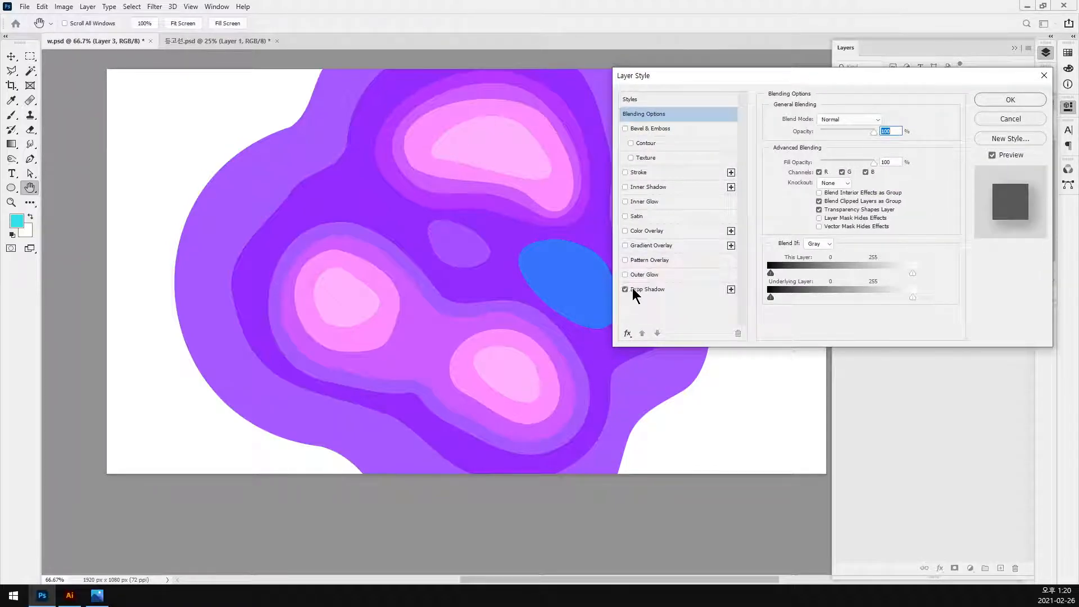
click(705, 290)
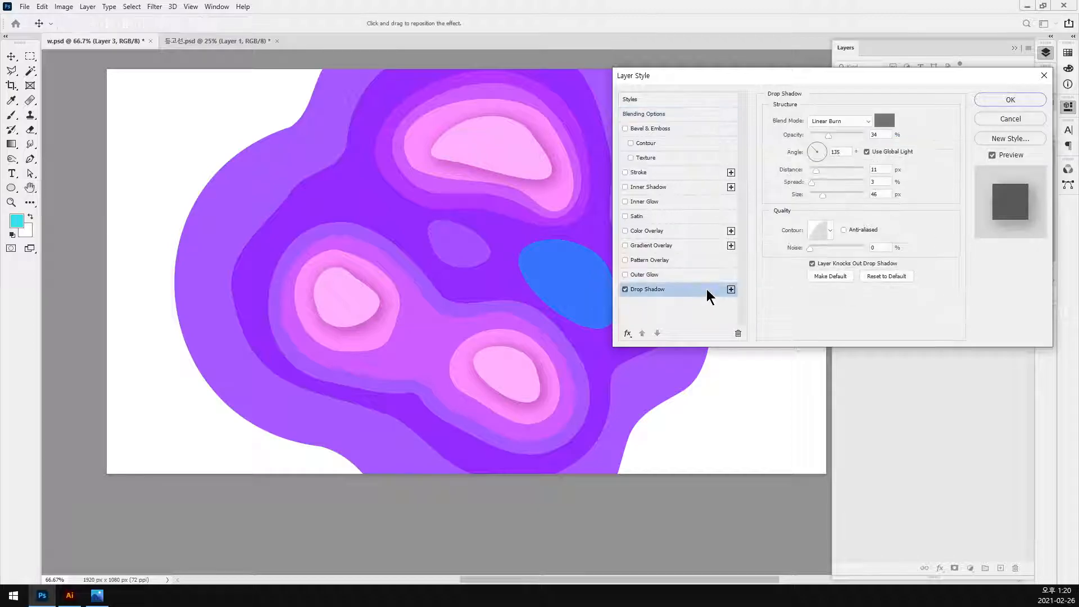
Step: Set the drop shadow's blend mode to Multiply and its opacity to 24%, and apply the layer style
click(837, 122)
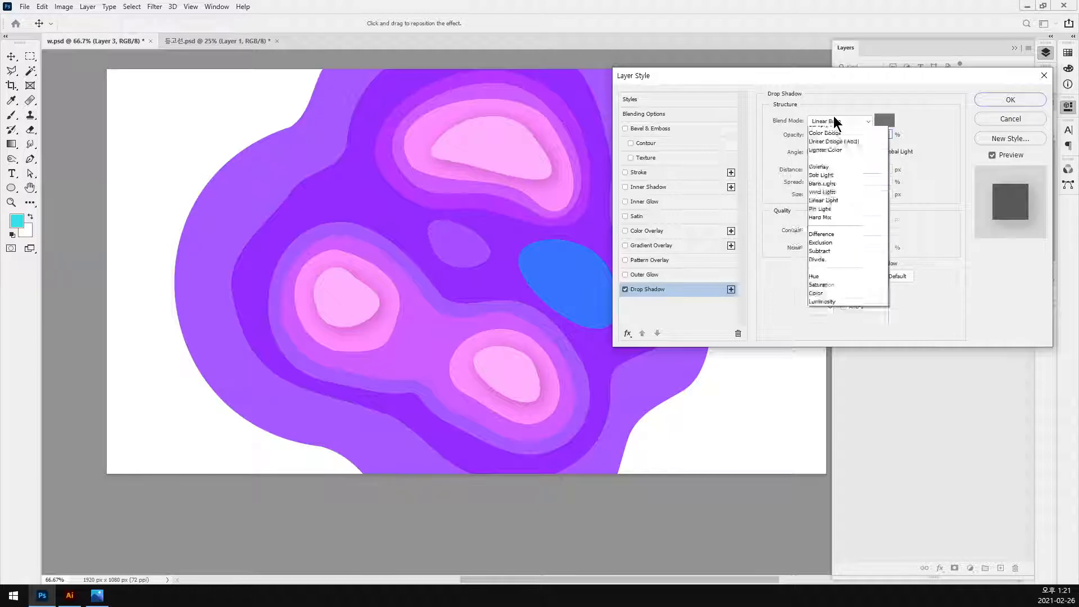
click(841, 120)
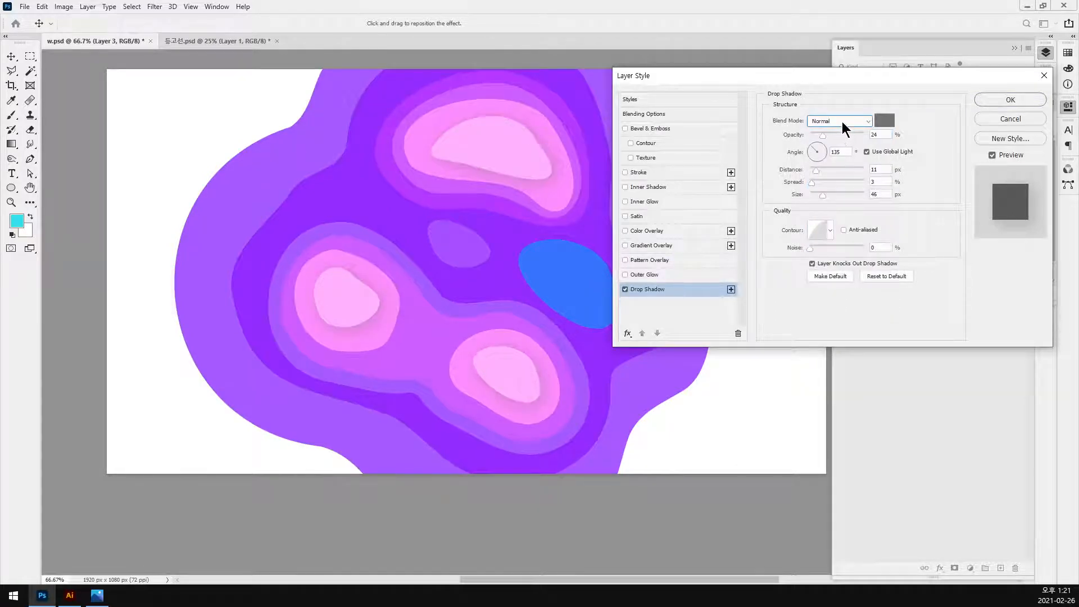
click(841, 121)
click(848, 160)
click(1010, 102)
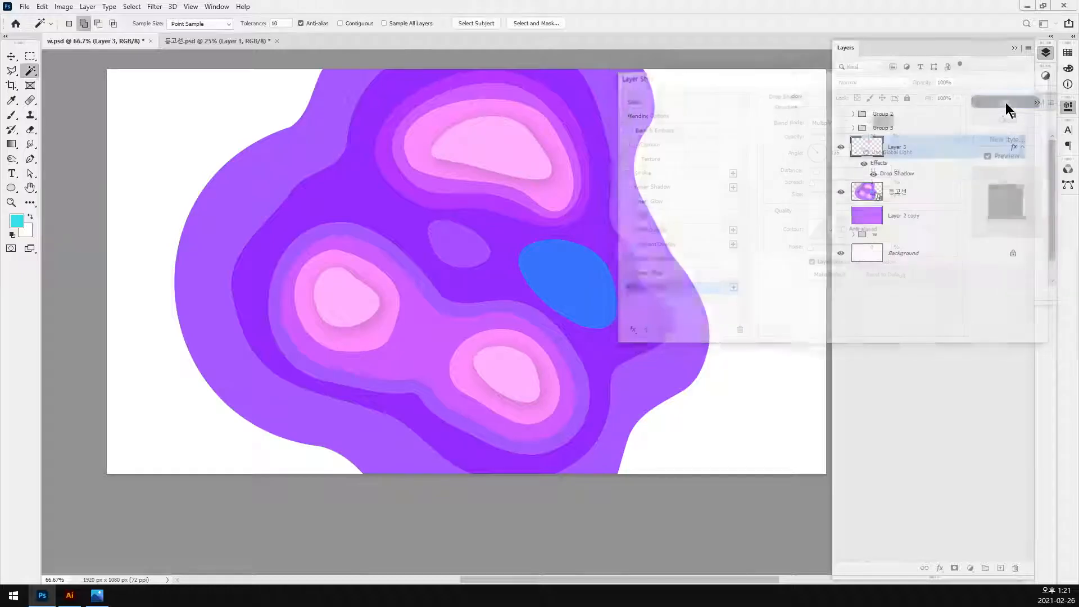
Step: Compare the artwork with and without Layer 3, leave that layer hidden, and make the 등고선 layer active
click(841, 148)
click(841, 147)
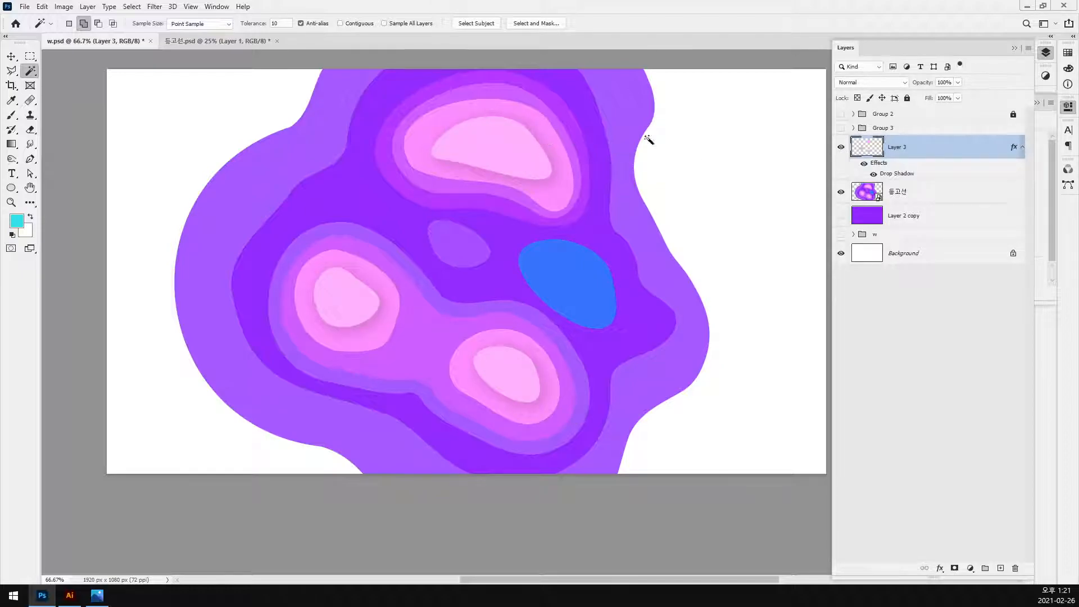
click(841, 148)
click(925, 195)
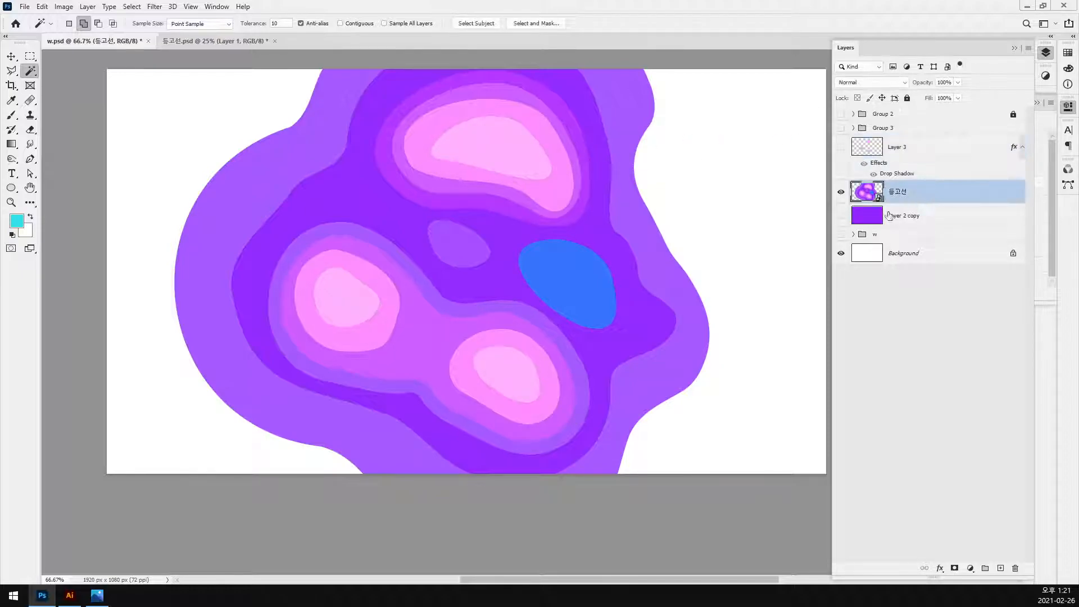
Step: Select the light pink areas together with the darker pink rings around them using the Magic Wand
click(512, 149)
scroll(528, 169, up, 1)
click(559, 132)
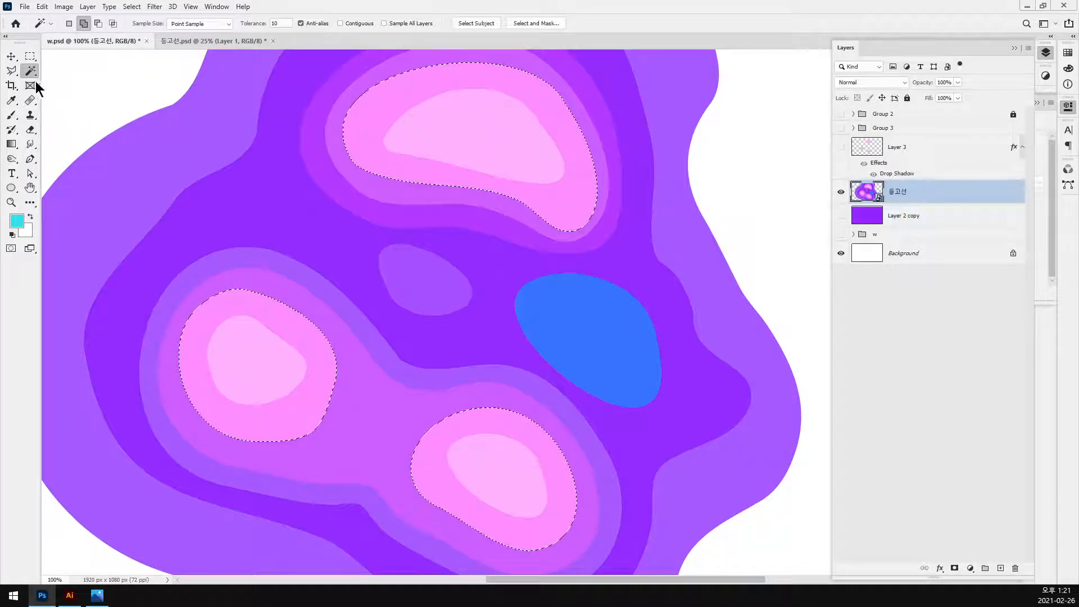
click(11, 72)
click(430, 83)
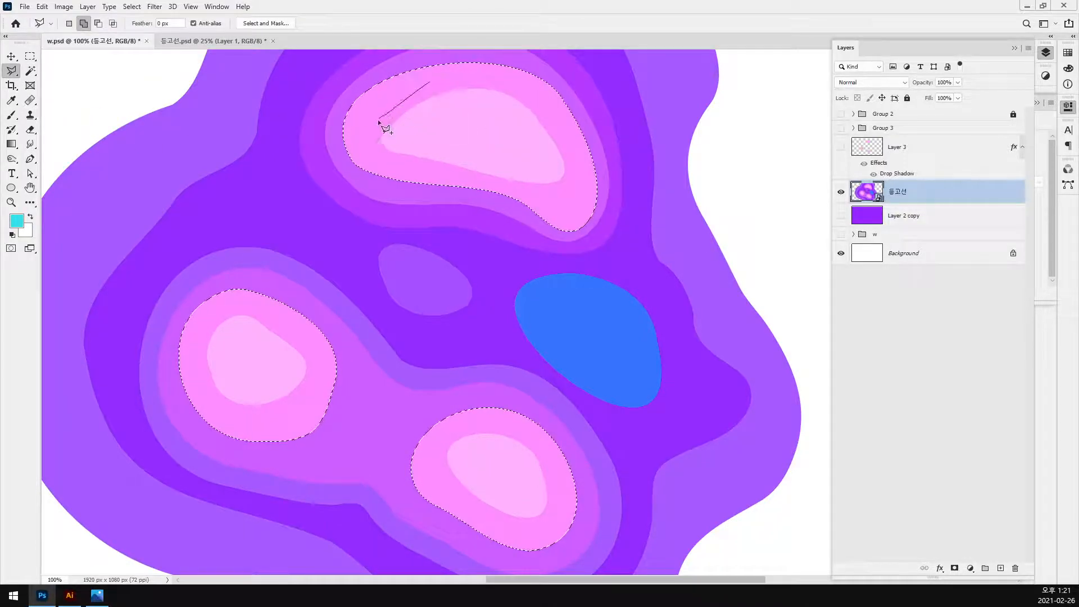
click(378, 162)
click(573, 205)
click(574, 162)
click(544, 100)
key(Escape)
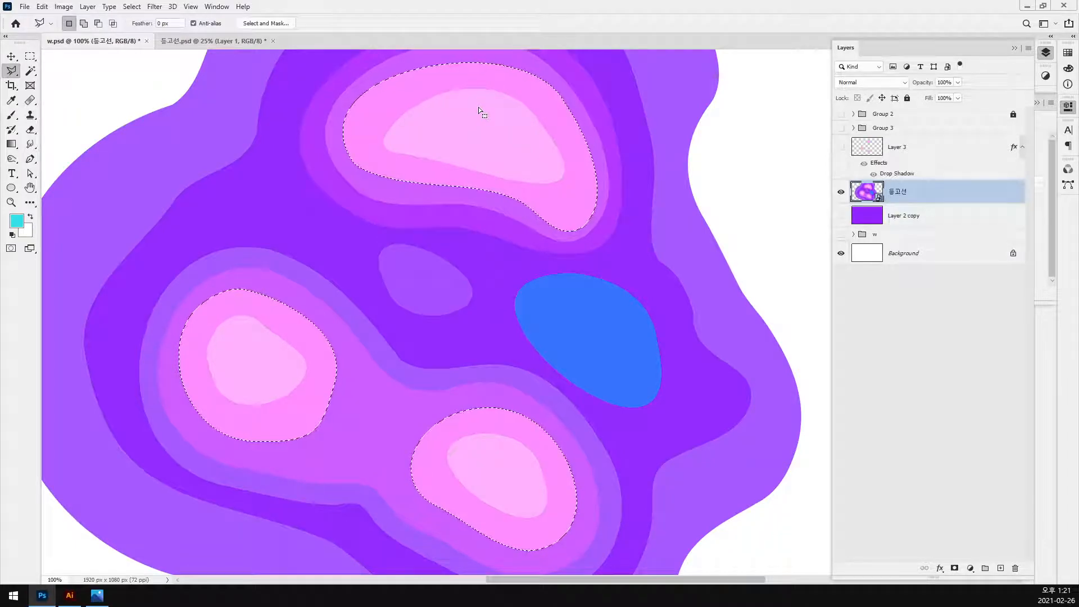
Step: Copy the selected pink areas to a new layer and hide the 등고선 layer
key(ctrl+j)
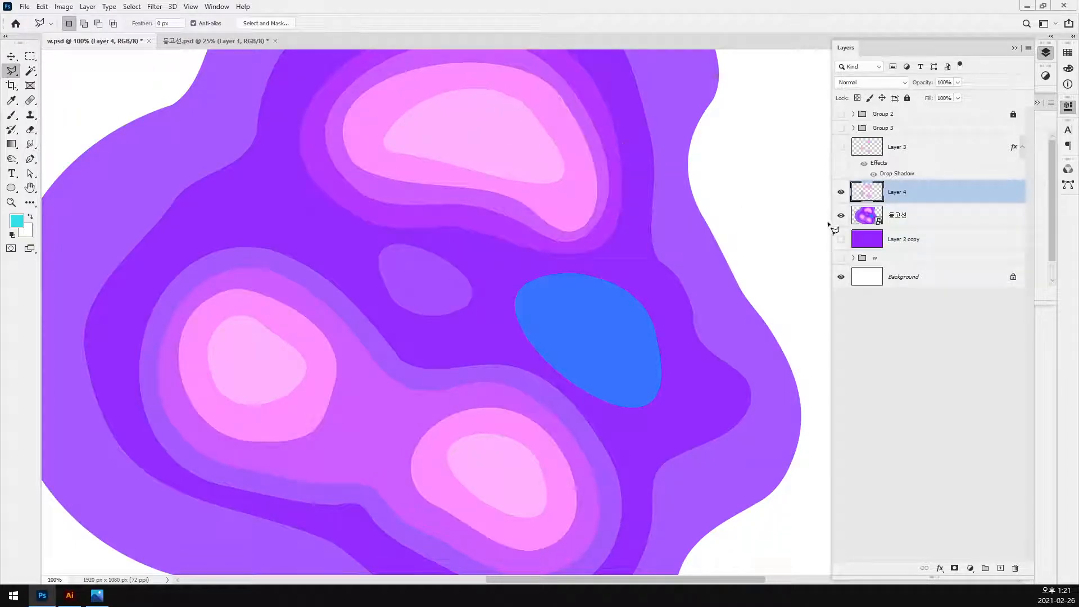
click(841, 215)
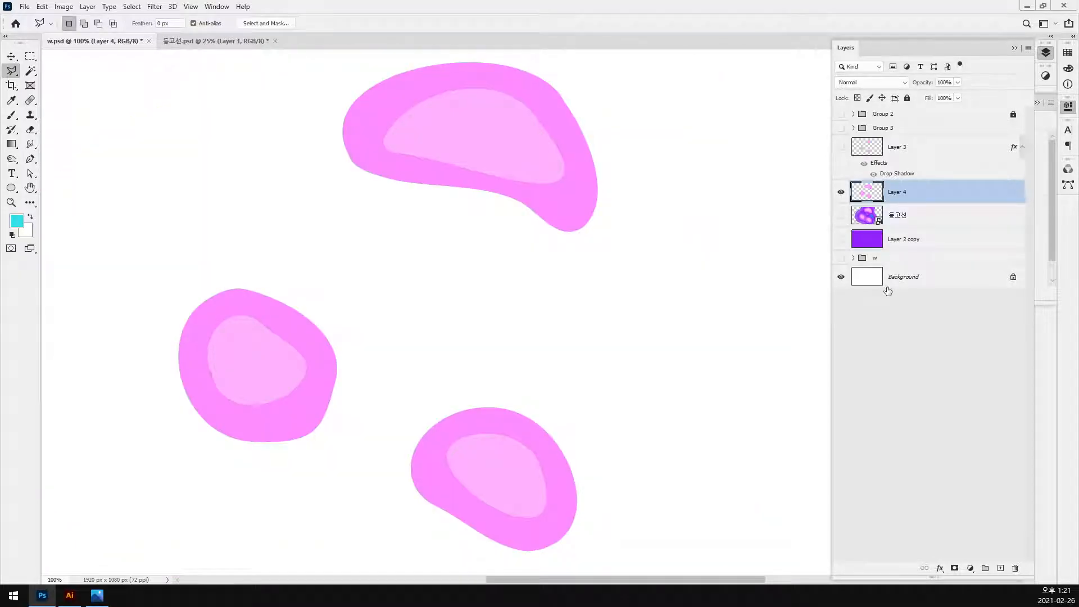
key(v)
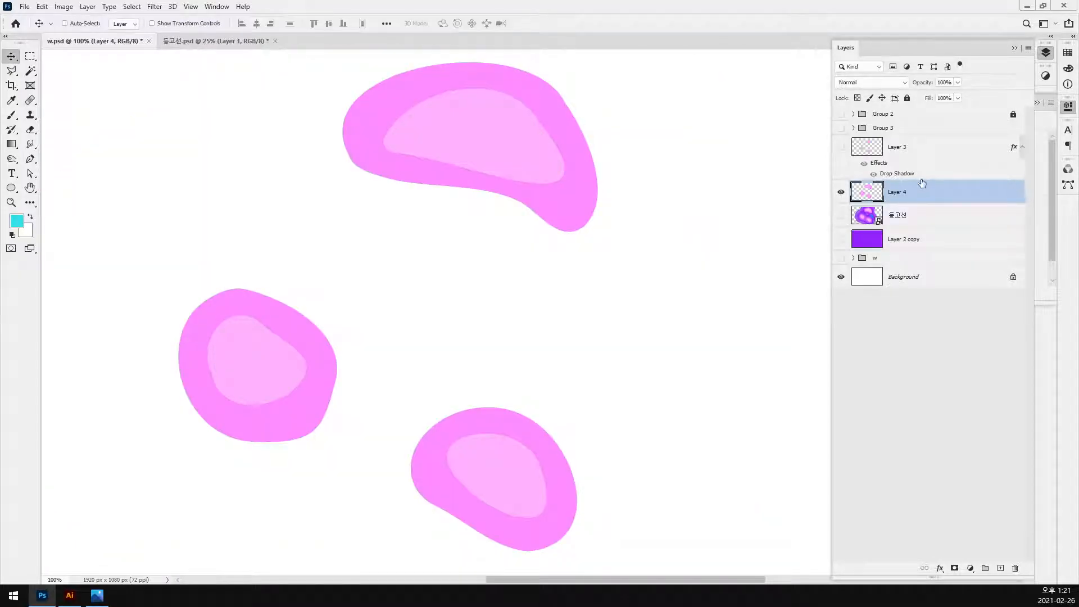
Step: Add a drop shadow to Layer 4 and give it a color overlay in pink #ff7ce5
double_click(948, 195)
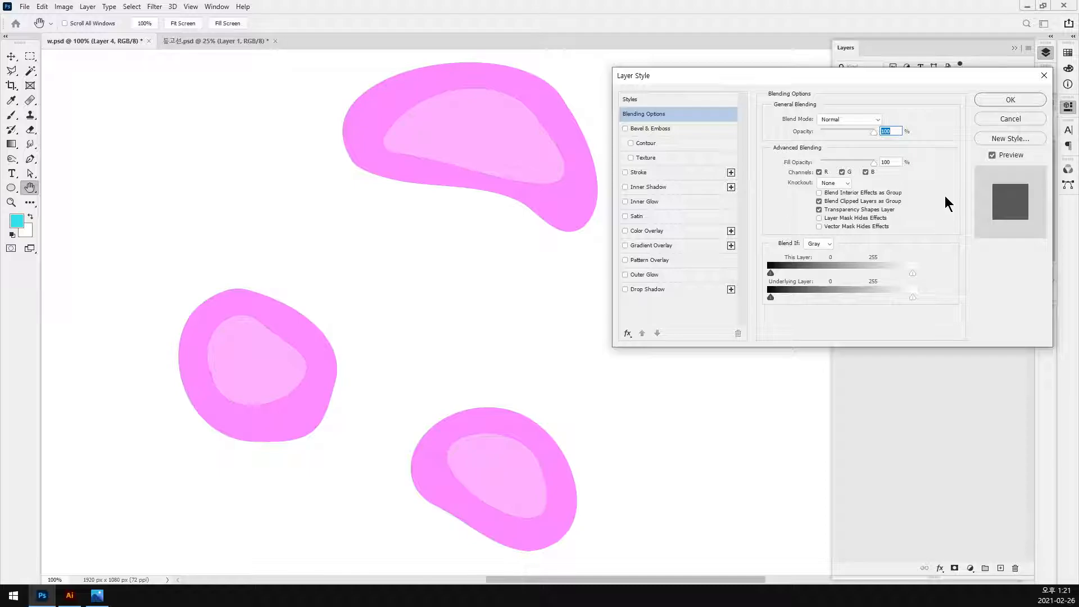
click(650, 289)
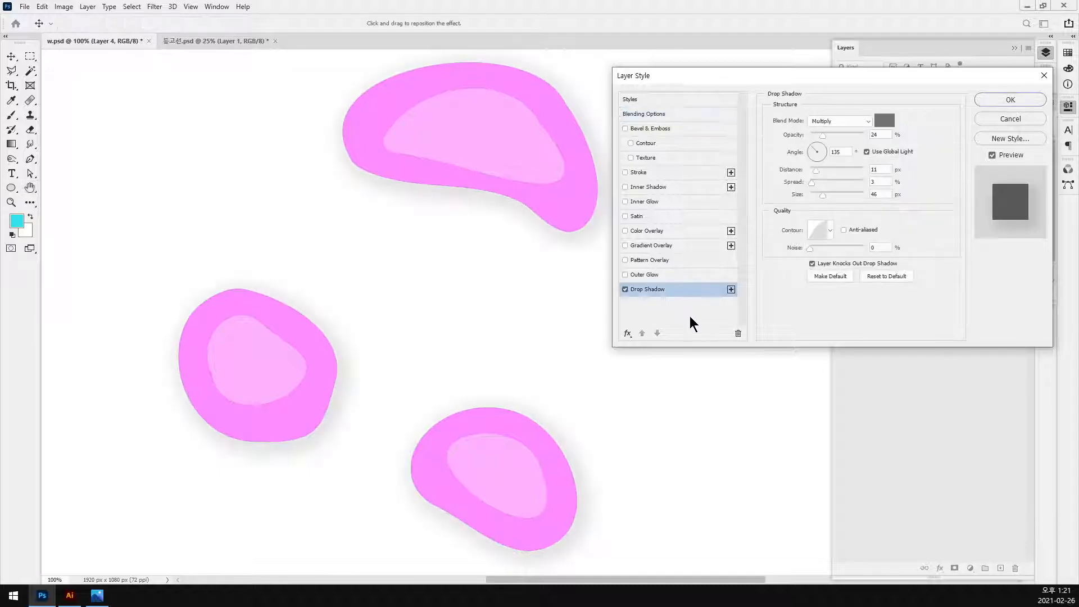
click(657, 230)
click(862, 123)
click(880, 126)
click(882, 126)
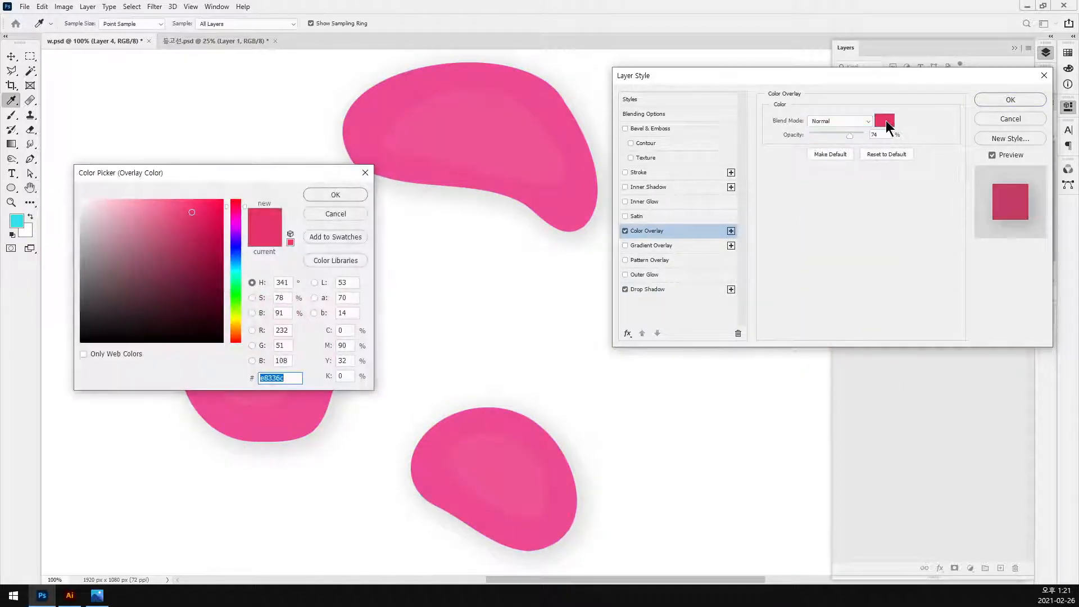
click(233, 218)
click(154, 199)
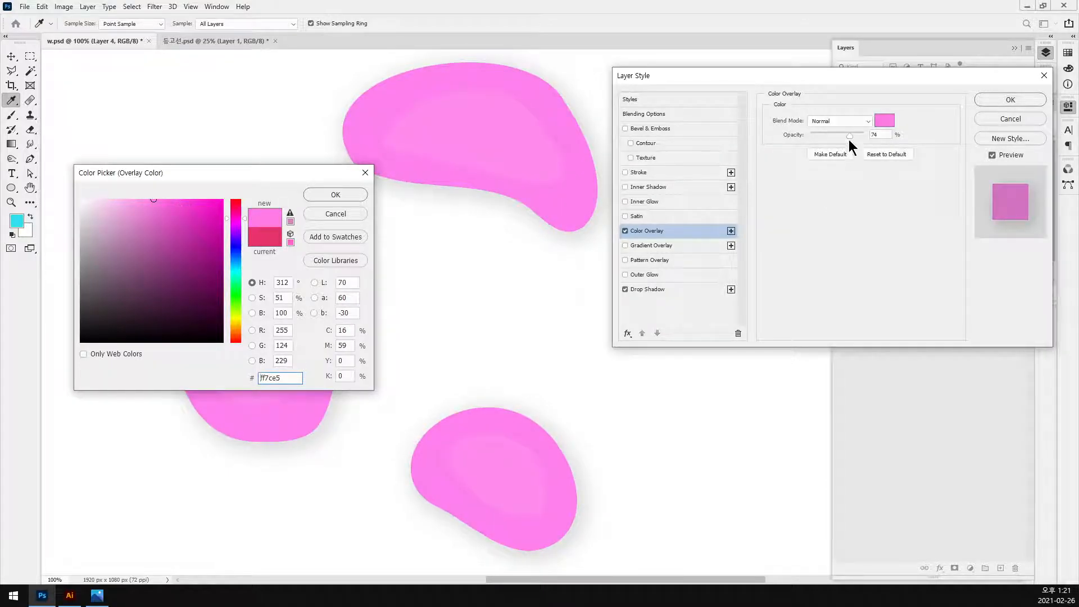
click(328, 195)
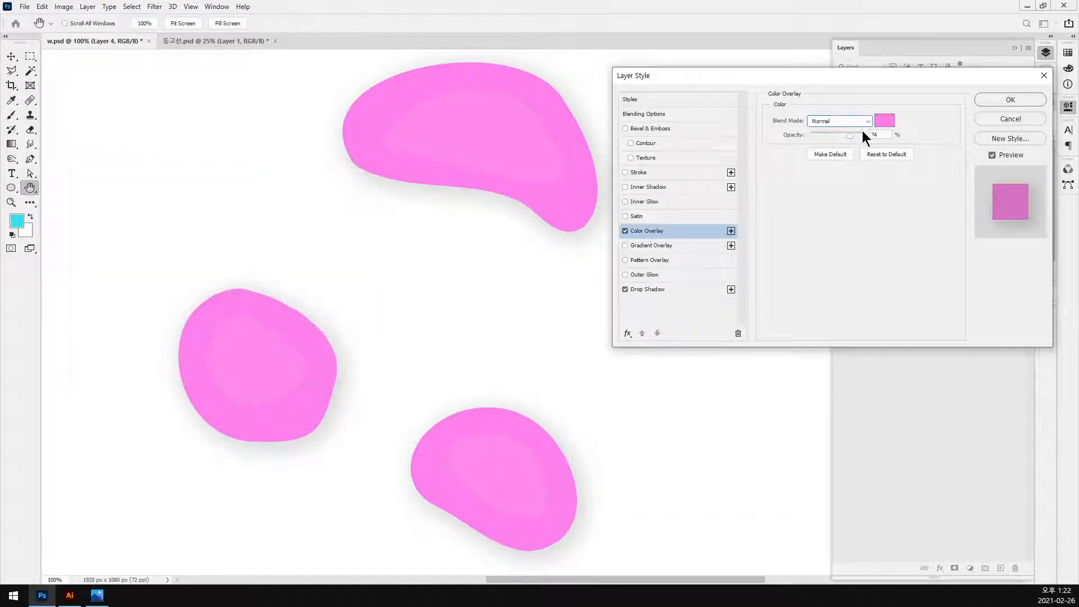
Step: Set Layer 4's color overlay to 100% opacity, keep its blend mode Normal, and apply the layer style
drag(852, 135, 895, 138)
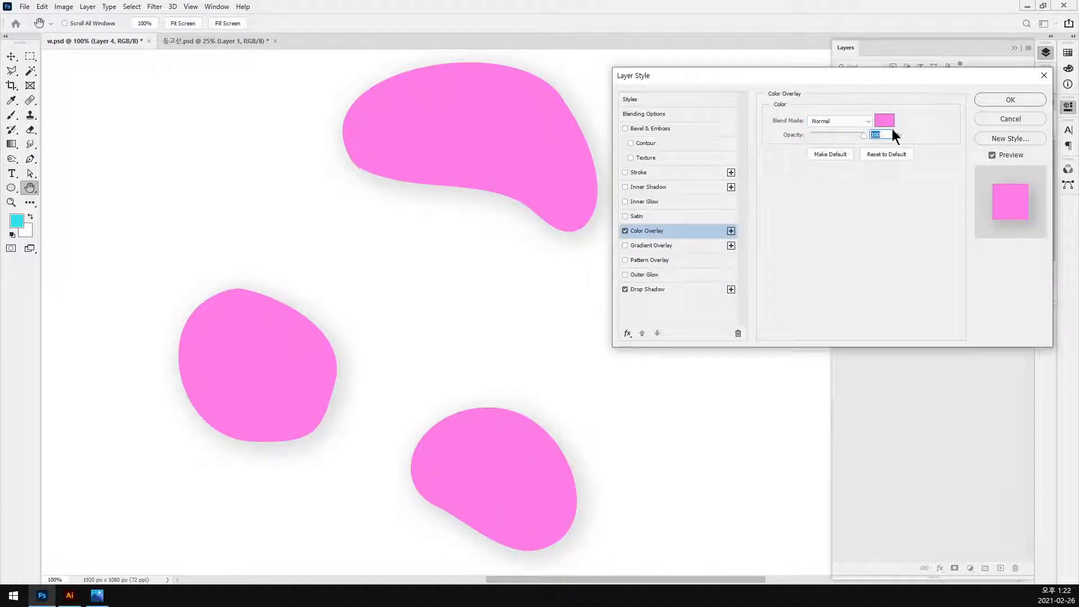
click(815, 120)
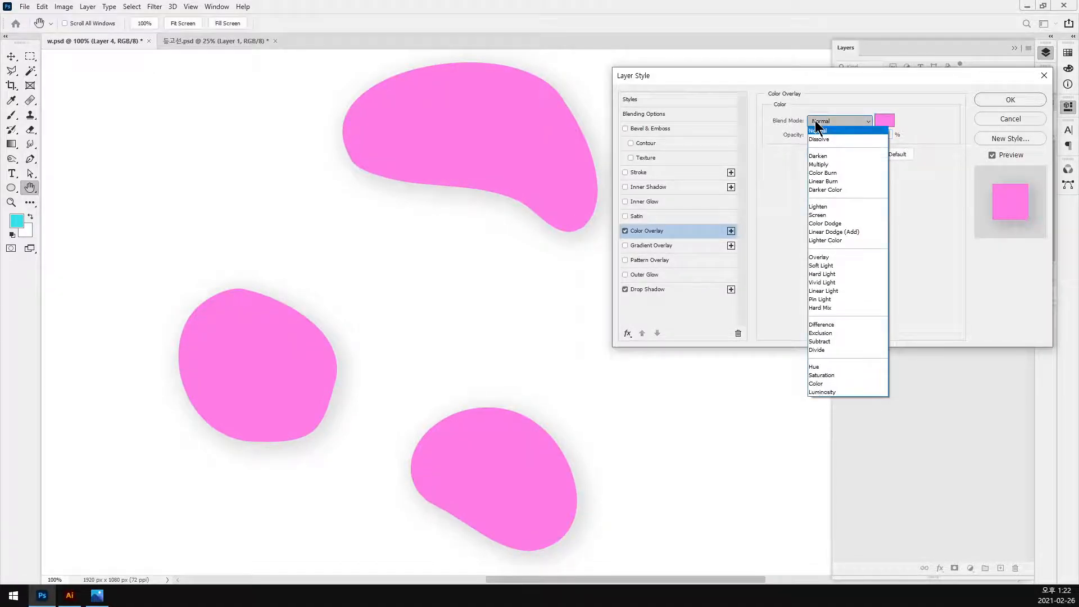
click(814, 121)
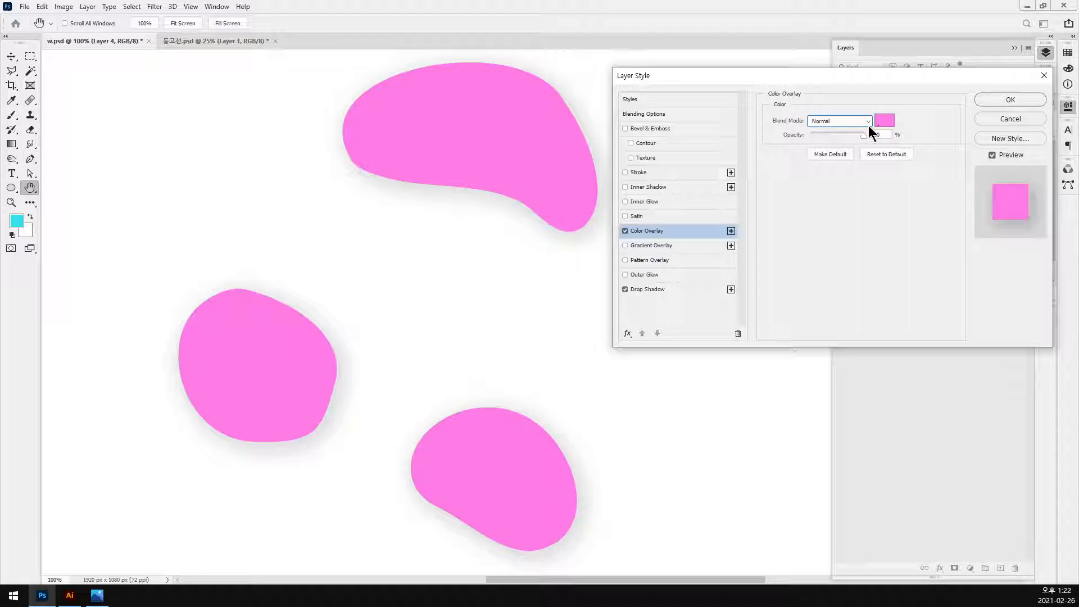
click(1031, 99)
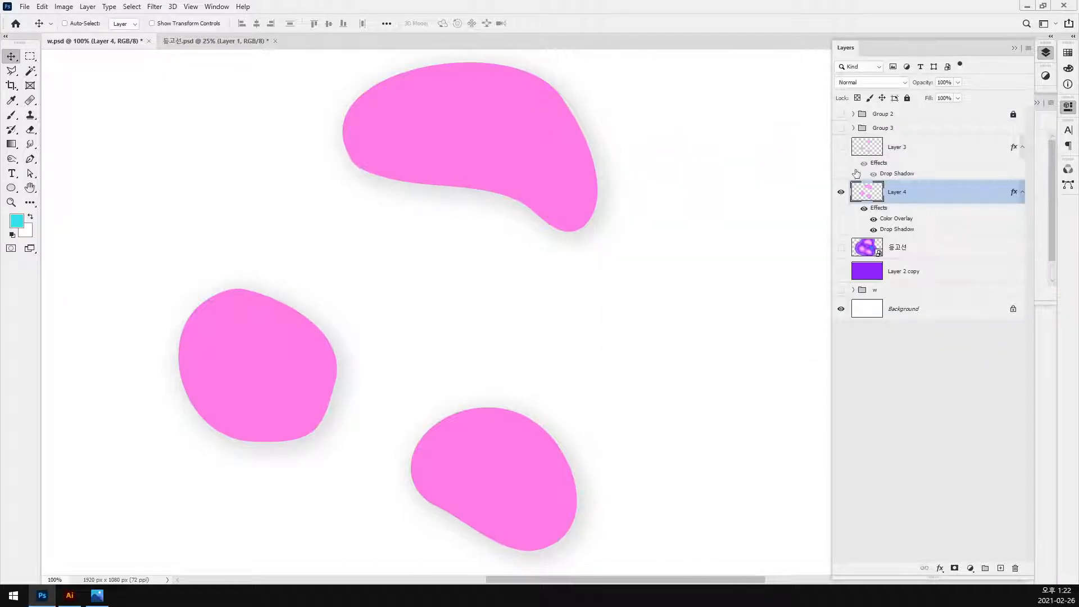
Step: Preview Layer 3 over Layer 4, hide both, and make the 등고선 layer visible and active
click(841, 148)
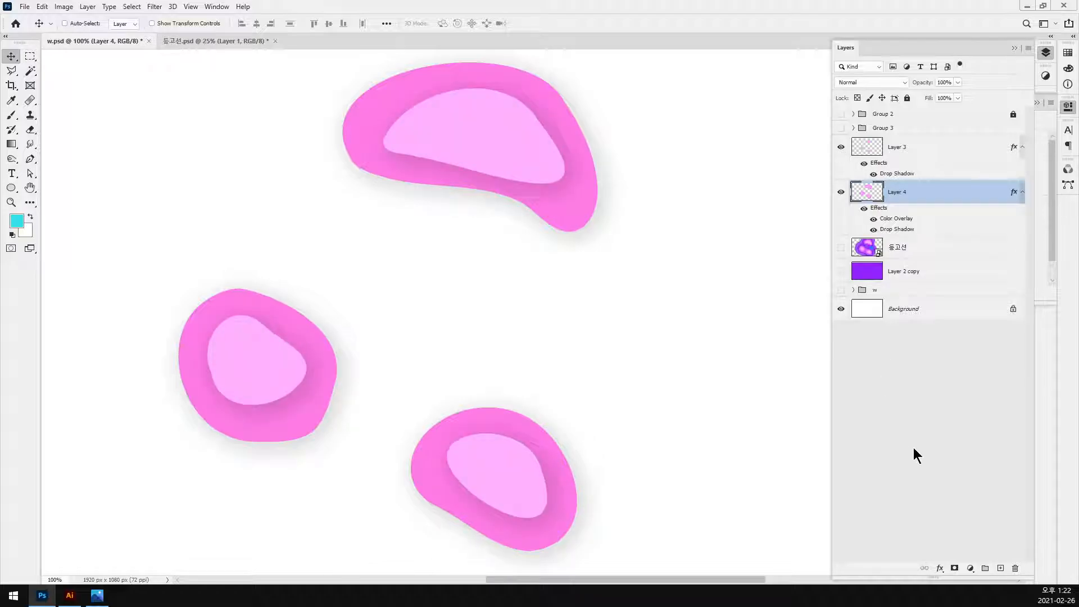
click(841, 148)
click(841, 192)
click(914, 247)
click(841, 248)
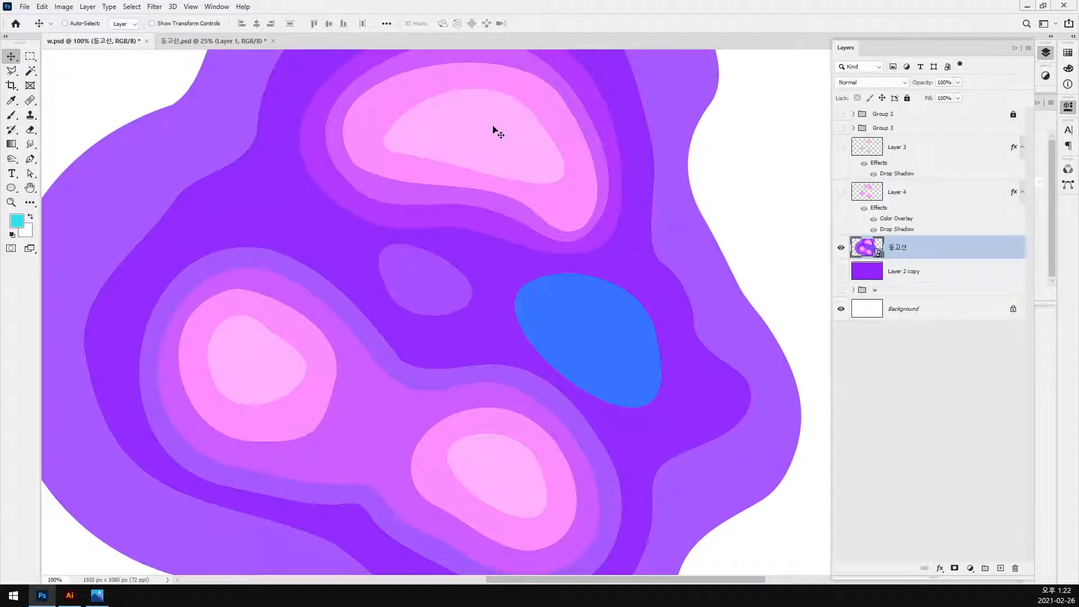
Step: Magic Wand the light pink and pink areas plus the surrounding violet ring, copy them to a new layer, and hide the 등고선 layer
click(31, 71)
click(504, 136)
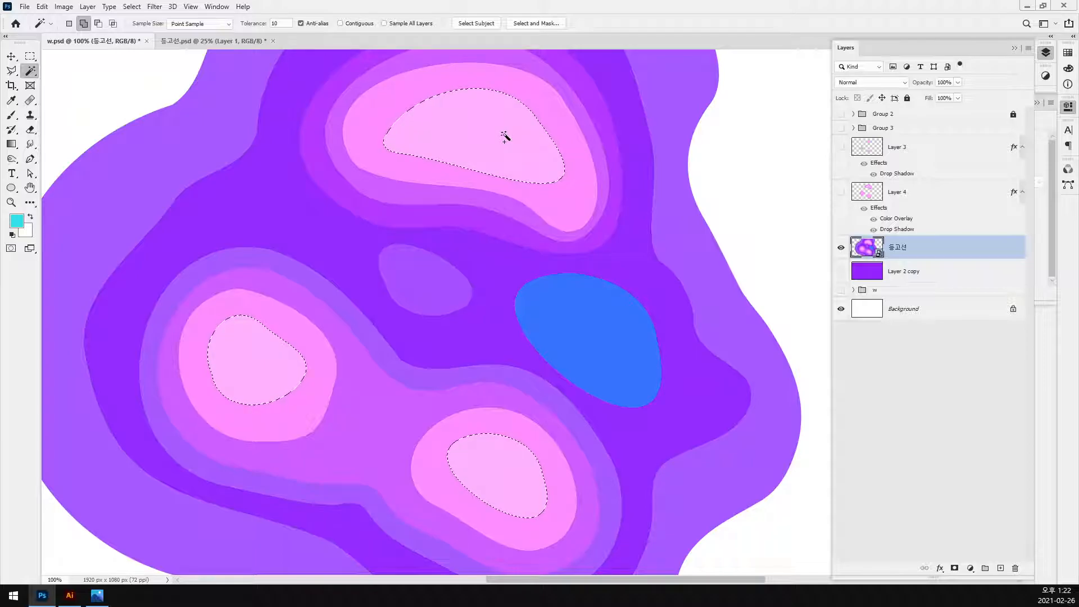
click(558, 125)
click(584, 119)
key(ctrl+minus)
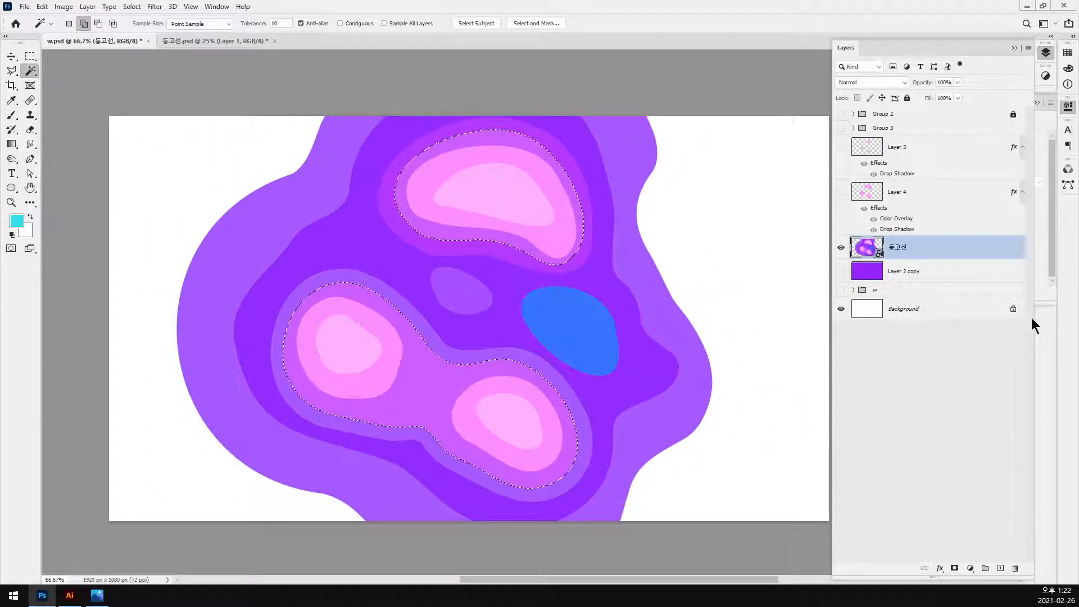
key(ctrl+j)
click(841, 272)
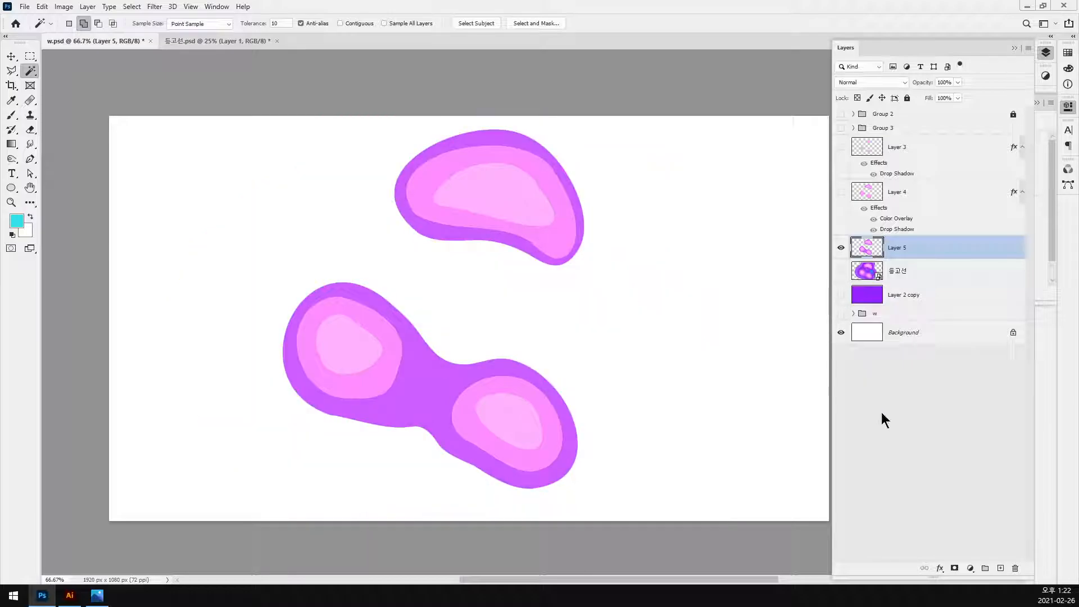
key(ctrl+u)
drag(806, 300, 838, 300)
click(926, 207)
Step: Apply a Normal color overlay in magenta #e156c5 at 100% opacity and a 24% Multiply drop shadow to Layer 5
double_click(947, 271)
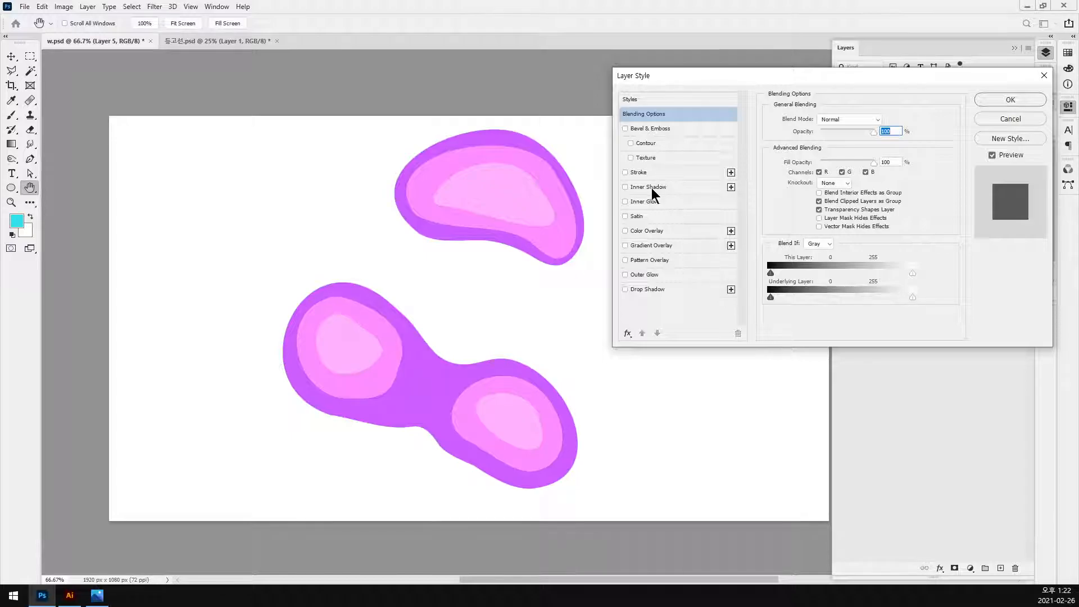
click(651, 231)
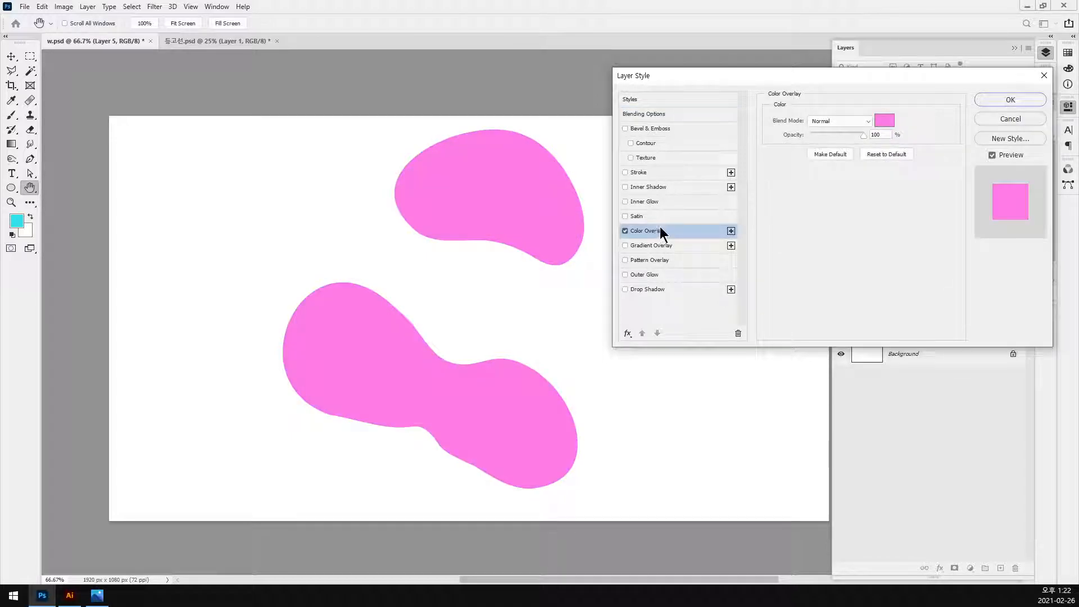
click(881, 122)
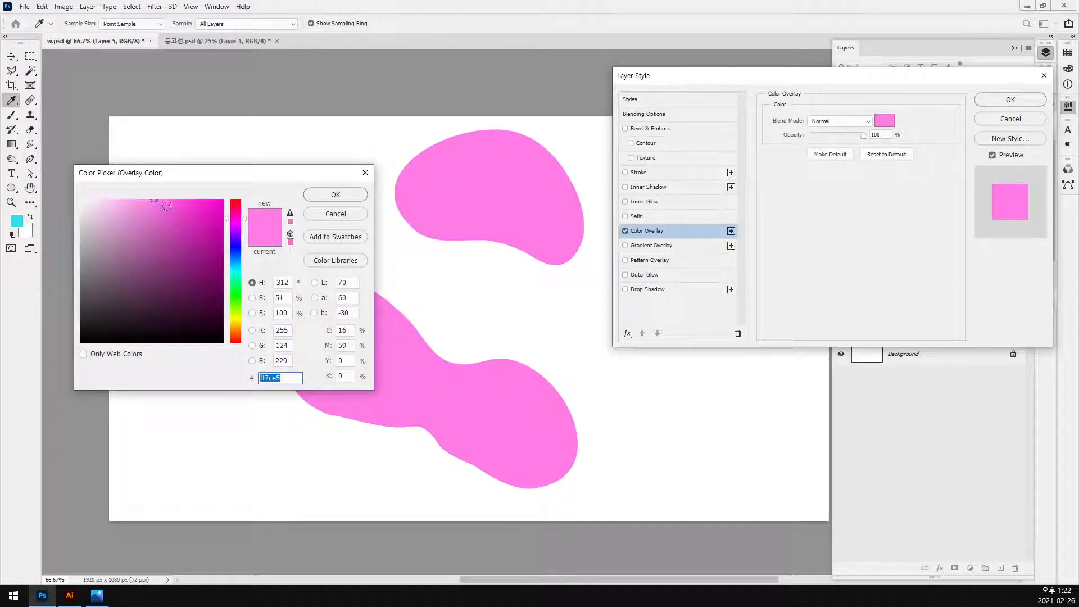
click(169, 204)
click(160, 211)
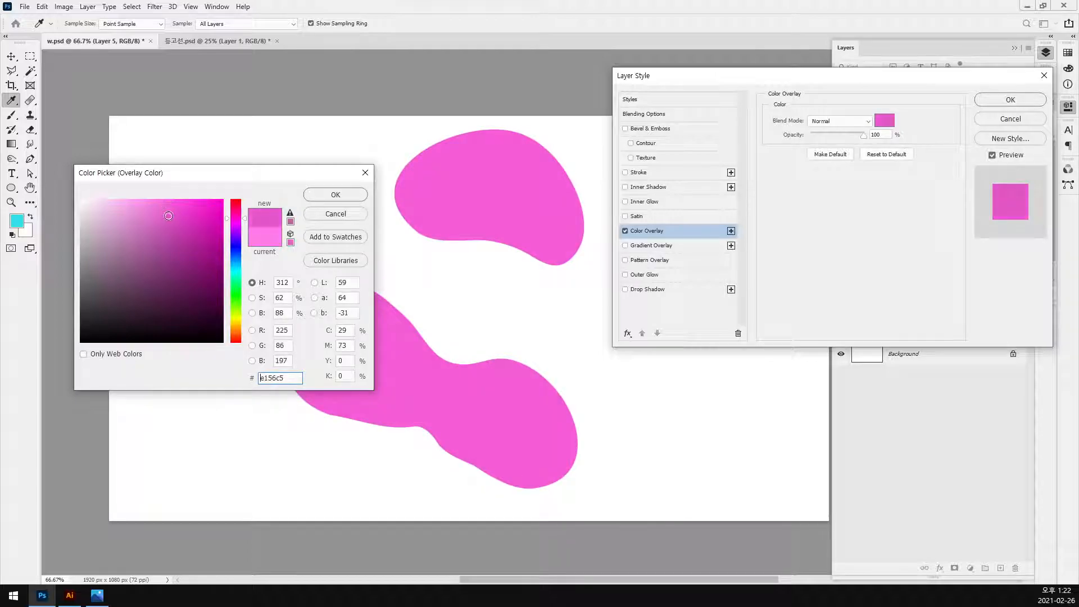
click(336, 195)
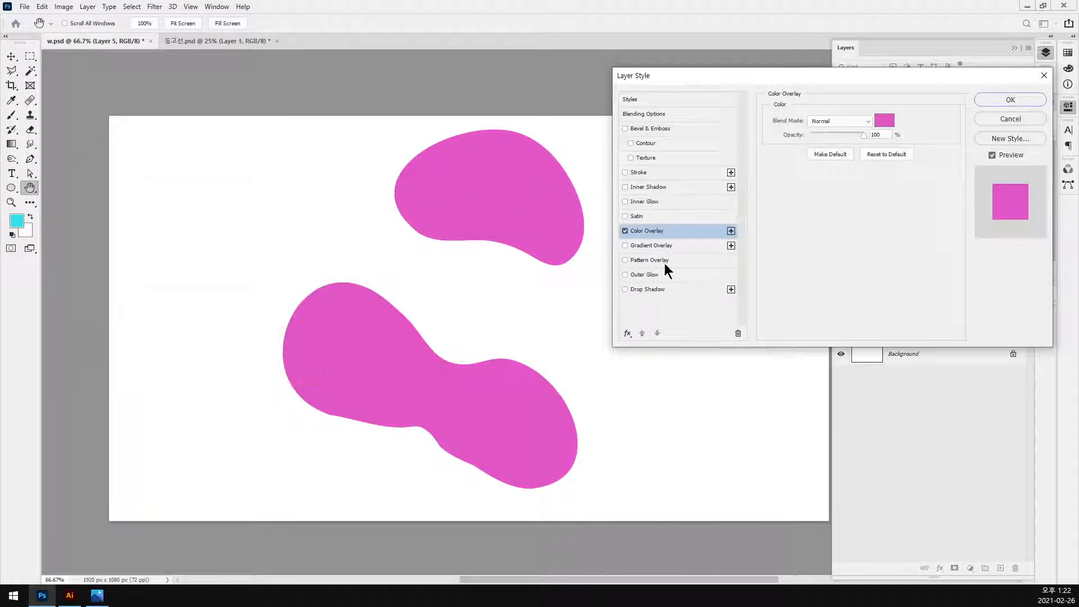
click(642, 291)
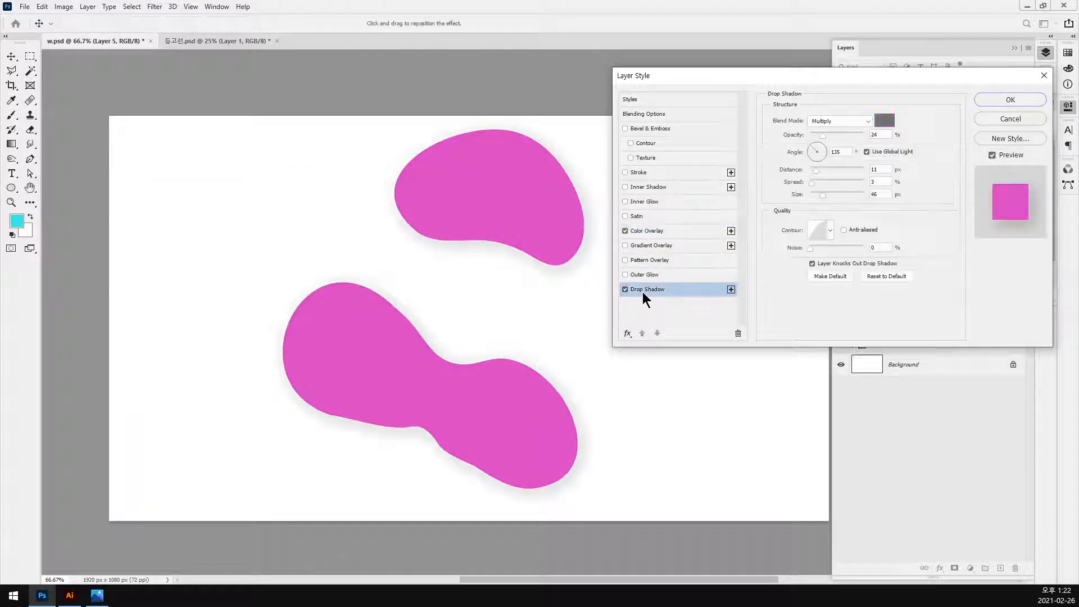
click(1022, 99)
Step: Show Layer 4, Layer 3, the 등고선 layer and Group 2 to see the stacked shapes inside the letter B
click(840, 192)
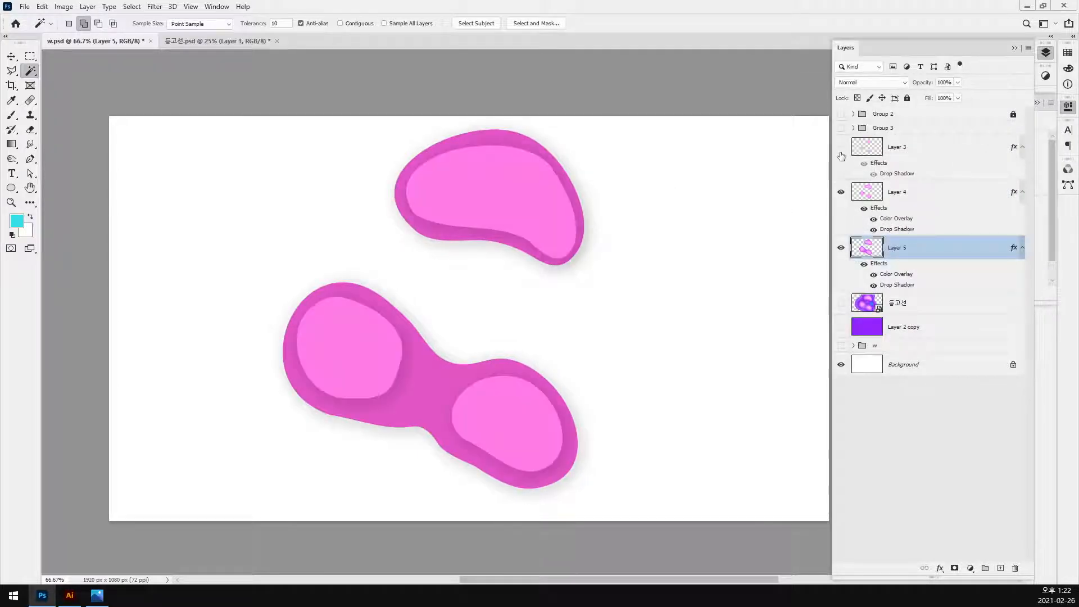
click(842, 148)
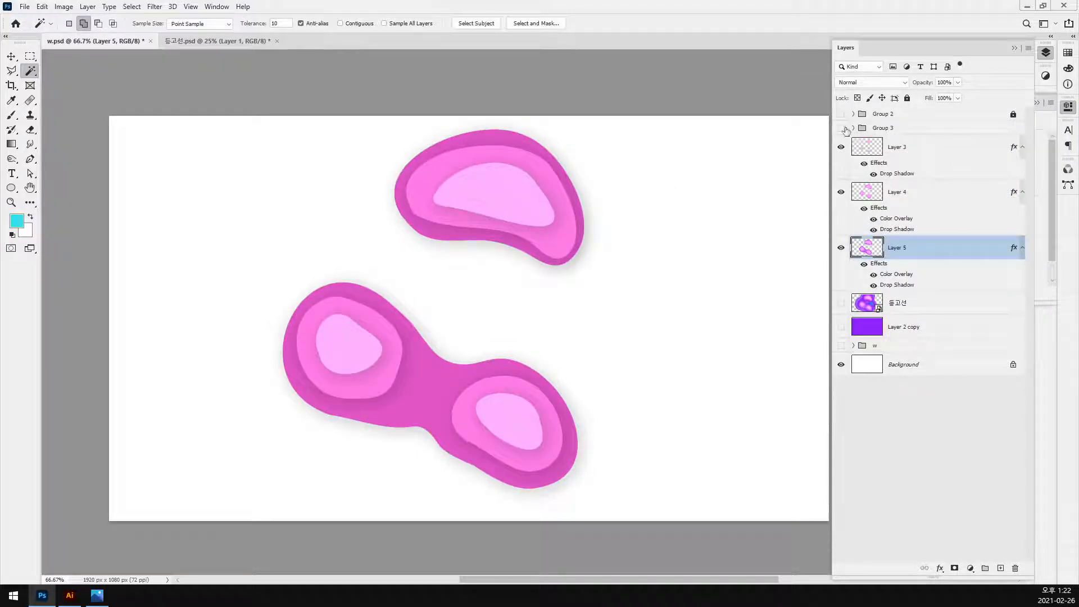
click(842, 303)
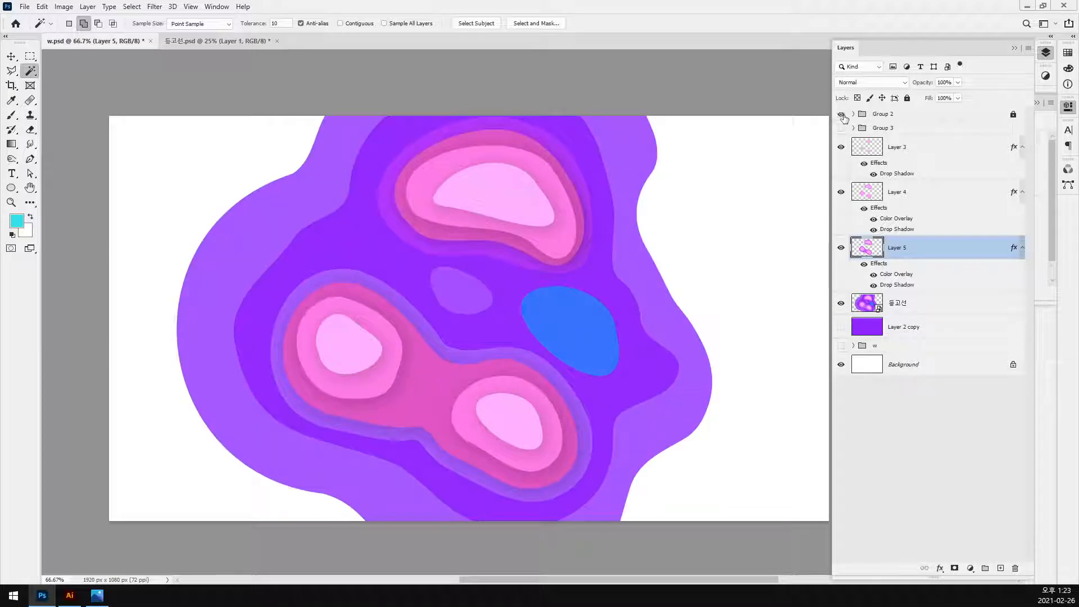
click(841, 114)
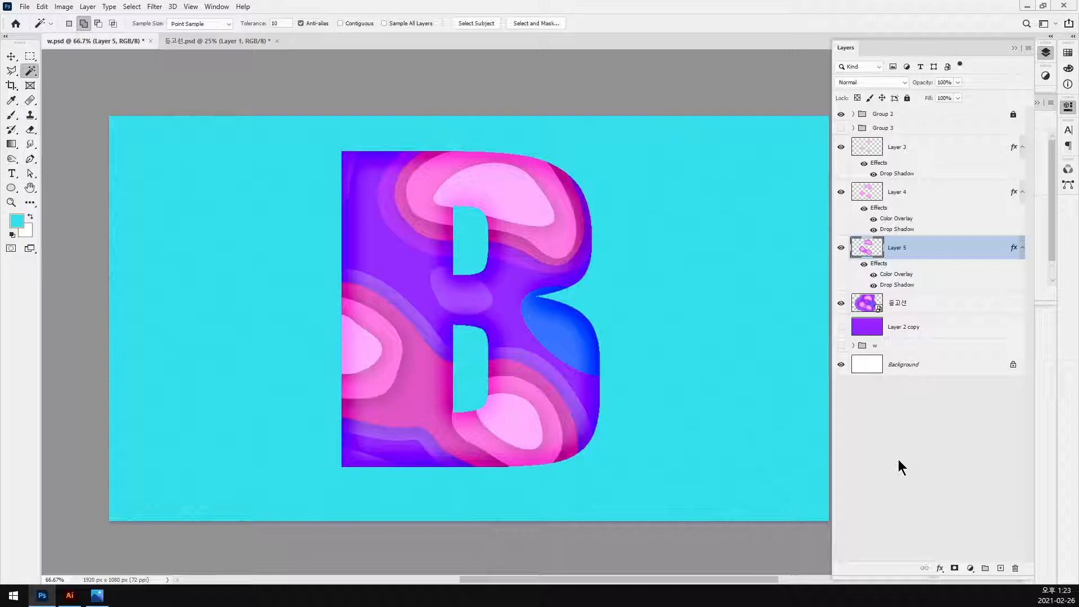
Step: Make Layer 2 copy visible and move it above Layer 3 in the layer stack
click(11, 56)
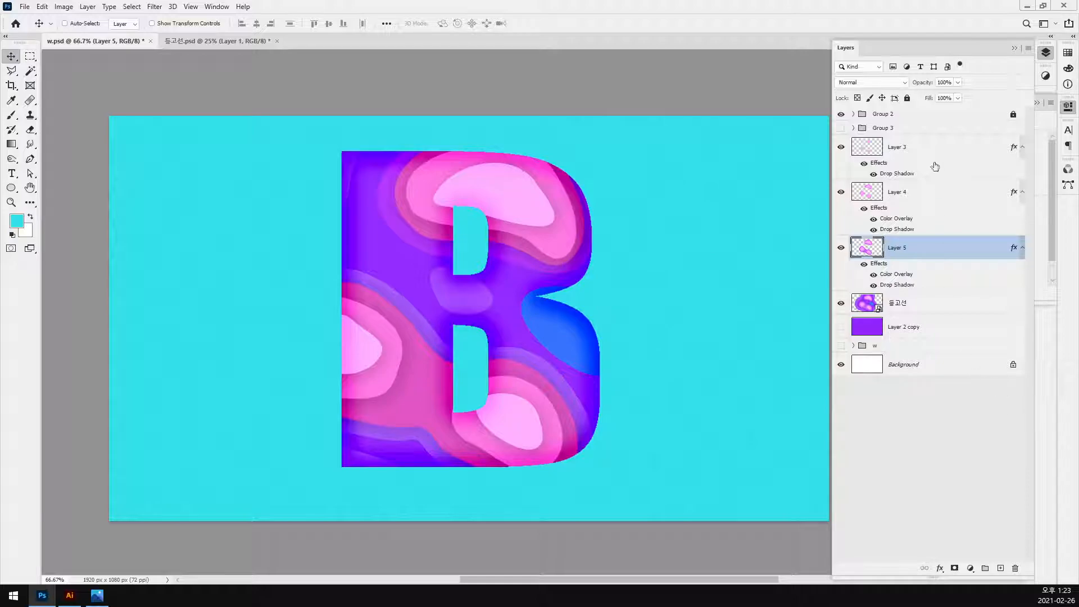
click(933, 329)
click(840, 327)
drag(907, 331, 913, 147)
Step: Group Layer 3, Layer 4 and Layer 5
click(932, 172)
shift+click(937, 275)
key(ctrl+g)
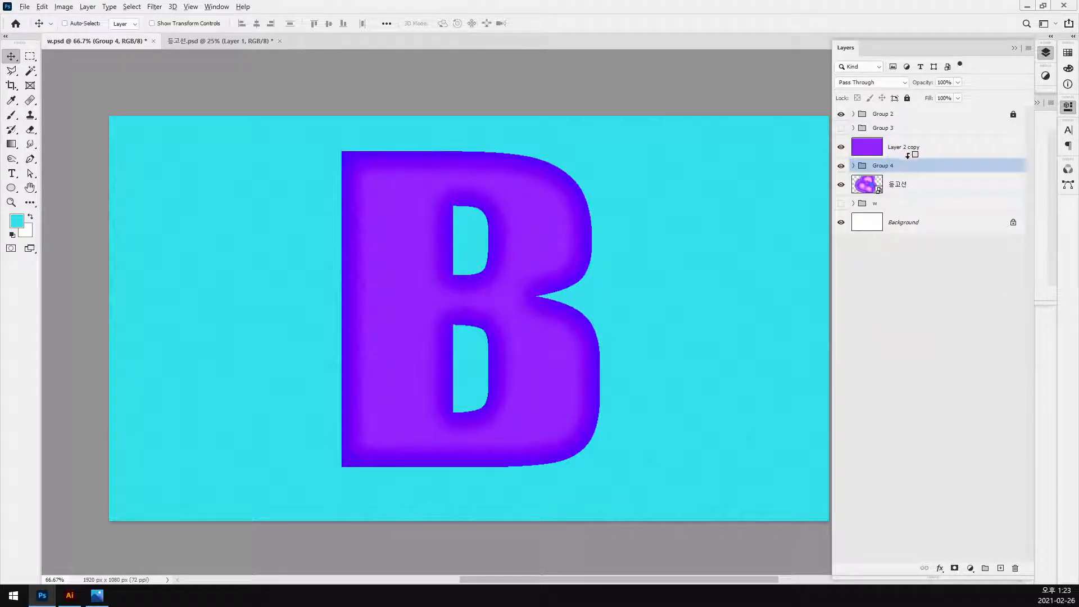
Step: Try clipping Layer 2 copy to Group 4, release the clipping mask, and delete Layer 2 copy
alt+click(907, 155)
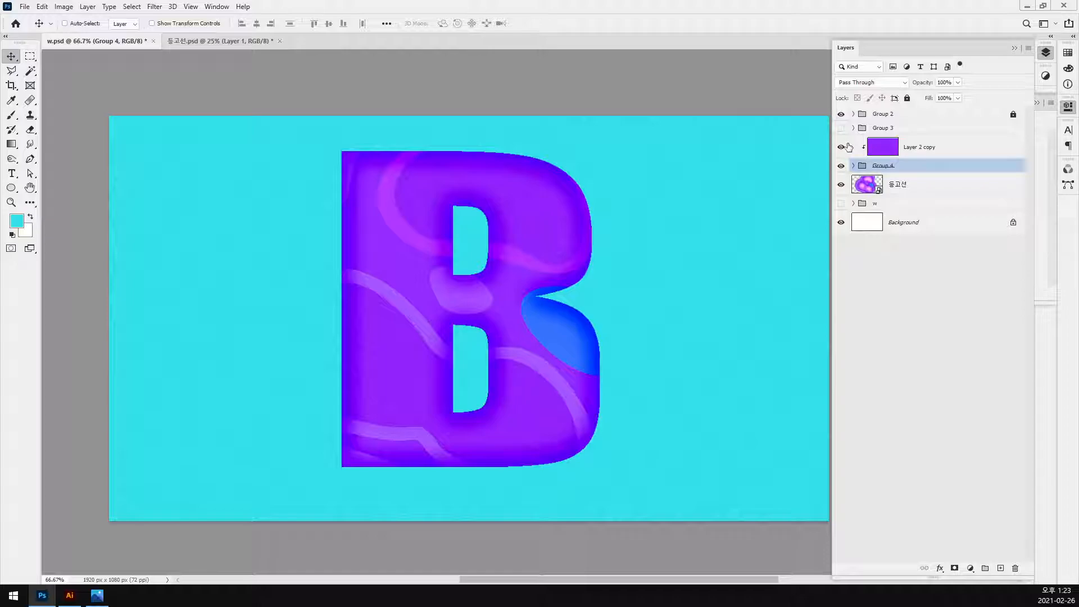
alt+click(938, 157)
click(913, 150)
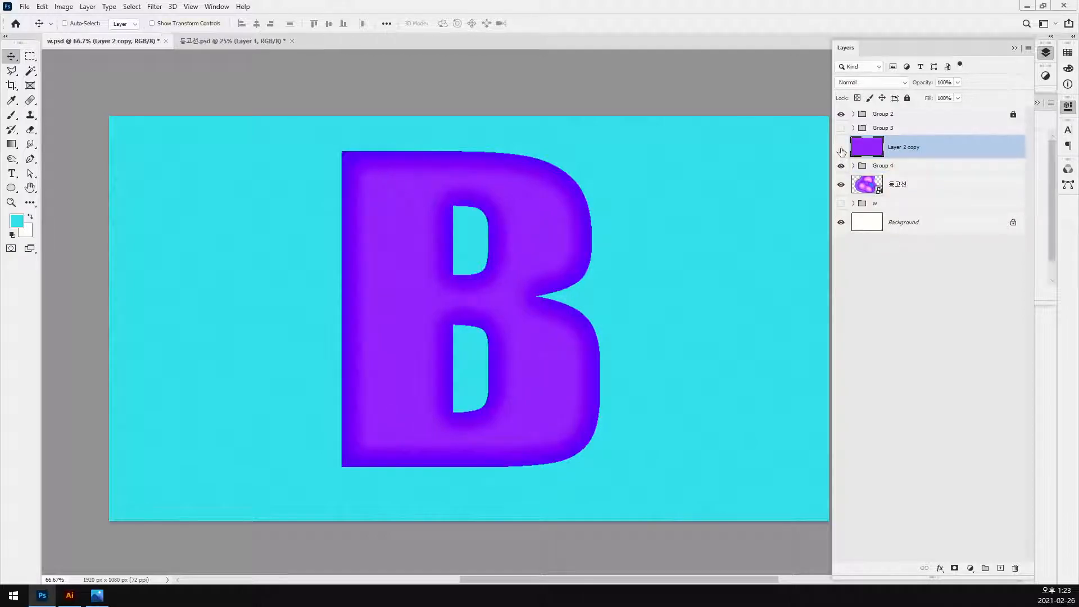
click(841, 150)
key(Delete)
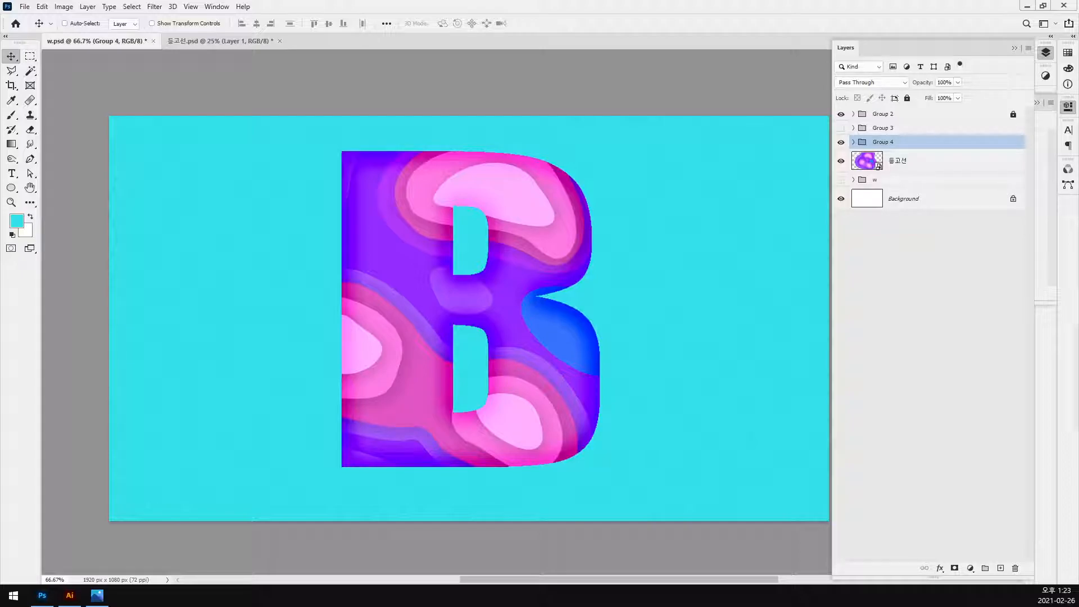
Step: Browse the paper-cut reference images in the Photos viewer and switch to the 등고선 artwork in Illustrator
key(super+shift+Left)
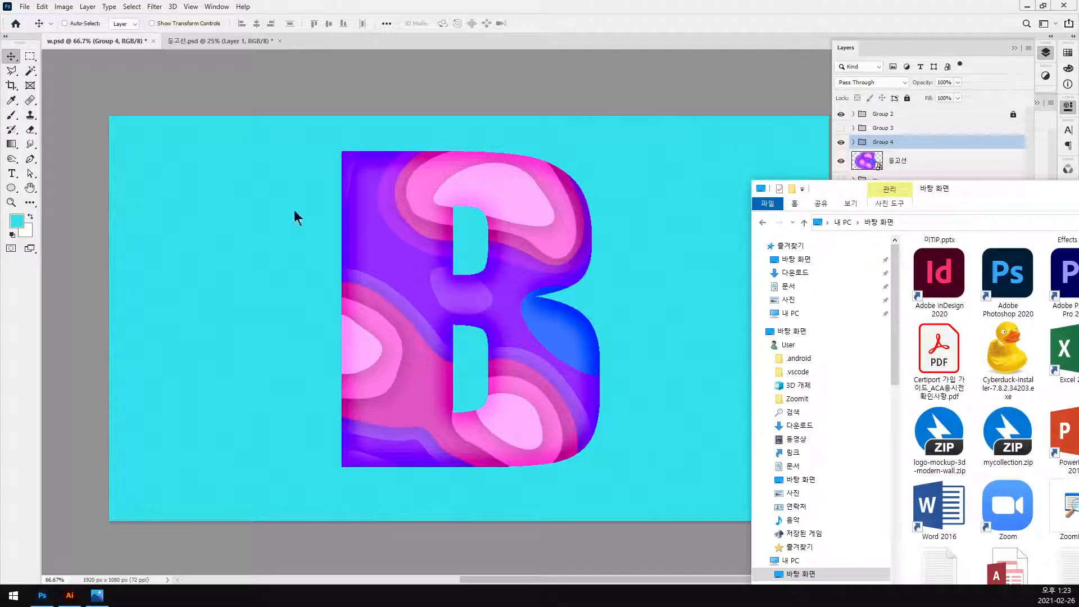
click(311, 194)
click(97, 596)
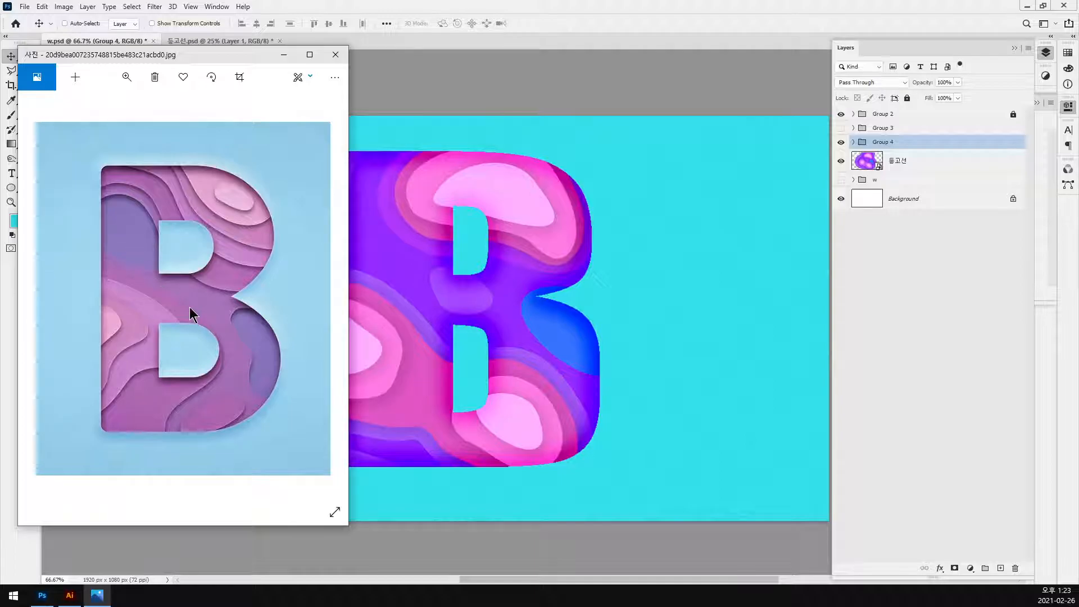
scroll(191, 312, down, 1)
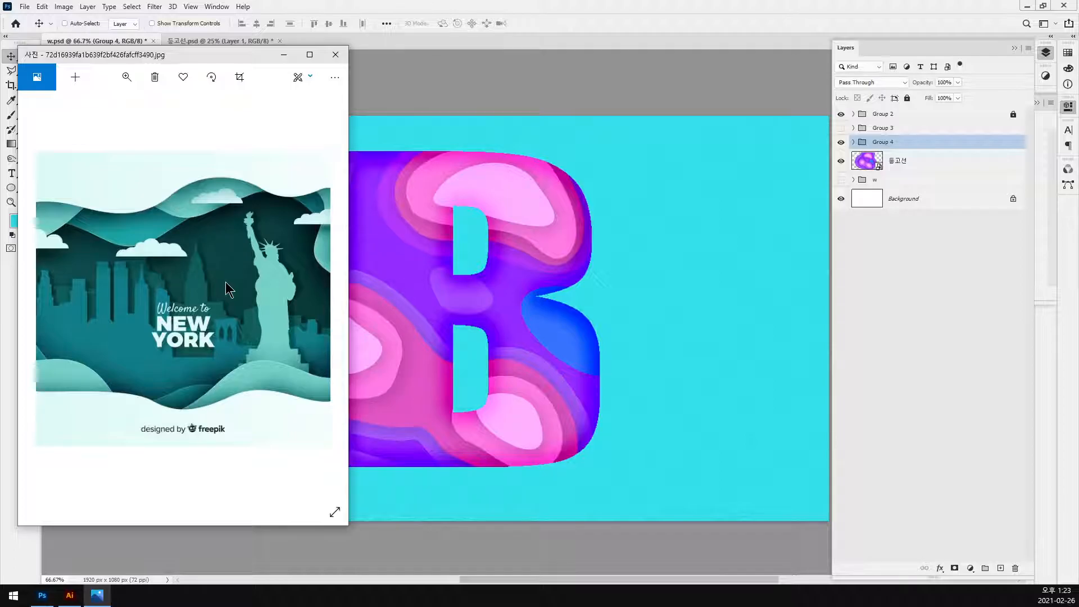
scroll(227, 290, down, 1)
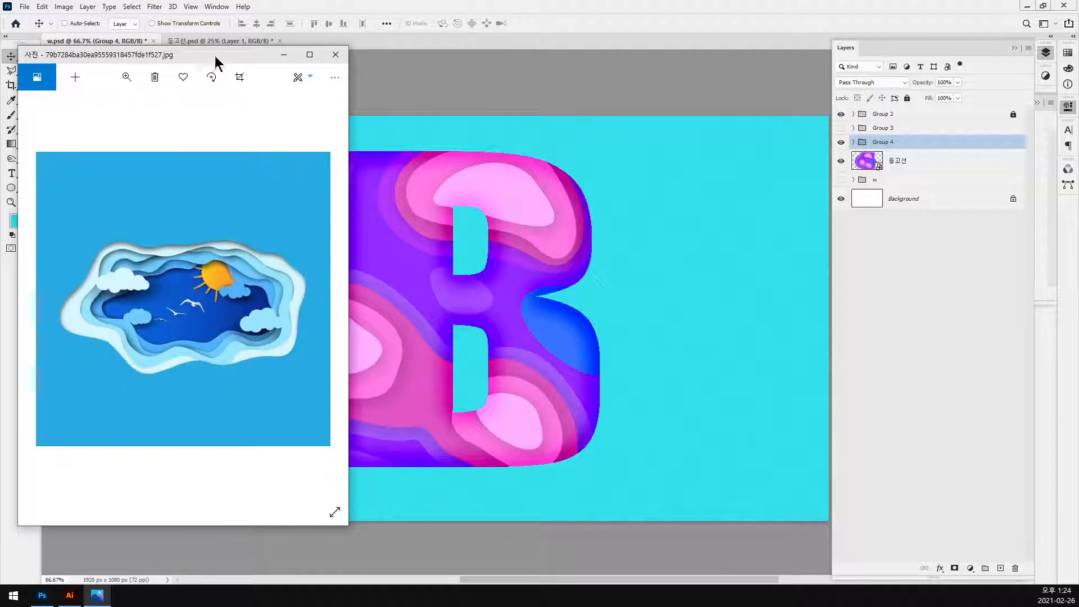
drag(214, 57, 465, 28)
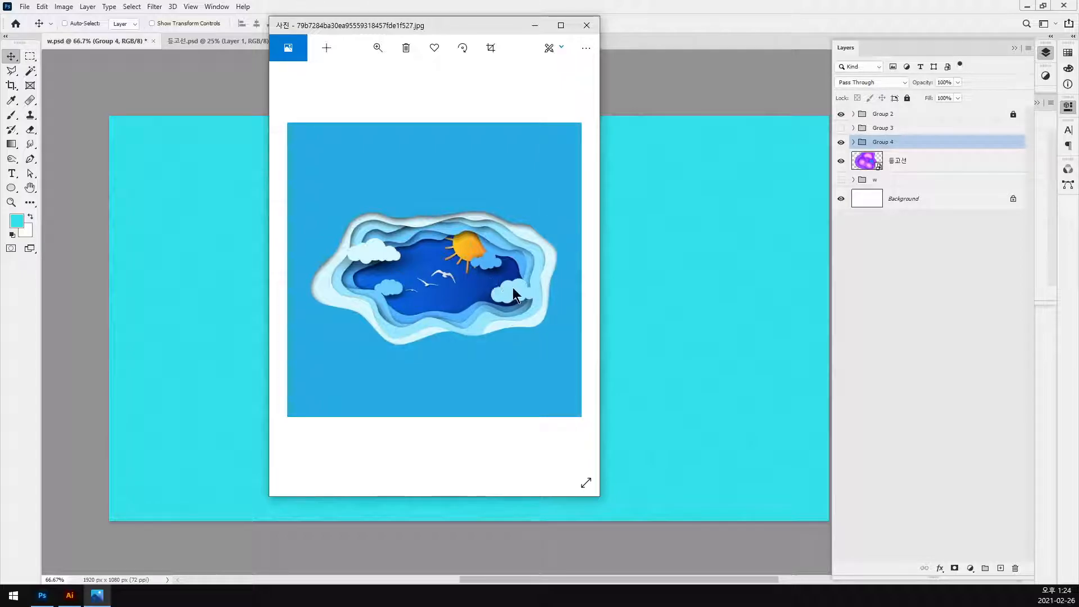
click(69, 595)
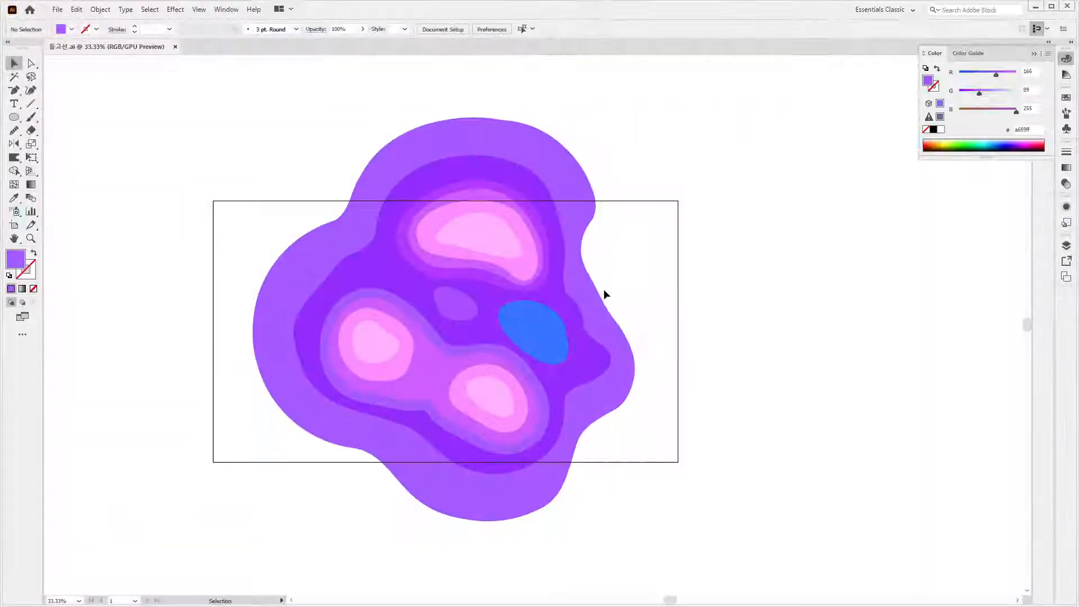
Step: Move the blue shape and the topmost light pink shape out of the contour artwork to the empty area beside the artboard
click(545, 344)
shift+click(500, 248)
drag(499, 251, 782, 220)
click(750, 354)
drag(669, 371, 408, 404)
ctrl+click(556, 359)
ctrl+click(556, 359)
drag(396, 265, 407, 395)
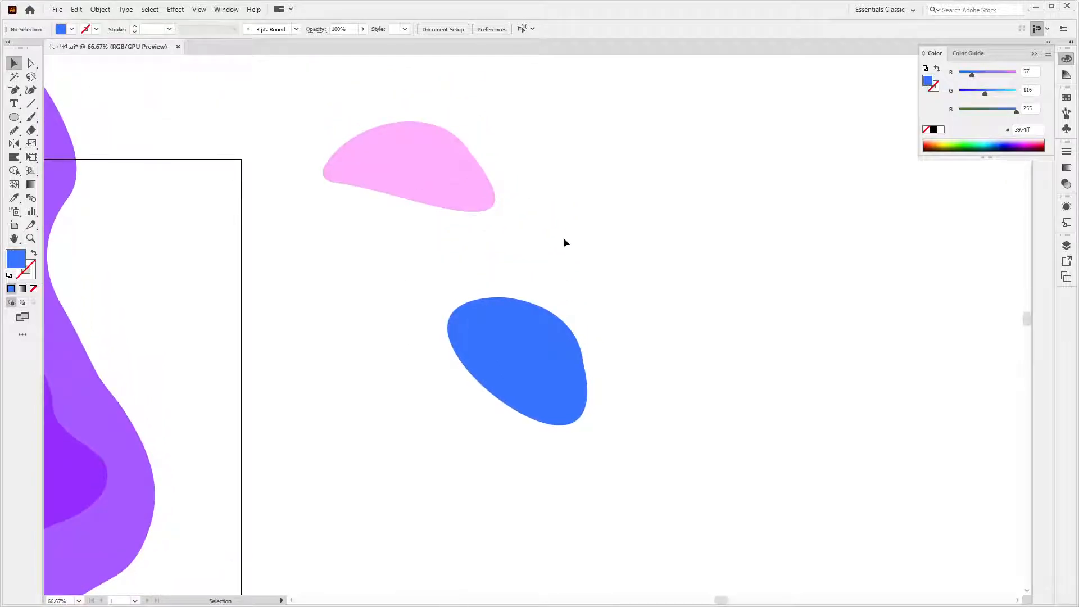
Step: Apply a Multiply drop shadow to the pink shape with 75% opacity, 7 px offsets and a 10 px blur
click(482, 201)
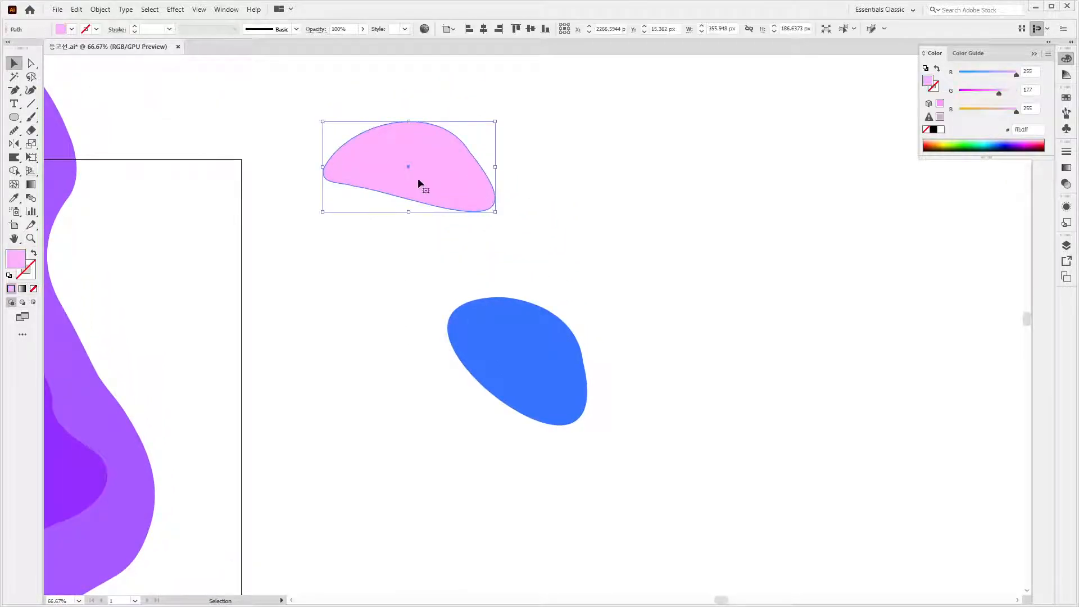
click(174, 10)
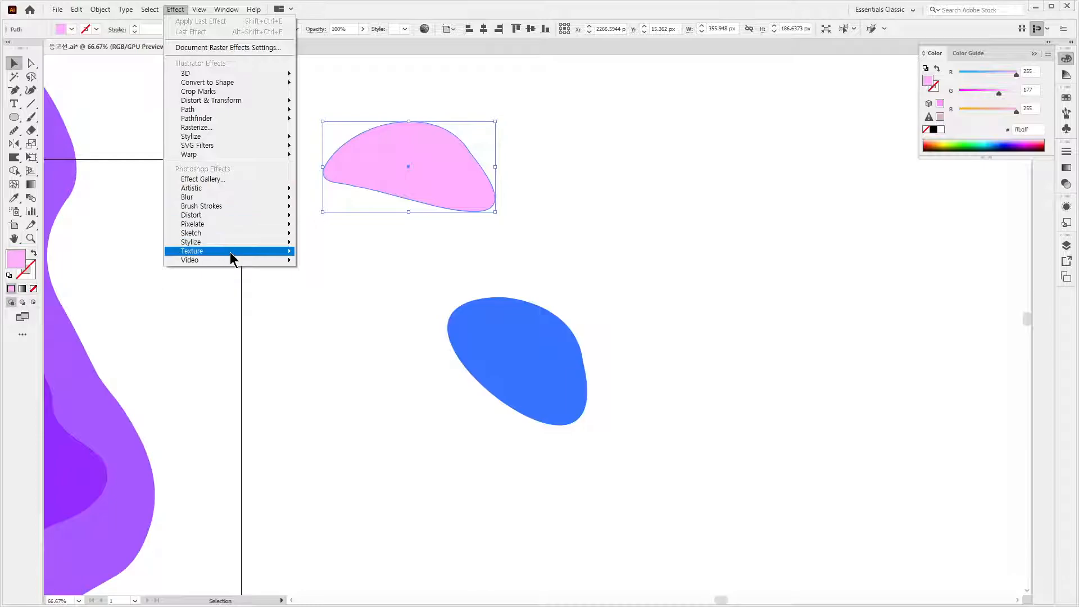
mouse_move(231, 206)
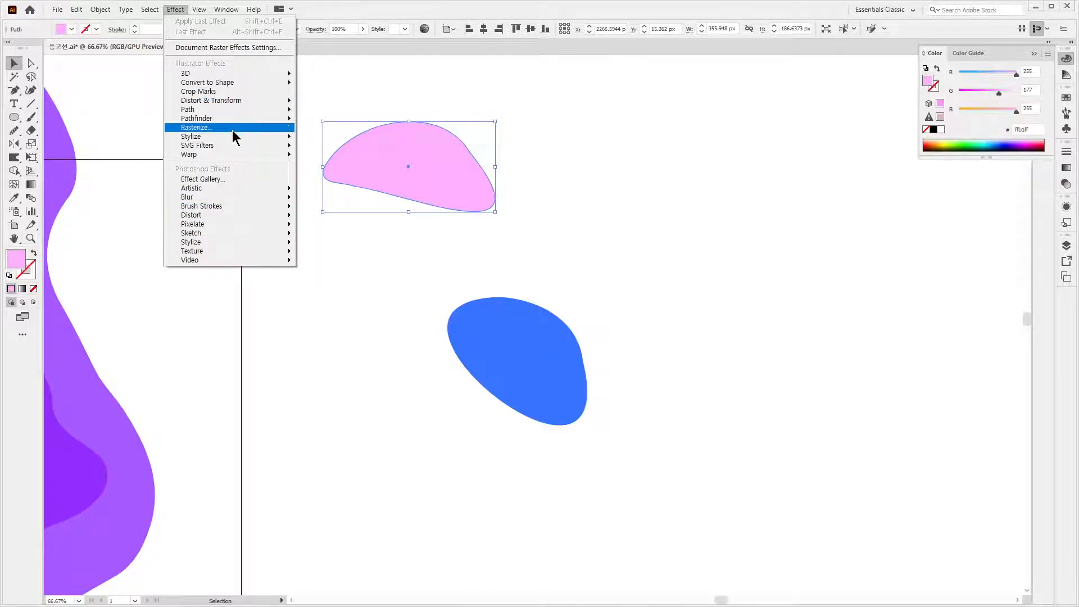
mouse_move(231, 135)
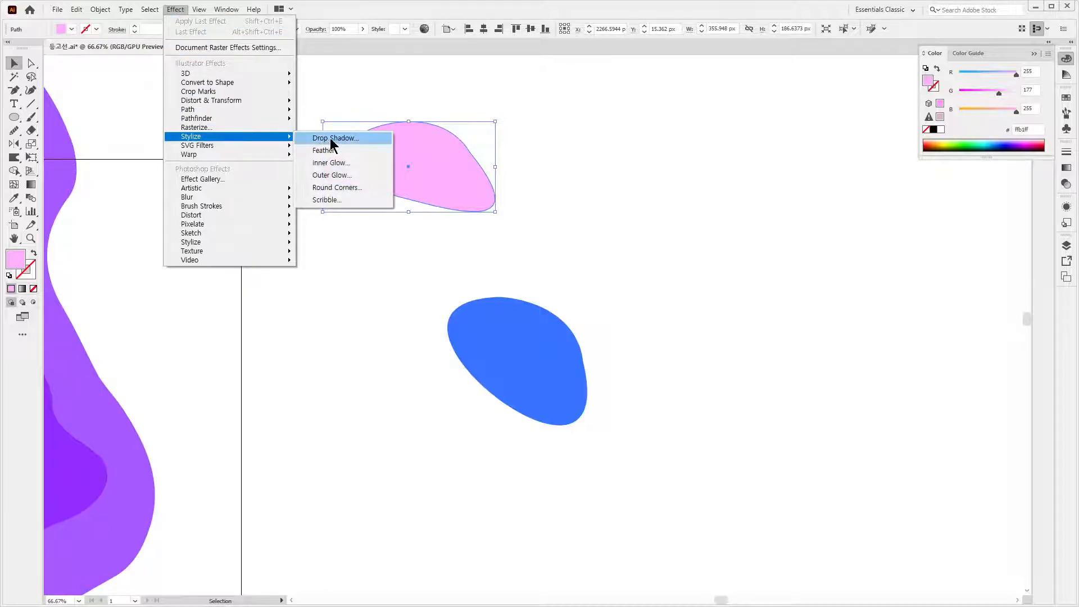
click(352, 142)
drag(522, 316, 606, 101)
click(565, 191)
double_click(567, 198)
text(10)
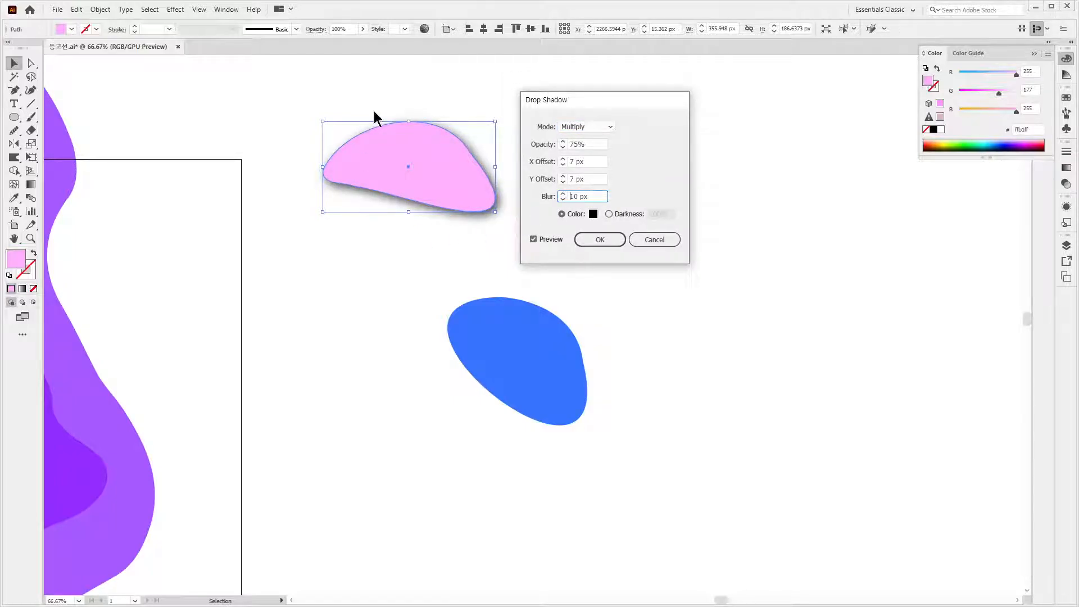
click(617, 241)
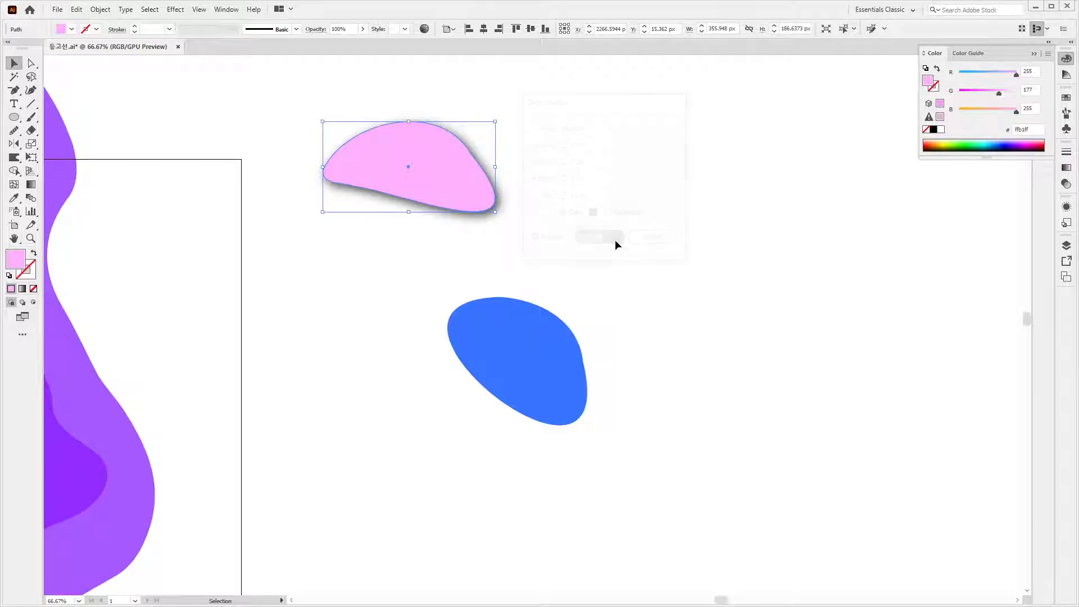
click(174, 10)
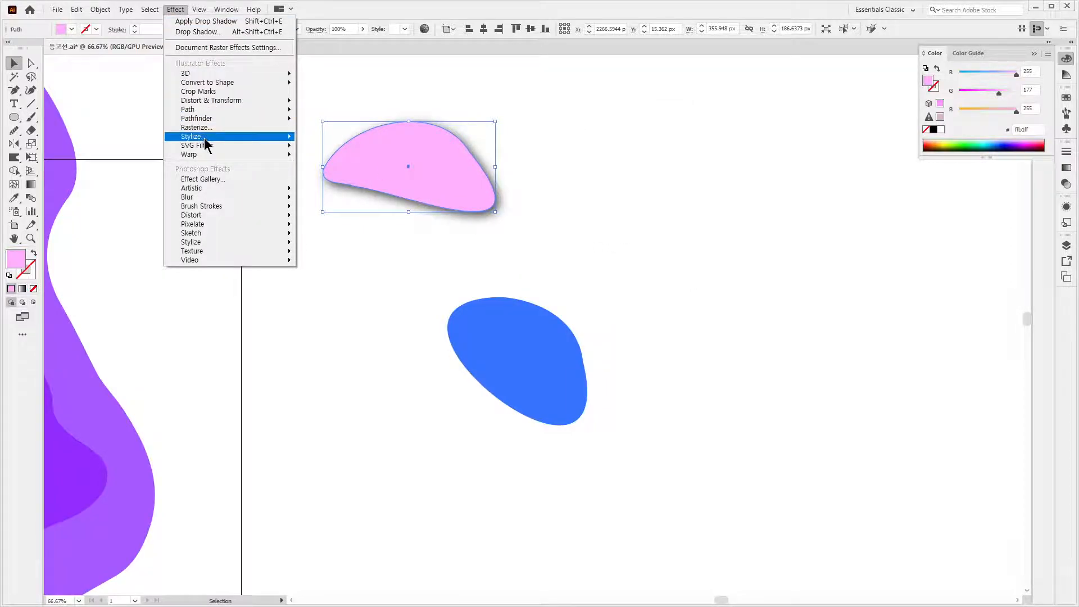
mouse_move(224, 138)
click(334, 139)
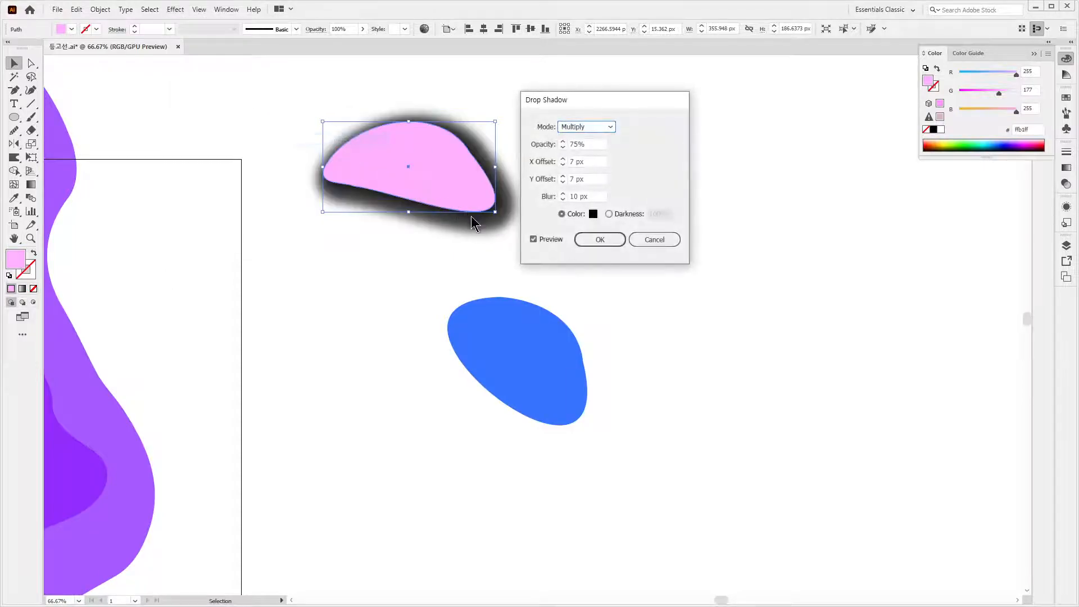
click(661, 238)
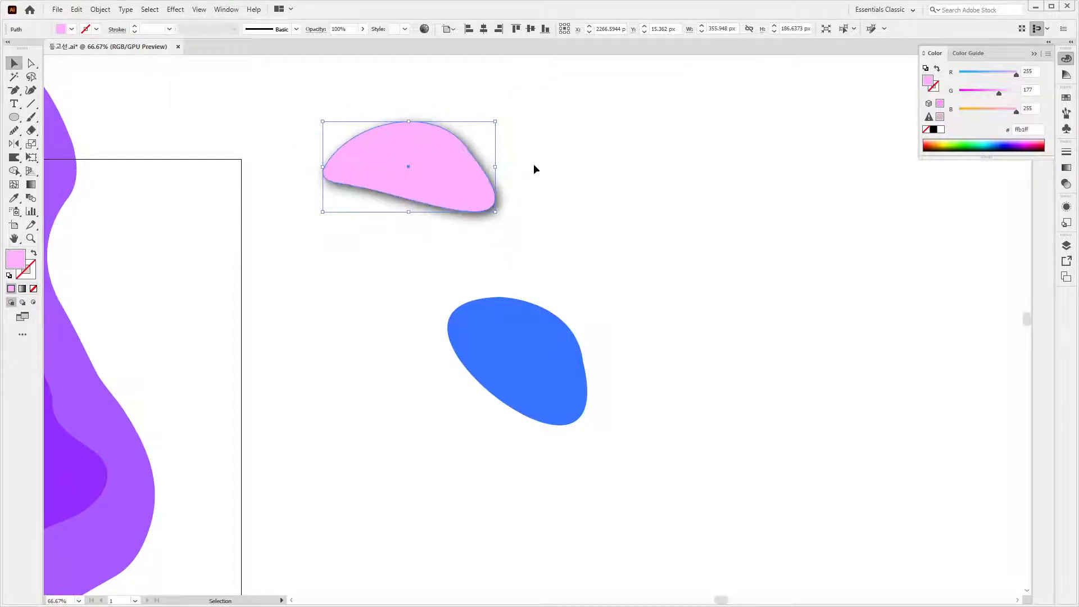
Step: Edit the pink shape's existing drop shadow from its appearance attributes, setting the blur to 8 px
click(1066, 59)
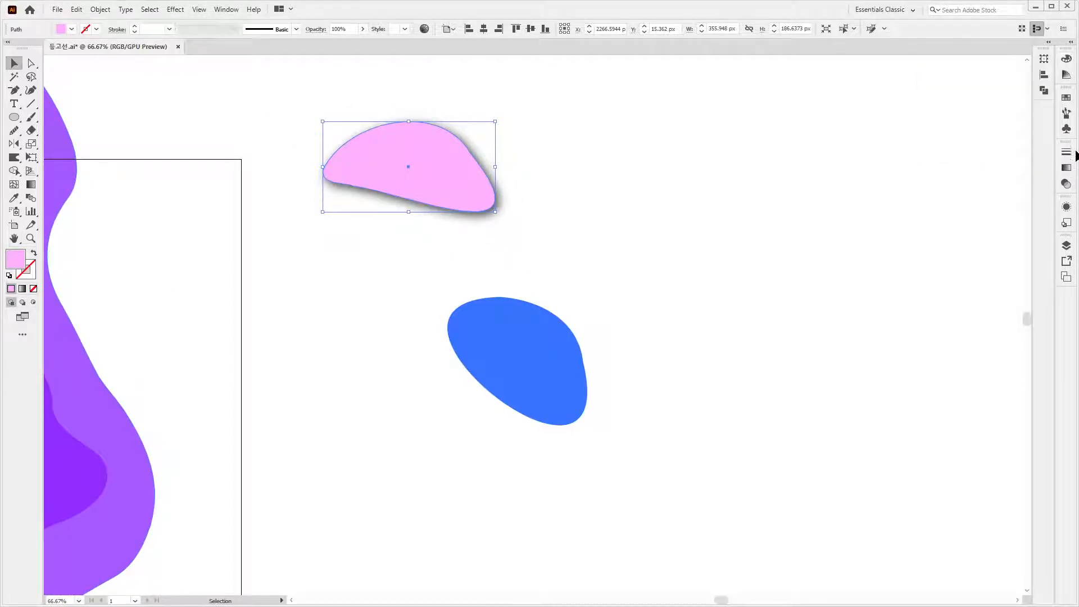
drag(1066, 207, 549, 115)
click(490, 127)
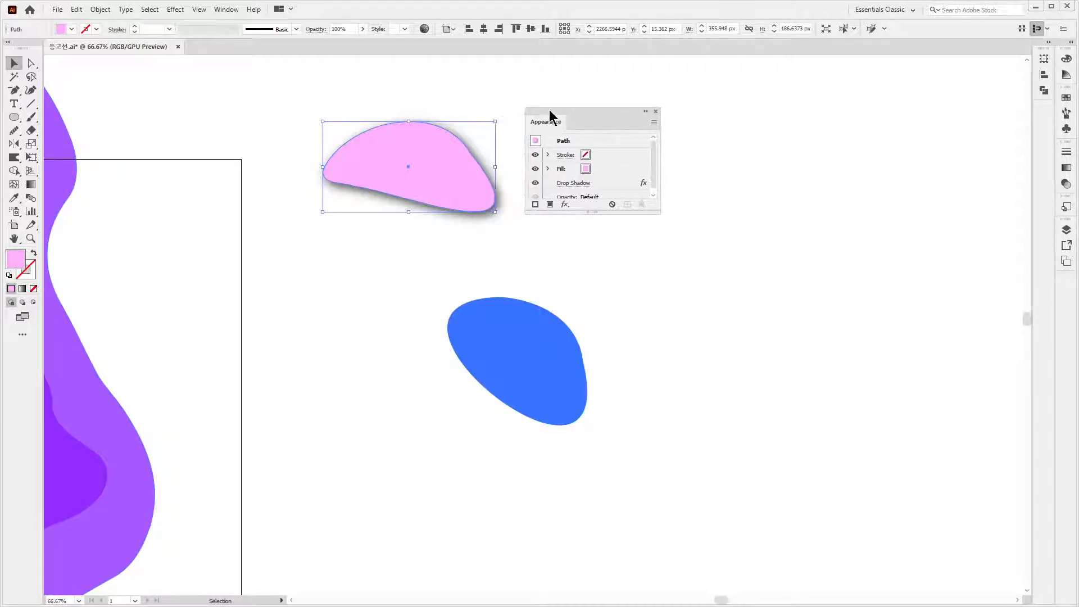
click(568, 184)
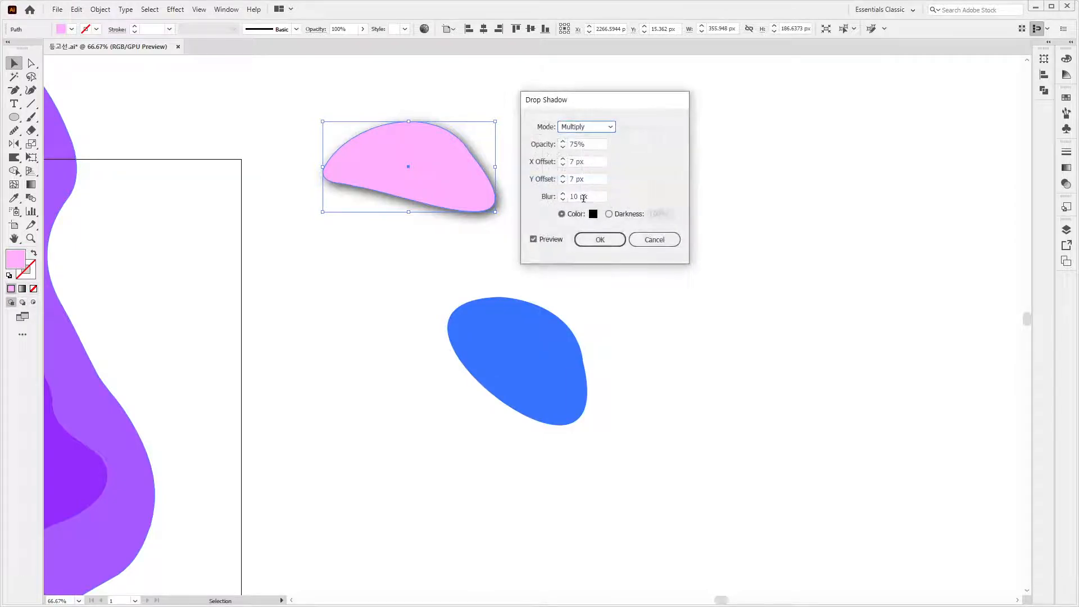
click(562, 199)
click(601, 240)
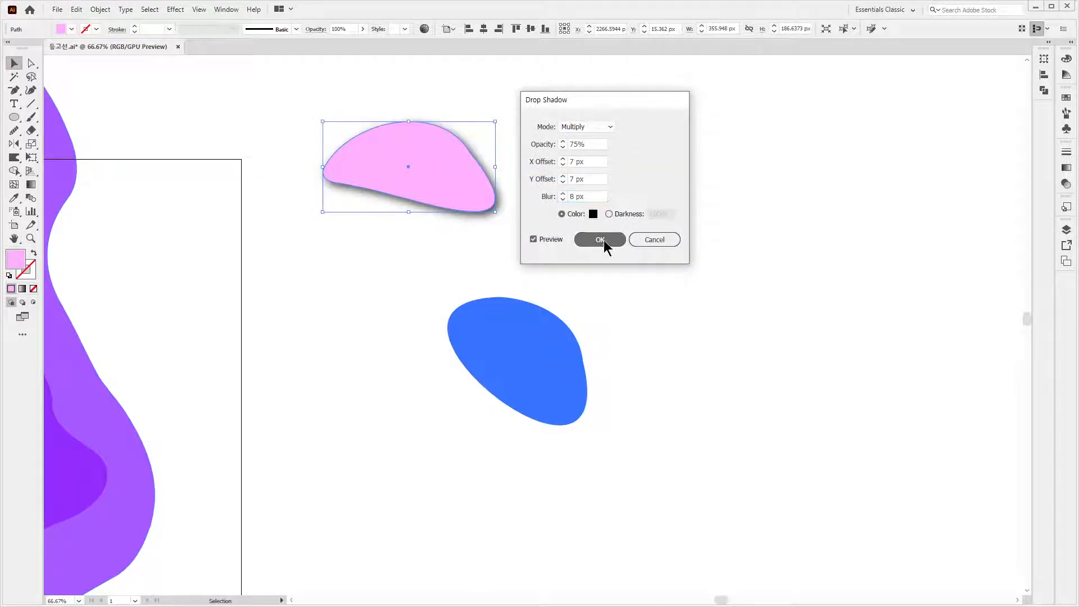
Step: Move the blue shape just below the pink one and start an edge Inner Glow on it with a 33 px blur
click(590, 319)
drag(537, 354, 422, 284)
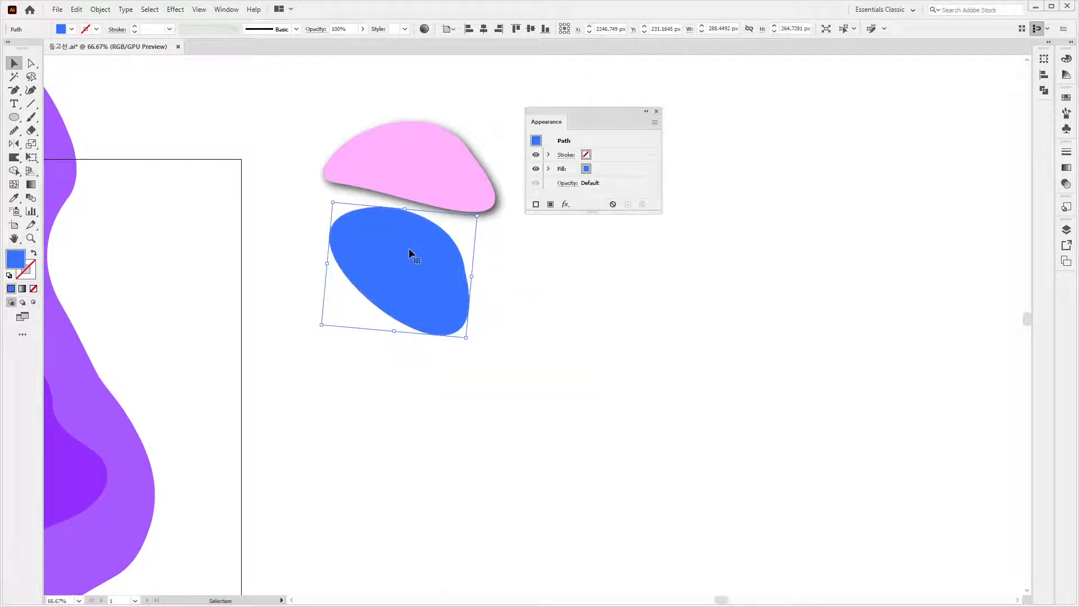
click(175, 10)
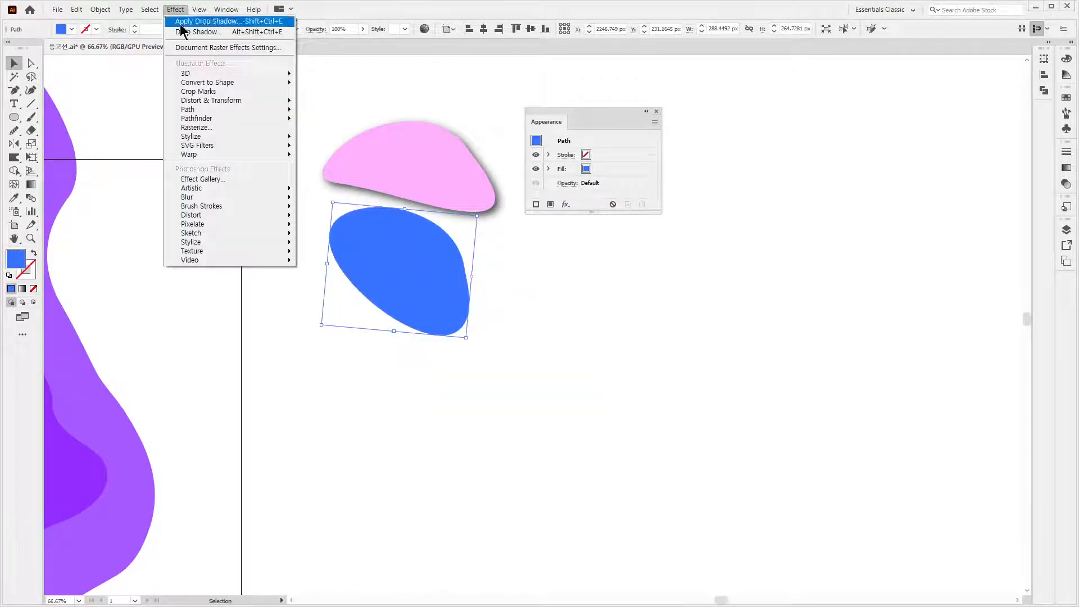
mouse_move(224, 136)
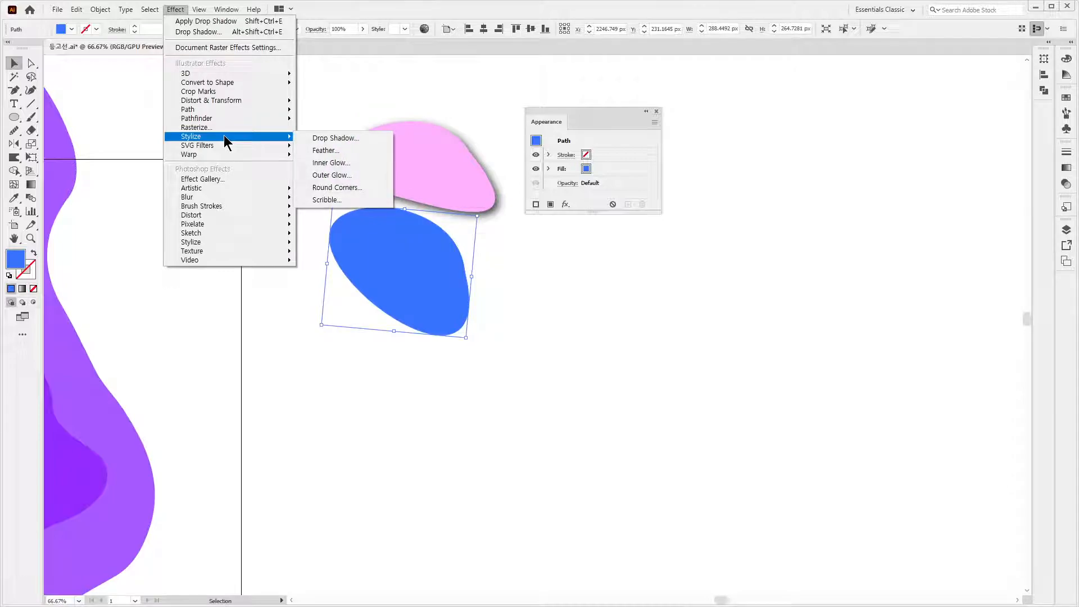
click(355, 163)
drag(599, 237, 529, 126)
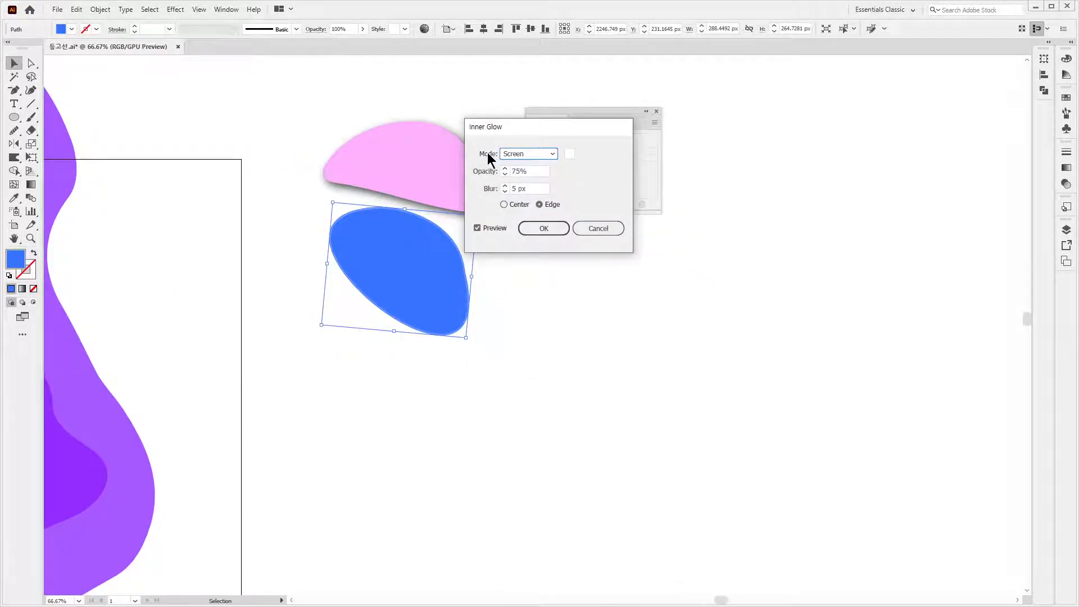
click(504, 186)
click(504, 185)
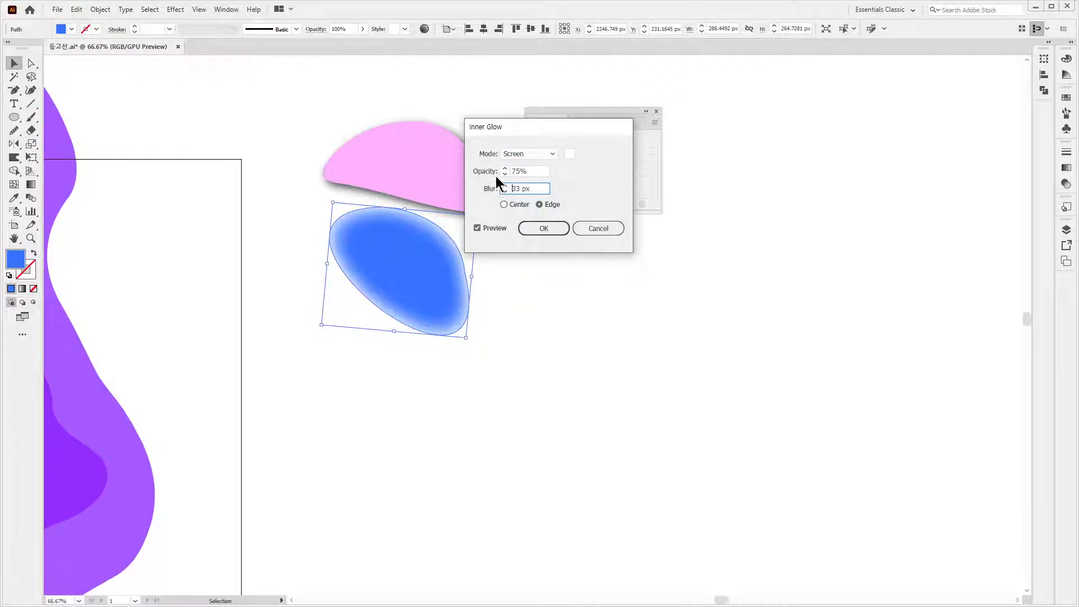
Step: Set the inner glow's blending mode to Multiply and its colour to dark blue #144caf, and apply the effect
click(534, 153)
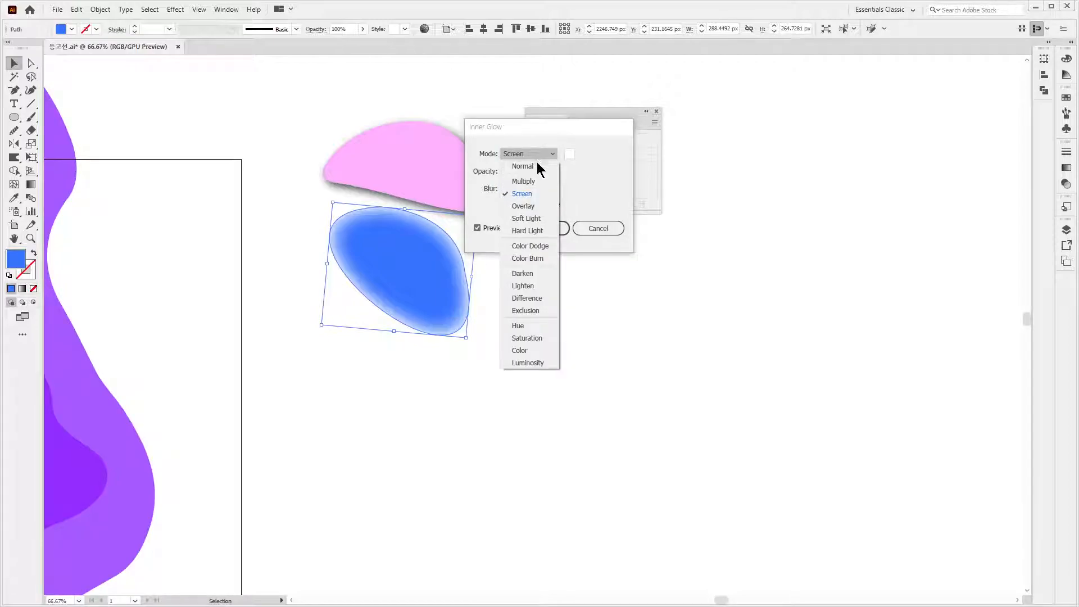
click(536, 180)
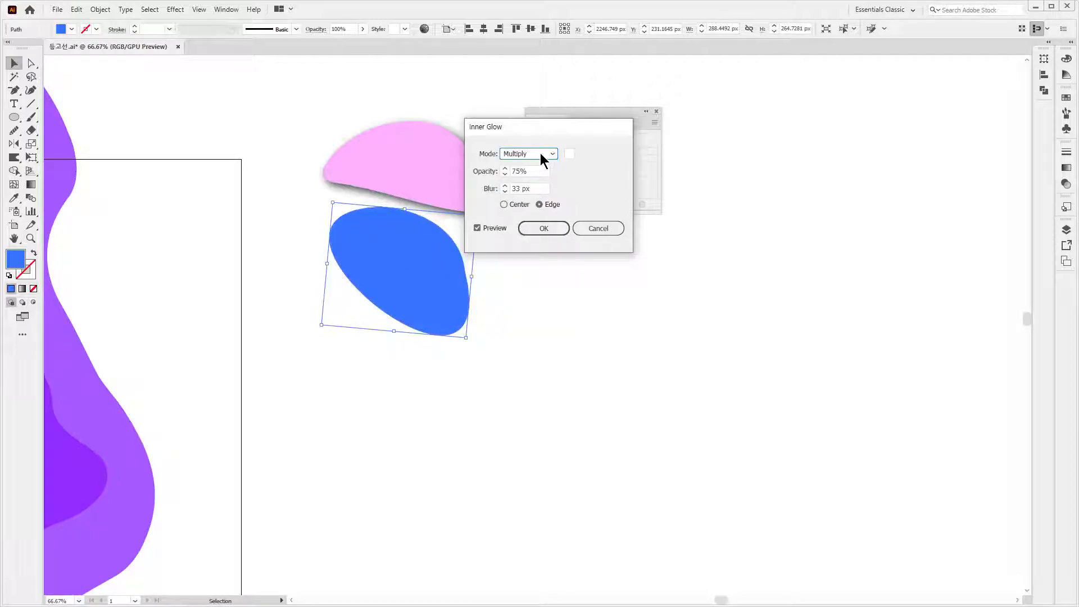
click(571, 157)
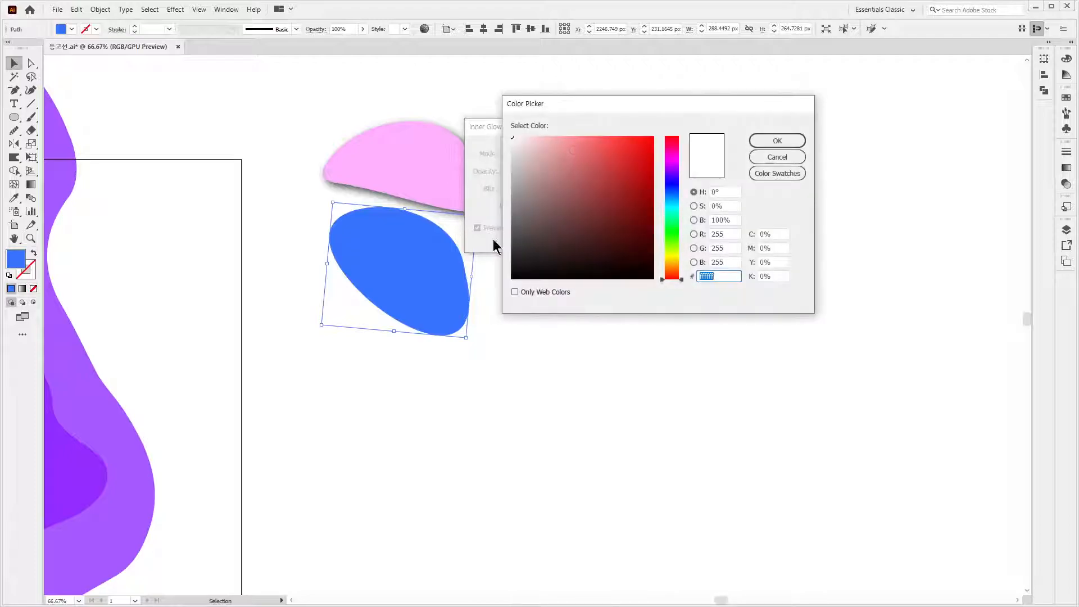
click(672, 193)
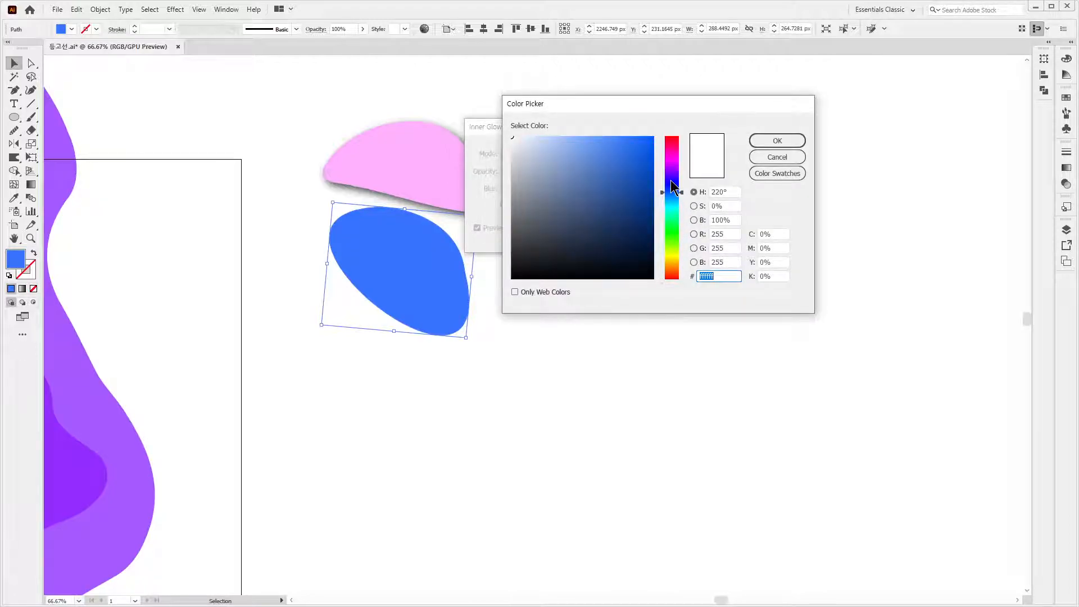
click(610, 153)
click(638, 181)
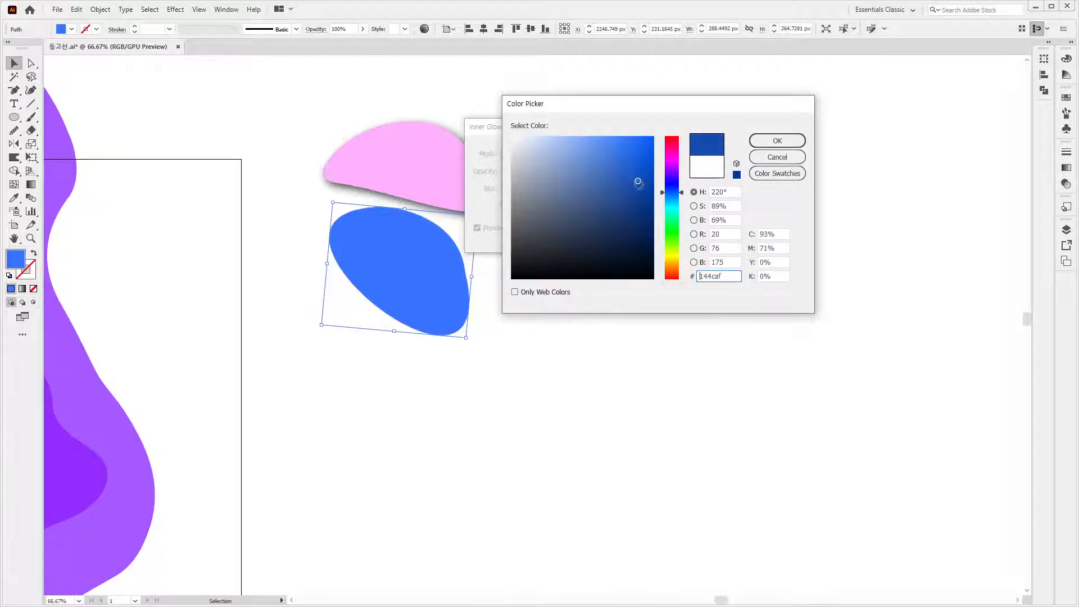
click(777, 140)
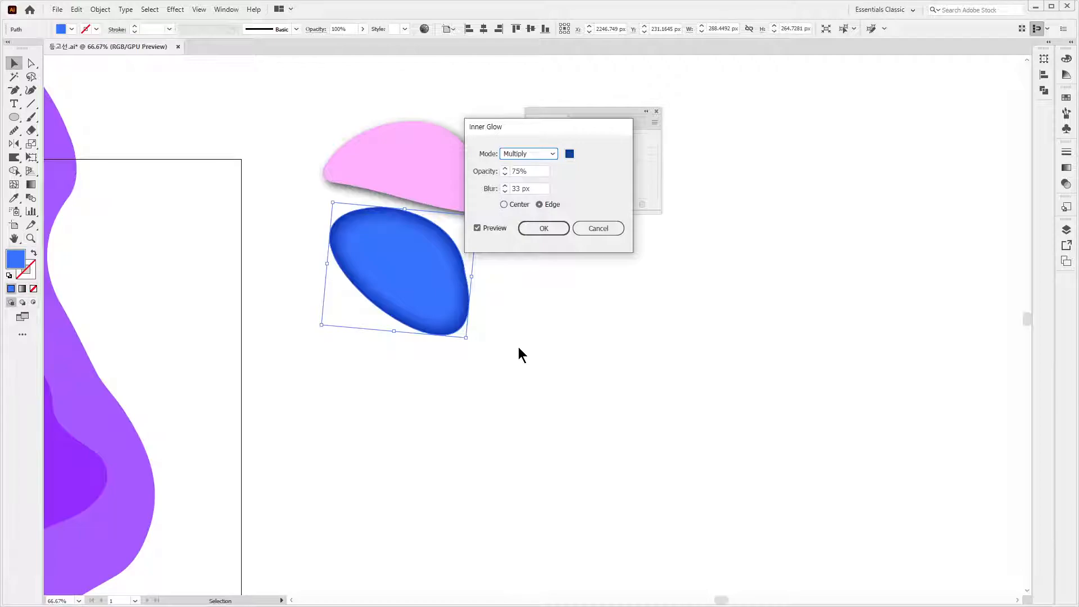
click(537, 234)
Step: Draw a blue ellipse about 235 by 222 px beside the blue shape, look through the Stylize effects, and deselect it
click(14, 117)
mouse_move(501, 248)
mouse_down()
mouse_move(617, 339)
mouse_move(614, 355)
mouse_up()
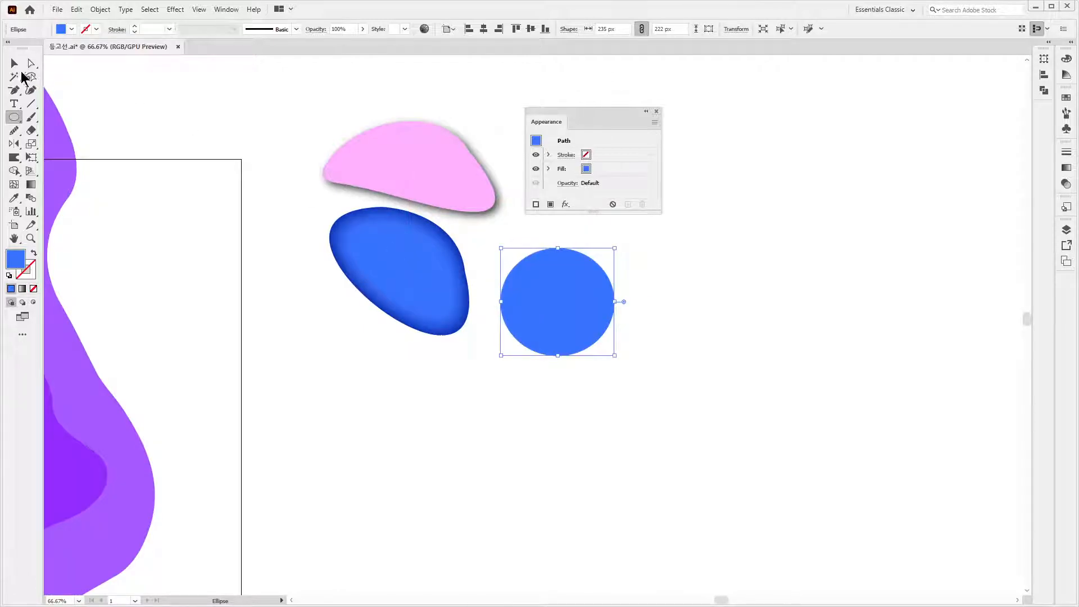
click(15, 66)
click(176, 10)
mouse_move(224, 138)
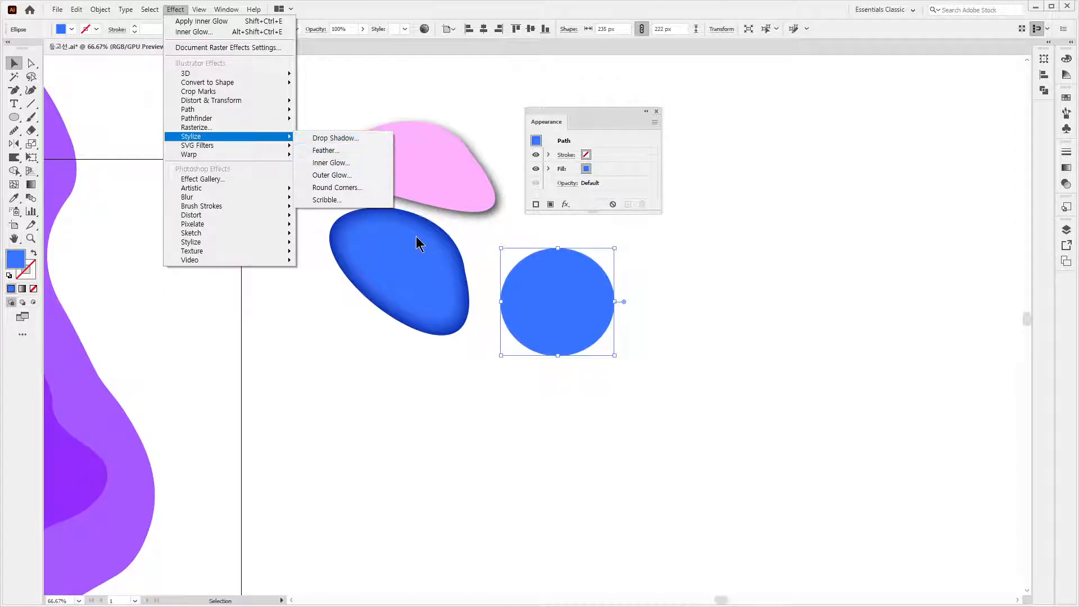
click(780, 267)
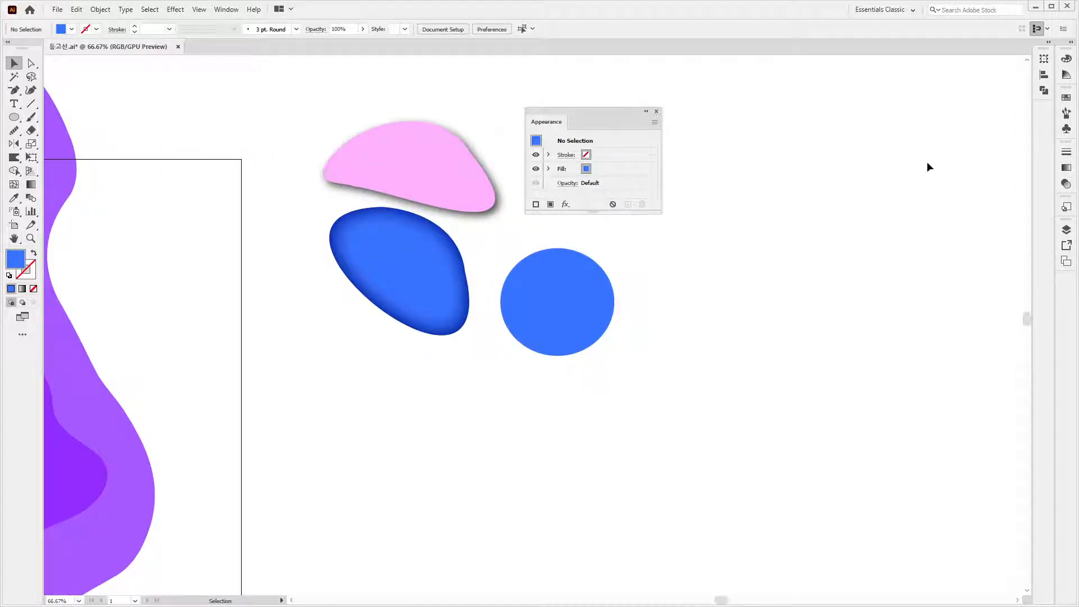
Step: Switch to w.psd in Photoshop, put away the reference photo, hide Group 4 and Group 2, and select the 등고선 layer
click(1036, 8)
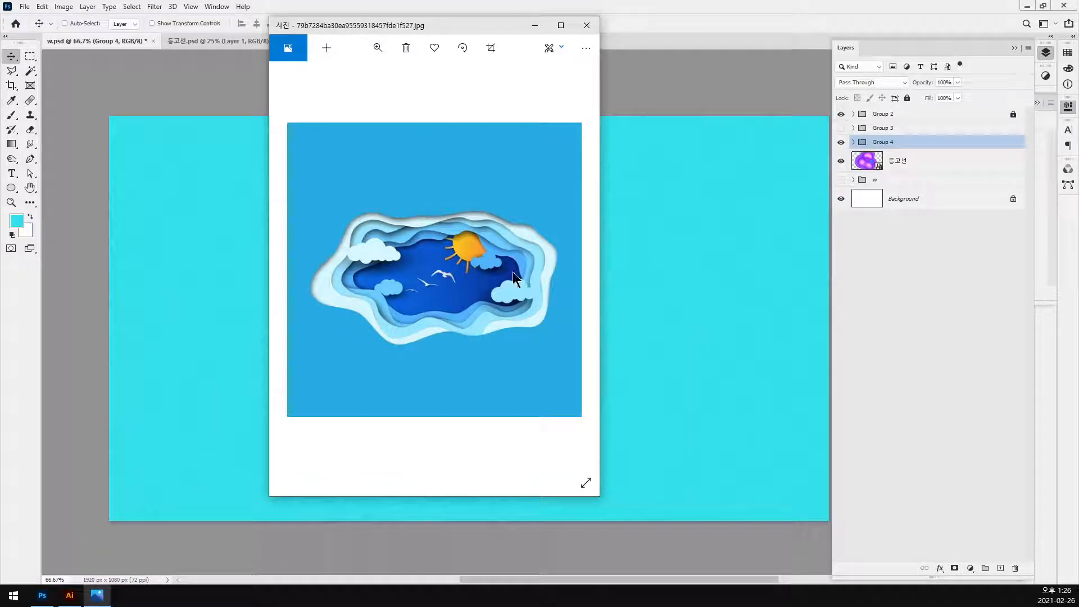
click(663, 25)
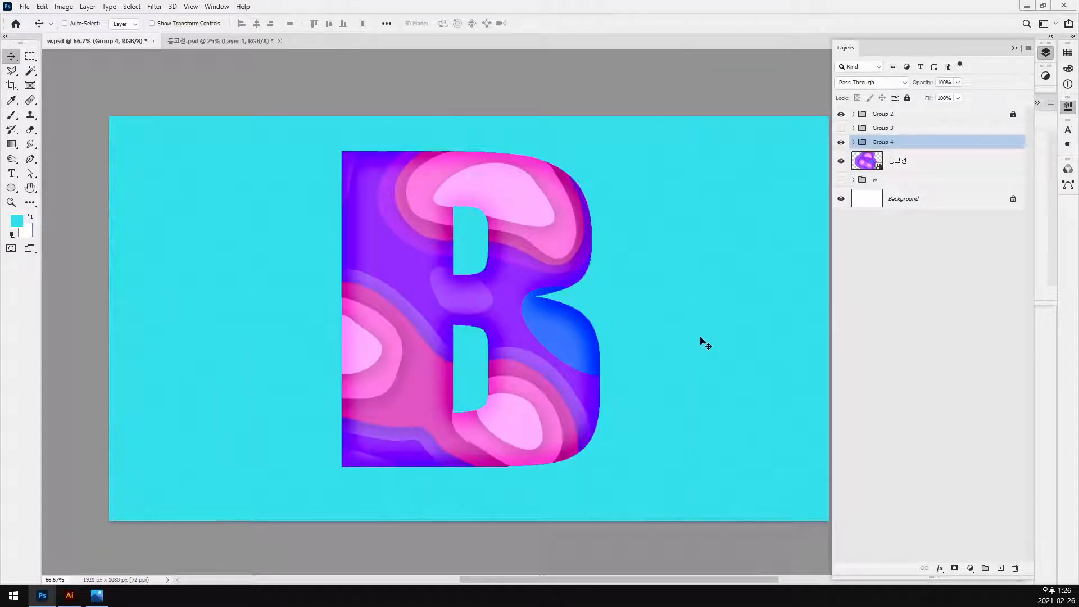
click(840, 141)
ctrl+click(605, 360)
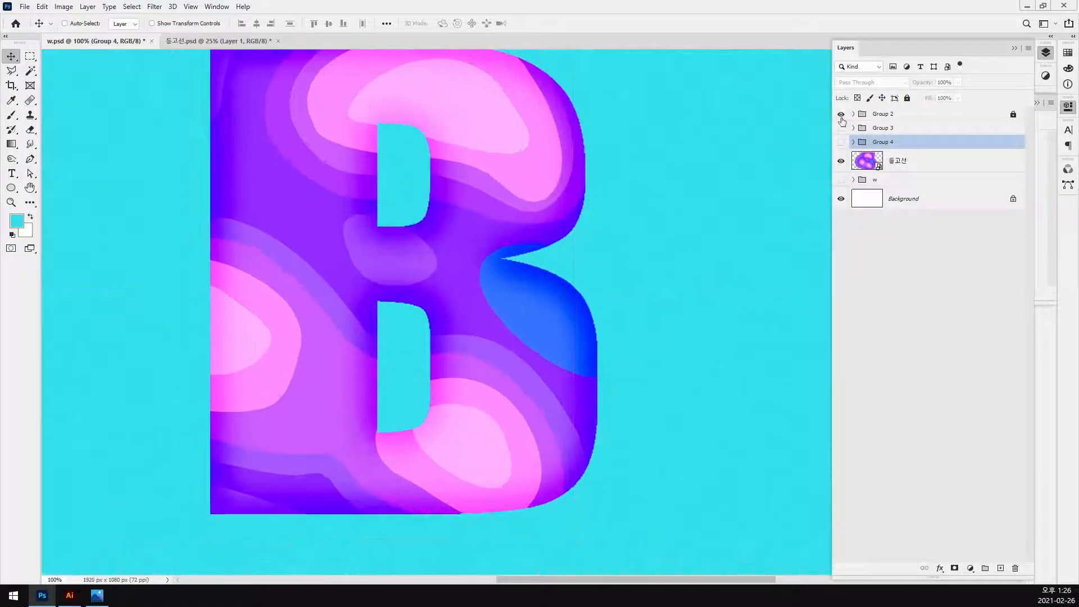
click(841, 114)
click(558, 298)
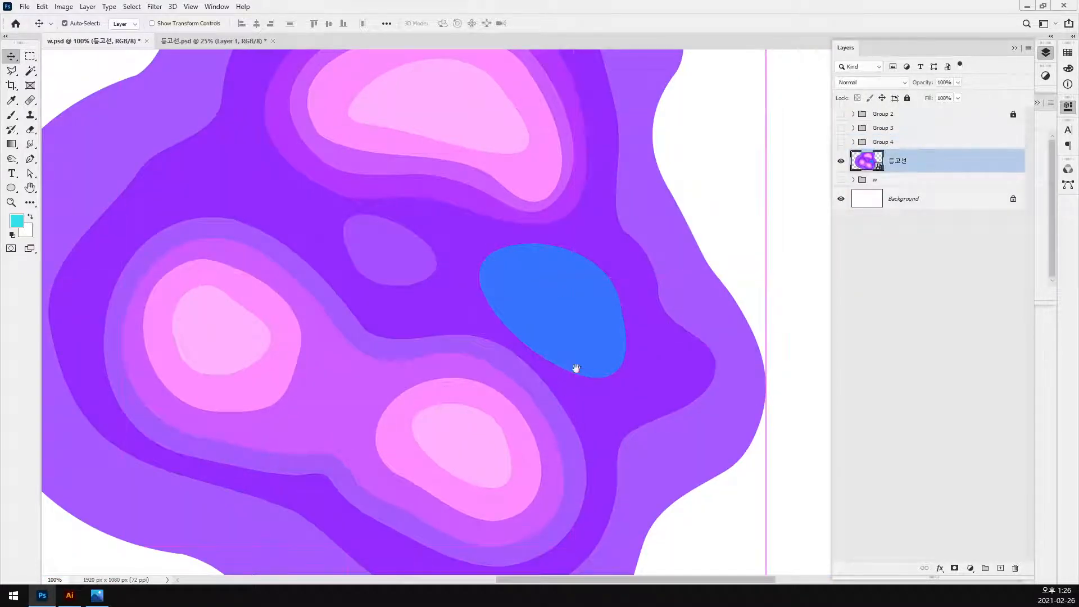
drag(577, 373, 500, 253)
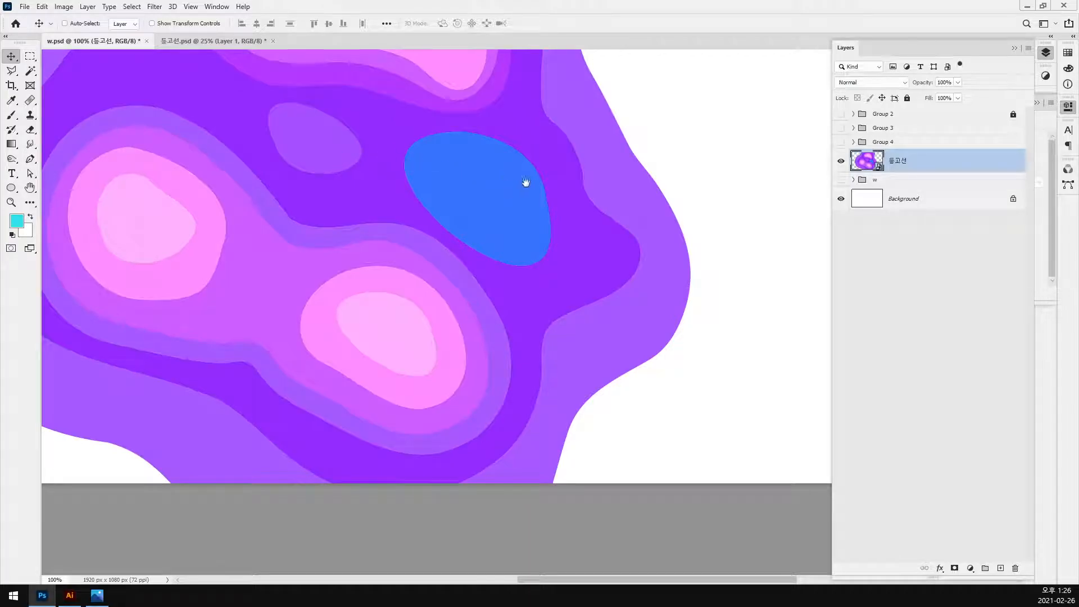
Step: Select the small violet blob and the blue blob with the Magic Wand set to Contiguous, and copy them to a new layer
click(31, 70)
click(328, 155)
key(ctrl+d)
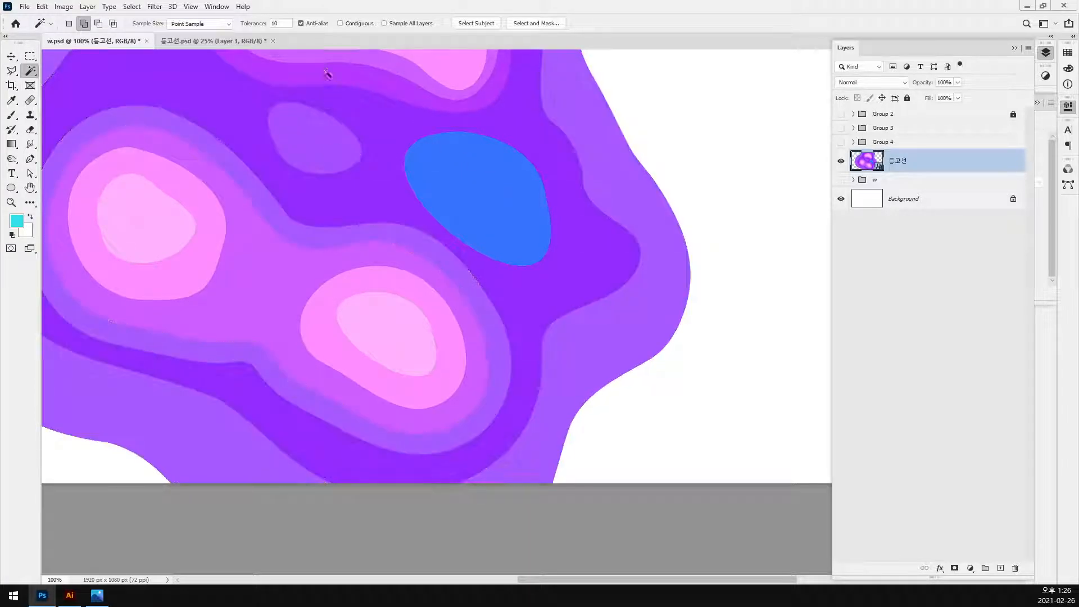
click(360, 23)
click(307, 149)
click(462, 179)
key(ctrl+j)
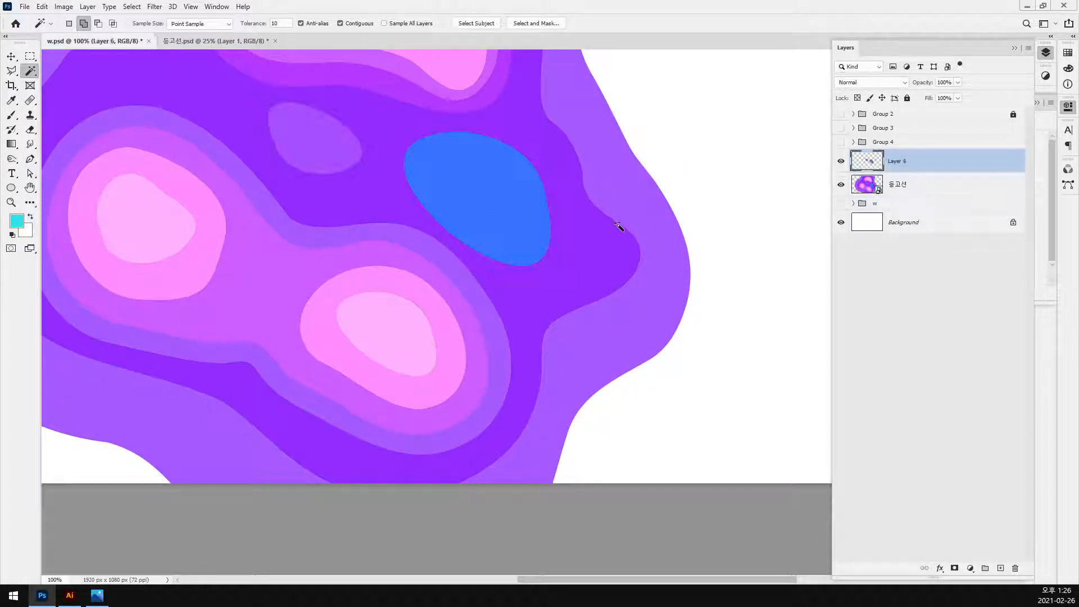
Step: Hide the 등고선 layer and open the layer style settings of Layer 6
click(841, 185)
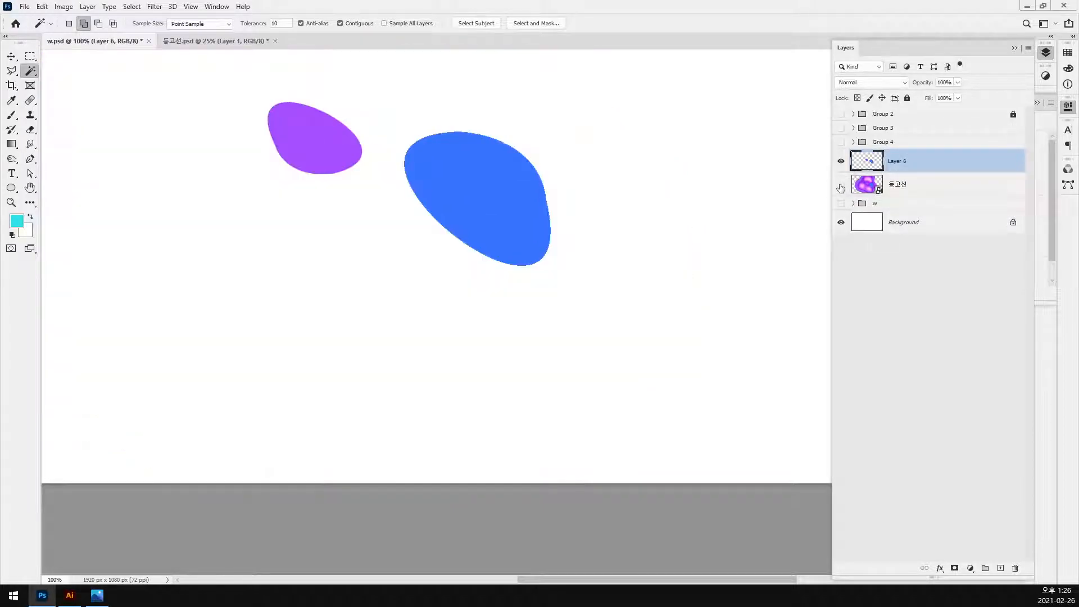
double_click(929, 167)
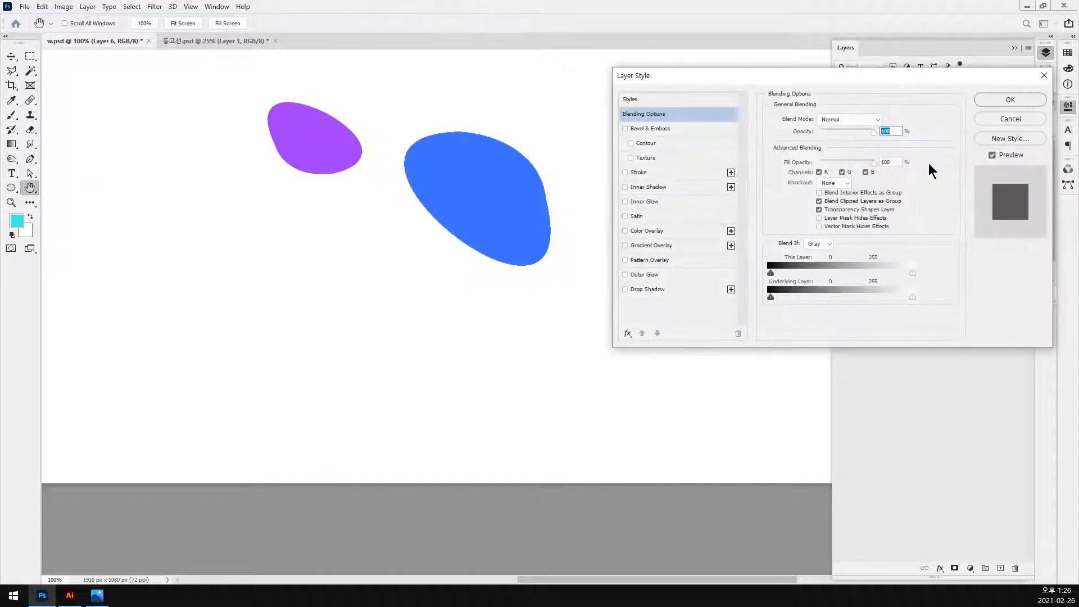
Step: Try a Drop Shadow and an Inner Glow on the violet and blue blobs, leaving both effects switched off
click(649, 290)
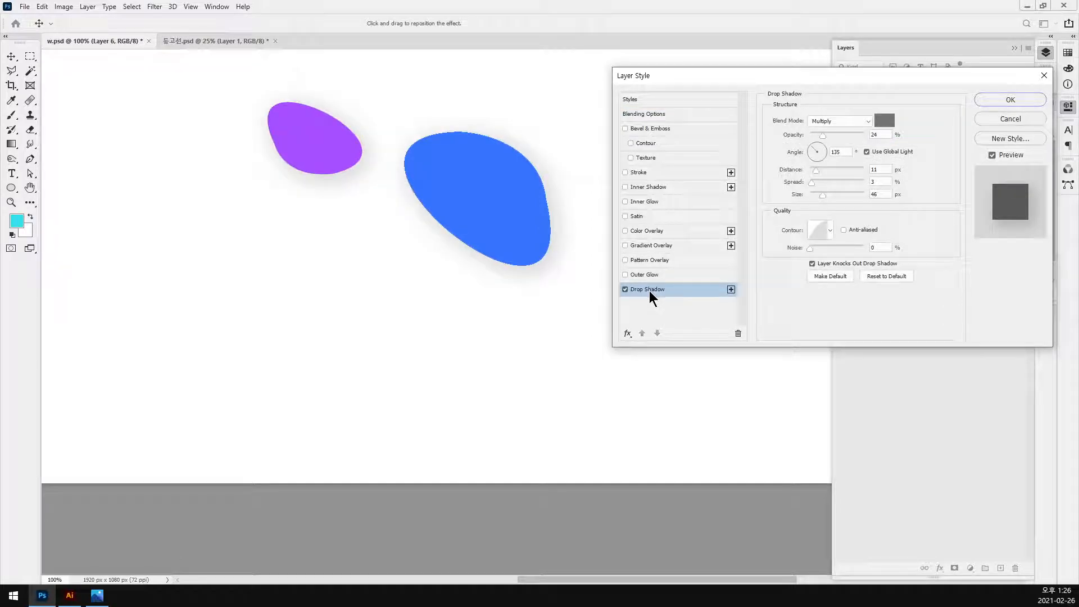
click(625, 290)
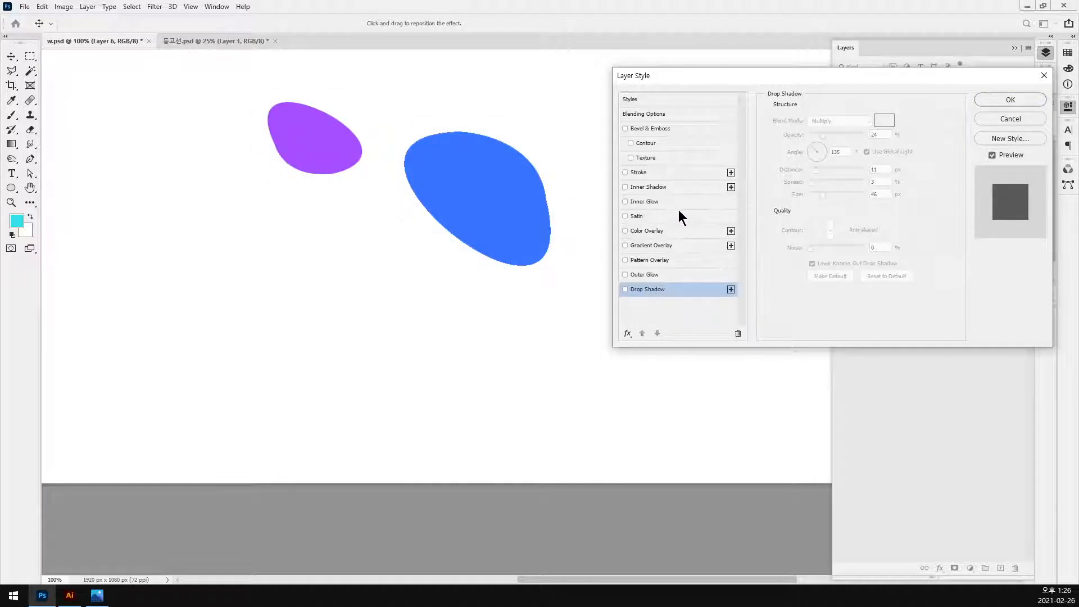
click(663, 201)
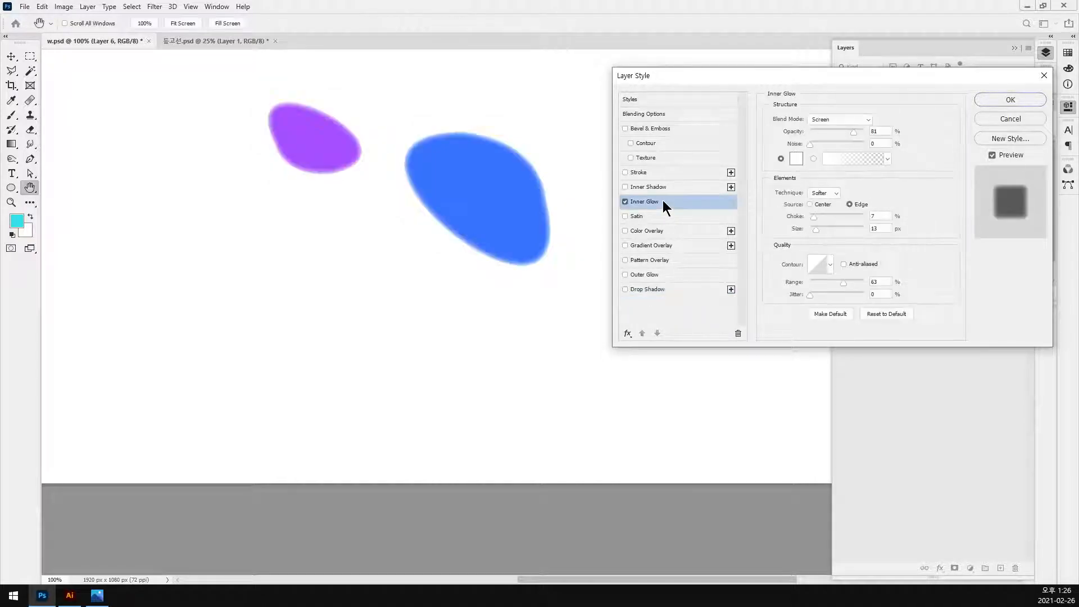
click(625, 201)
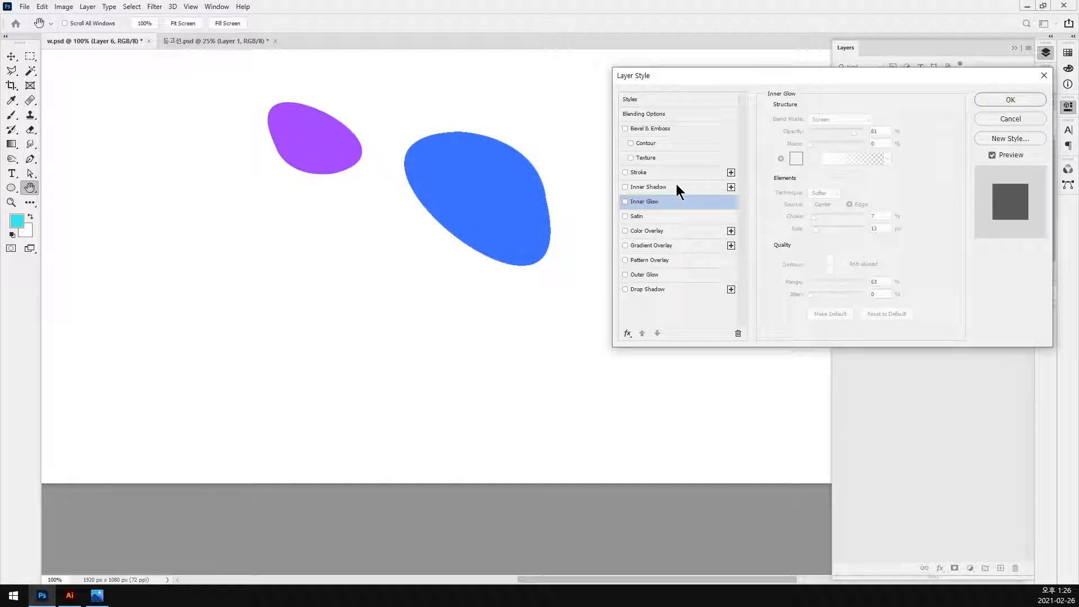
Step: Add an Inner Shadow to the two blobs with opacity 56%, distance 7 px and size about 46 px
click(677, 185)
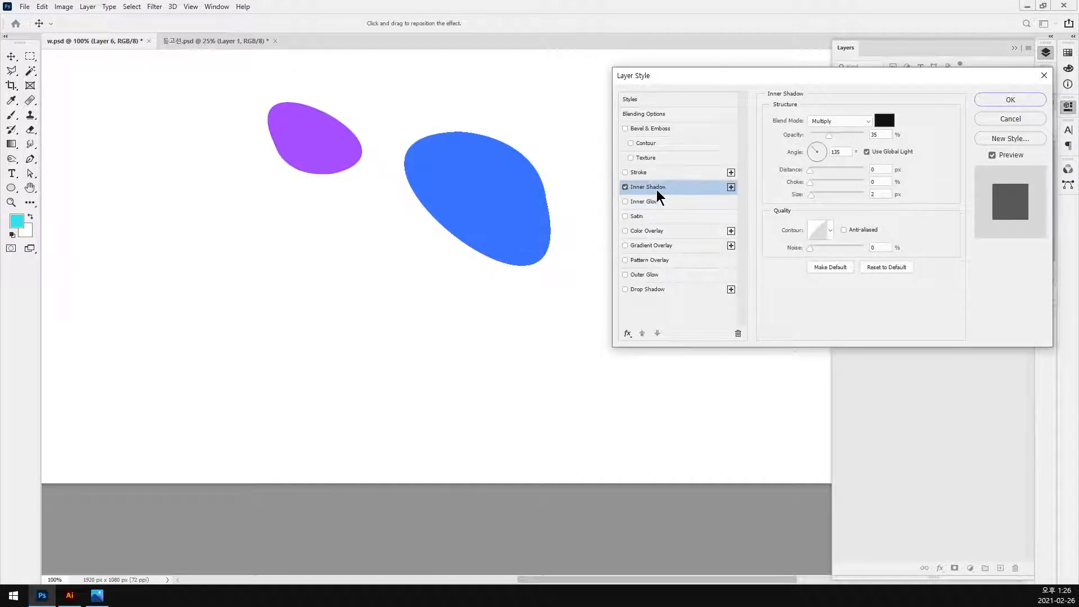
drag(829, 136, 843, 138)
drag(810, 170, 826, 200)
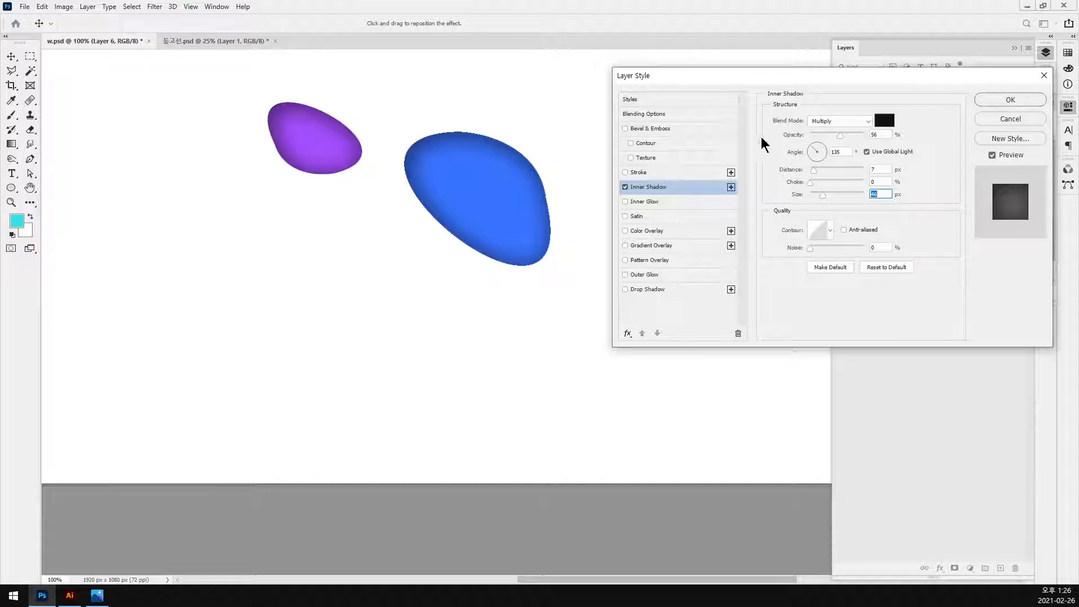
Step: Try a Bevel & Emboss texture on the blobs, look through its patterns, and switch both effects off
click(669, 159)
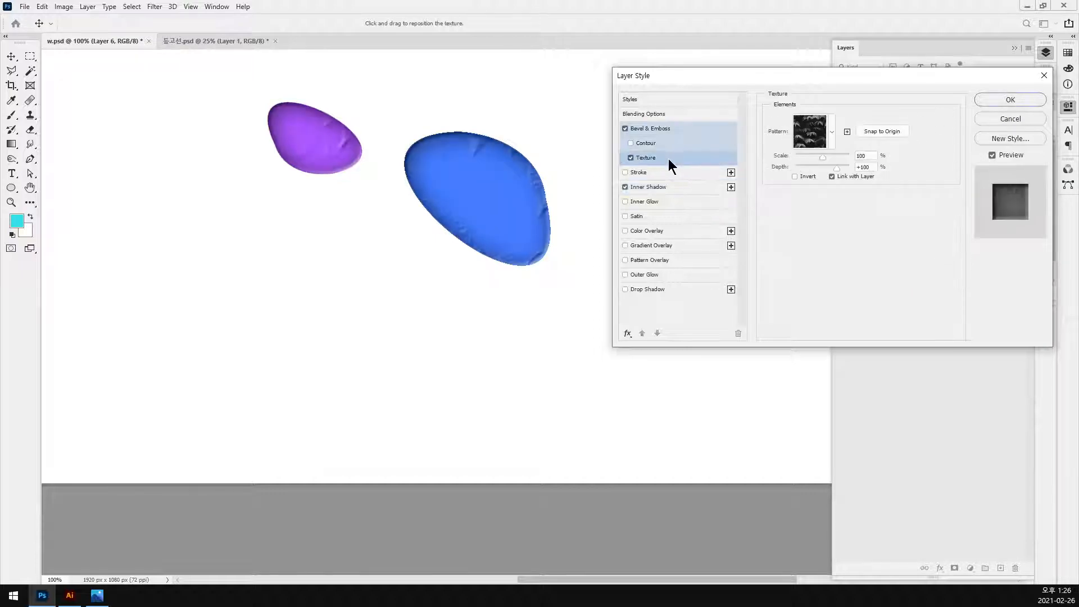
click(833, 130)
click(926, 98)
click(630, 158)
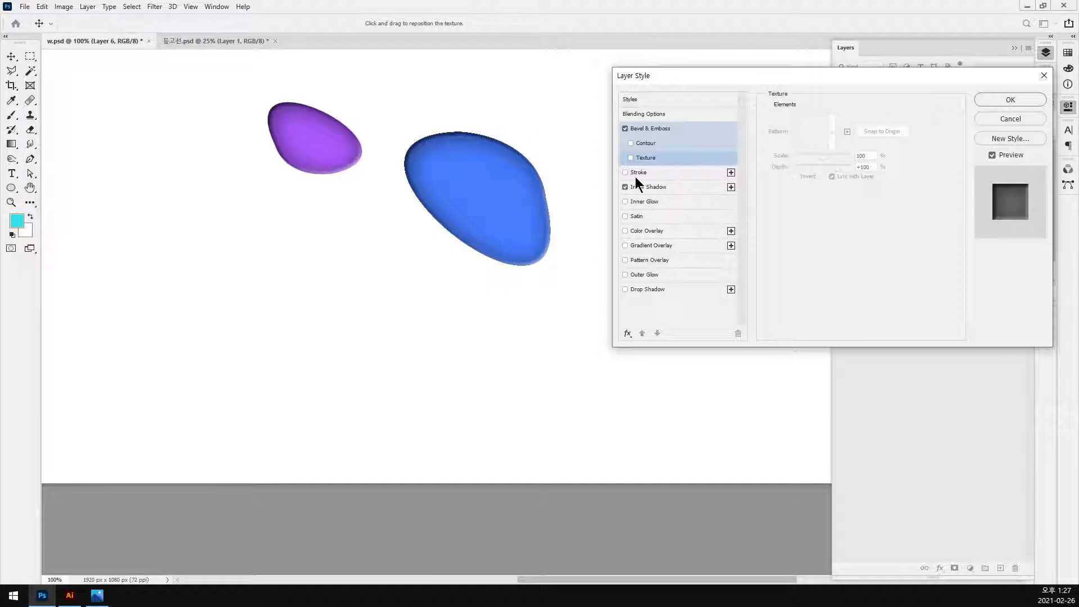
click(625, 129)
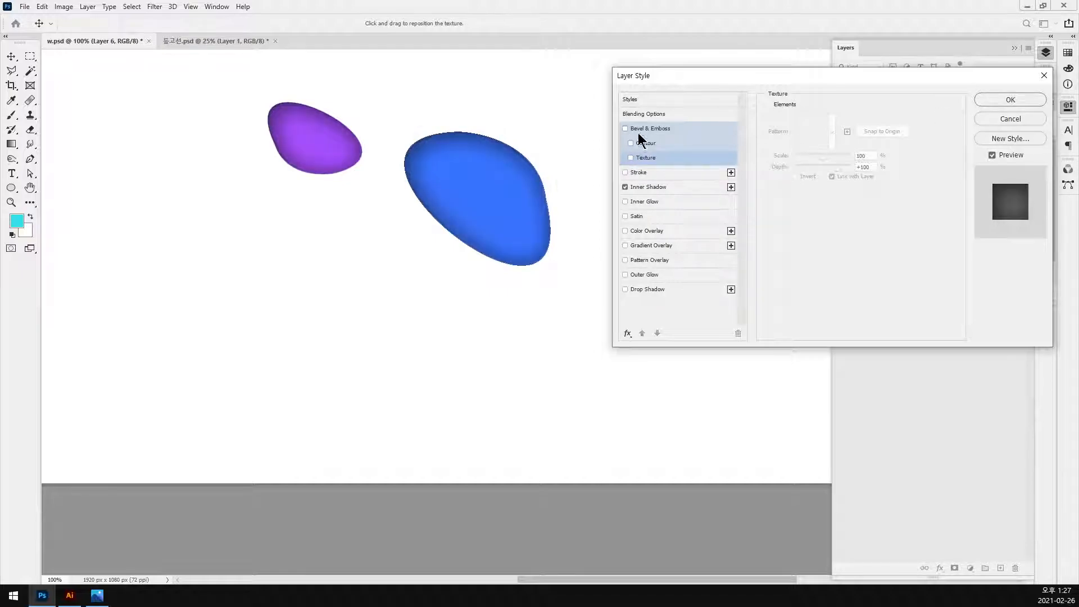
Step: Apply the layer style to Layer 6 and show Group 4 and the 등고선 layer
click(998, 100)
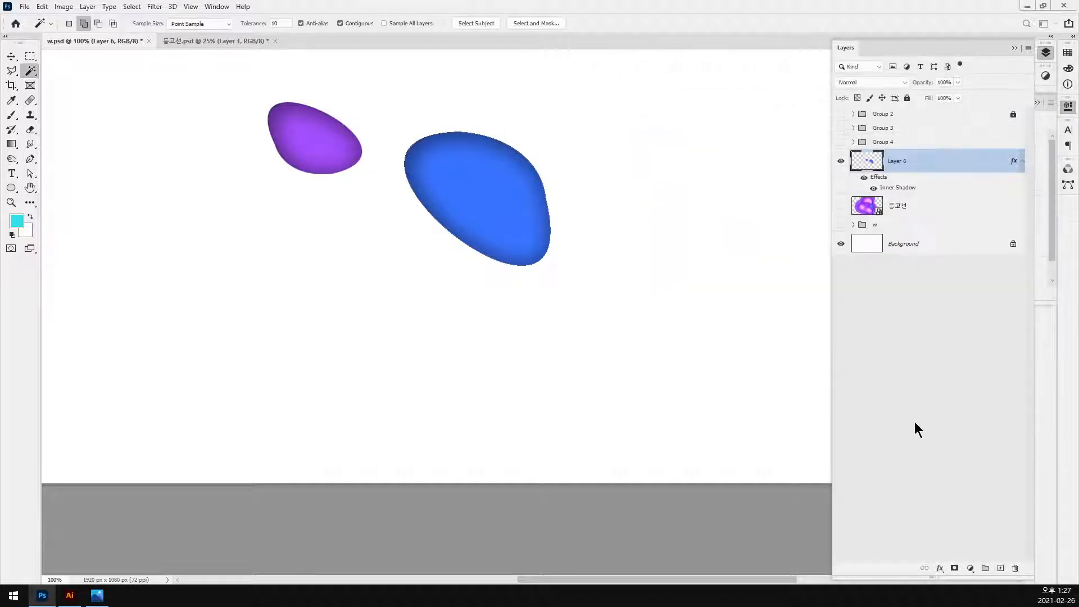
click(842, 143)
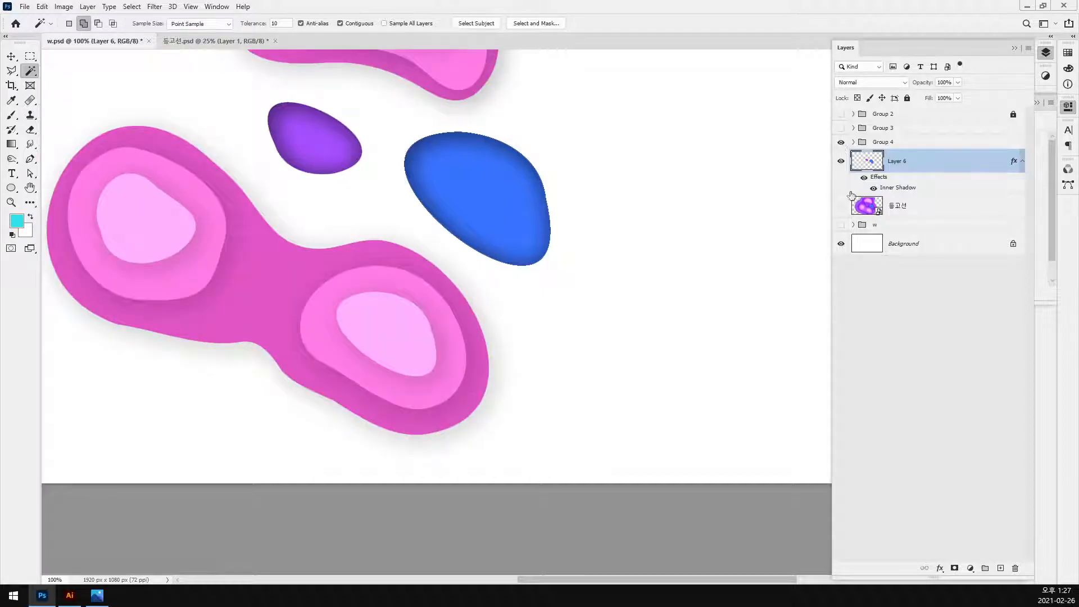
click(841, 206)
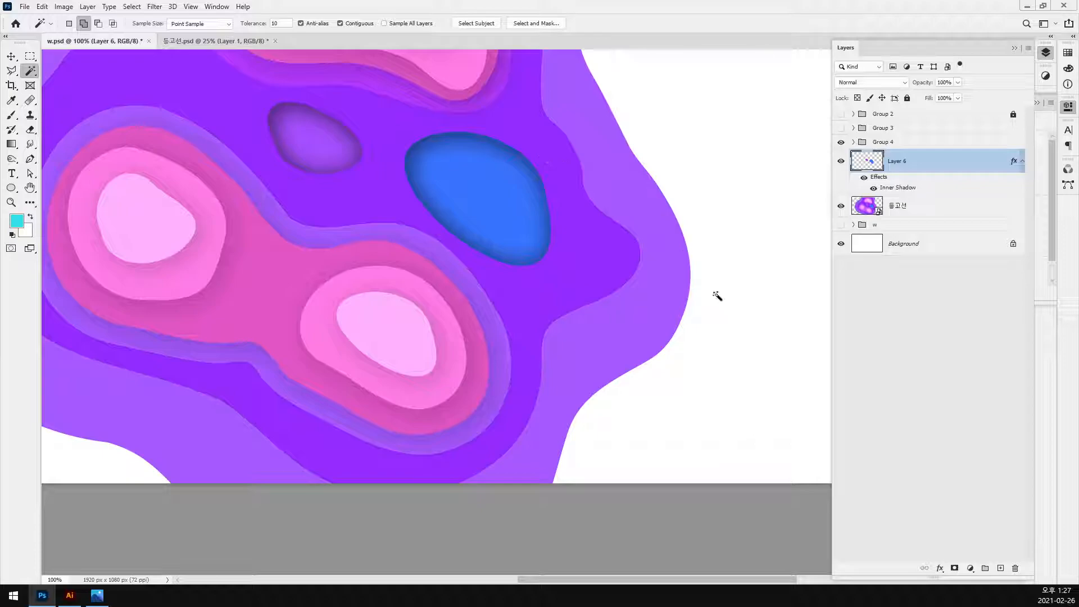
Step: Set Layer 6's blending mode to Darken and deselect all layers
click(11, 56)
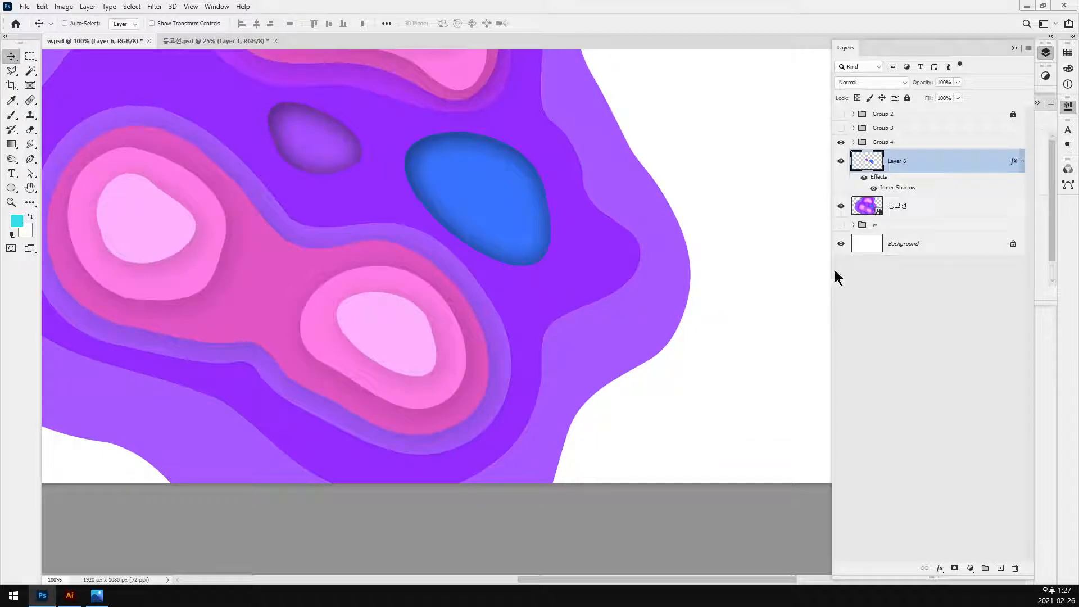
click(902, 82)
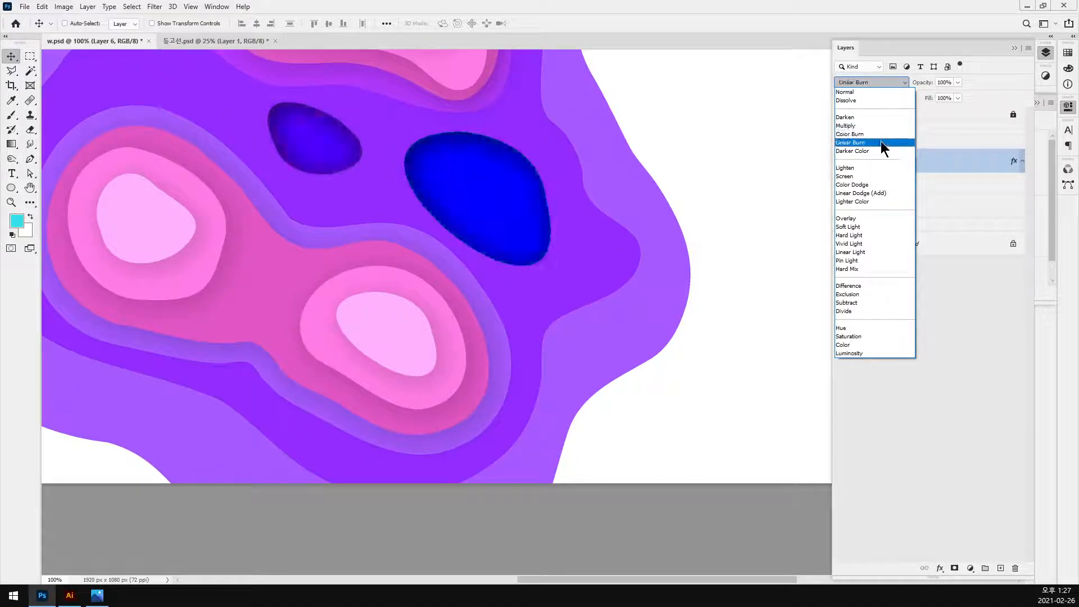
click(876, 116)
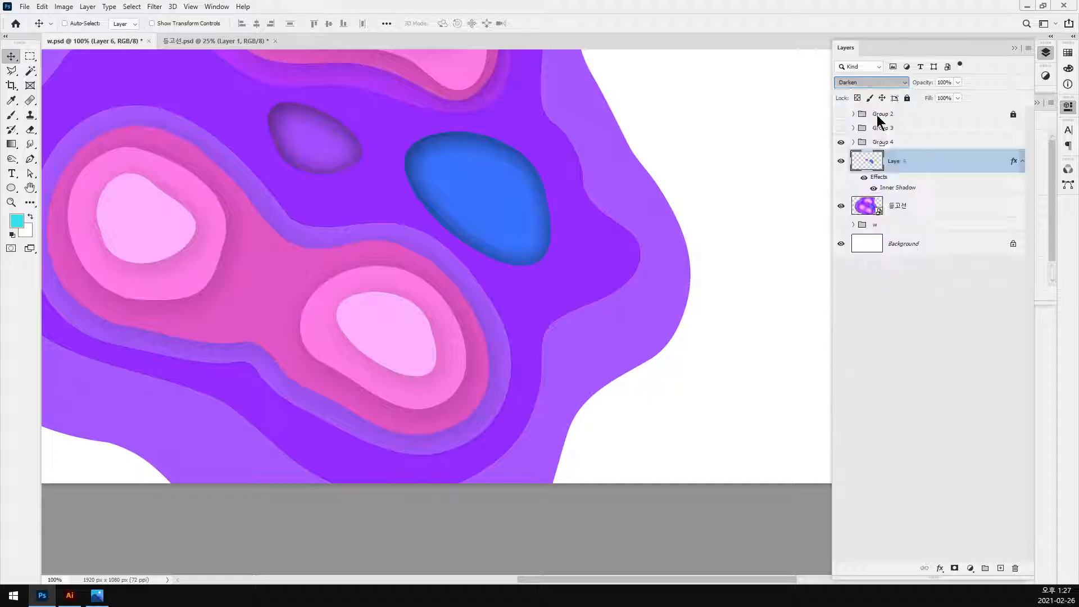
click(929, 365)
click(683, 367)
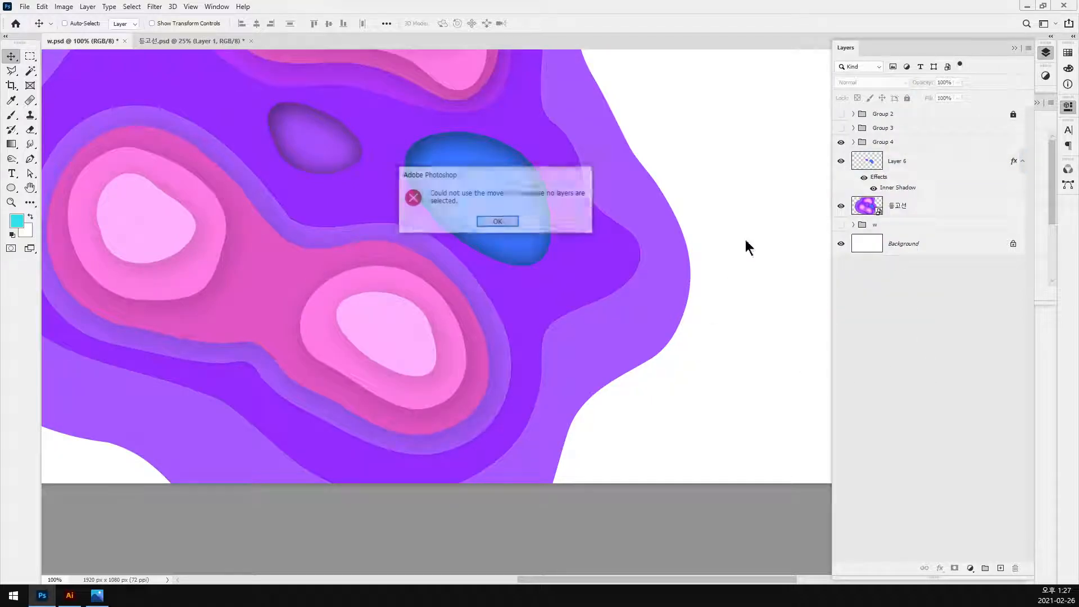
click(497, 222)
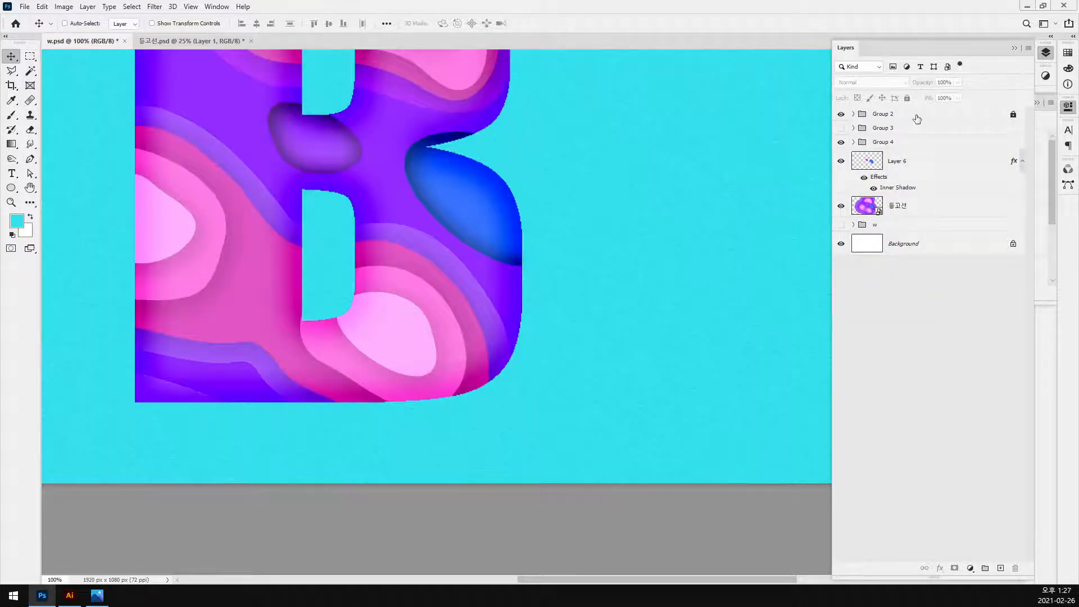
Step: Show the cyan letter cutout in Group 2, unlock the group, and expand it to its layers
click(915, 117)
key(ctrl+minus)
key(ctrl+minus)
key(ctrl+minus)
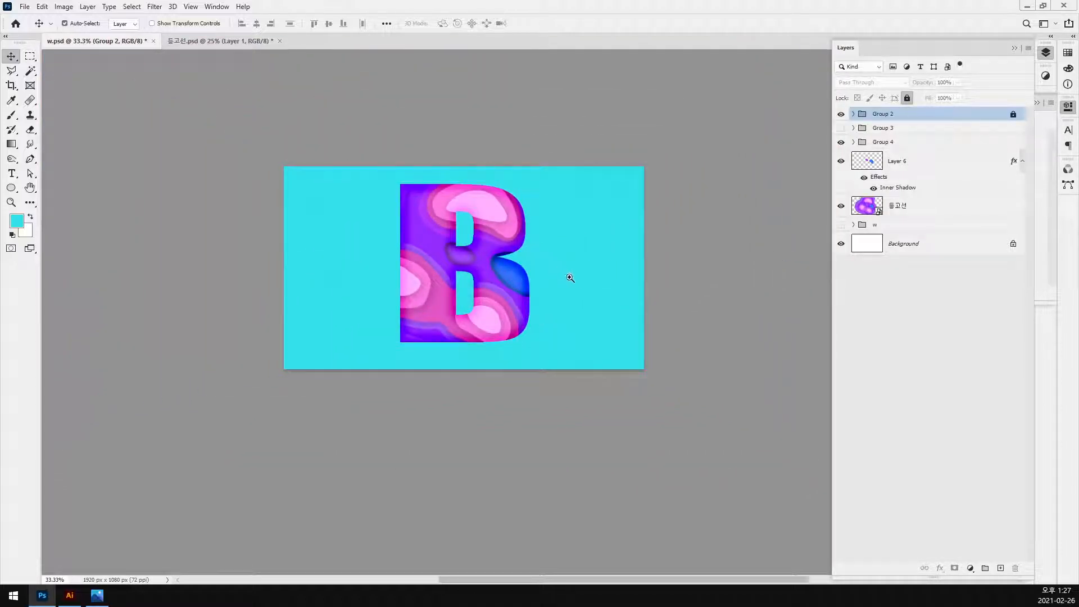
key(ctrl+plus)
key(ctrl+plus)
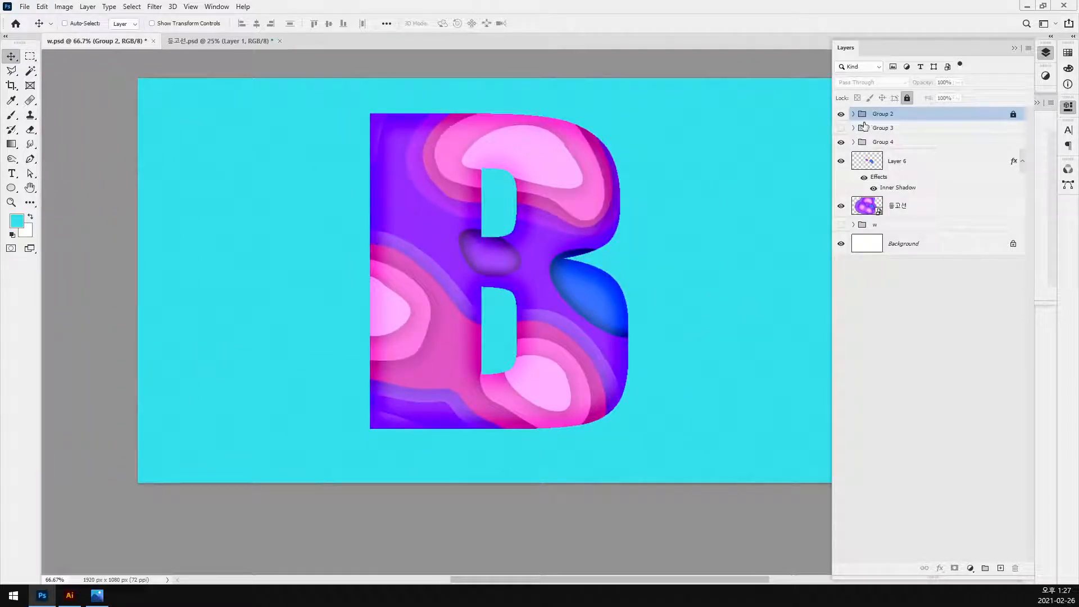
click(908, 98)
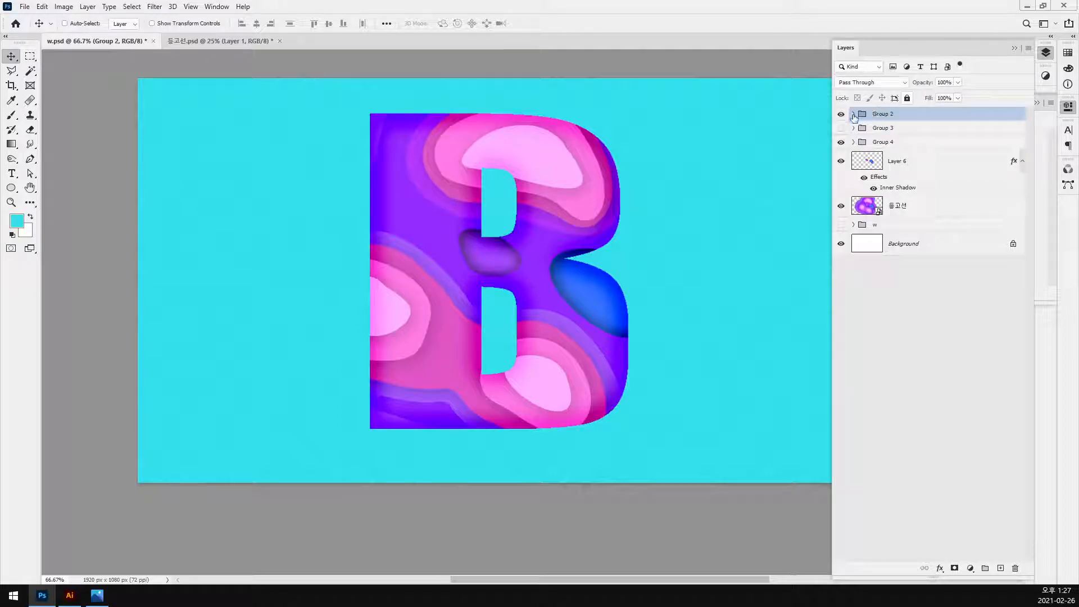
click(854, 114)
Step: Compare the letter B with Layer 2's effects switched off and on again
click(886, 182)
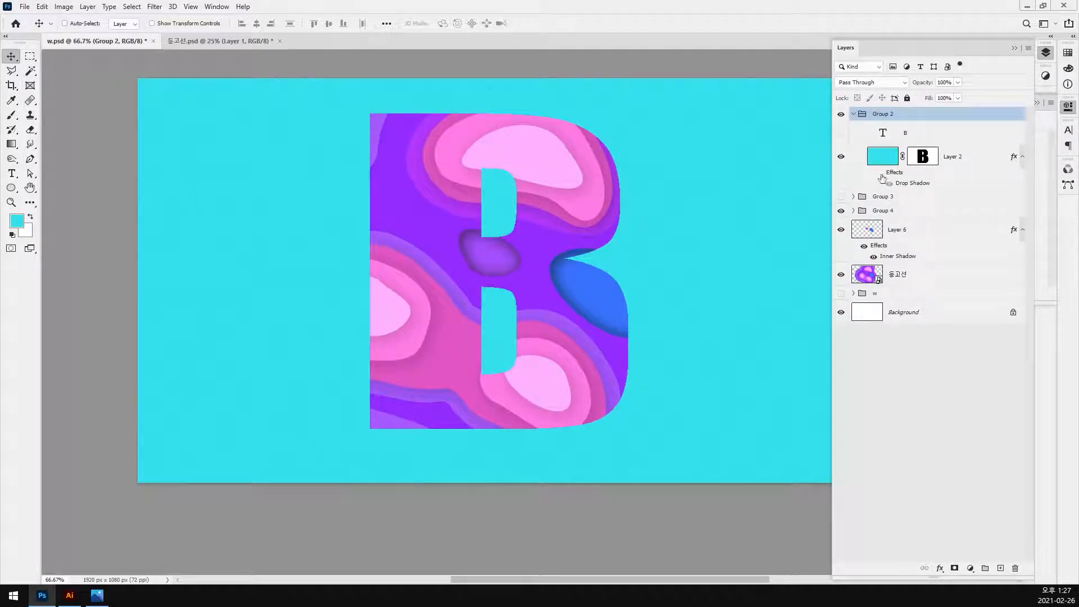
click(965, 159)
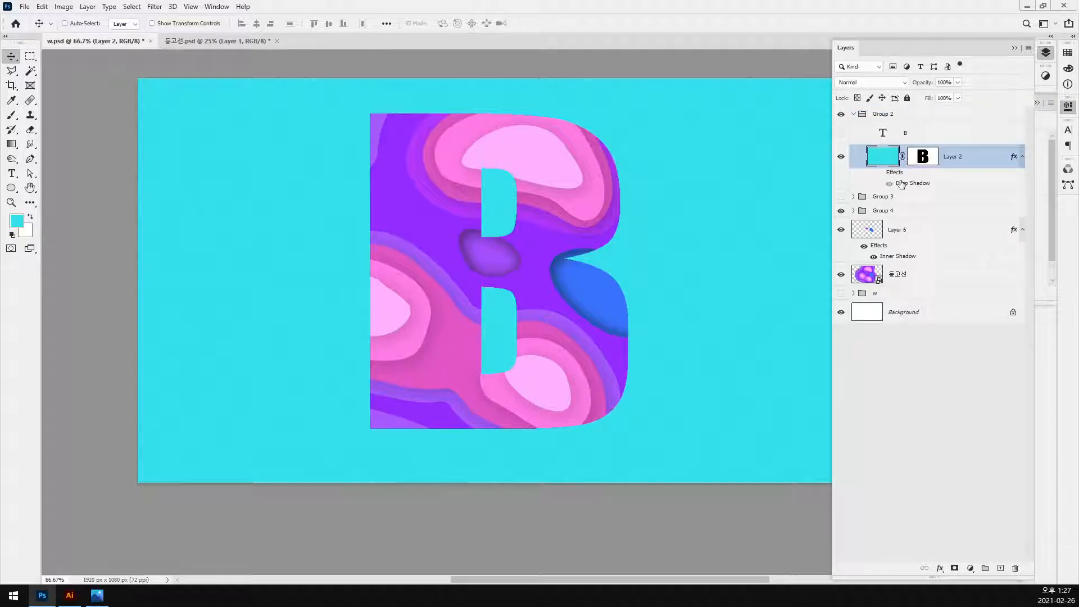
click(879, 173)
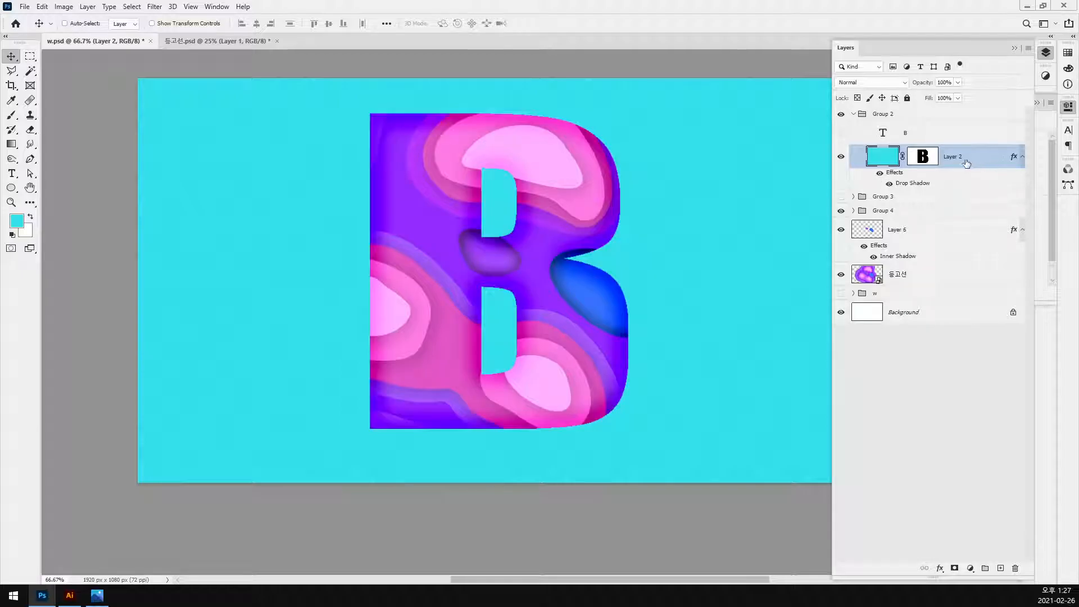
Step: Change Layer 2's drop shadow to Multiply blending with black #000000 at about 54% opacity
double_click(973, 163)
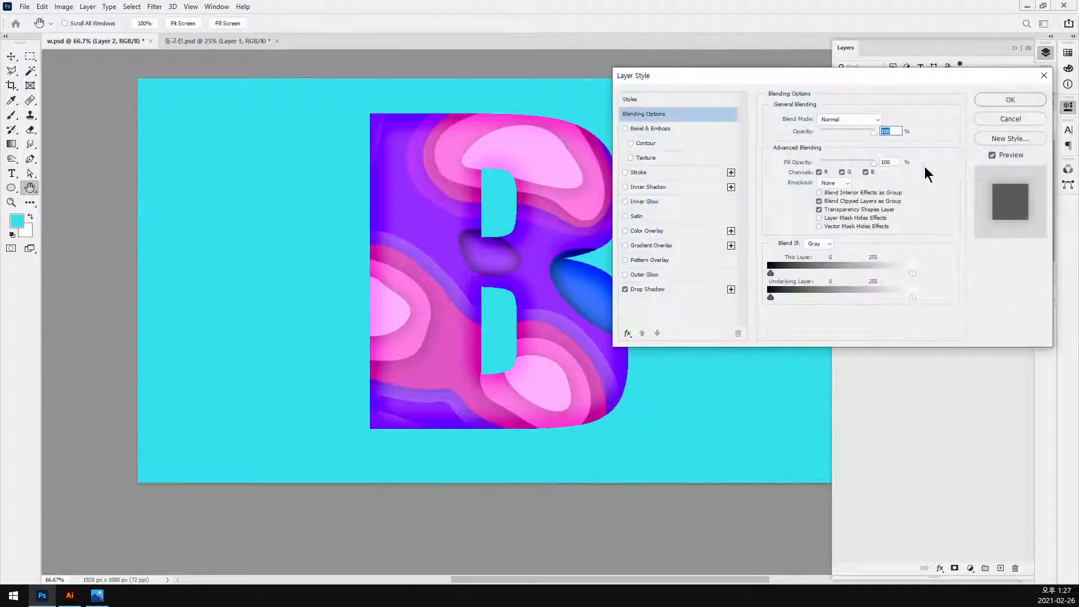
click(646, 289)
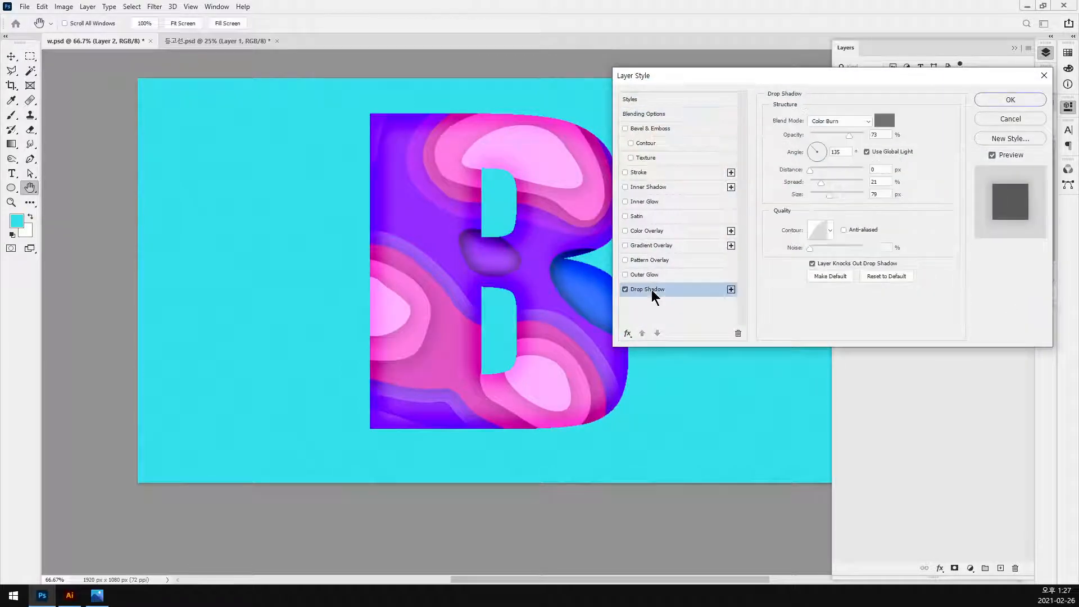
click(858, 121)
click(846, 164)
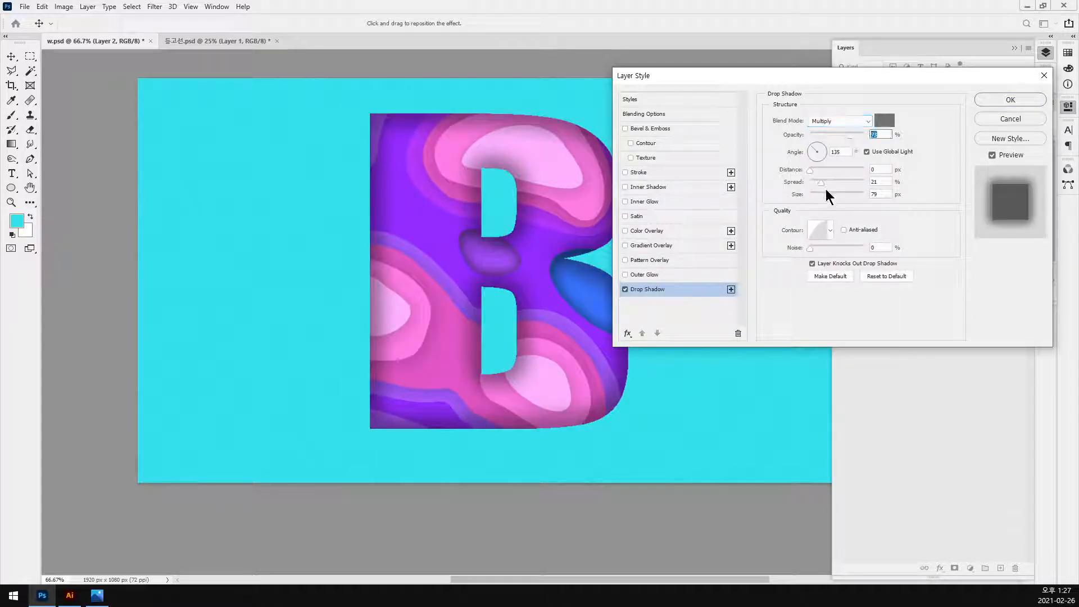
click(884, 119)
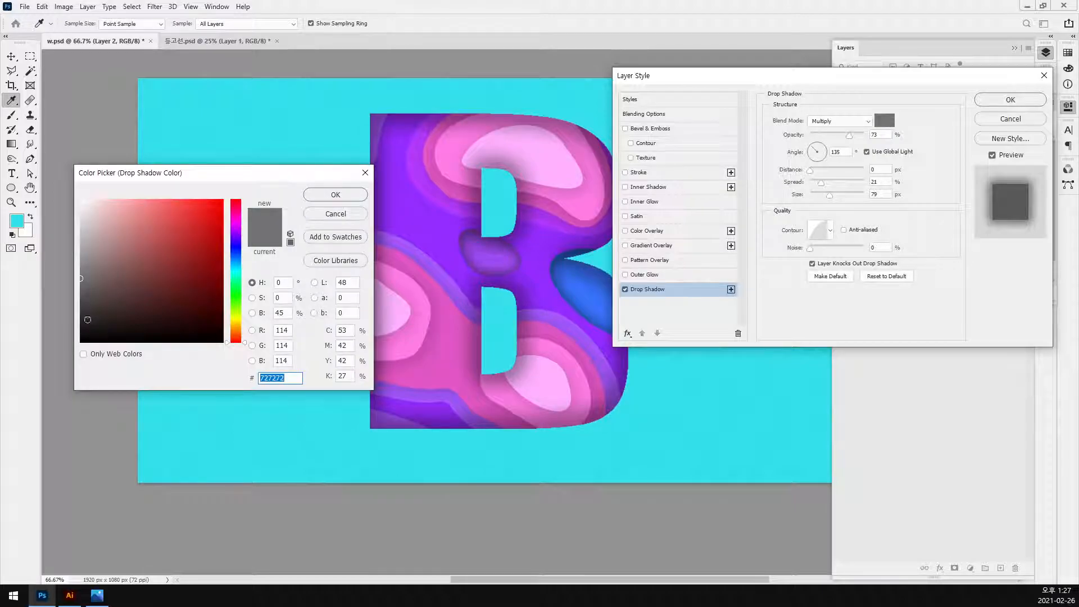
text(000000)
click(336, 195)
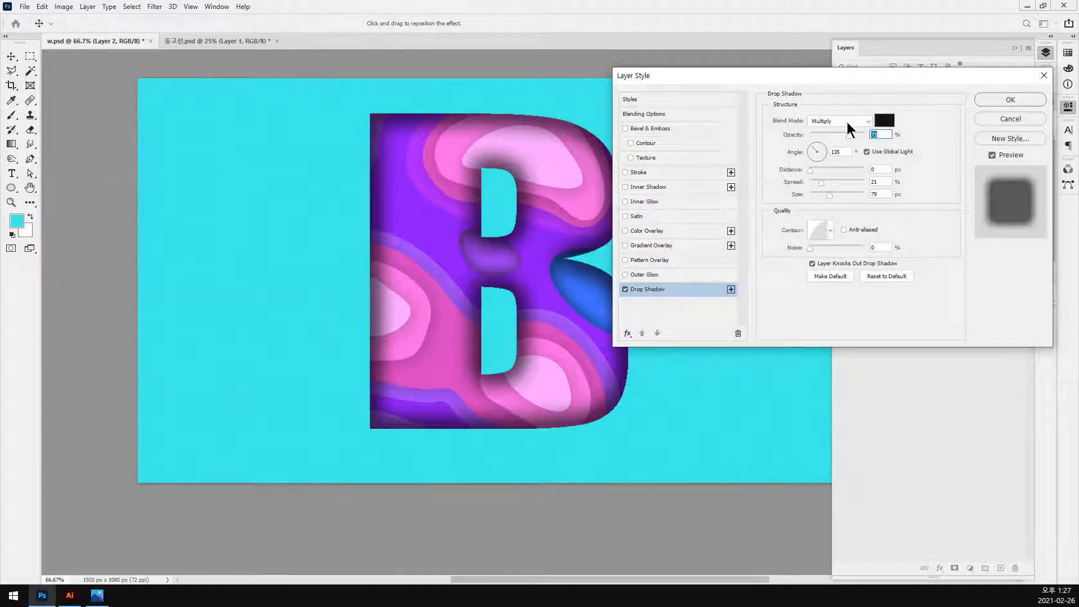
drag(850, 134, 843, 140)
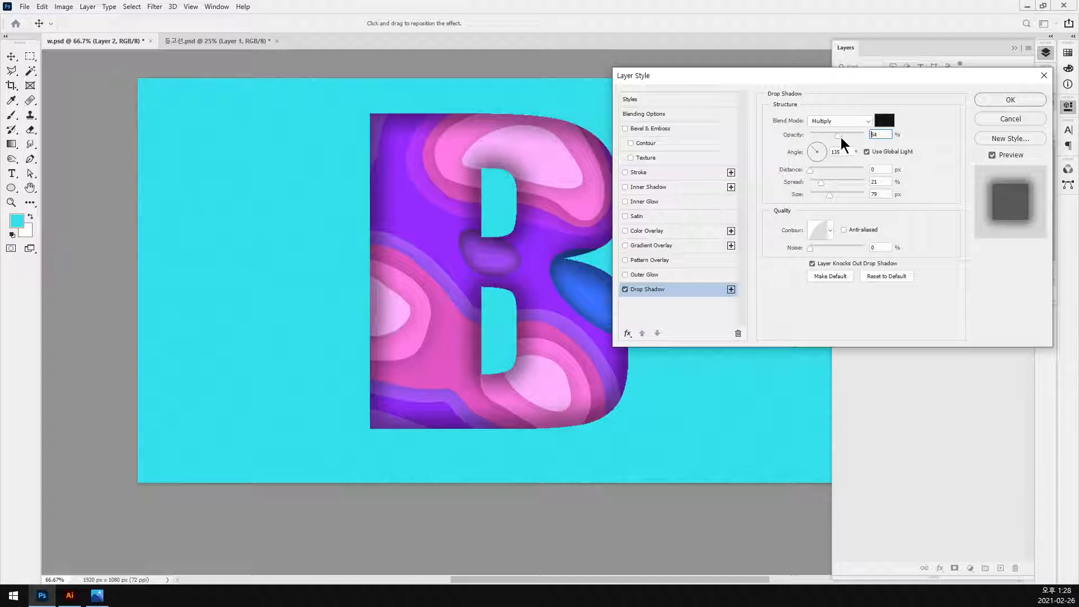
Step: Add a bevel and emboss to Layer 2 with 157% depth, direction Down, 27 px size and 8 px soften
click(684, 128)
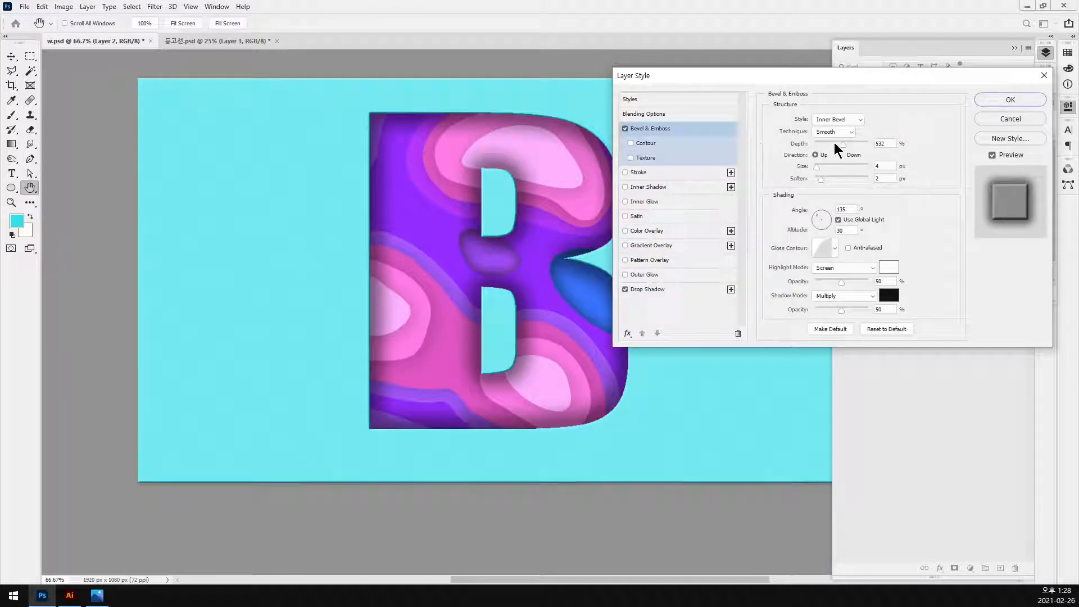
drag(844, 143, 828, 144)
click(824, 144)
drag(821, 179, 849, 179)
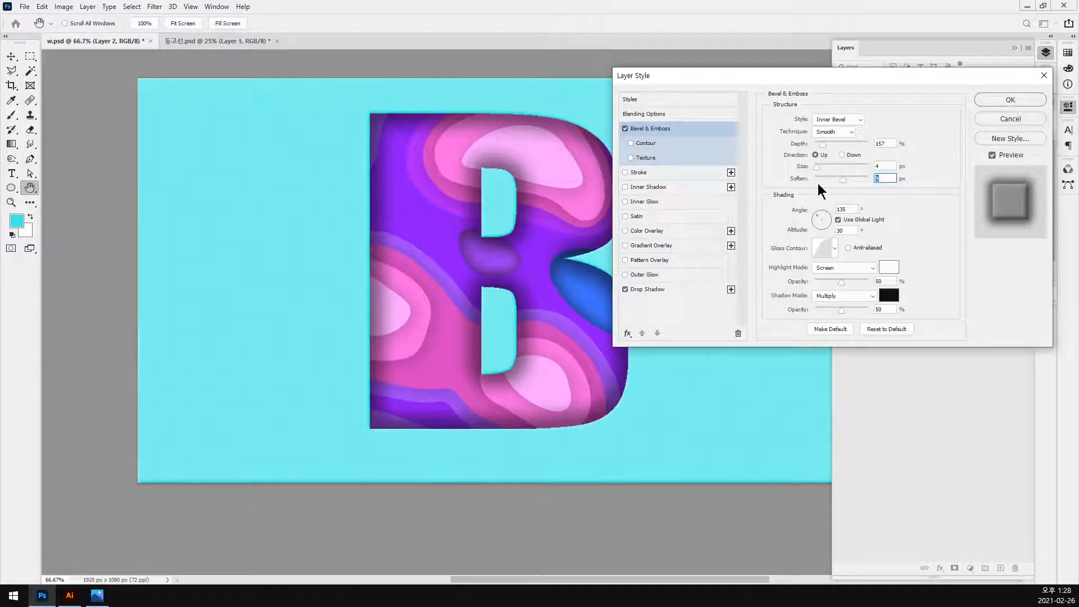
click(841, 154)
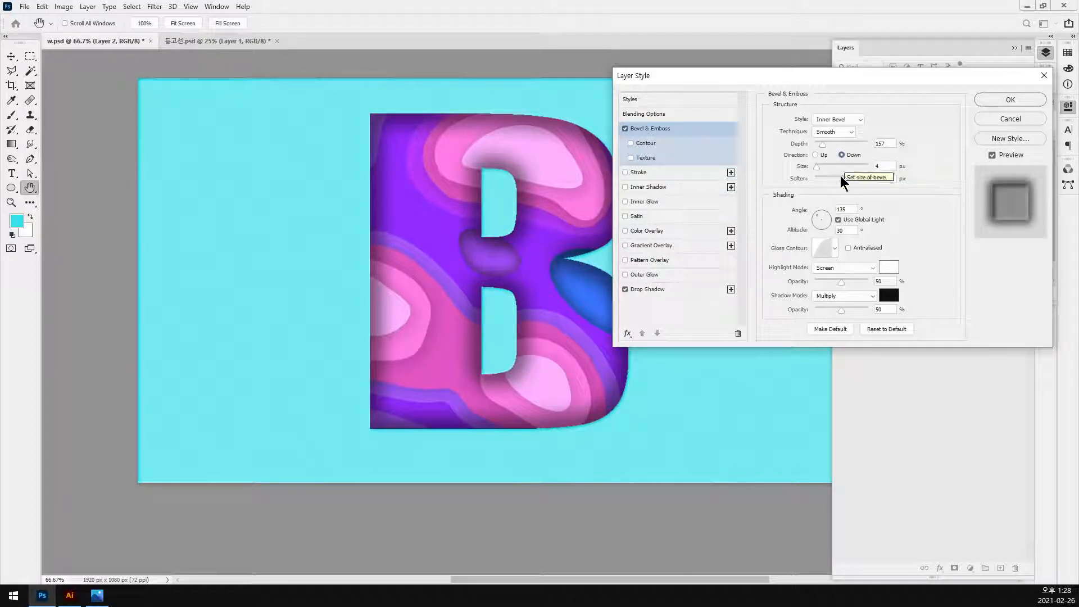
drag(843, 179, 824, 166)
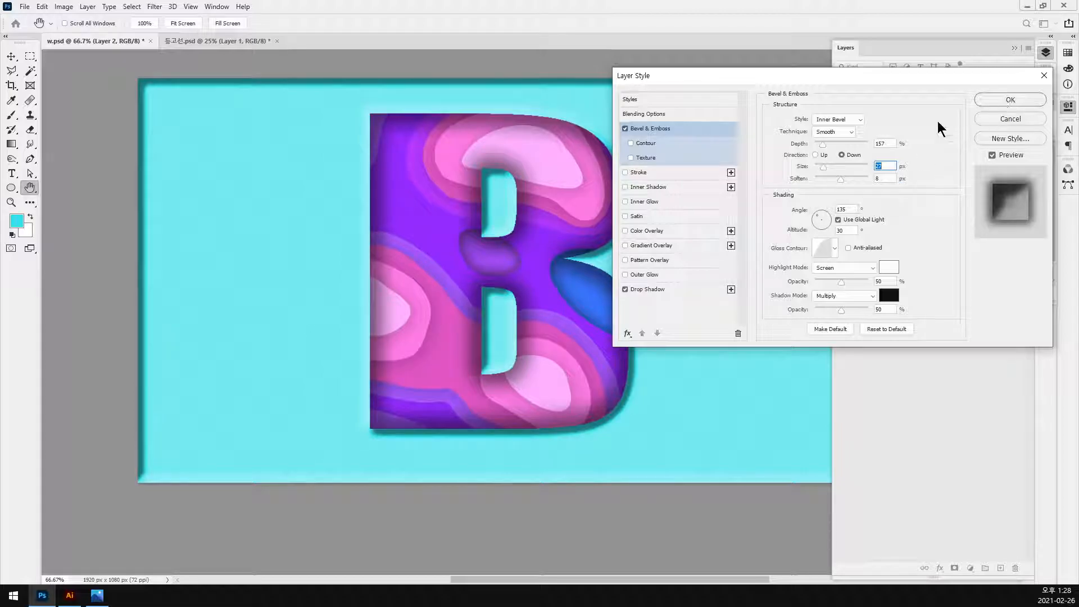
Step: Set the altitude of Layer 2's bevel lighting to 90° and apply the layer style
click(824, 222)
click(821, 221)
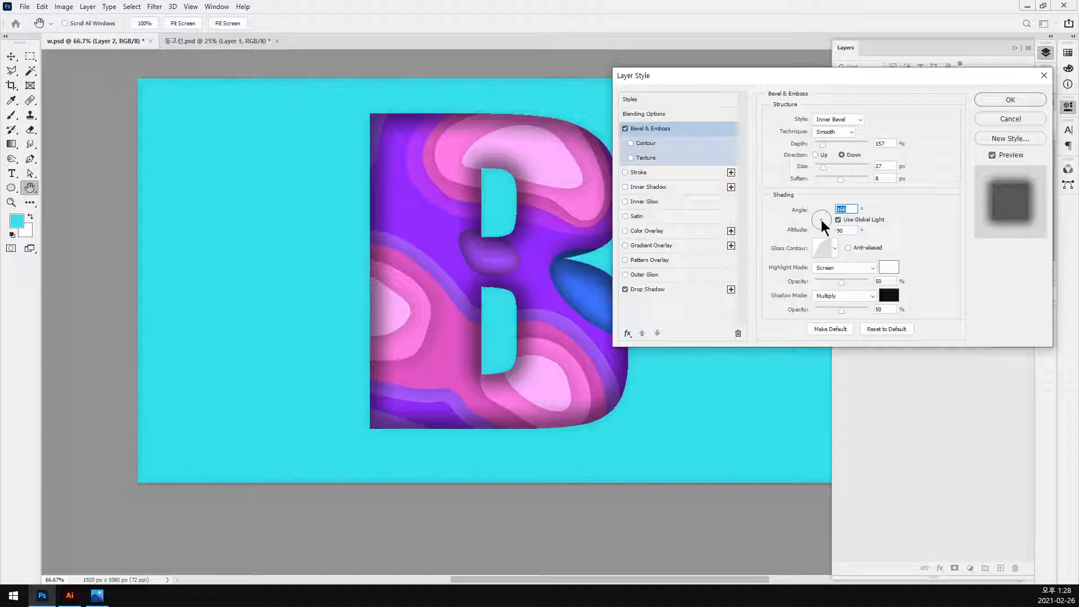
click(989, 102)
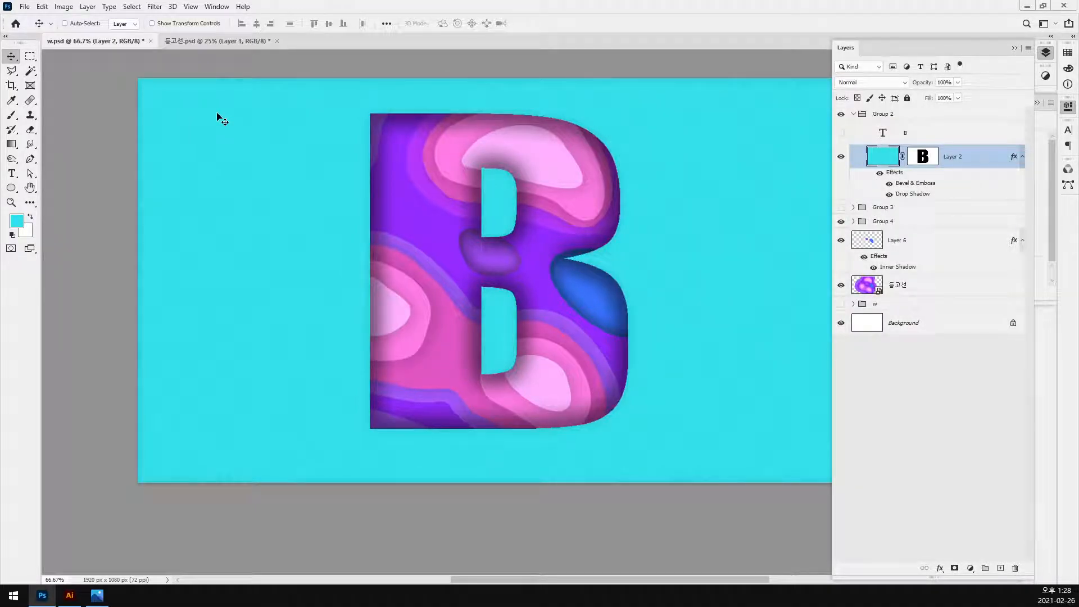
Step: Save the document and combine everything from Group 2 down to the 등고선 contour layer into one new group
key(ctrl+s)
click(854, 115)
shift+click(919, 205)
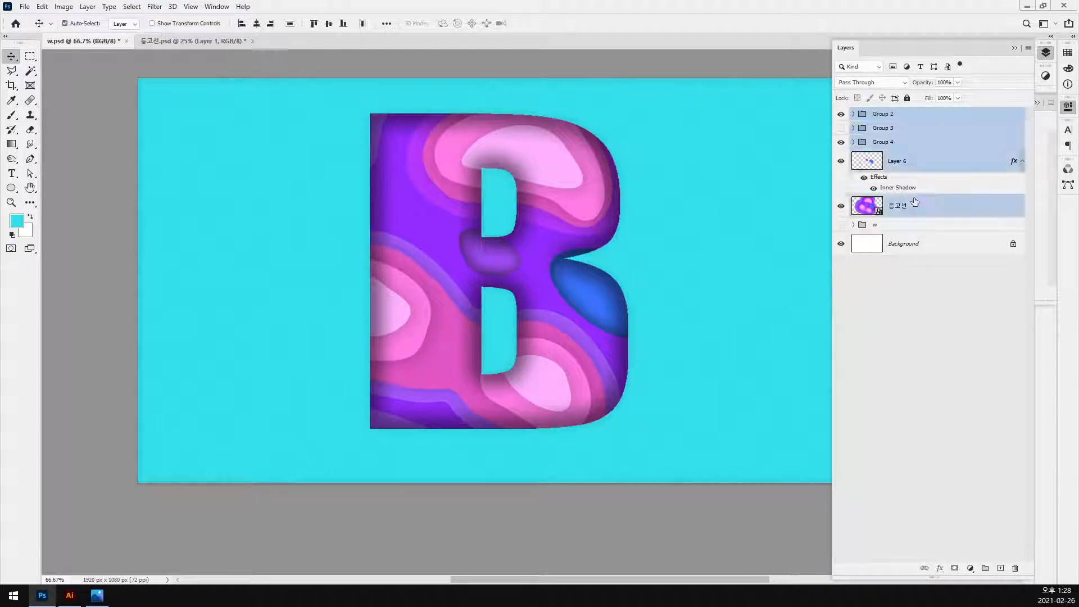
key(ctrl+g)
Step: Hide the letter B group and show the w group to examine the paper-cut W up close
click(841, 115)
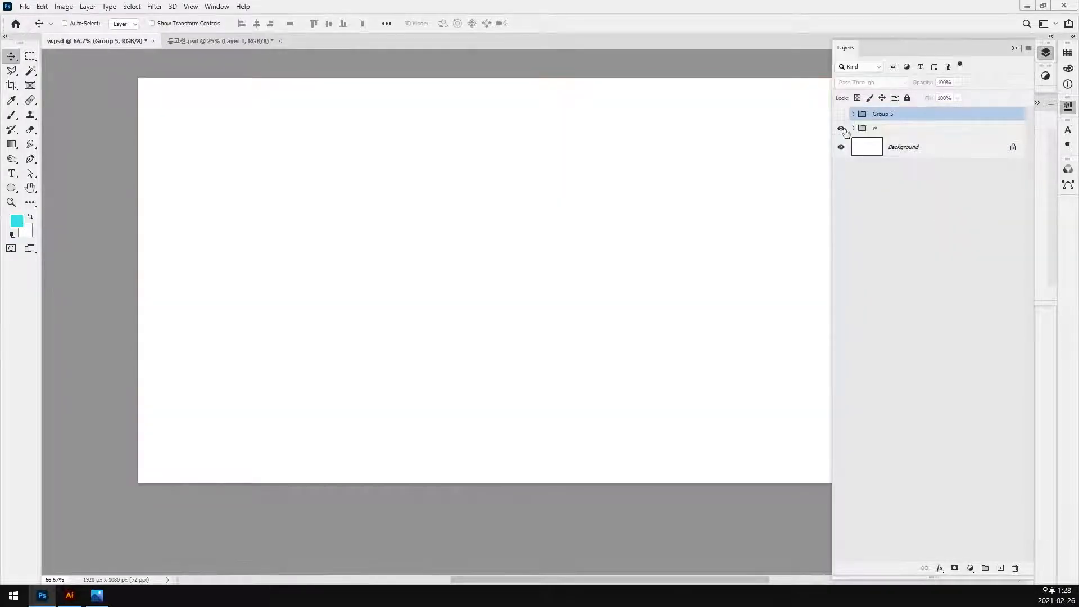
click(841, 129)
click(874, 129)
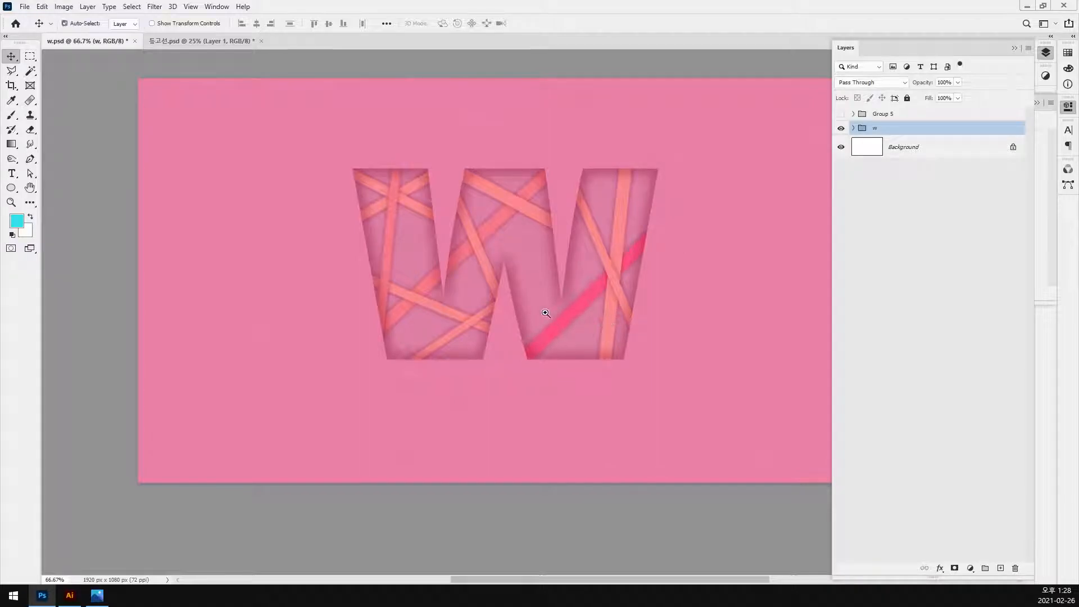
ctrl+click(546, 313)
drag(506, 227, 638, 284)
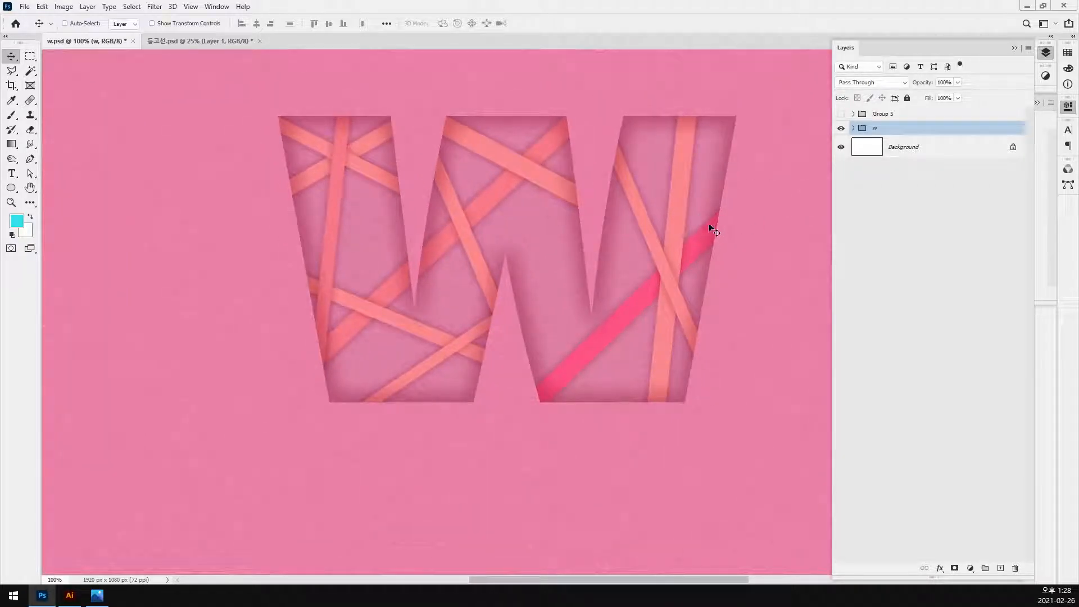
Step: Hide the w group and show the letter B group again to view the whole composition
click(841, 129)
click(841, 114)
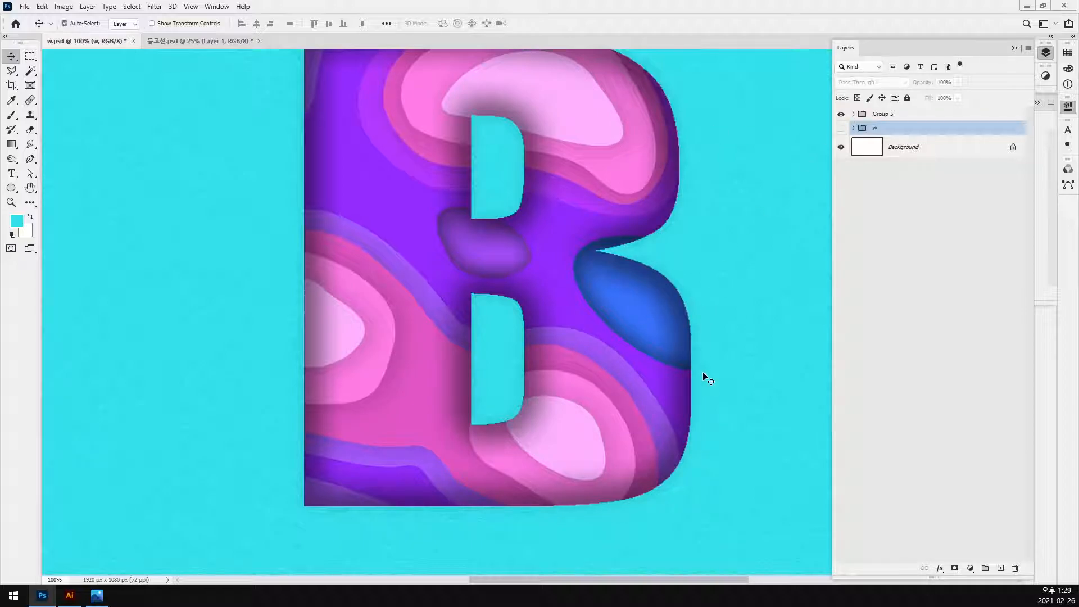
key(ctrl+minus)
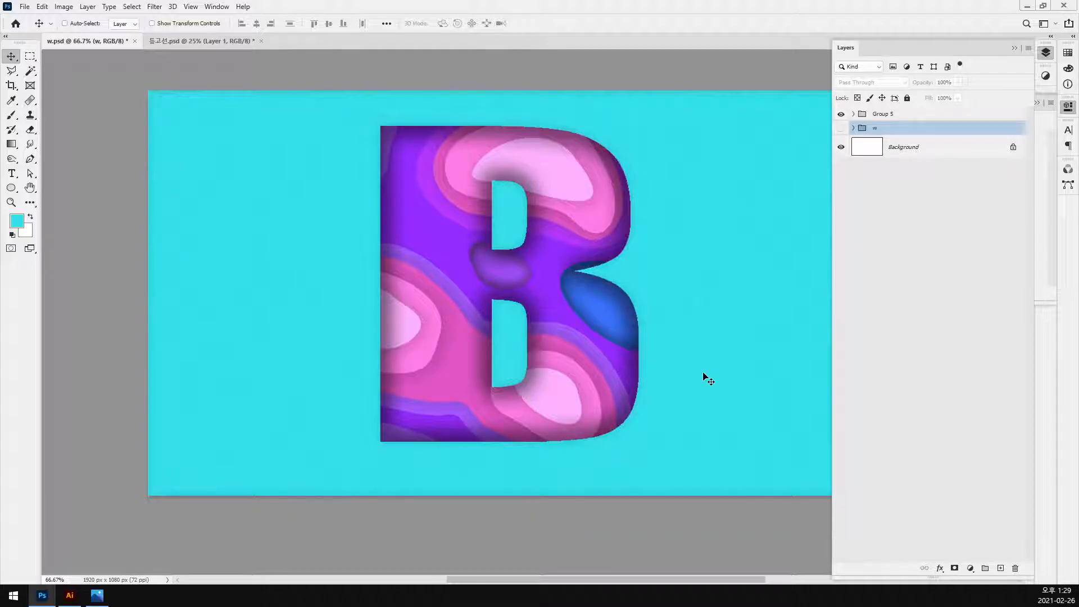
Step: Look at the layered cloud reference picture in Photos and search Google in Chrome for "paper art"
click(97, 595)
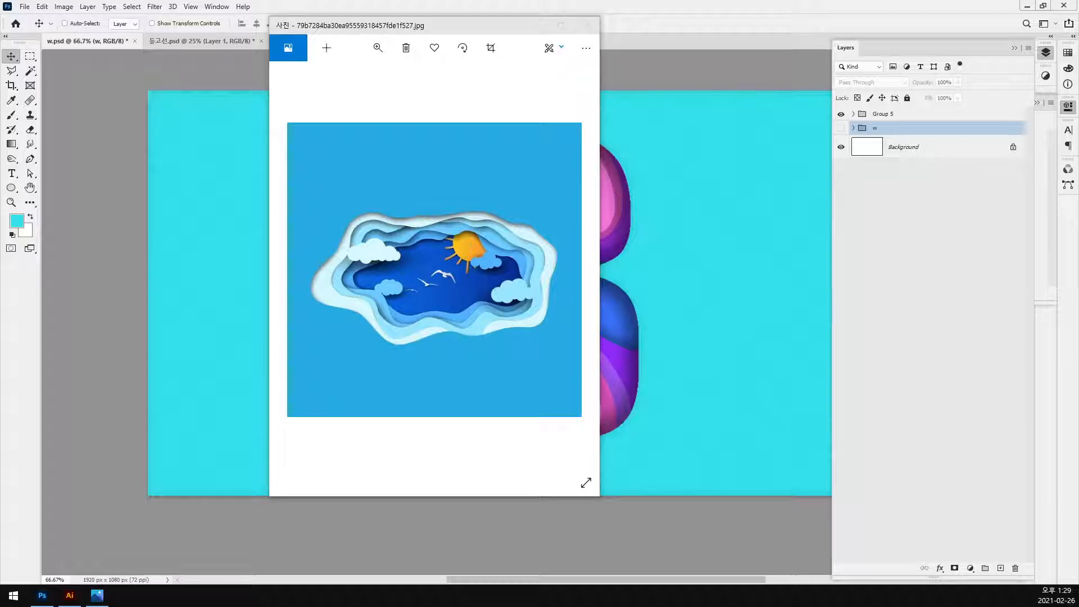
drag(1078, 214, 494, 25)
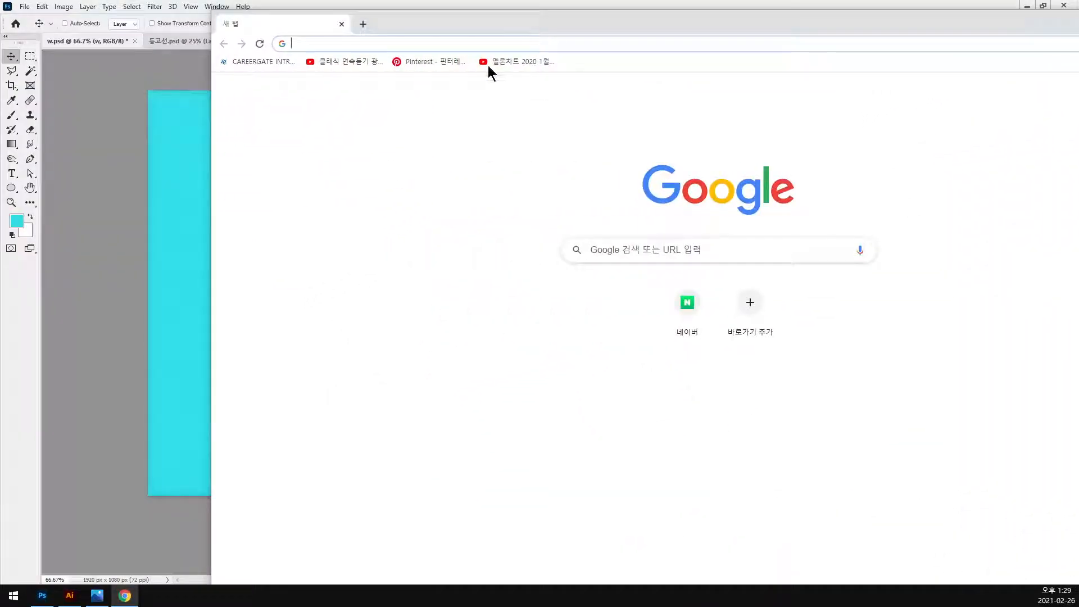
click(441, 42)
text(paper art)
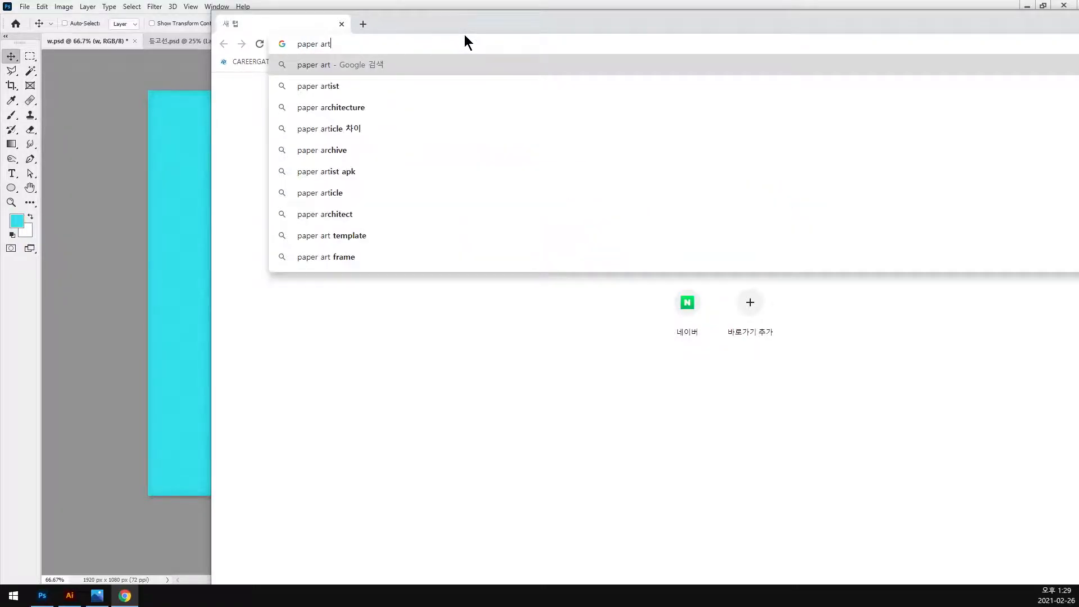
key(Return)
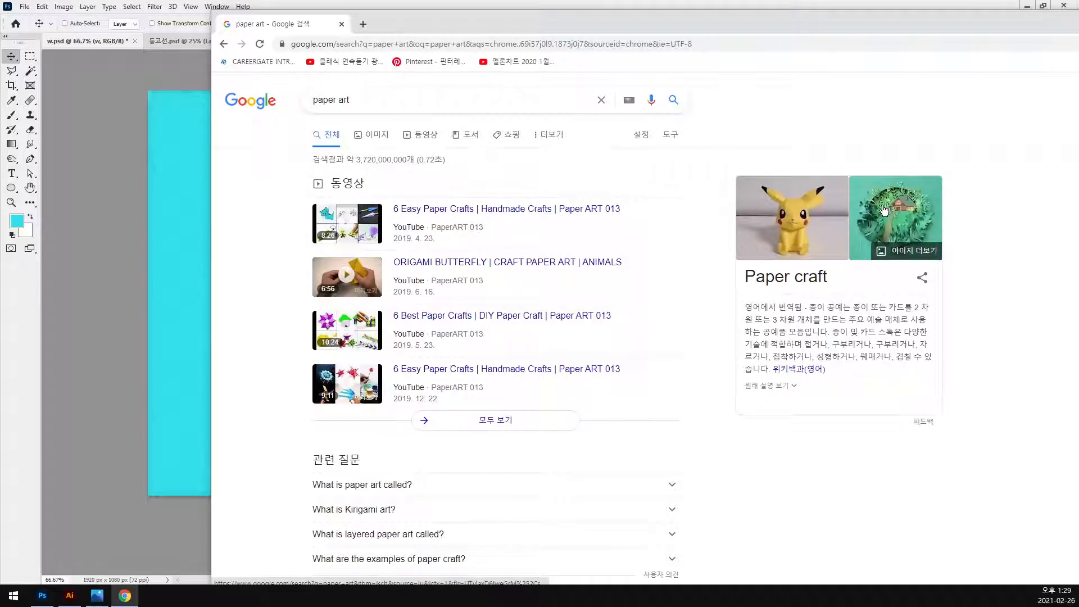
Step: Browse the paper art image results and preview the Behance illustration of a head silhouette with a camping scene
click(889, 225)
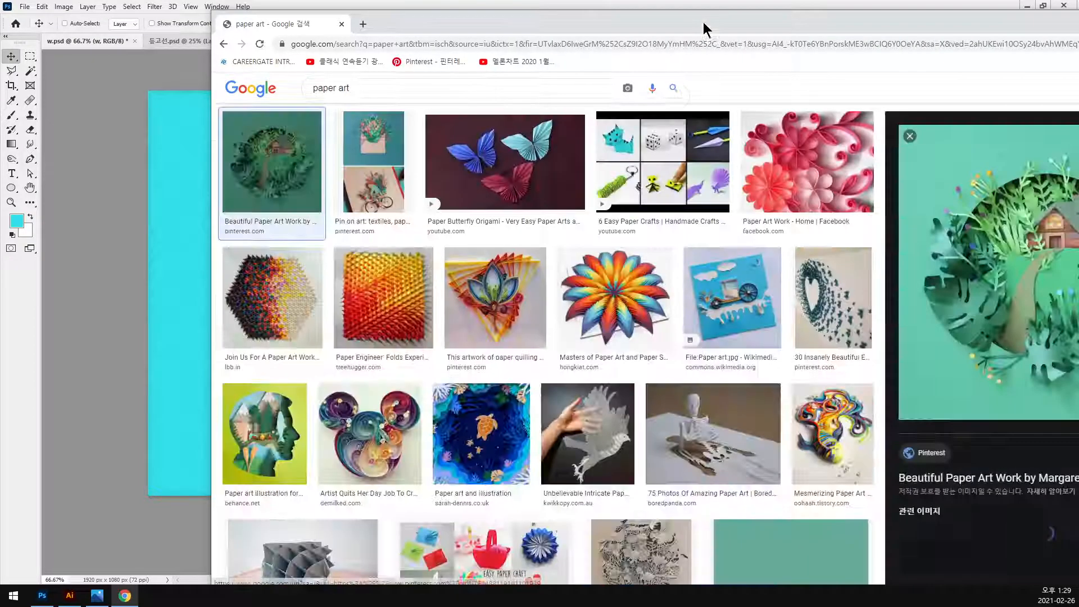
drag(829, 36, 618, 25)
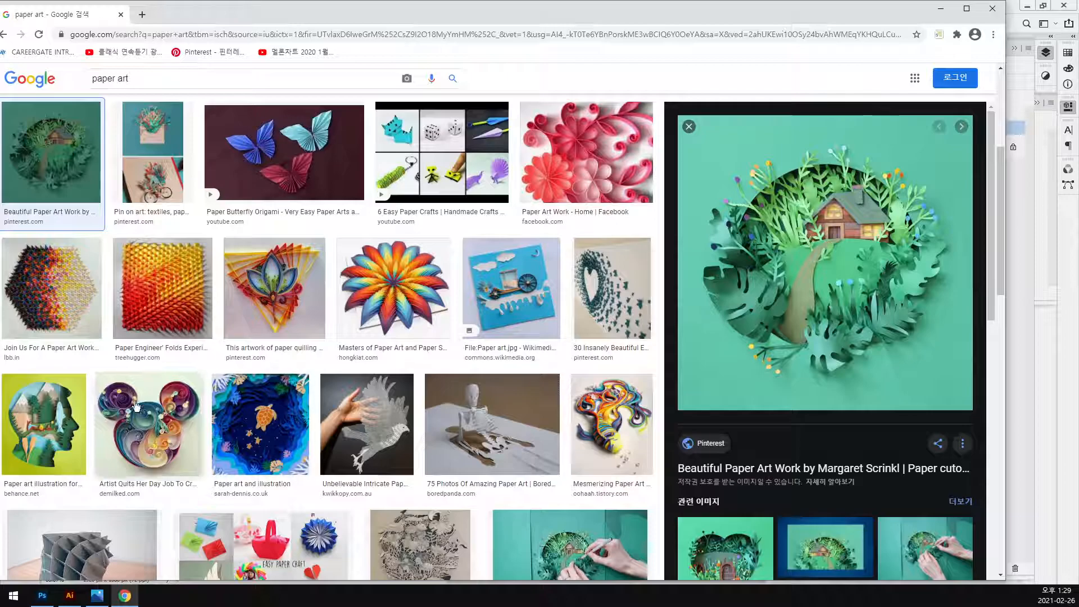
click(43, 424)
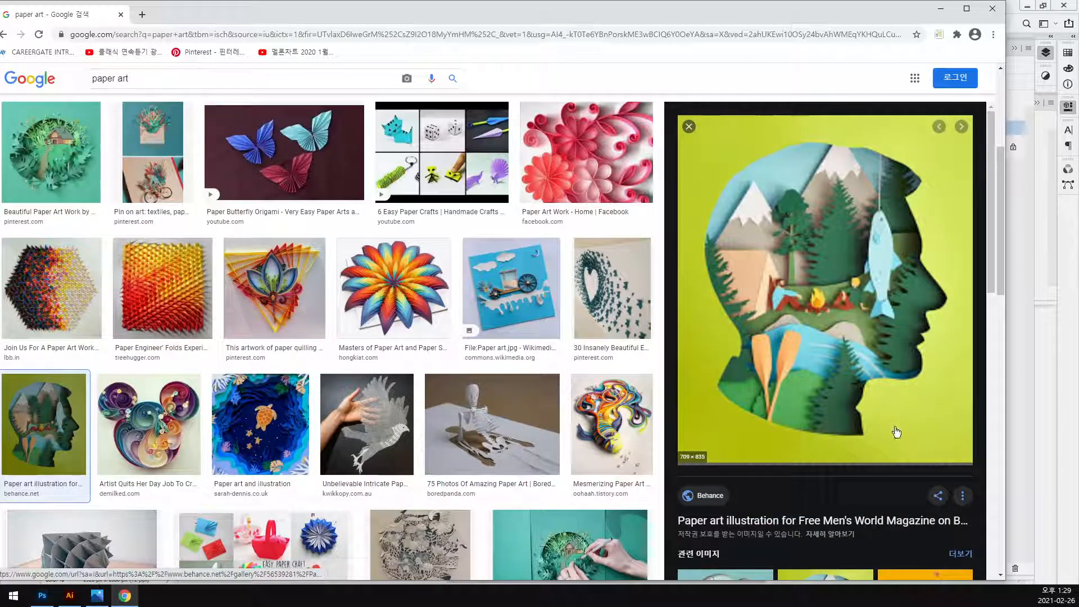